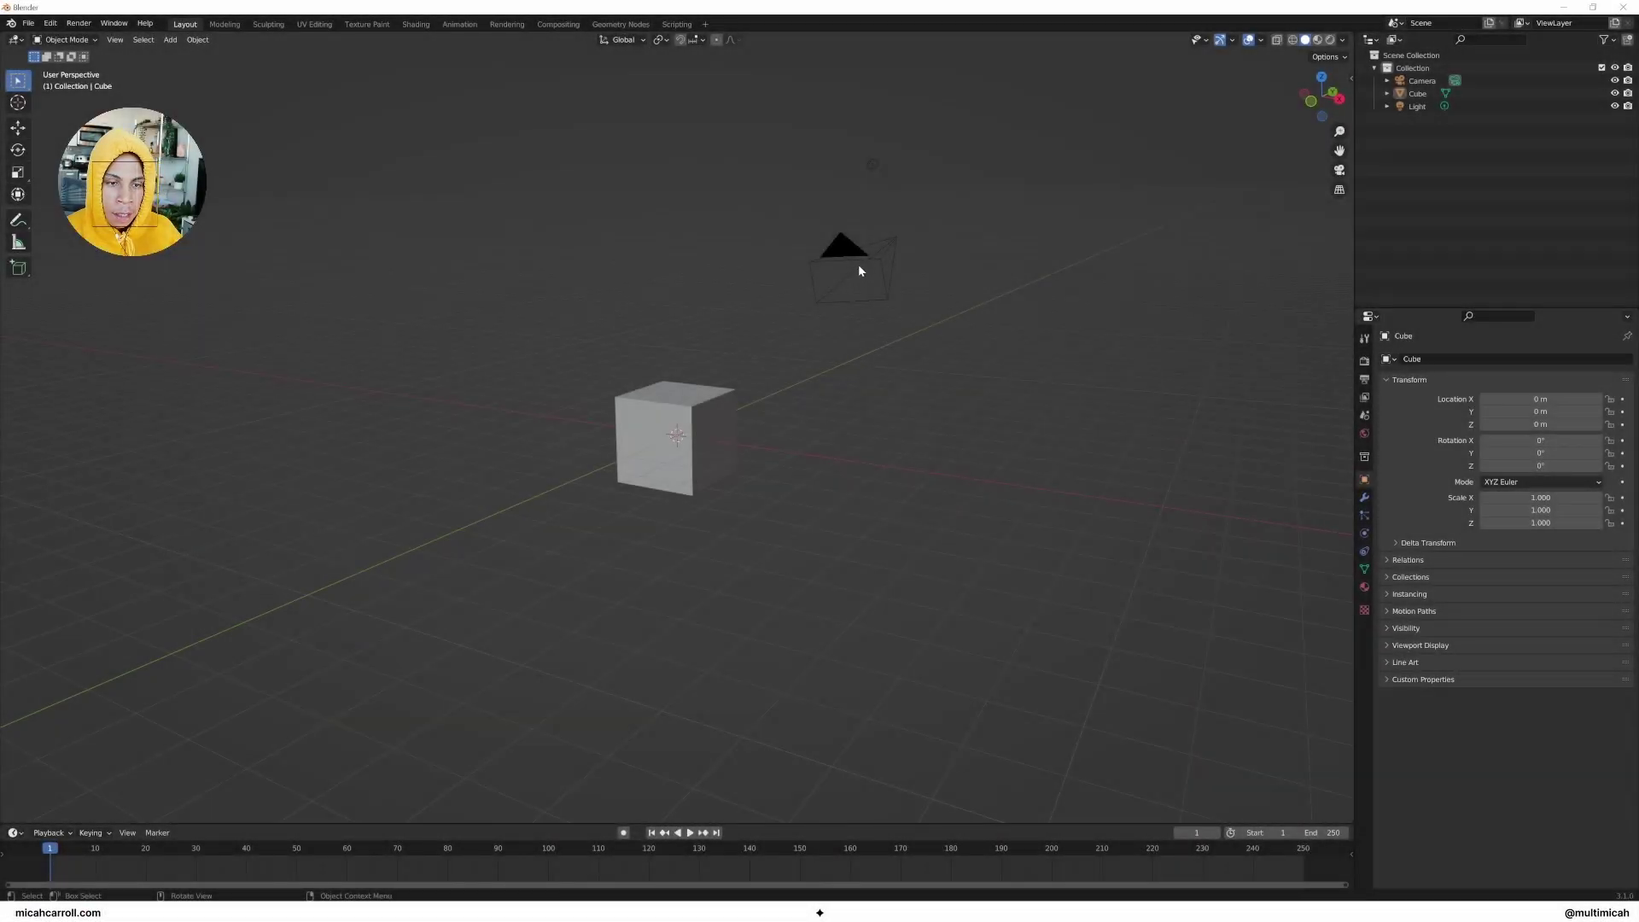
Step: Delete the default camera, light and cube to empty the scene
{"action": "left_click", "coordinate": [858, 270]}
{"action": "middle_click_drag", "start_coordinate": [991, 279], "coordinate": [935, 282]}
{"action": "key", "text": "x"}
{"action": "left_click", "coordinate": [657, 311]}
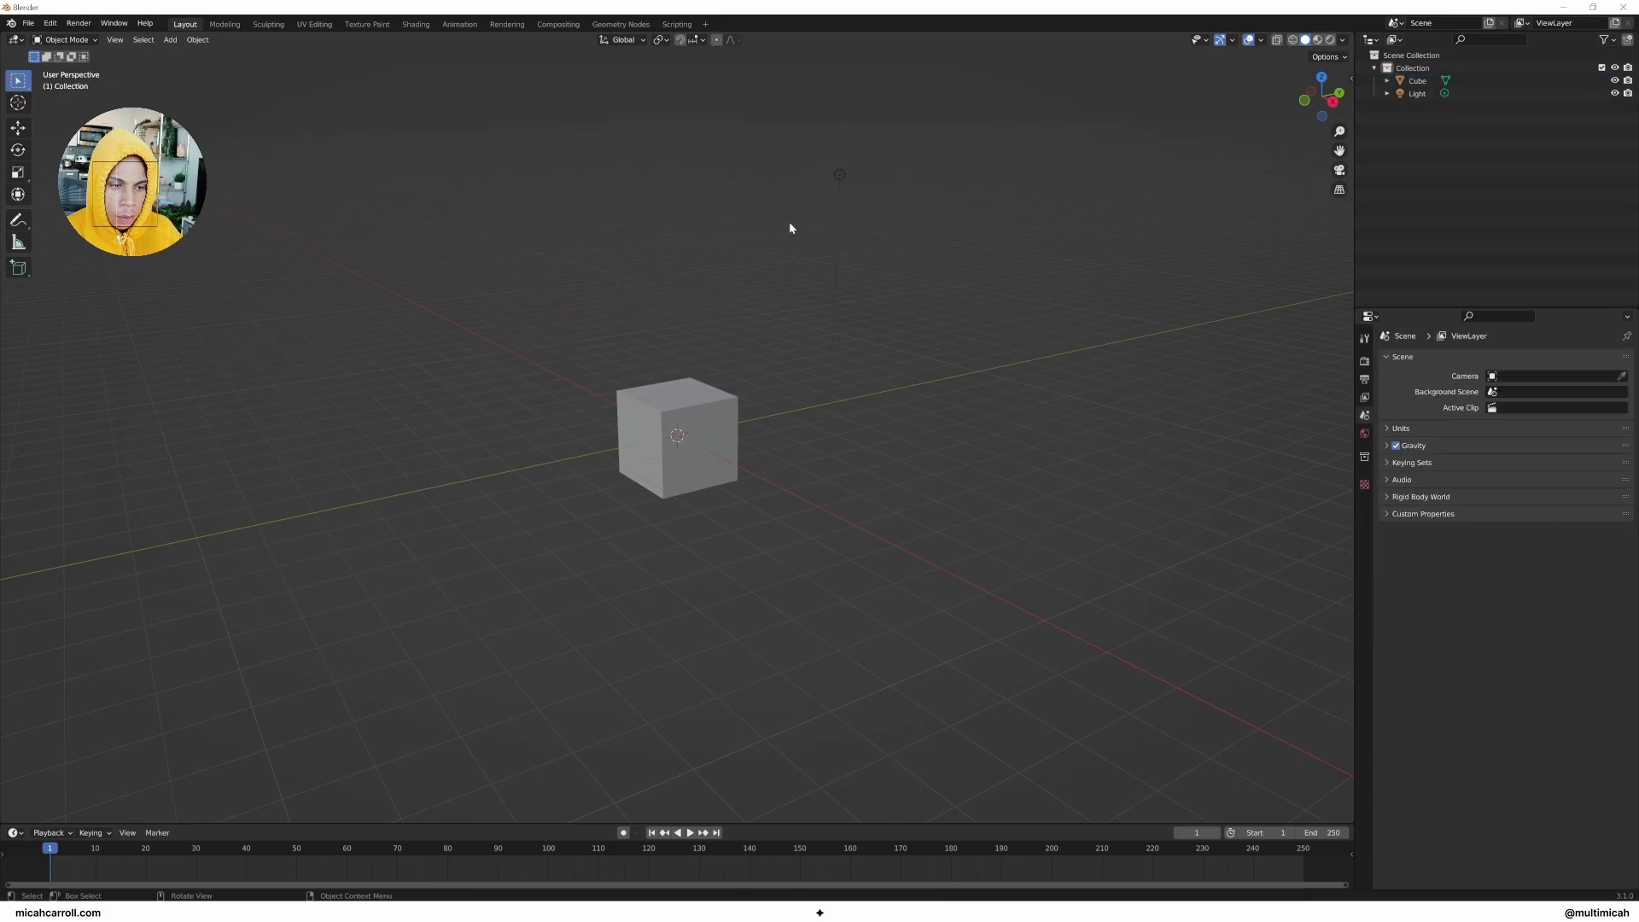
{"action": "left_click_drag", "start_coordinate": [833, 177], "coordinate": [822, 187]}
{"action": "key", "text": "Delete"}
{"action": "left_click", "coordinate": [705, 403]}
{"action": "key", "text": "Delete"}
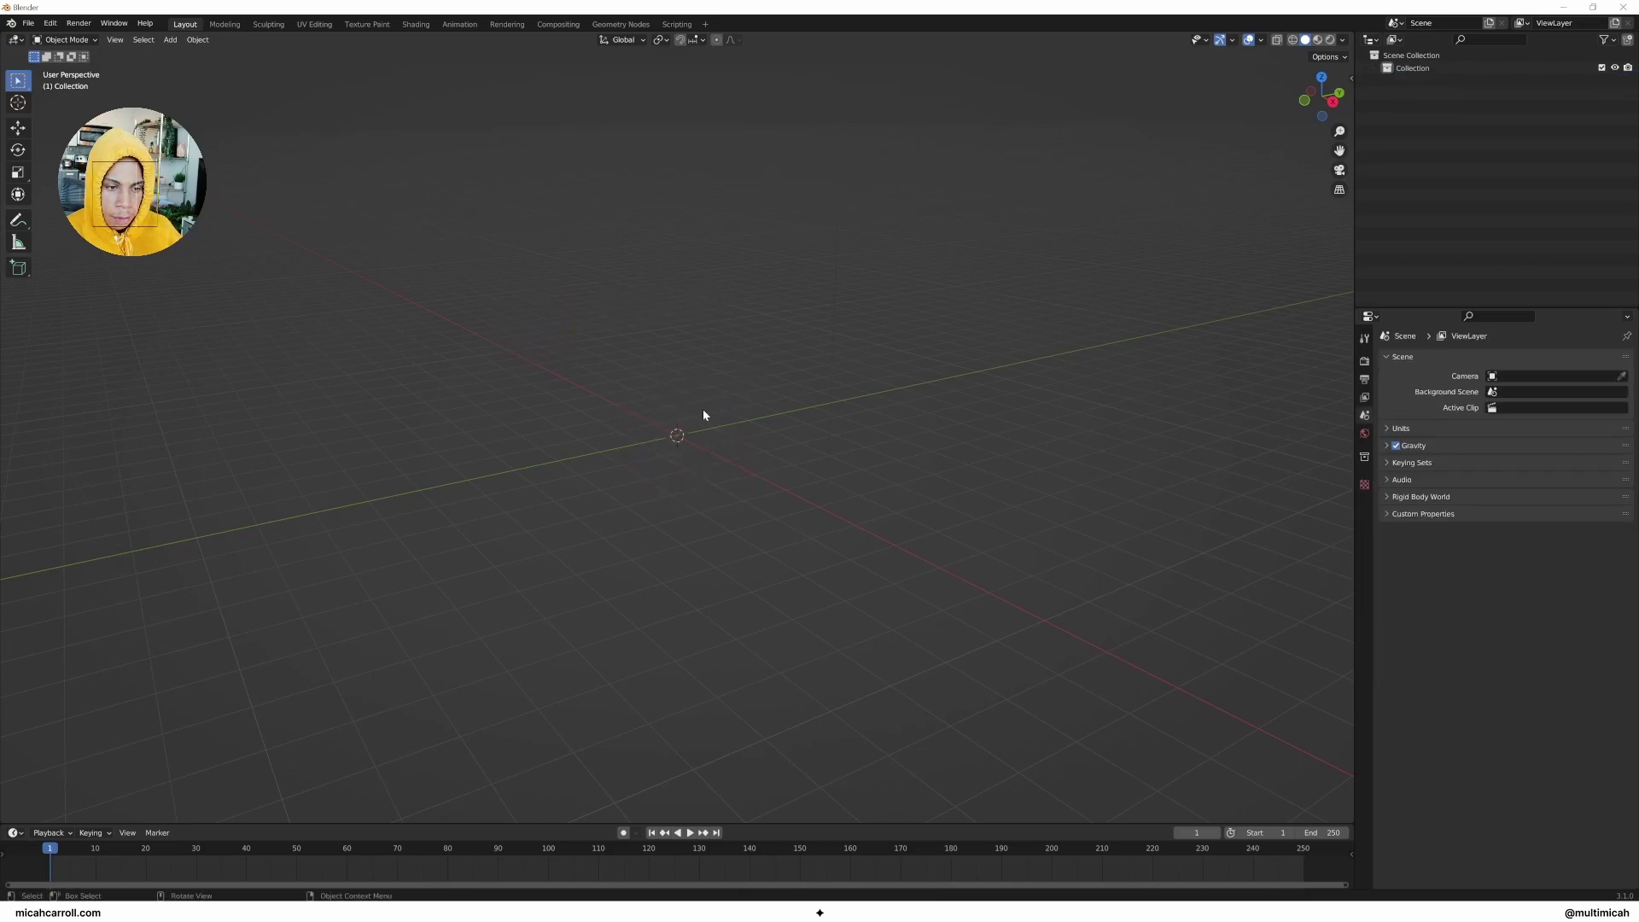
Step: Enable Ambient Occlusion, Bloom and Screen Space Reflections in the Eevee render settings
{"action": "left_click", "coordinate": [1365, 361]}
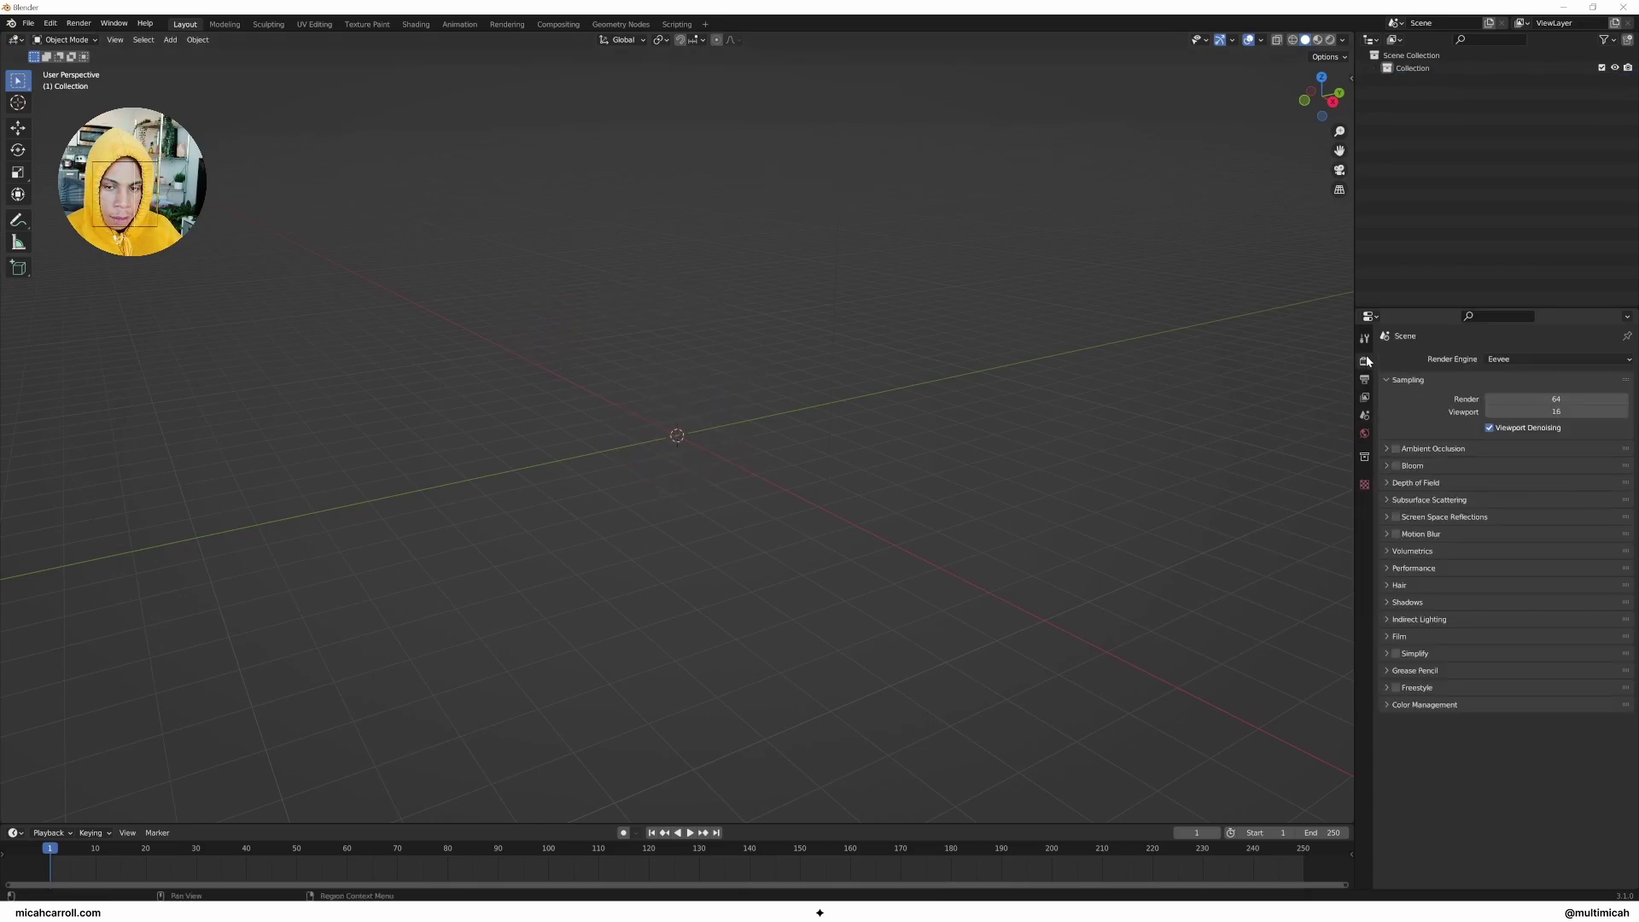
{"action": "left_click", "coordinate": [1397, 448]}
{"action": "left_click", "coordinate": [1395, 465]}
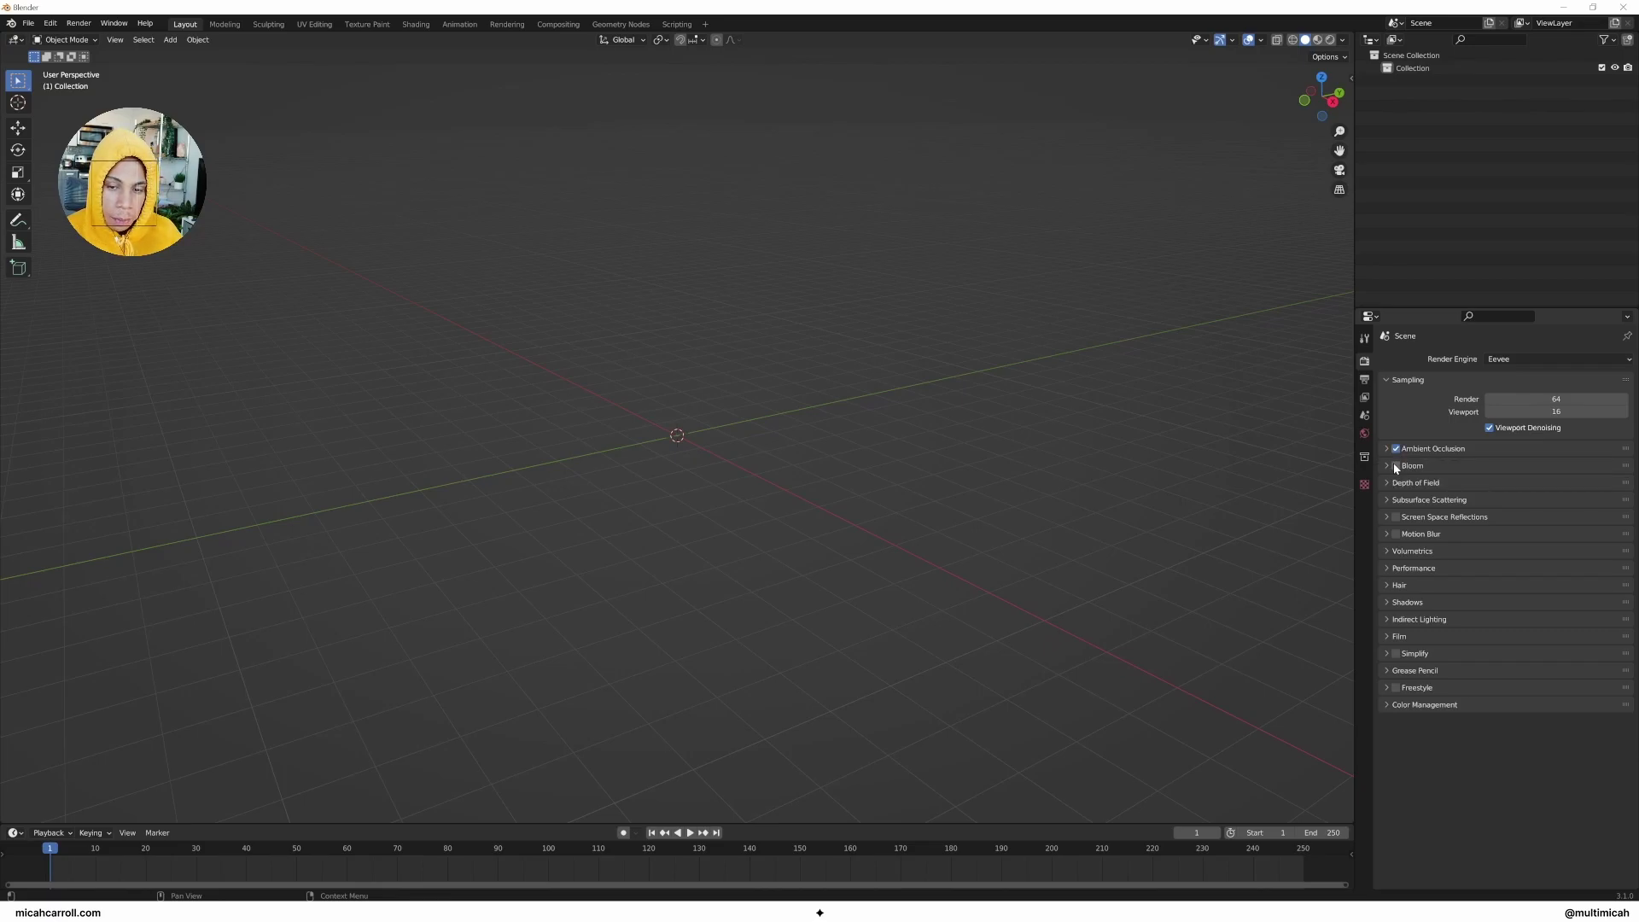
{"action": "left_click", "coordinate": [1396, 516]}
{"action": "left_click", "coordinate": [1387, 517]}
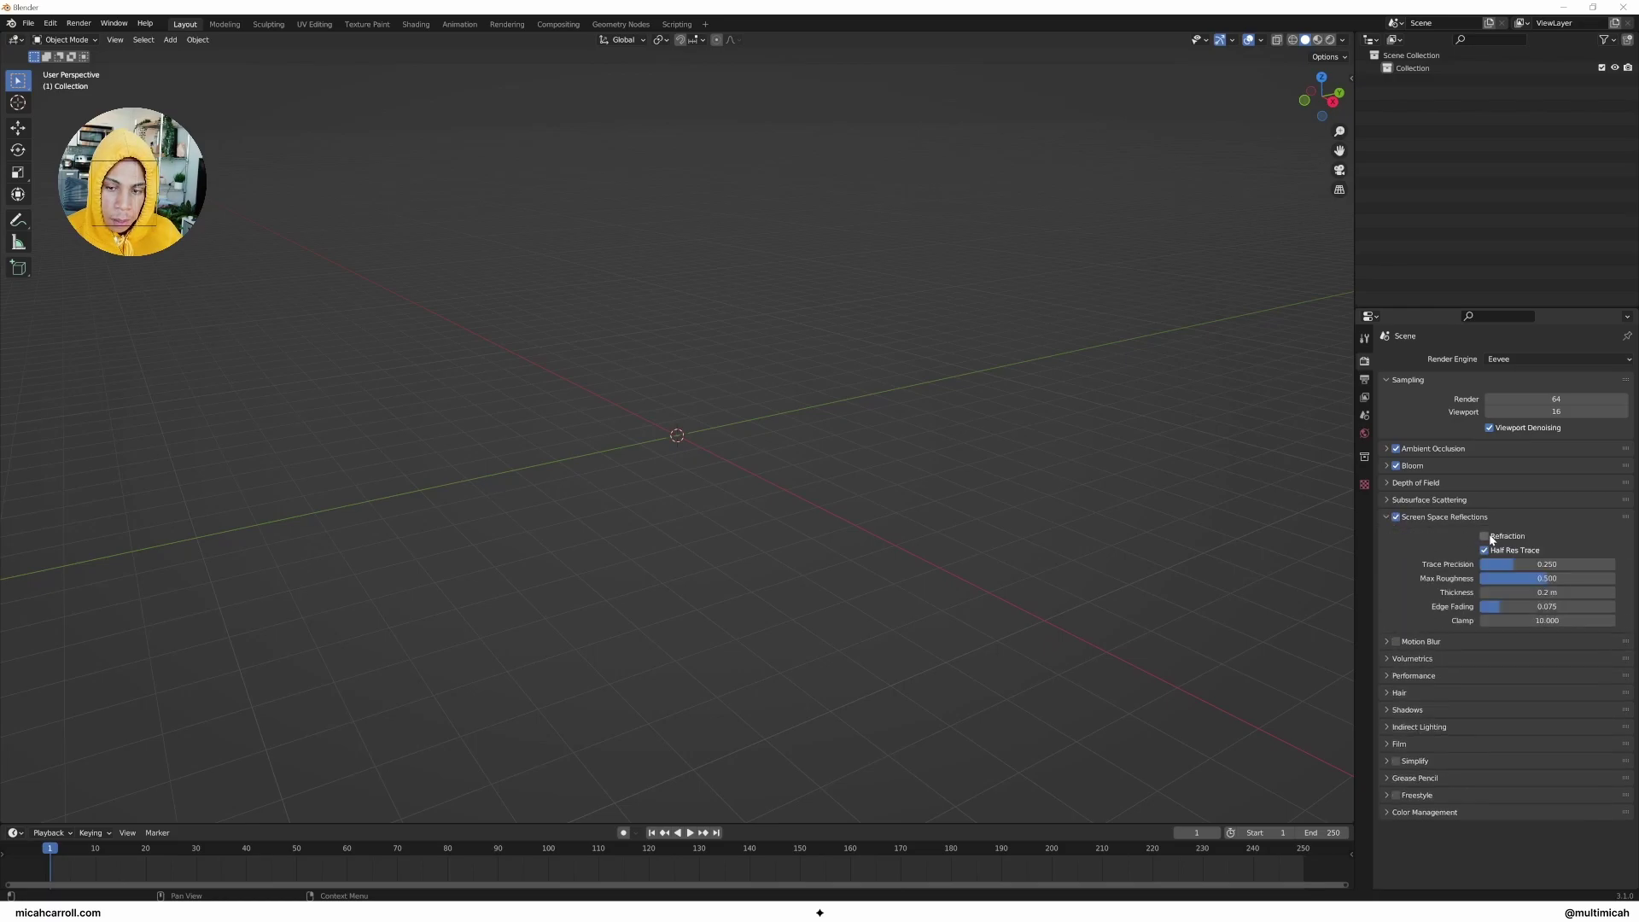
{"action": "left_click", "coordinate": [1385, 517]}
Step: Check the Animation preferences, where default interpolation is Linear, then close Preferences
{"action": "left_click", "coordinate": [50, 24]}
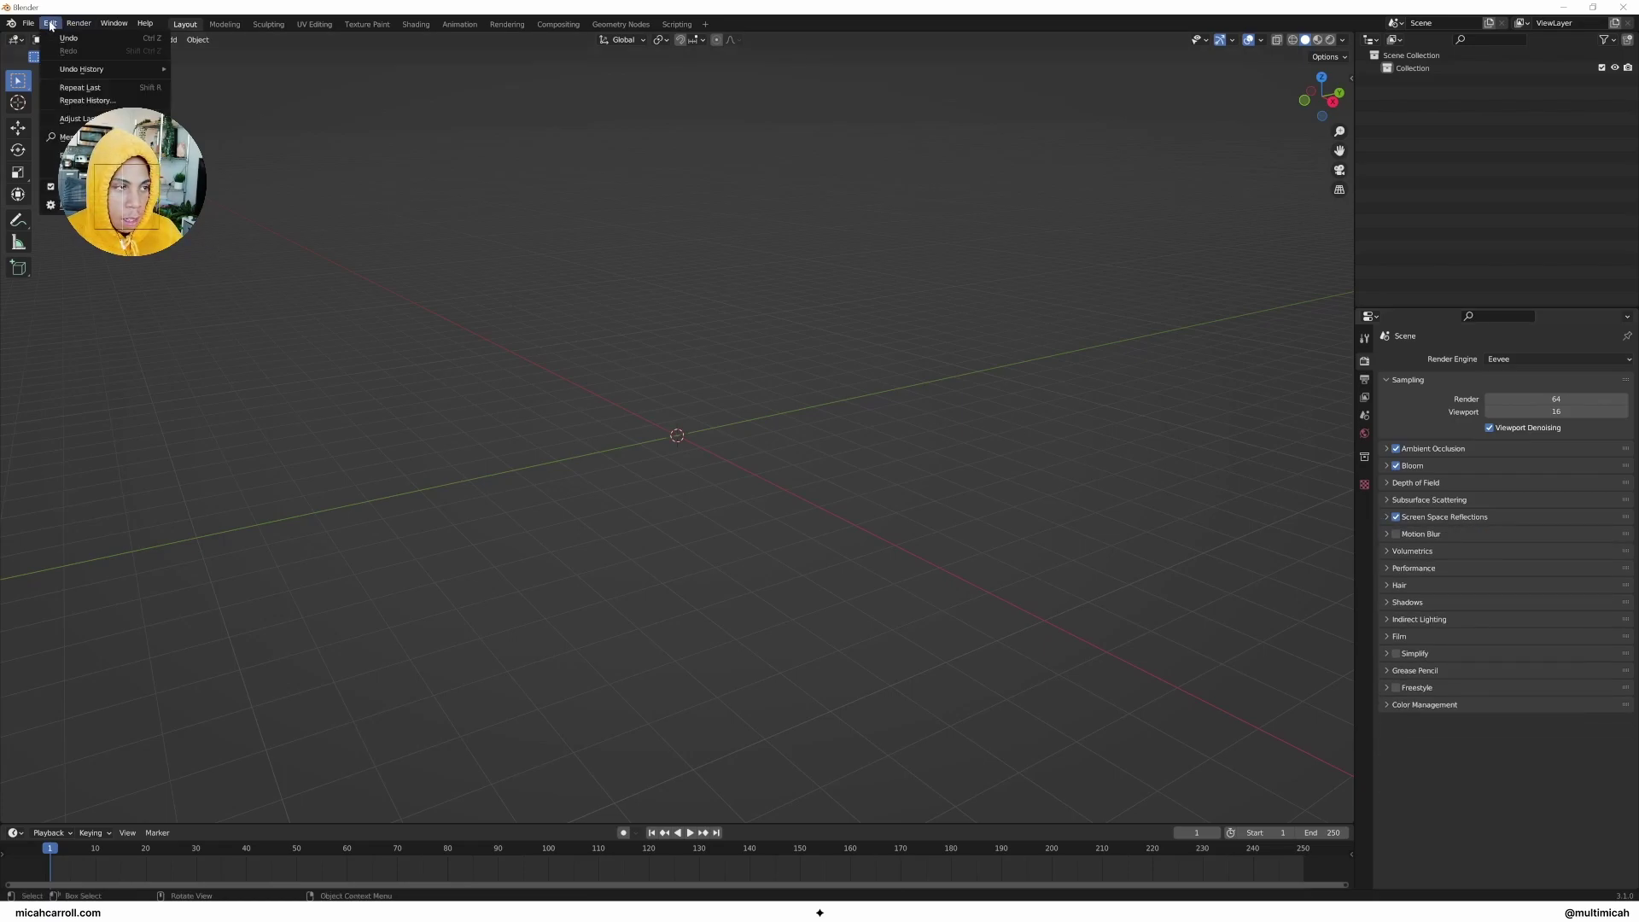
{"action": "left_click", "coordinate": [52, 204]}
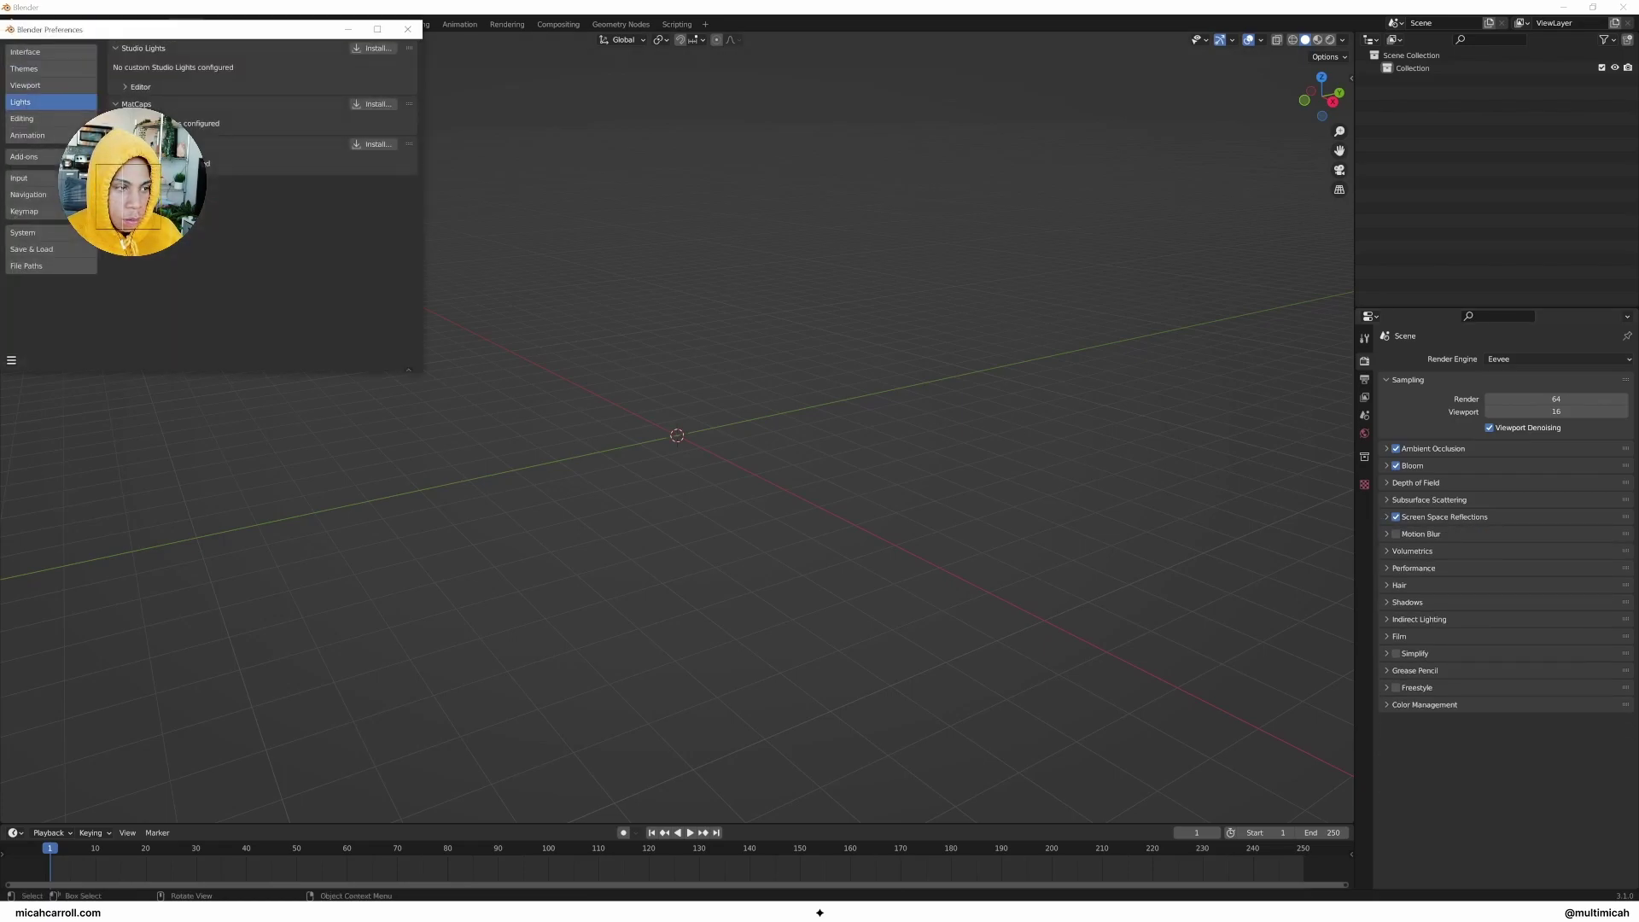
{"action": "left_click", "coordinate": [64, 136]}
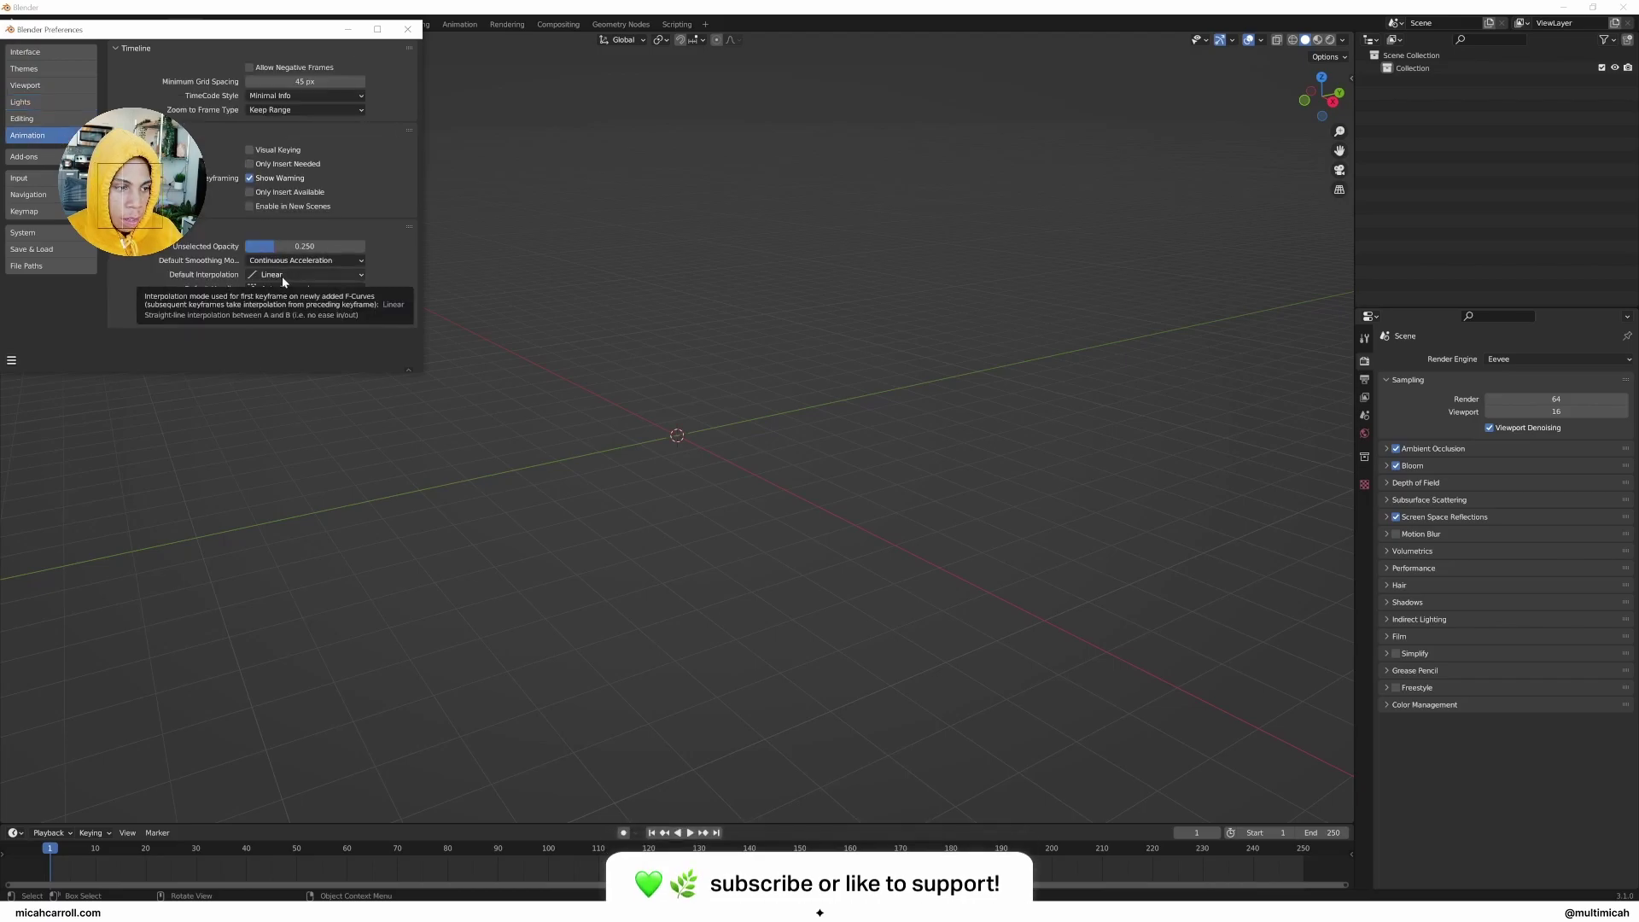
{"action": "left_click", "coordinate": [407, 29]}
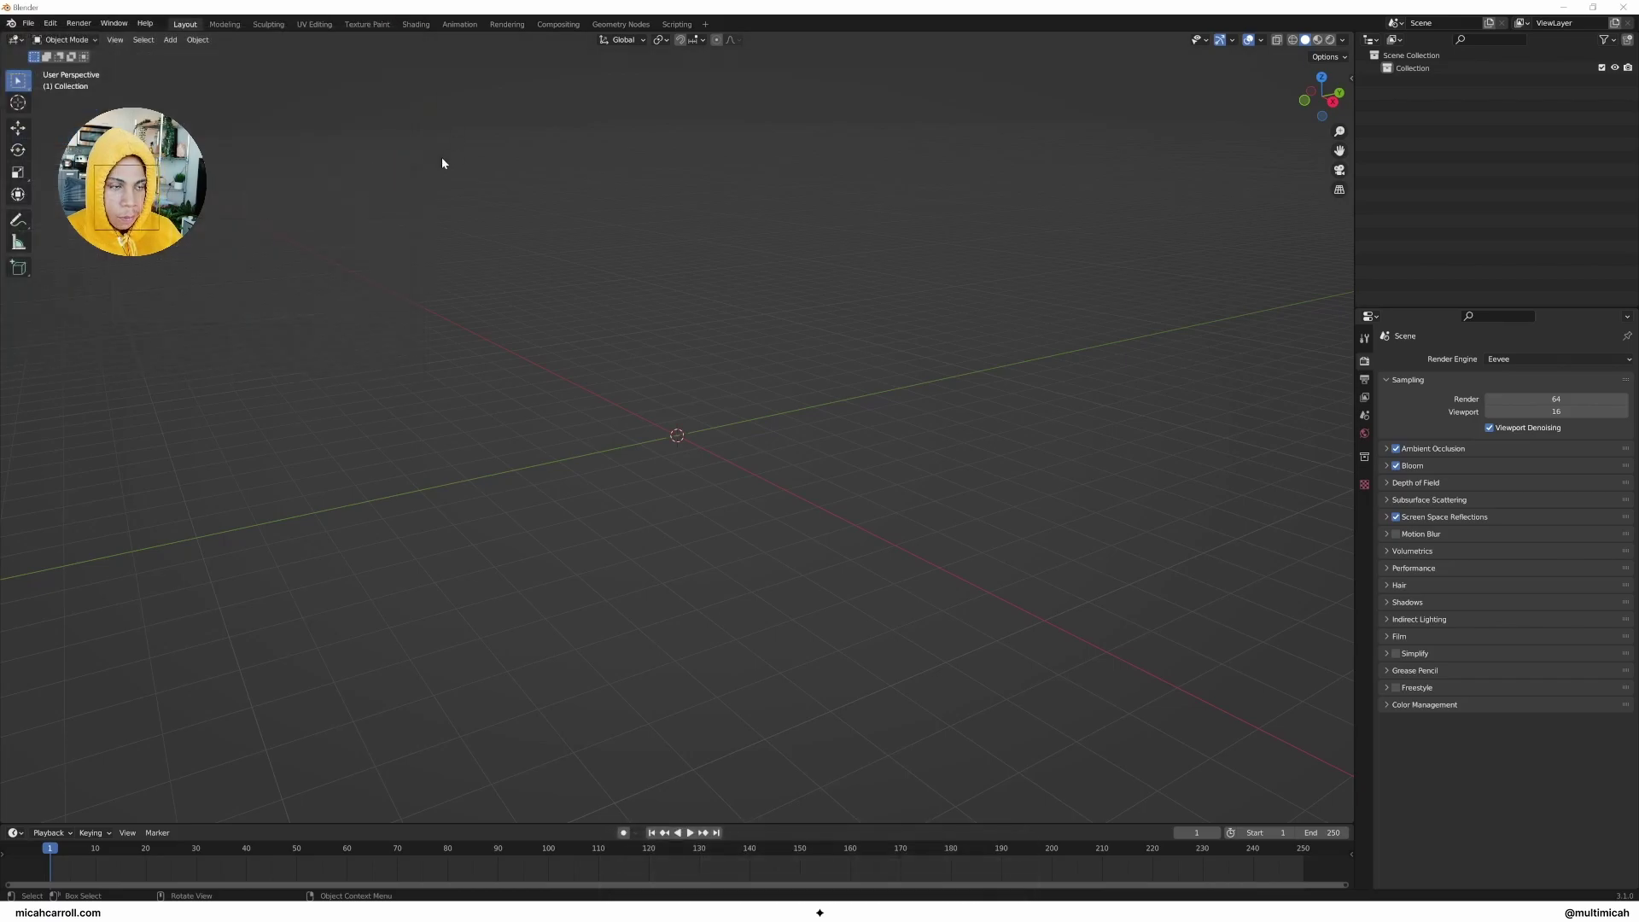
Step: Add a UV sphere at the scene origin
{"action": "middle_click_drag", "start_coordinate": [440, 163], "coordinate": [504, 326]}
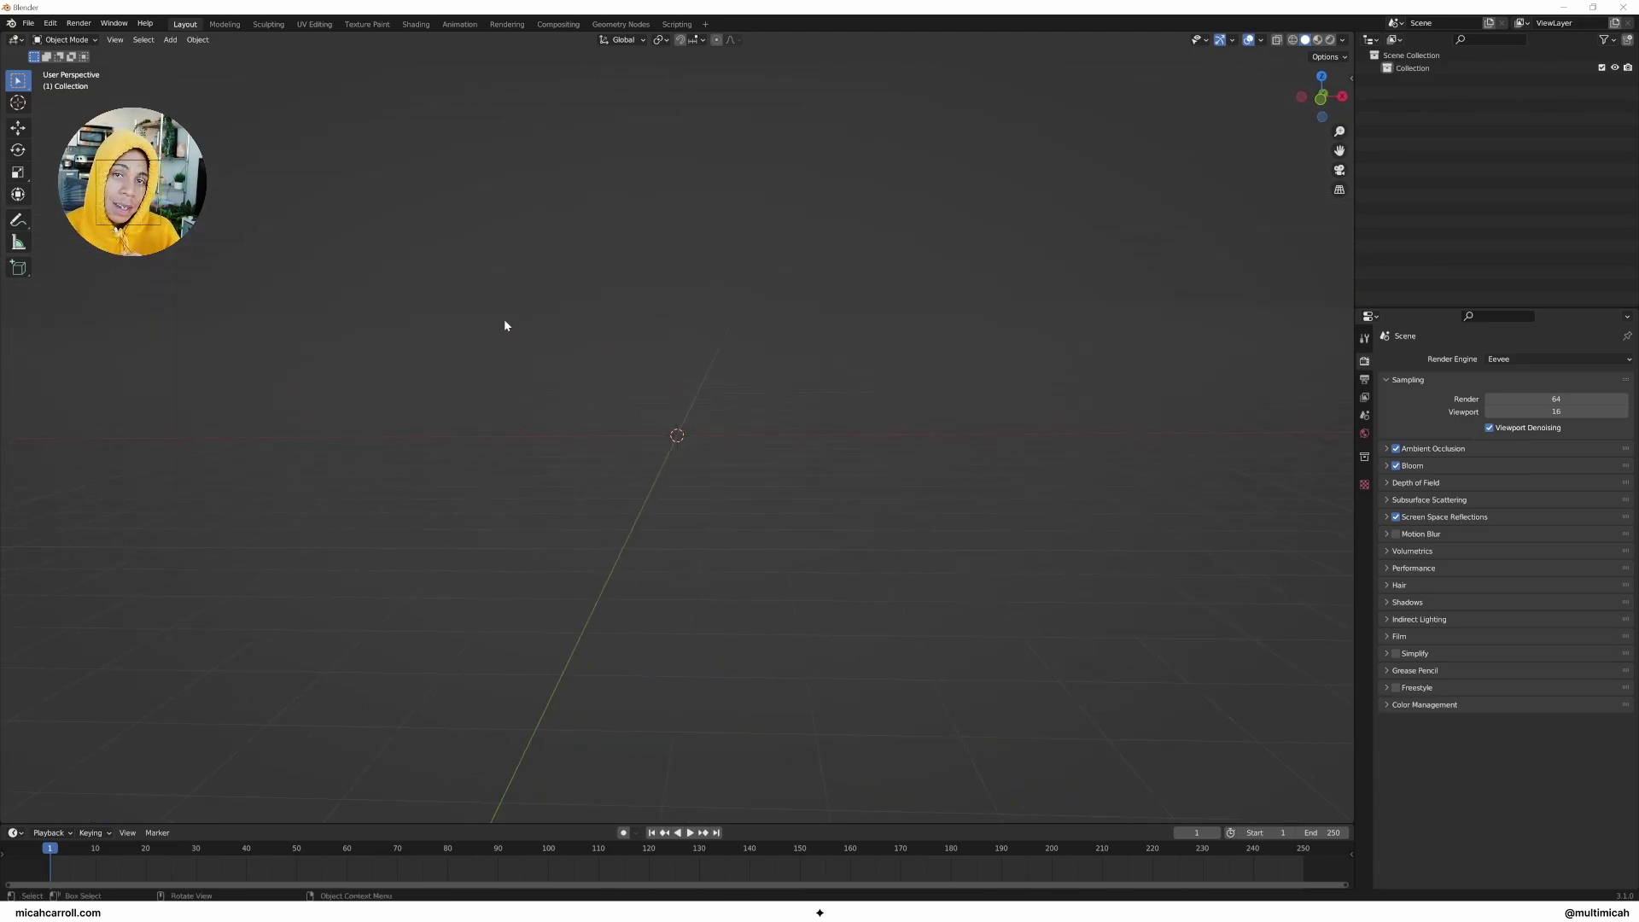
{"action": "middle_click_drag", "start_coordinate": [709, 388], "coordinate": [675, 395]}
{"action": "key", "text": "shift+a"}
{"action": "mouse_move", "coordinate": [674, 392]}
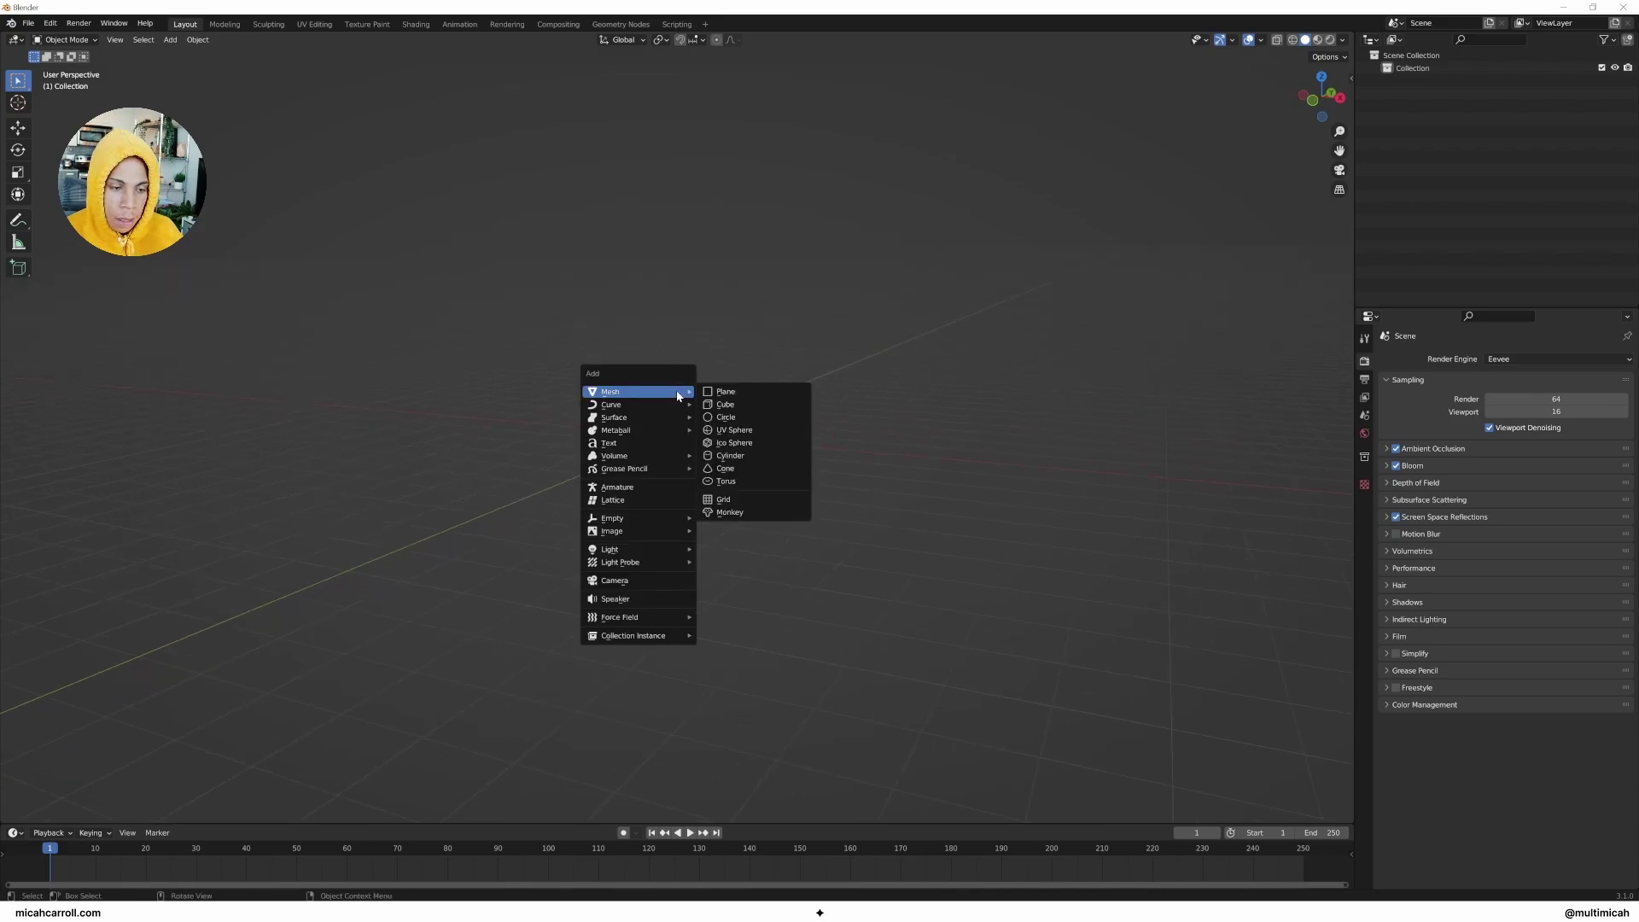
{"action": "left_click", "coordinate": [768, 435]}
Step: Shade the sphere smooth and rename it 'center-play'
{"action": "middle_click_drag", "start_coordinate": [750, 432], "coordinate": [705, 432]}
{"action": "right_click", "coordinate": [707, 440]}
{"action": "left_click", "coordinate": [714, 427]}
{"action": "double_click", "coordinate": [1431, 80]}
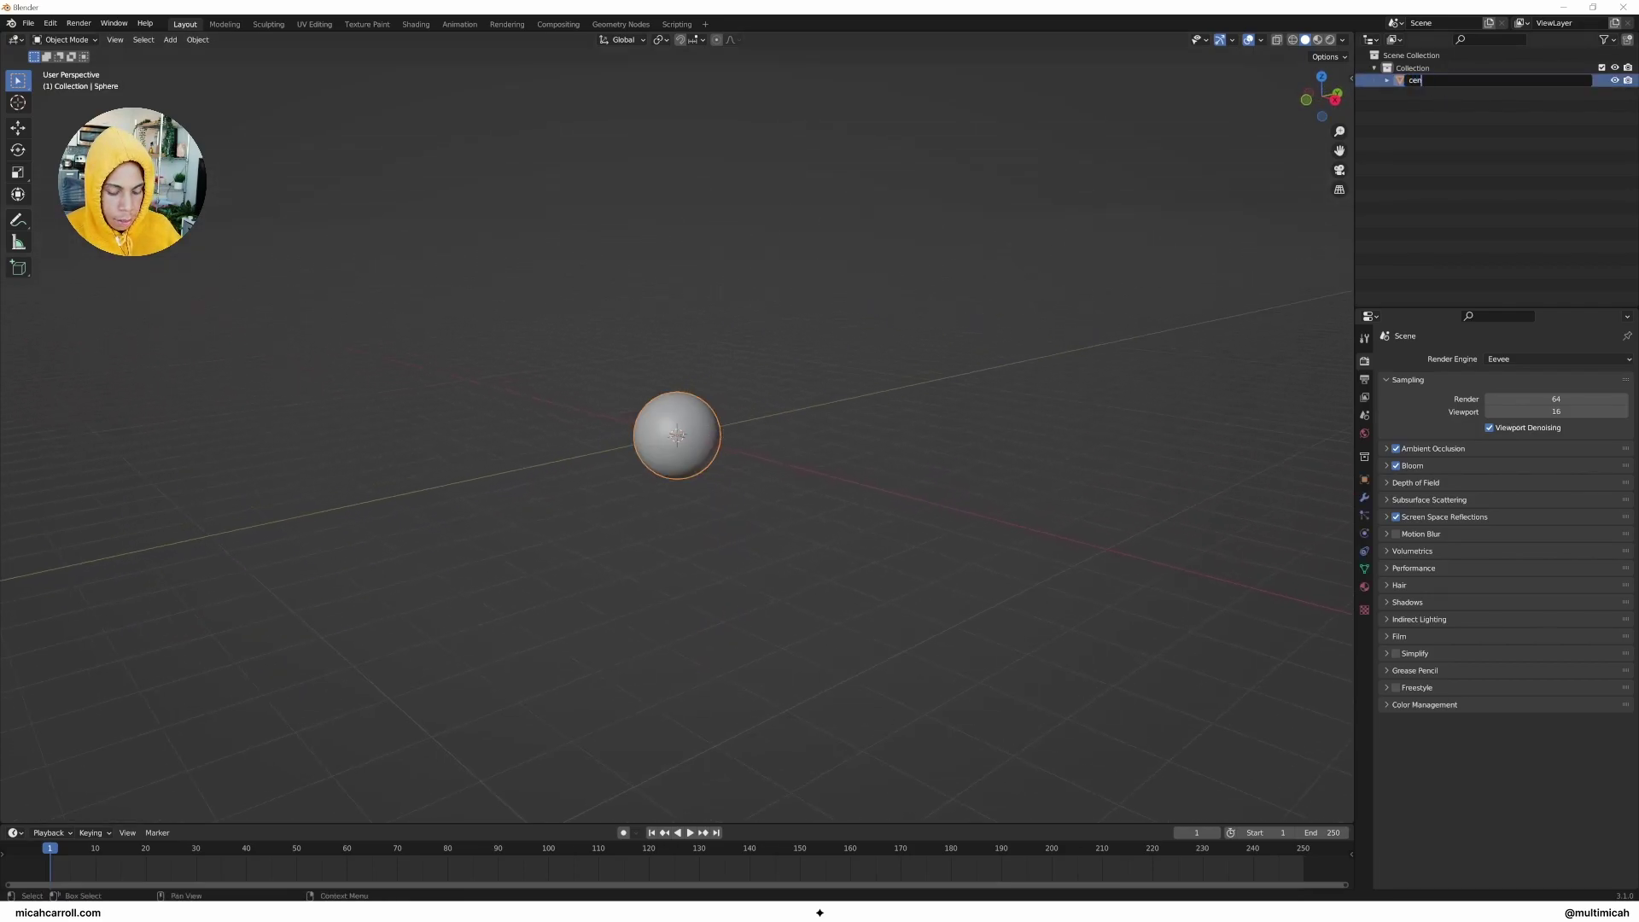
{"action": "type", "text": "center-play"}
{"action": "key", "text": "Return"}
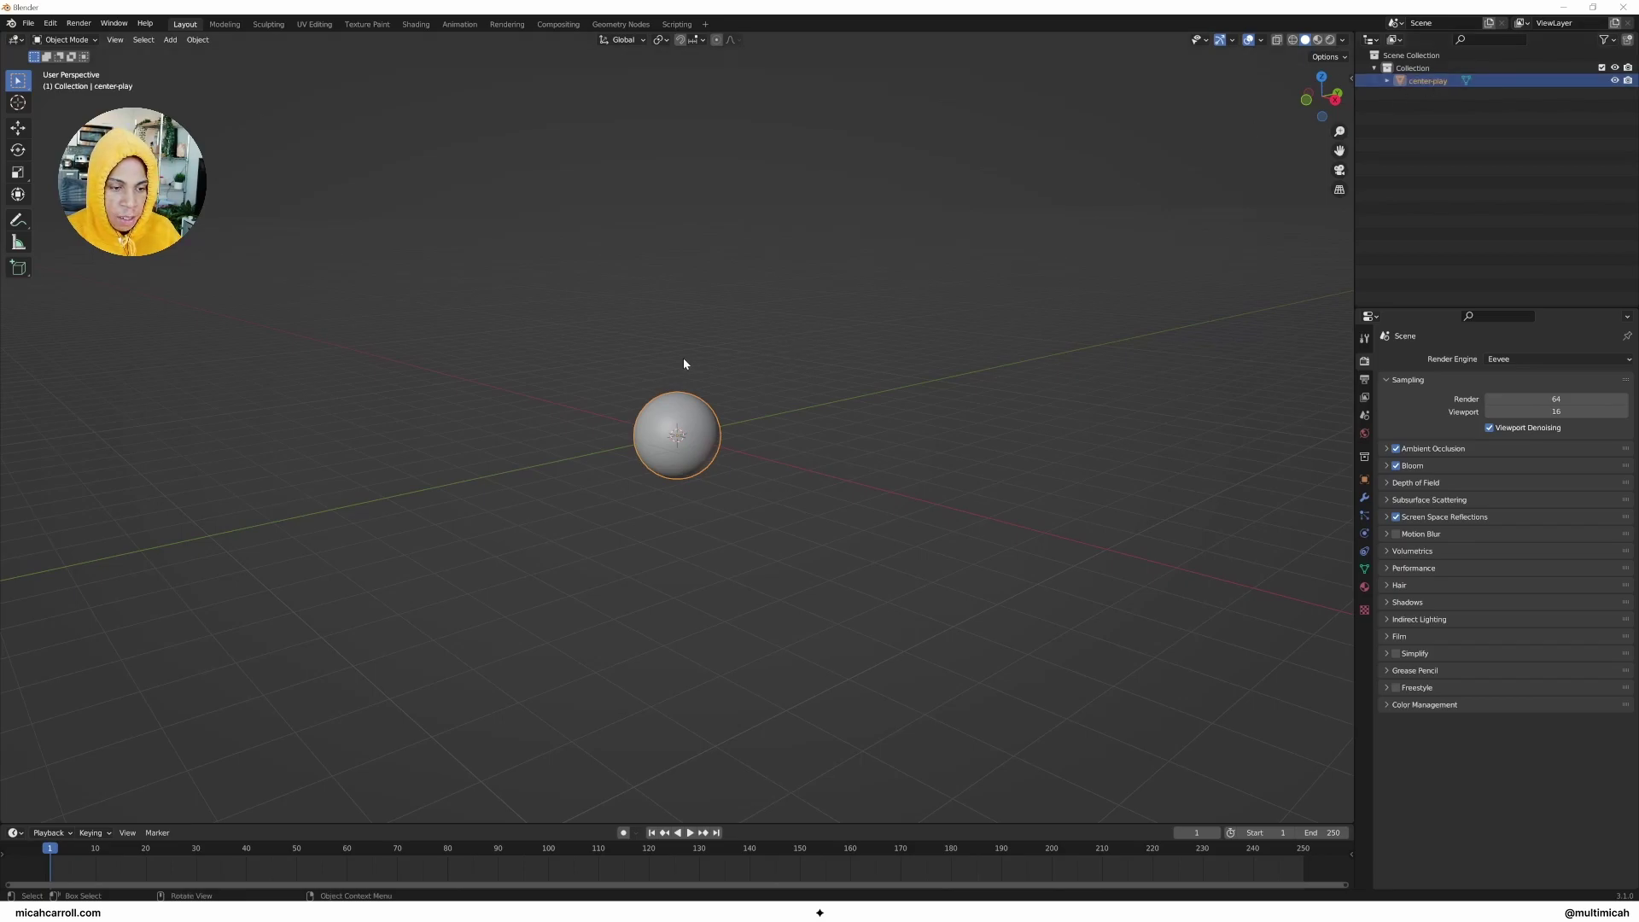
Step: Add a torus around the sphere with a 2.1 m major radius
{"action": "key", "text": "shift+a"}
{"action": "mouse_move", "coordinate": [659, 365]}
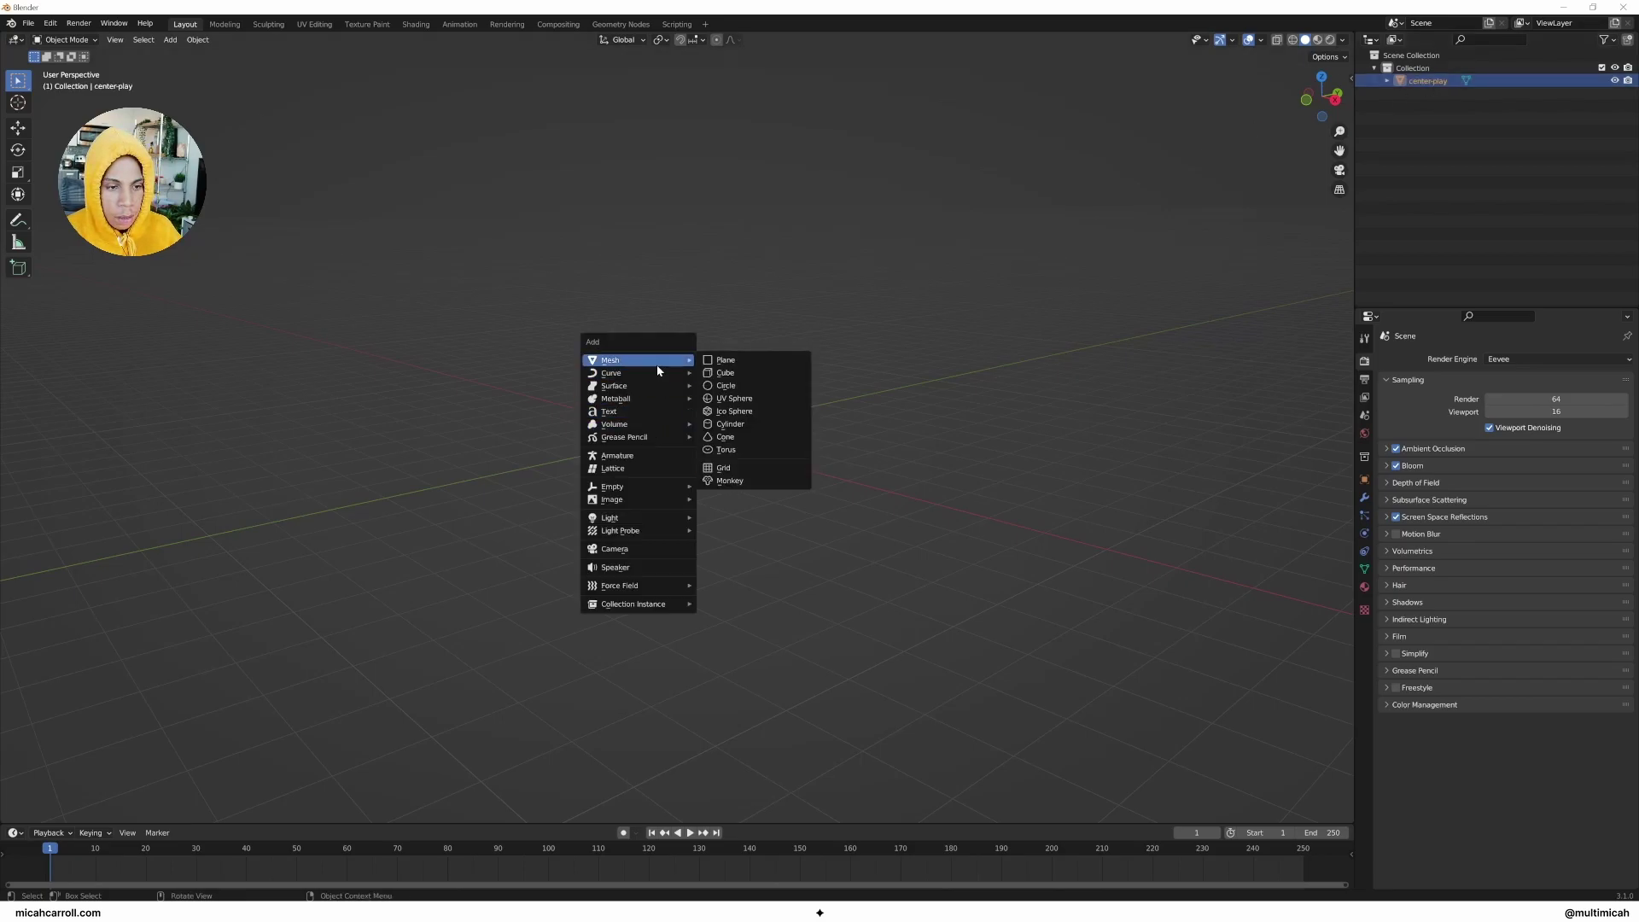
{"action": "left_click", "coordinate": [732, 444]}
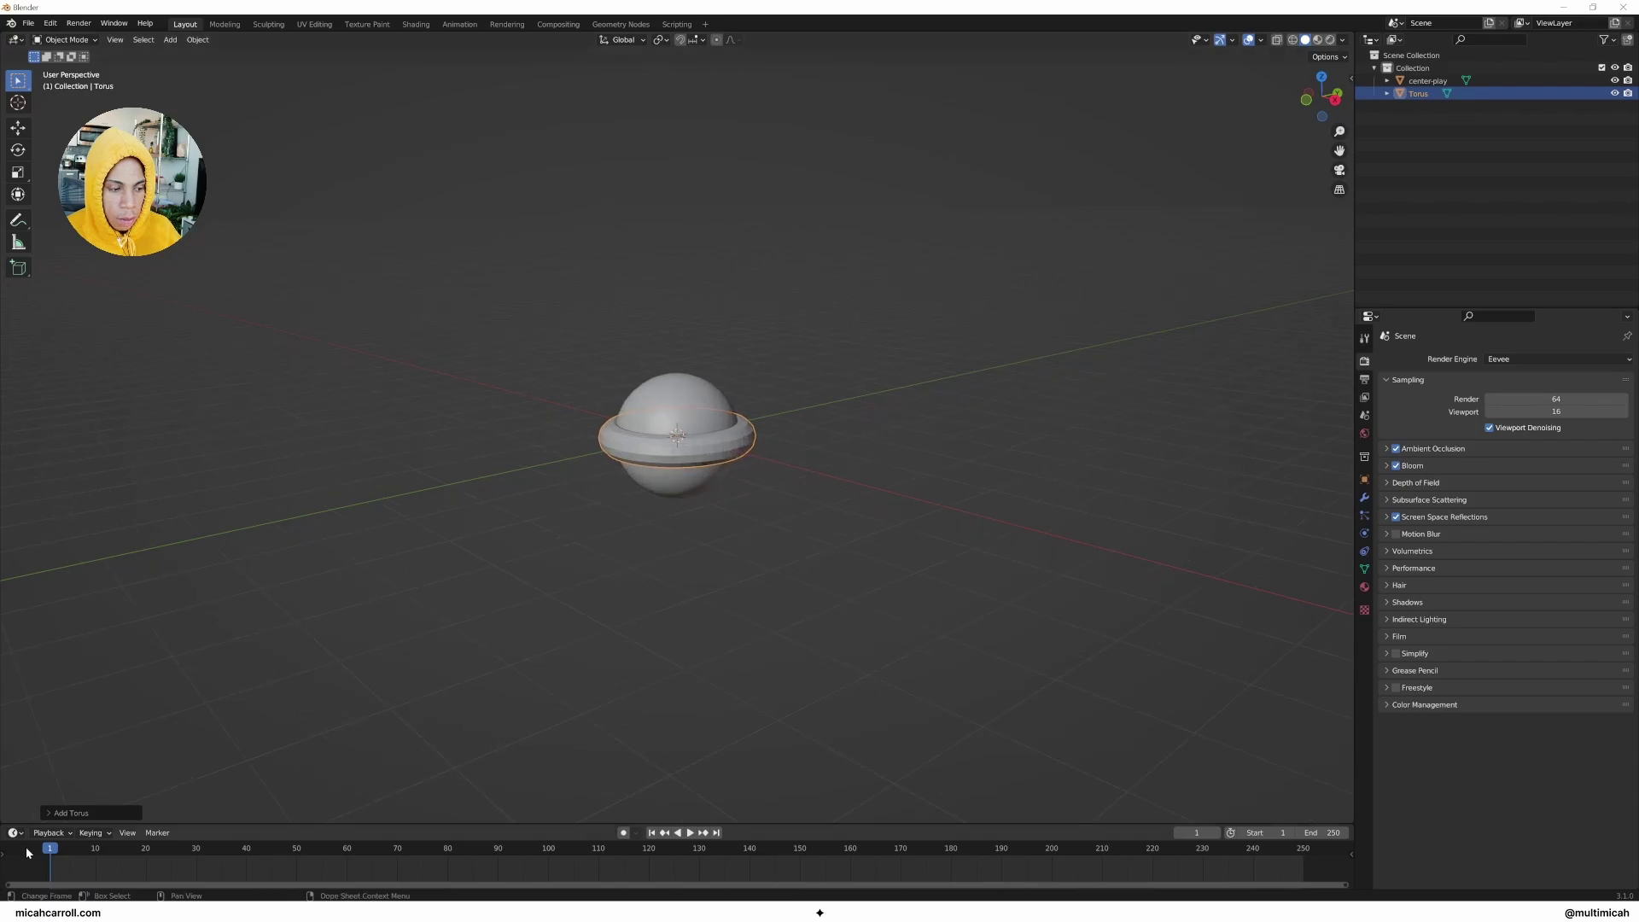
{"action": "left_click", "coordinate": [54, 813]}
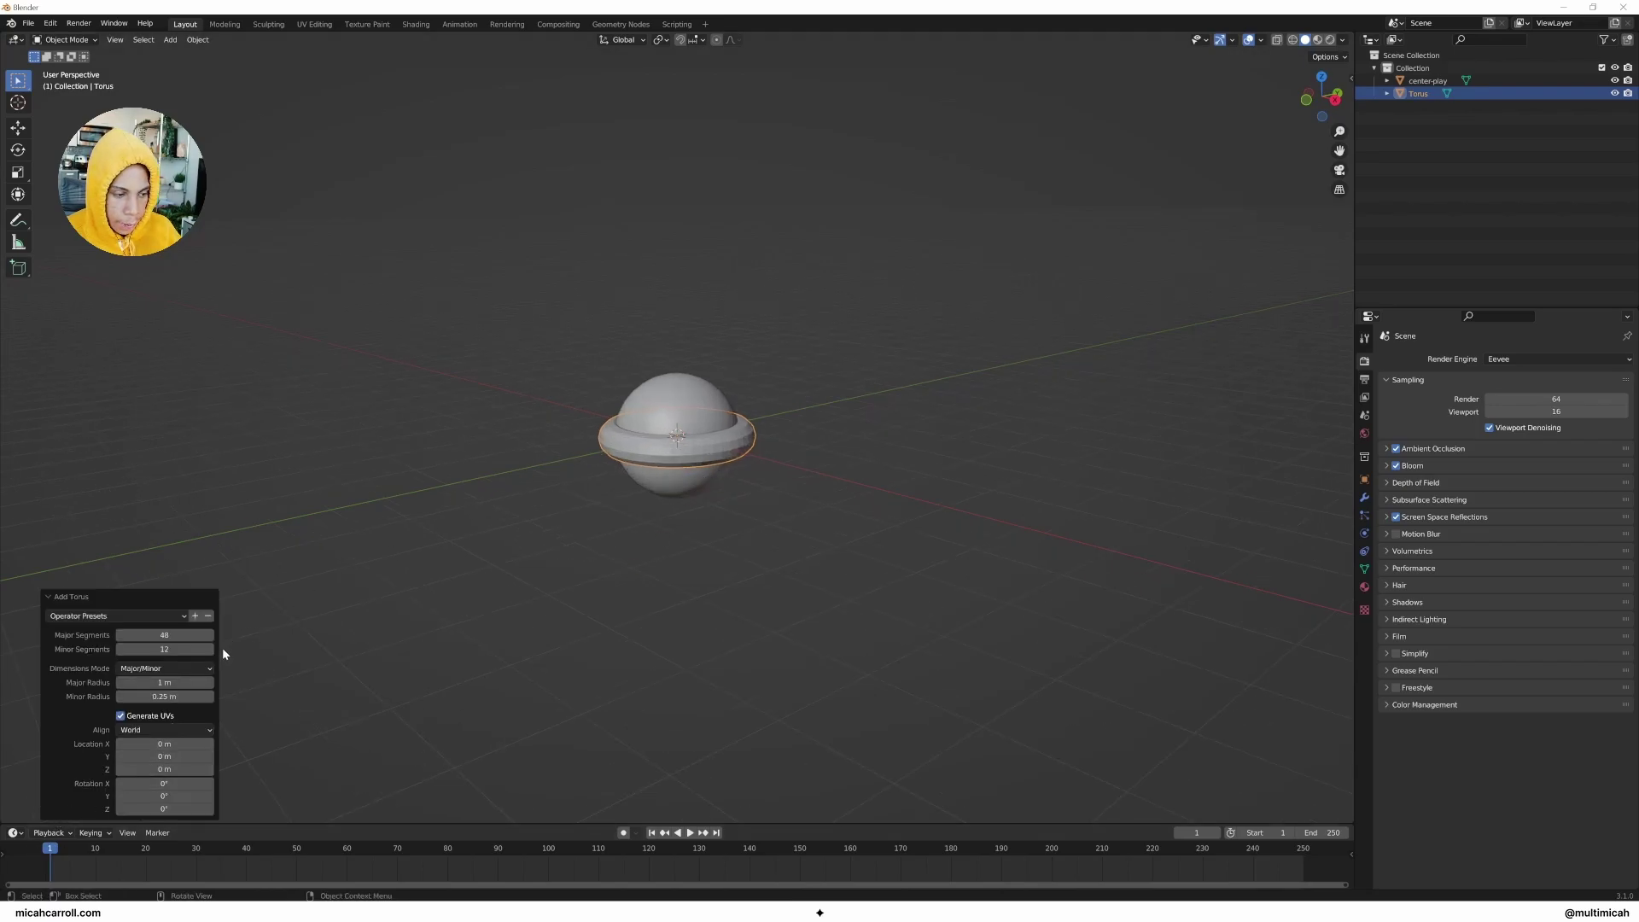
{"action": "mouse_move", "coordinate": [164, 682]}
{"action": "left_mouse_down"}
{"action": "mouse_move", "coordinate": [256, 683]}
{"action": "mouse_move", "coordinate": [128, 696]}
{"action": "mouse_move", "coordinate": [151, 696]}
{"action": "left_mouse_up"}
Step: Inspect the sphere and ring from overhead and straight-on angles
{"action": "left_click", "coordinate": [615, 630]}
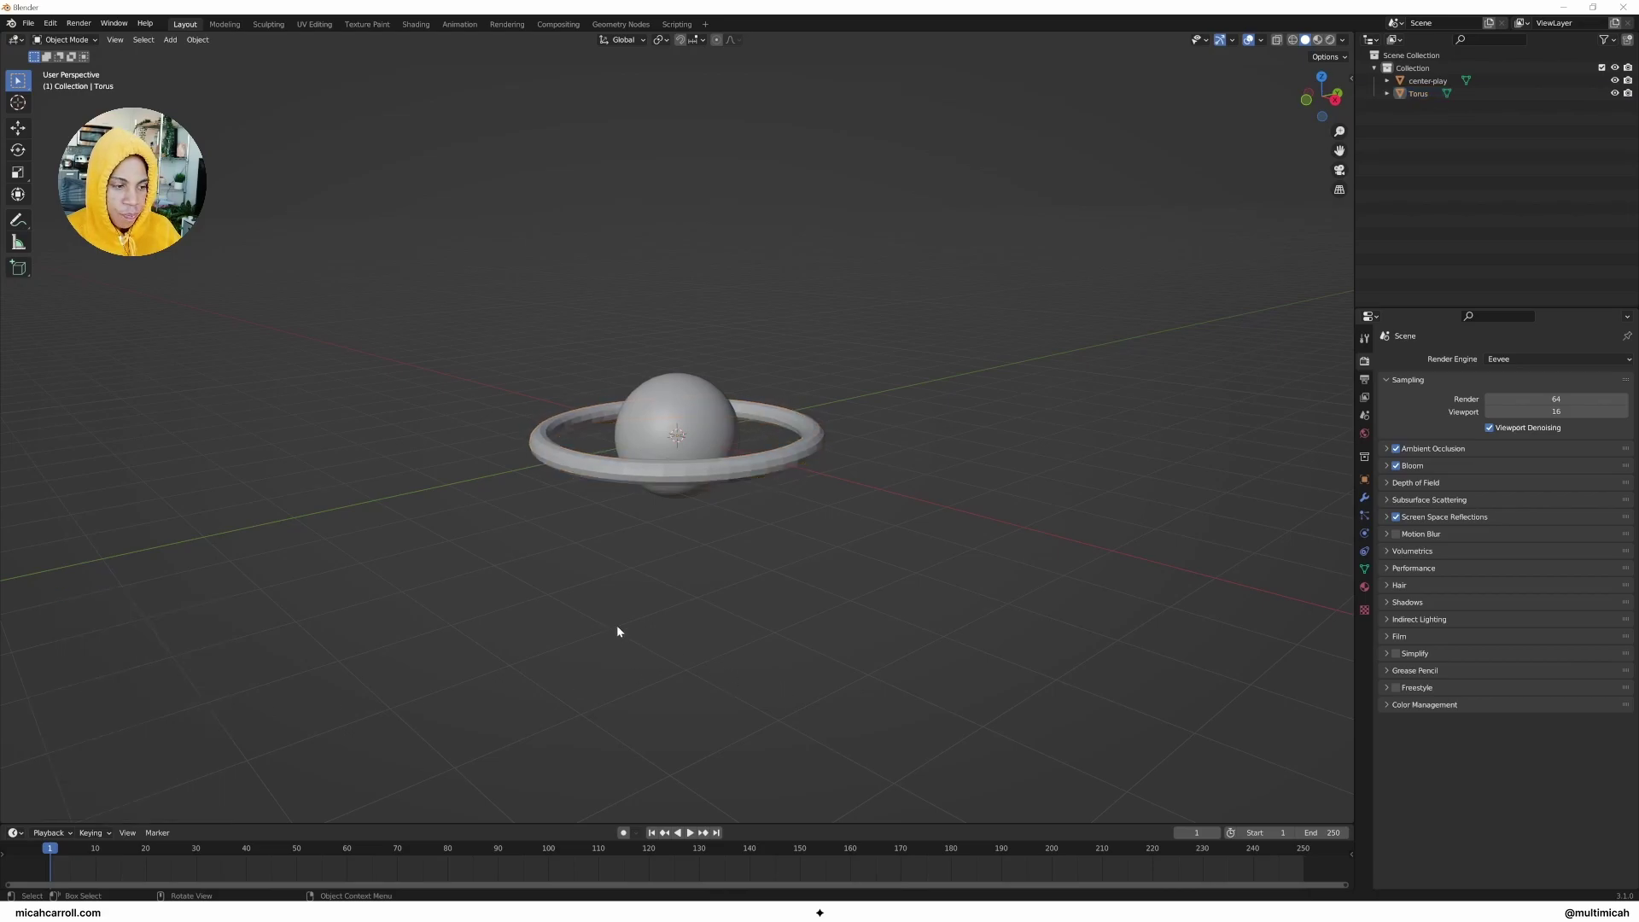
{"action": "middle_click_drag", "start_coordinate": [389, 530], "coordinate": [608, 577]}
{"action": "right_click", "coordinate": [642, 502]}
{"action": "left_click", "coordinate": [651, 511]}
{"action": "left_click", "coordinate": [673, 512]}
{"action": "right_click", "coordinate": [673, 512]}
{"action": "left_click", "coordinate": [674, 509]}
{"action": "left_click", "coordinate": [663, 481]}
{"action": "right_click", "coordinate": [663, 481]}
{"action": "left_click", "coordinate": [917, 501]}
{"action": "middle_click_drag", "start_coordinate": [917, 501], "coordinate": [771, 470]}
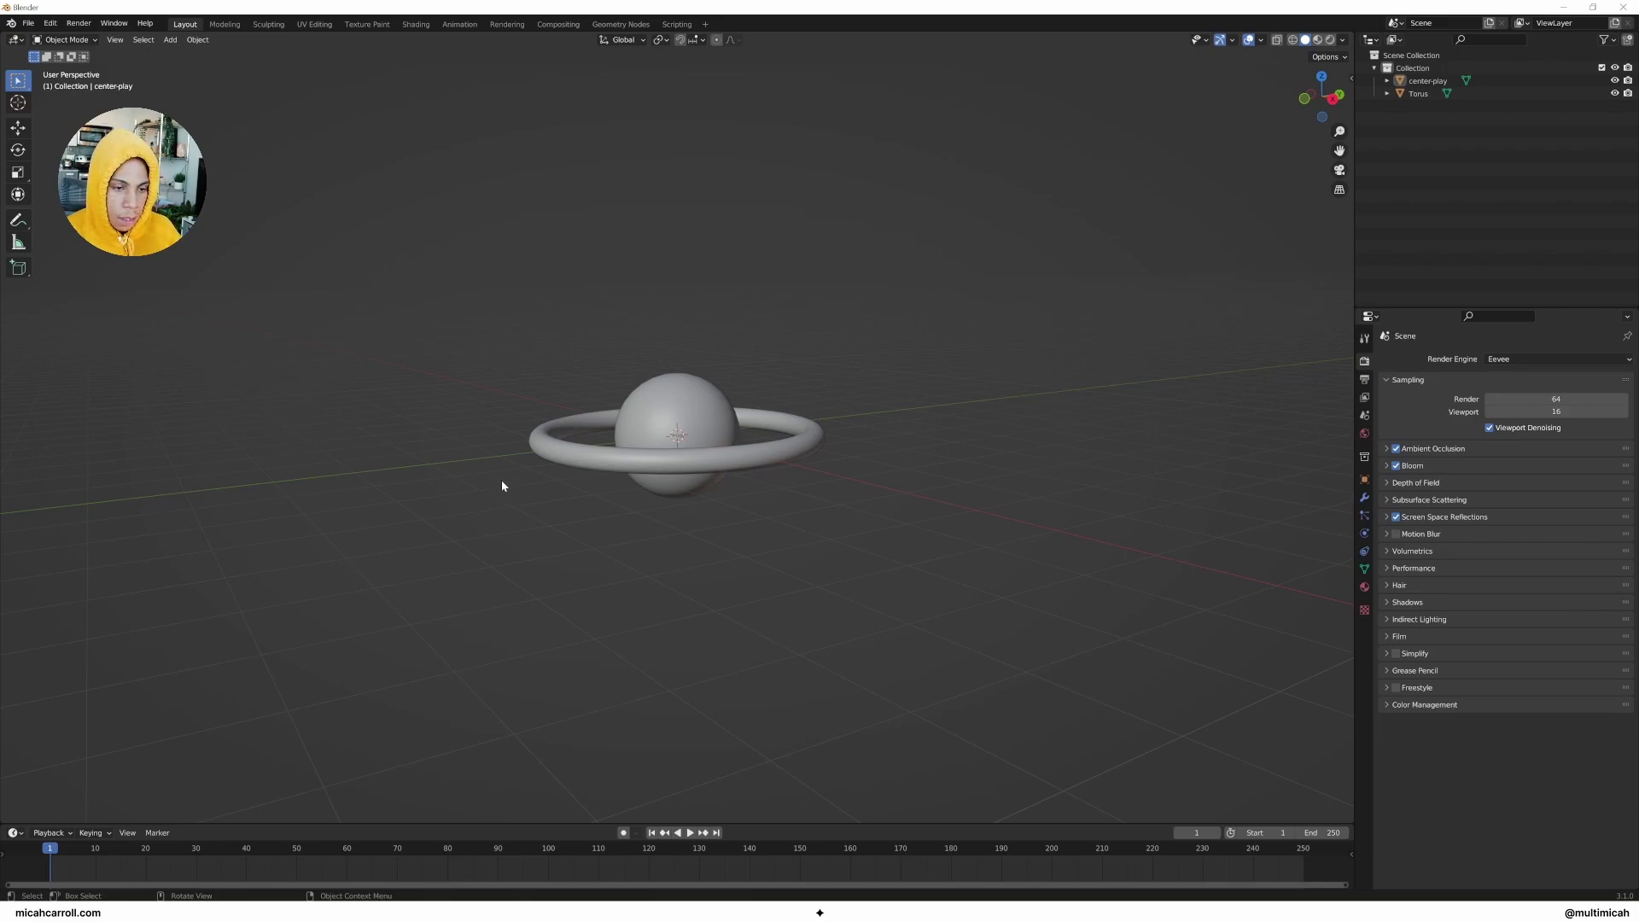
{"action": "middle_click_drag", "start_coordinate": [502, 486], "coordinate": [574, 509]}
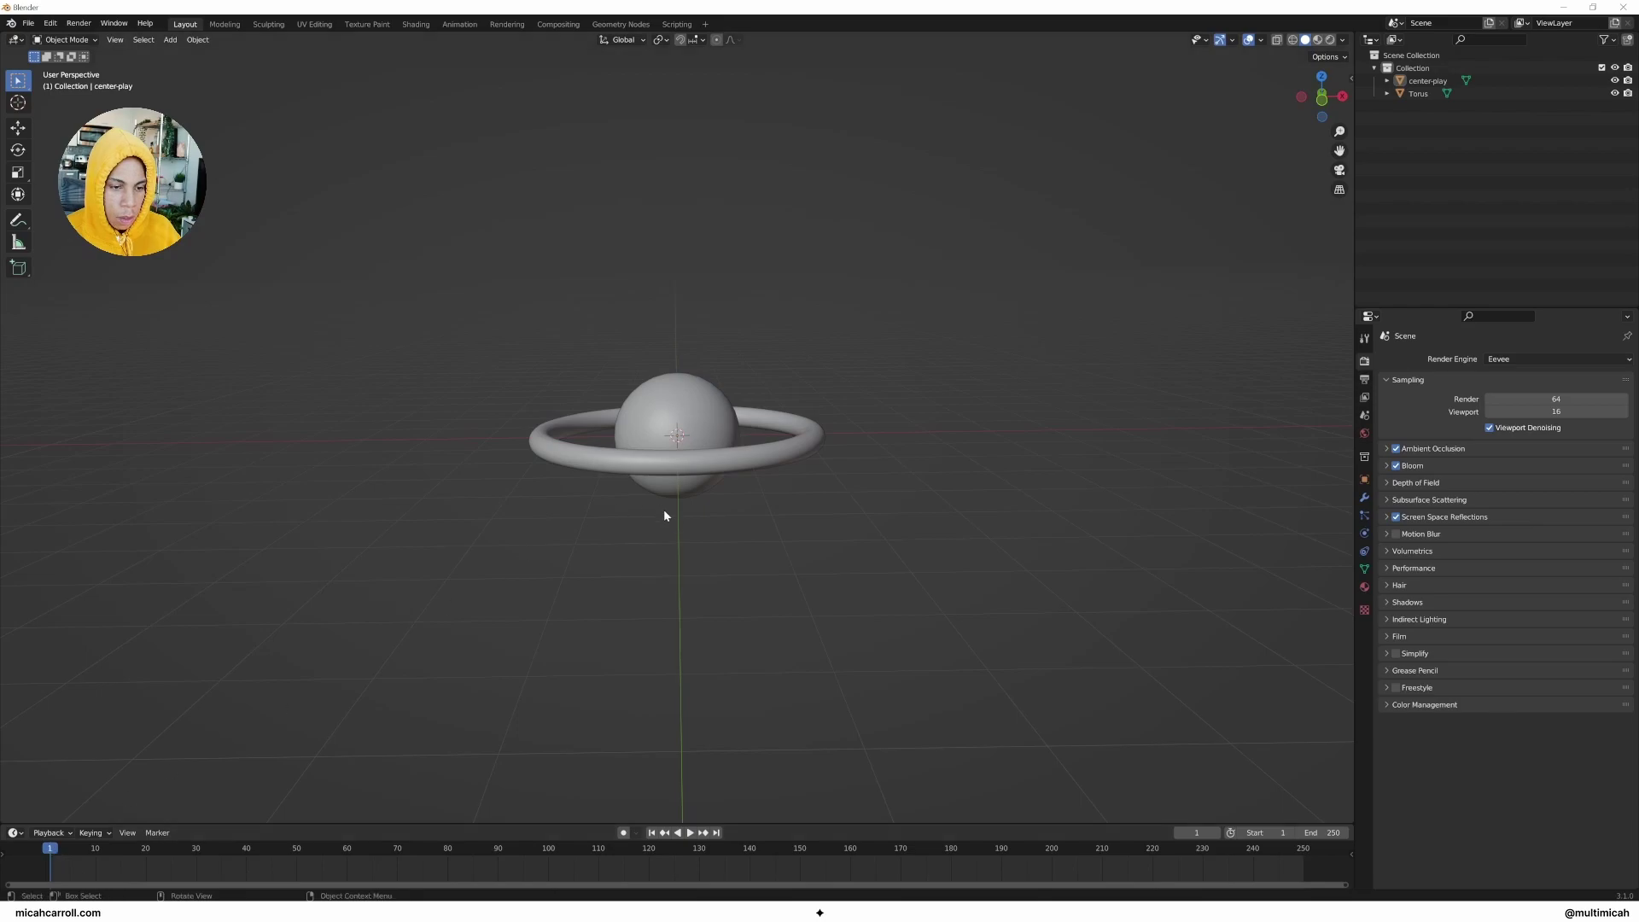
Step: Keyframe the torus X and Y rotation at 0° in the sidebar
{"action": "left_click", "coordinate": [746, 462]}
{"action": "middle_click_drag", "start_coordinate": [745, 478], "coordinate": [679, 539]}
{"action": "key", "text": "n"}
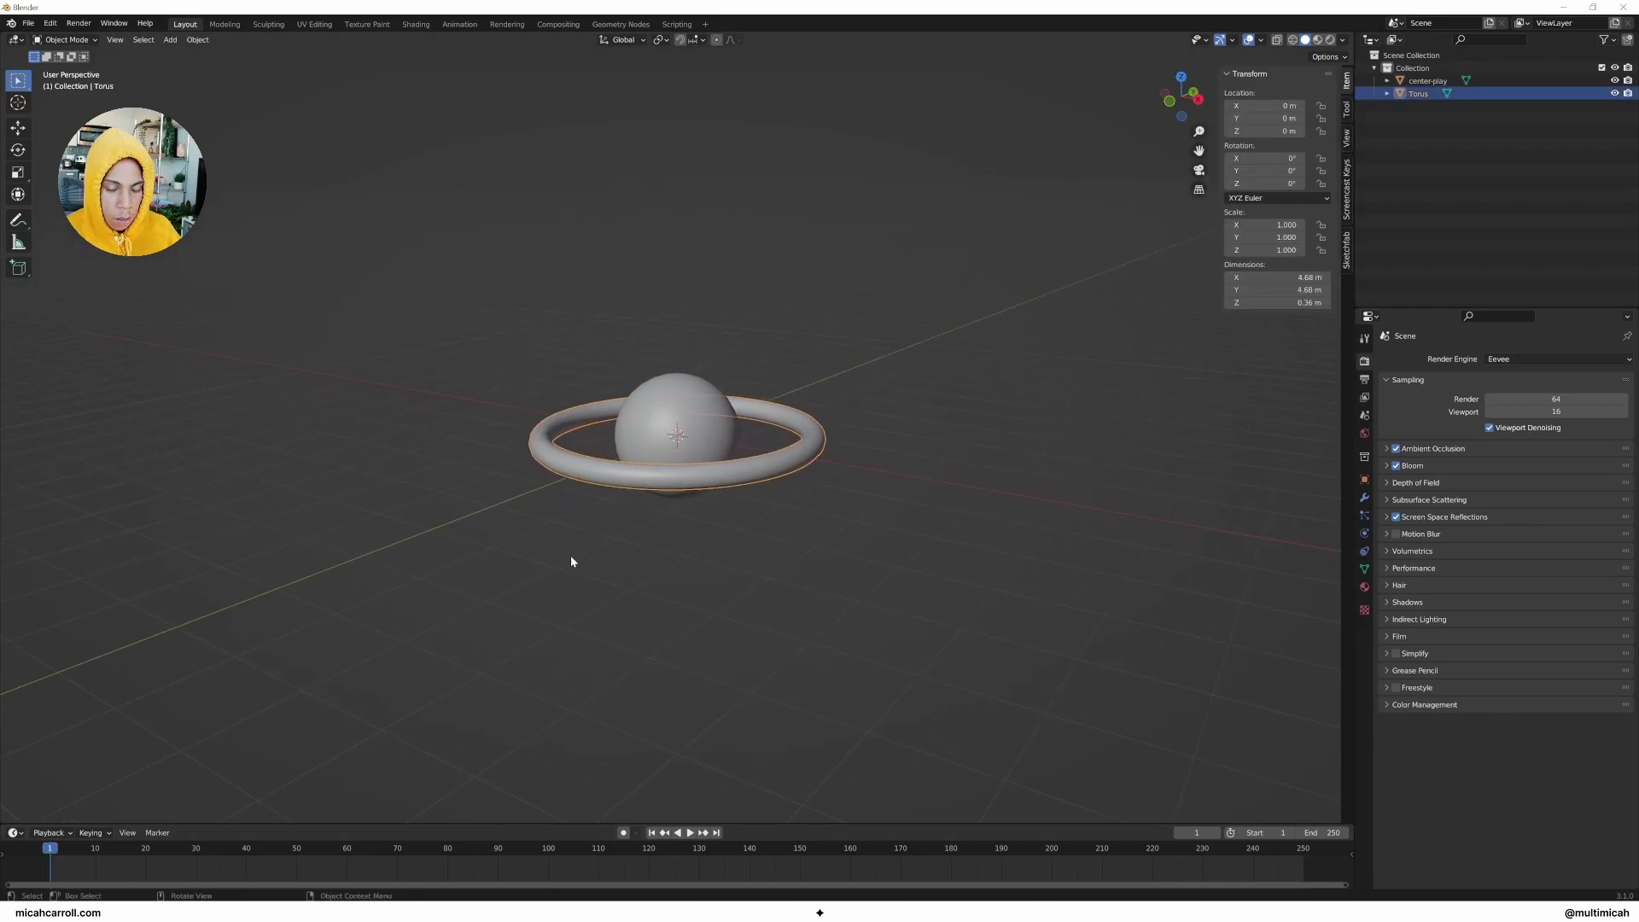
{"action": "right_click", "coordinate": [1270, 158]}
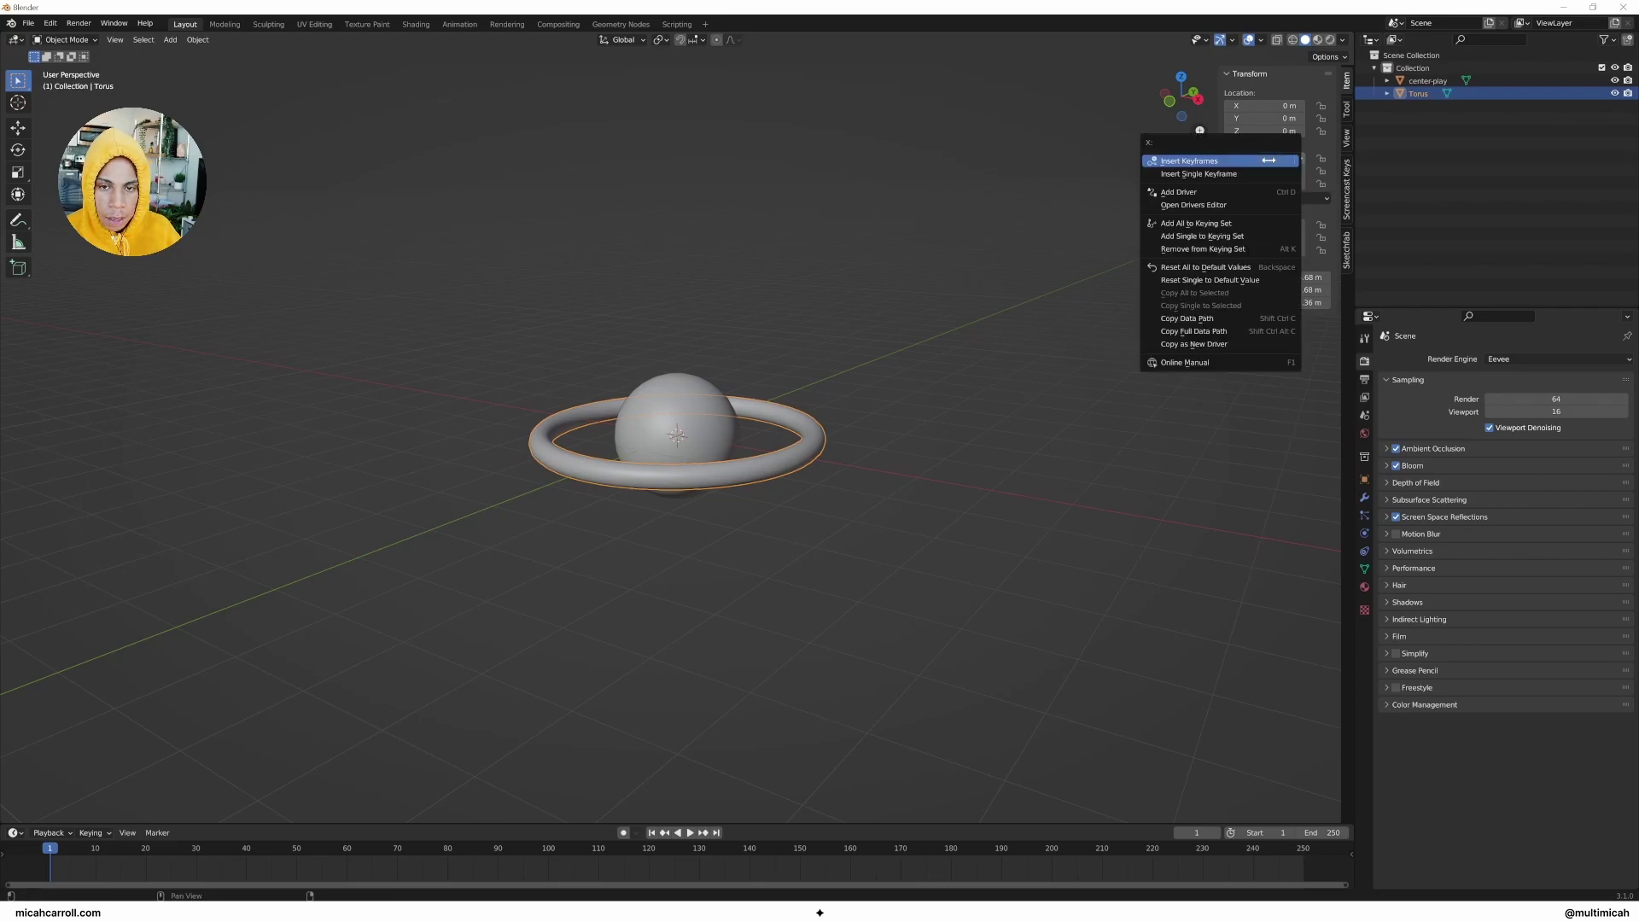
{"action": "left_click", "coordinate": [1270, 171]}
{"action": "right_click", "coordinate": [1264, 170]}
{"action": "left_click", "coordinate": [1262, 183]}
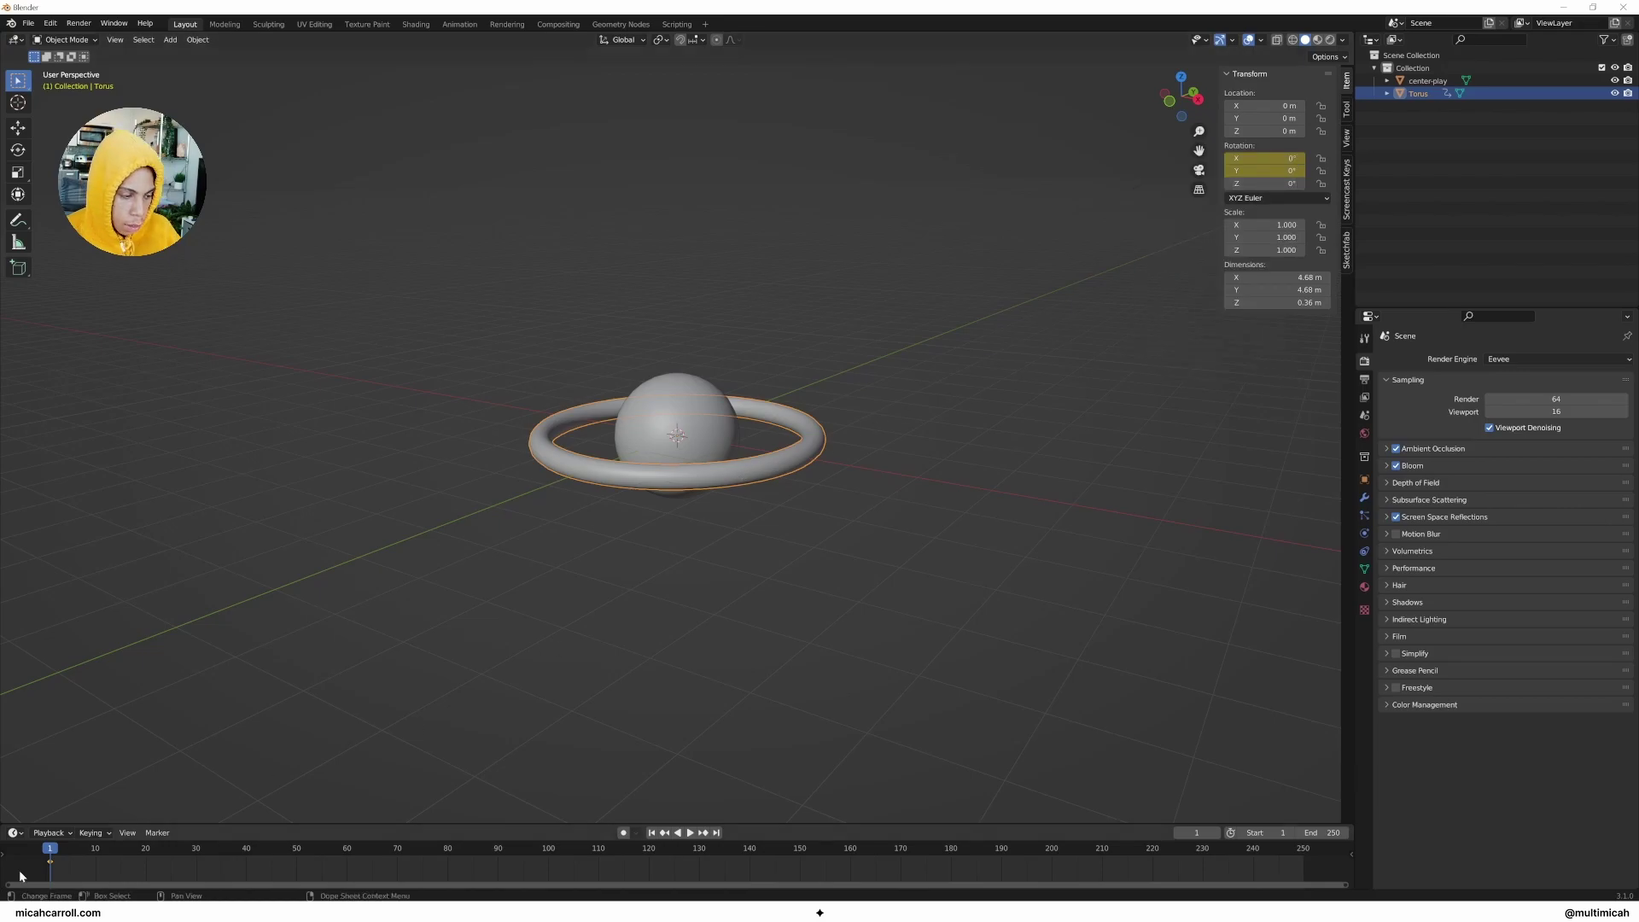
Step: Set the torus X and Y rotation to 360° and keyframe both at the end frame
{"action": "left_click_drag", "start_coordinate": [49, 864], "coordinate": [45, 867]}
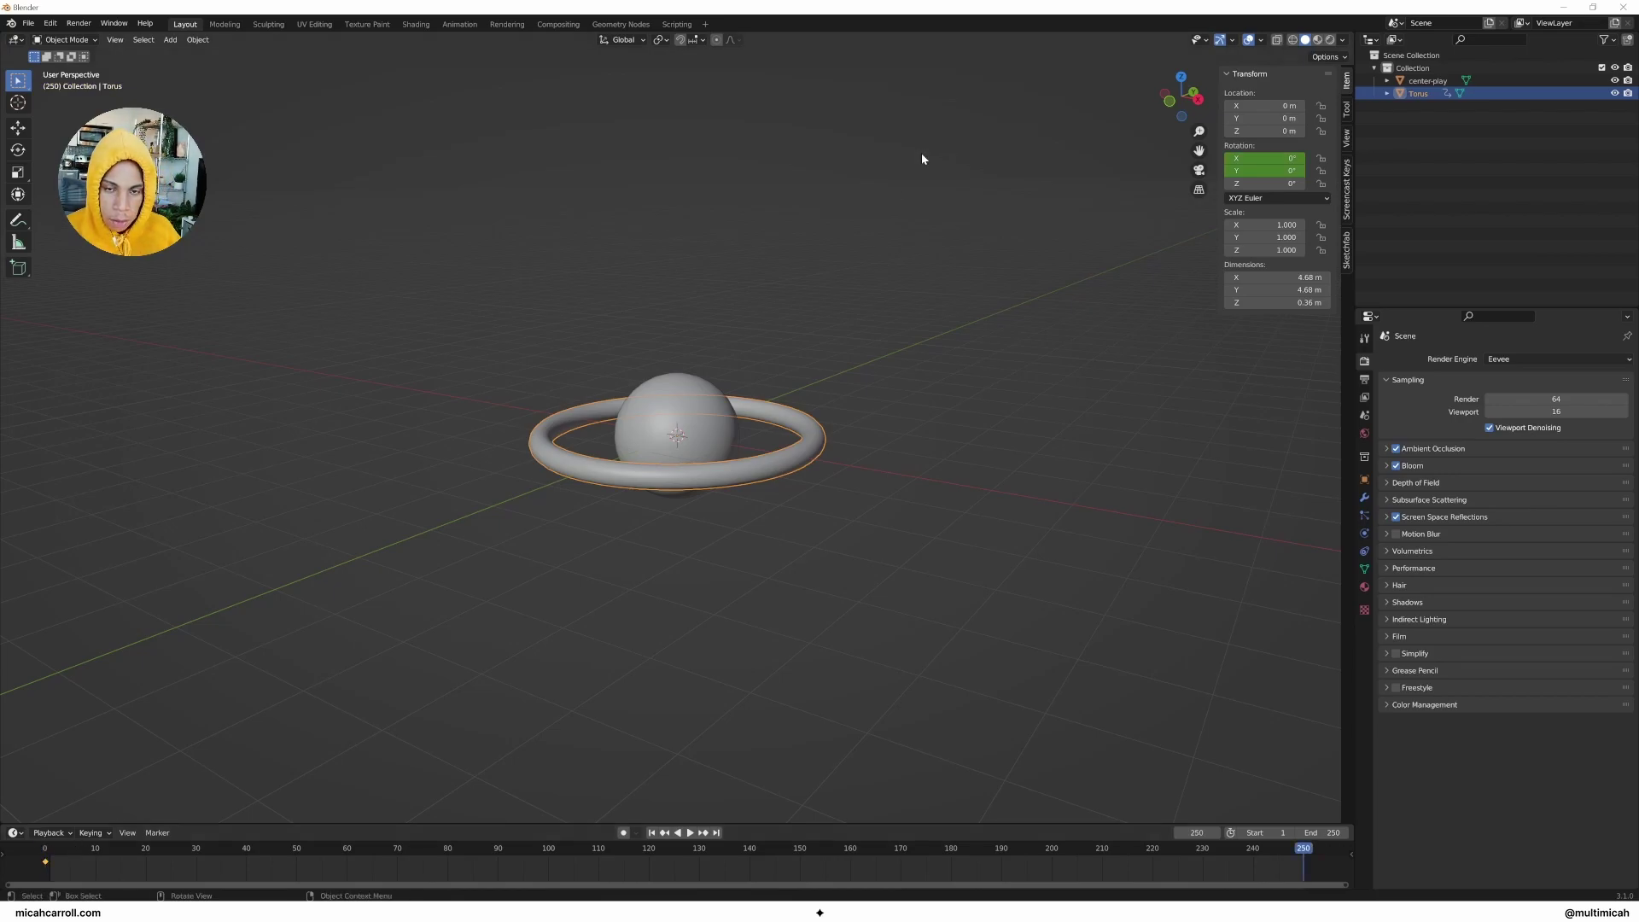
{"action": "key", "text": "Return"}
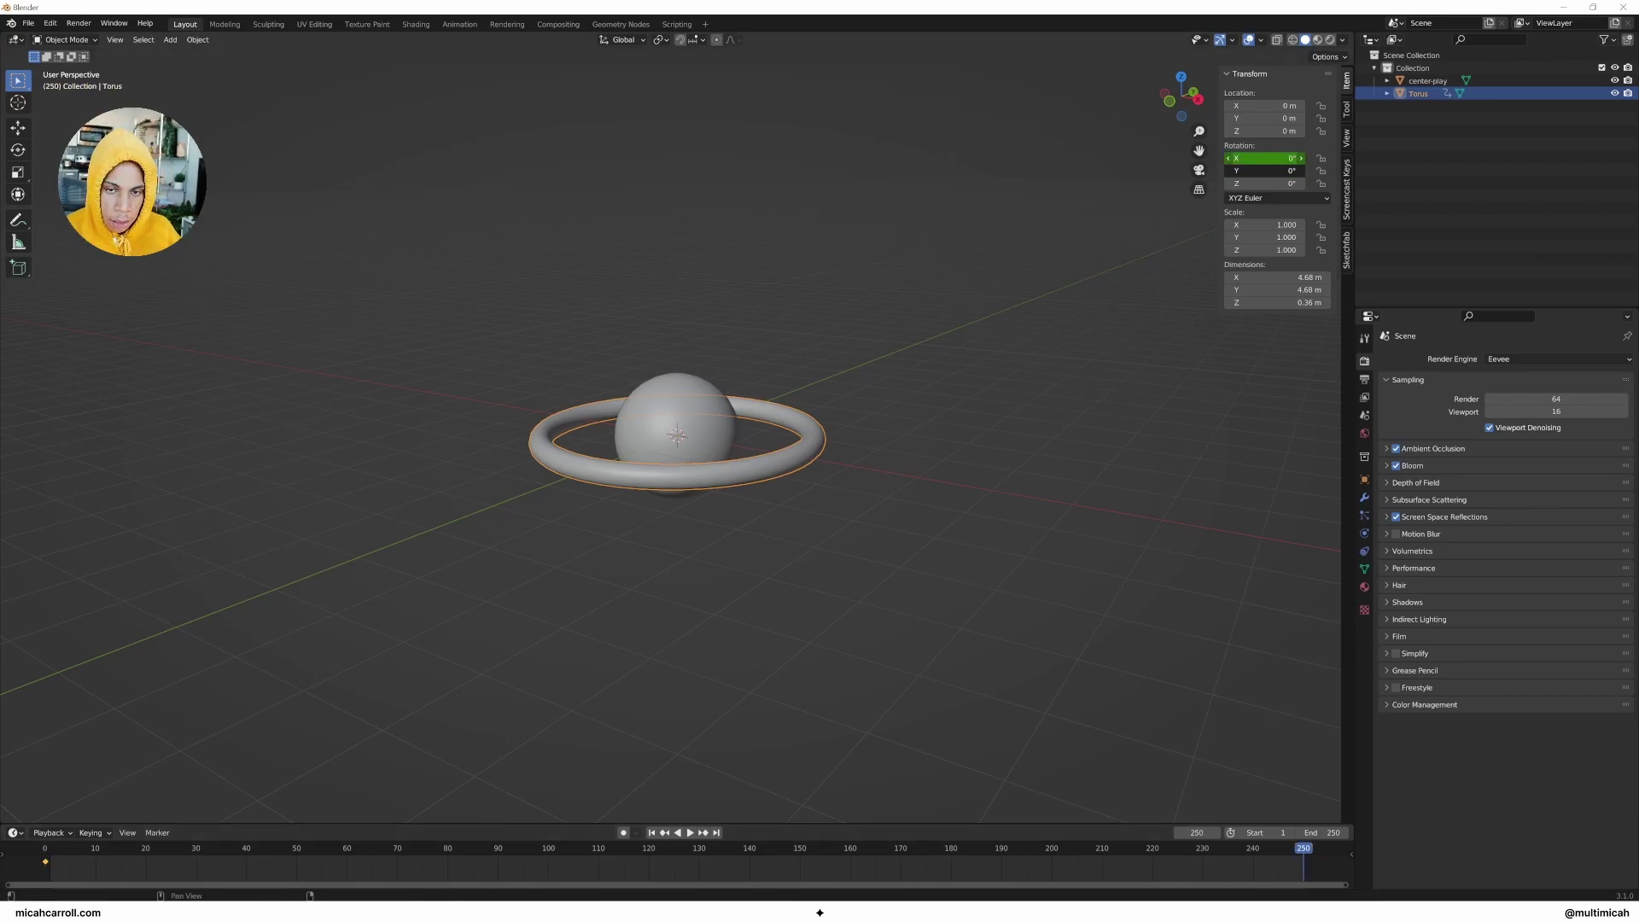
{"action": "type", "text": "360"}
{"action": "key", "text": "Return"}
{"action": "right_click", "coordinate": [1274, 157]}
{"action": "left_click", "coordinate": [1273, 157]}
{"action": "right_click", "coordinate": [1271, 170]}
{"action": "left_click", "coordinate": [1270, 171]}
Step: Play back the ring's spin, then rewind to frame 0 with the torus selected
{"action": "key", "text": "space"}
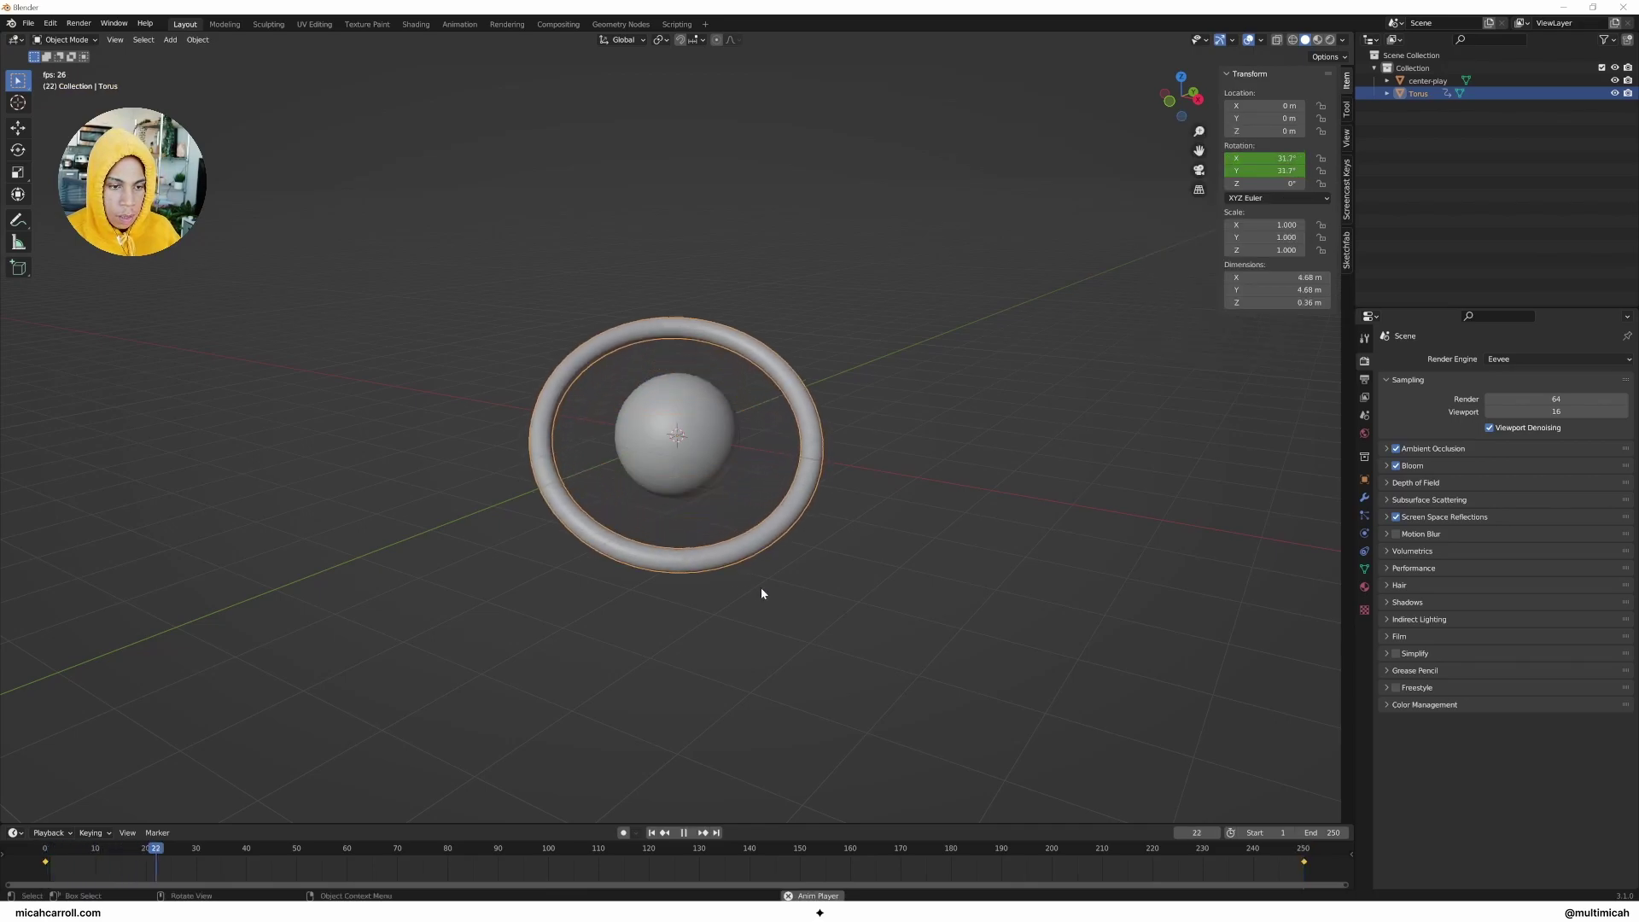
{"action": "middle_click_drag", "start_coordinate": [684, 599], "coordinate": [717, 594]}
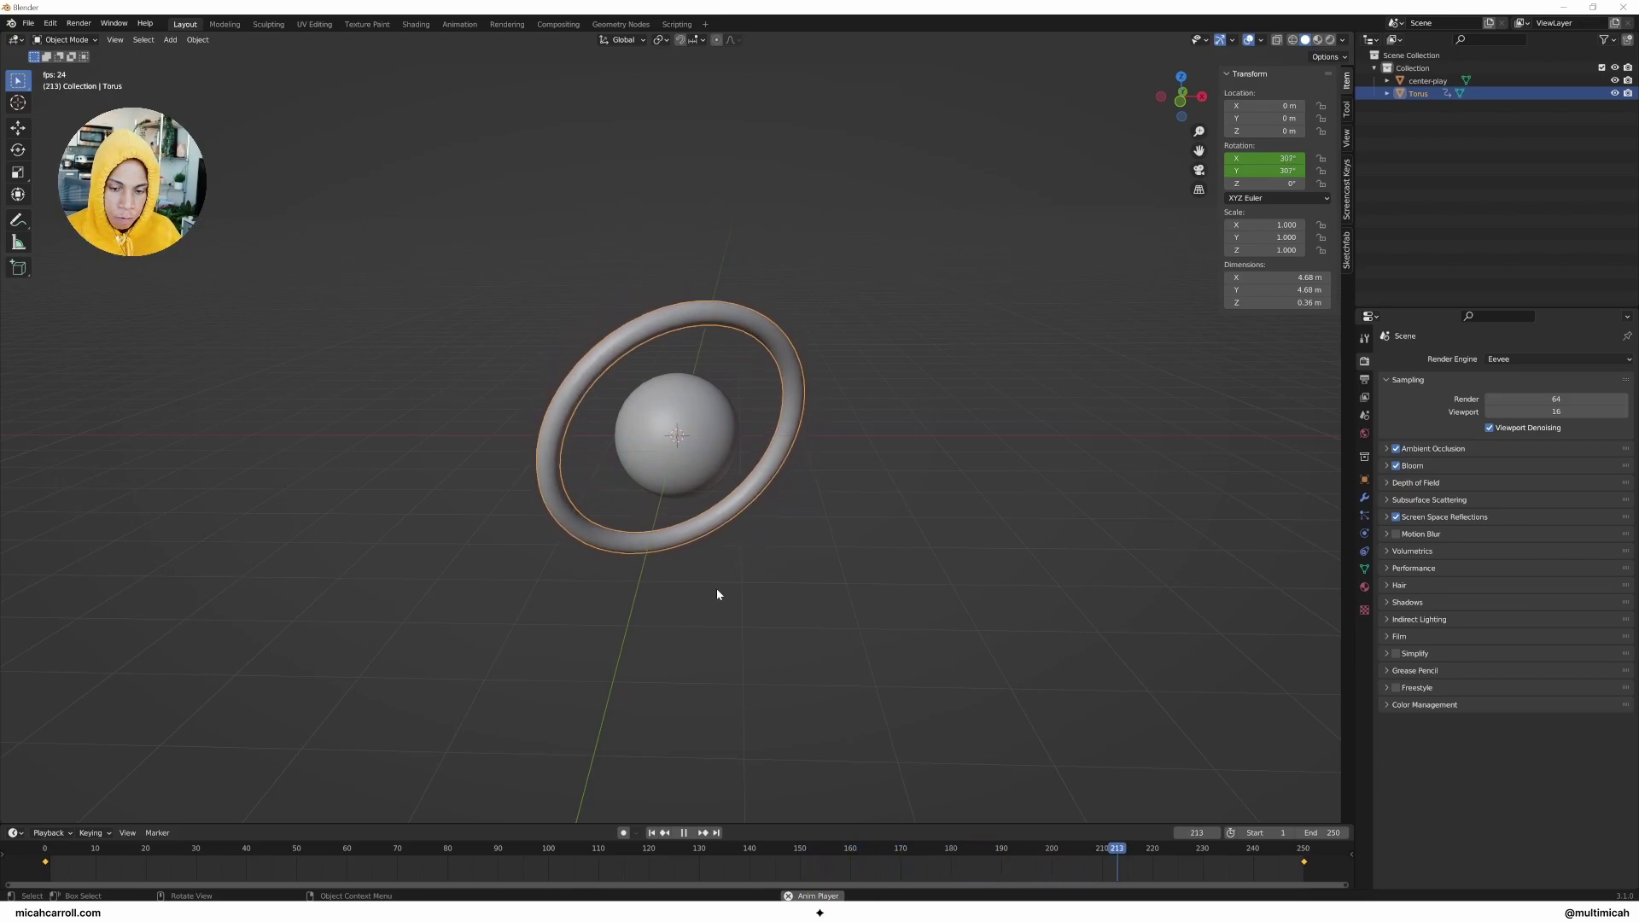
{"action": "key", "text": "space"}
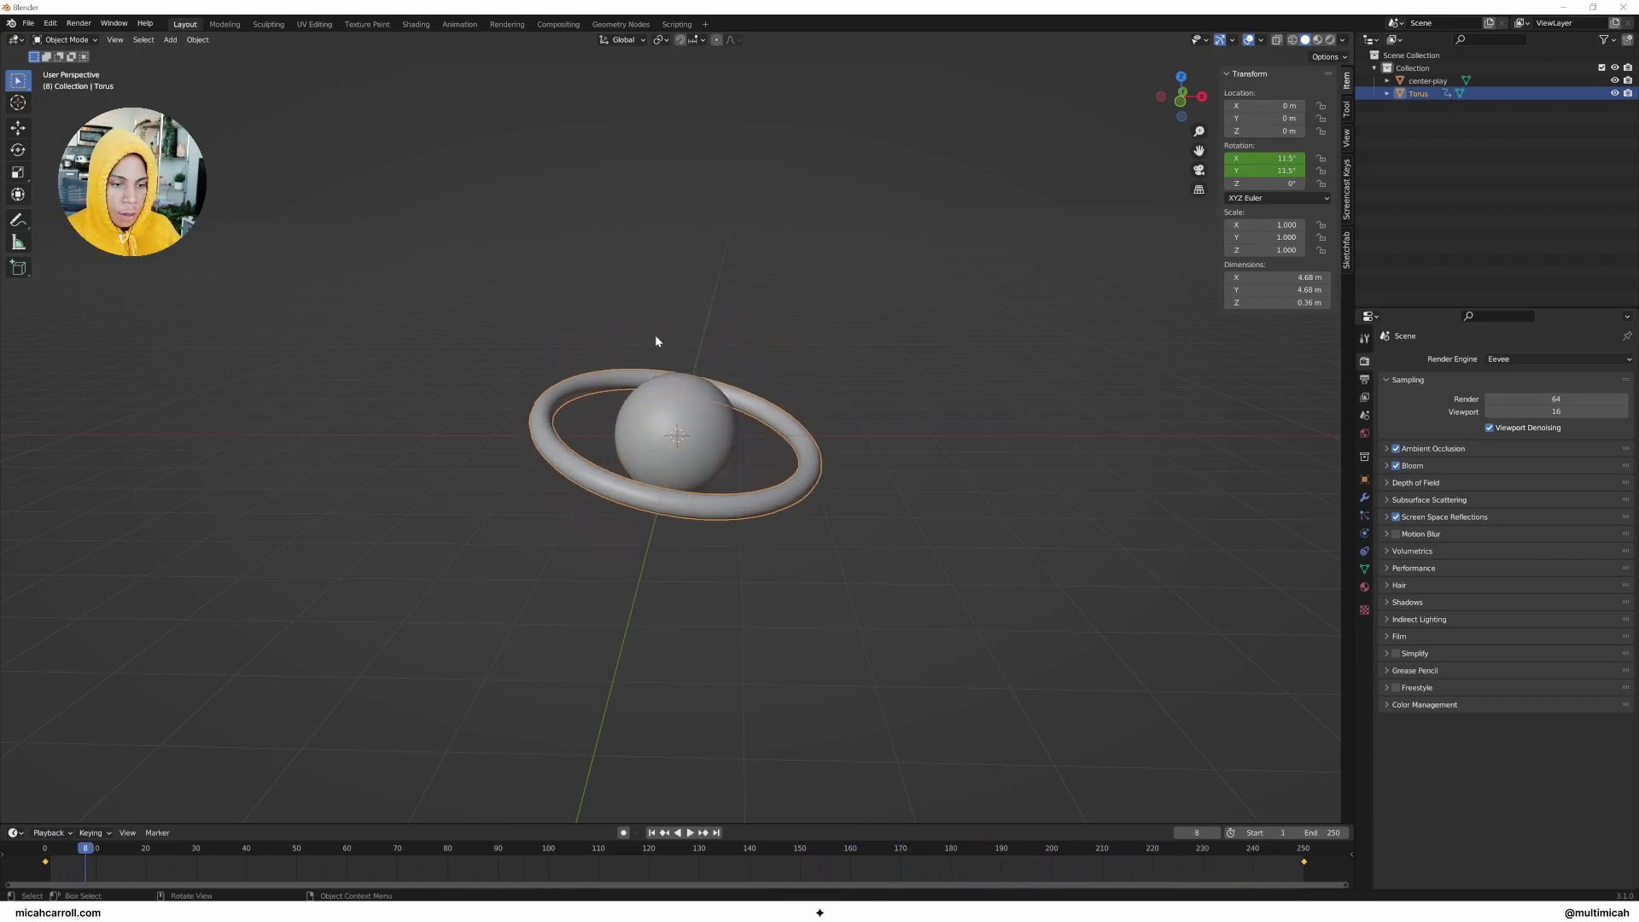
{"action": "left_click_drag", "start_coordinate": [85, 851], "coordinate": [45, 851]}
{"action": "left_click", "coordinate": [1139, 274]}
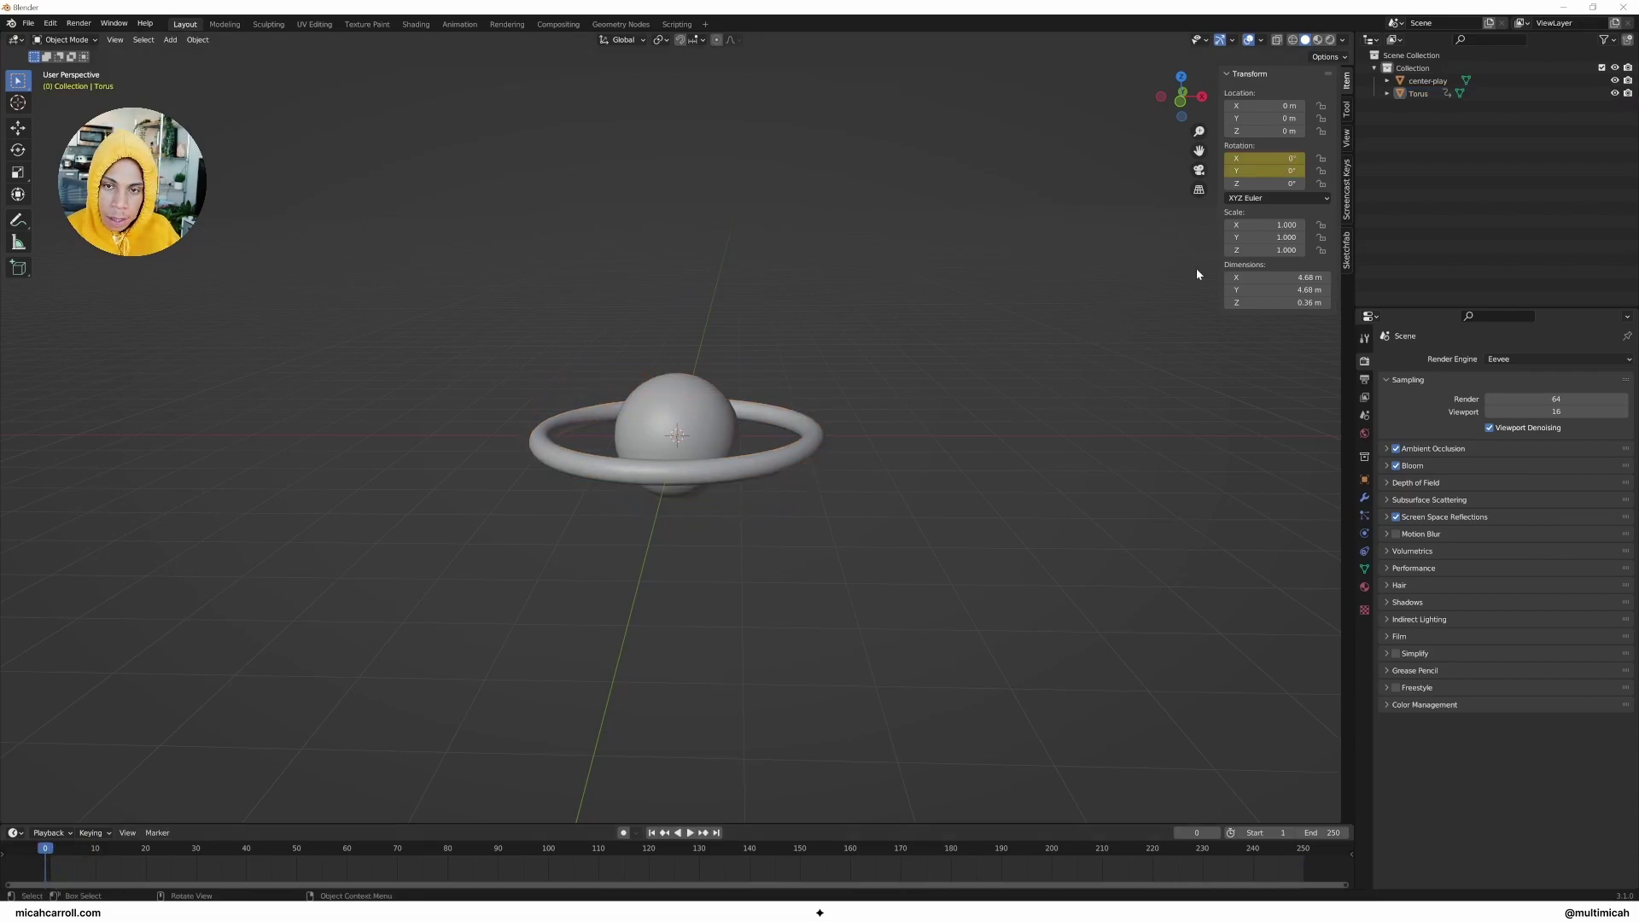
{"action": "left_click", "coordinate": [822, 461]}
{"action": "left_click", "coordinate": [879, 457]}
{"action": "left_click", "coordinate": [834, 456]}
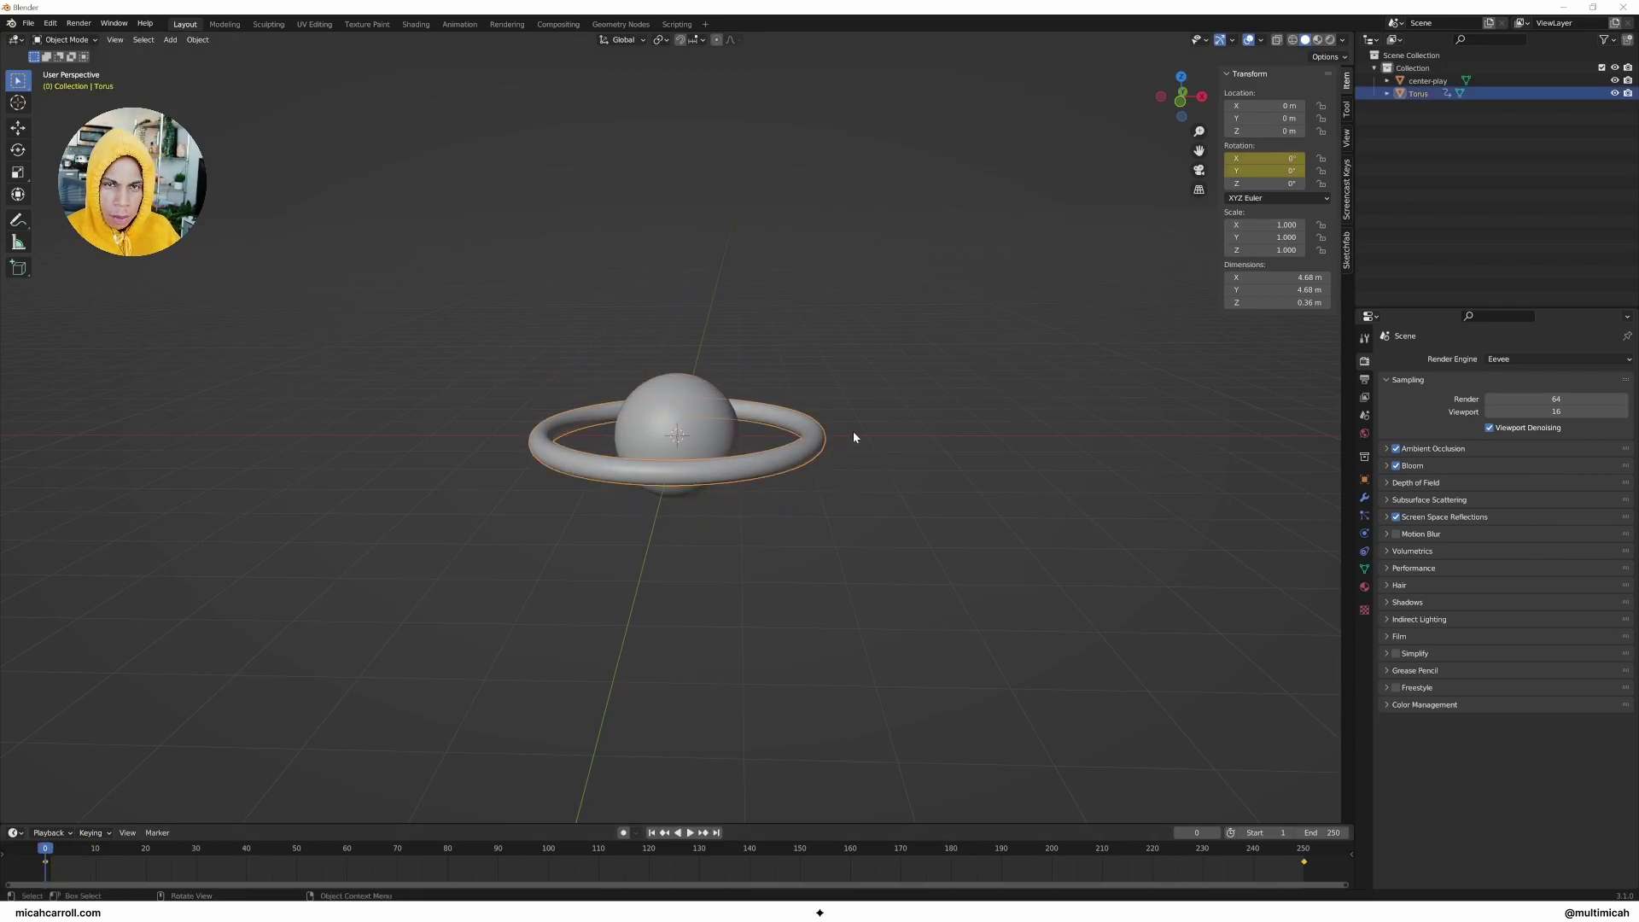
{"action": "middle_click_drag", "start_coordinate": [875, 386], "coordinate": [889, 398]}
Step: Add a Plain Axes empty at the origin and name it 'camera-control'
{"action": "key", "text": "grave"}
{"action": "left_click", "coordinate": [838, 442]}
{"action": "left_click", "coordinate": [909, 459]}
{"action": "key", "text": "shift+a"}
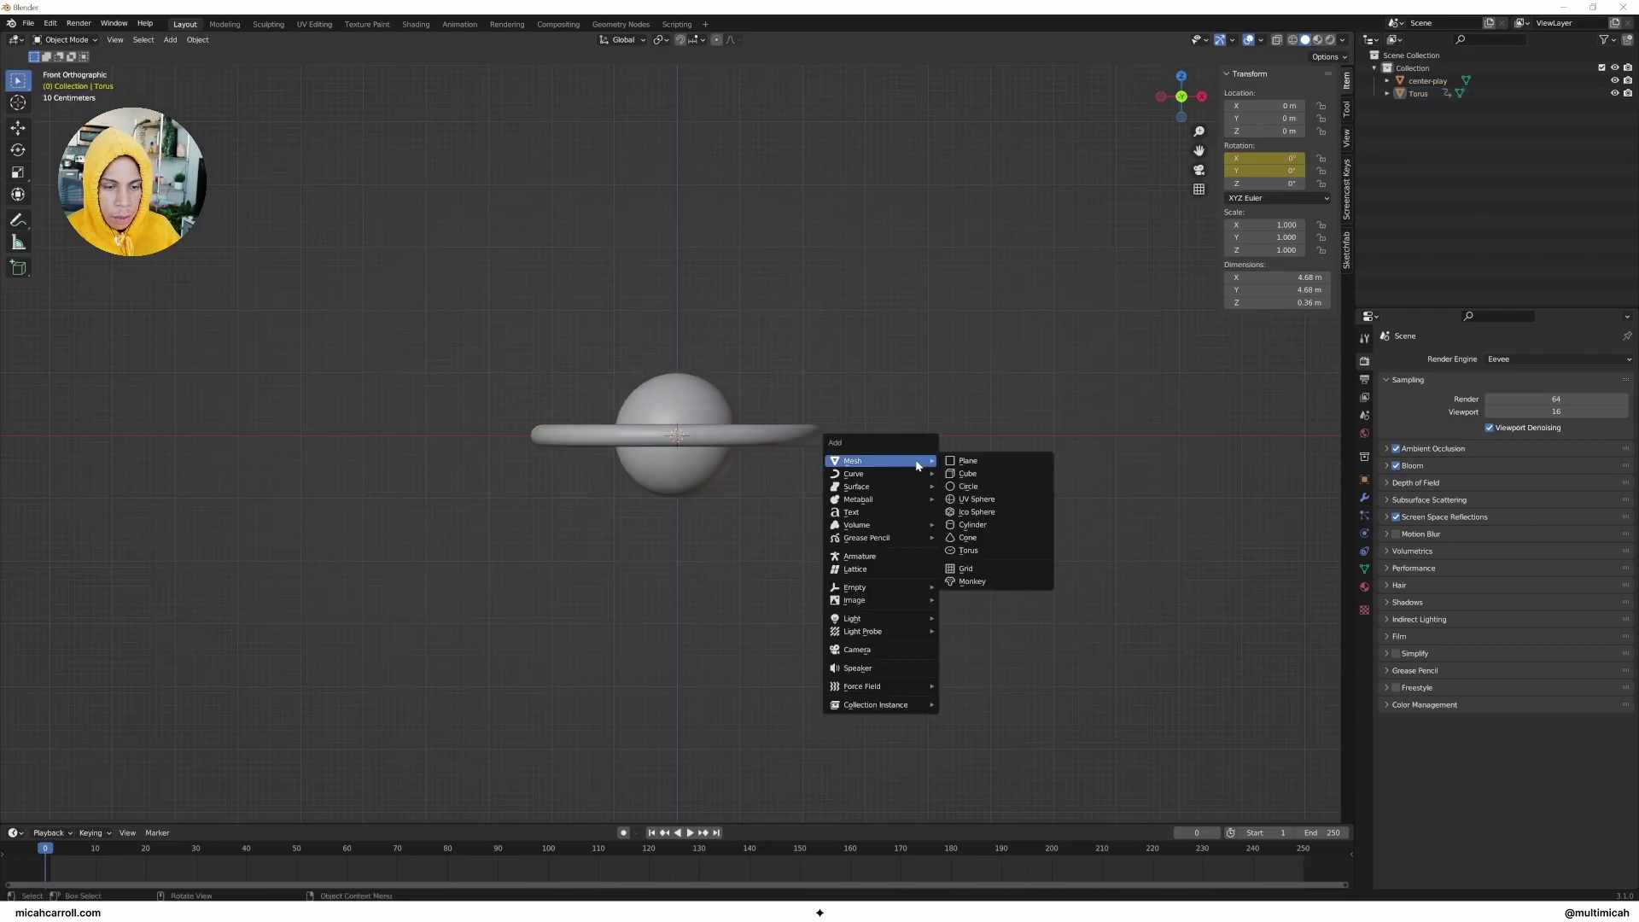
{"action": "key", "text": "Escape"}
{"action": "key", "text": "shift+a"}
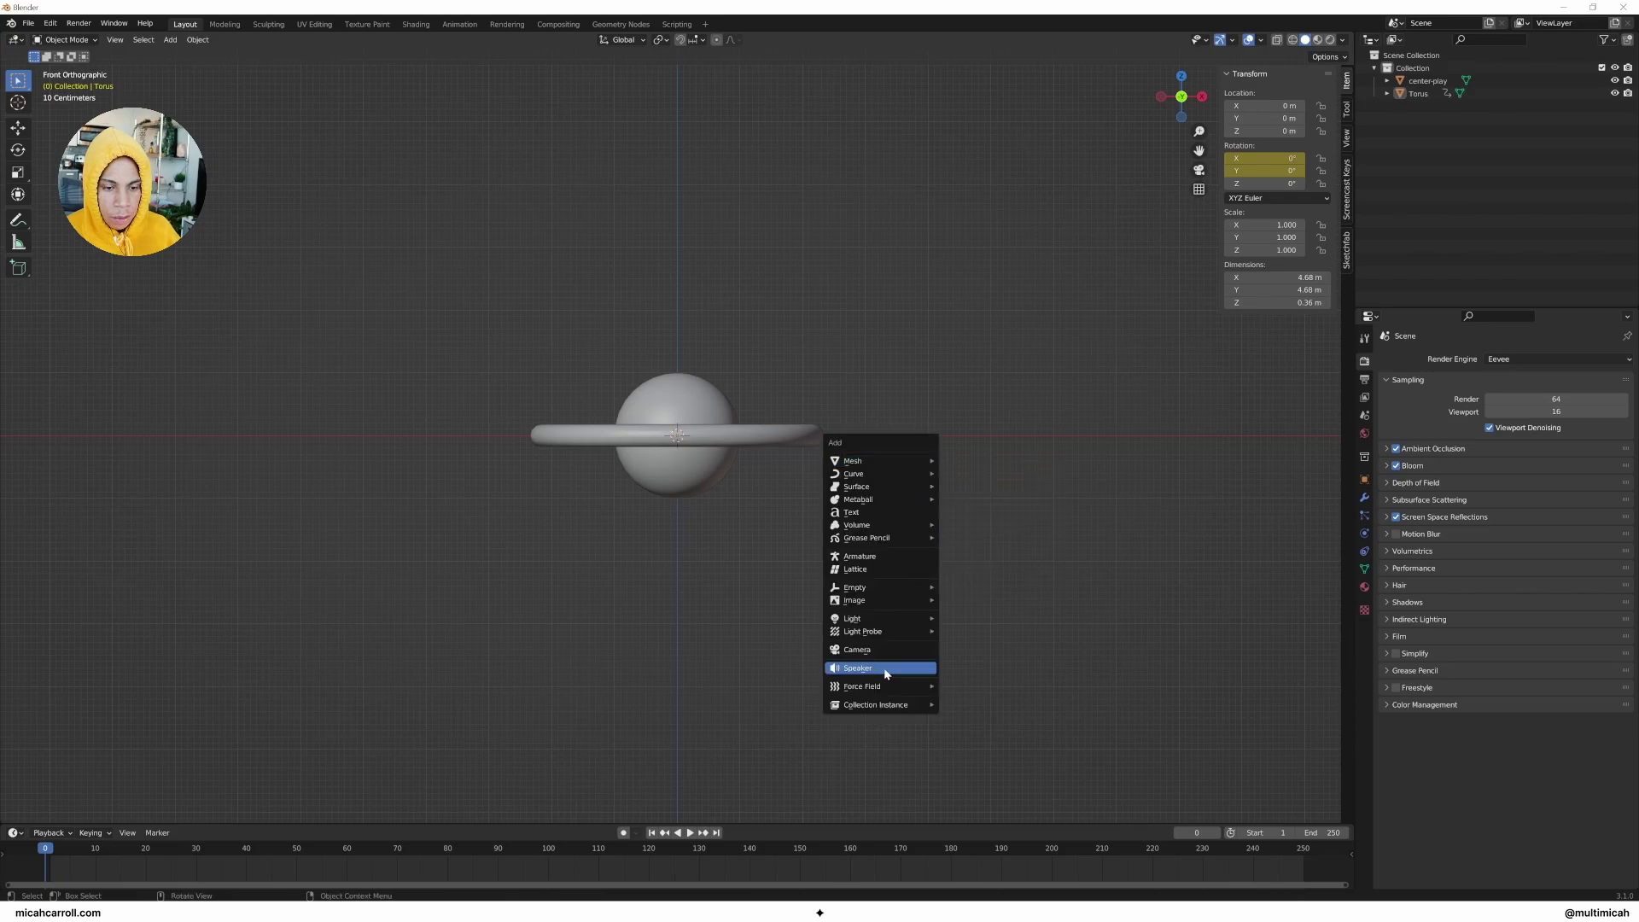
{"action": "mouse_move", "coordinate": [882, 590]}
{"action": "left_click", "coordinate": [956, 586]}
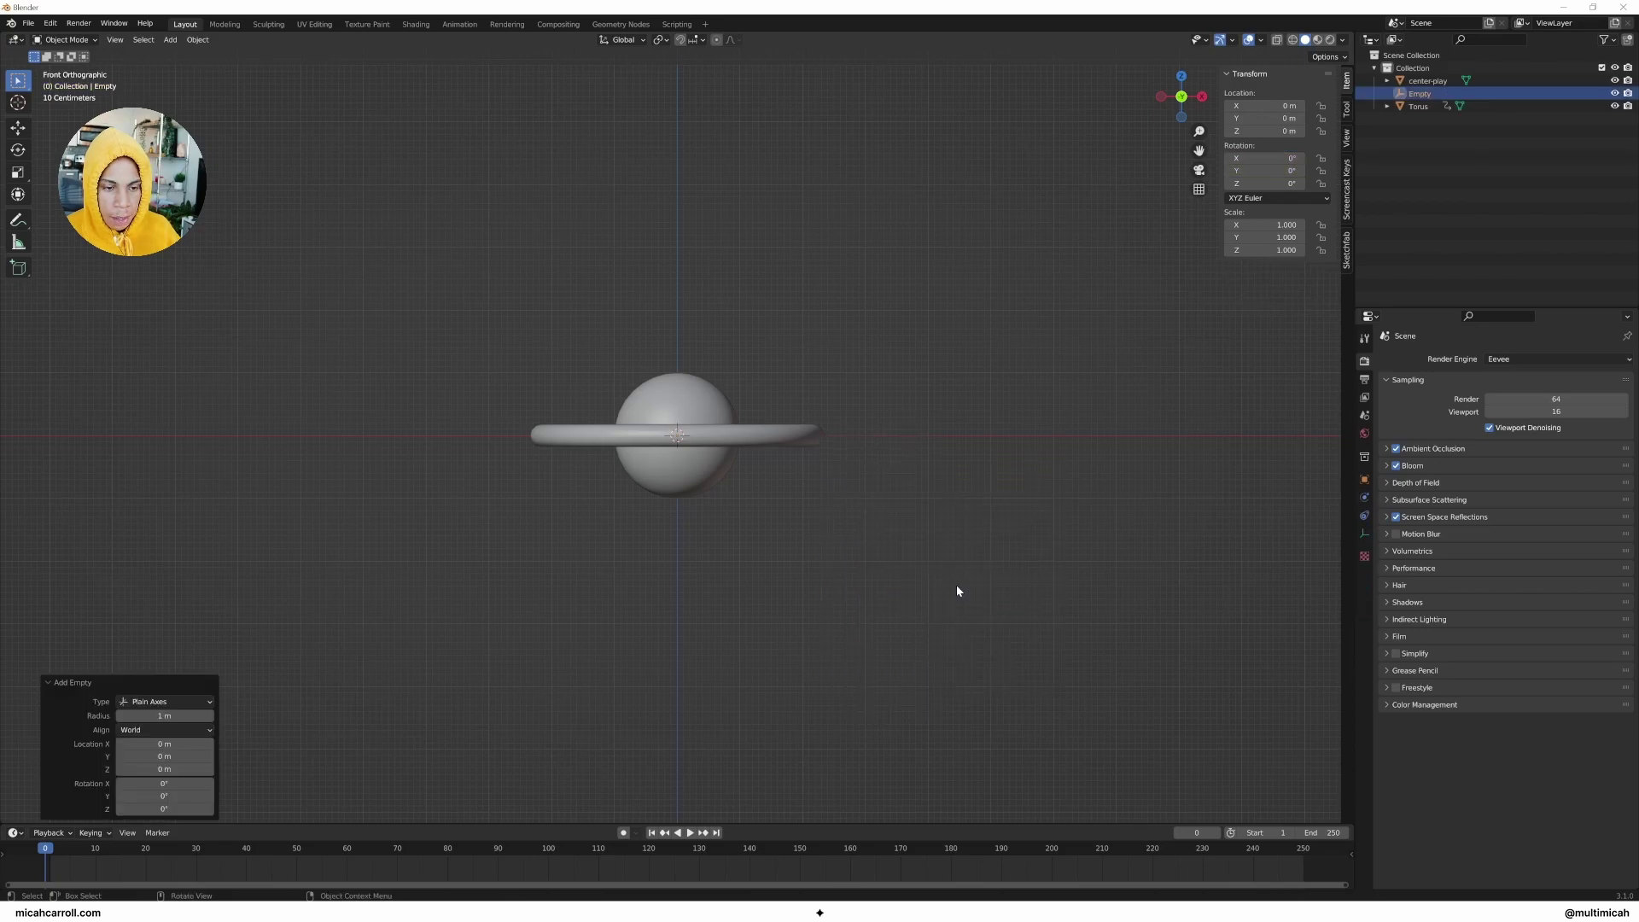
{"action": "middle_click_drag", "start_coordinate": [957, 586], "coordinate": [922, 569]}
{"action": "double_click", "coordinate": [1419, 94]}
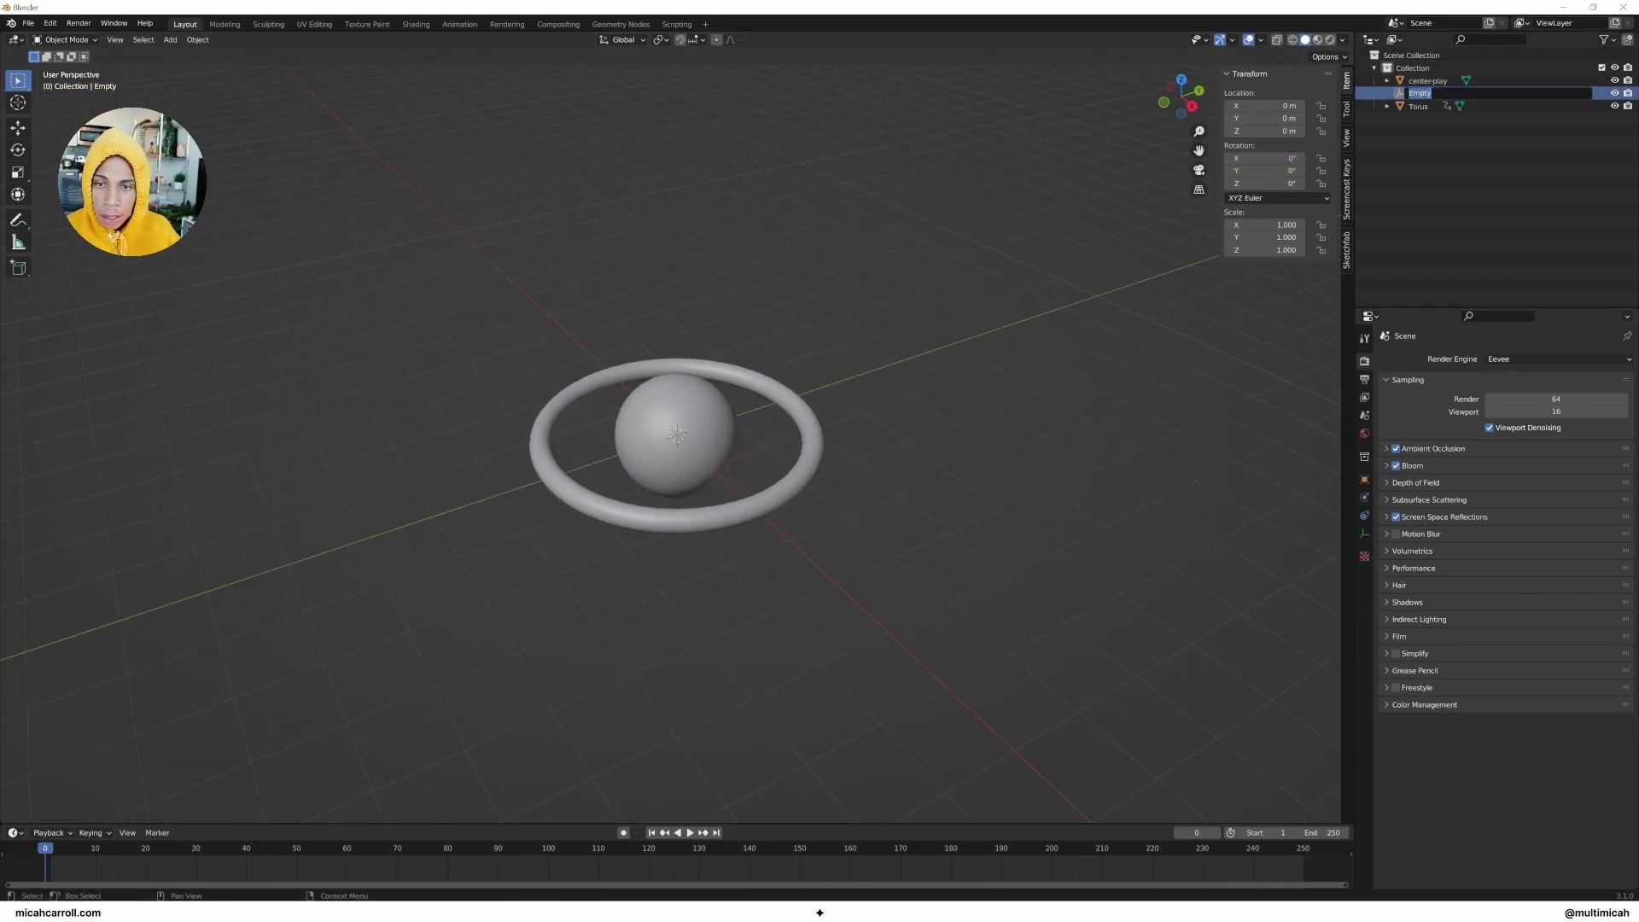
{"action": "type", "text": "camera-control"}
{"action": "key", "text": "Return"}
Step: Add a camera and move it along Y to -9.6984 m
{"action": "middle_click_drag", "start_coordinate": [816, 603], "coordinate": [639, 611]}
{"action": "key", "text": "grave"}
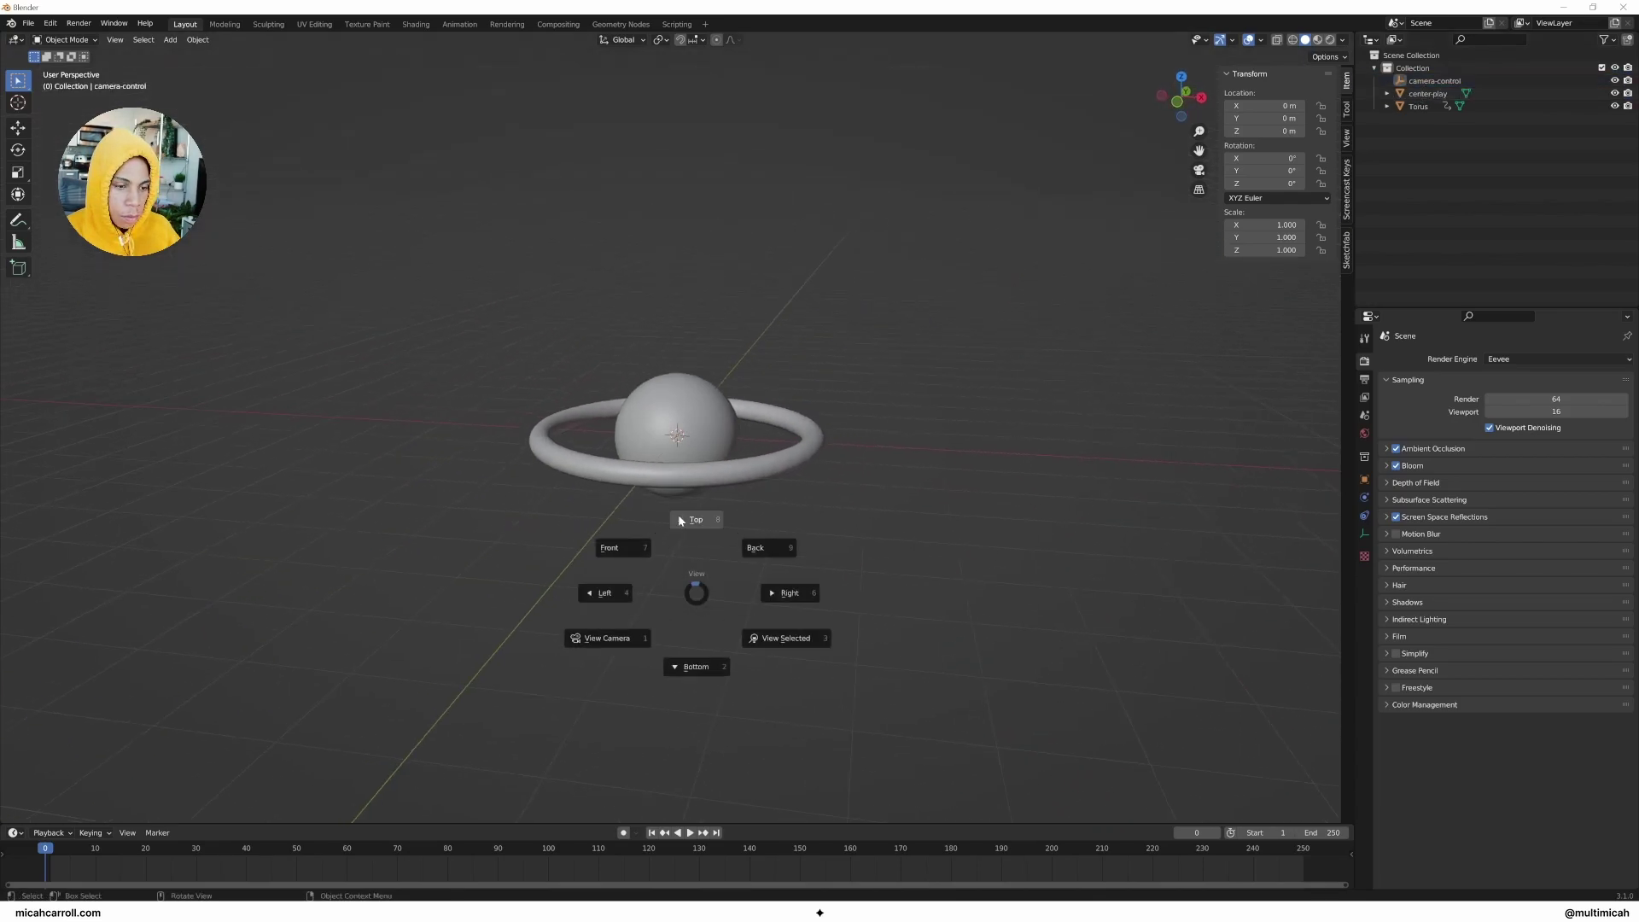
{"action": "left_click", "coordinate": [611, 519]}
{"action": "key", "text": "shift+a"}
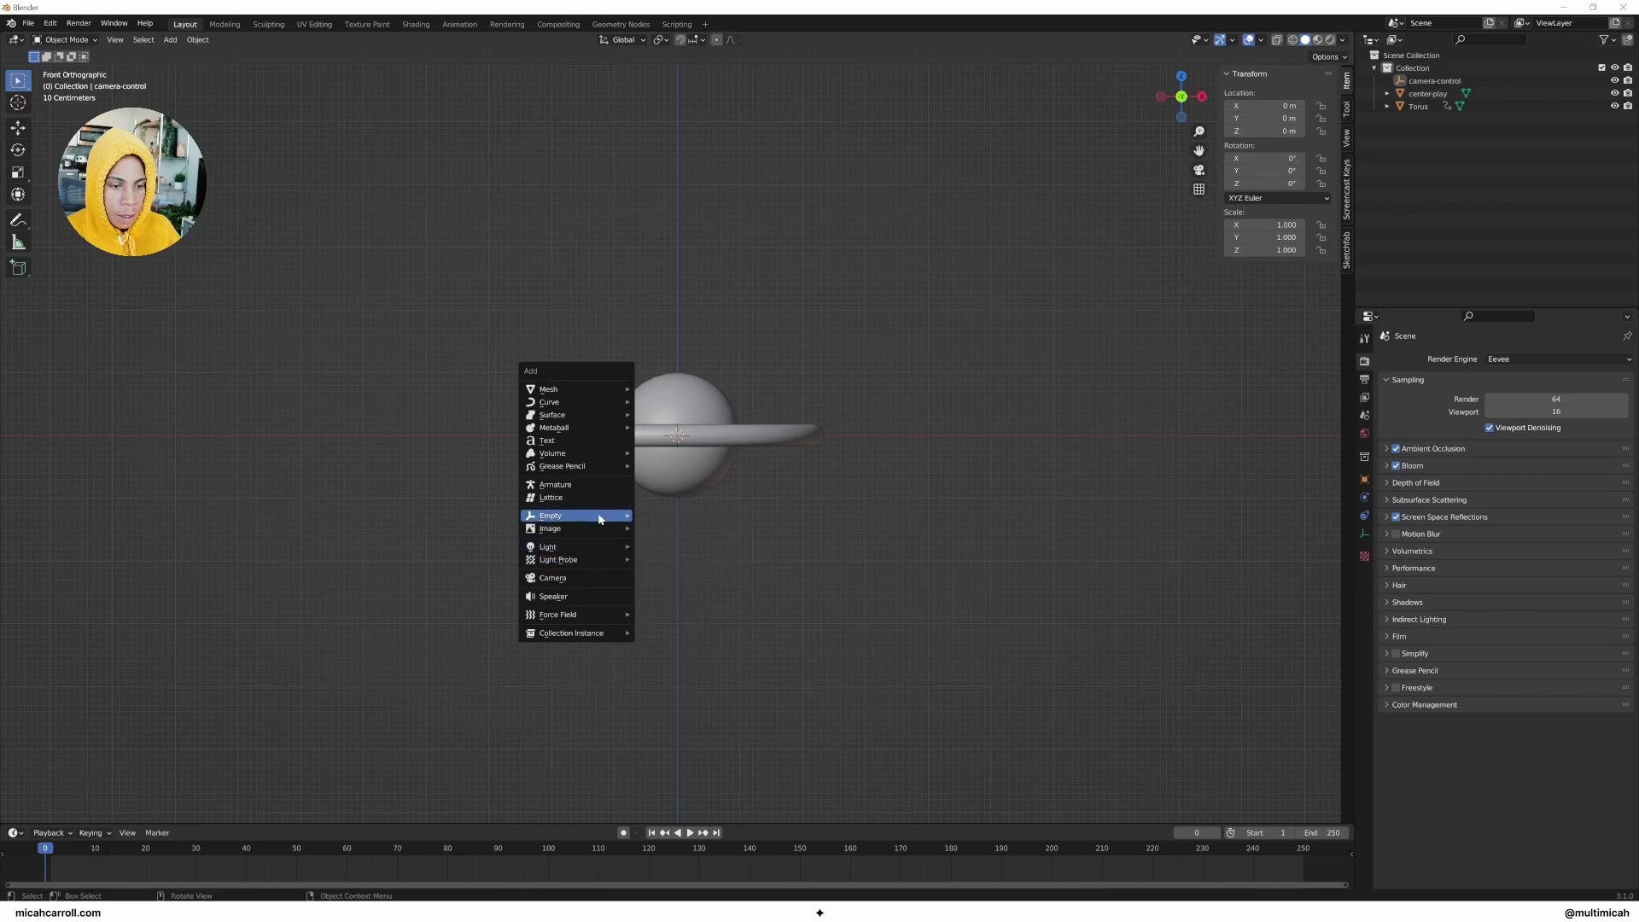
{"action": "left_click", "coordinate": [609, 578]}
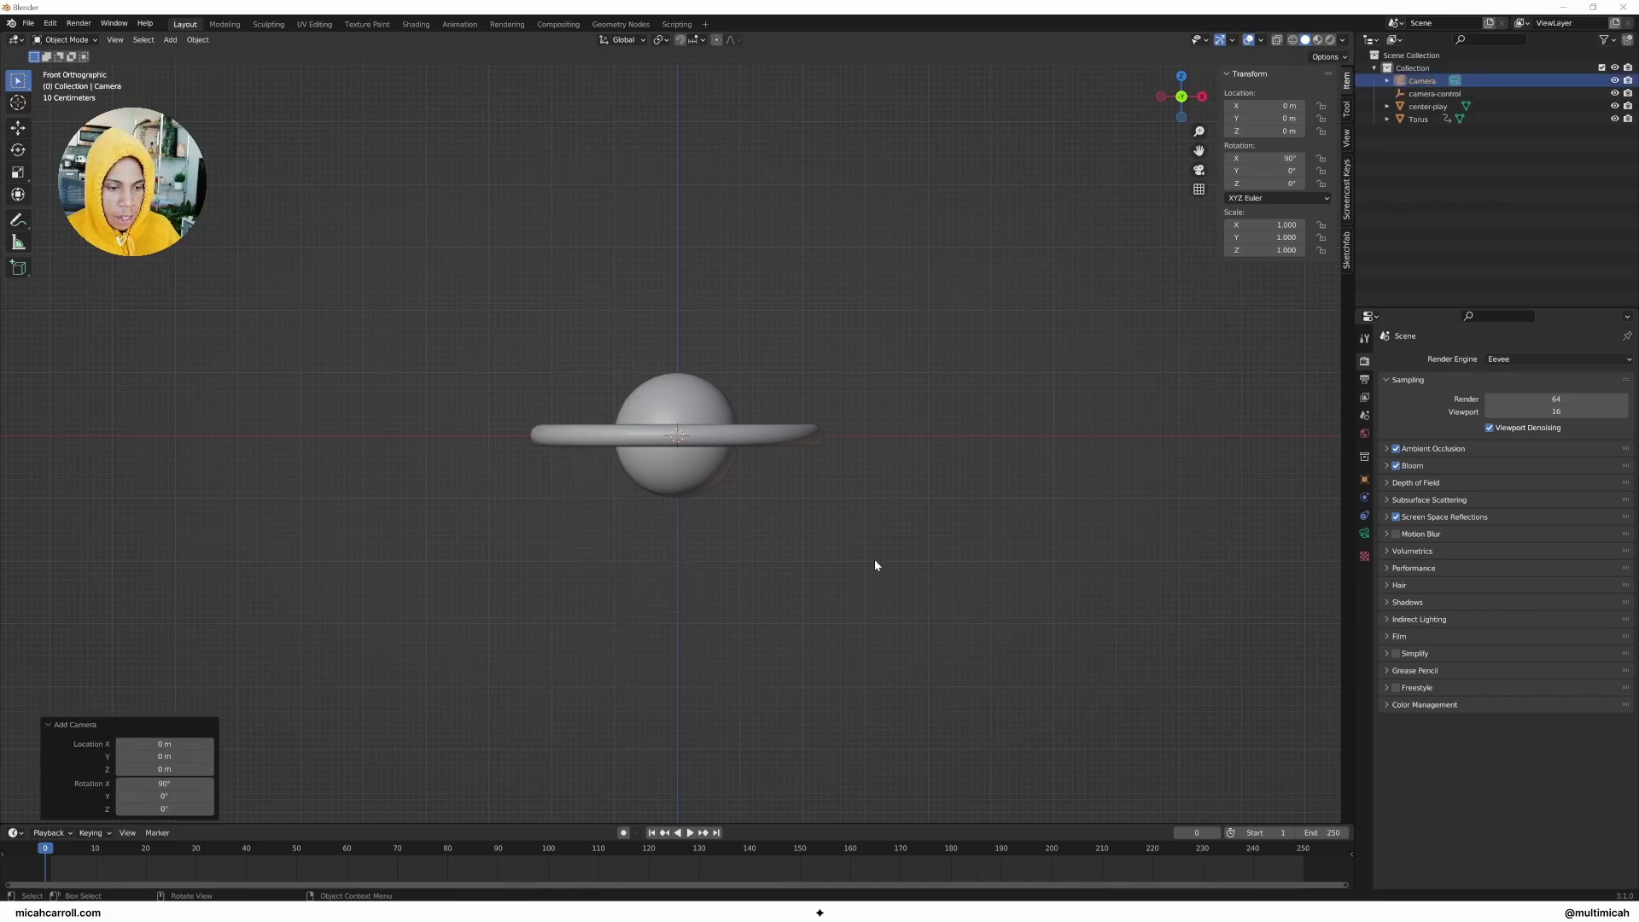
{"action": "middle_click_drag", "start_coordinate": [870, 566], "coordinate": [677, 615]}
{"action": "key", "text": "g"}
{"action": "key", "text": "y"}
{"action": "left_click", "coordinate": [290, 429]}
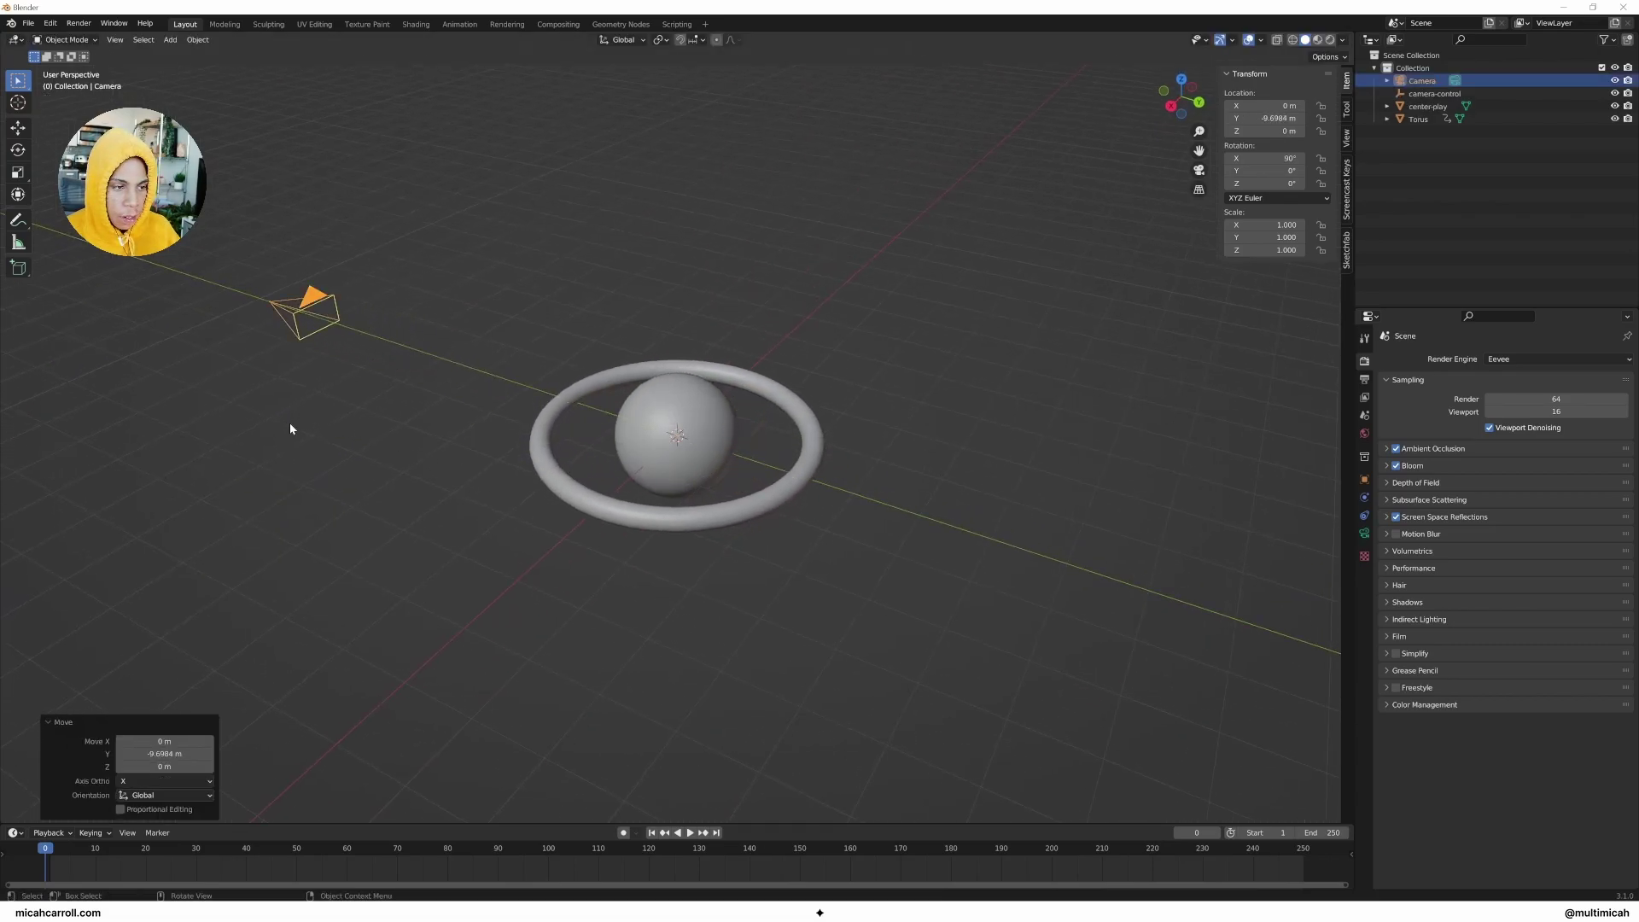
Step: Split the 3D view vertically into two side-by-side viewports
{"action": "middle_click_drag", "start_coordinate": [290, 428], "coordinate": [432, 424]}
{"action": "right_click", "coordinate": [767, 824]}
{"action": "left_click", "coordinate": [722, 807]}
{"action": "left_click", "coordinate": [672, 790]}
Step: Look through the camera in the right viewport and move it back to Y -13.095 m
{"action": "left_click", "coordinate": [723, 490]}
{"action": "middle_click_drag", "start_coordinate": [354, 501], "coordinate": [341, 502]}
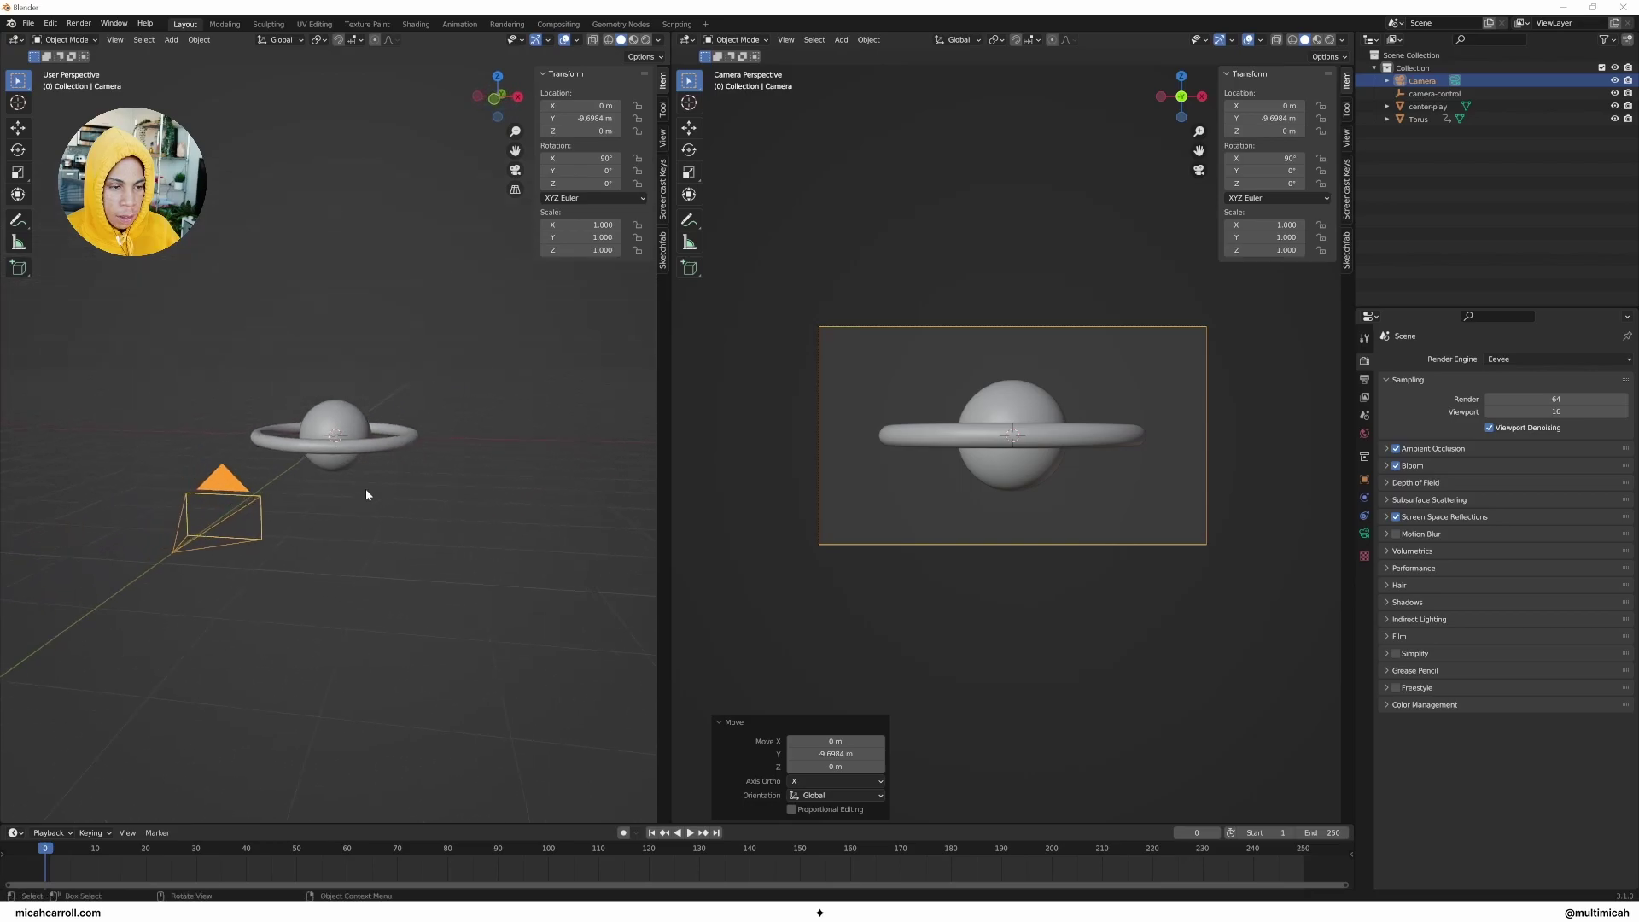
{"action": "left_click_drag", "start_coordinate": [598, 854], "coordinate": [347, 861]}
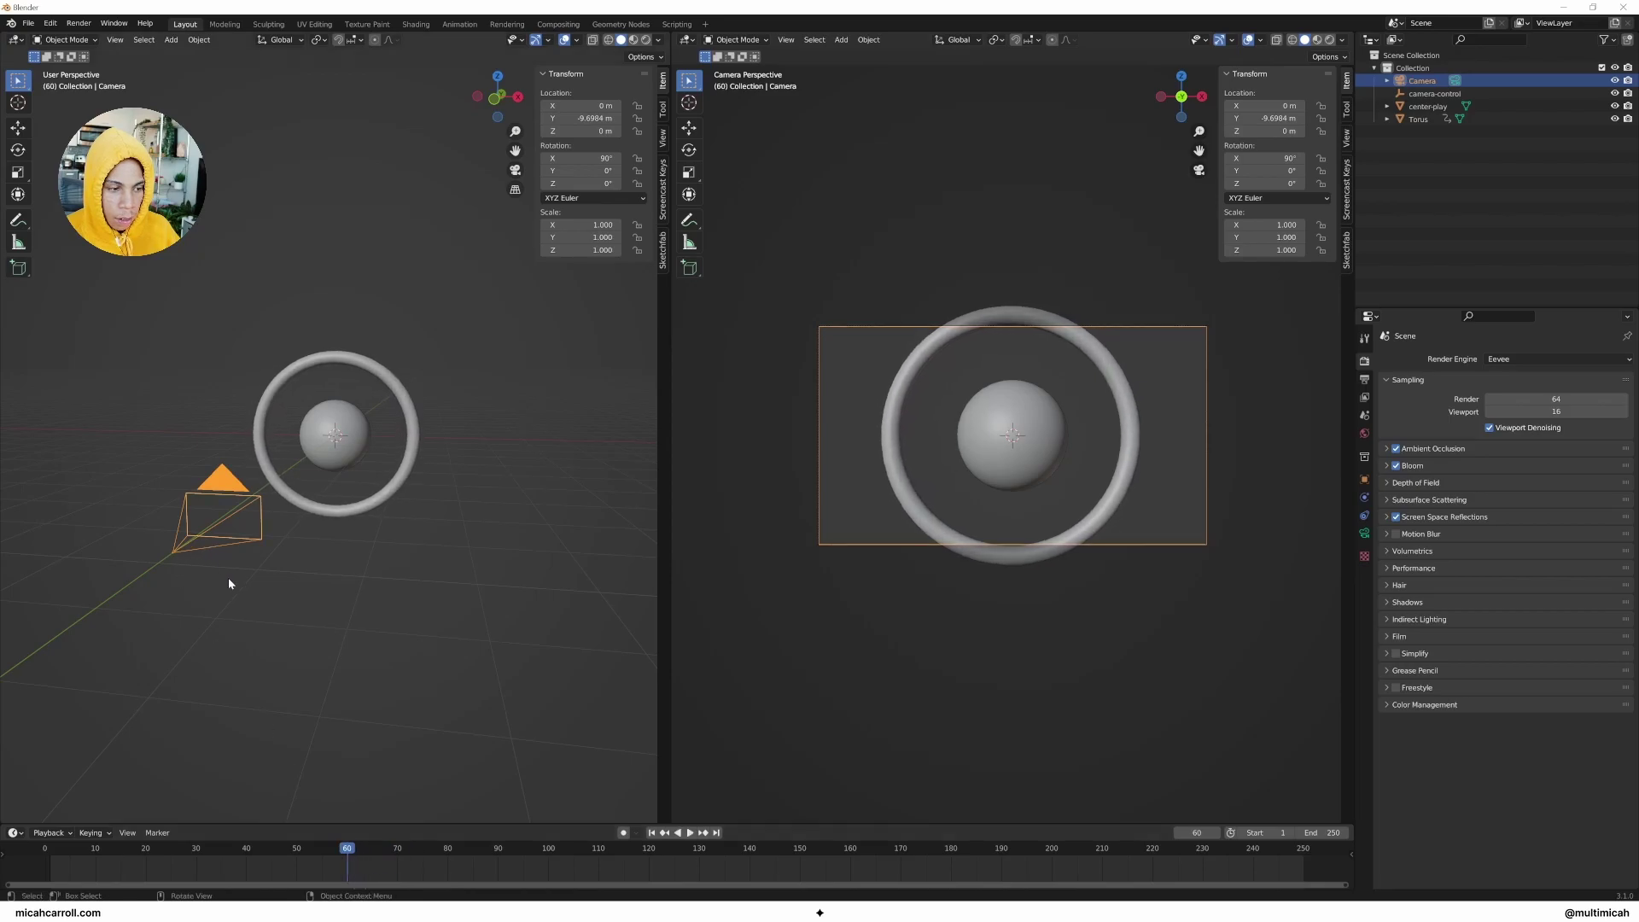
{"action": "key", "text": "g"}
{"action": "key", "text": "y"}
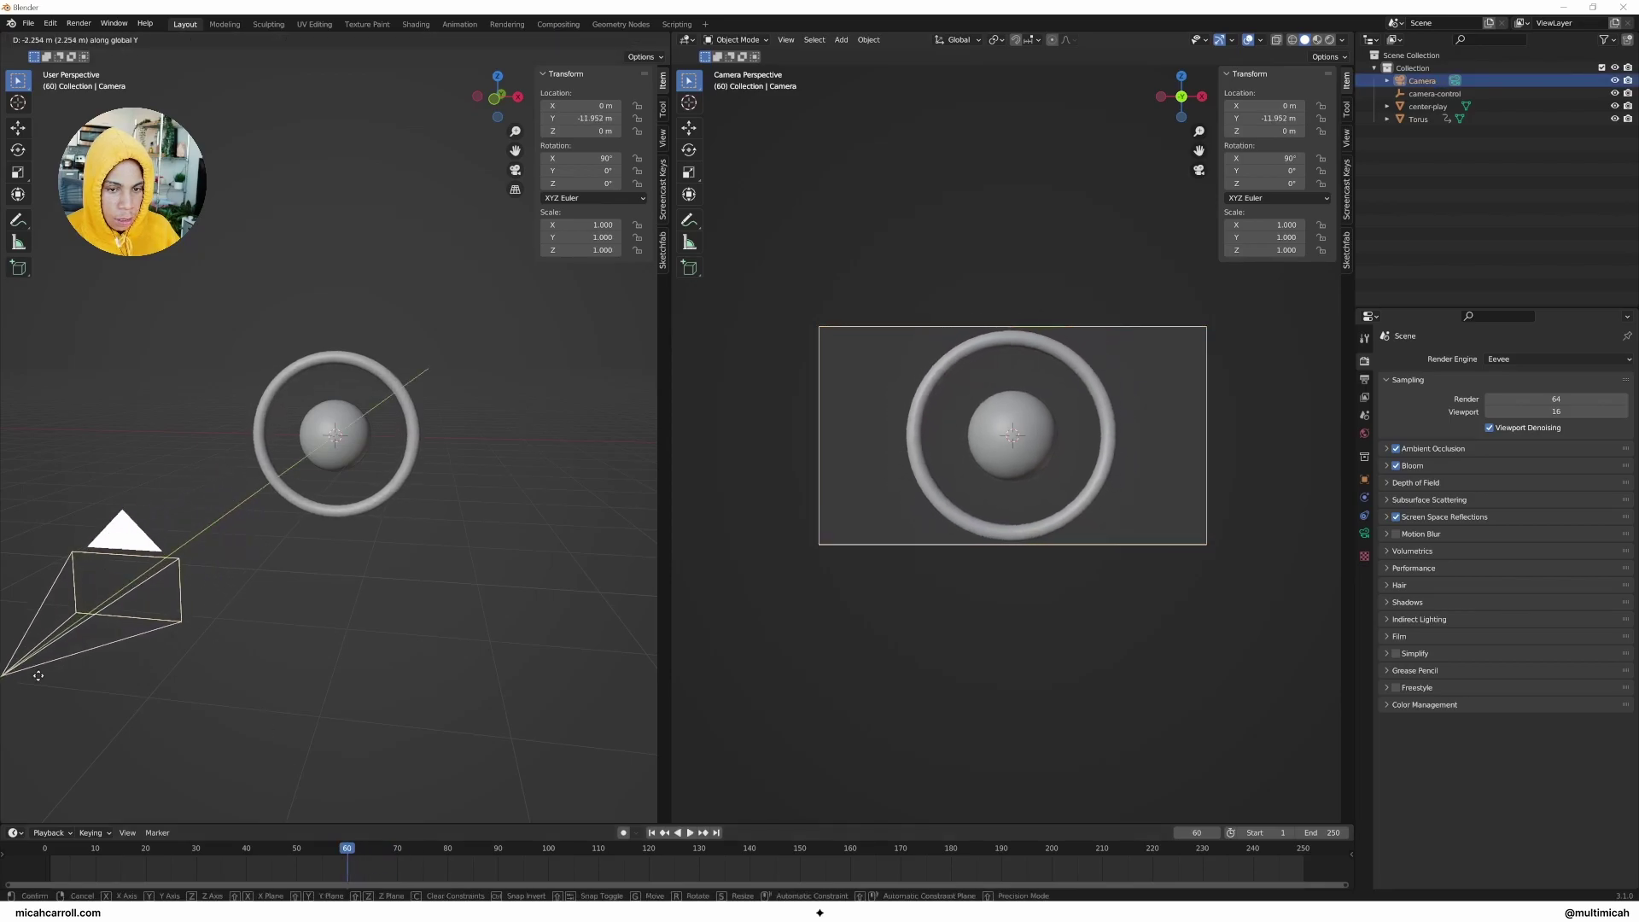
{"action": "left_click", "coordinate": [477, 787]}
Step: Play the animation to check the framing, then stop and rewind to frame 0
{"action": "left_click", "coordinate": [505, 705]}
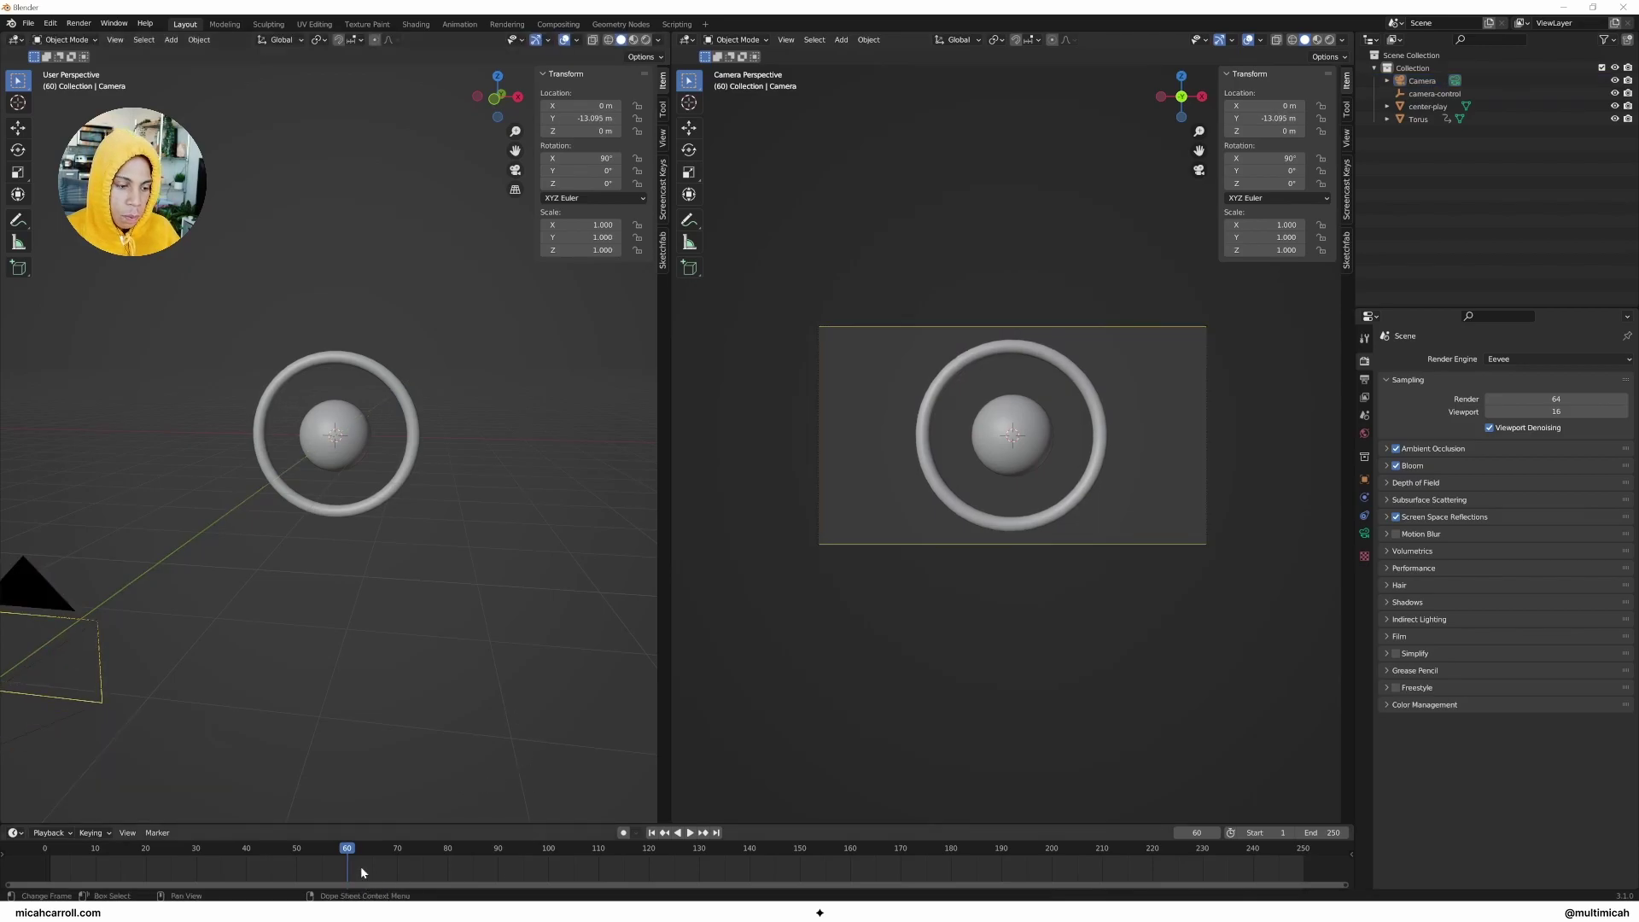
{"action": "key", "text": "shift+Left"}
{"action": "key", "text": "space"}
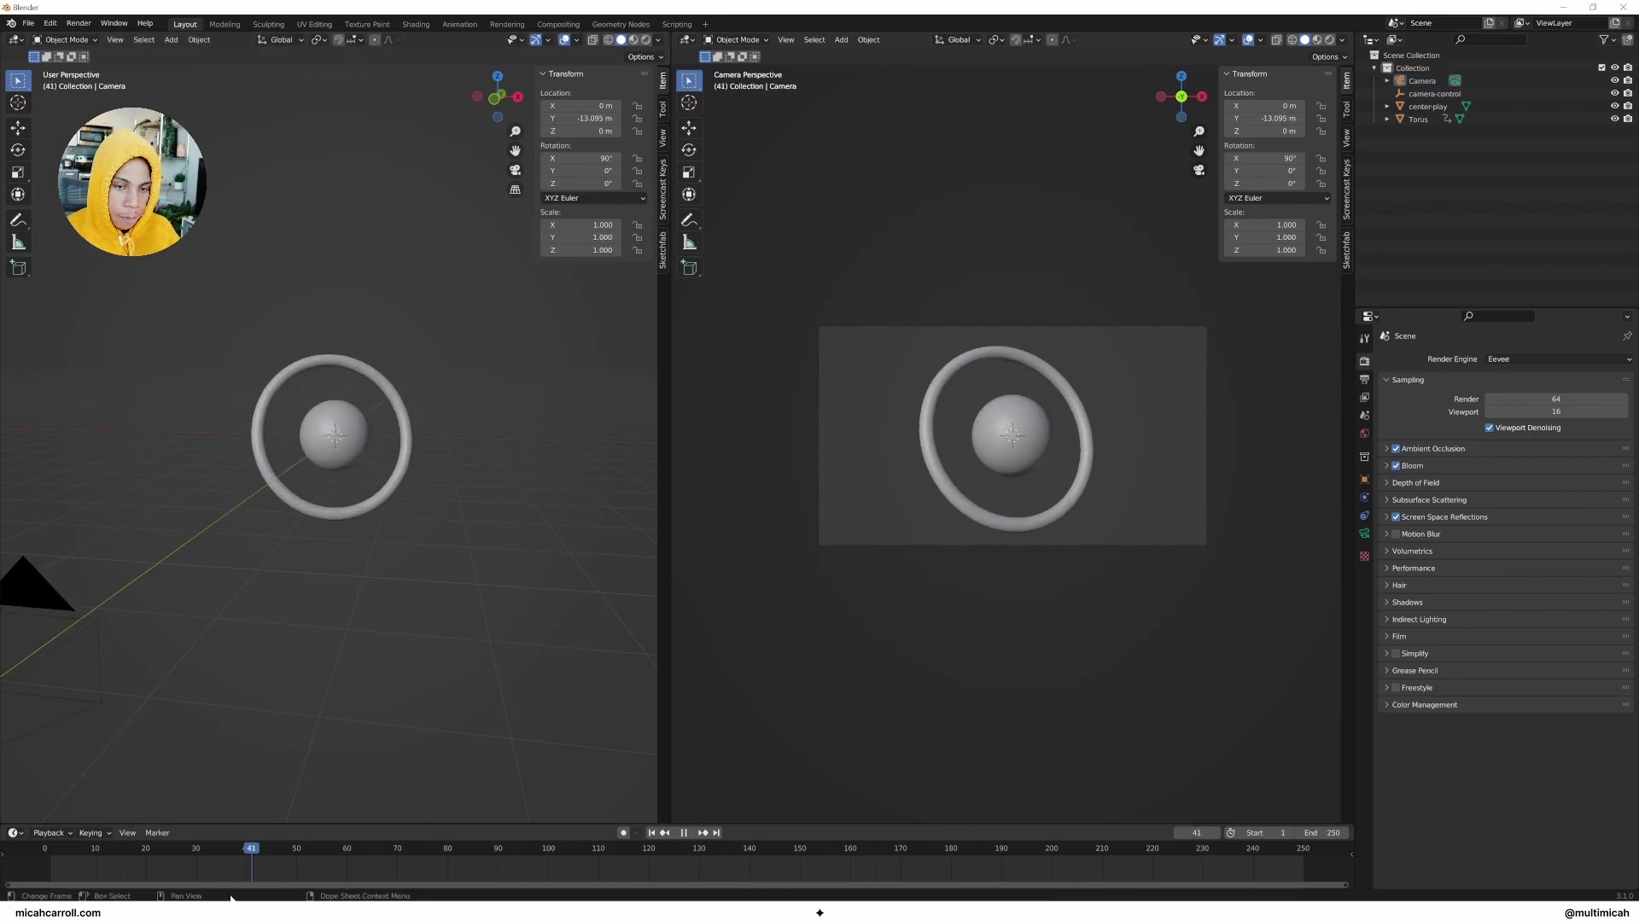
{"action": "left_click_drag", "start_coordinate": [212, 888], "coordinate": [13, 888]}
{"action": "key", "text": "space"}
{"action": "key", "text": "ctrl+z"}
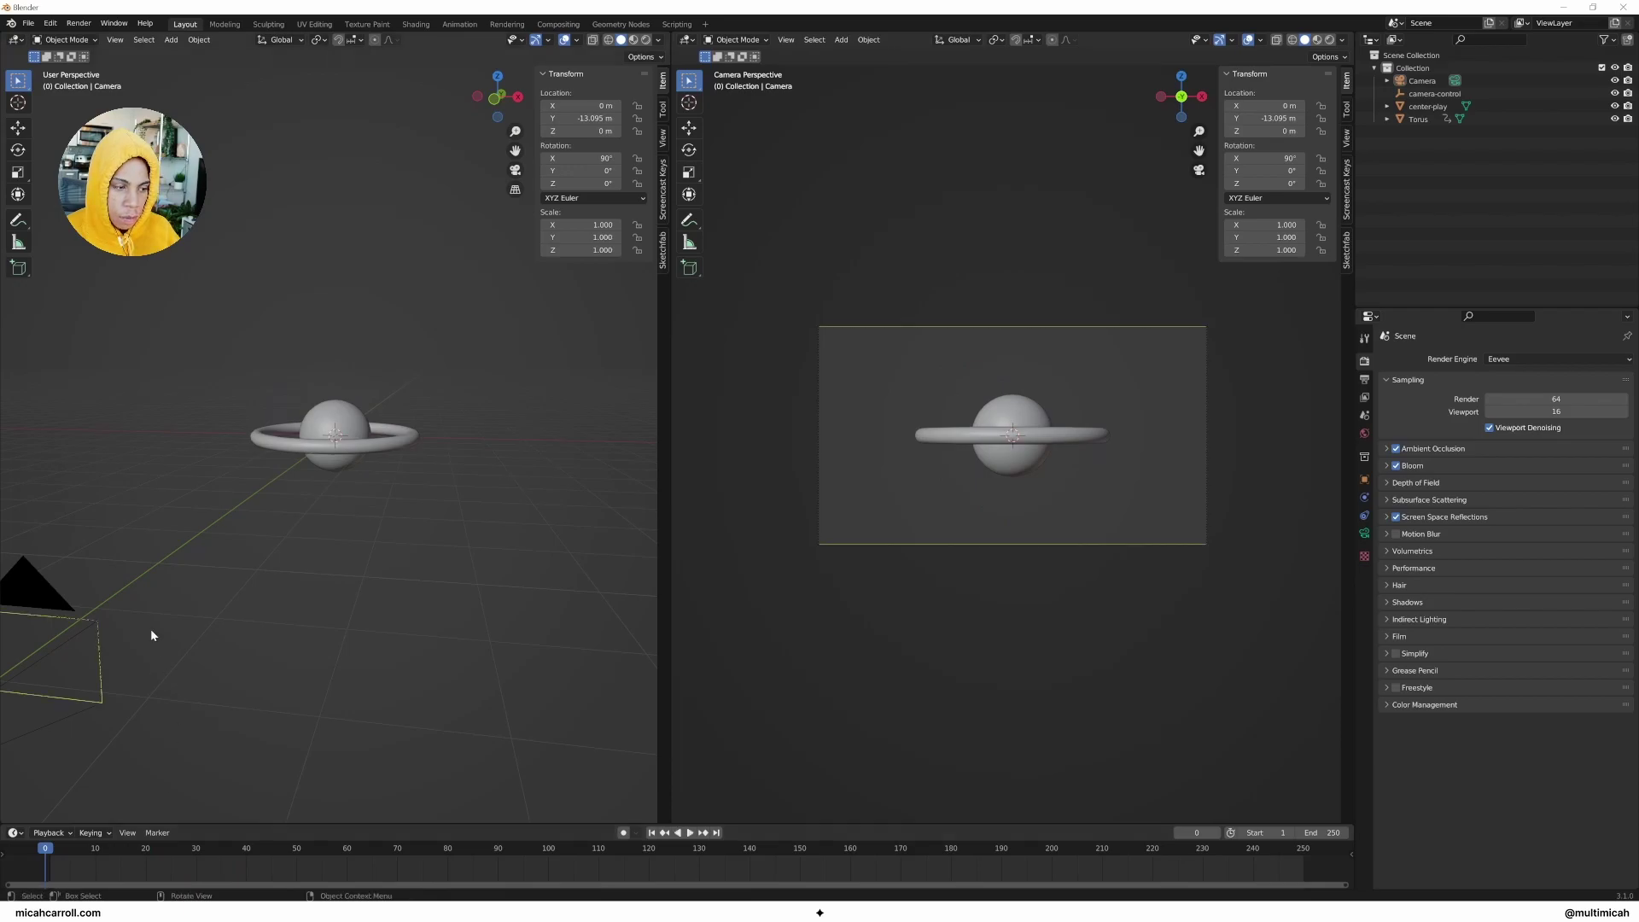
{"action": "middle_click_drag", "start_coordinate": [133, 620], "coordinate": [398, 618]}
Step: Parent the Camera to camera-control with Ctrl+P > Object, then select camera-control alone
{"action": "left_click", "coordinate": [1435, 93], "text": "ctrl"}
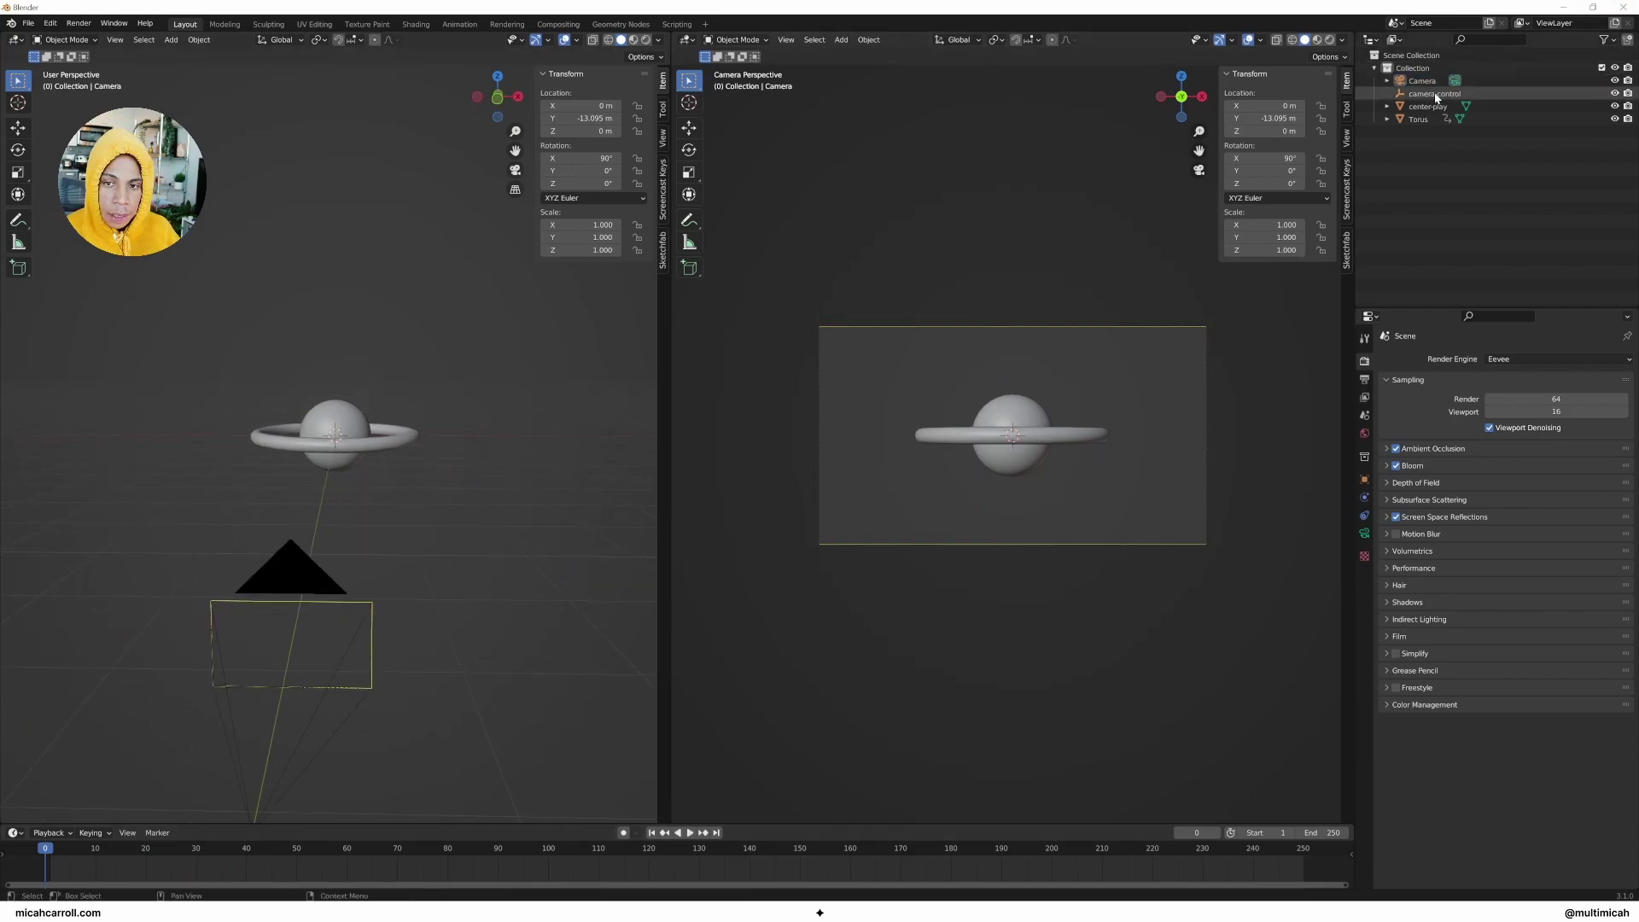
{"action": "key", "text": "ctrl+p"}
{"action": "left_click", "coordinate": [418, 451]}
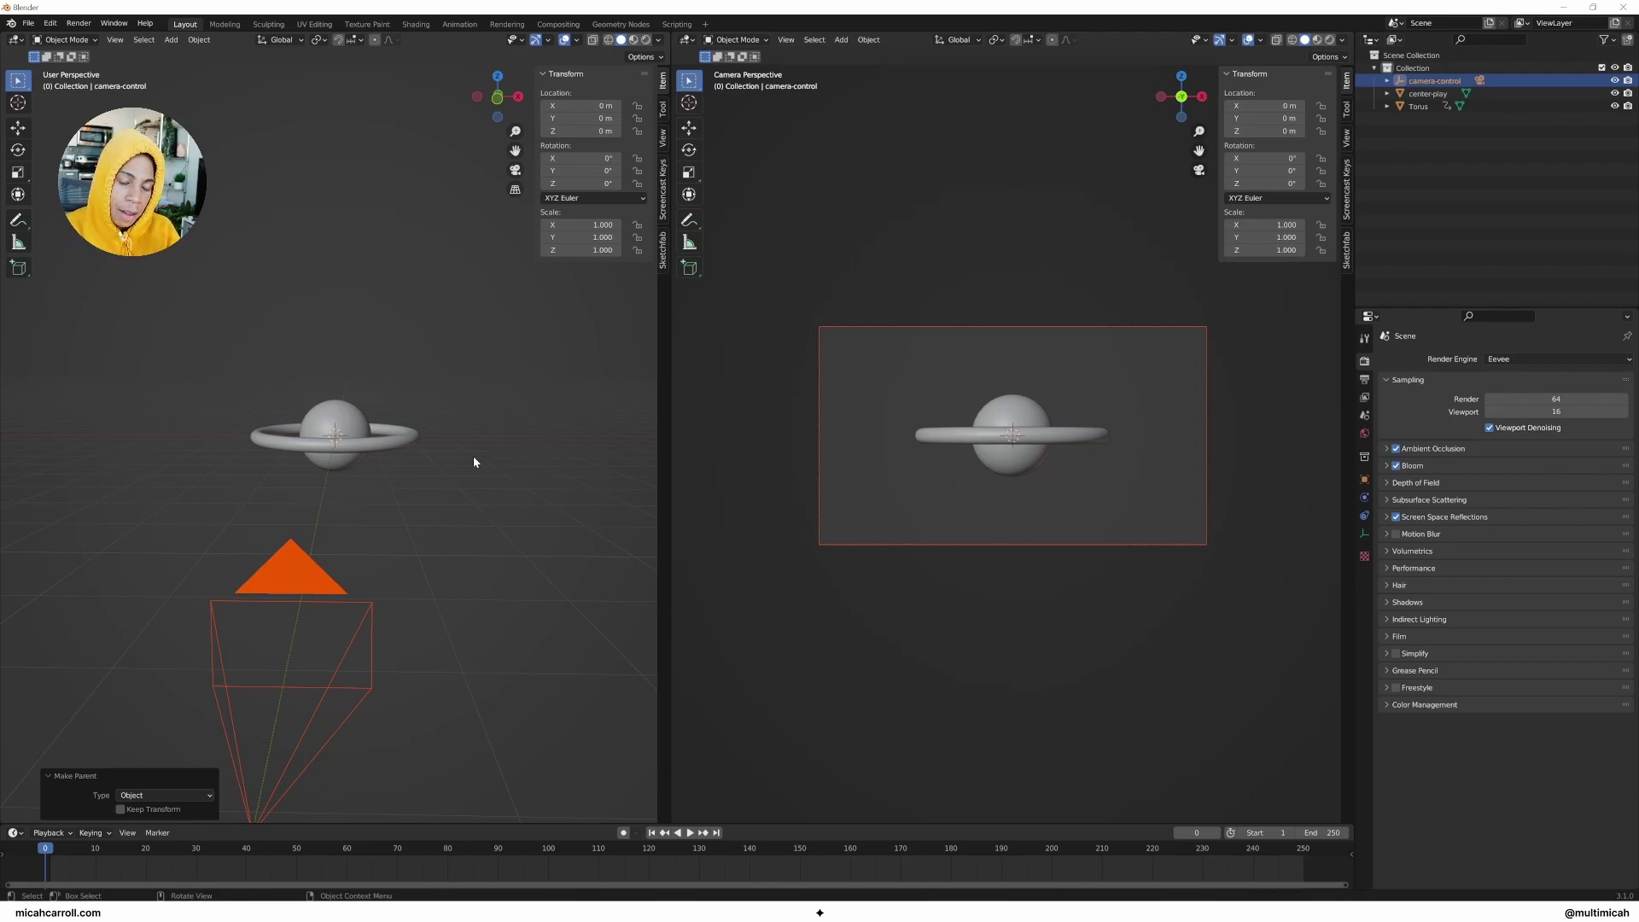
{"action": "left_click", "coordinate": [512, 510]}
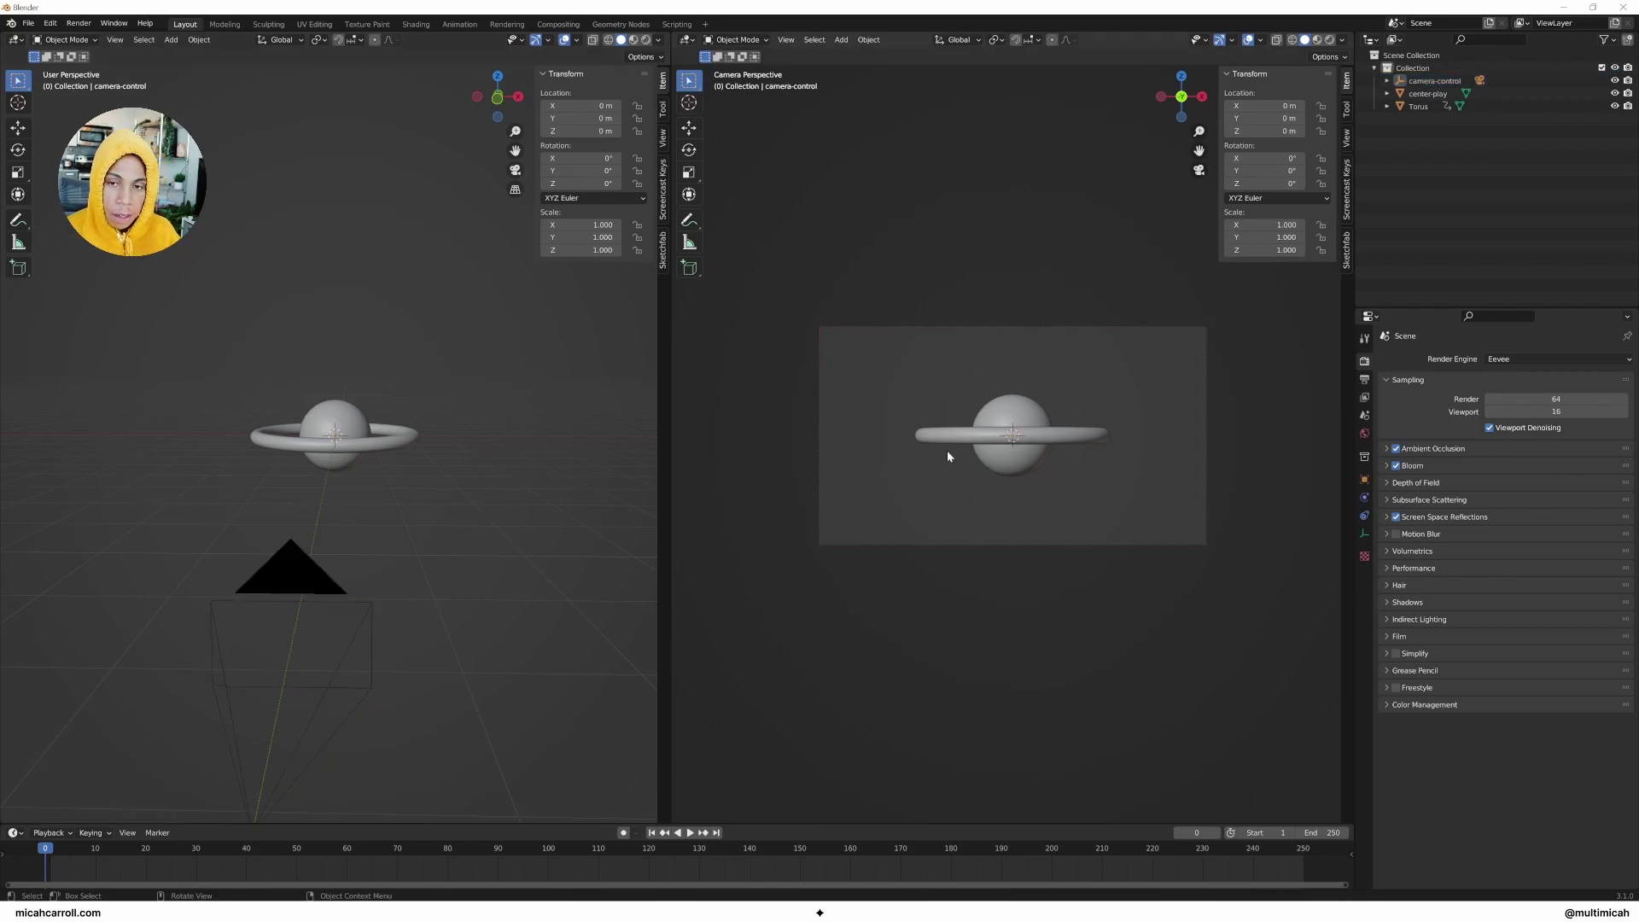
{"action": "left_click", "coordinate": [213, 640]}
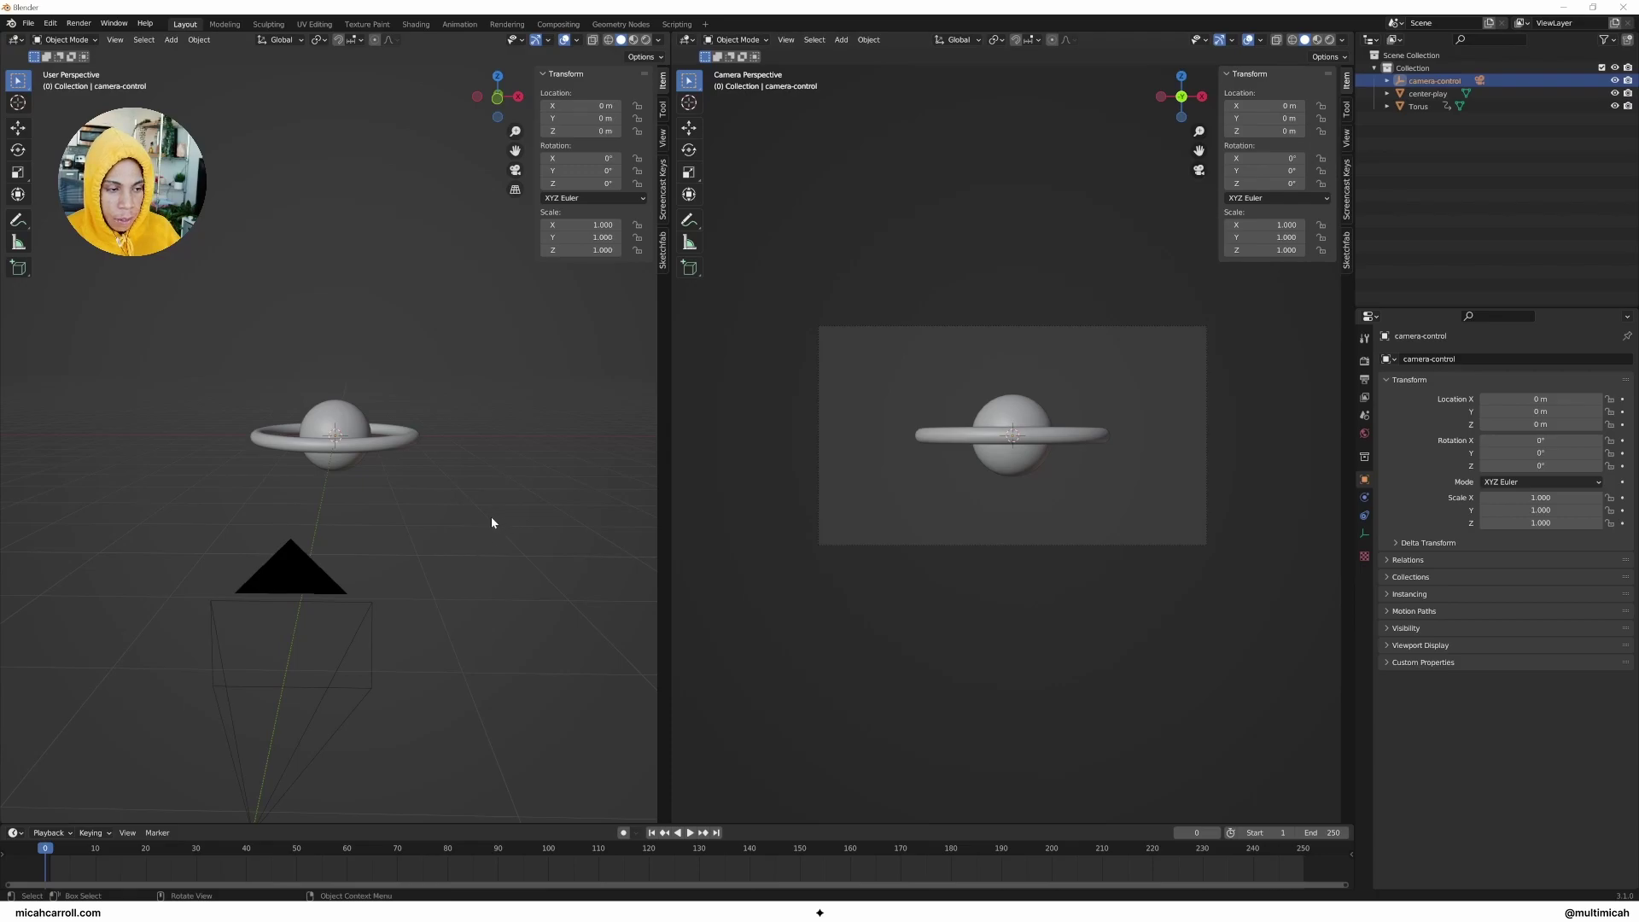
{"action": "mouse_move", "coordinate": [489, 522]}
{"action": "middle_mouse_down"}
{"action": "mouse_move", "coordinate": [458, 529]}
{"action": "mouse_move", "coordinate": [485, 524]}
{"action": "middle_mouse_up"}
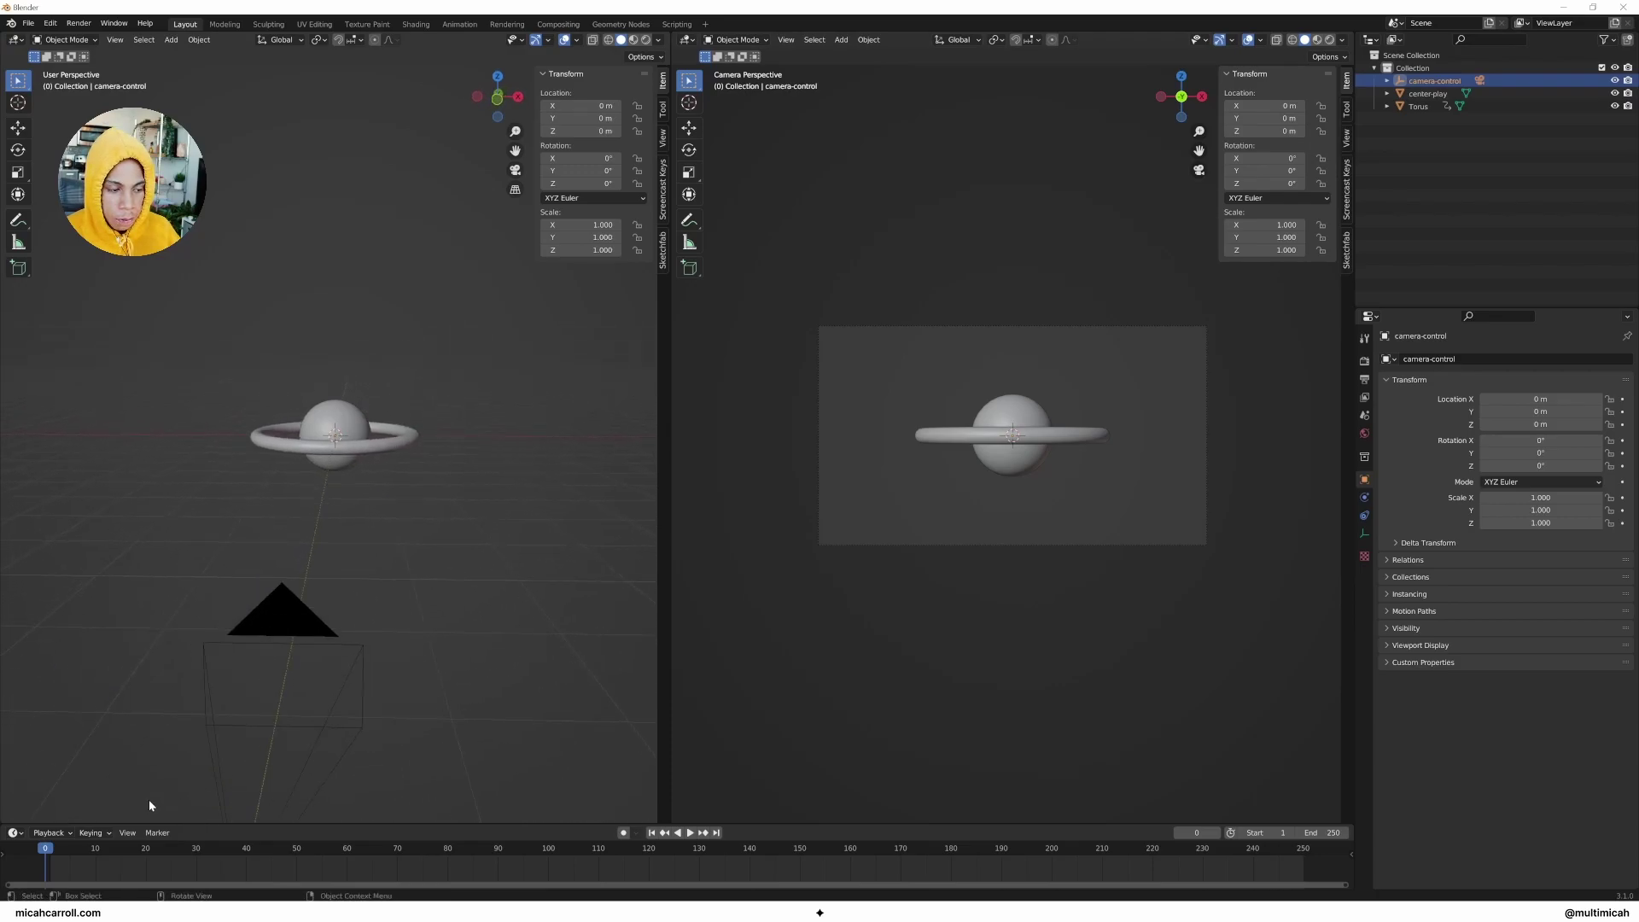
Step: Keyframe camera-control's Z rotation at 0° on frame 0
{"action": "mouse_move", "coordinate": [583, 182]}
{"action": "left_mouse_down"}
{"action": "mouse_move", "coordinate": [683, 182]}
{"action": "mouse_move", "coordinate": [583, 182]}
{"action": "left_mouse_up"}
{"action": "right_click", "coordinate": [582, 183]}
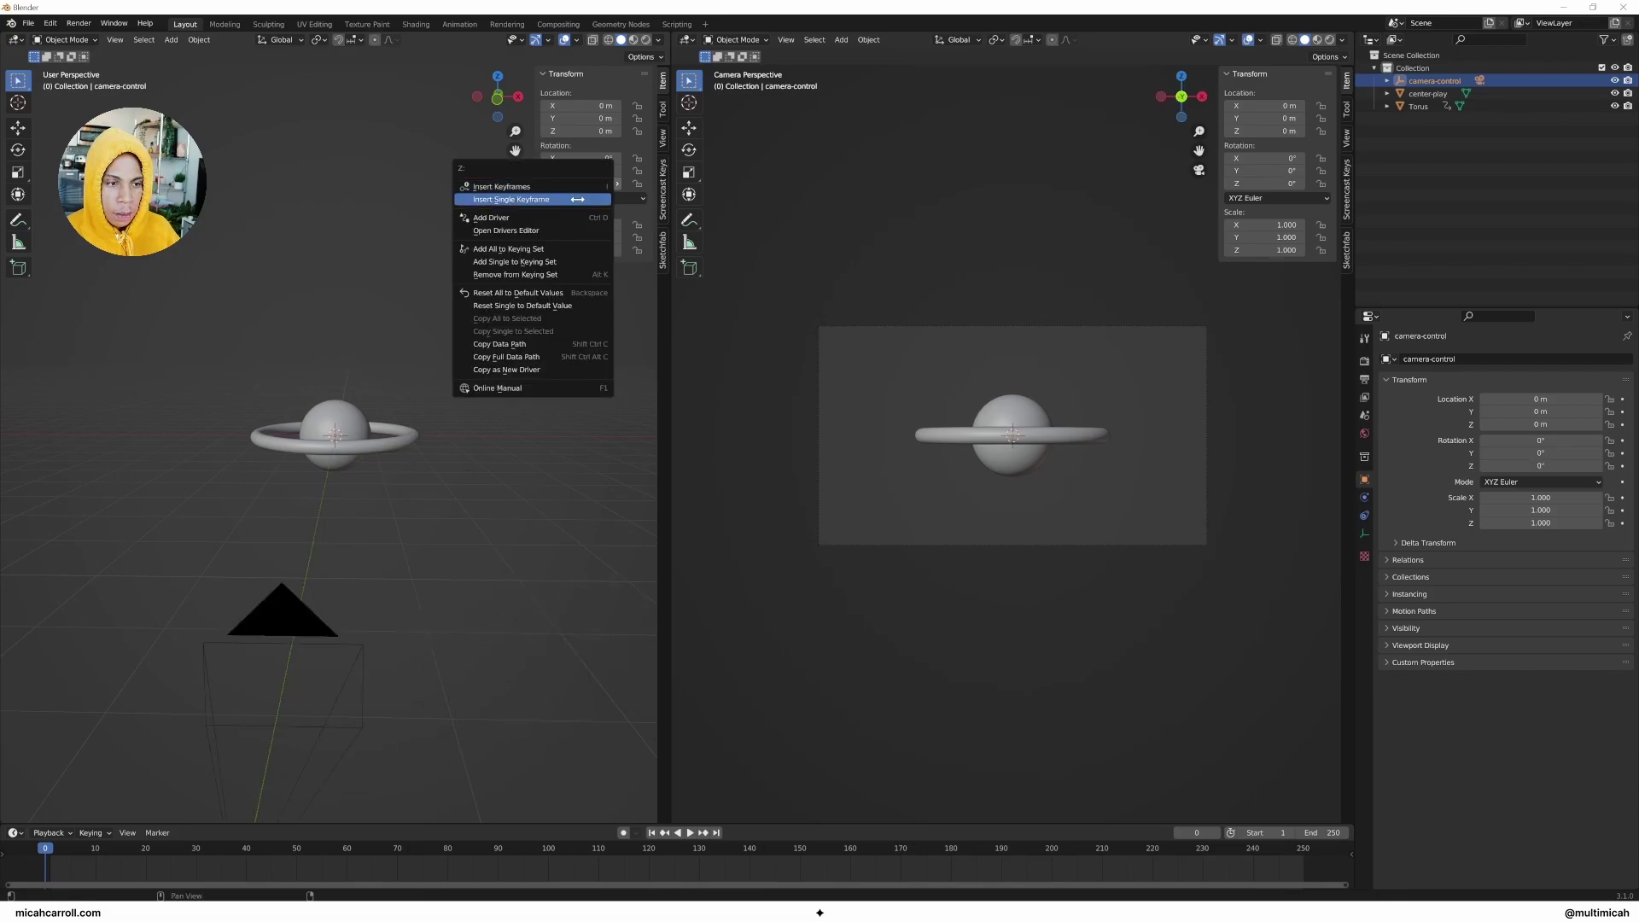
{"action": "left_click", "coordinate": [578, 199]}
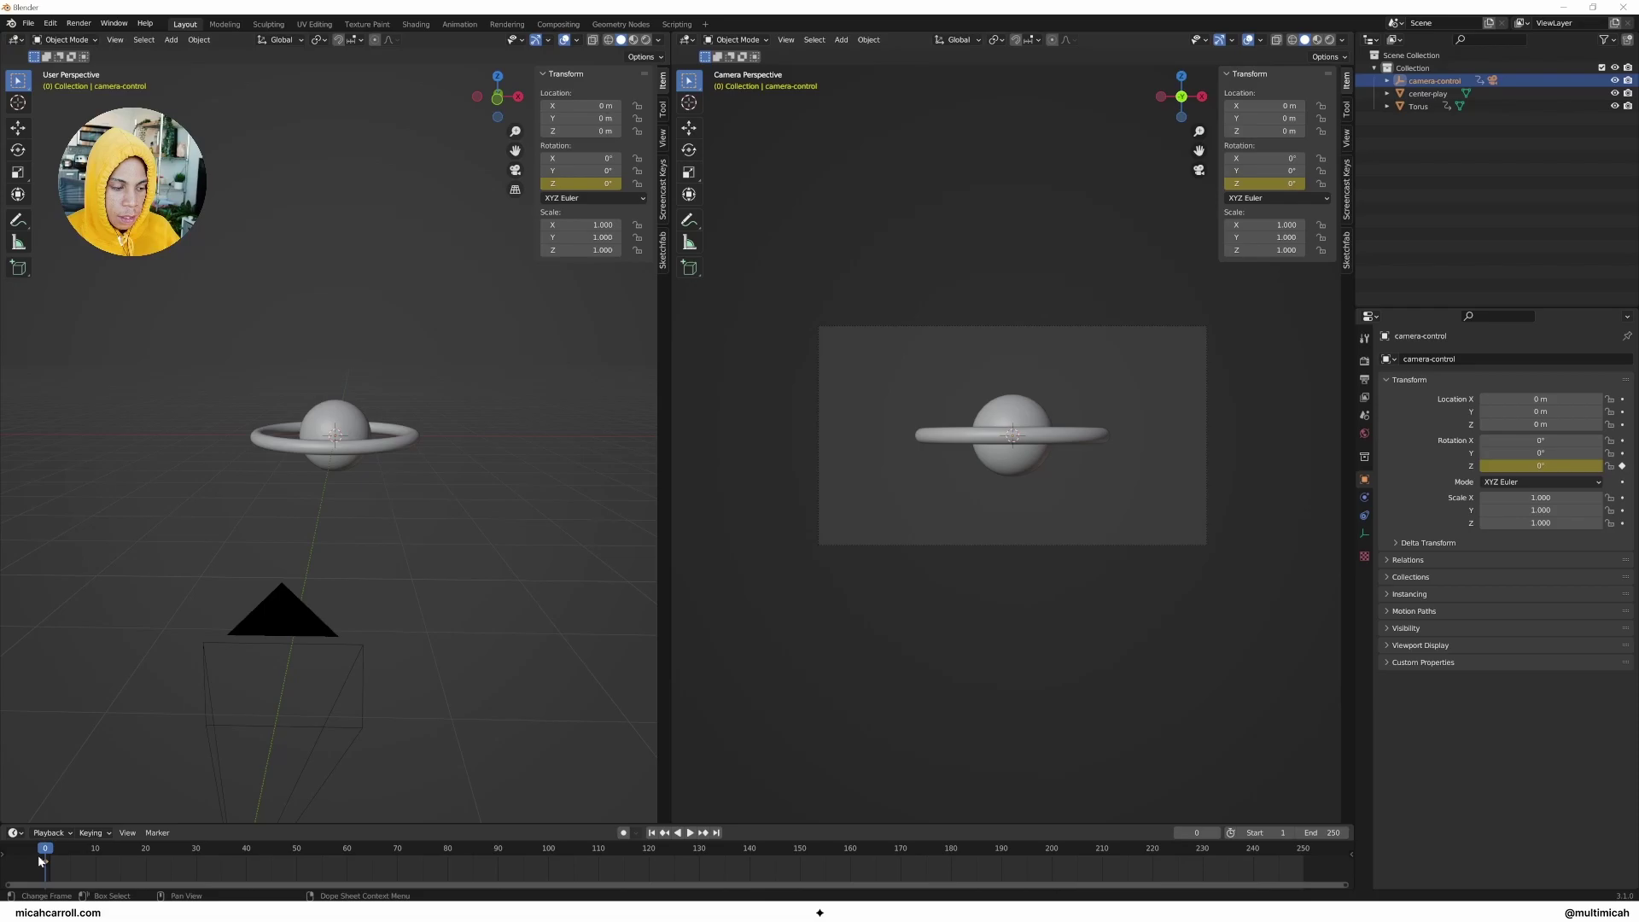
Step: Set the Z rotation to 360° at frame 250 and keyframe it
{"action": "key", "text": "shift+Right"}
{"action": "left_click", "coordinate": [578, 184]}
{"action": "type", "text": "360"}
{"action": "key", "text": "Return"}
{"action": "right_click", "coordinate": [578, 184]}
{"action": "left_click", "coordinate": [578, 184]}
Step: Play the camera orbit animation and scrub back to the start
{"action": "key", "text": "space"}
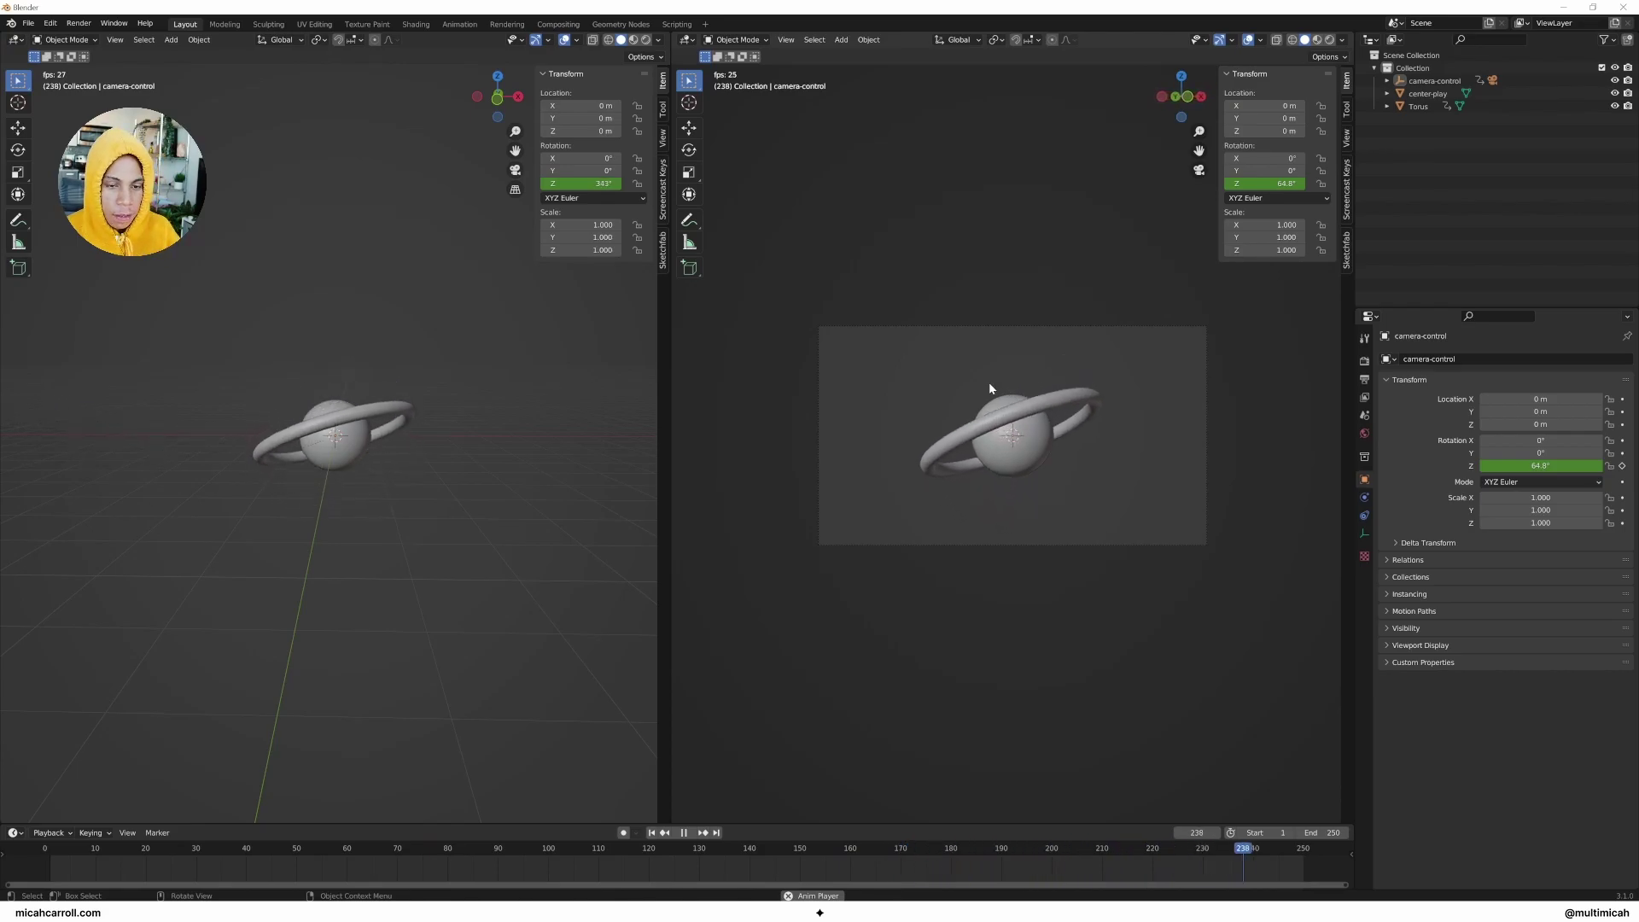
{"action": "key", "text": "space"}
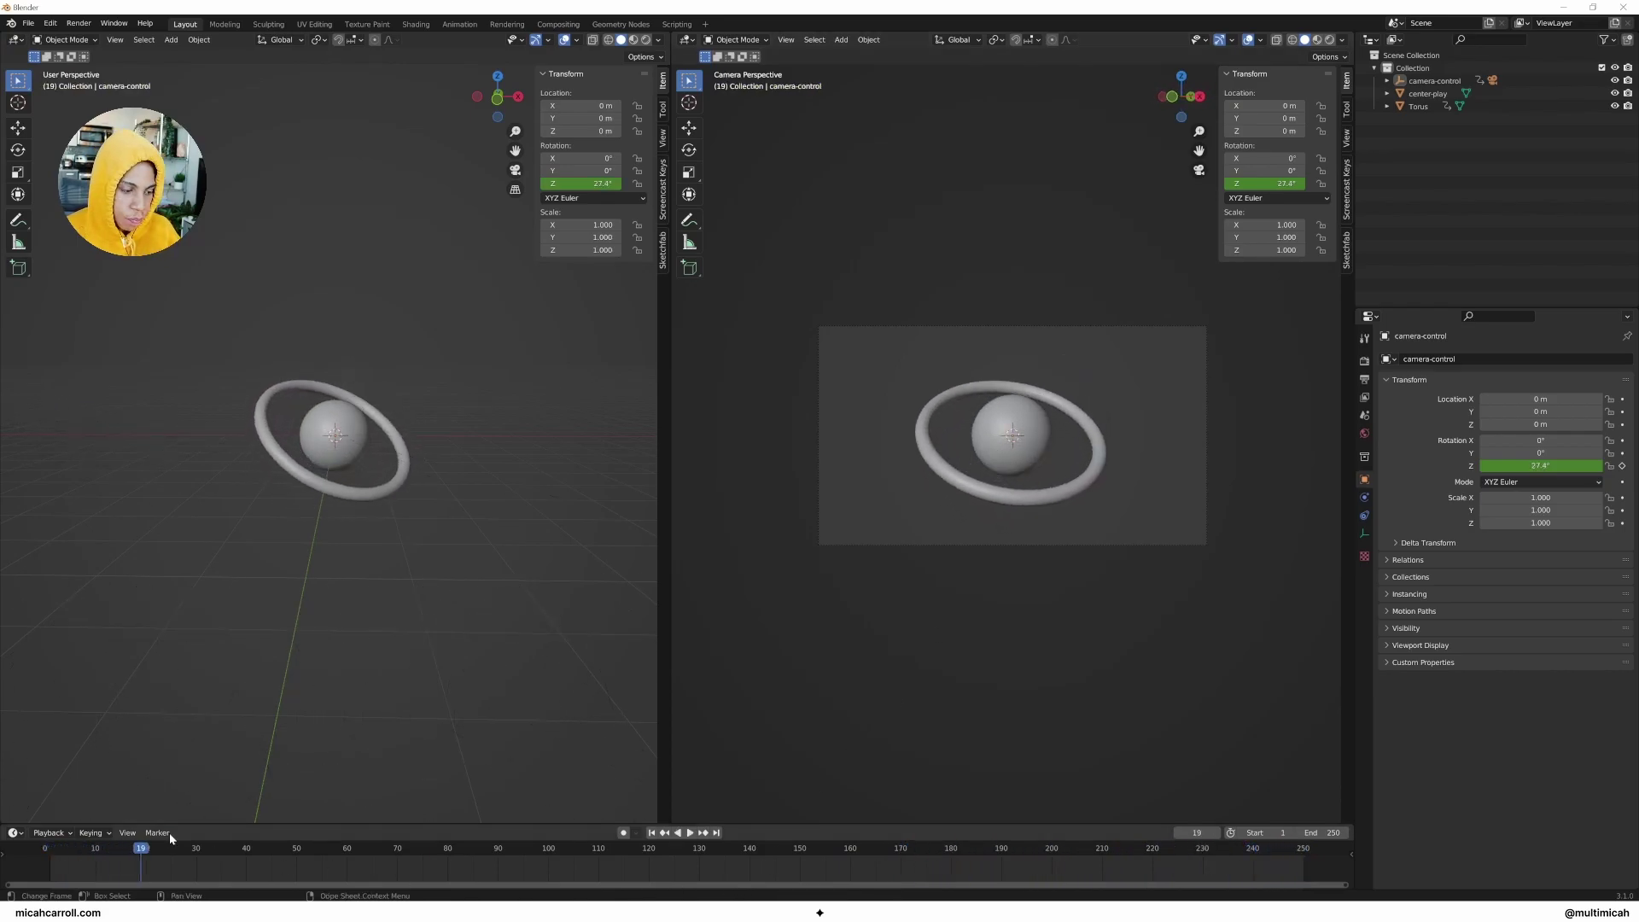
{"action": "left_click_drag", "start_coordinate": [135, 849], "coordinate": [45, 854]}
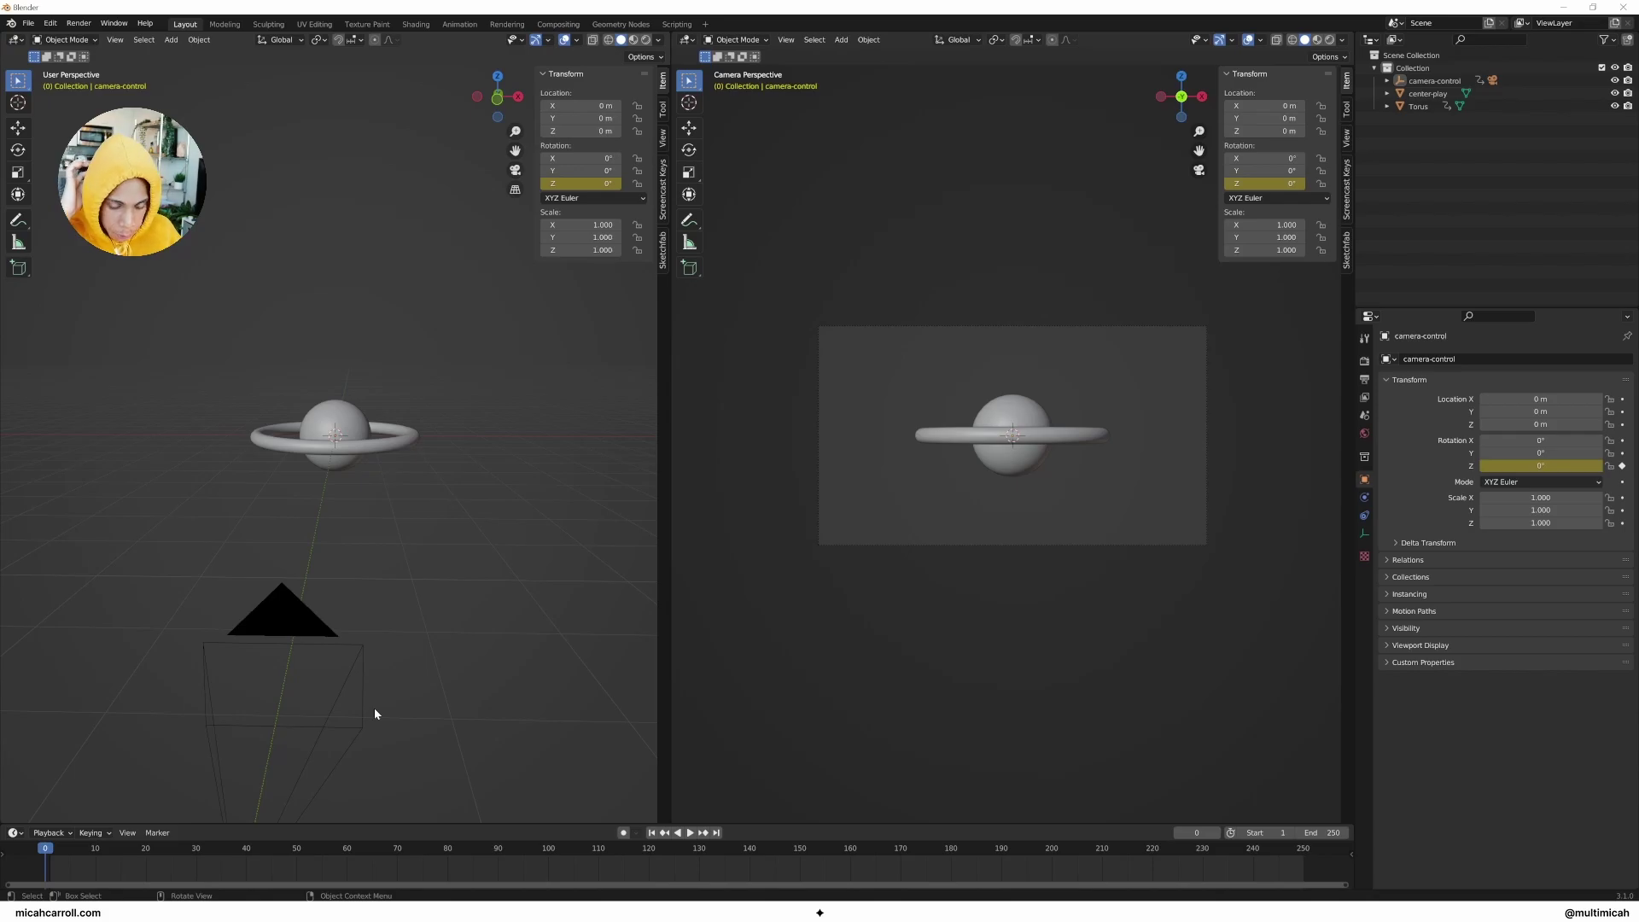
Step: Split the camera view horizontally and turn the lower half into a Shader Editor
{"action": "right_click", "coordinate": [830, 823]}
{"action": "left_click", "coordinate": [824, 831]}
{"action": "left_click", "coordinate": [910, 432]}
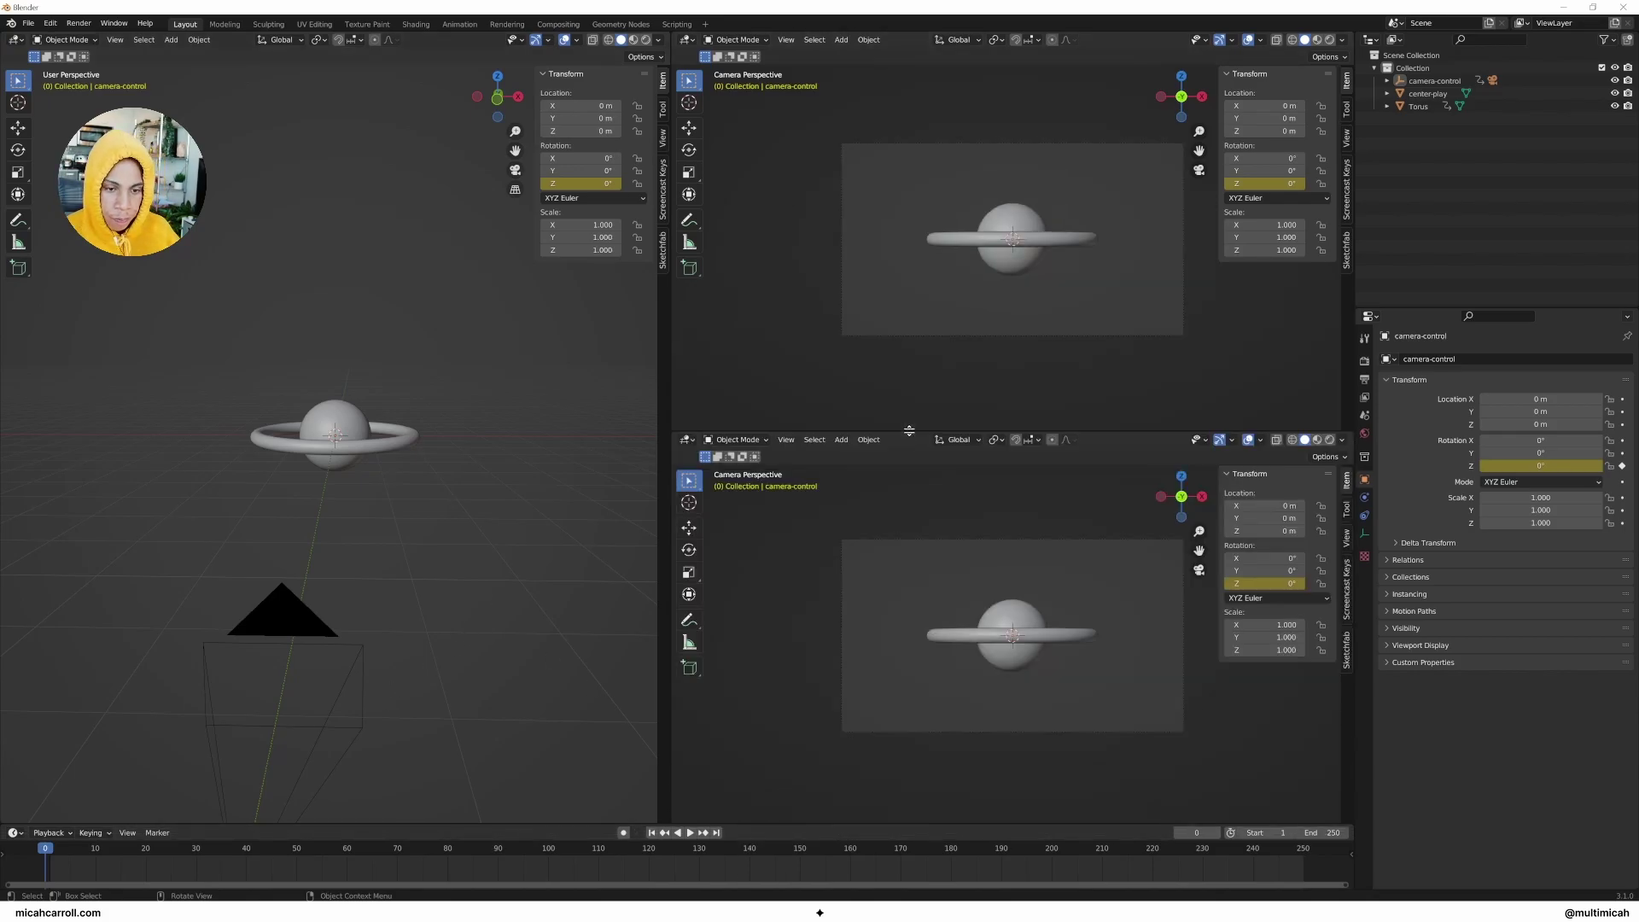
{"action": "left_click", "coordinate": [686, 440]}
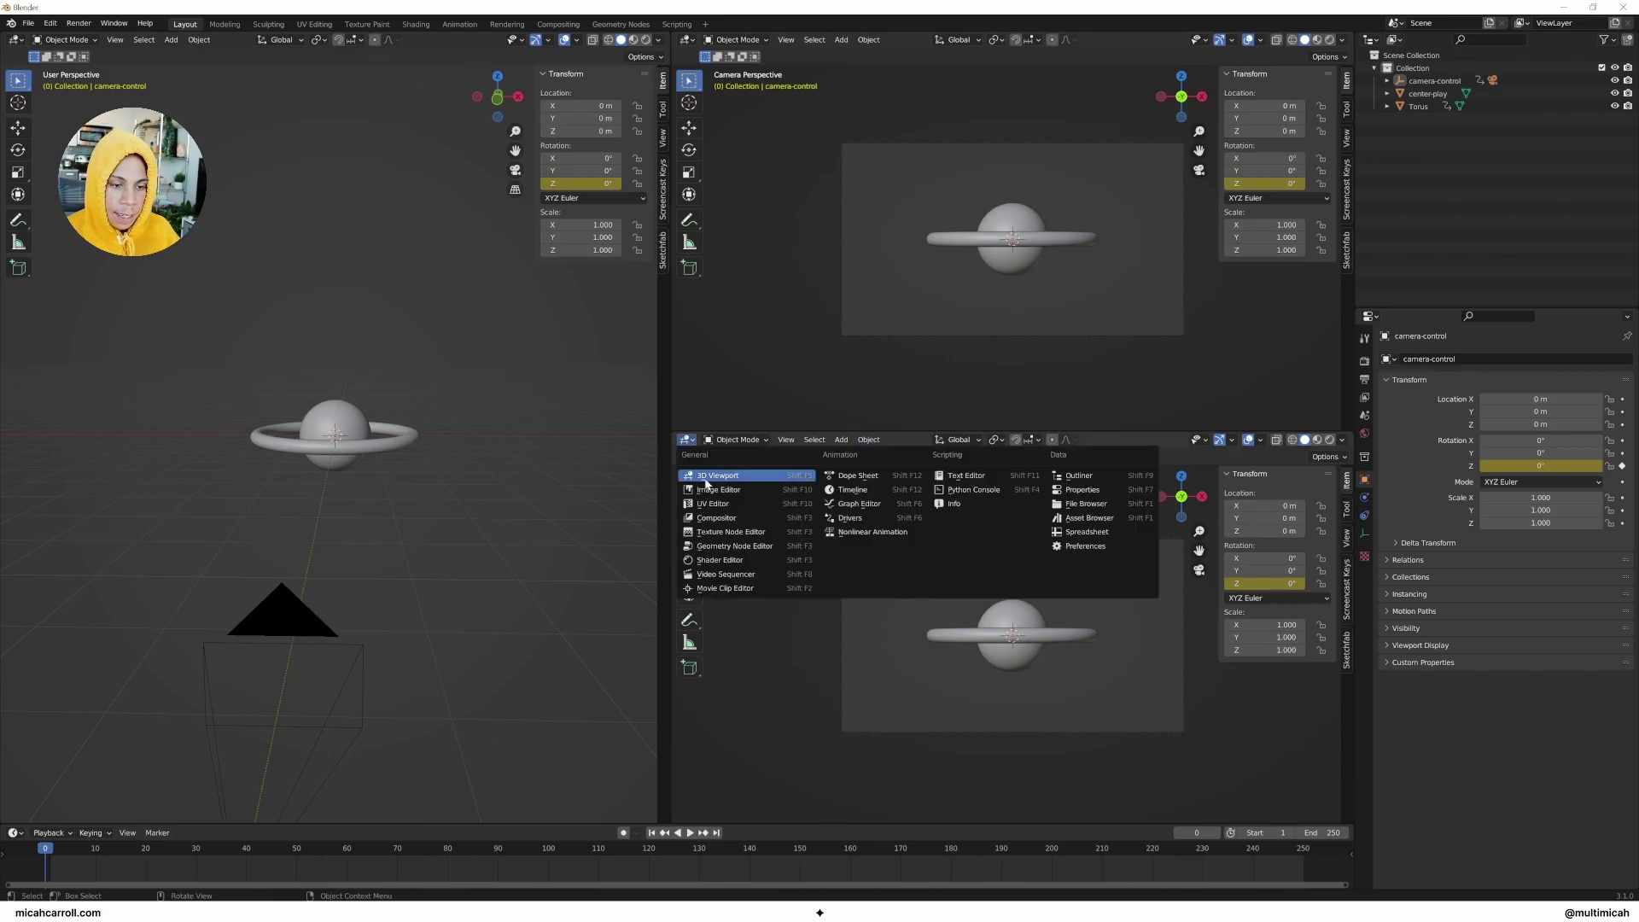
{"action": "left_click", "coordinate": [728, 561]}
Step: Give the center-play sphere a new material named center-sphere
{"action": "left_click", "coordinate": [401, 445]}
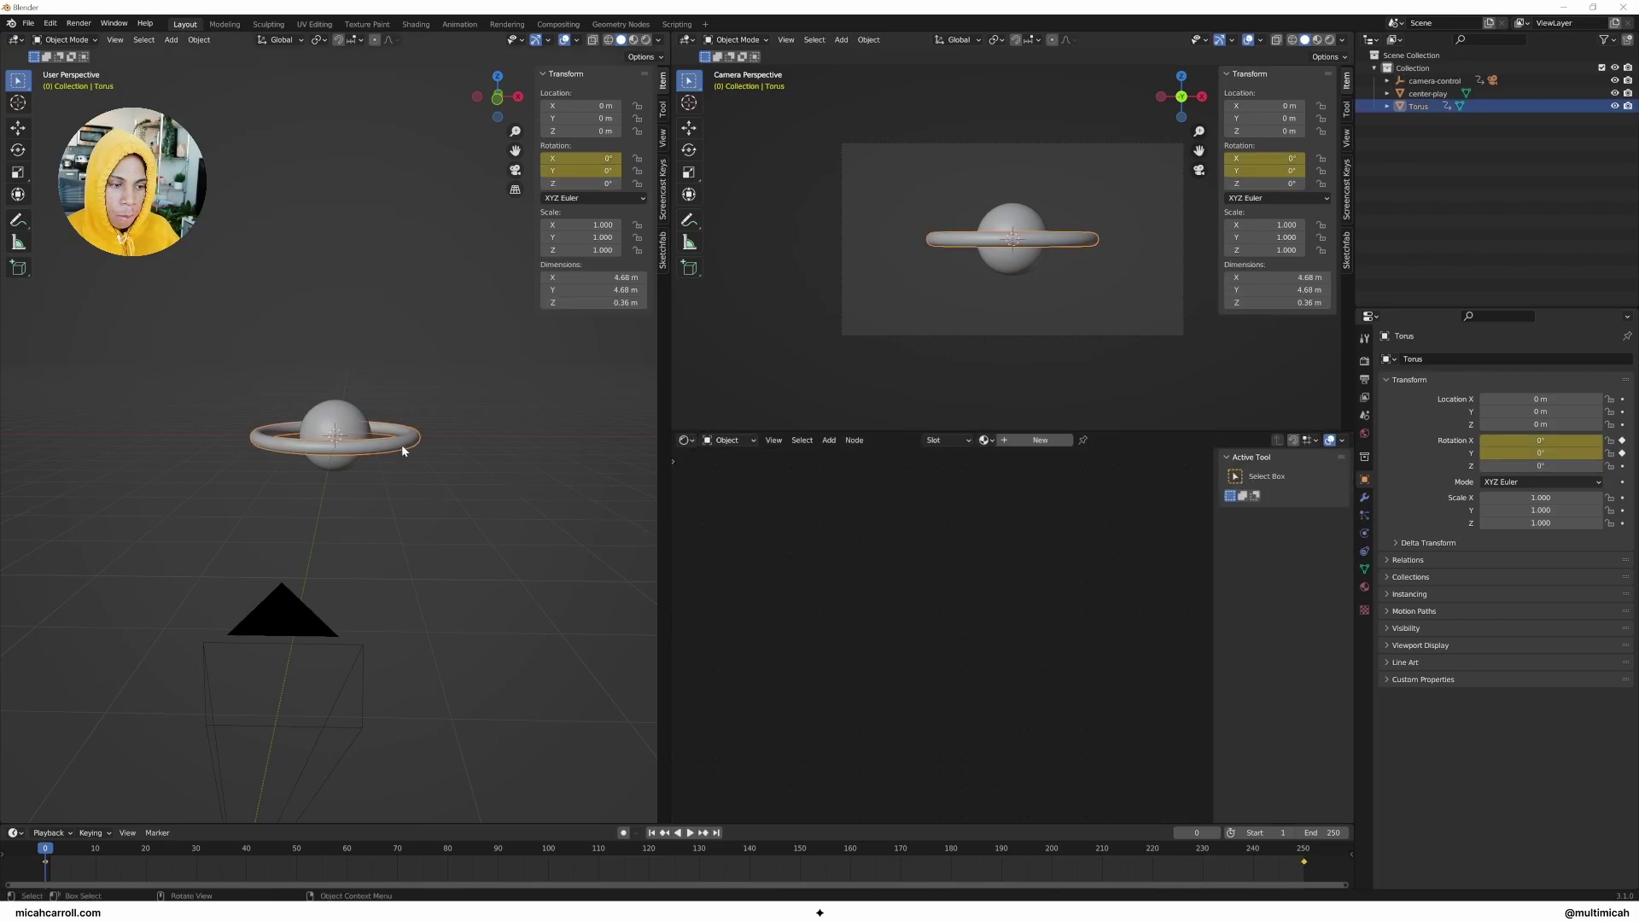
{"action": "left_click", "coordinate": [350, 423]}
{"action": "left_click", "coordinate": [1040, 440]}
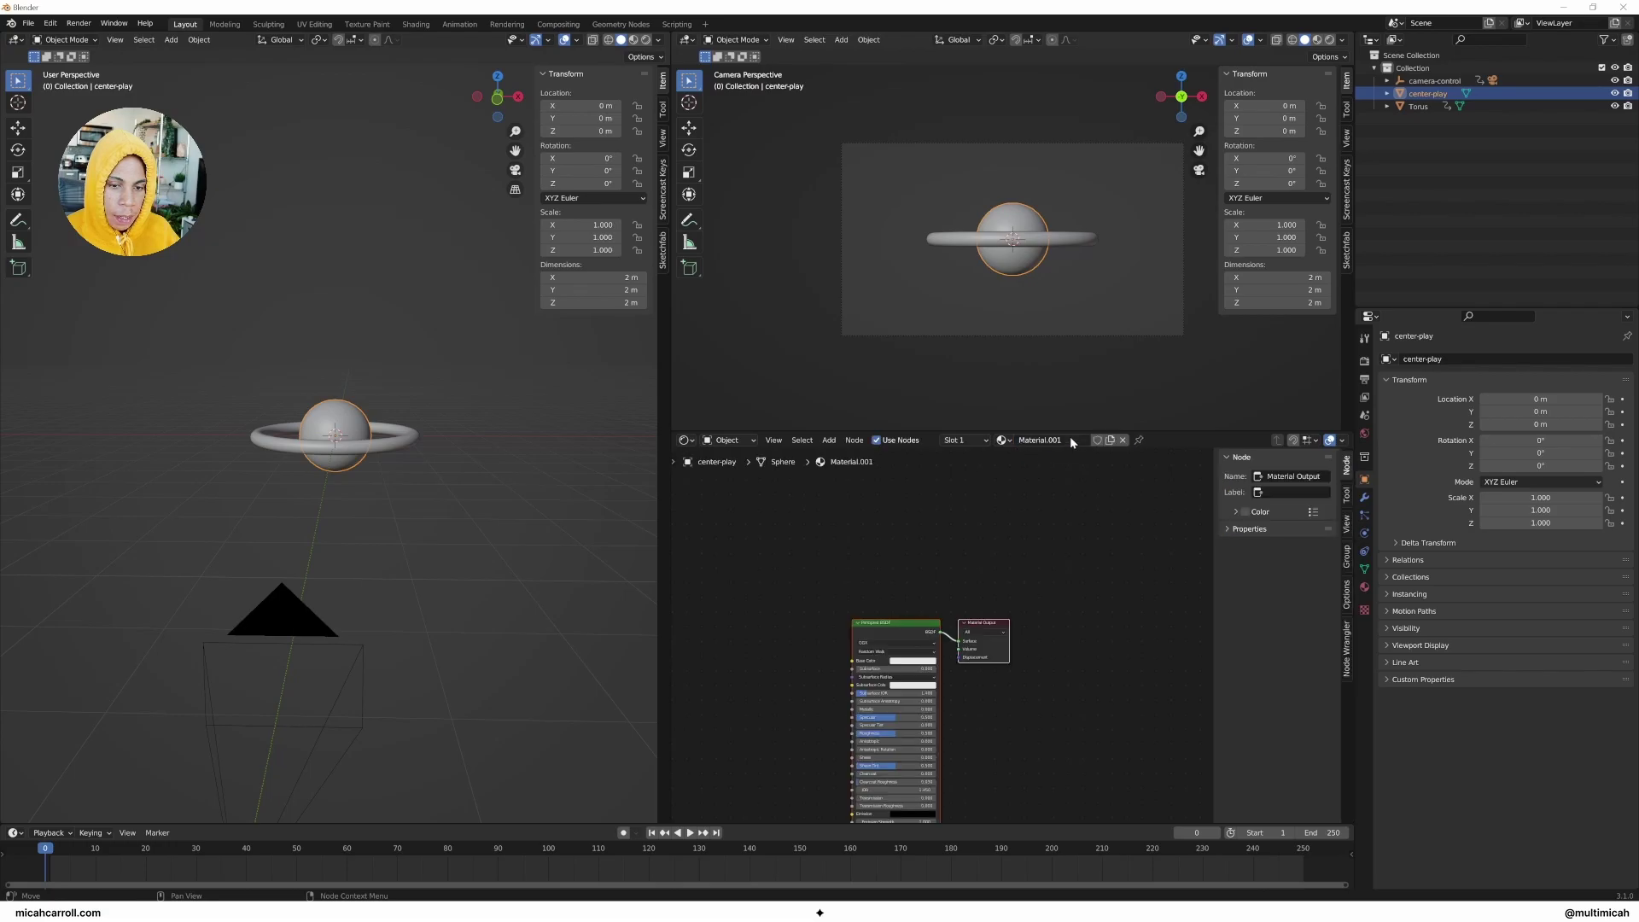
{"action": "double_click", "coordinate": [1040, 440]}
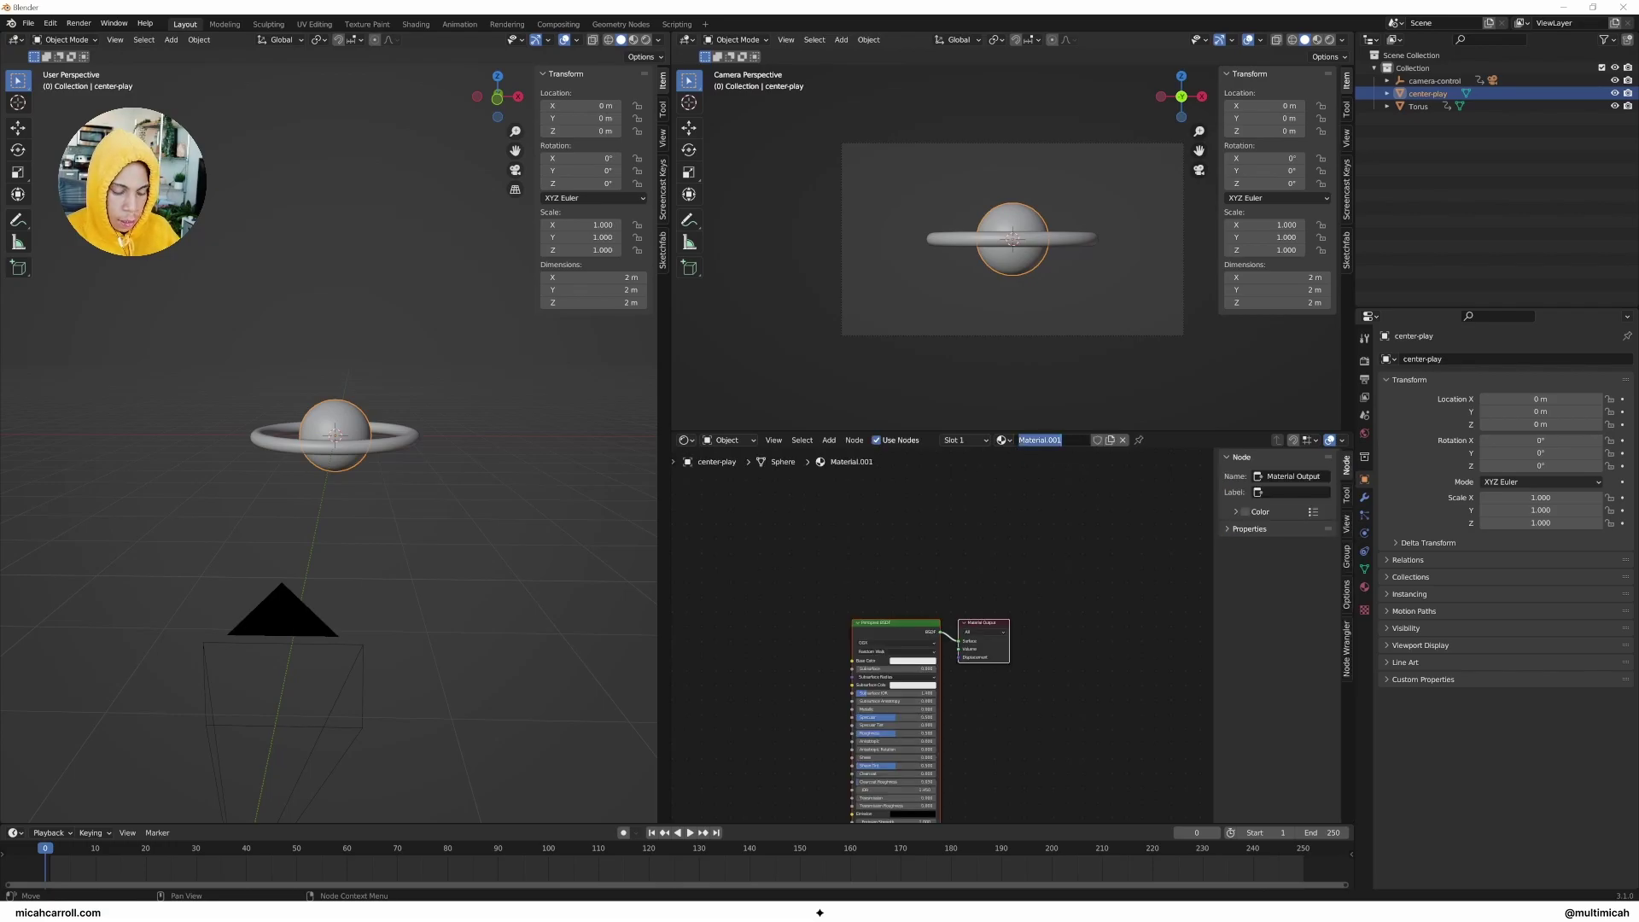
{"action": "type", "text": "center"}
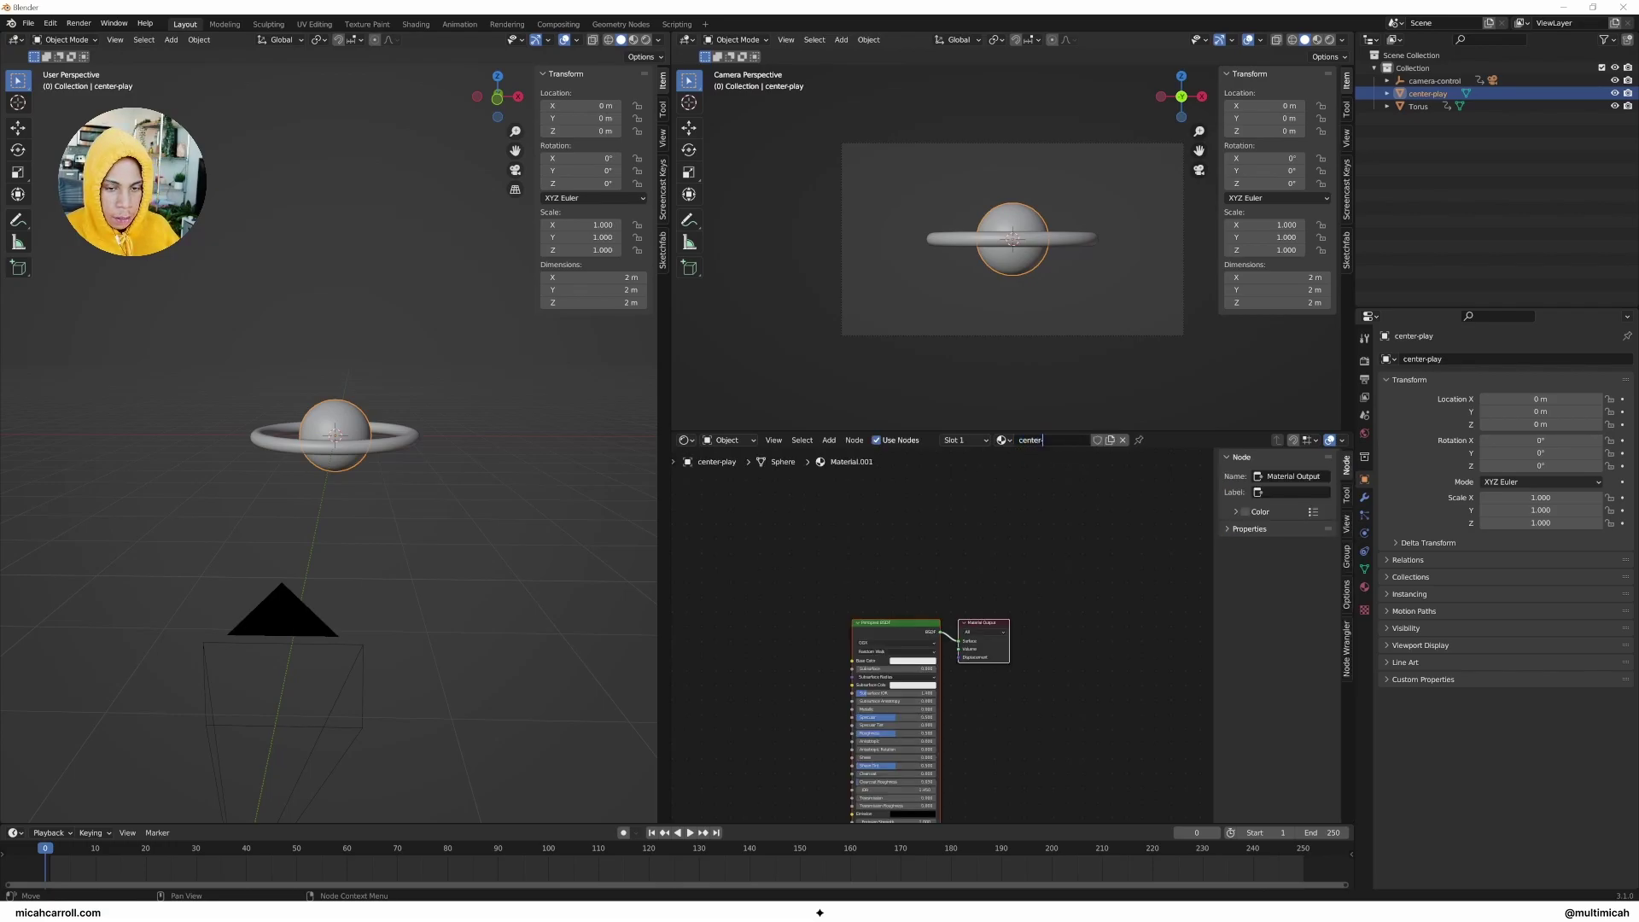
{"action": "type", "text": "-sphere"}
{"action": "key", "text": "Return"}
Step: Show material preview in the left viewport, darken the sphere's base colour and set Roughness 0.082
{"action": "key", "text": "z"}
{"action": "left_click", "coordinate": [376, 543]}
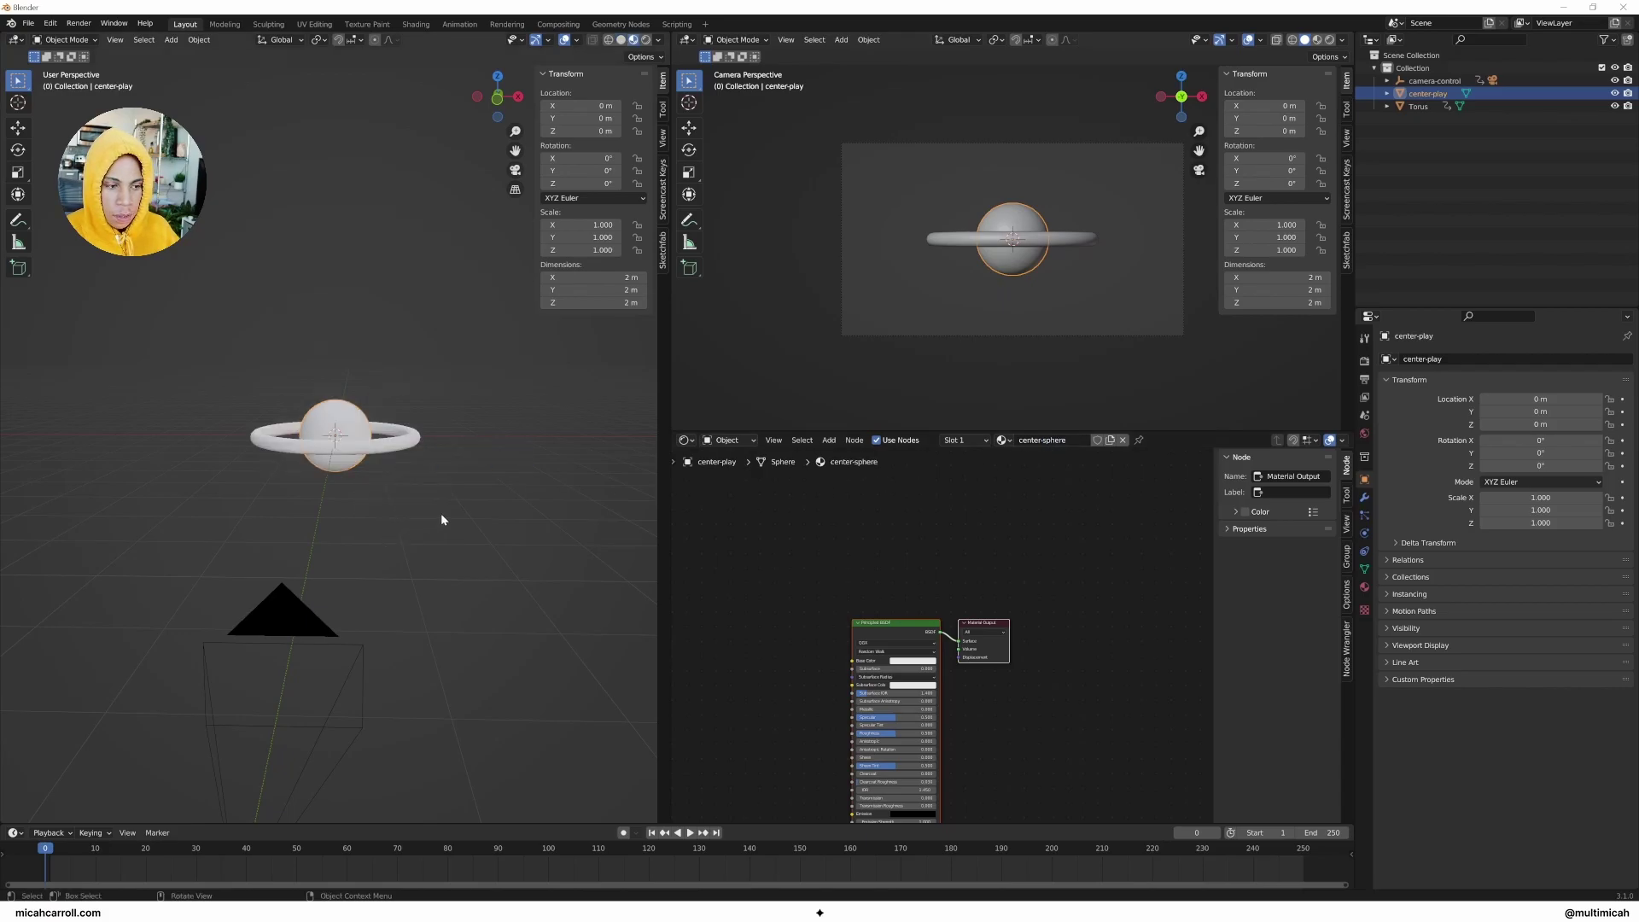
{"action": "scroll", "coordinate": [777, 666], "scroll_direction": "up", "scroll_amount": 3}
{"action": "scroll", "coordinate": [769, 673], "scroll_direction": "up", "scroll_amount": 2}
{"action": "left_click", "coordinate": [937, 520]}
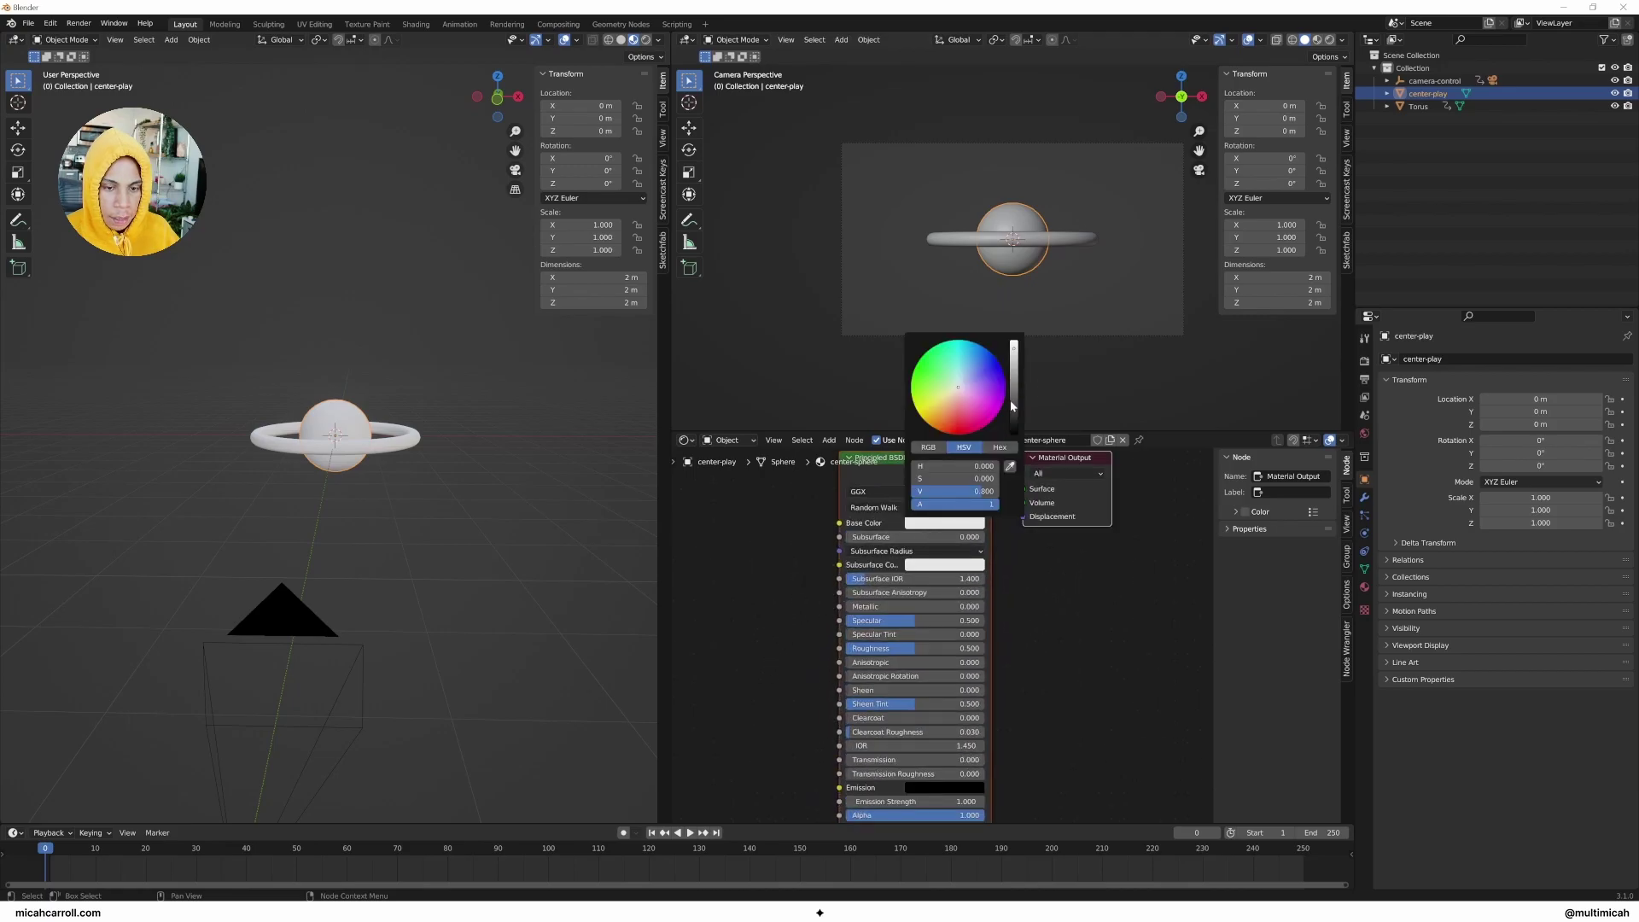
{"action": "left_click_drag", "start_coordinate": [1014, 401], "coordinate": [1017, 424]}
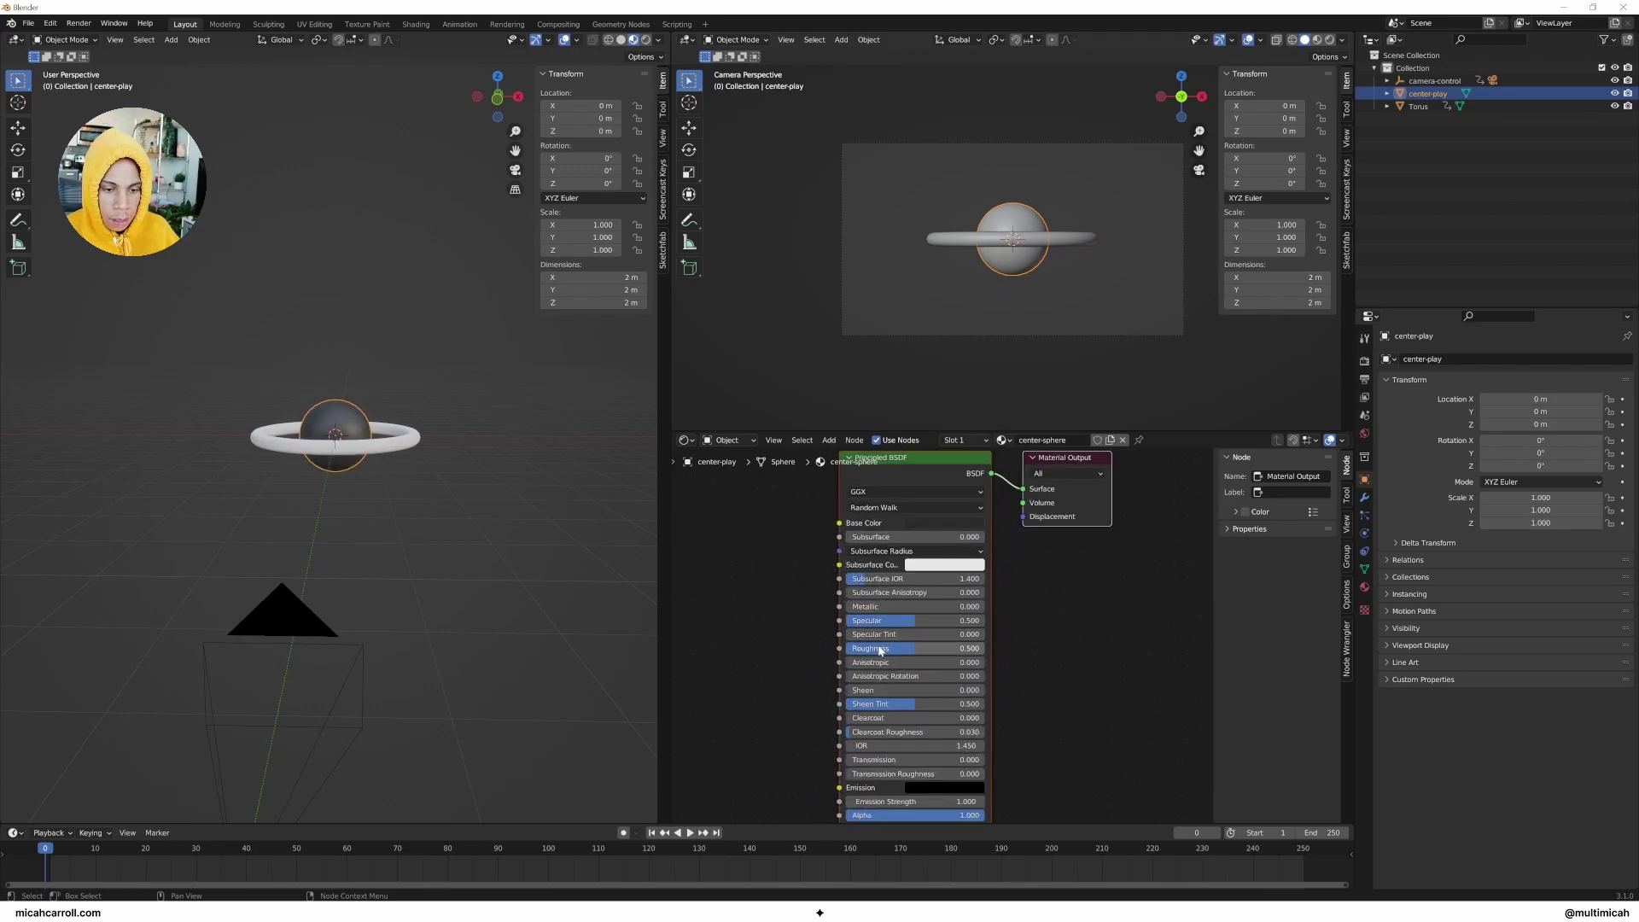
{"action": "mouse_move", "coordinate": [884, 648]}
{"action": "left_mouse_down"}
{"action": "mouse_move", "coordinate": [861, 648]}
{"action": "mouse_move", "coordinate": [888, 608]}
{"action": "mouse_move", "coordinate": [925, 611]}
{"action": "left_mouse_up"}
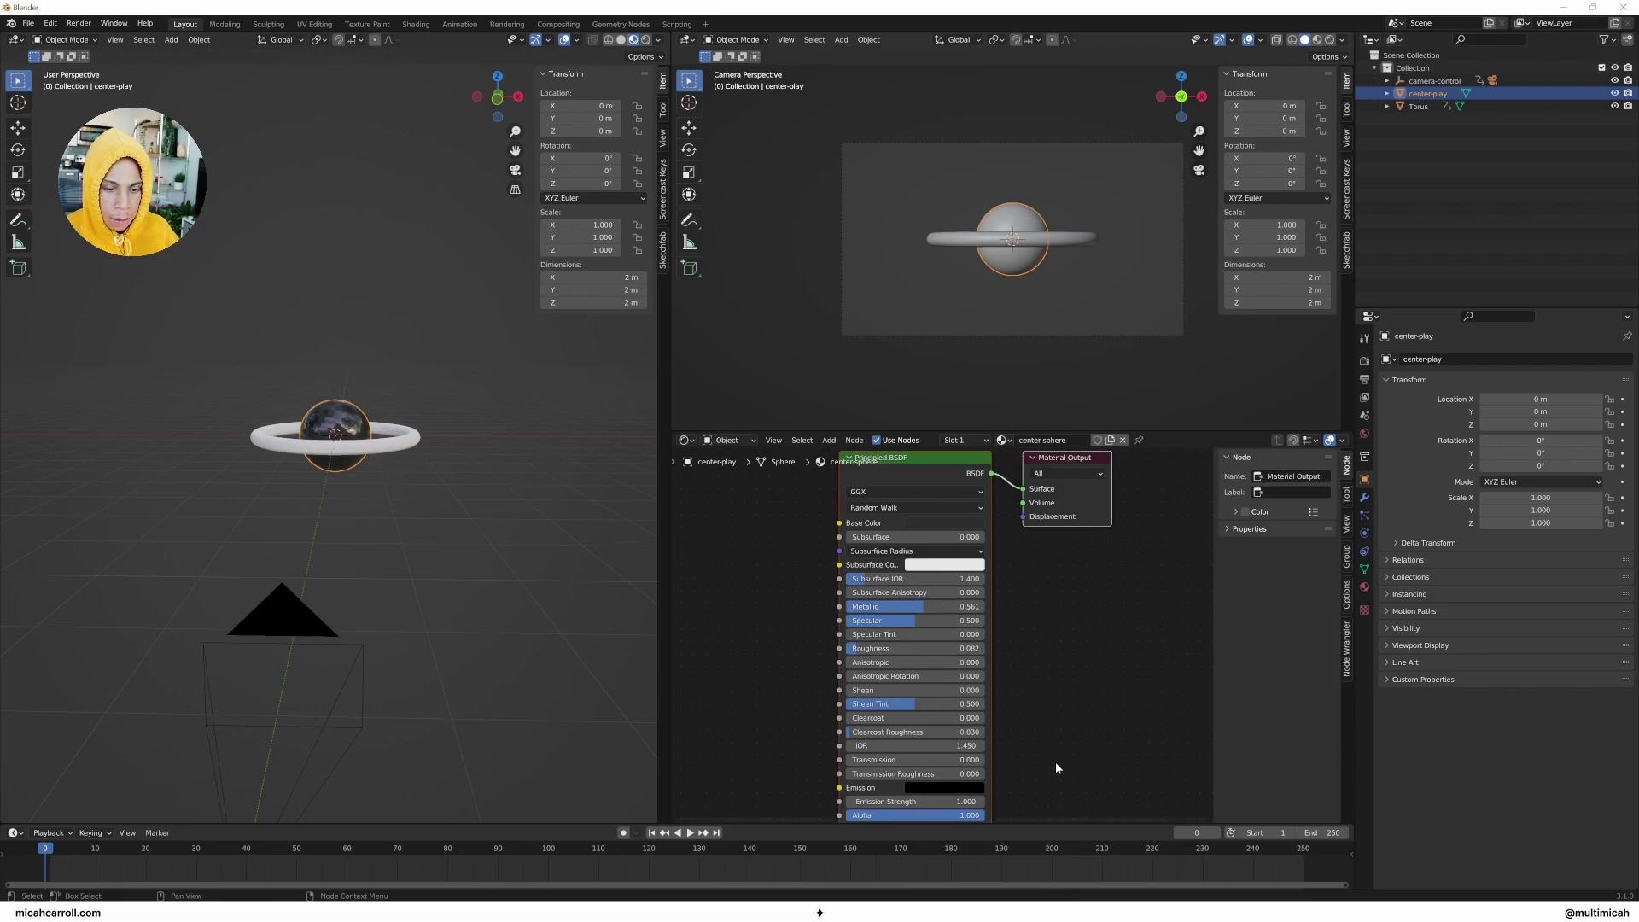
Step: Select the Torus to show its empty material slot in the Shader Editor
{"action": "middle_click_drag", "start_coordinate": [1055, 761], "coordinate": [1102, 725]}
{"action": "scroll", "coordinate": [848, 665], "scroll_direction": "down", "scroll_amount": 1}
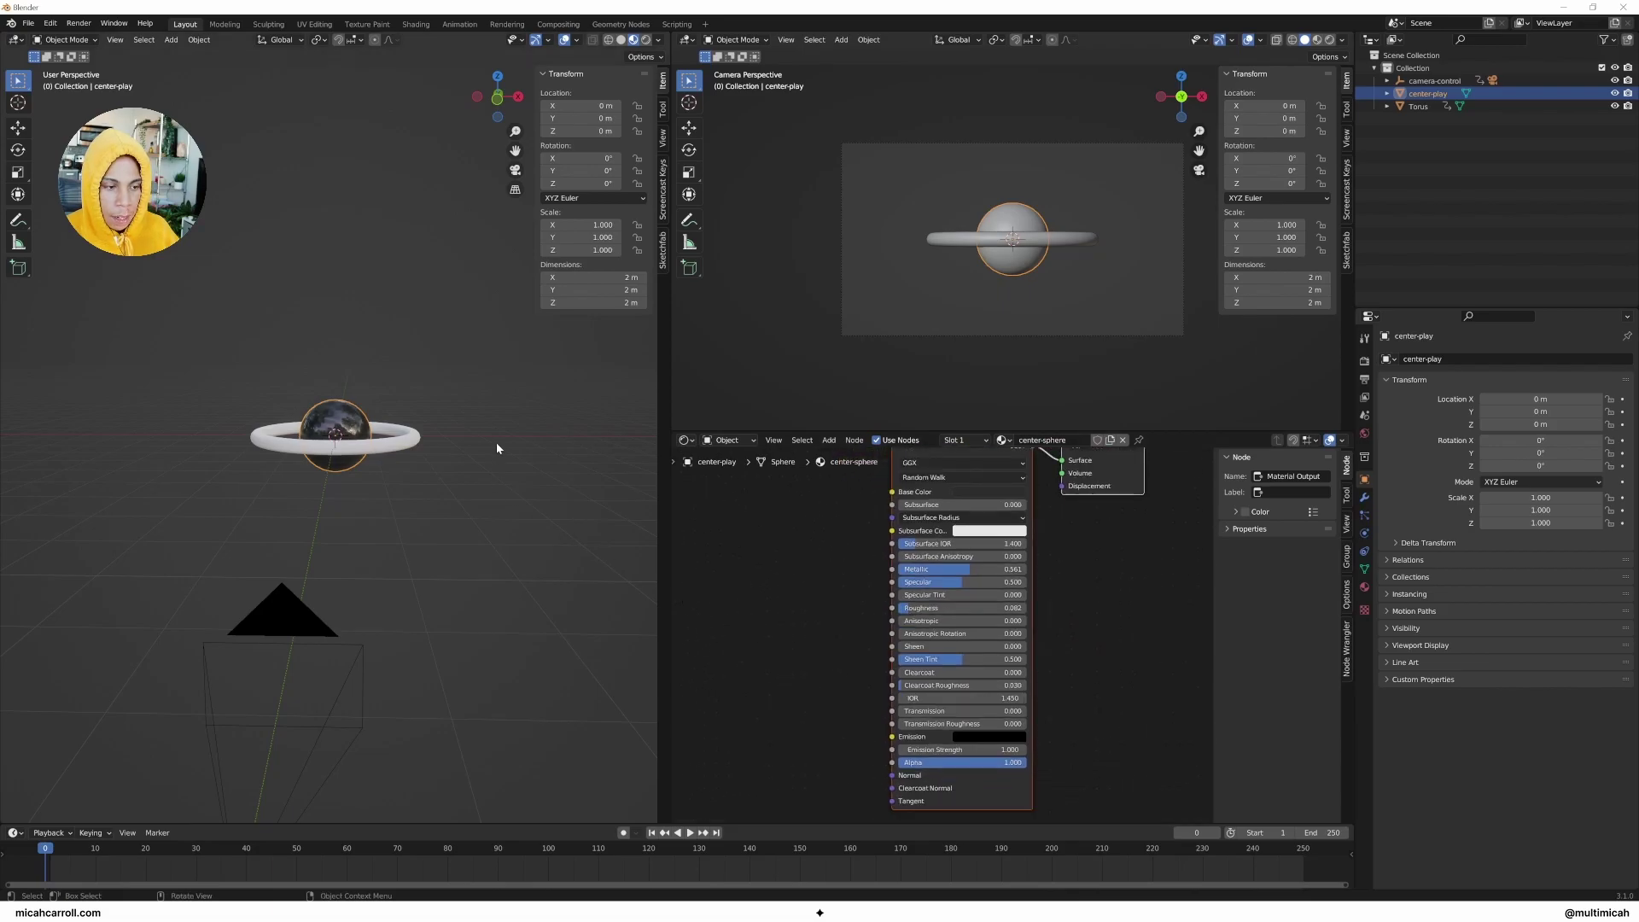
{"action": "left_click", "coordinate": [418, 440]}
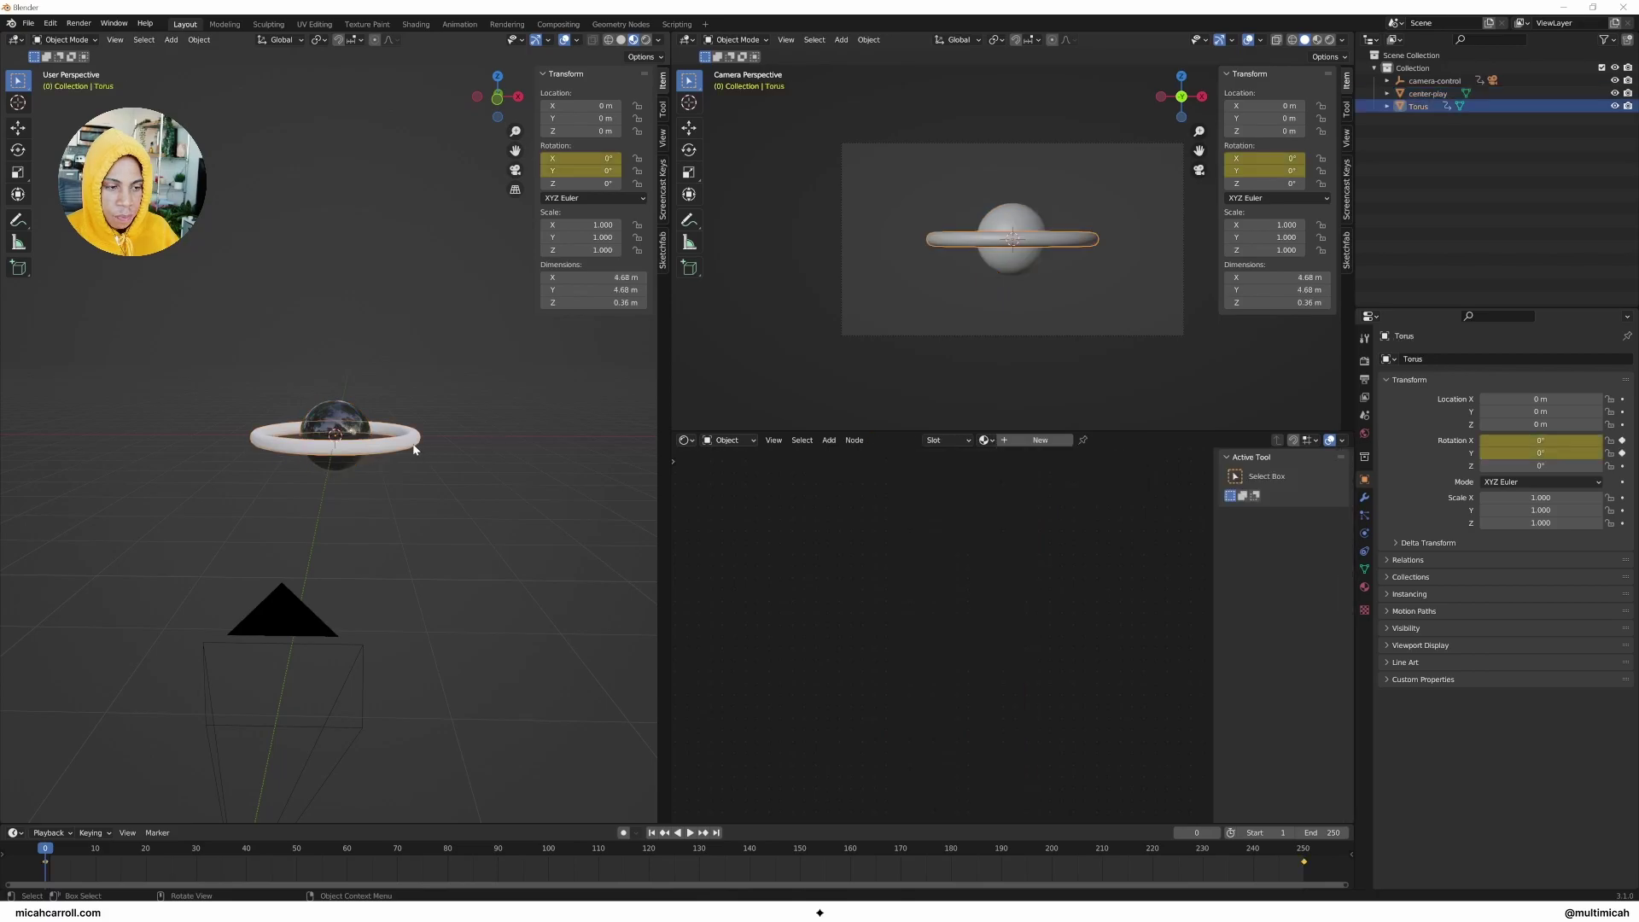
Step: Create a new Principled BSDF material on the torus and name it spinny
{"action": "left_click", "coordinate": [1029, 441]}
{"action": "scroll", "coordinate": [830, 628], "scroll_direction": "down", "scroll_amount": 2}
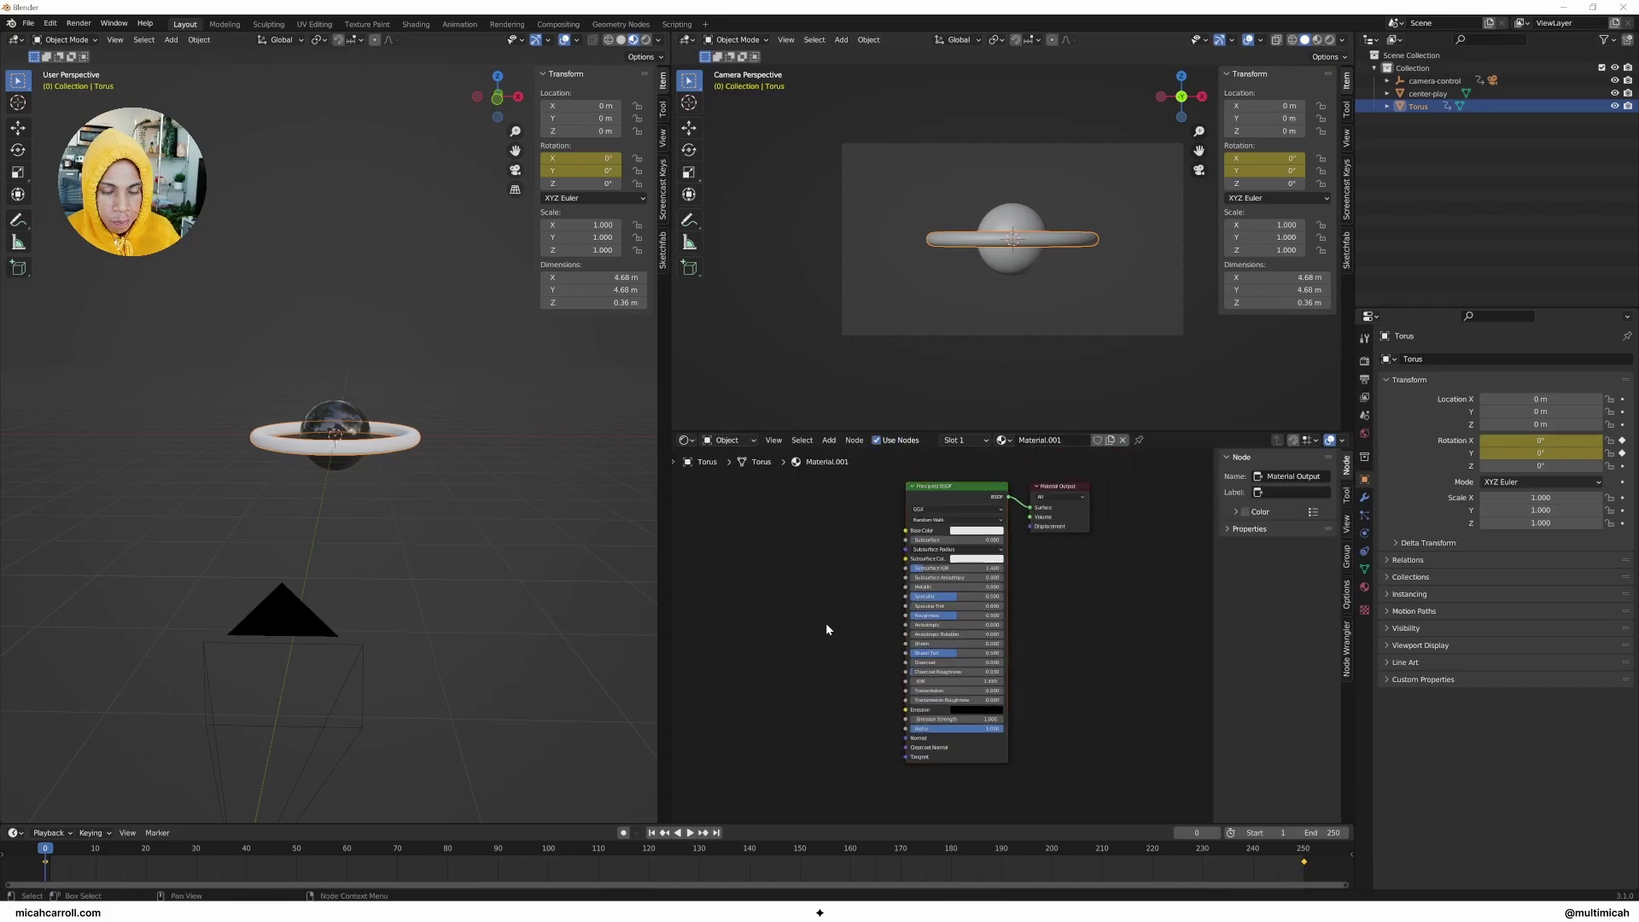
{"action": "left_click", "coordinate": [937, 494]}
{"action": "scroll", "coordinate": [763, 604], "scroll_direction": "up", "scroll_amount": 1}
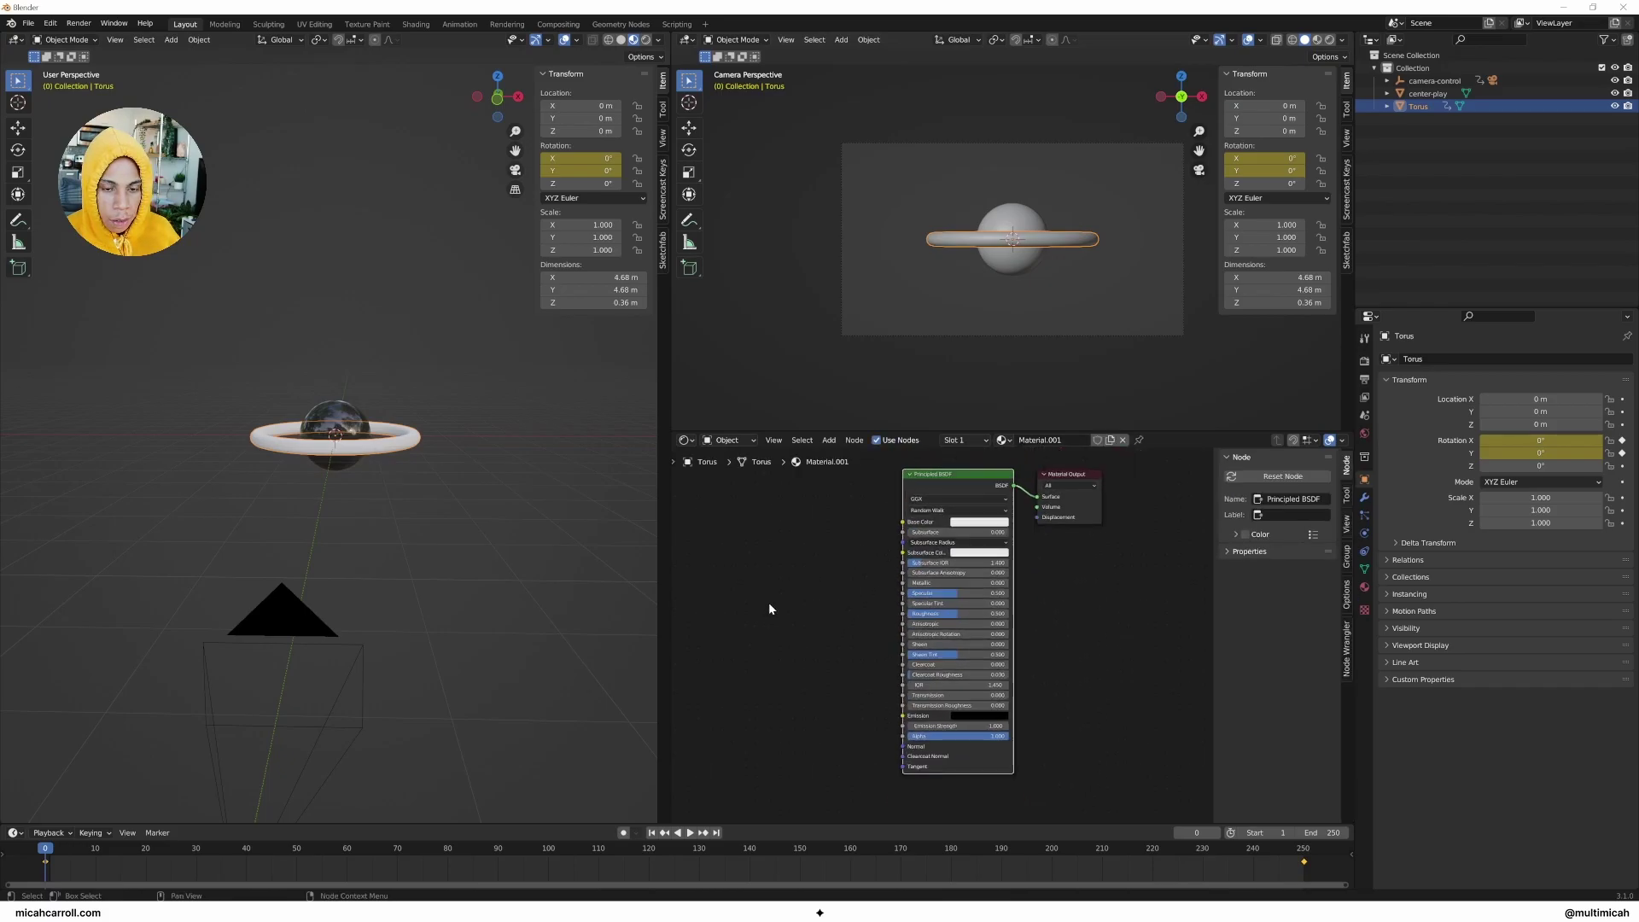
{"action": "left_click", "coordinate": [1040, 439]}
{"action": "type", "text": "spinny"}
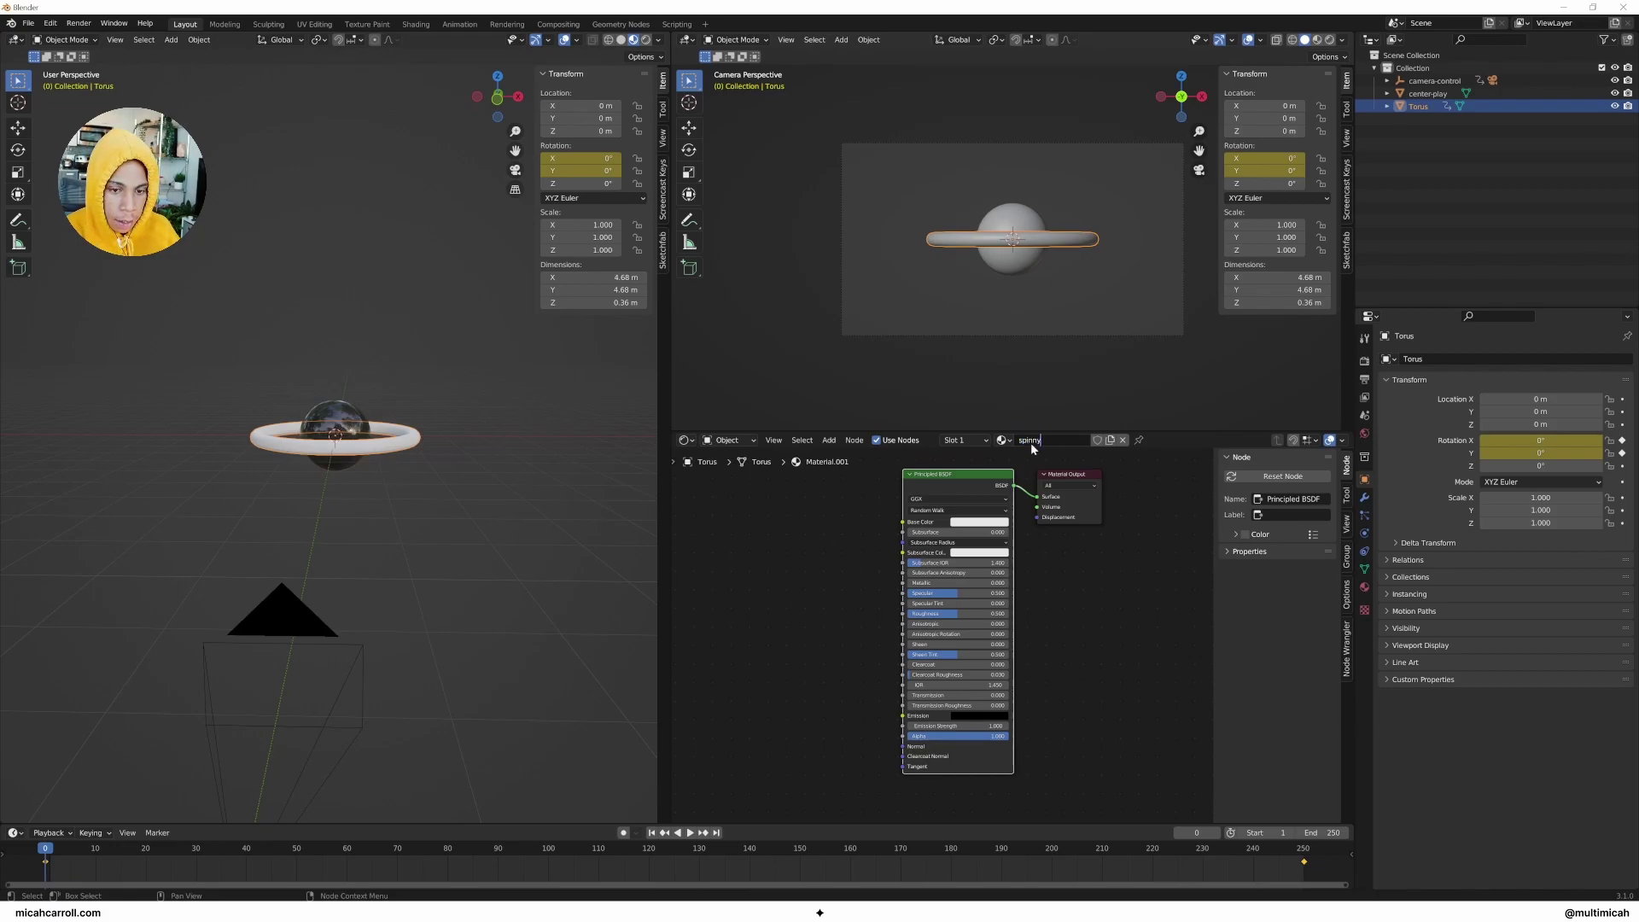
{"action": "key", "text": "Return"}
{"action": "left_click", "coordinate": [795, 660]}
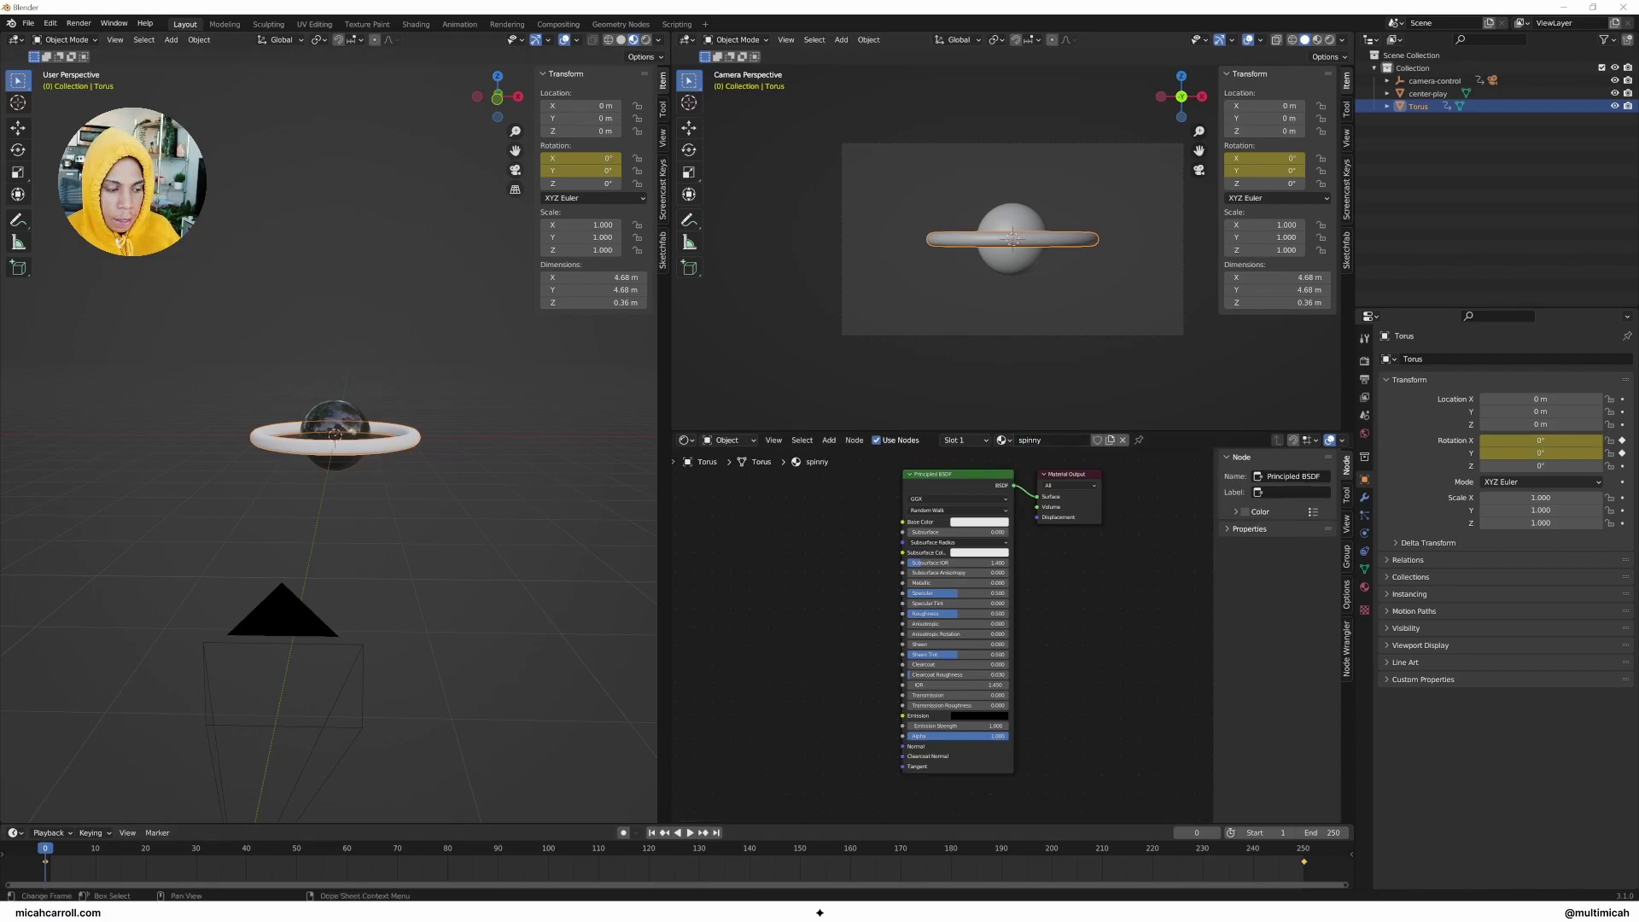
Step: Drag rainbow-gradient.jpg from the 122. Chromatic Rotation Core assets folder into the spinny material
{"action": "key", "text": "alt+Tab"}
{"action": "left_click", "coordinate": [706, 198]}
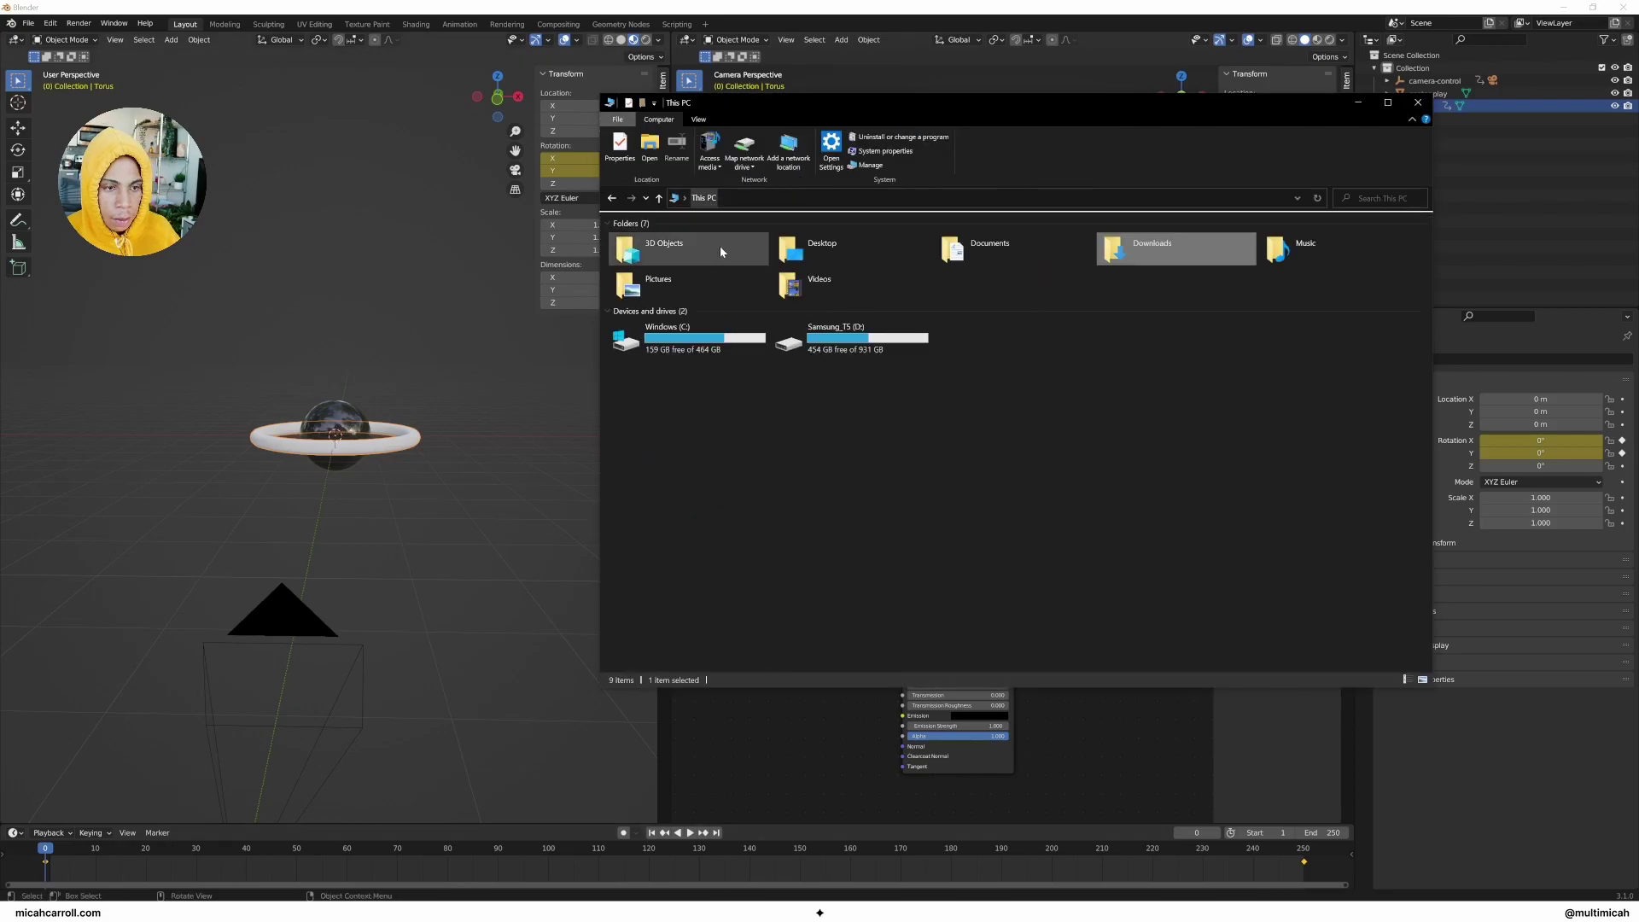
{"action": "left_click", "coordinate": [969, 258]}
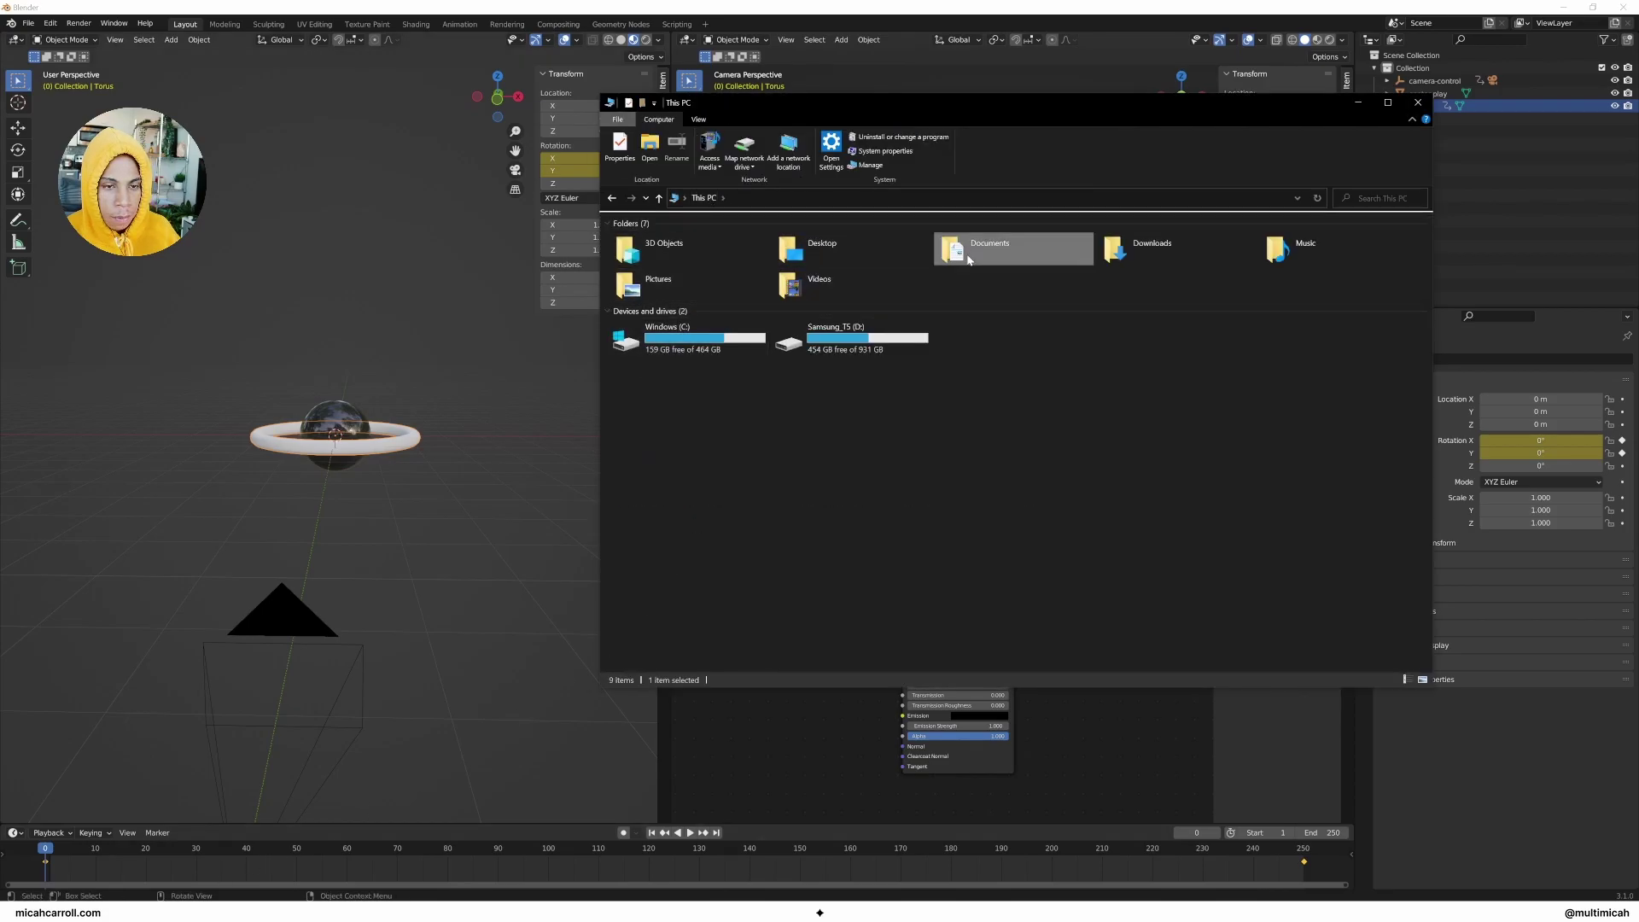
{"action": "double_click", "coordinate": [969, 257]}
{"action": "double_click", "coordinate": [752, 253]}
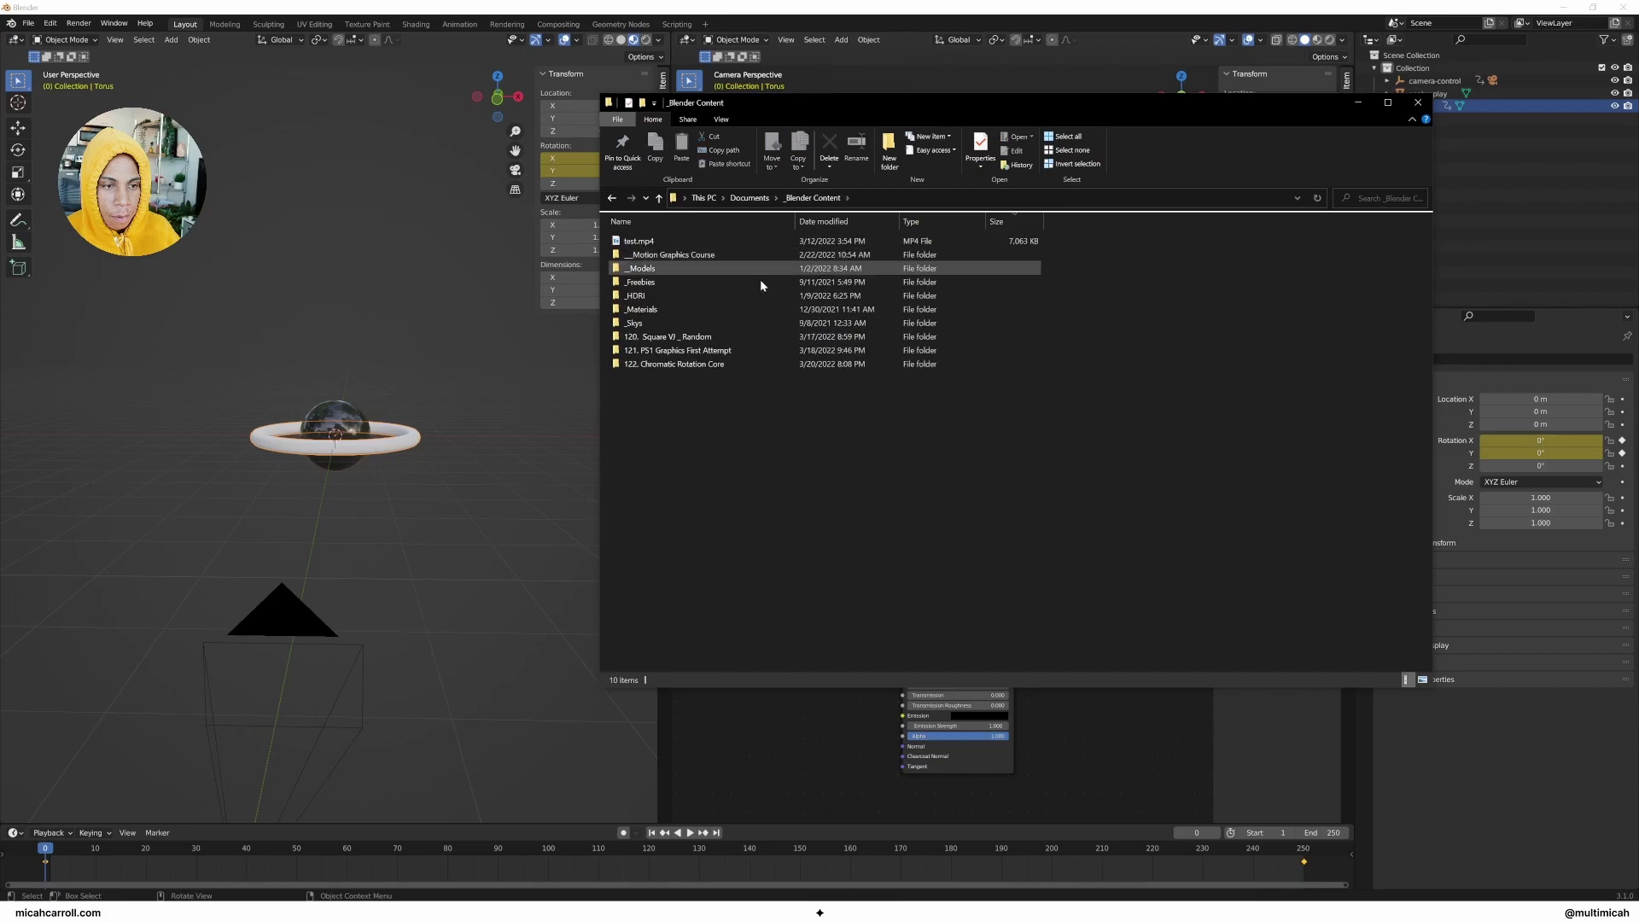
{"action": "double_click", "coordinate": [713, 366]}
{"action": "double_click", "coordinate": [679, 239]}
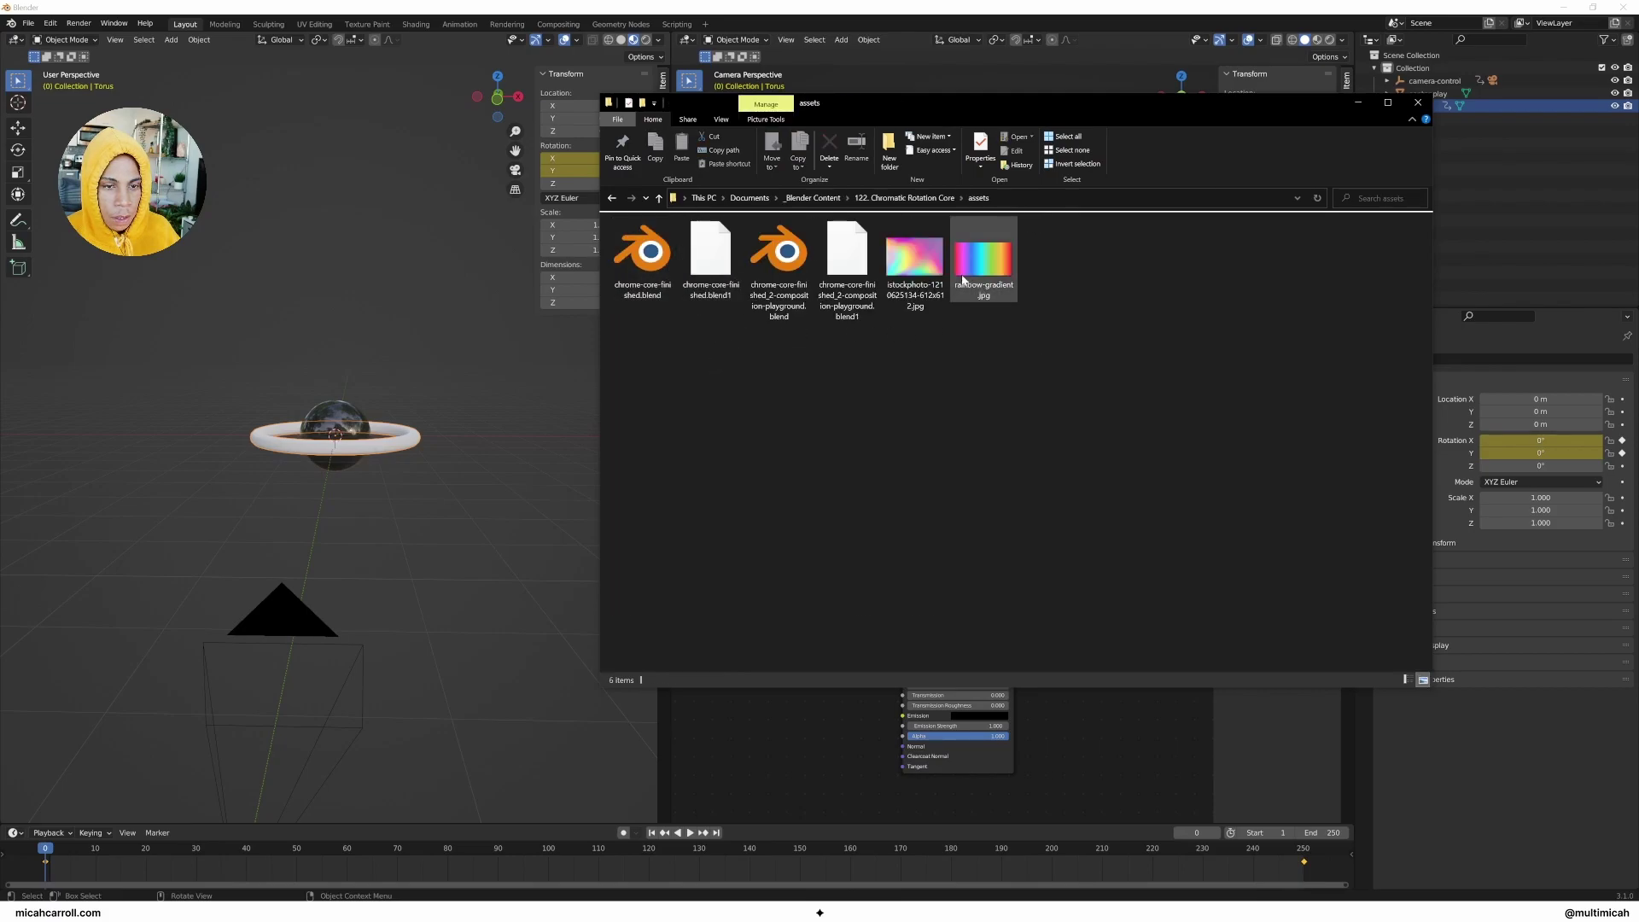
{"action": "left_click", "coordinate": [979, 280]}
{"action": "left_click_drag", "start_coordinate": [1002, 265], "coordinate": [773, 484]}
Step: Set the rainbow image to Tube projection, link its Color to Base Color, and add Mapping nodes
{"action": "left_click", "coordinate": [772, 551]}
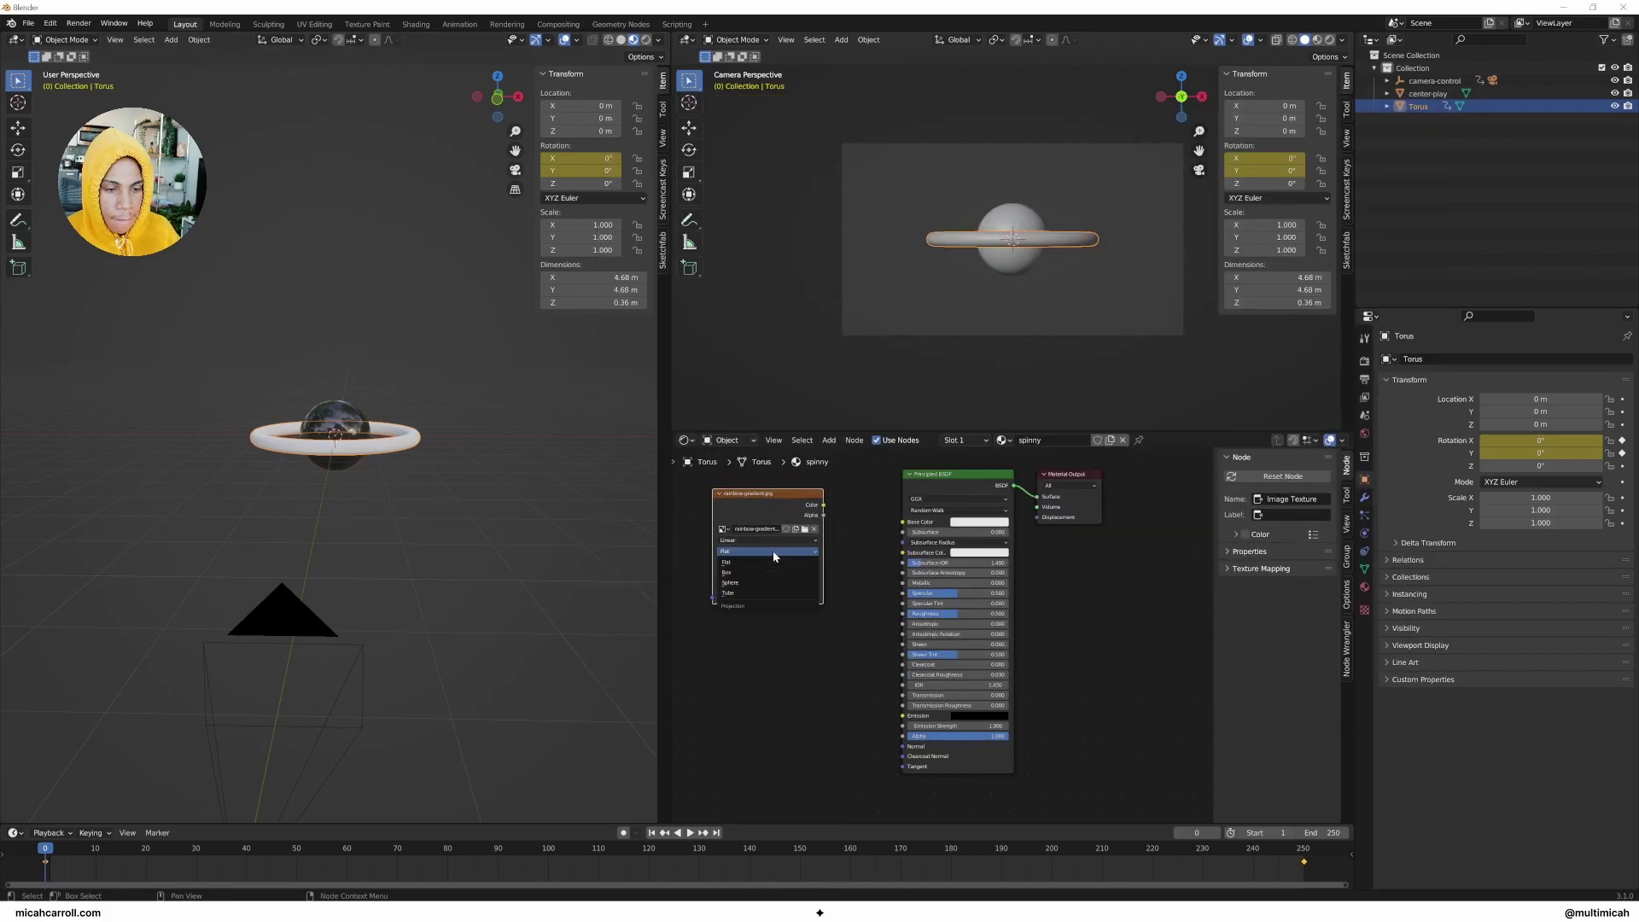
{"action": "left_click", "coordinate": [762, 592]}
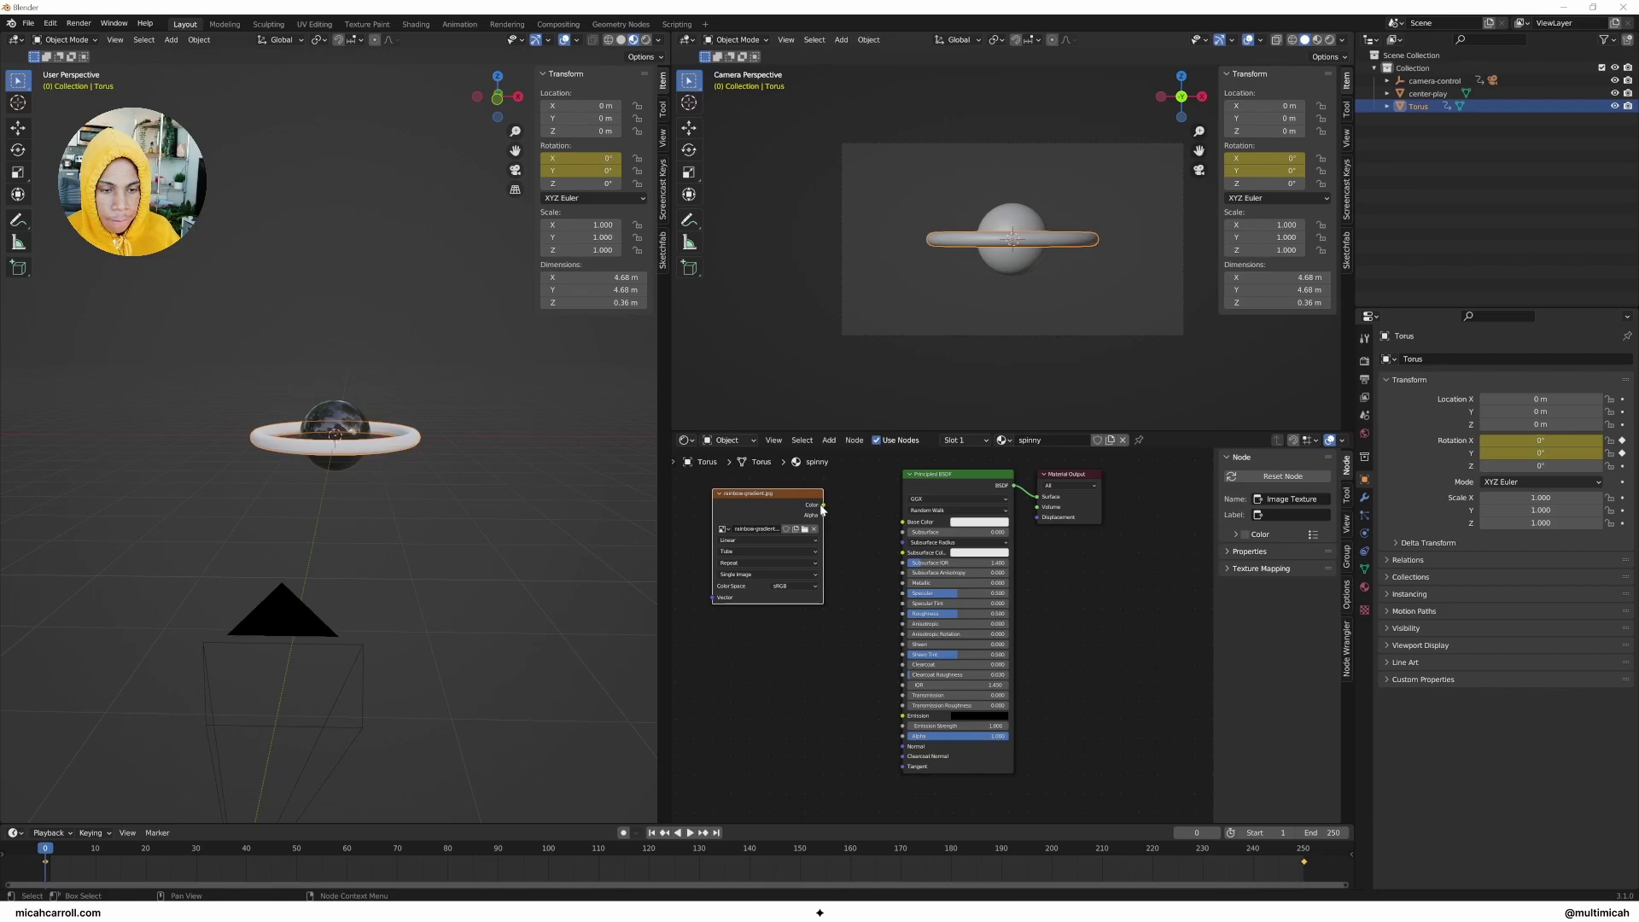
{"action": "left_click_drag", "start_coordinate": [824, 504], "coordinate": [904, 715]}
{"action": "left_click_drag", "start_coordinate": [824, 506], "coordinate": [903, 522]}
{"action": "middle_click_drag", "start_coordinate": [784, 690], "coordinate": [991, 685]}
{"action": "left_click", "coordinate": [980, 495]}
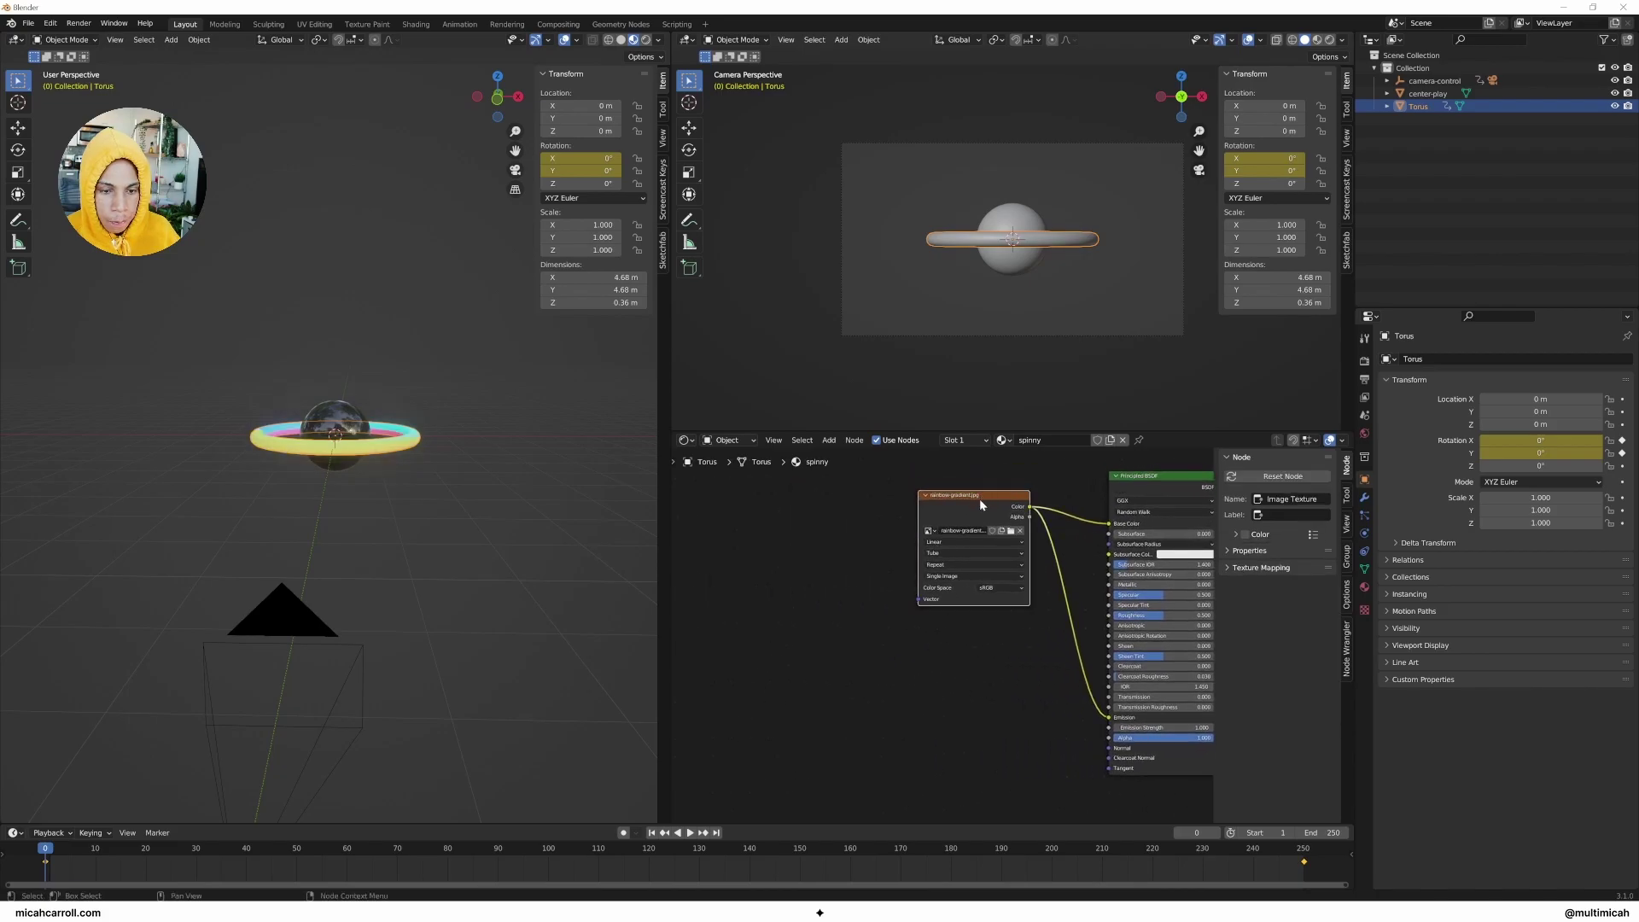
{"action": "key", "text": "ctrl+t"}
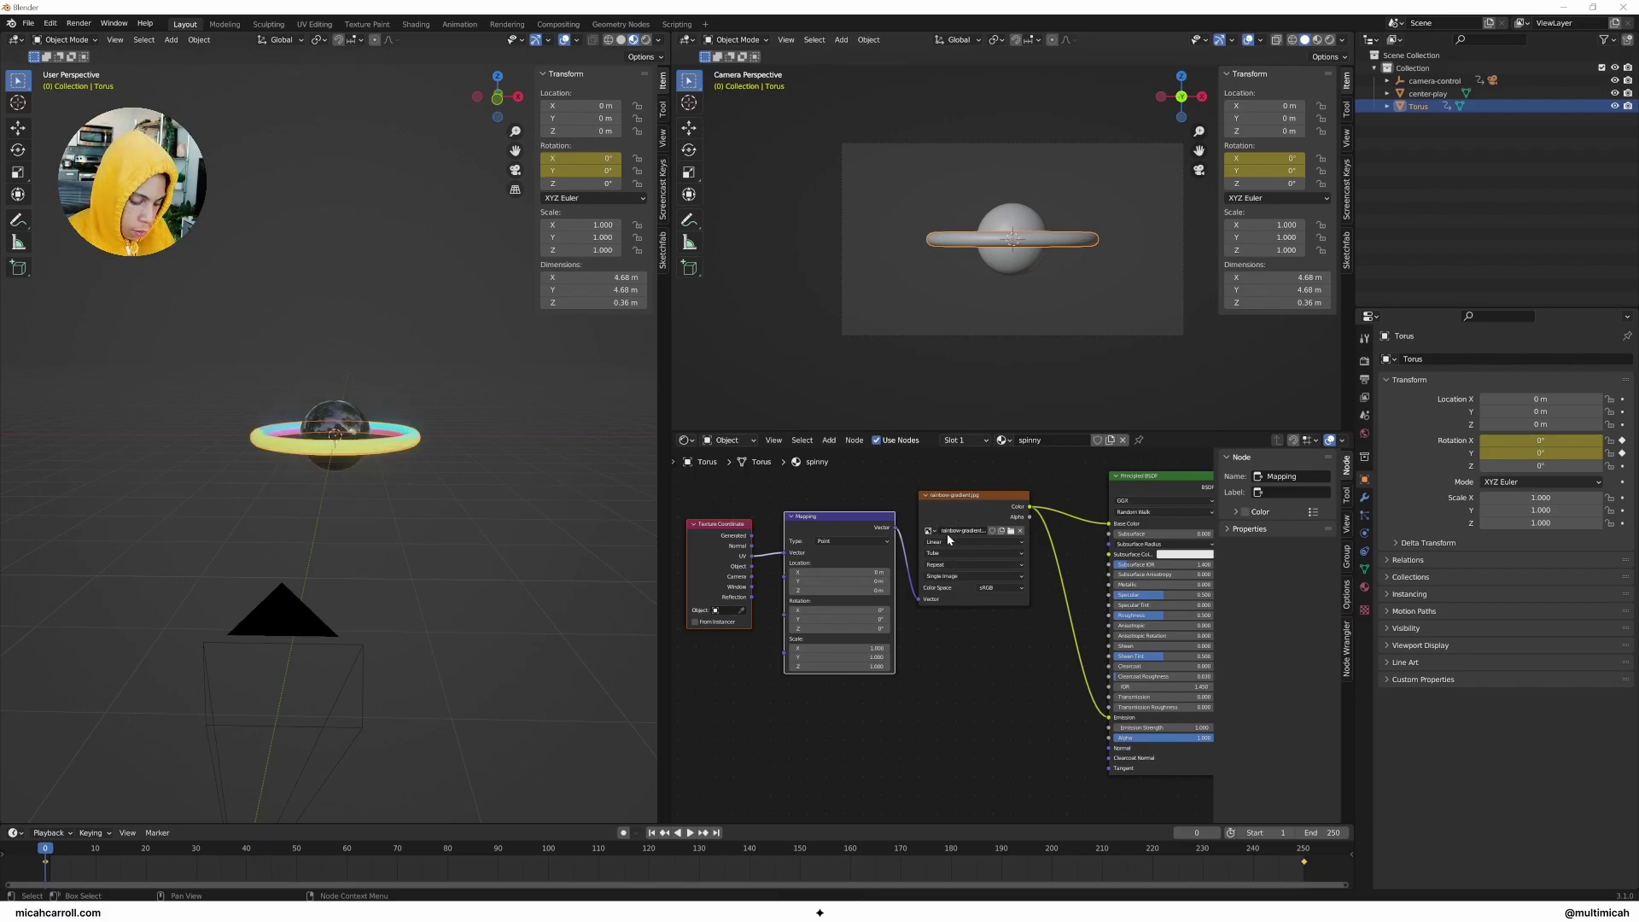
{"action": "left_click", "coordinate": [53, 23]}
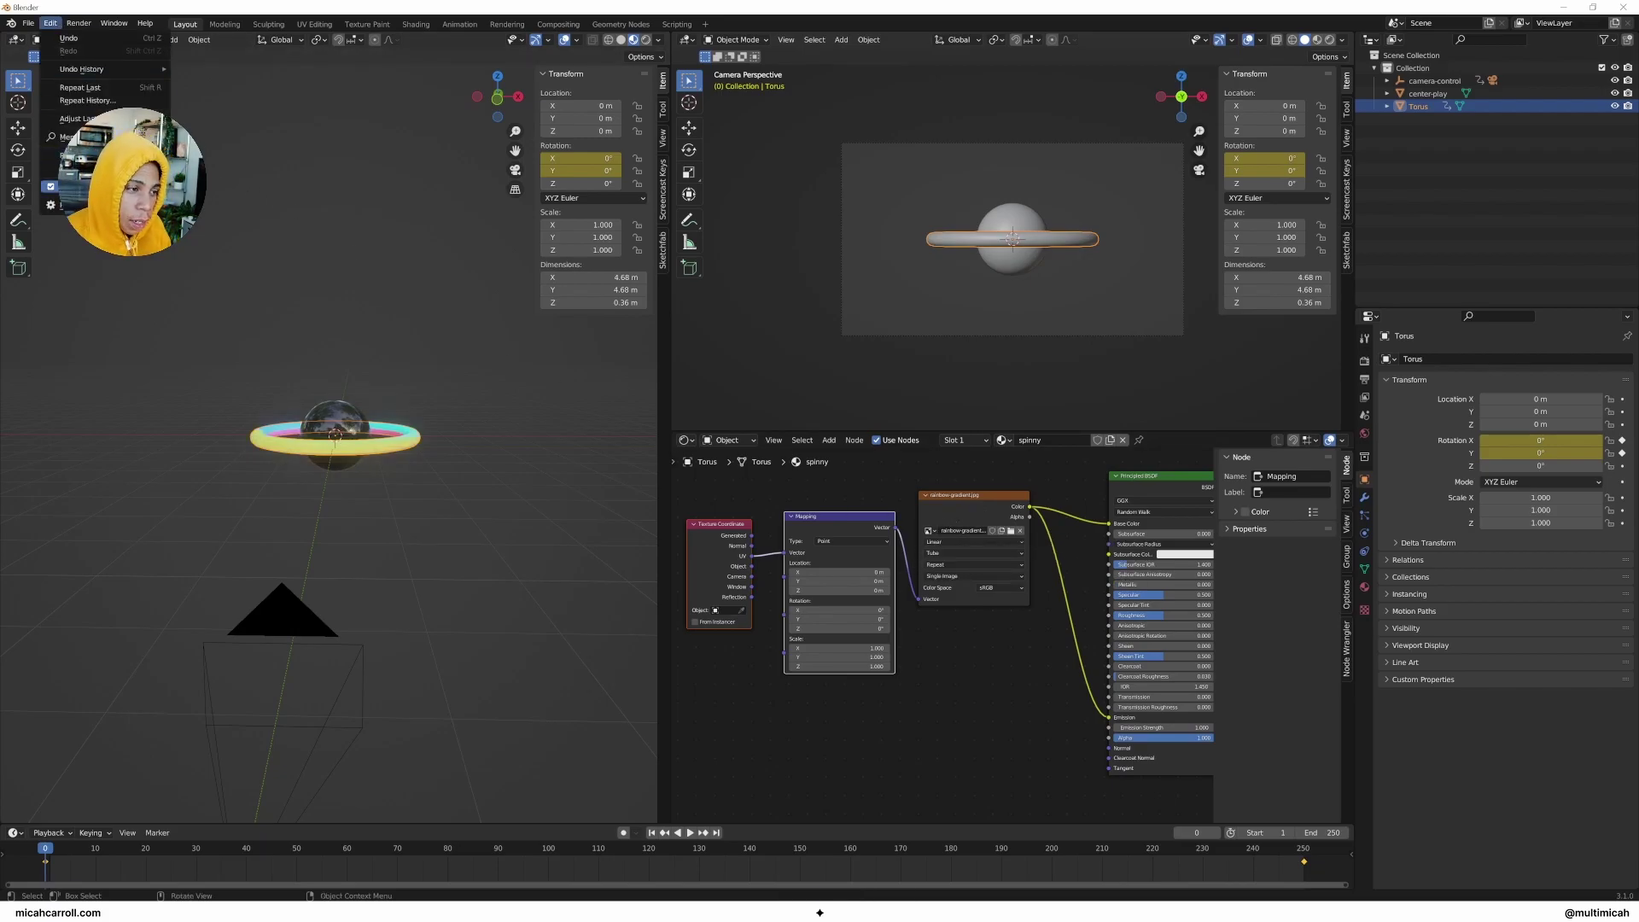
{"action": "left_click", "coordinate": [85, 205]}
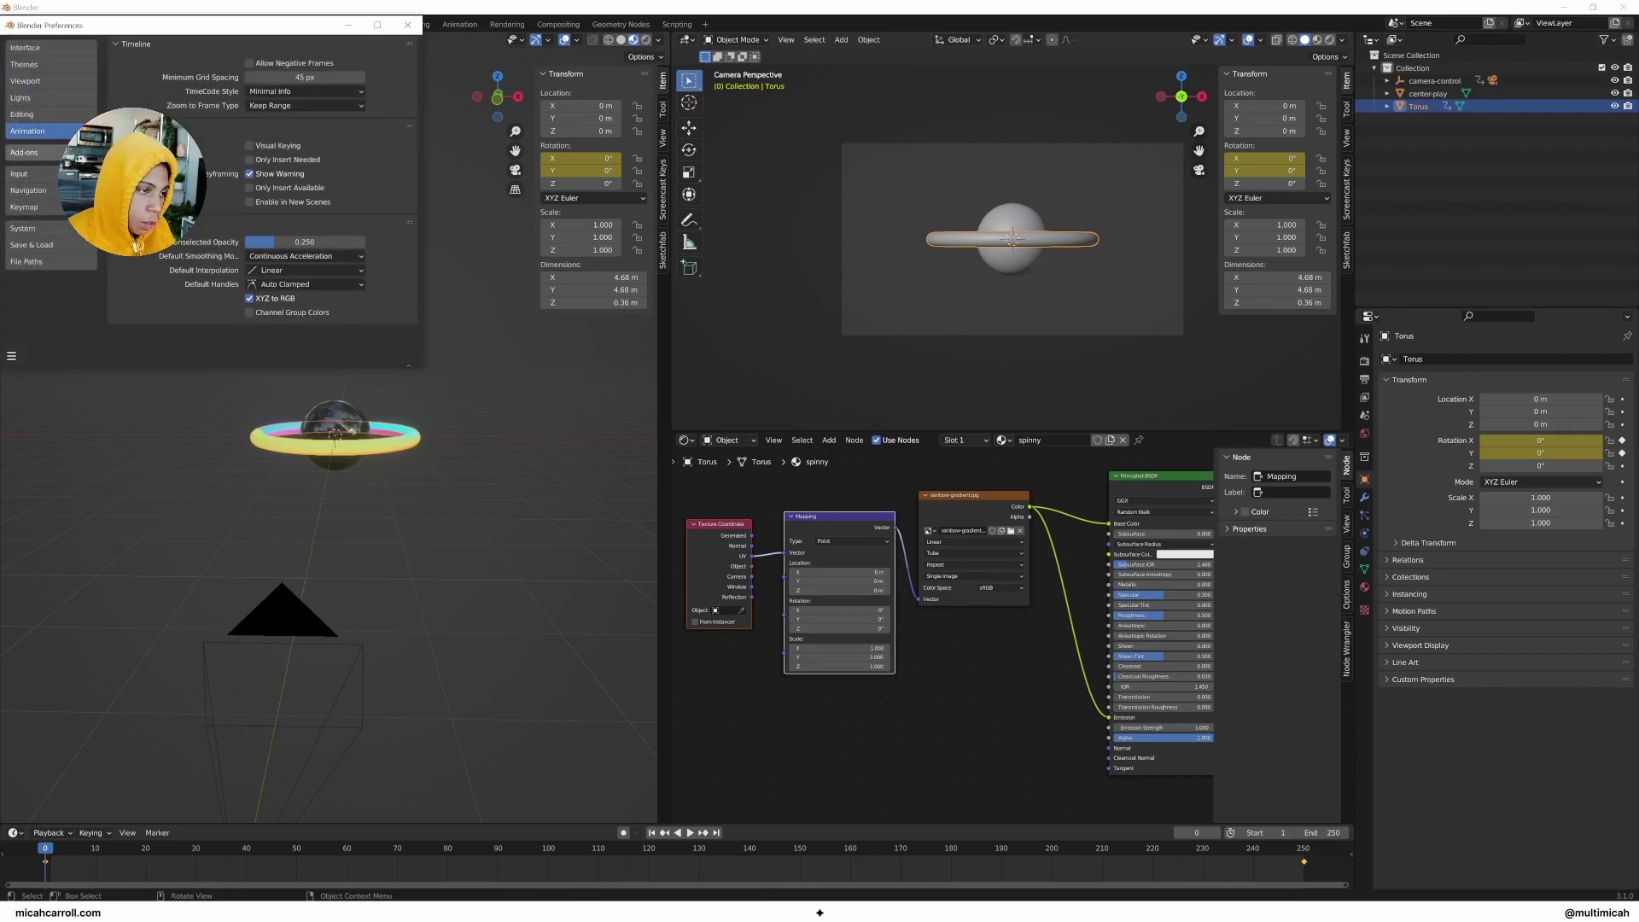
{"action": "left_click", "coordinate": [23, 151]}
{"action": "left_click", "coordinate": [359, 62]}
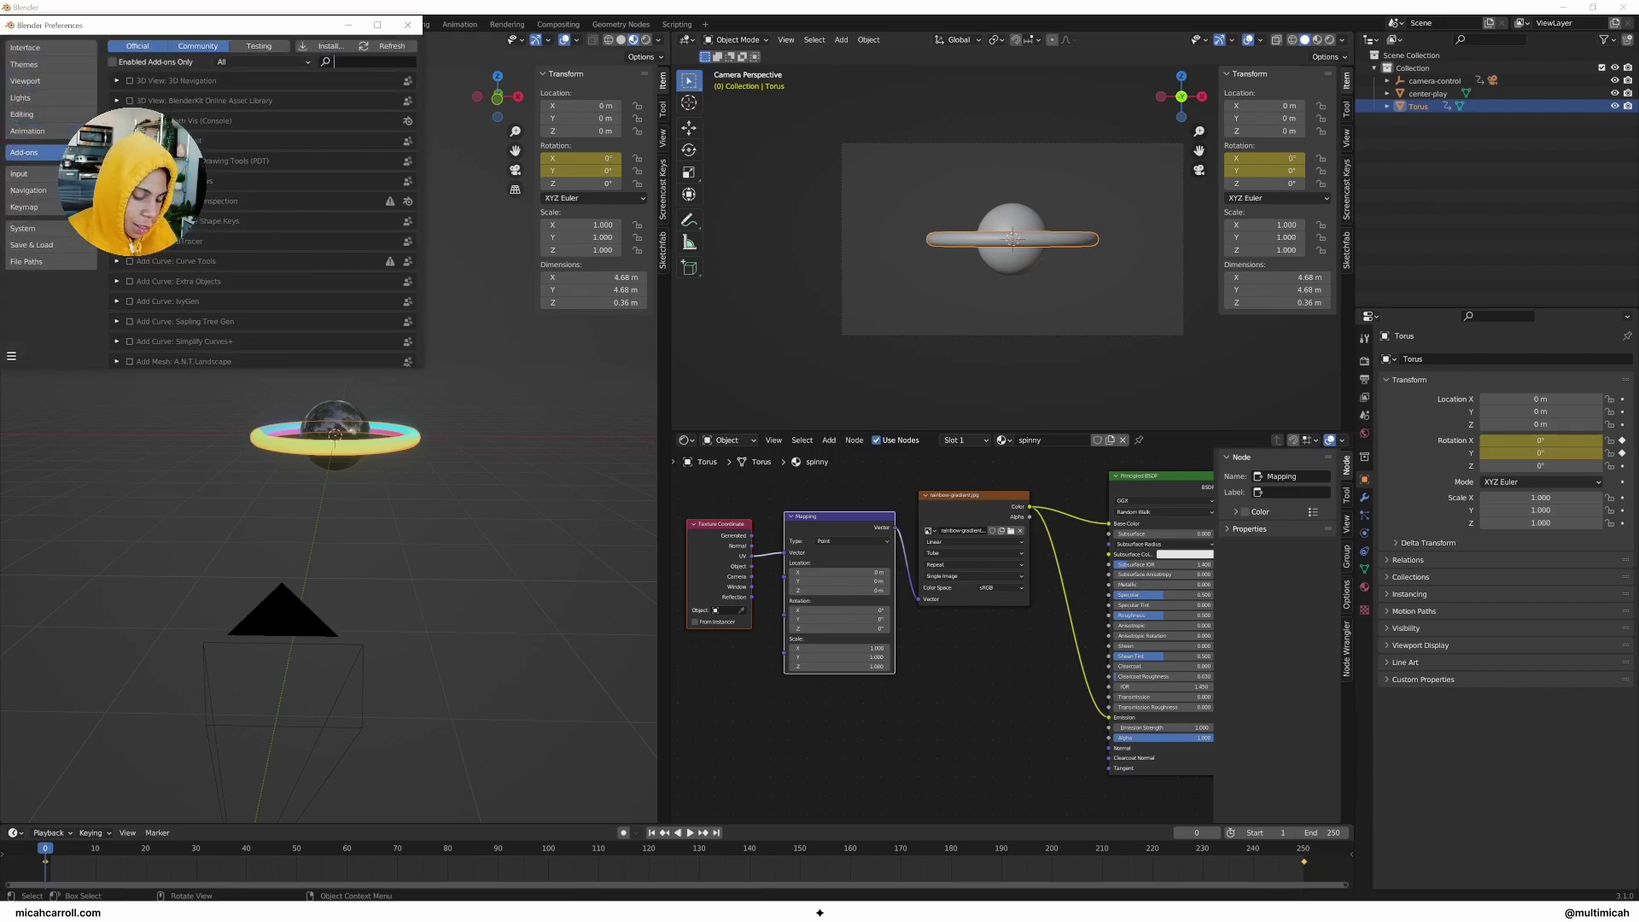
{"action": "type", "text": "node"}
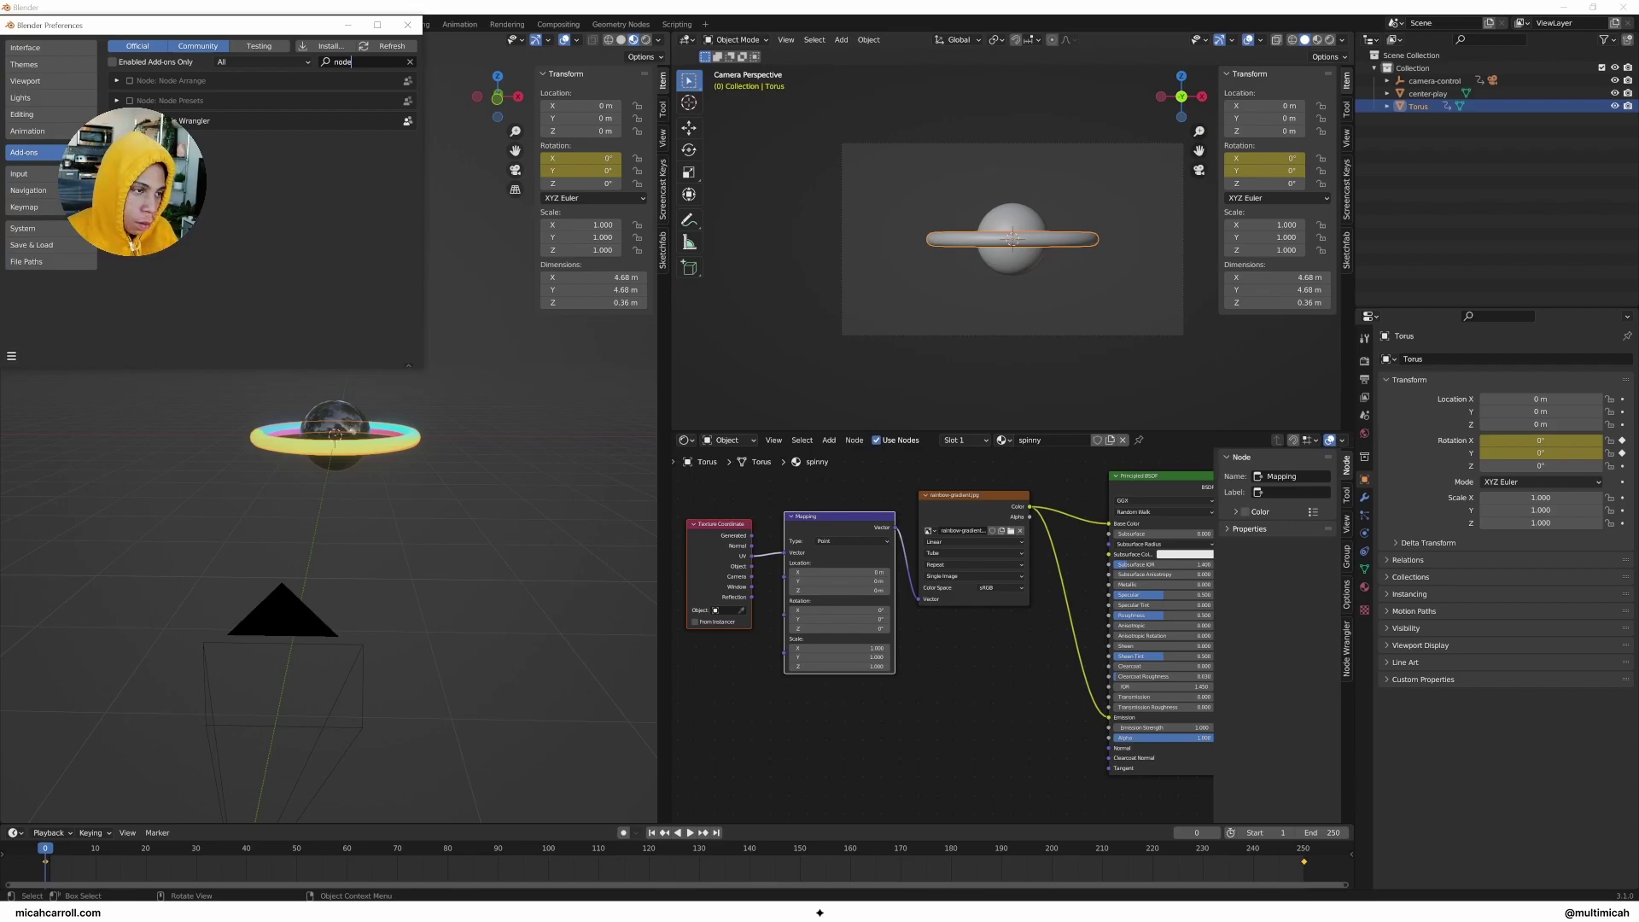
{"action": "left_click", "coordinate": [420, 27]}
{"action": "left_click", "coordinate": [787, 701]}
Step: Set the Mapping node's Y rotation to 90° and orbit to inspect the gradient on the ring
{"action": "scroll", "coordinate": [329, 550], "scroll_direction": "up", "scroll_amount": 3}
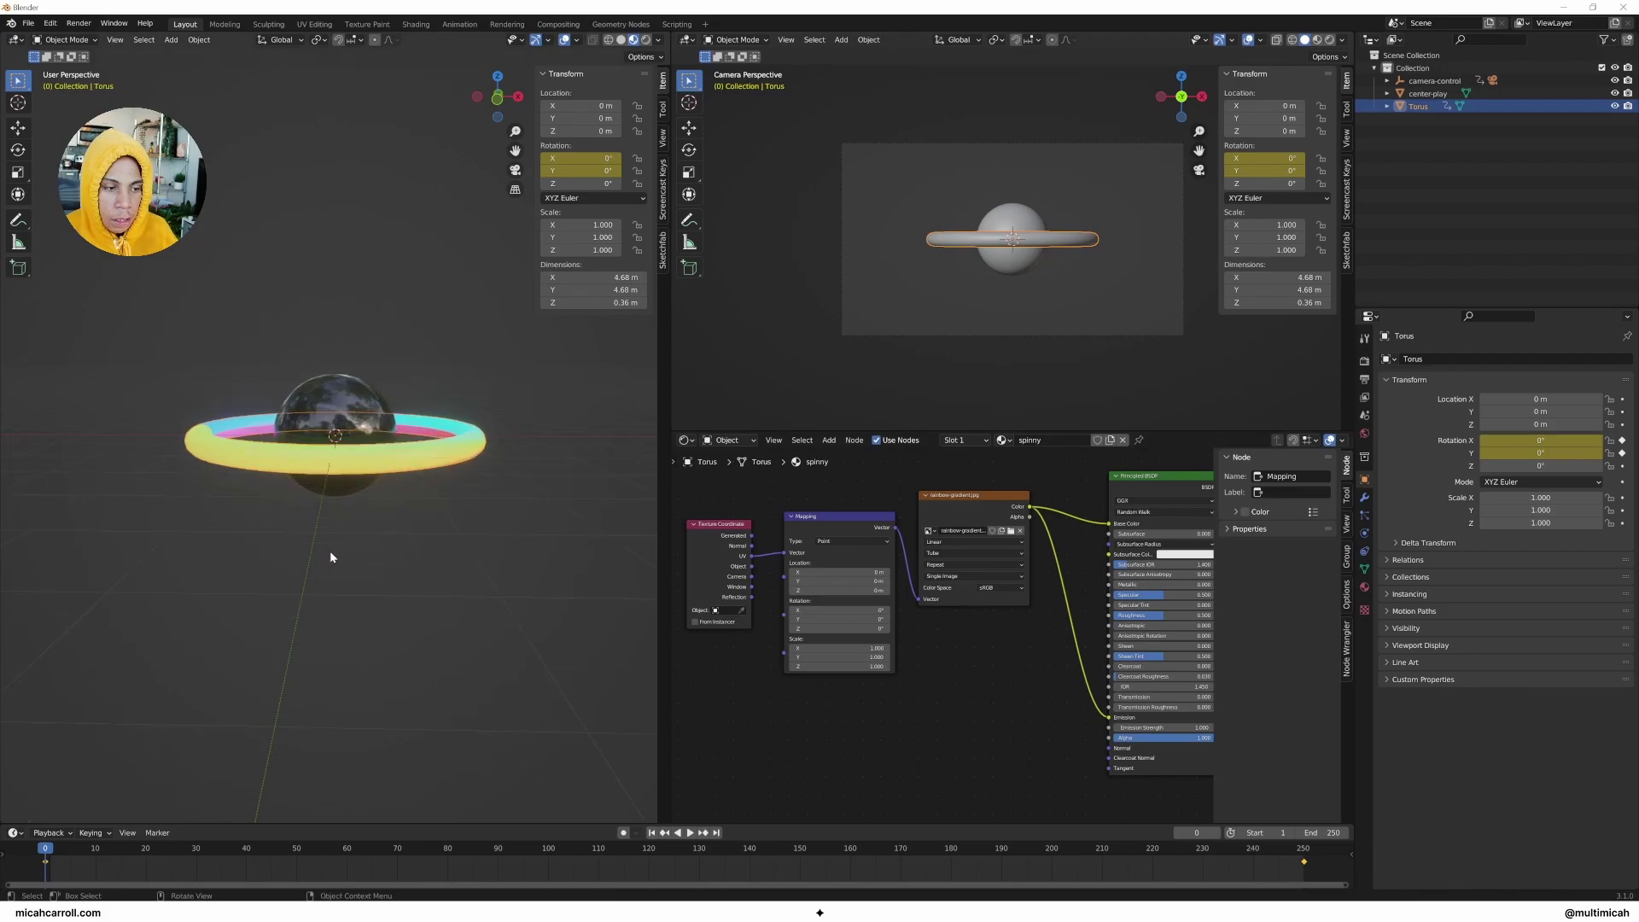
{"action": "middle_click_drag", "start_coordinate": [400, 555], "coordinate": [459, 587]}
{"action": "scroll", "coordinate": [311, 566], "scroll_direction": "up", "scroll_amount": 4}
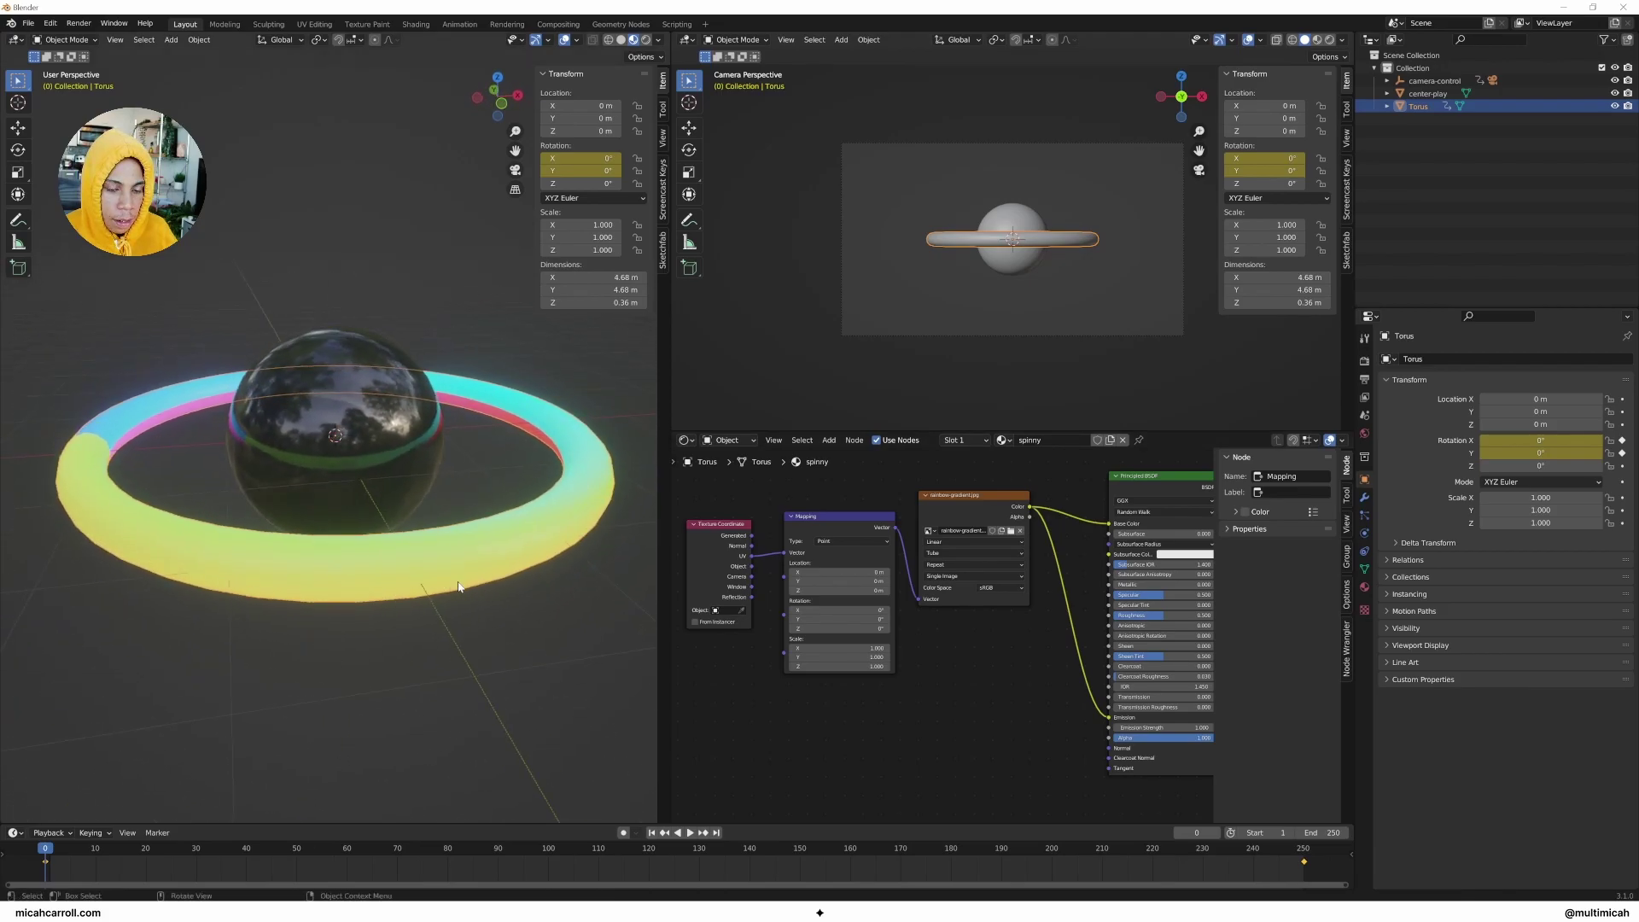
{"action": "left_click", "coordinate": [835, 619]}
{"action": "type", "text": "90"}
{"action": "key", "text": "Return"}
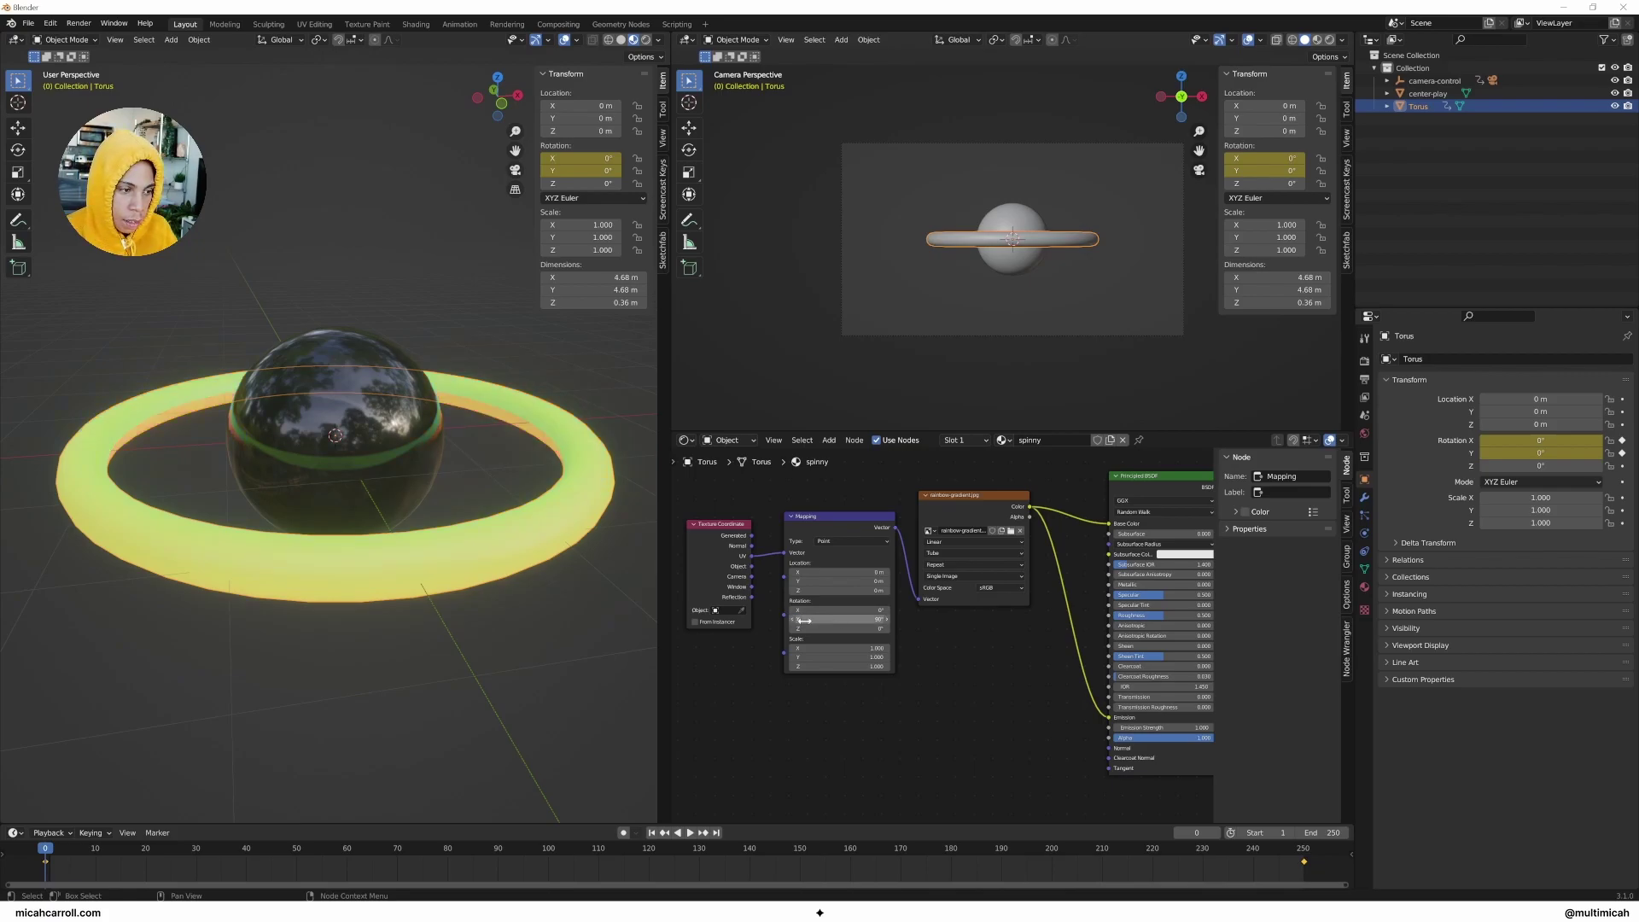
{"action": "middle_click_drag", "start_coordinate": [598, 602], "coordinate": [512, 619]}
Step: Try a -90° Y rotation, tweak it interactively, then reset it to 0° while orbiting
{"action": "left_click", "coordinate": [854, 620]}
{"action": "type", "text": "-90"}
{"action": "key", "text": "Return"}
{"action": "middle_click_drag", "start_coordinate": [367, 513], "coordinate": [344, 617]}
{"action": "left_click_drag", "start_coordinate": [854, 620], "coordinate": [888, 620]}
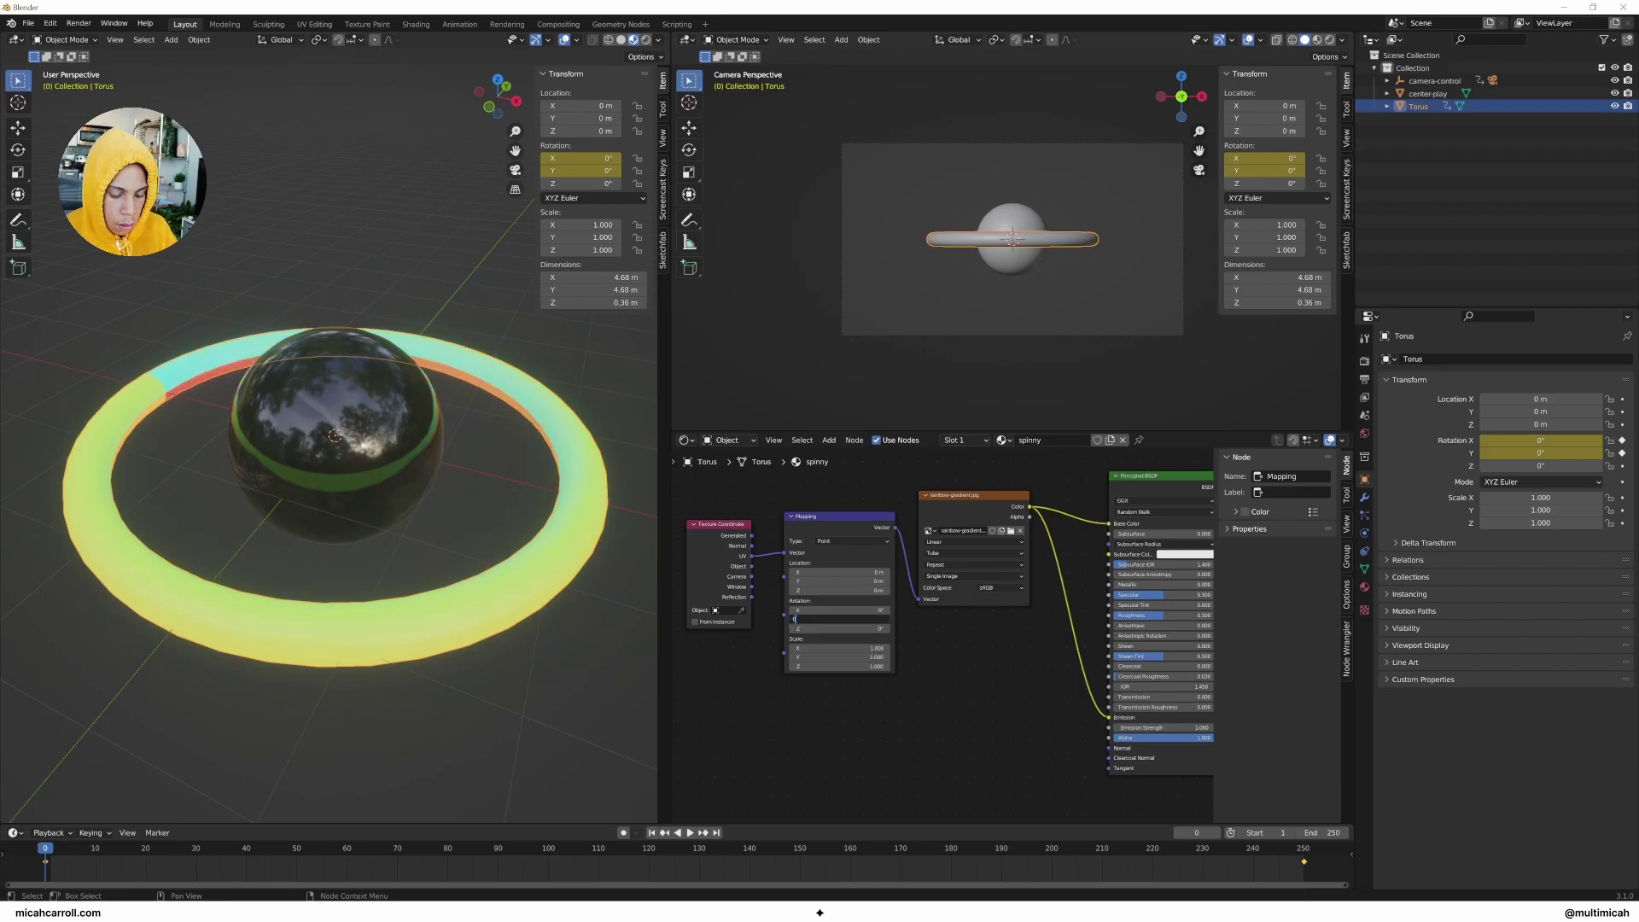
{"action": "key", "text": "BackSpace"}
{"action": "middle_click_drag", "start_coordinate": [512, 589], "coordinate": [478, 605]}
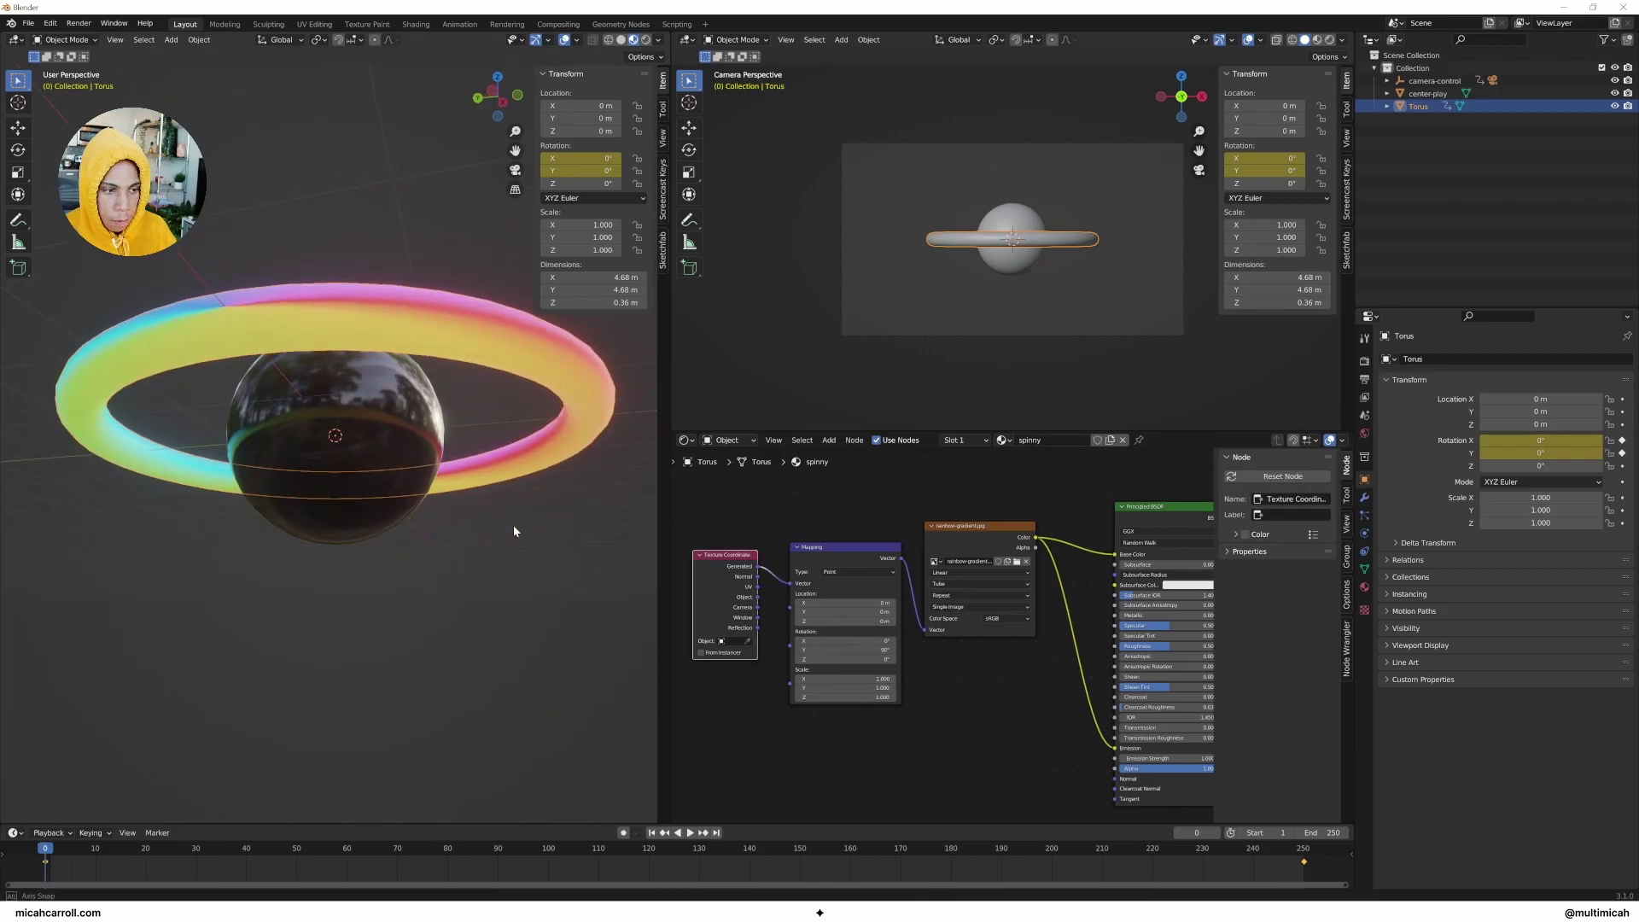
{"action": "middle_click_drag", "start_coordinate": [514, 525], "coordinate": [358, 555]}
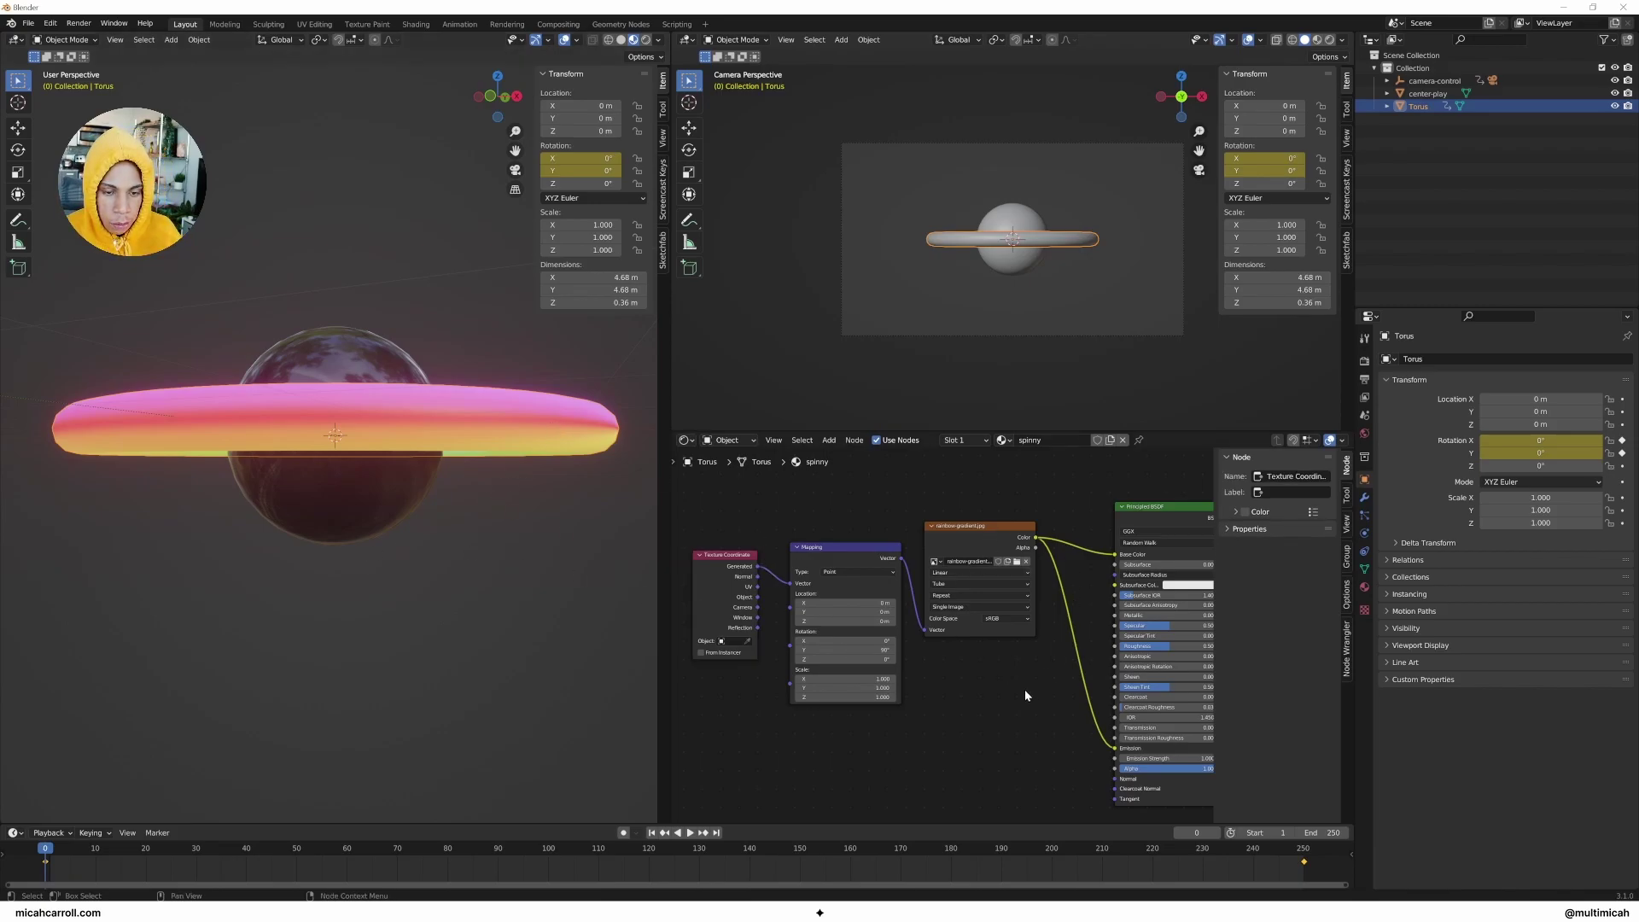
Step: Inspect the image texture, Mapping and Texture Coordinate nodes feeding the ring's material
{"action": "left_click", "coordinate": [987, 536]}
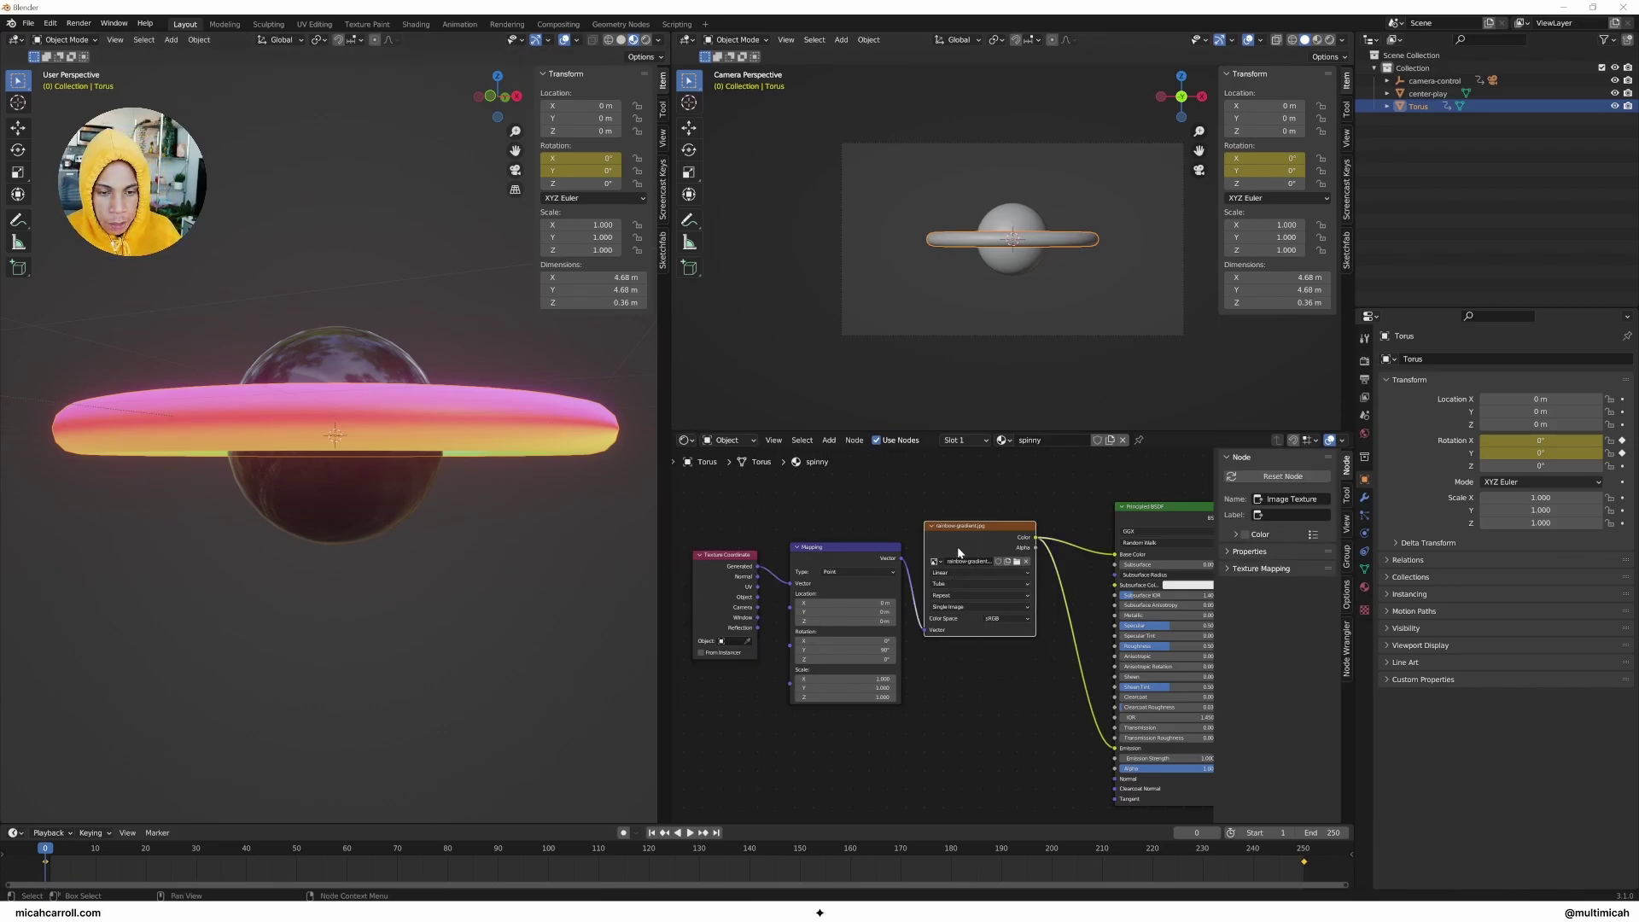
{"action": "scroll", "coordinate": [986, 579], "scroll_direction": "up", "scroll_amount": 3}
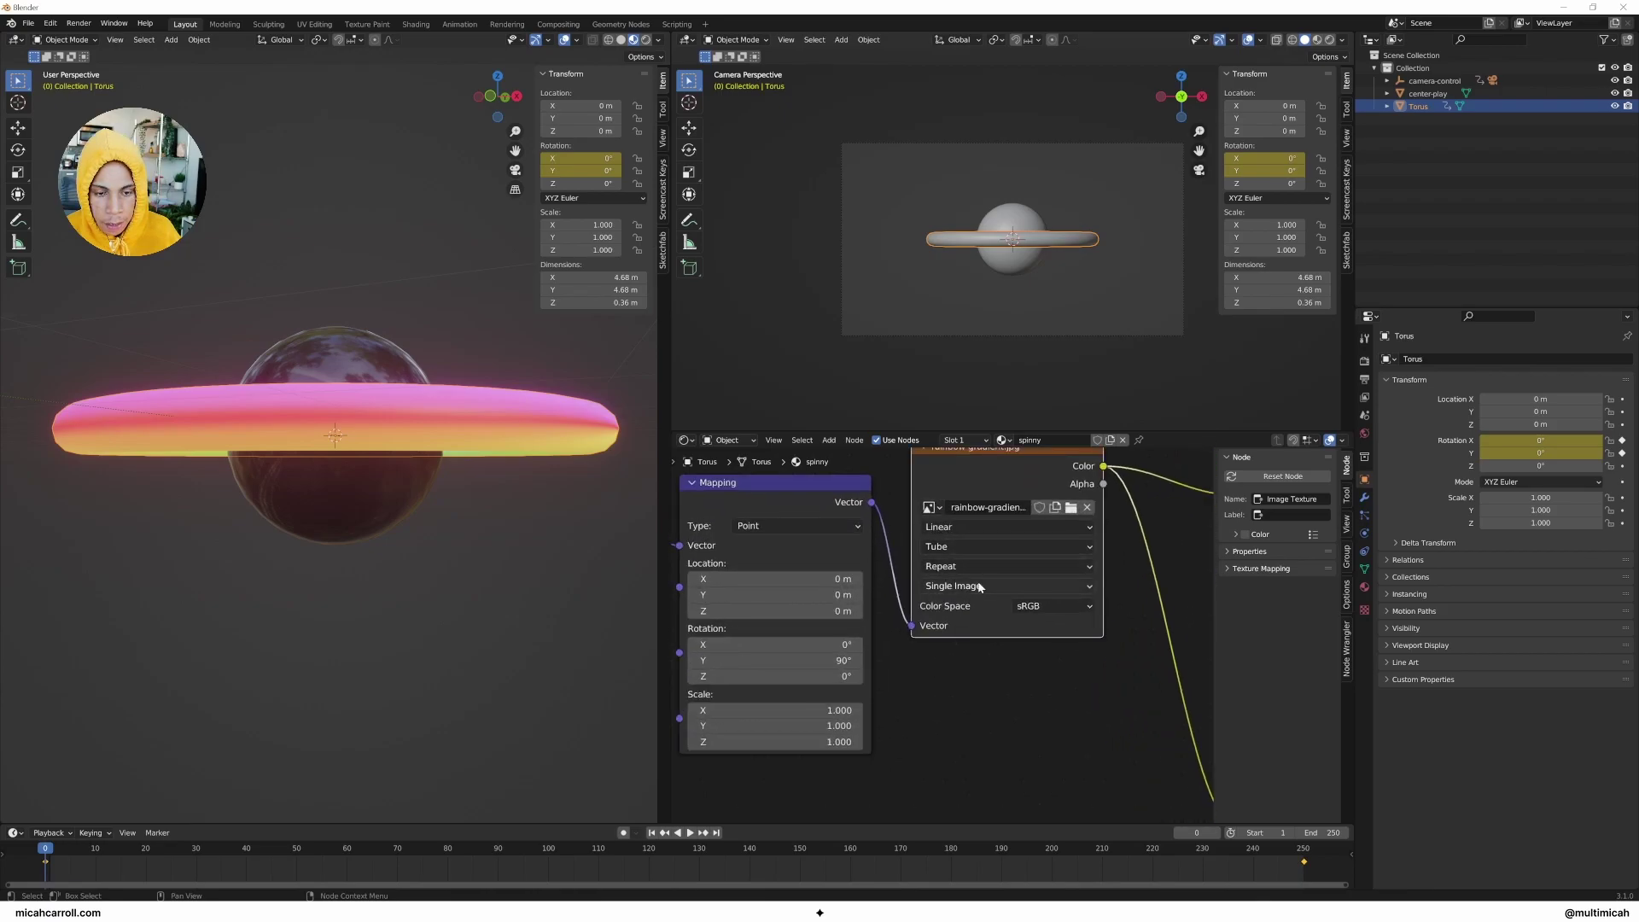
{"action": "middle_click_drag", "start_coordinate": [897, 727], "coordinate": [1075, 713]}
{"action": "middle_click_drag", "start_coordinate": [792, 643], "coordinate": [830, 597]}
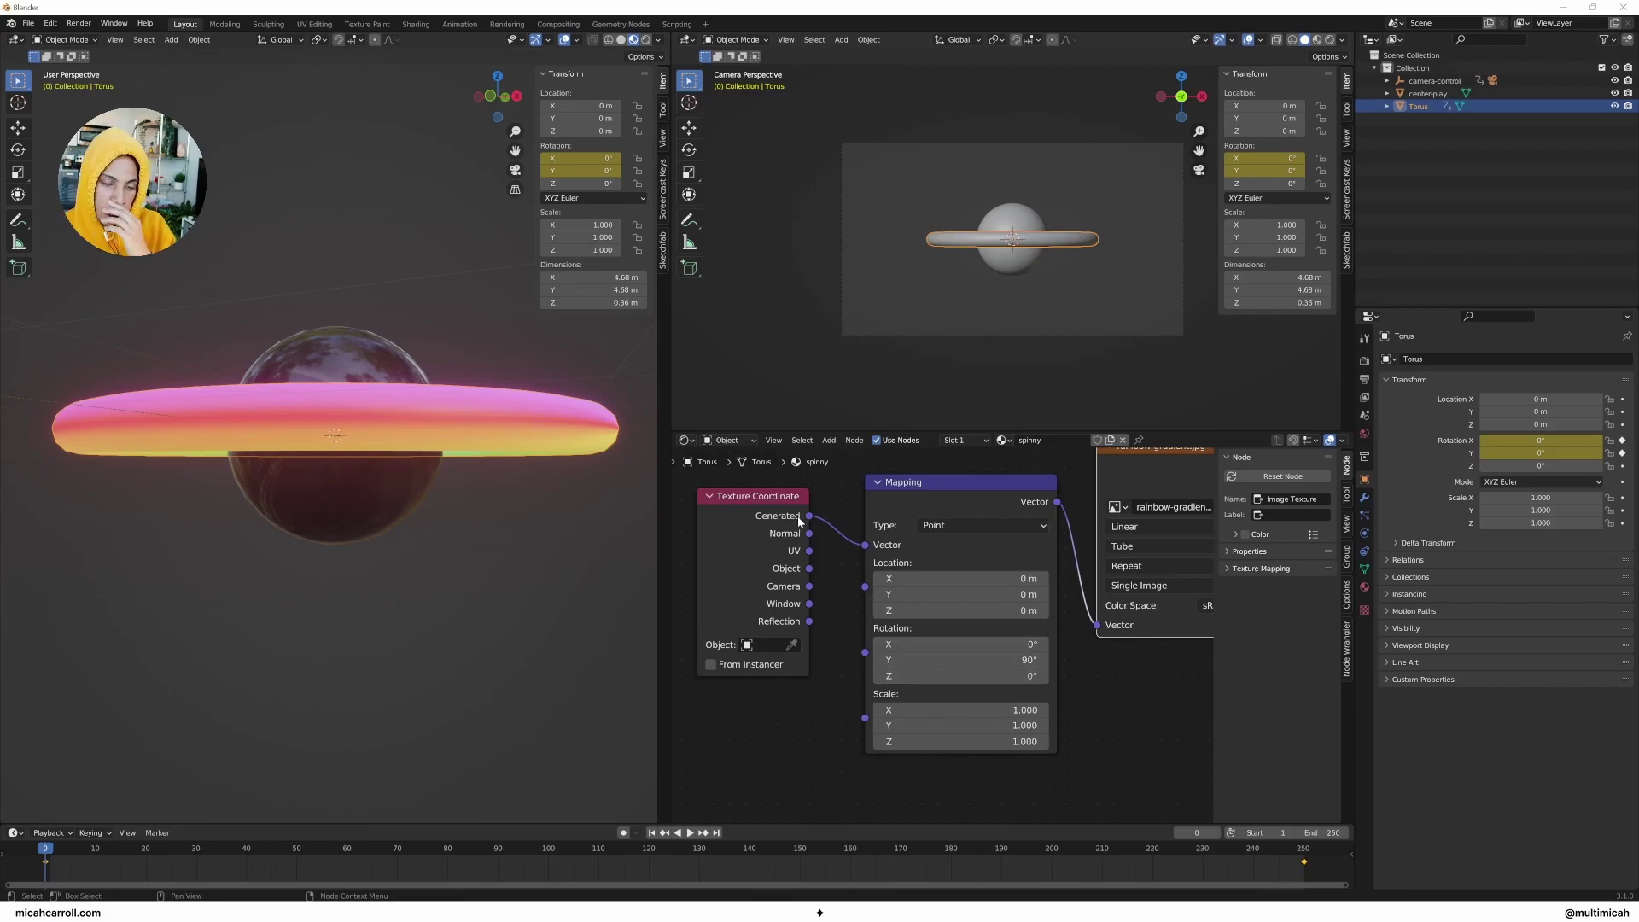
{"action": "middle_click_drag", "start_coordinate": [513, 567], "coordinate": [360, 629]}
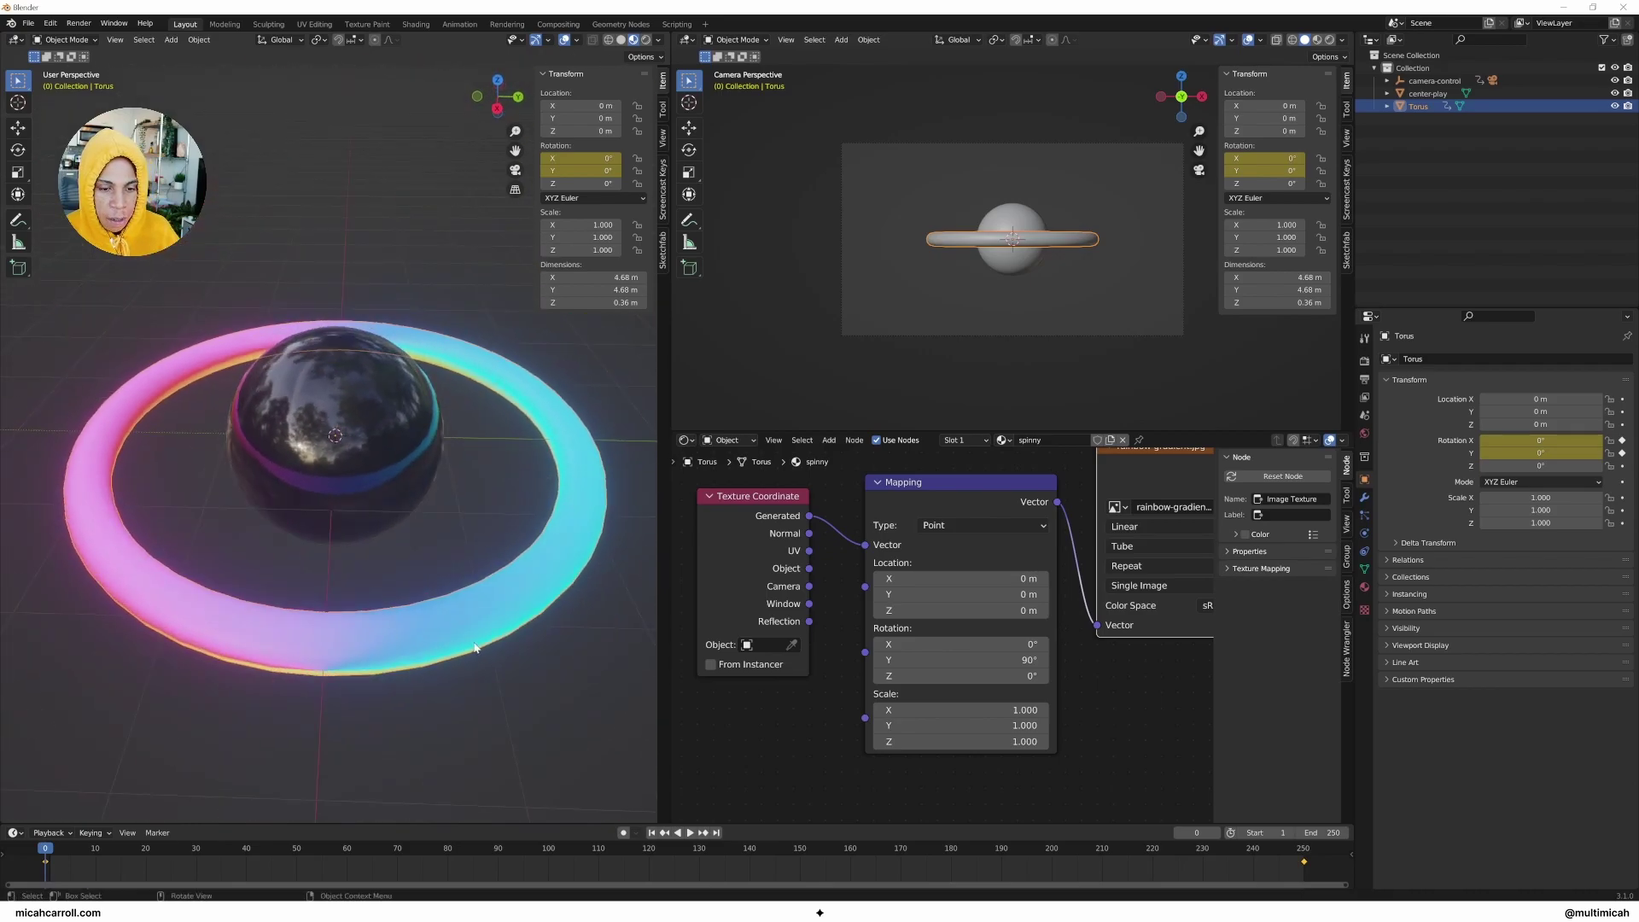
Step: Start animation playback and switch the camera view to material preview
{"action": "key", "text": "alt+Tab"}
{"action": "left_click", "coordinate": [352, 280]}
{"action": "middle_click_drag", "start_coordinate": [352, 280], "coordinate": [308, 326]}
{"action": "key", "text": "space"}
{"action": "key", "text": "z"}
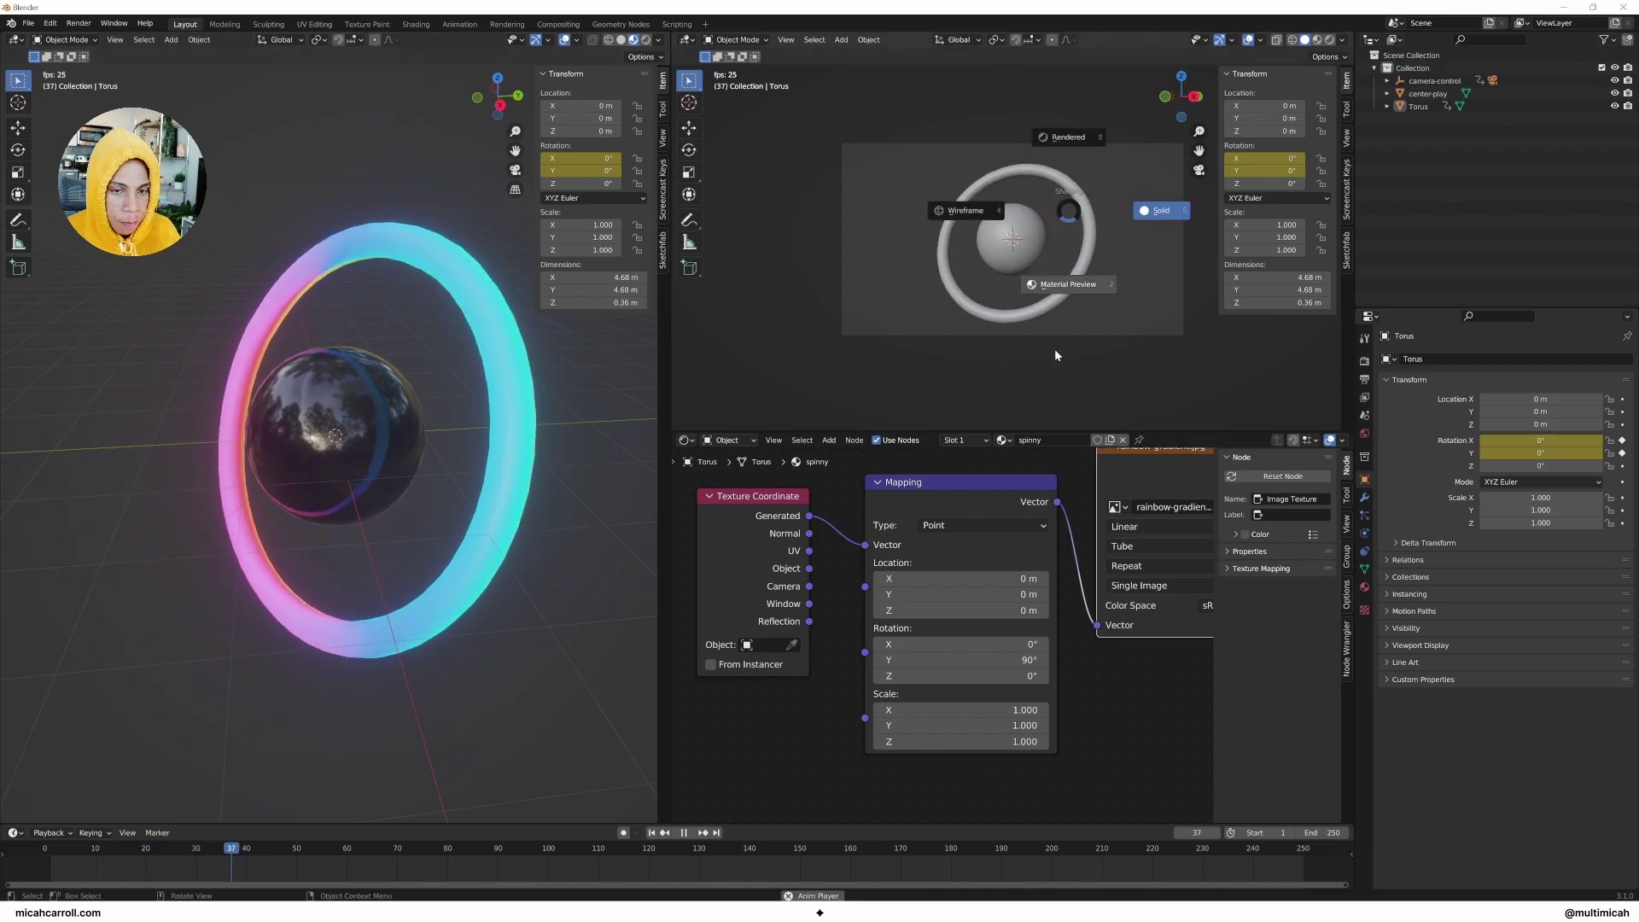
{"action": "left_click", "coordinate": [1053, 359]}
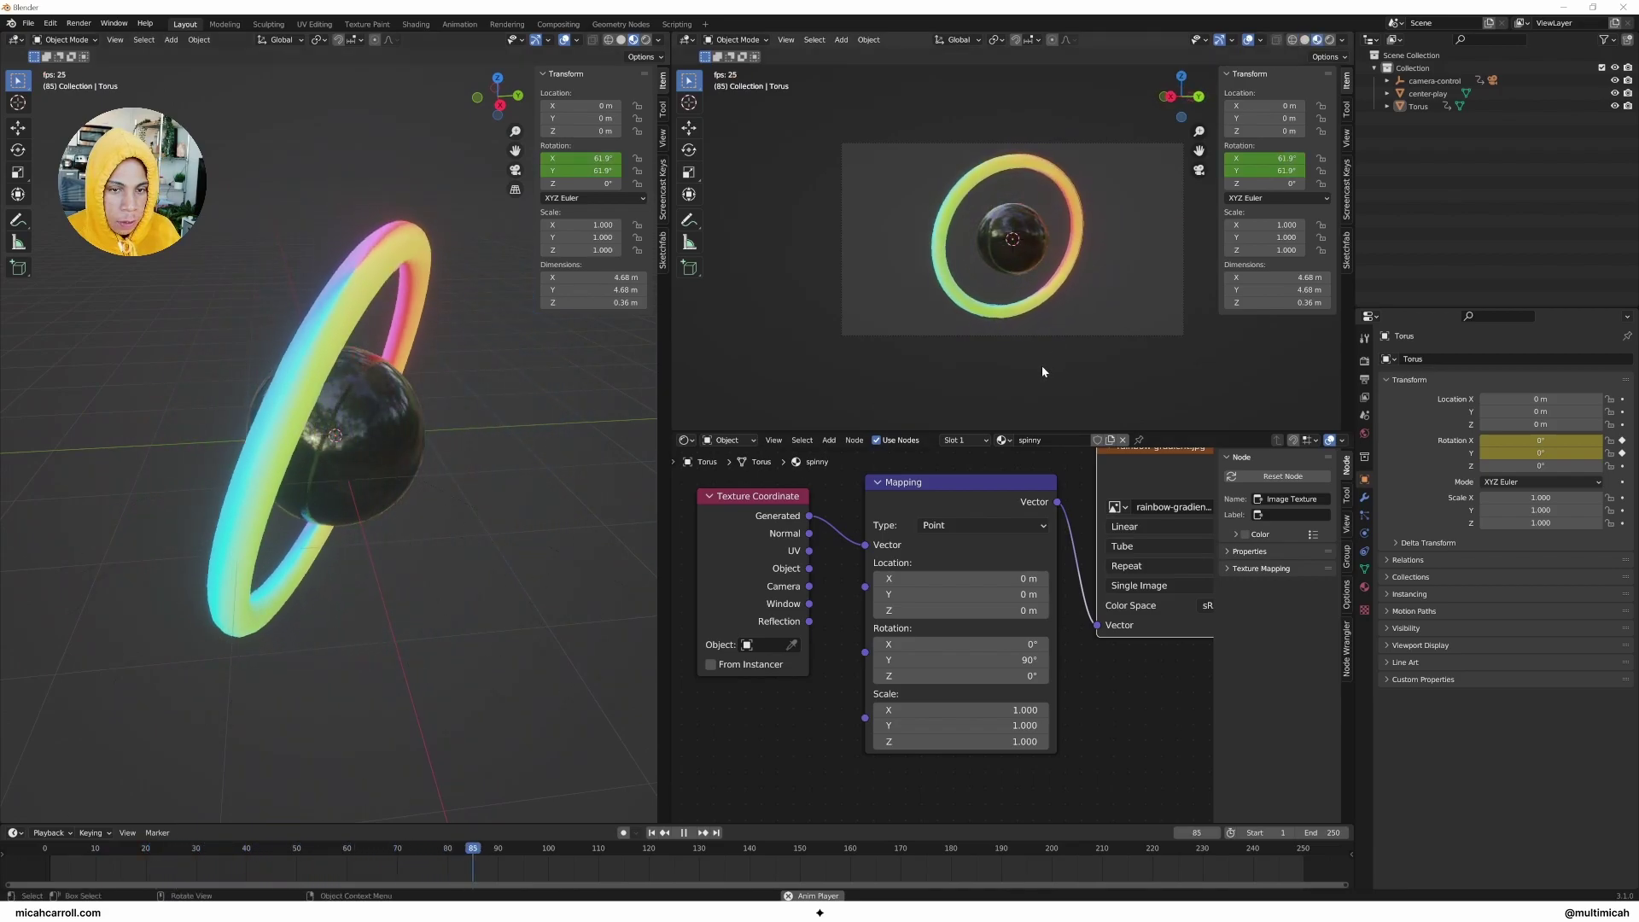
Step: Set the torus material's Emission Strength to 10 for a bright glow
{"action": "left_click", "coordinate": [553, 555]}
{"action": "scroll", "coordinate": [1047, 638], "scroll_direction": "down", "scroll_amount": 3}
{"action": "middle_click_drag", "start_coordinate": [1046, 639], "coordinate": [950, 690]}
{"action": "scroll", "coordinate": [960, 736], "scroll_direction": "up", "scroll_amount": 1}
{"action": "double_click", "coordinate": [954, 724]}
{"action": "type", "text": "10"}
{"action": "key", "text": "Return"}
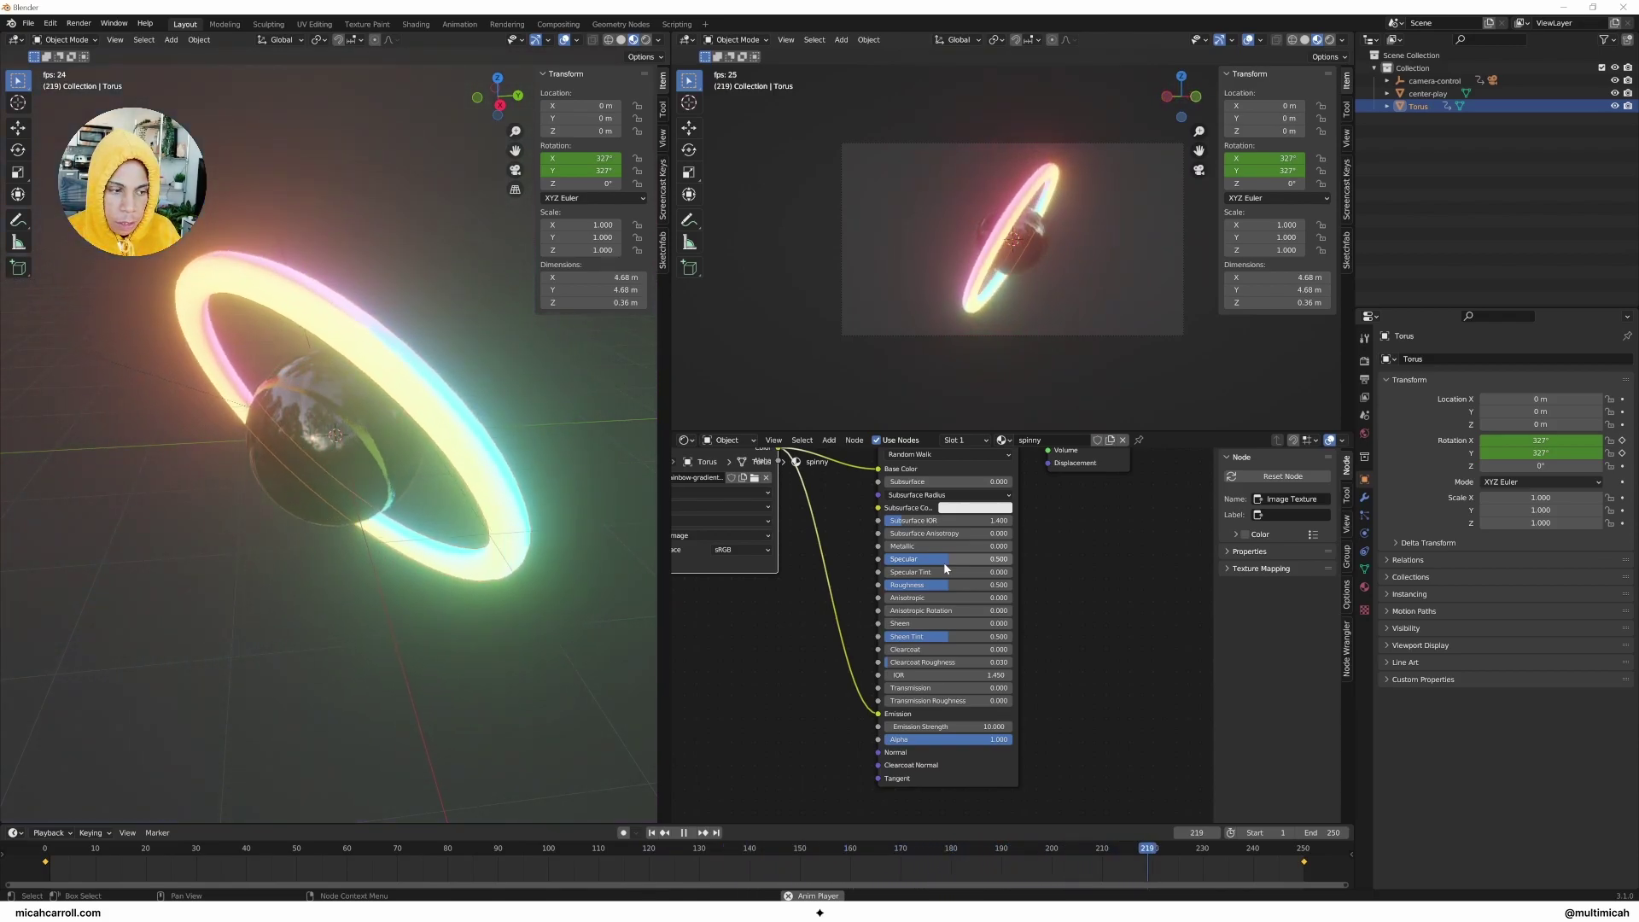
Step: Make the center-sphere material fully metallic with Roughness about 0.26
{"action": "left_click", "coordinate": [362, 376]}
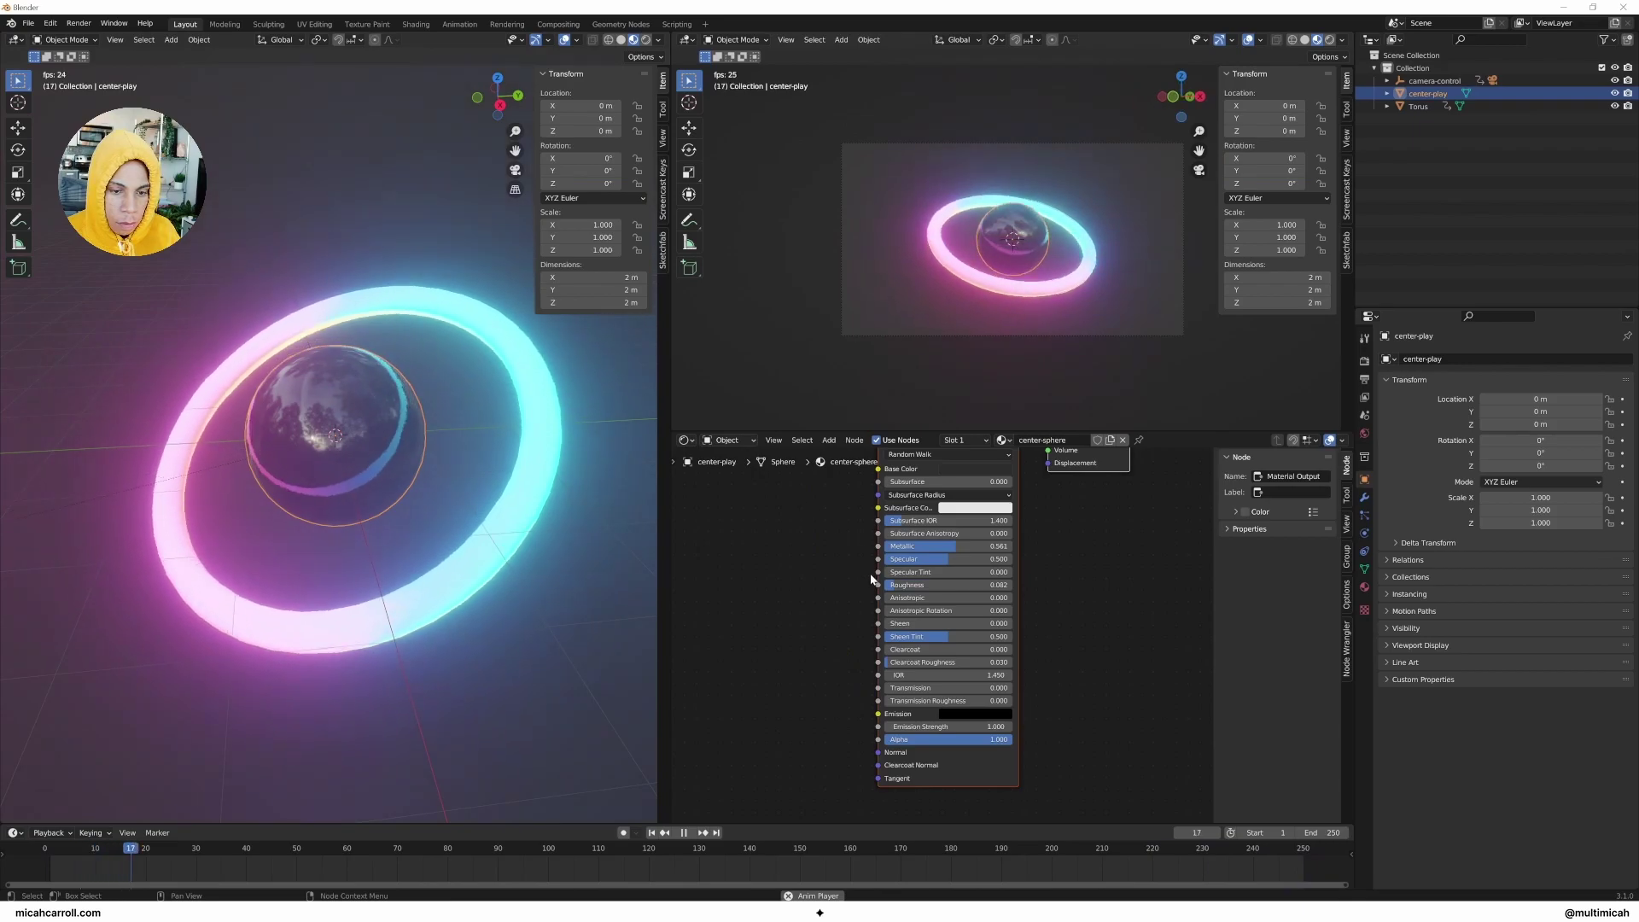
{"action": "left_click_drag", "start_coordinate": [944, 547], "coordinate": [1013, 546]}
{"action": "left_click_drag", "start_coordinate": [940, 585], "coordinate": [960, 585]}
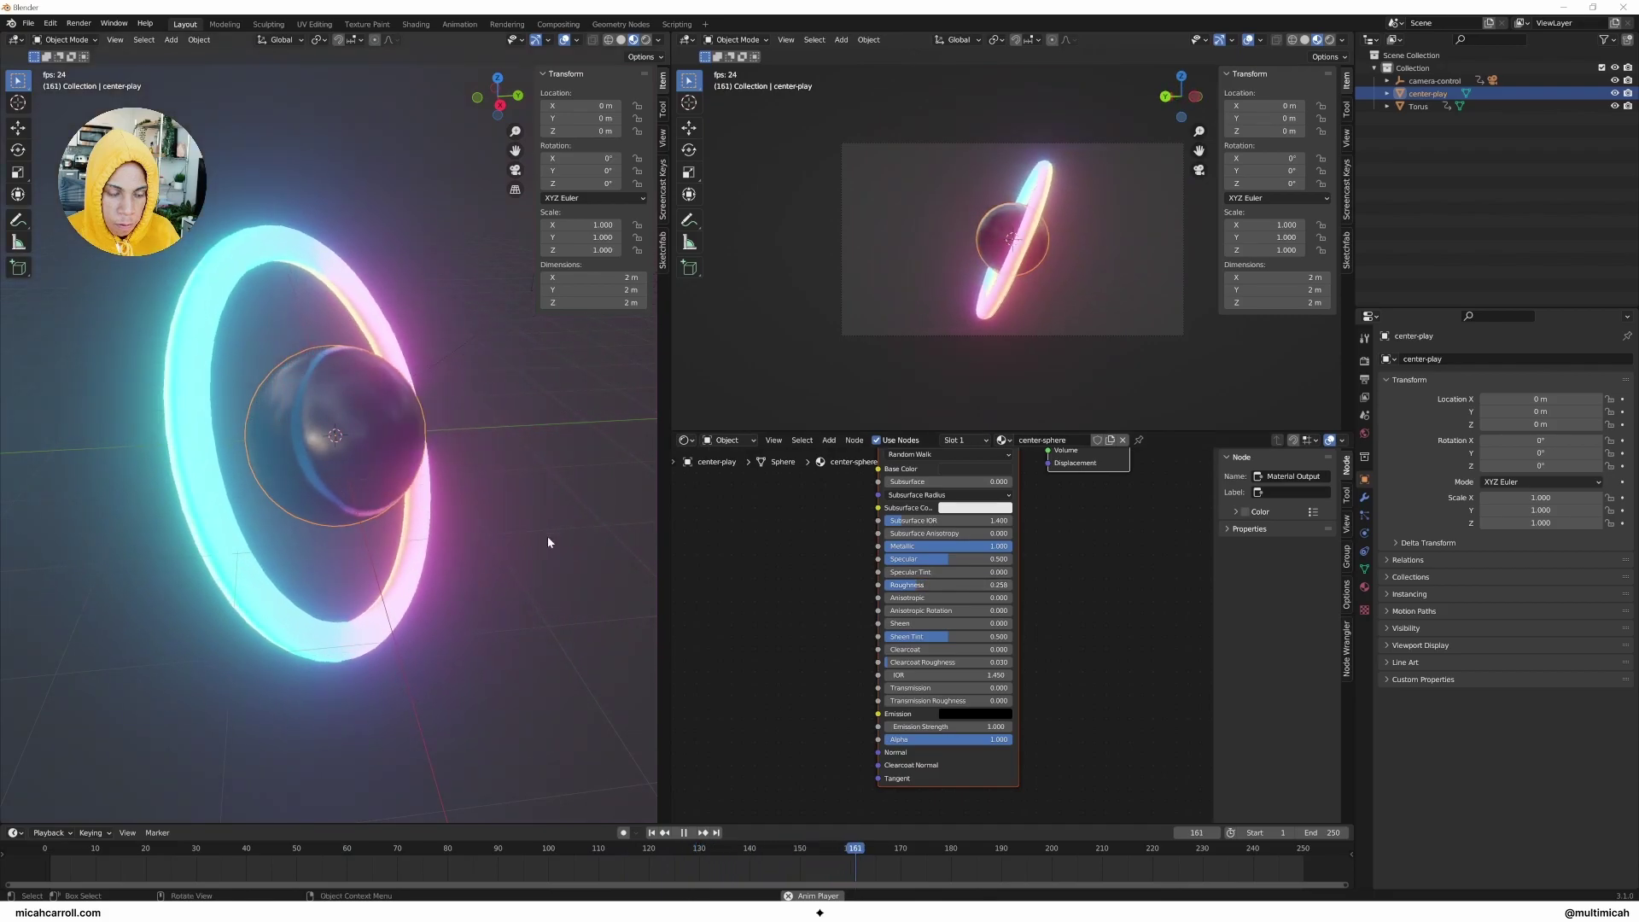
{"action": "scroll", "coordinate": [537, 534], "scroll_direction": "down", "scroll_amount": 6}
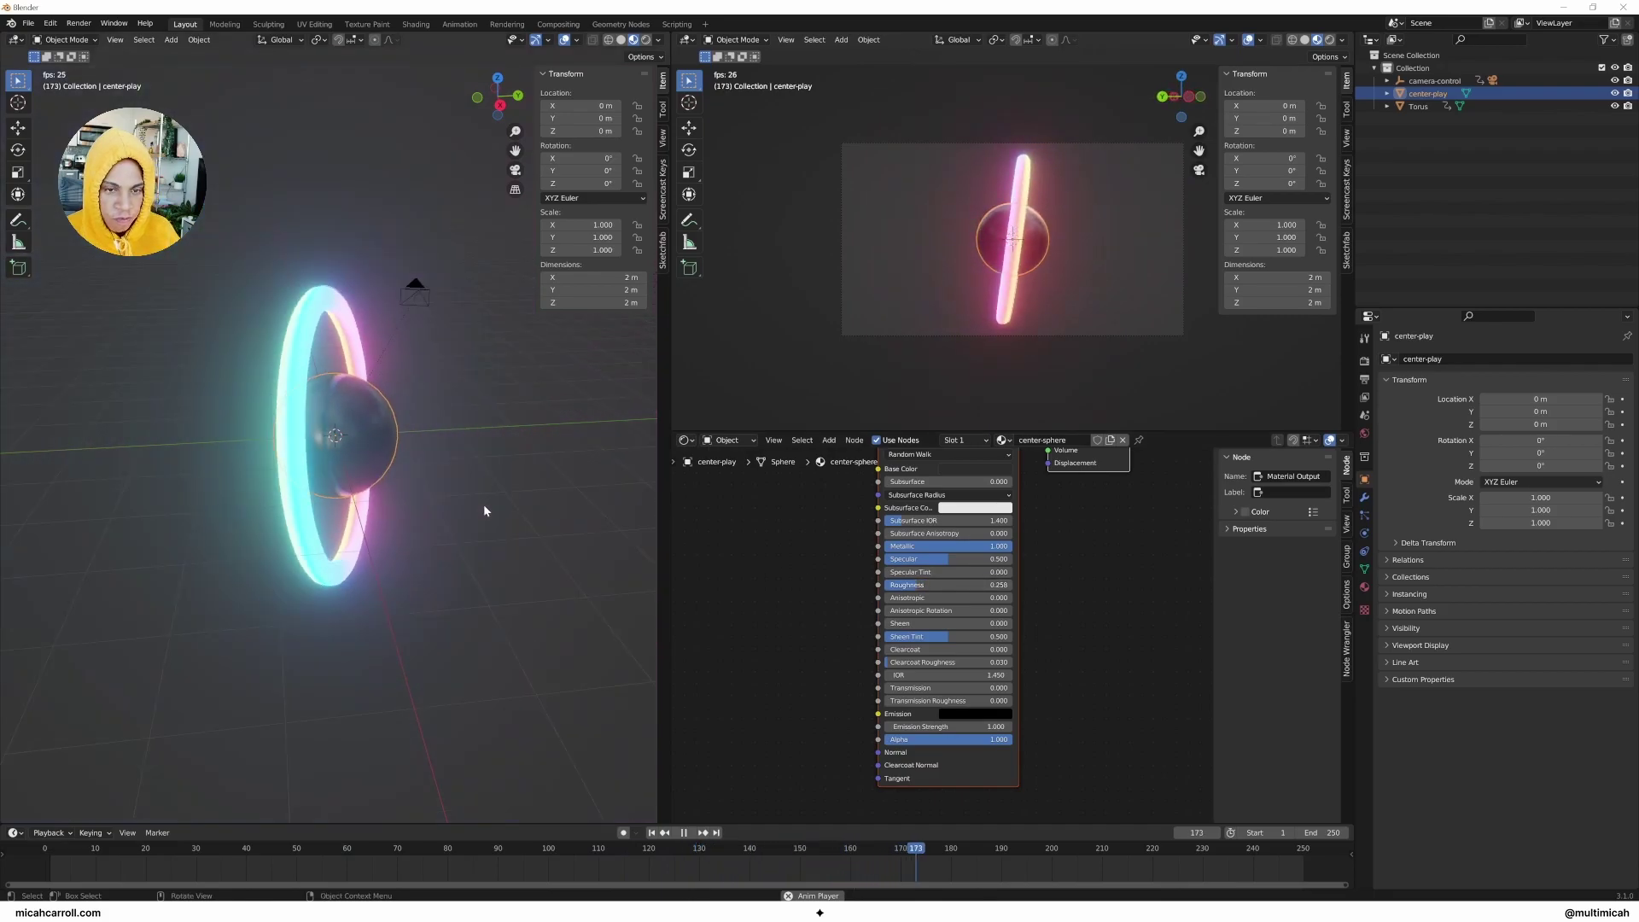
Step: Stop playback and return the playhead to frame 0
{"action": "left_click", "coordinate": [552, 516]}
{"action": "middle_click_drag", "start_coordinate": [551, 516], "coordinate": [526, 469]}
{"action": "key", "text": "space"}
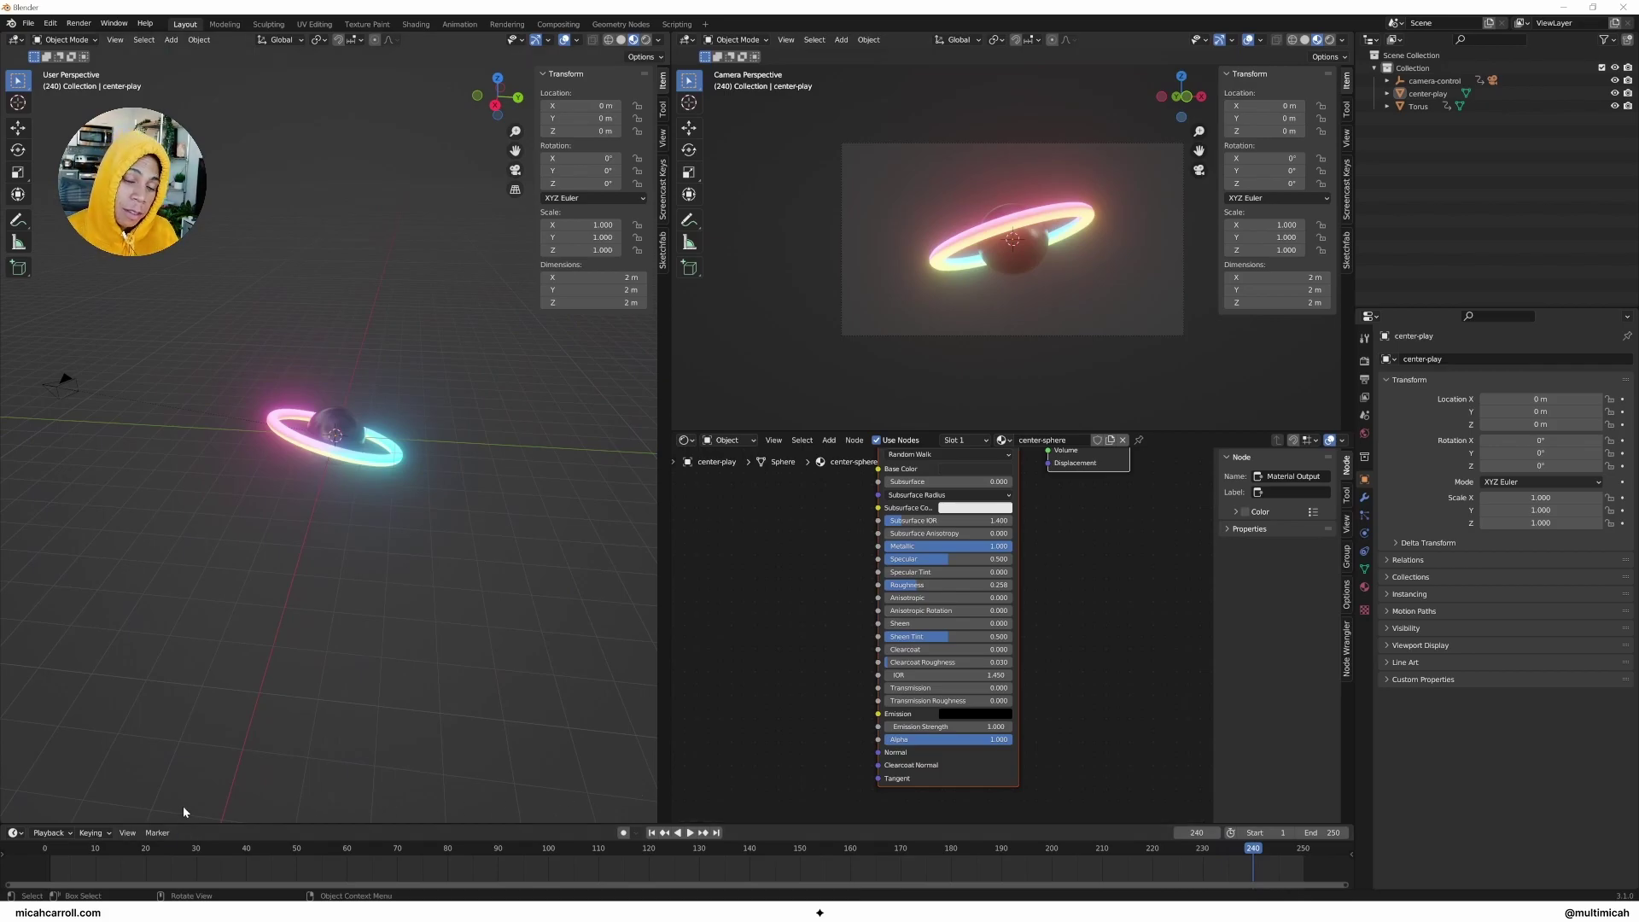
{"action": "key", "text": "space"}
{"action": "left_click", "coordinate": [46, 849]}
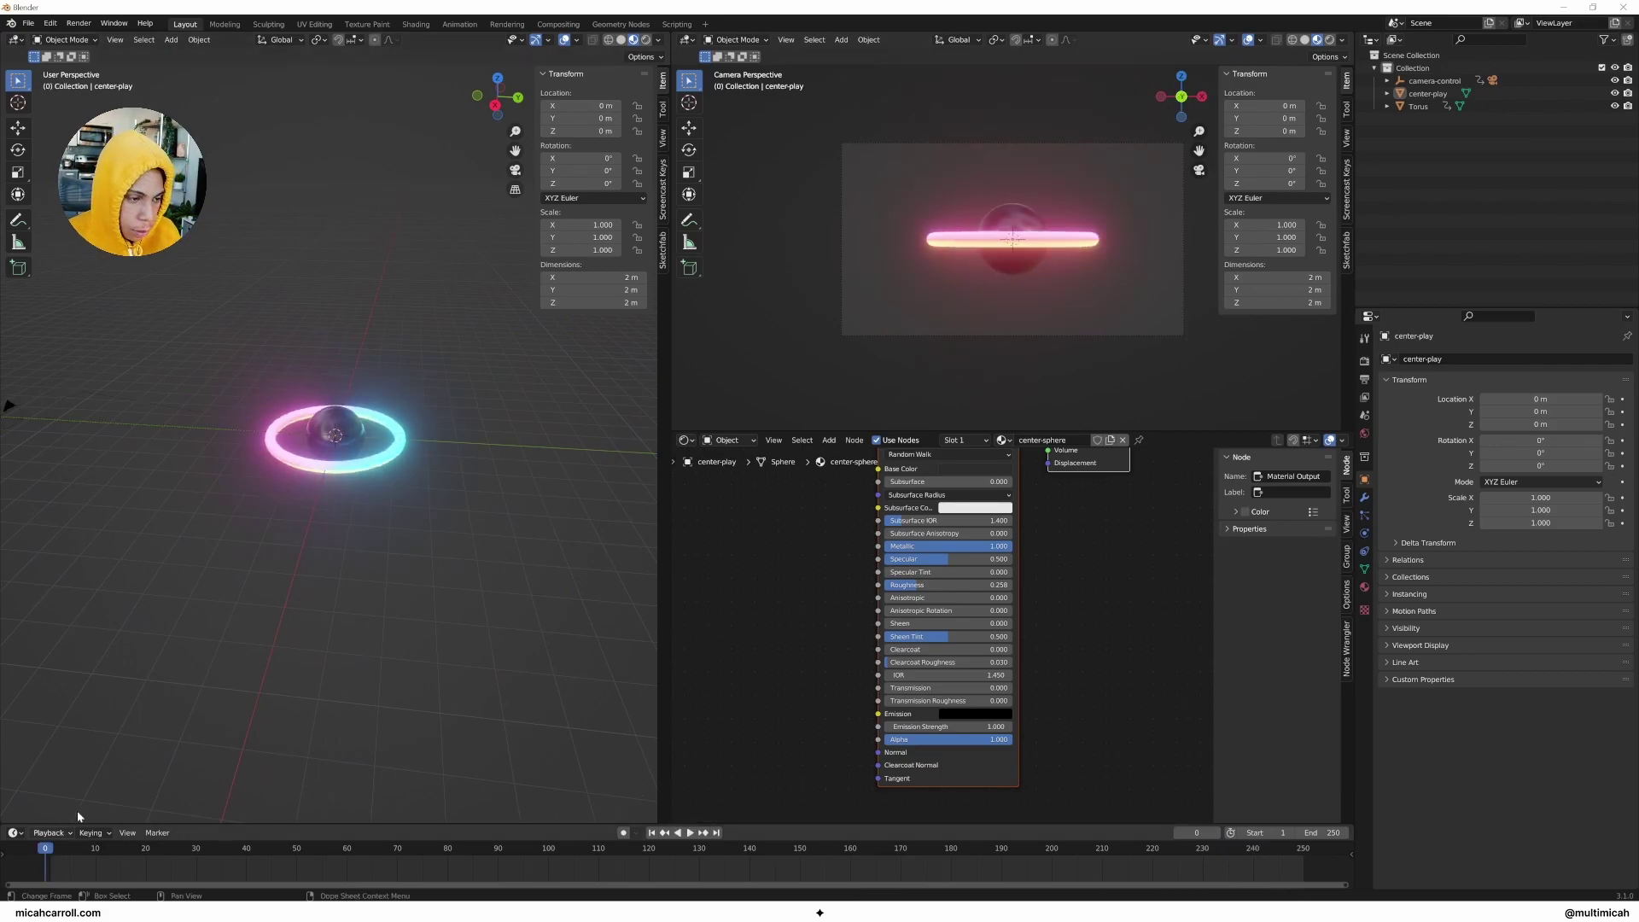
{"action": "middle_click_drag", "start_coordinate": [278, 557], "coordinate": [316, 541]}
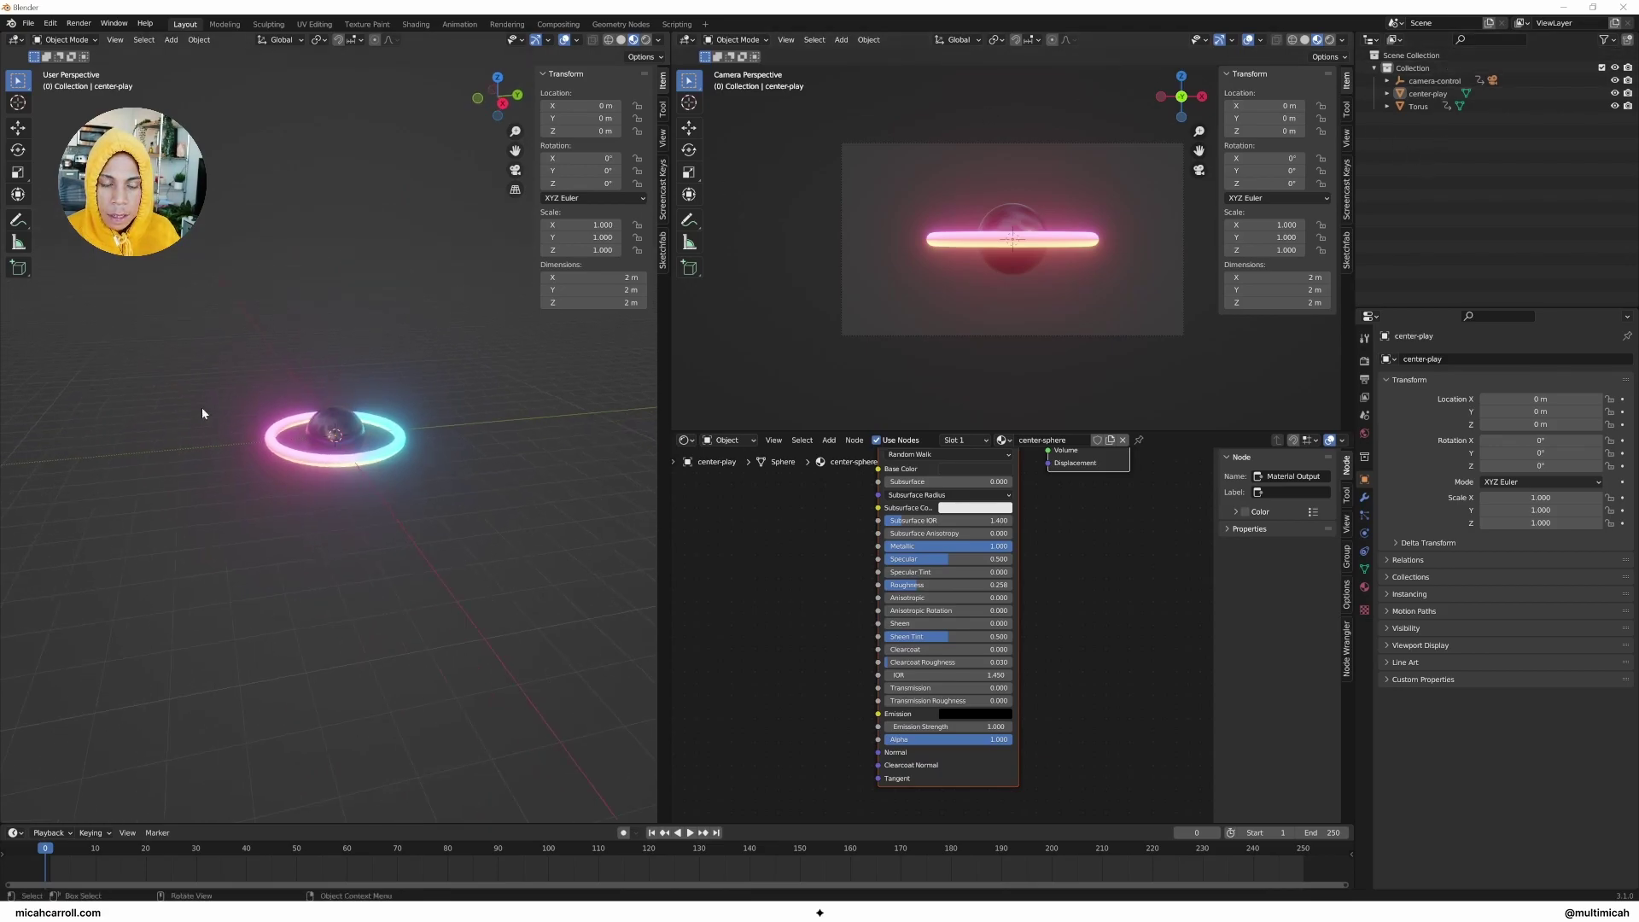
Step: Add a UV sphere at the scene centre and scale it to 3.129 around the ring
{"action": "key", "text": "shift+a"}
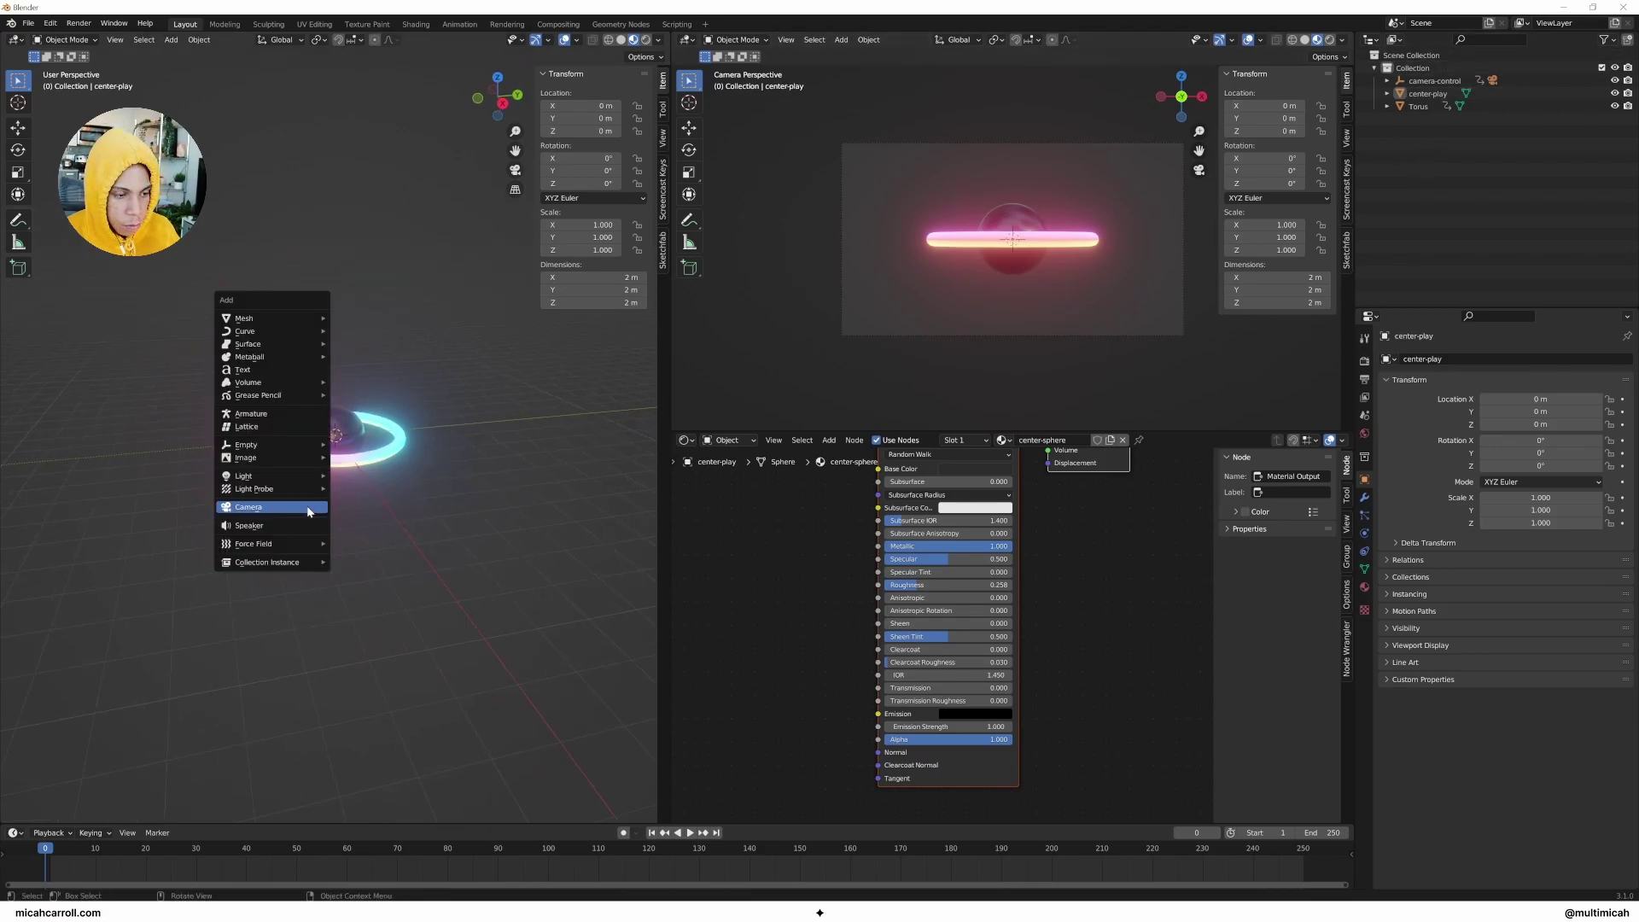
{"action": "mouse_move", "coordinate": [305, 316]}
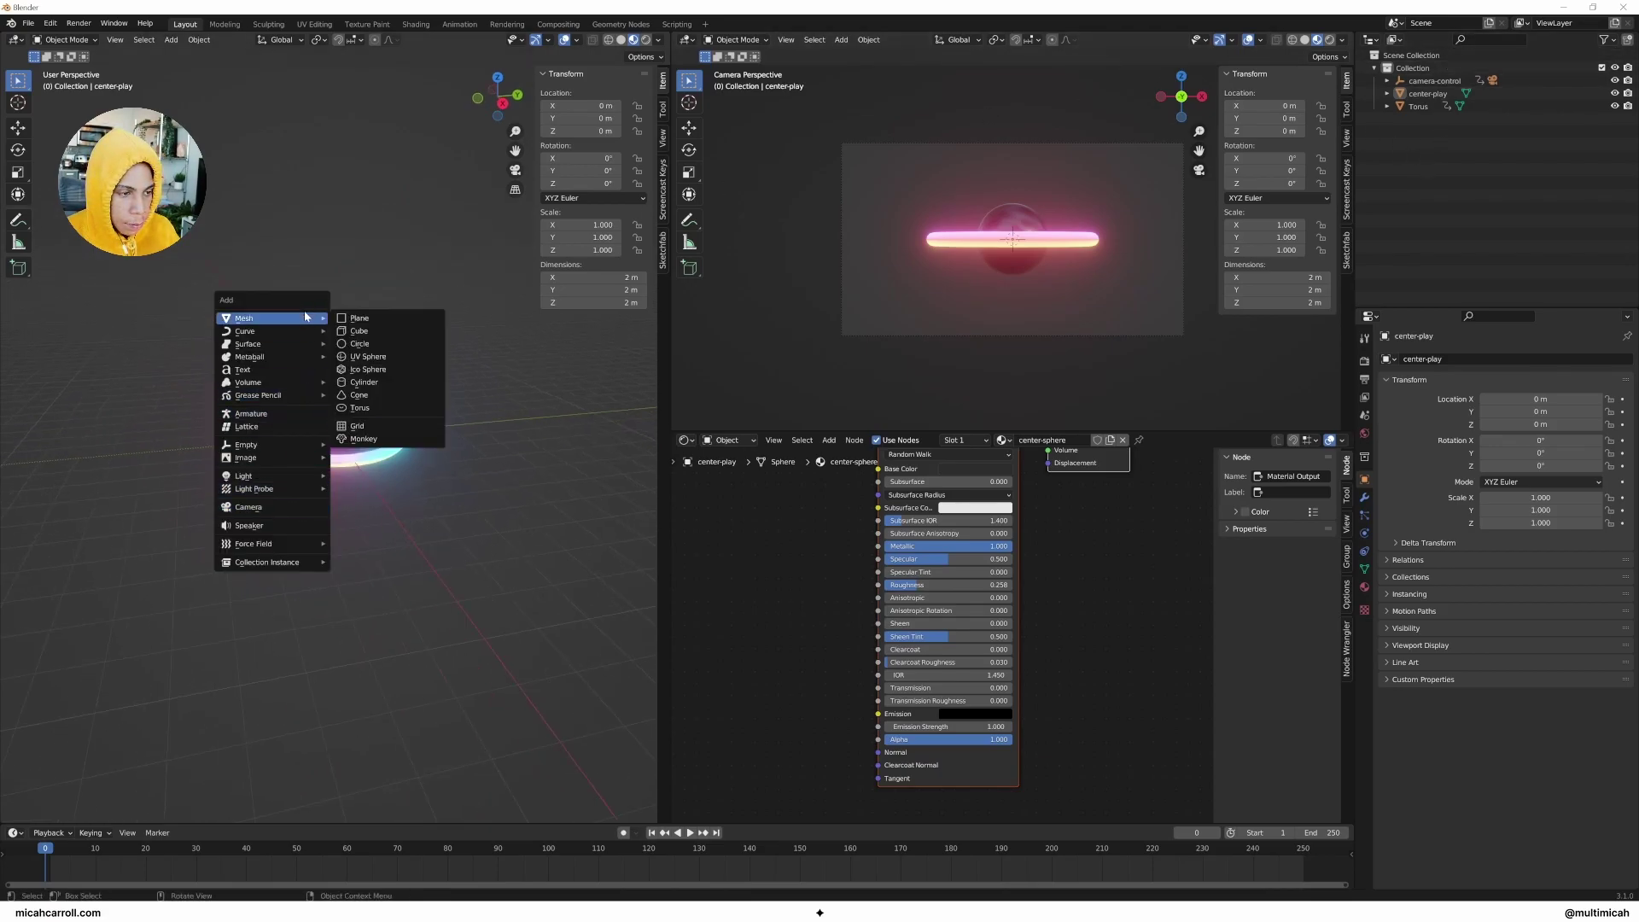
{"action": "left_click", "coordinate": [395, 357]}
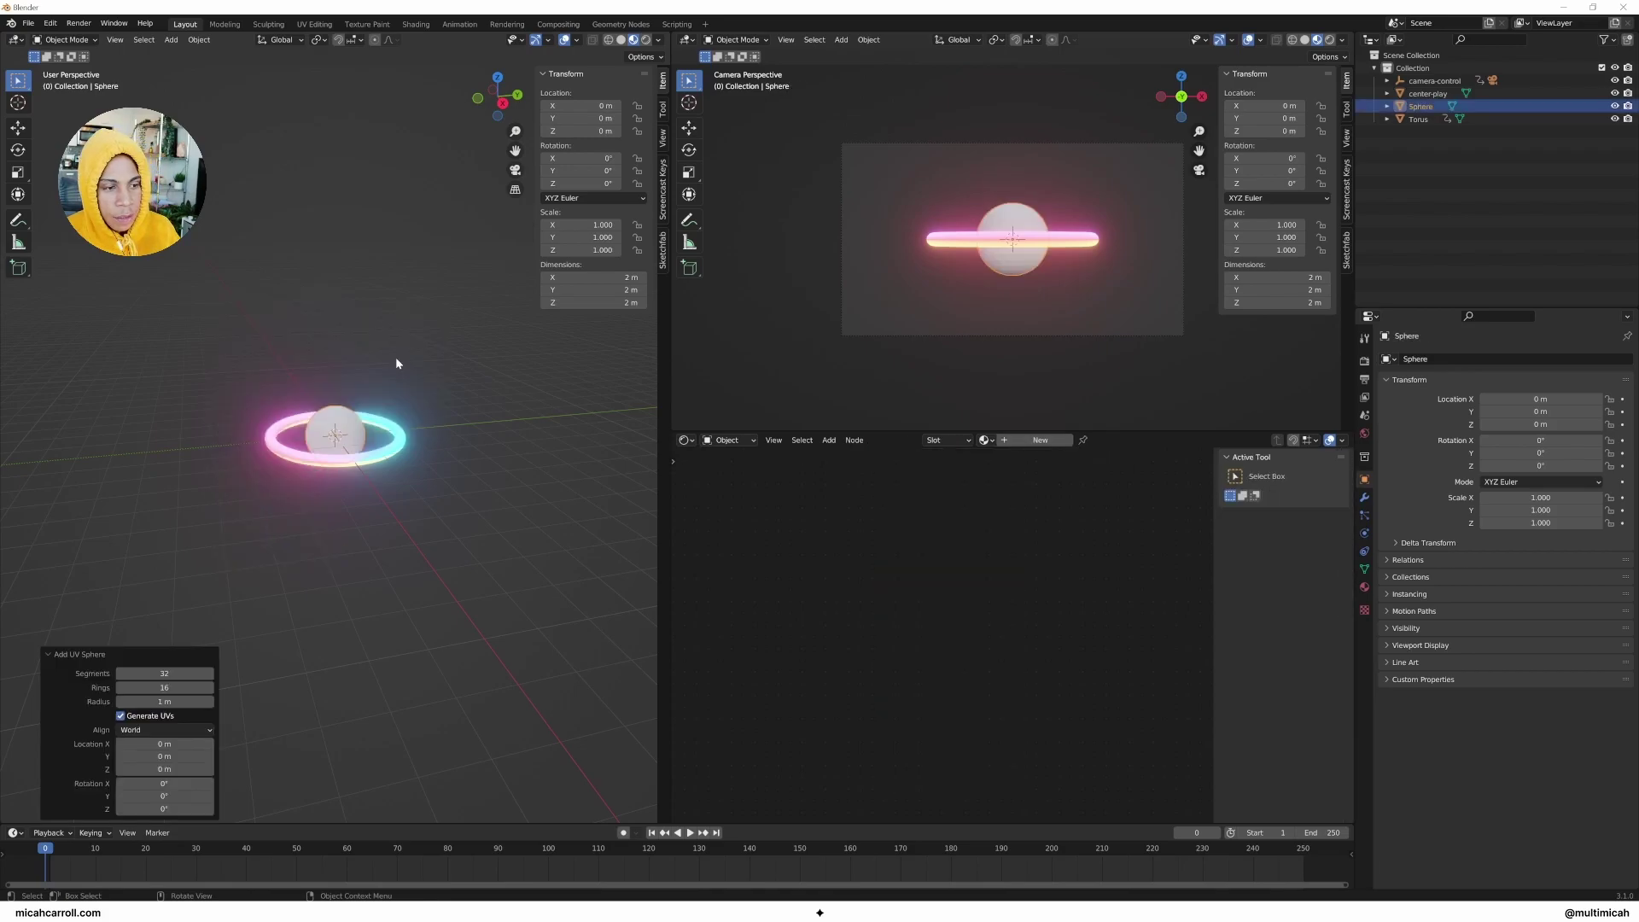
{"action": "middle_click_drag", "start_coordinate": [396, 361], "coordinate": [393, 450]}
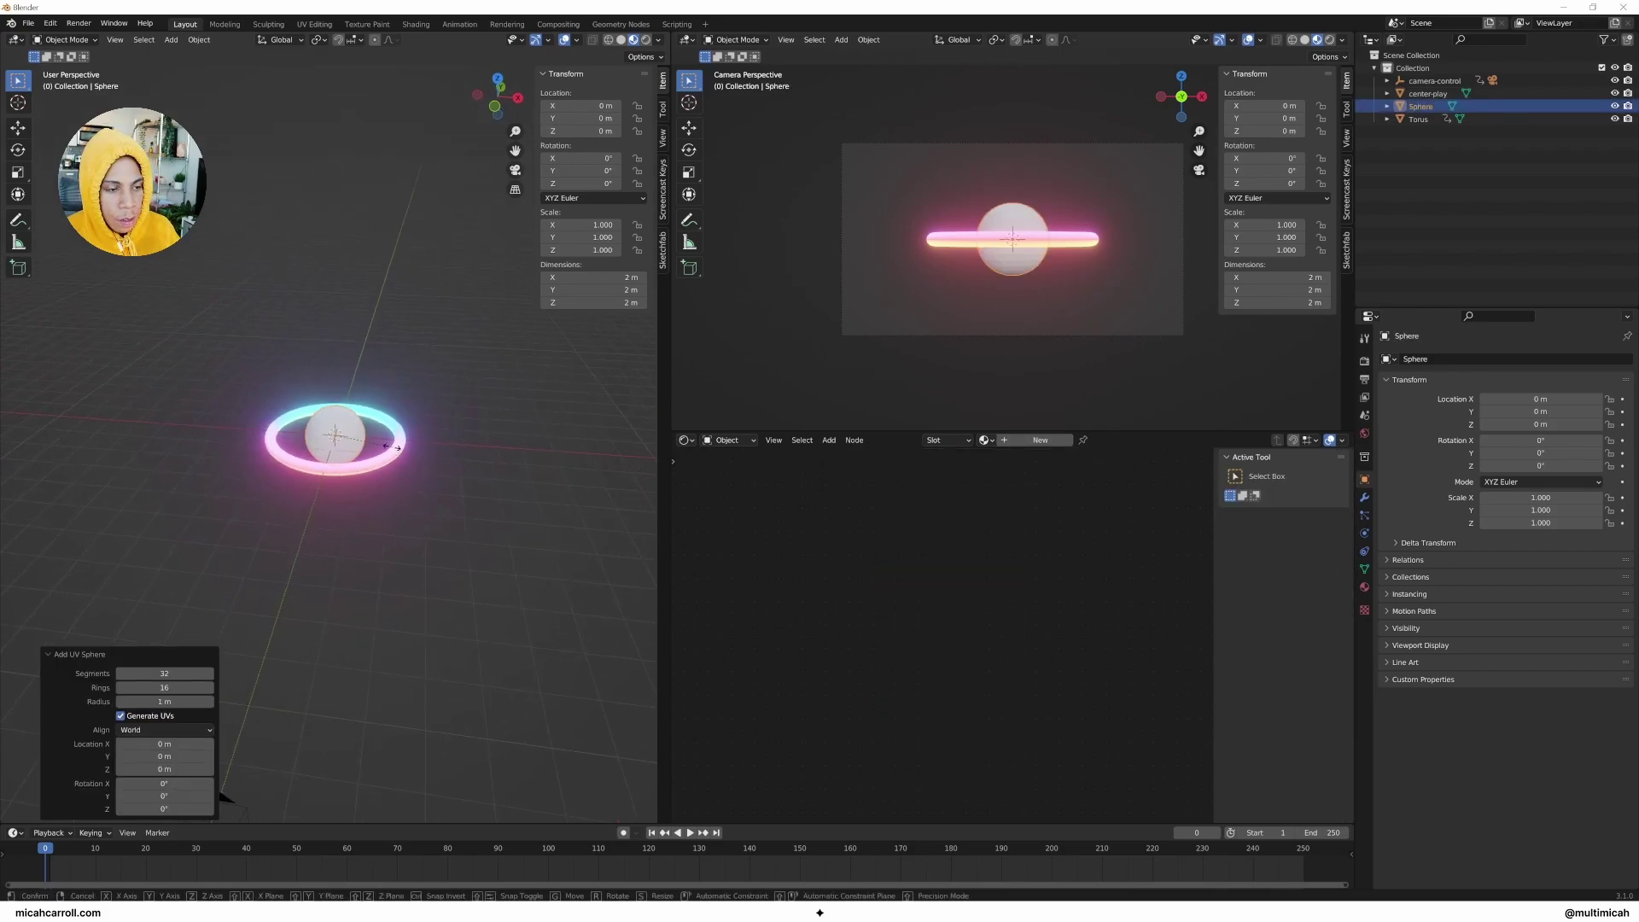
{"action": "left_click", "coordinate": [514, 461]}
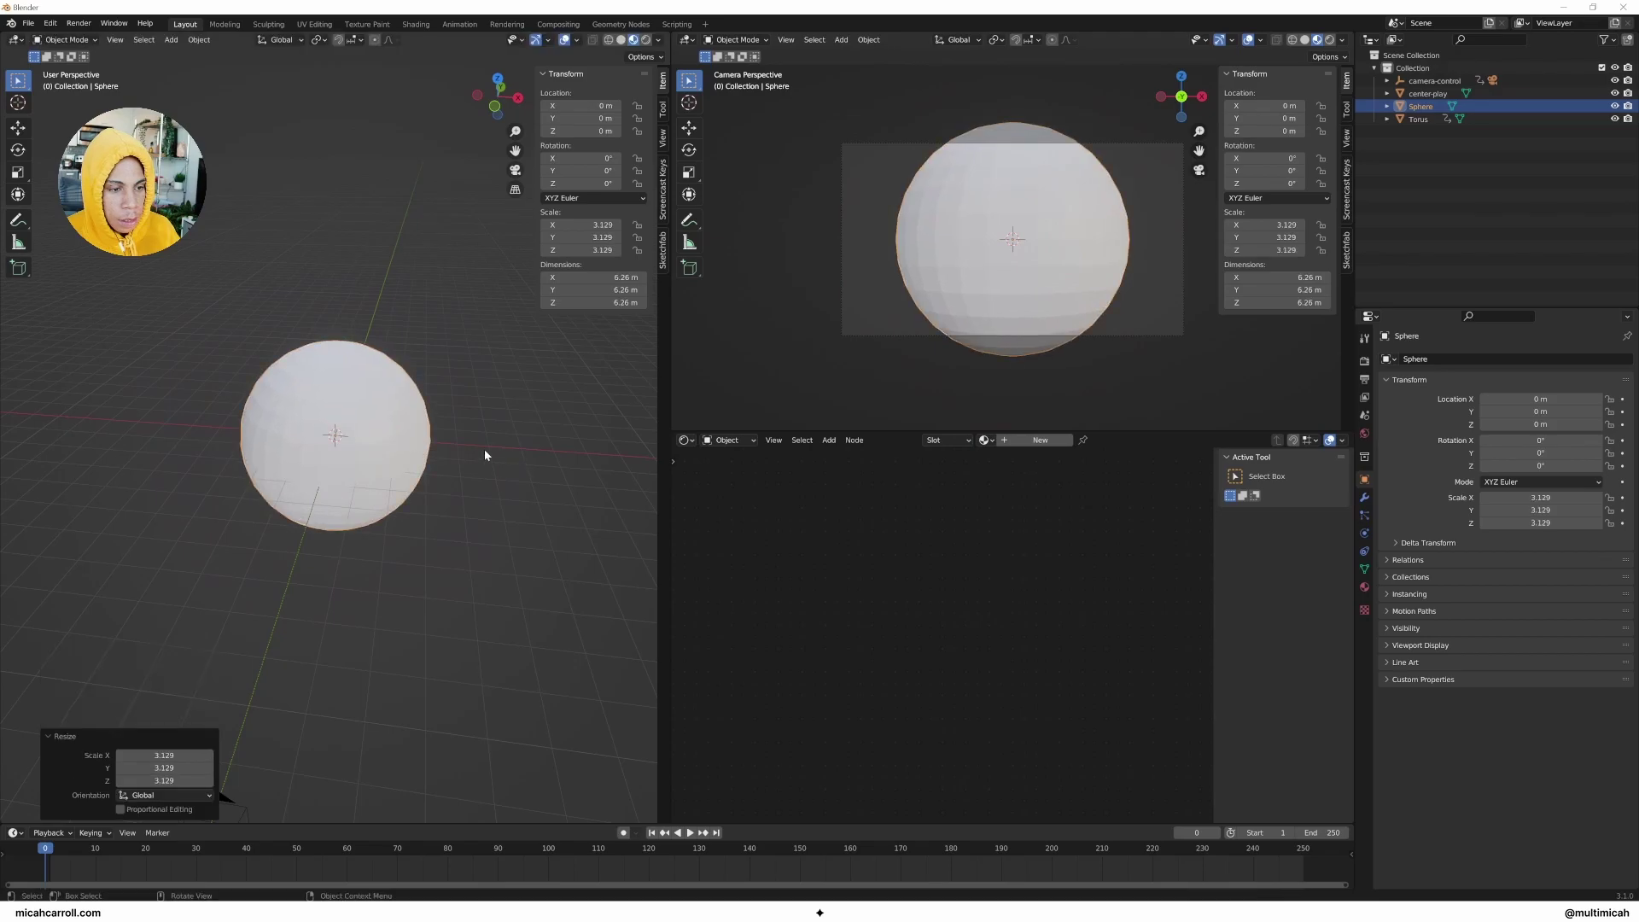
{"action": "middle_click_drag", "start_coordinate": [482, 448], "coordinate": [389, 429]}
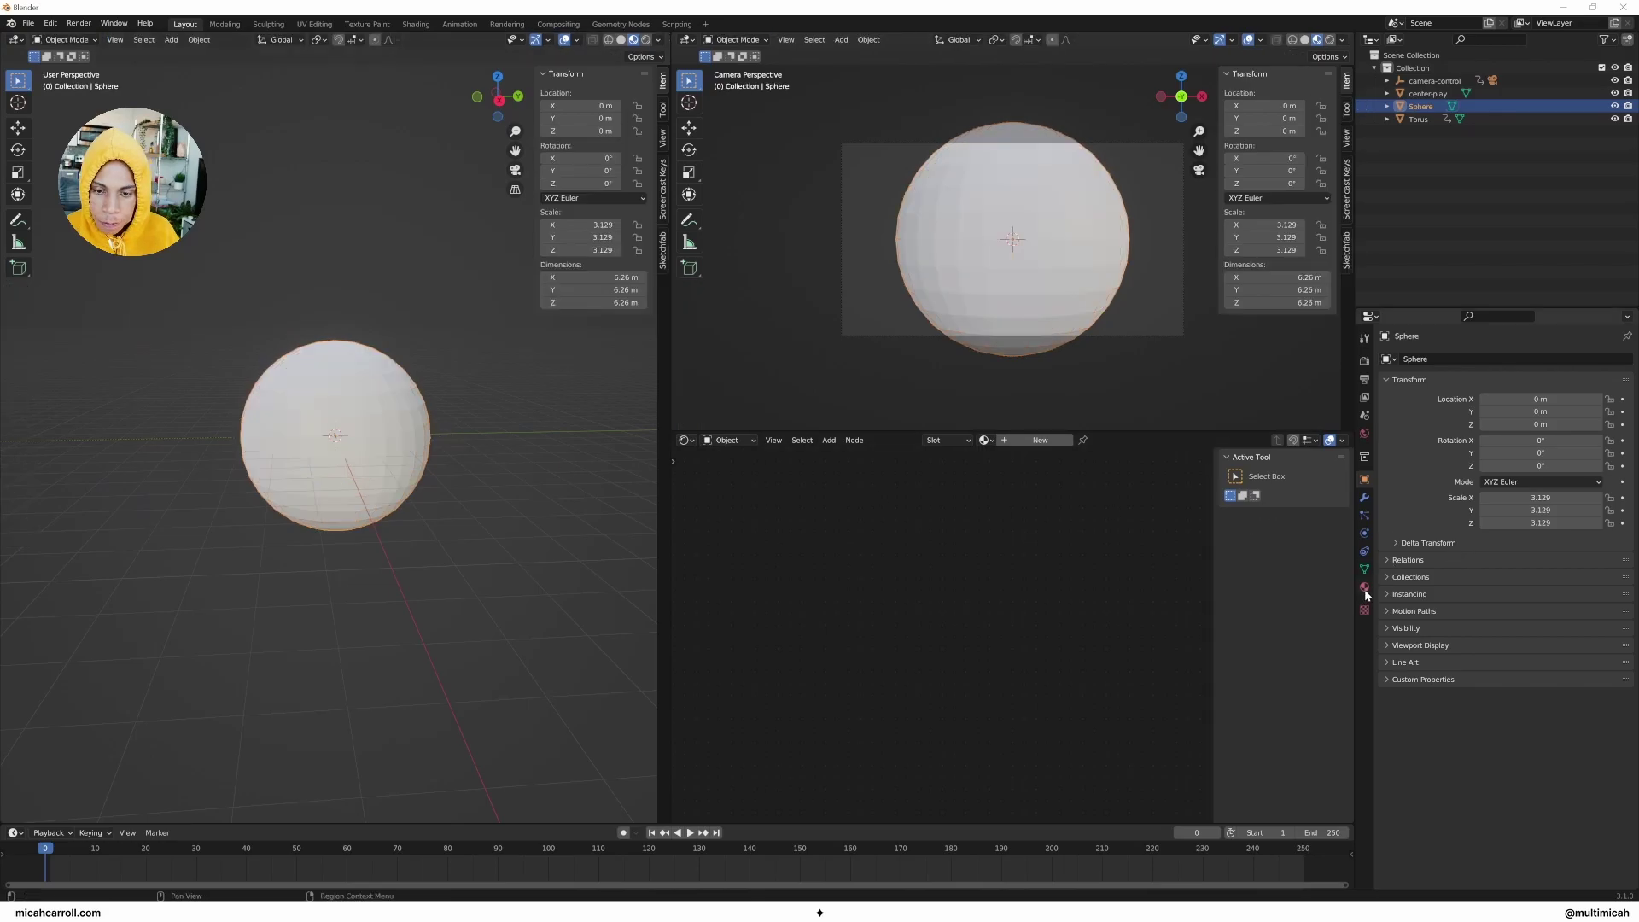
Step: Flip the enclosing sphere's normals in Edit Mode, then return to Object Mode
{"action": "key", "text": "Tab"}
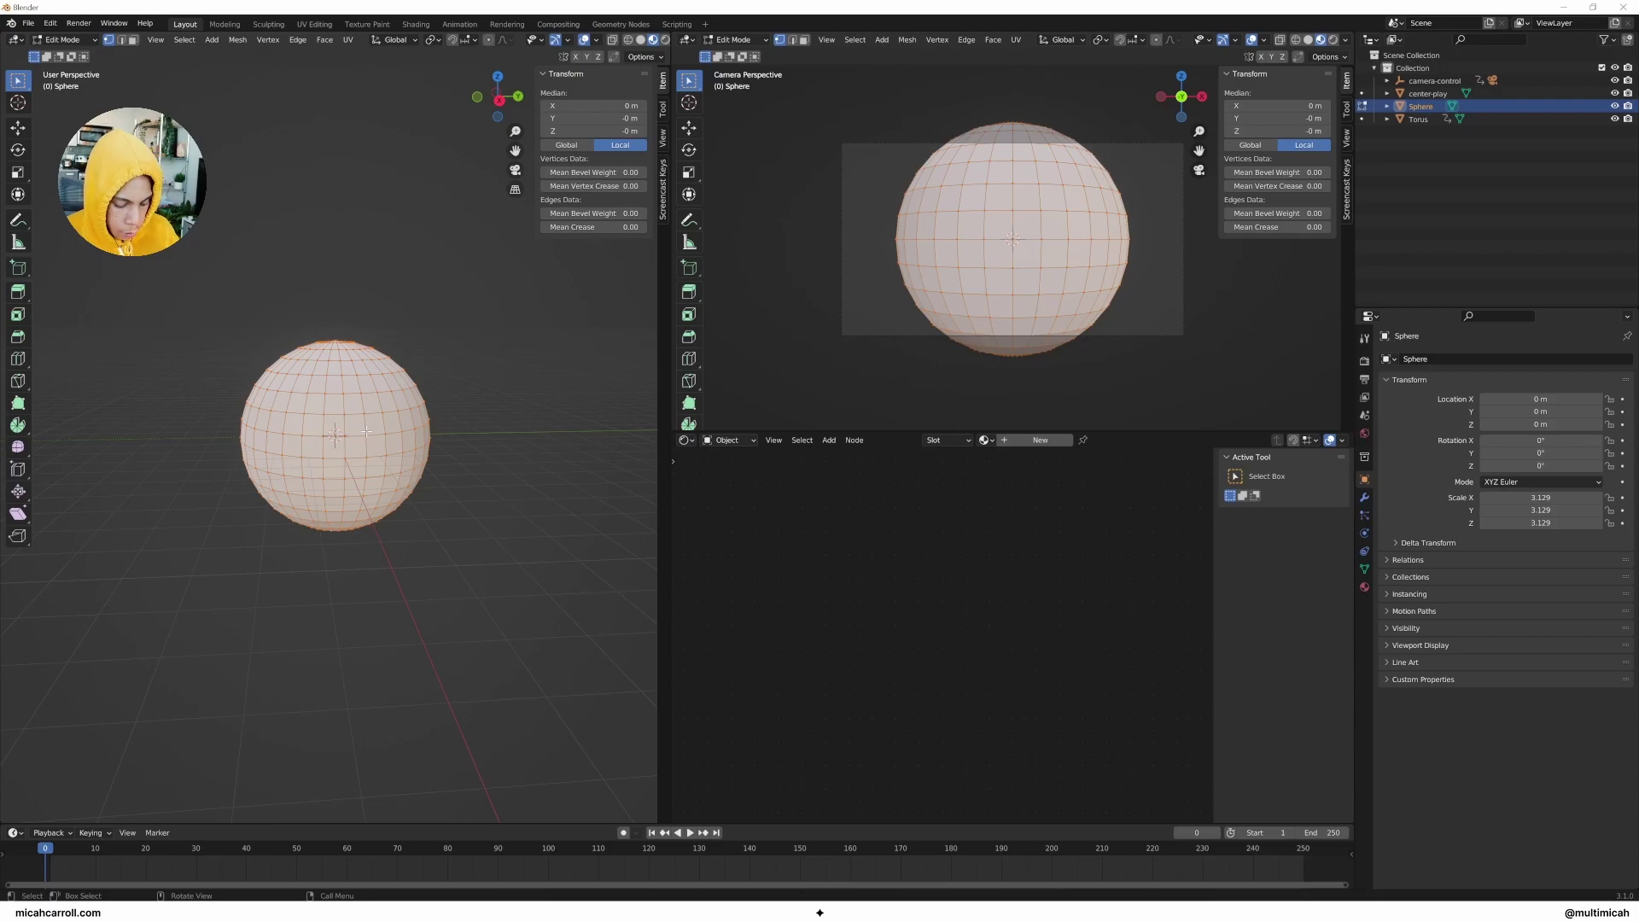
{"action": "key", "text": "alt+n"}
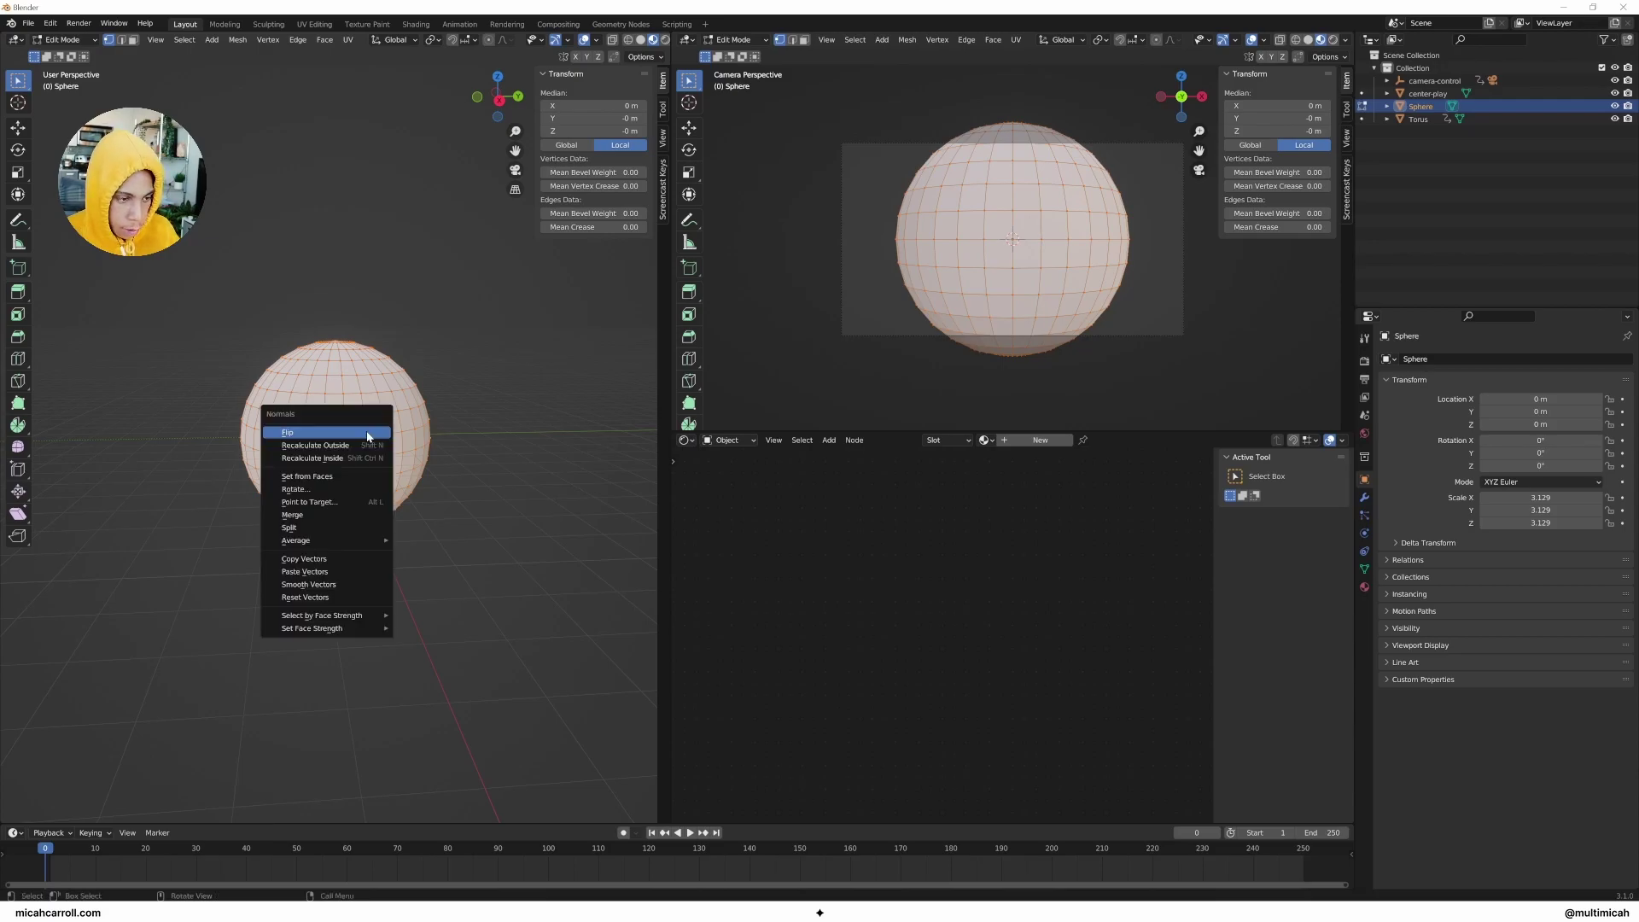
{"action": "left_click", "coordinate": [368, 435]}
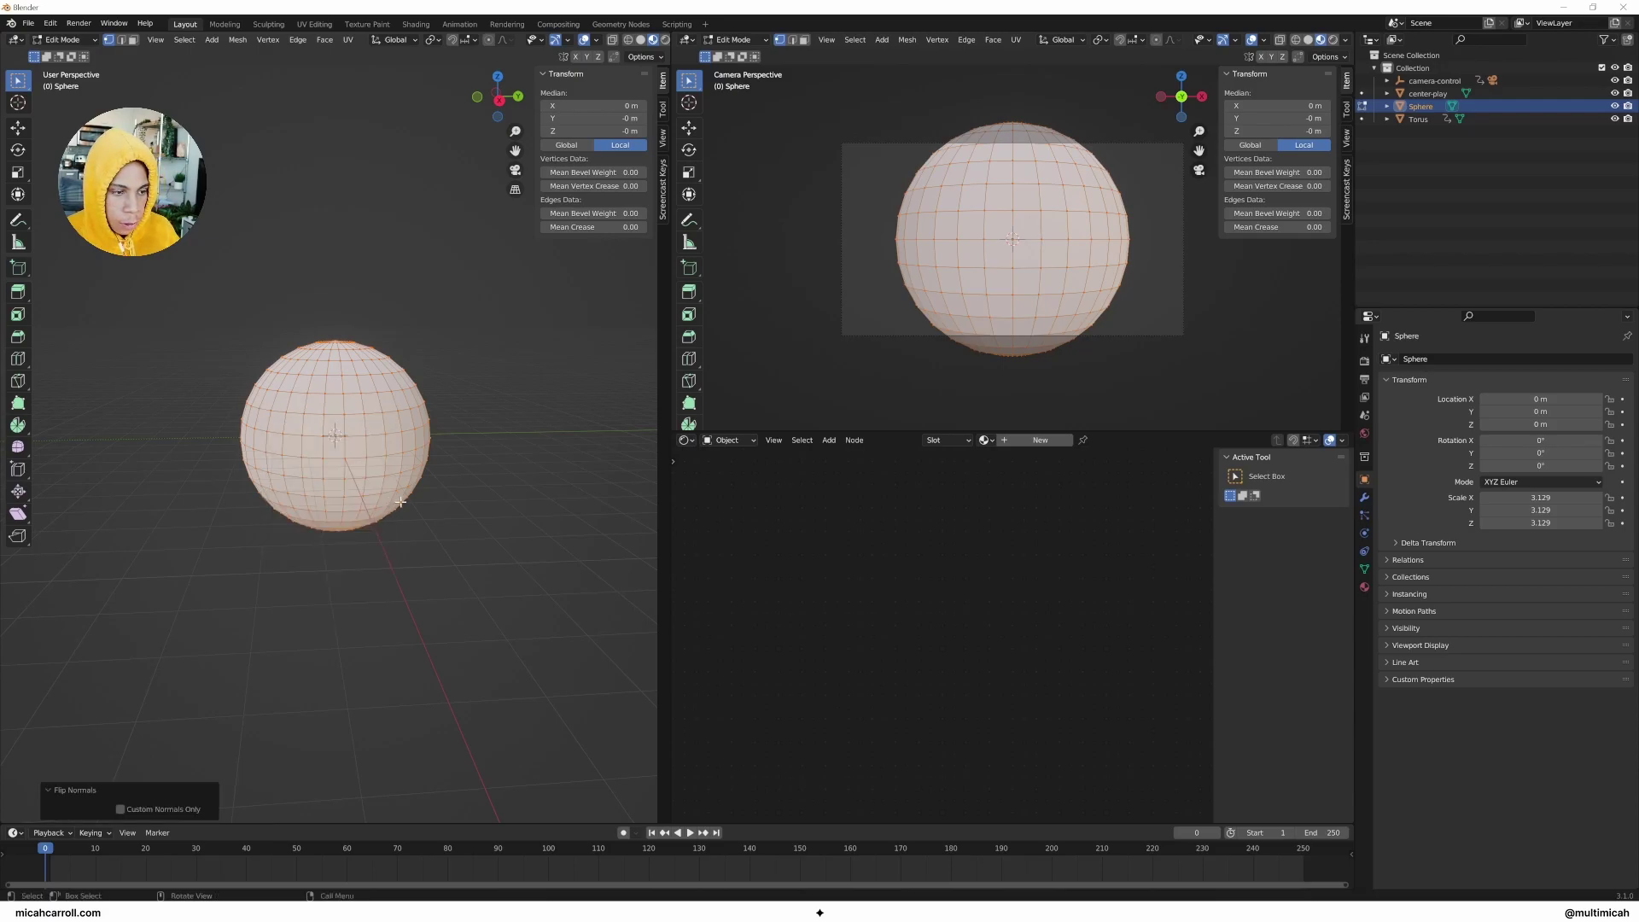
{"action": "key", "text": "Tab"}
{"action": "key", "text": "Tab"}
{"action": "key", "text": "Tab"}
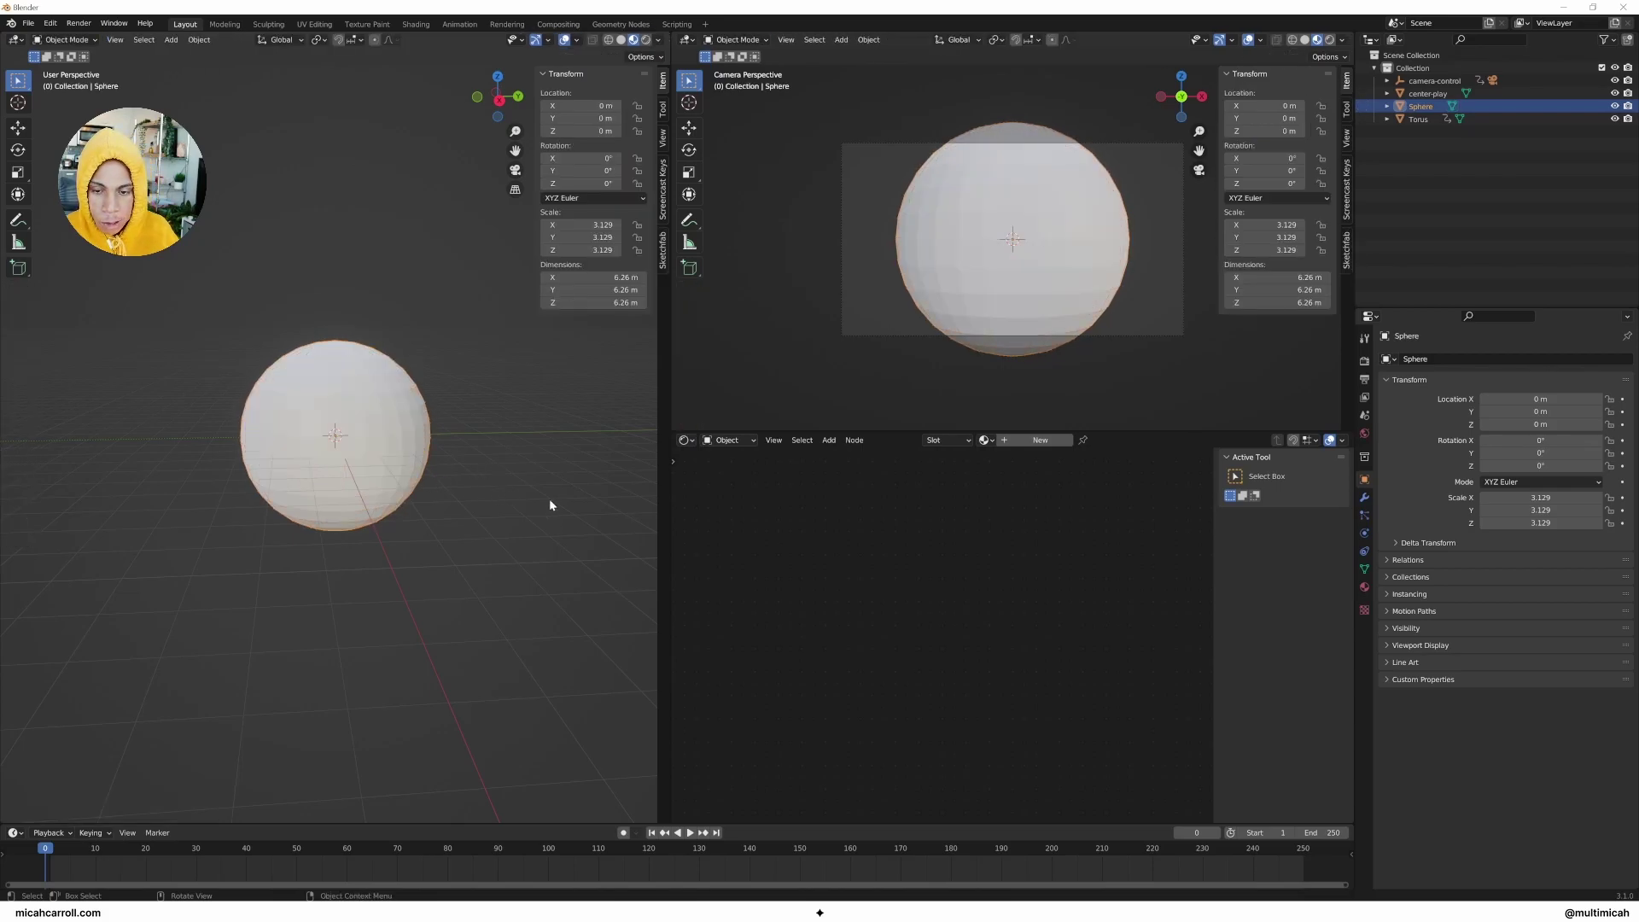
Step: Create a new material for the enclosing sphere and frame its nodes
{"action": "left_click", "coordinate": [1033, 443]}
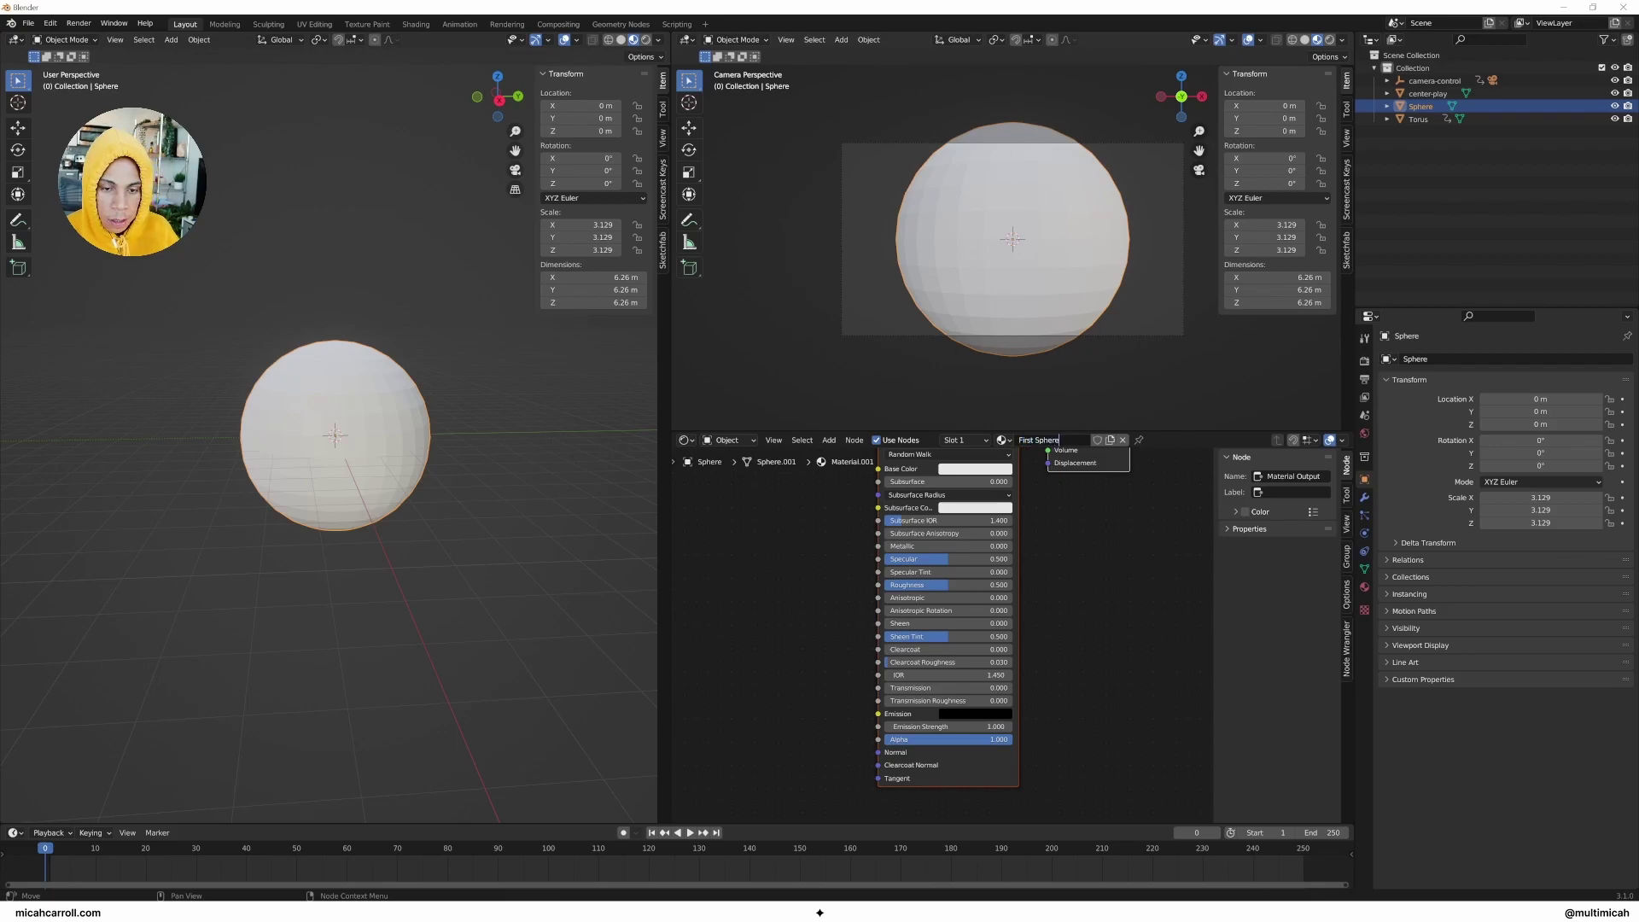
{"action": "key", "text": "Home"}
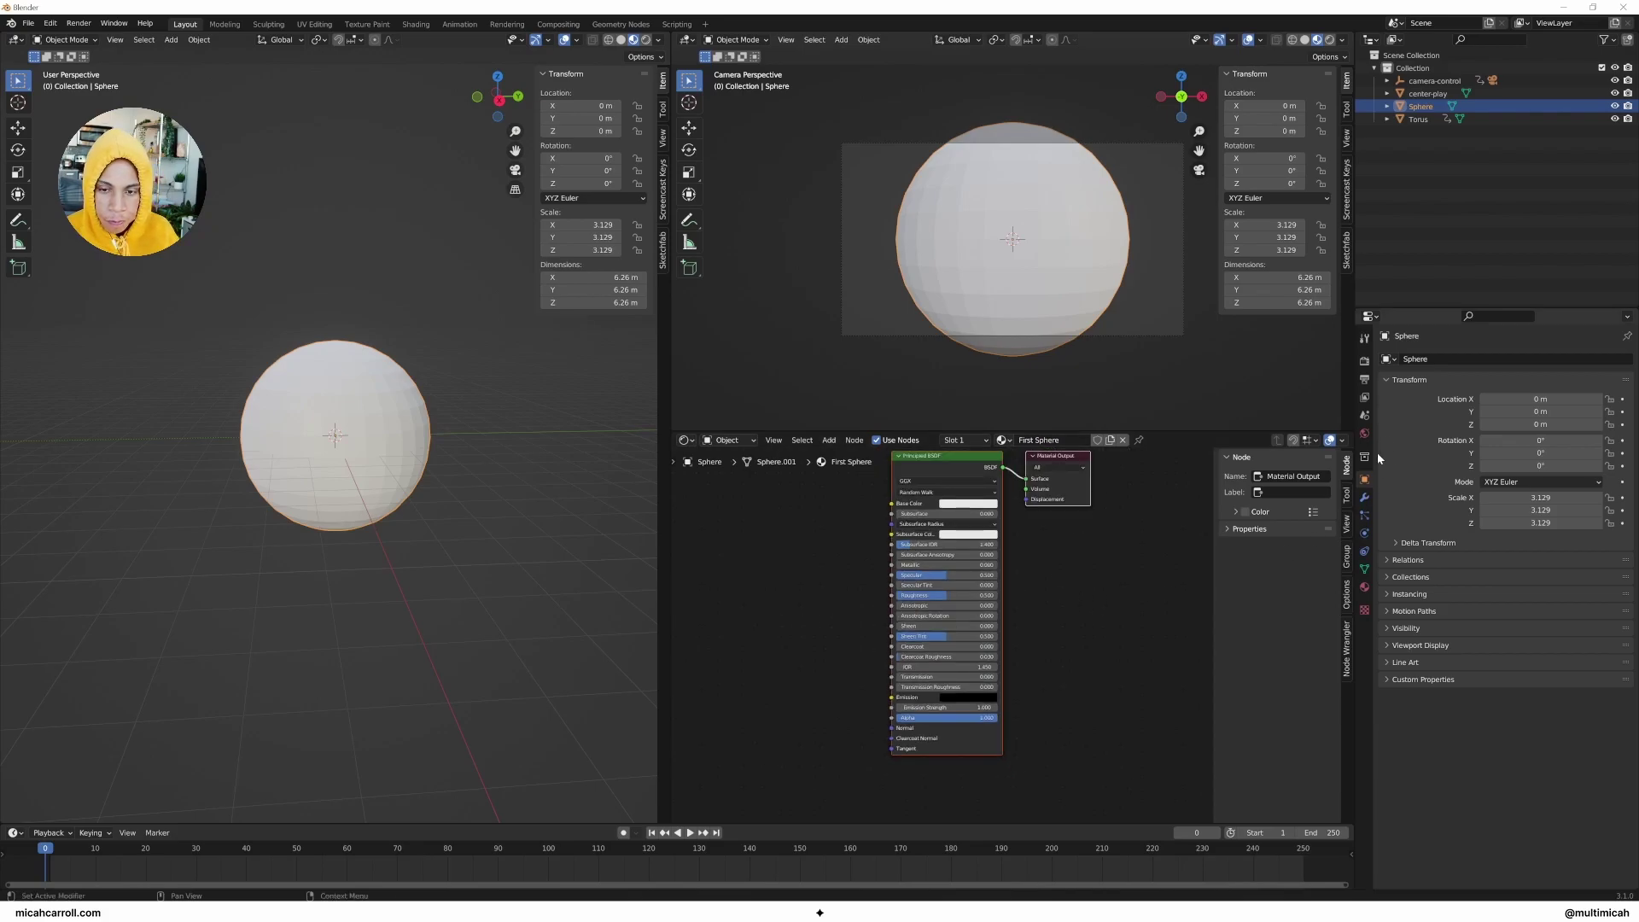
{"action": "left_click", "coordinate": [1364, 587]}
{"action": "scroll", "coordinate": [1392, 601], "scroll_direction": "down", "scroll_amount": 12}
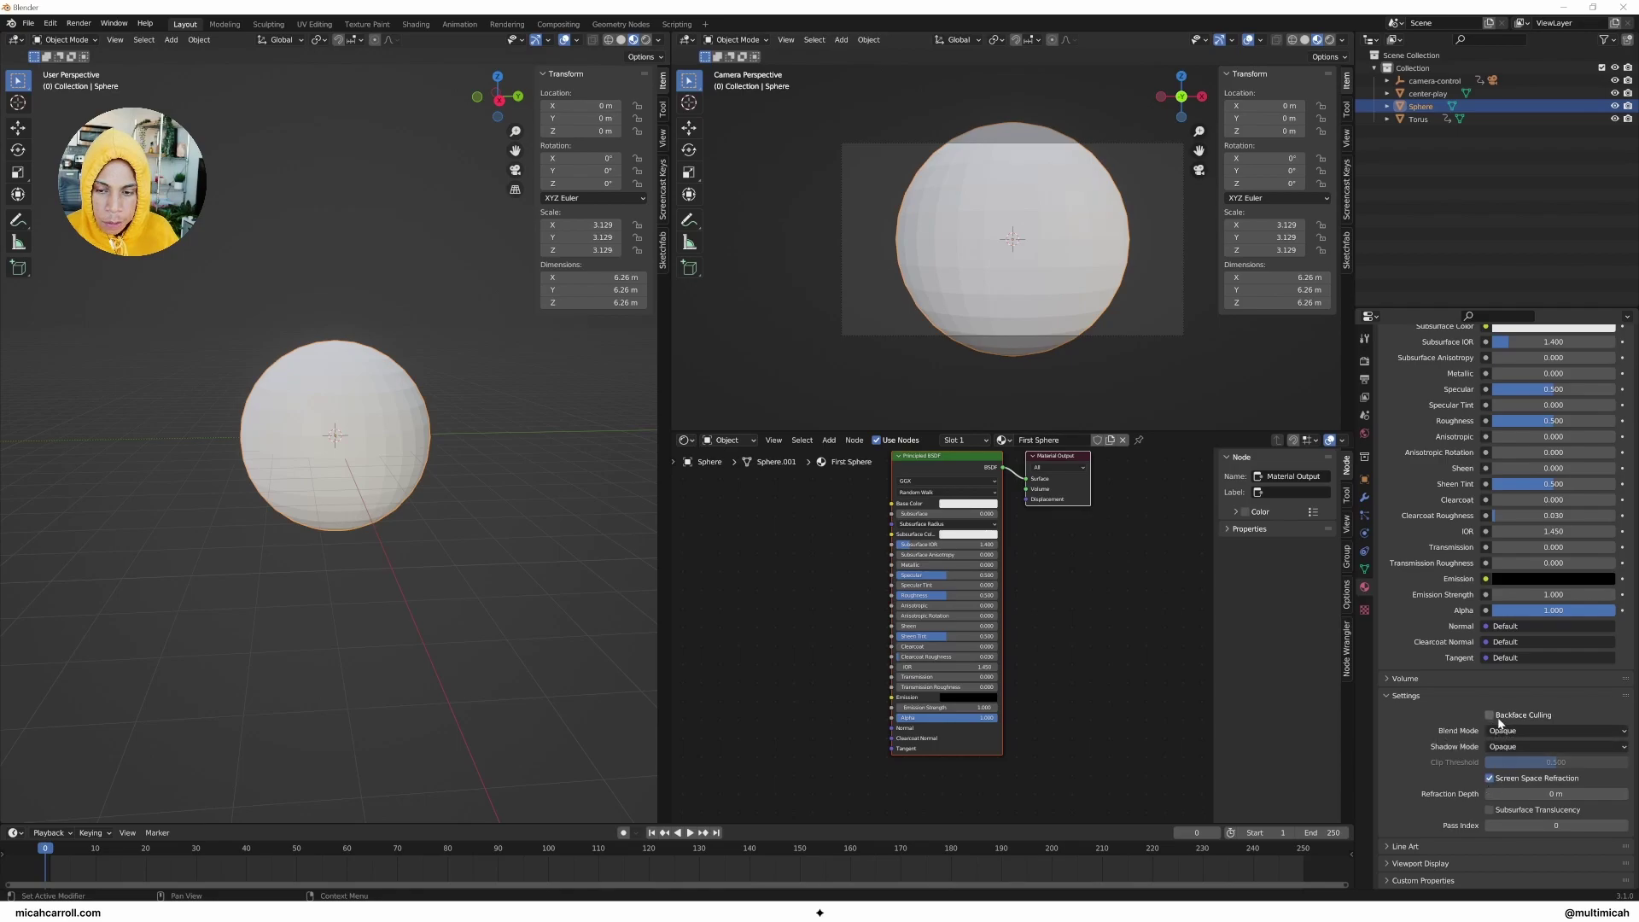
{"action": "scroll", "coordinate": [955, 608], "scroll_direction": "up", "scroll_amount": 1}
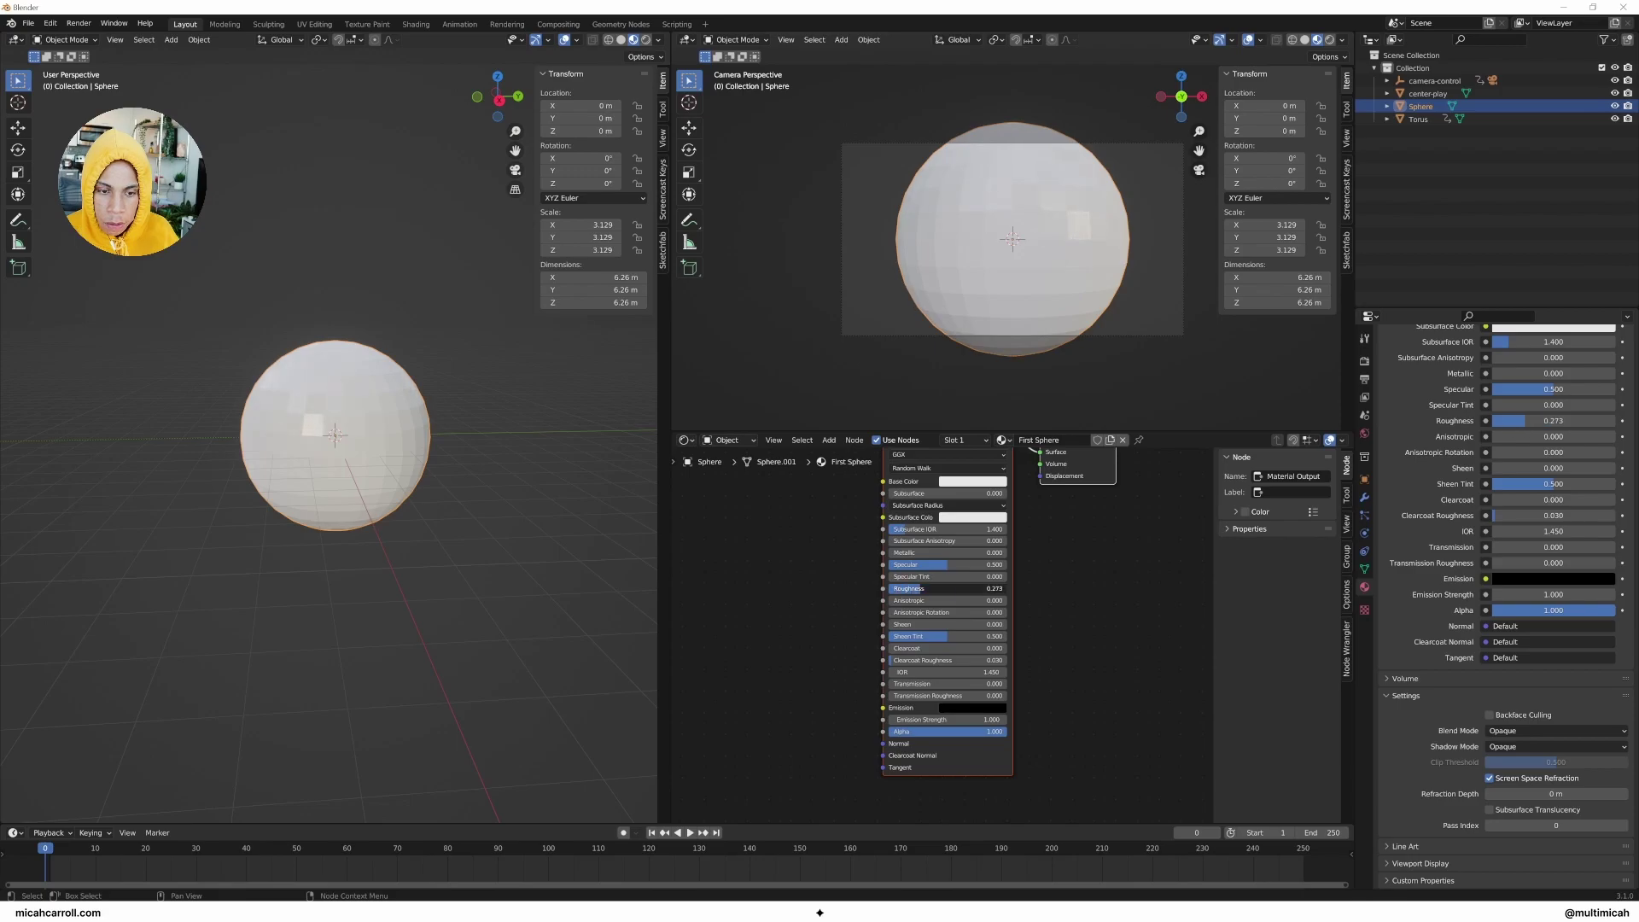
{"action": "key", "text": "Home"}
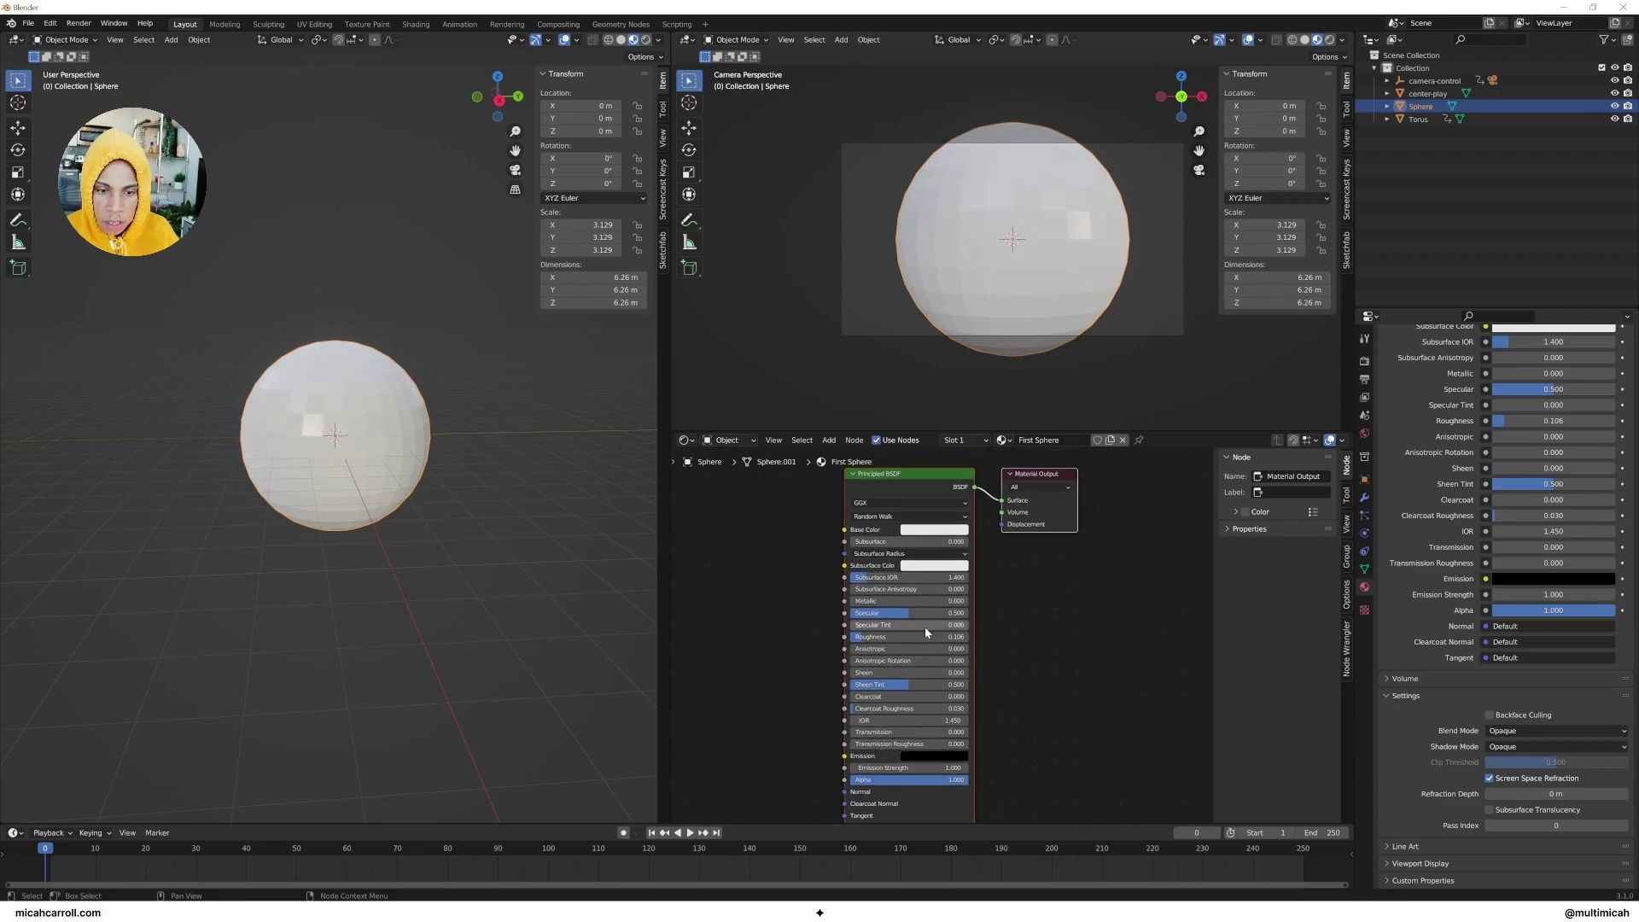
Step: Set Metallic 0.979, Roughness 0.048, Transmission 1 and Clearcoat 0.506, previewing the animation
{"action": "left_click_drag", "start_coordinate": [896, 601], "coordinate": [966, 601]}
{"action": "left_click_drag", "start_coordinate": [860, 639], "coordinate": [854, 637]}
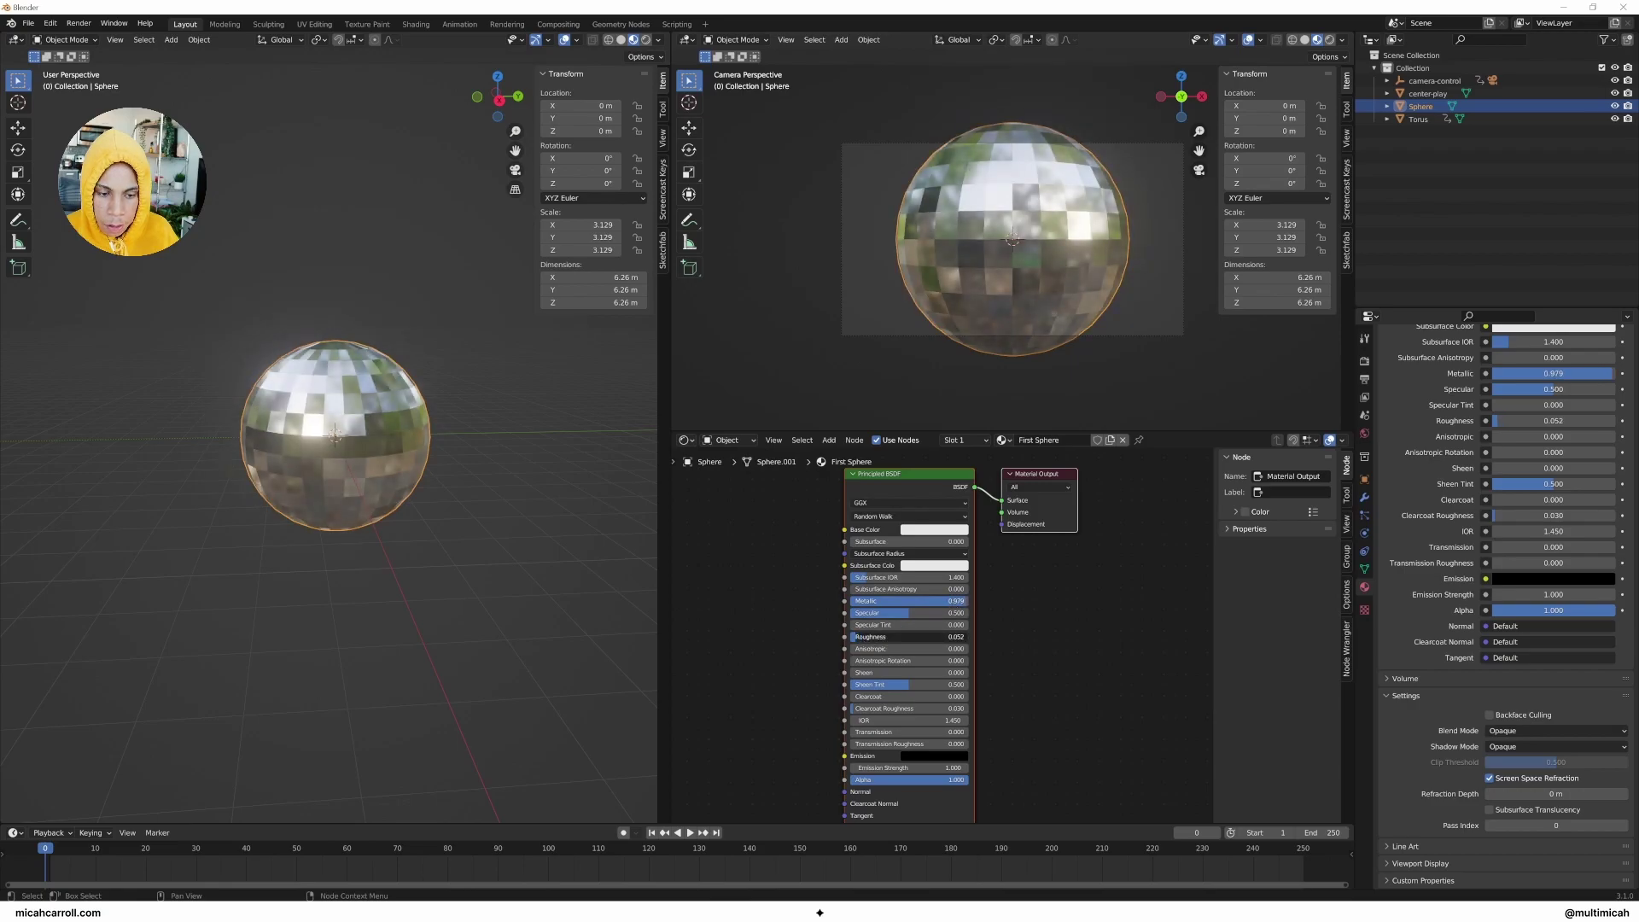
{"action": "left_click_drag", "start_coordinate": [862, 733], "coordinate": [968, 733]}
{"action": "key", "text": "space"}
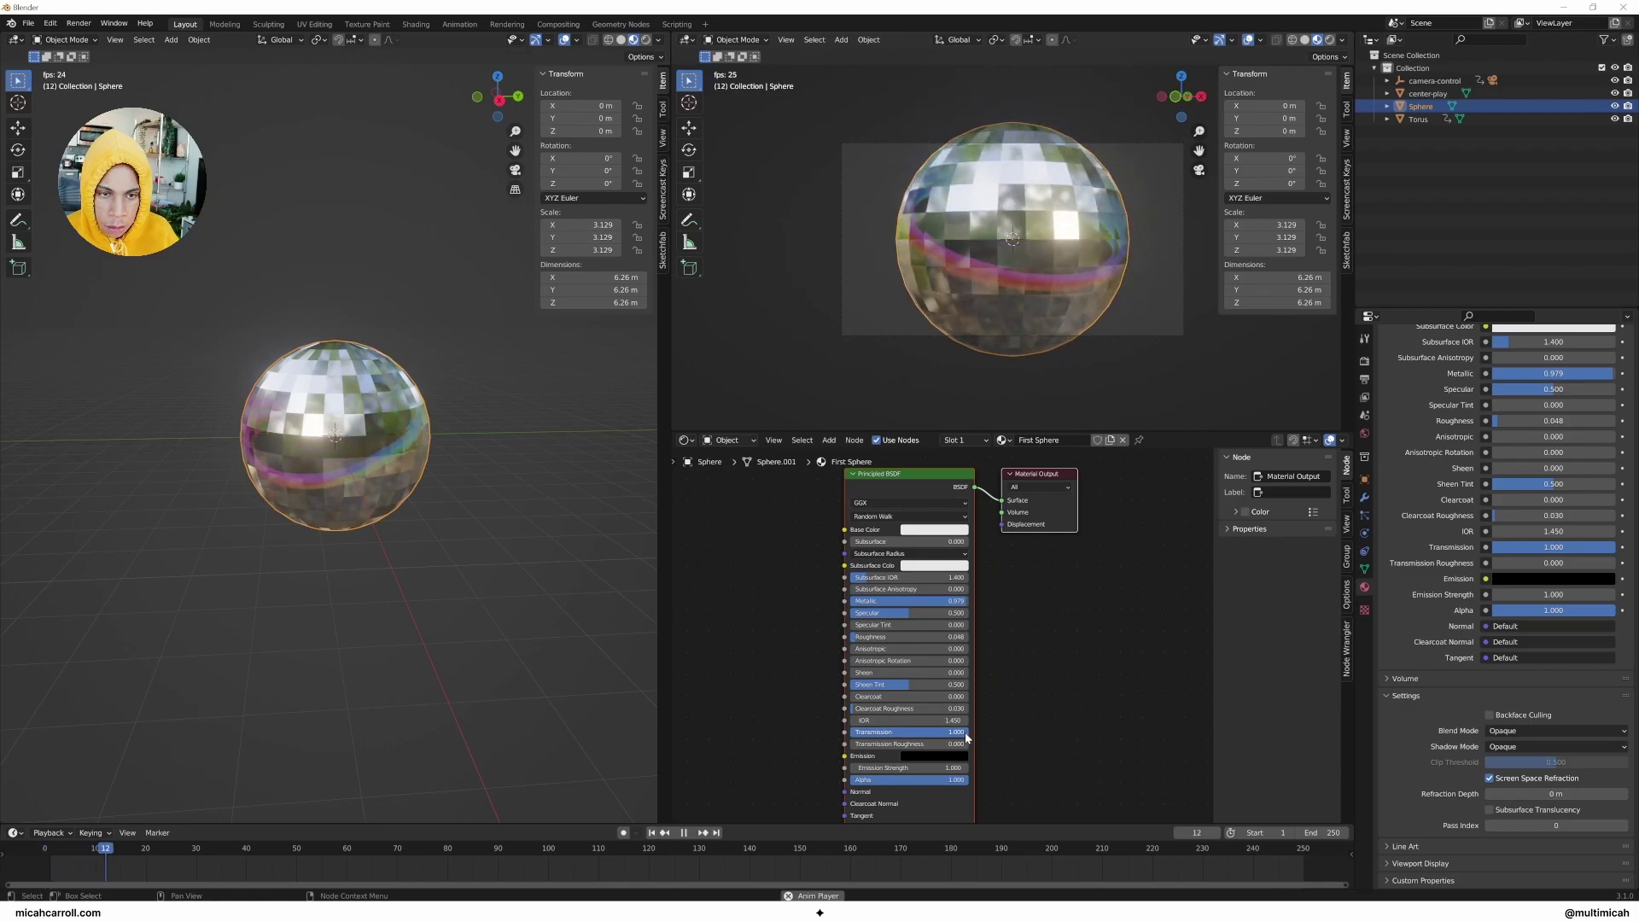
{"action": "key", "text": "space"}
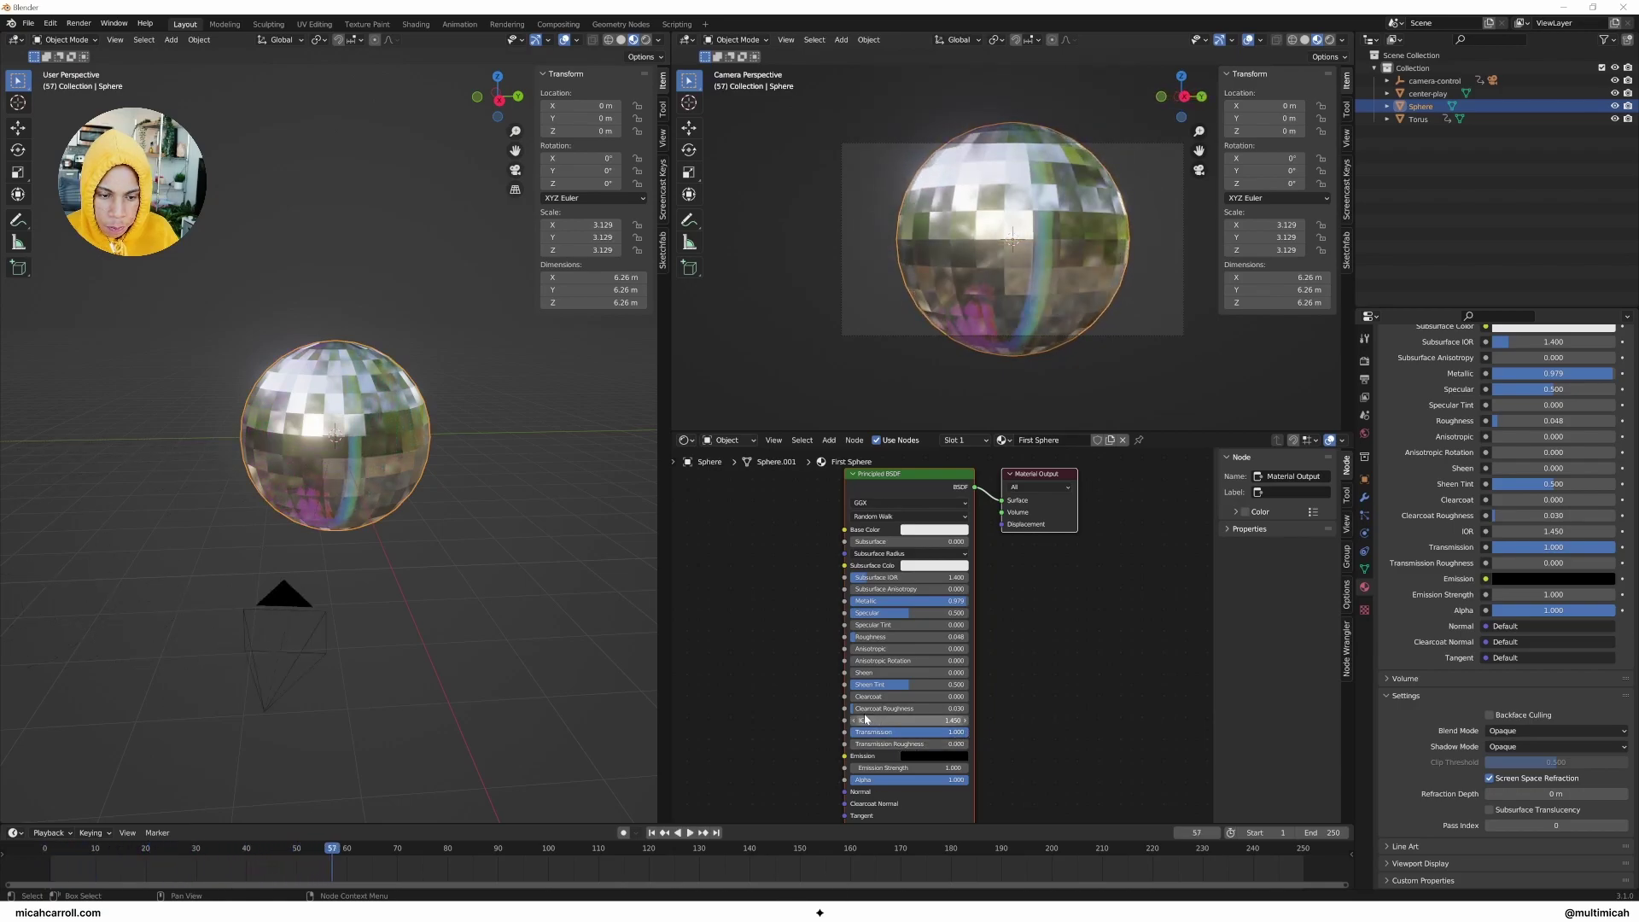
{"action": "mouse_move", "coordinate": [867, 696]}
{"action": "left_mouse_down"}
{"action": "mouse_move", "coordinate": [920, 696]}
{"action": "mouse_move", "coordinate": [892, 709]}
{"action": "left_mouse_up"}
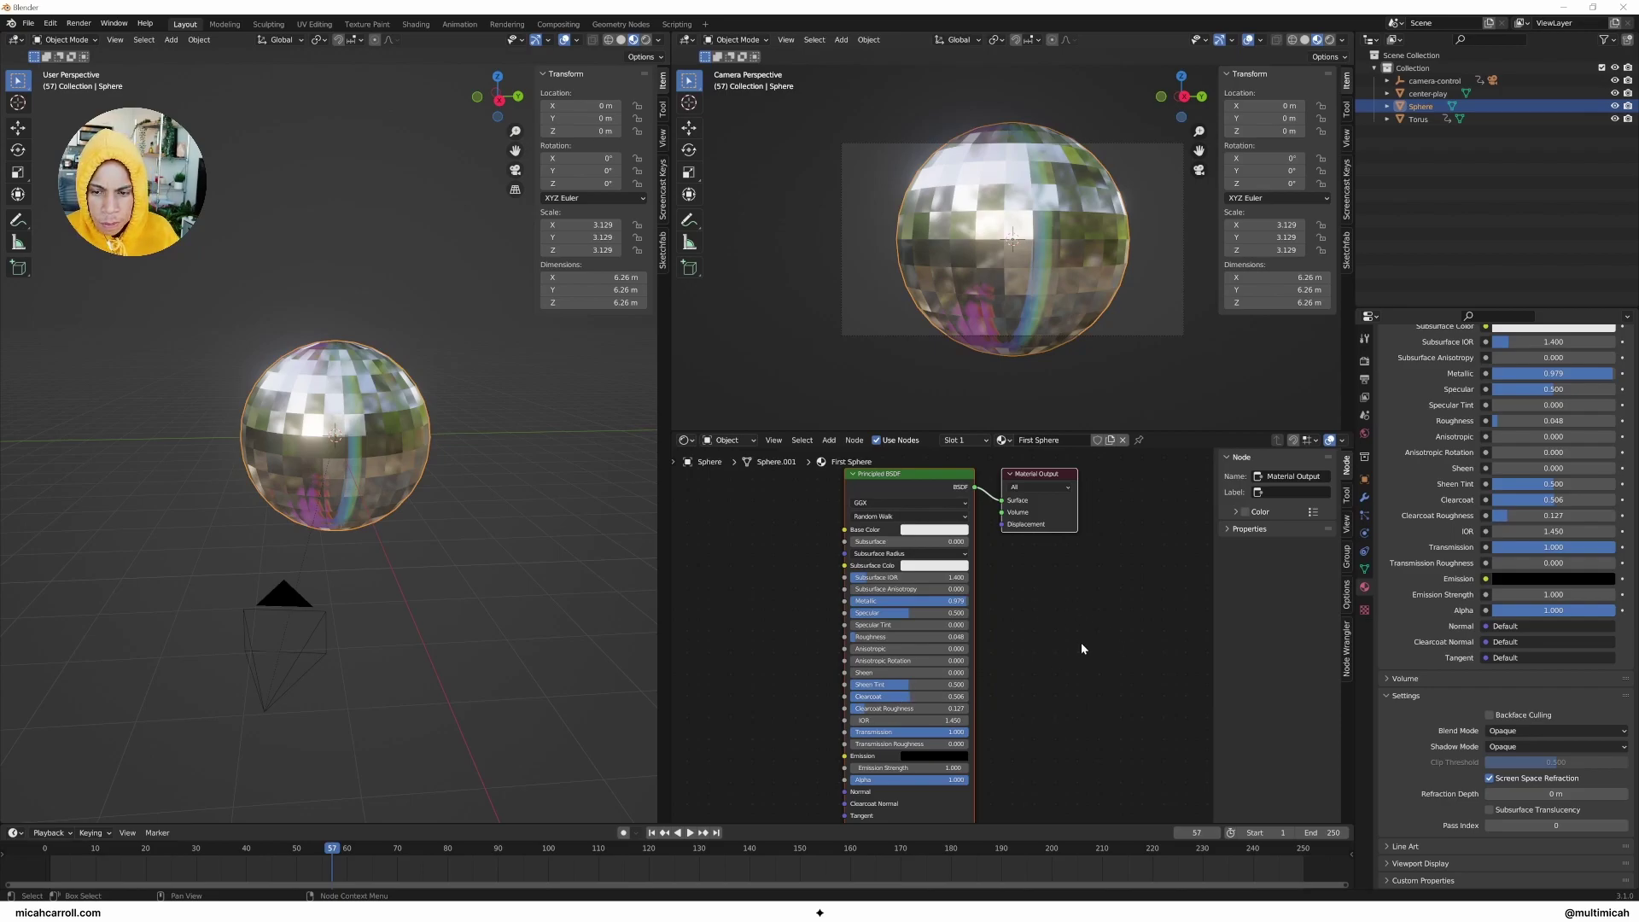
{"action": "scroll", "coordinate": [1438, 675], "scroll_direction": "up", "scroll_amount": 8}
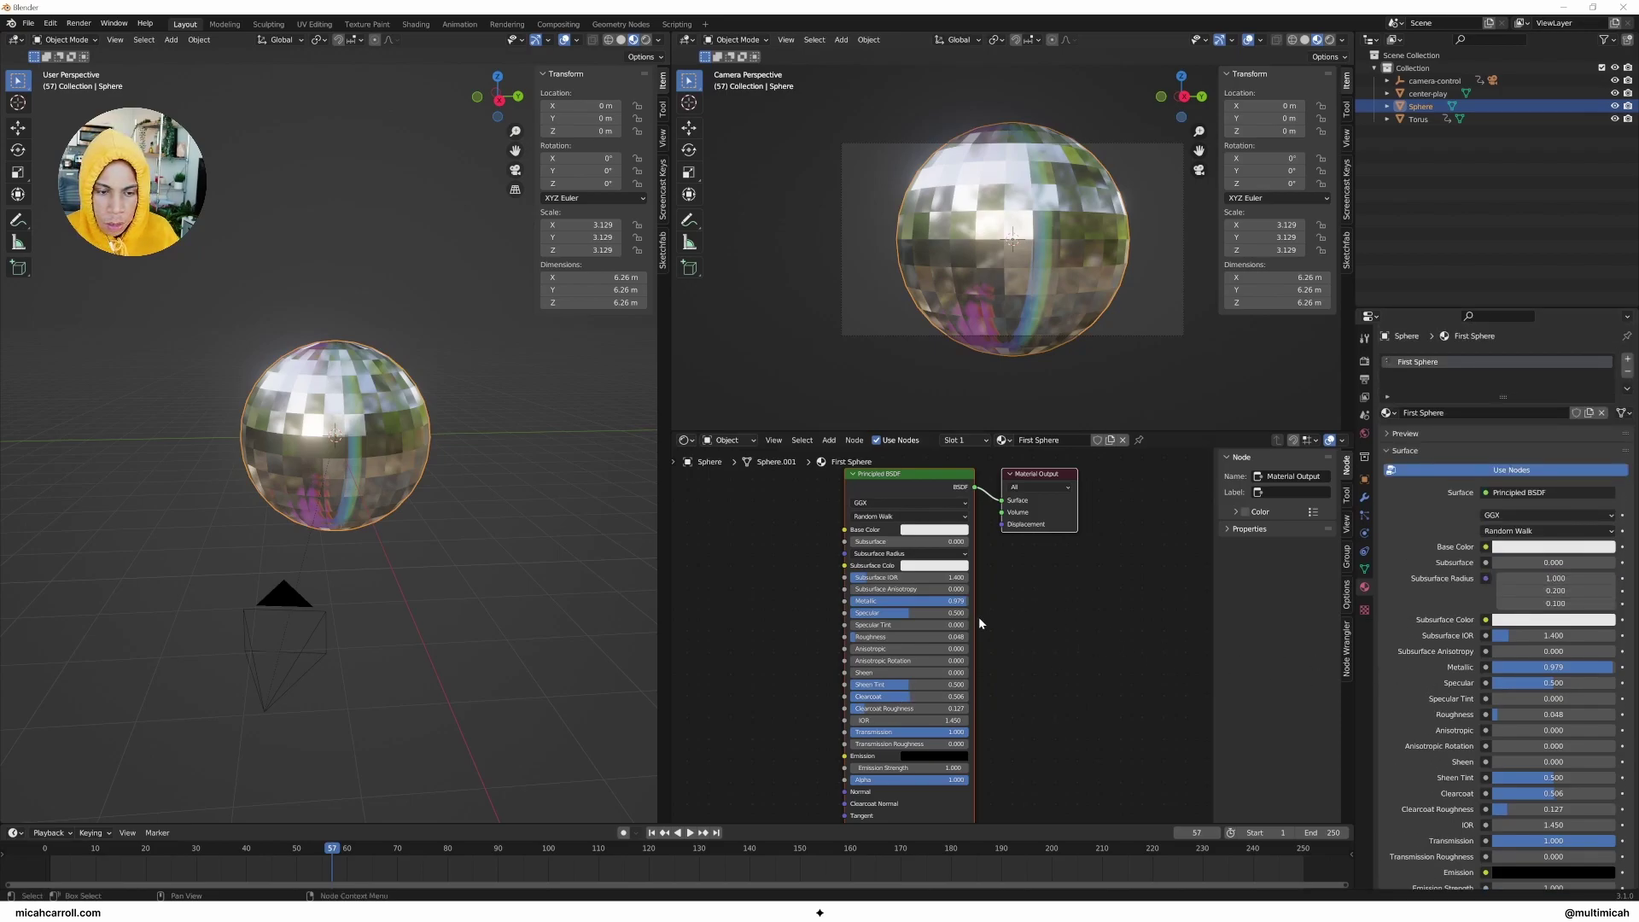
{"action": "key", "text": "Home"}
{"action": "key", "text": "space"}
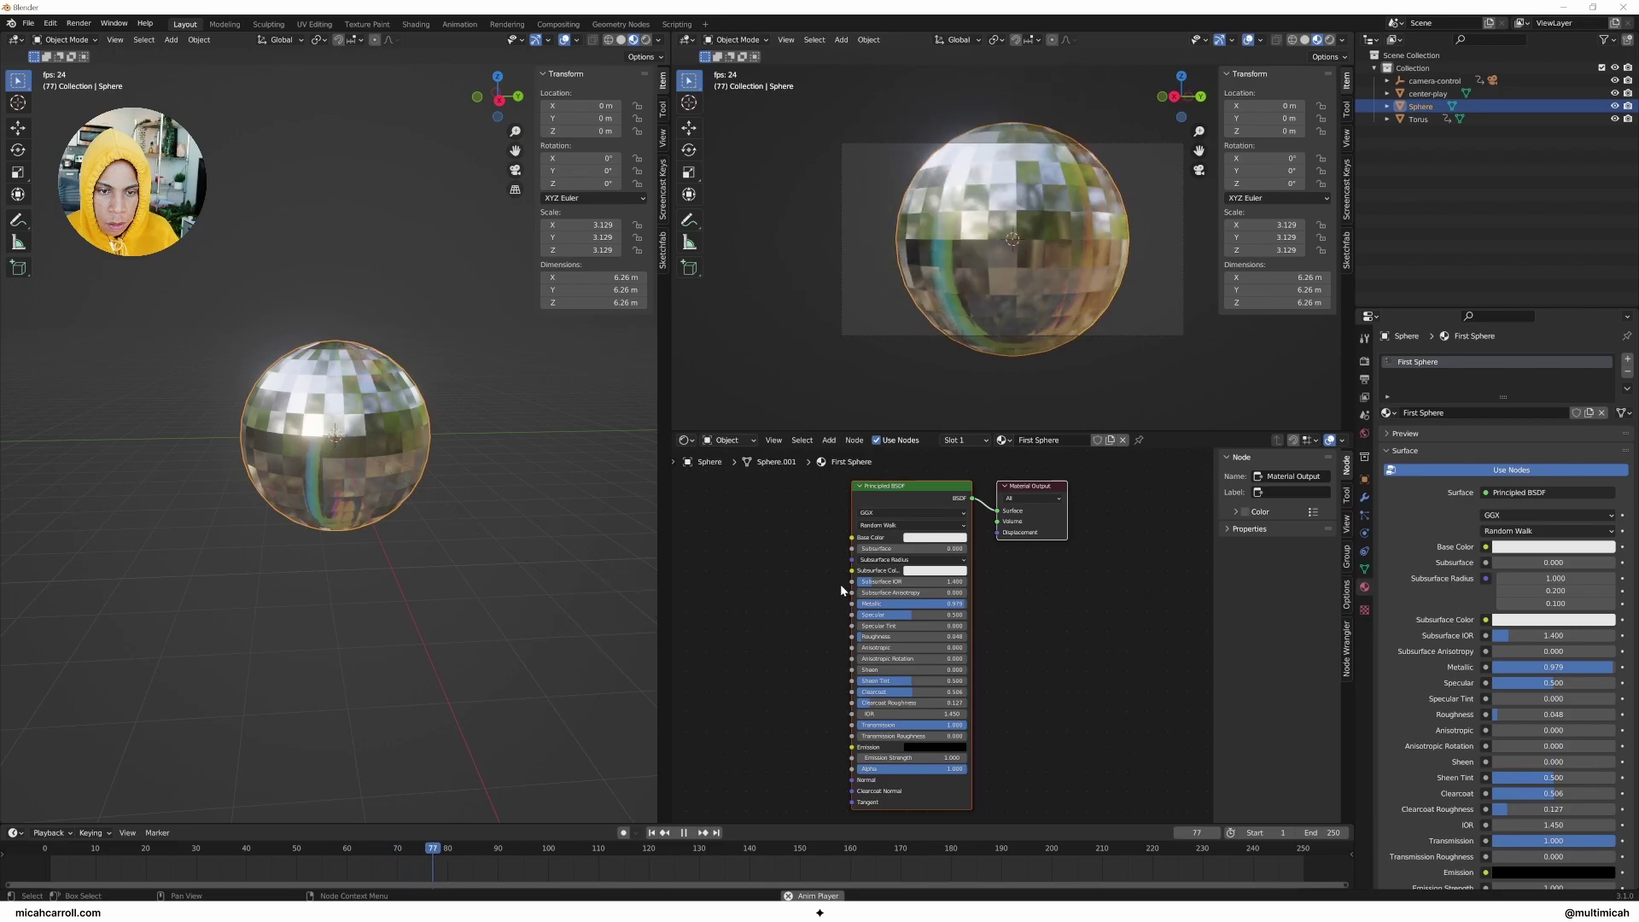
{"action": "key", "text": "space"}
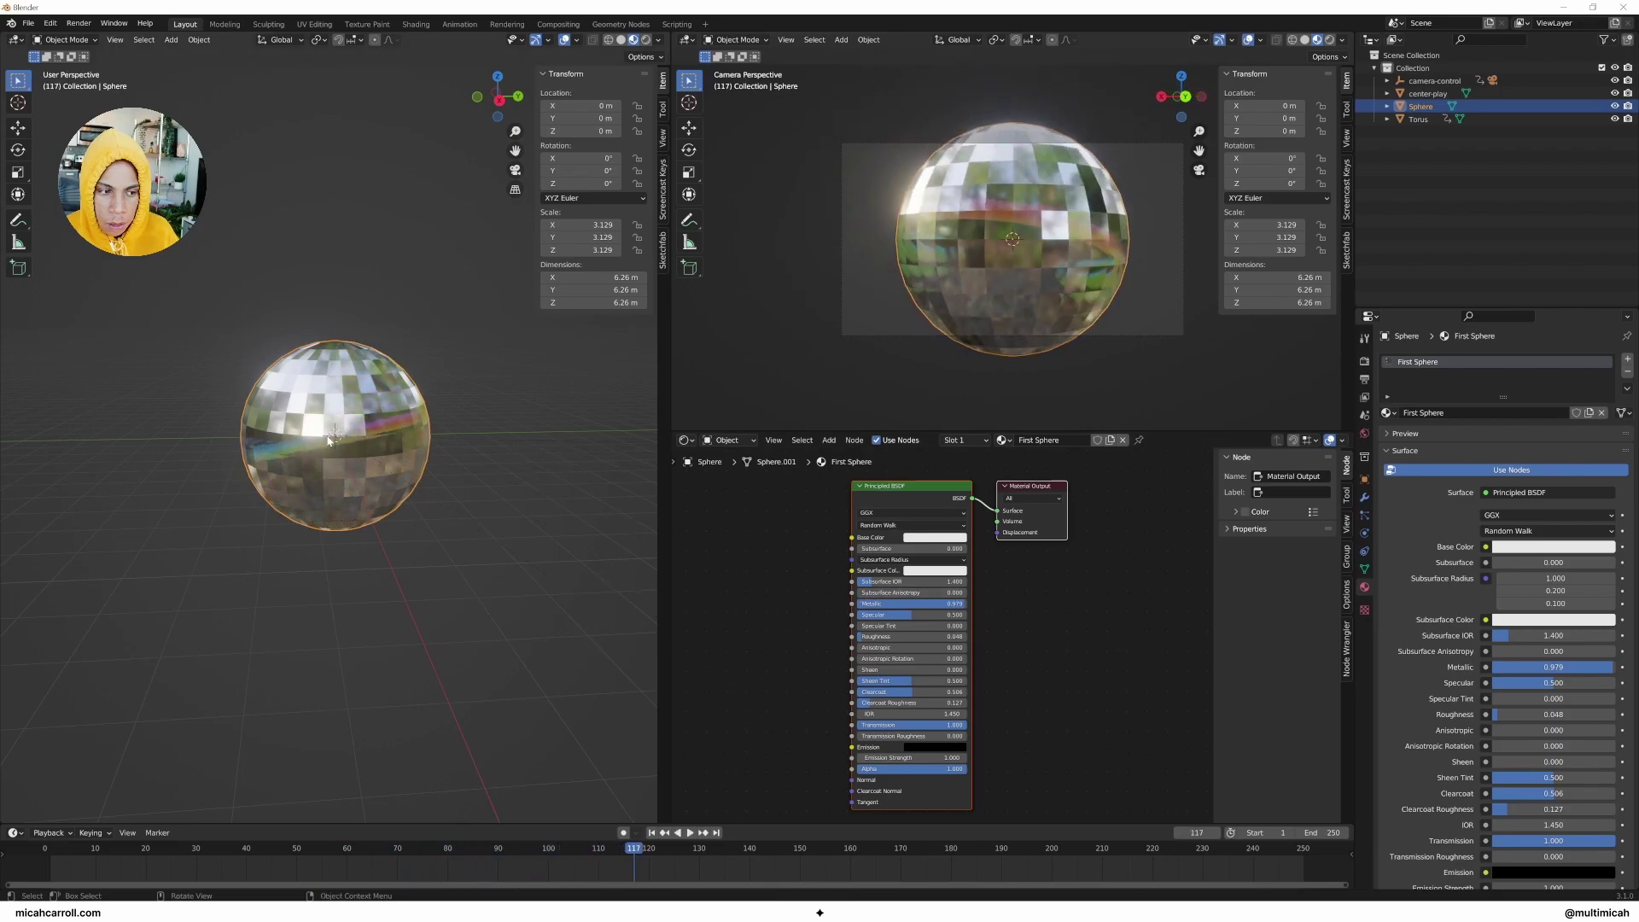
Step: Scale the sphere to 4.018, making it 8.04 m across
{"action": "key", "text": "s"}
{"action": "left_click", "coordinate": [444, 491]}
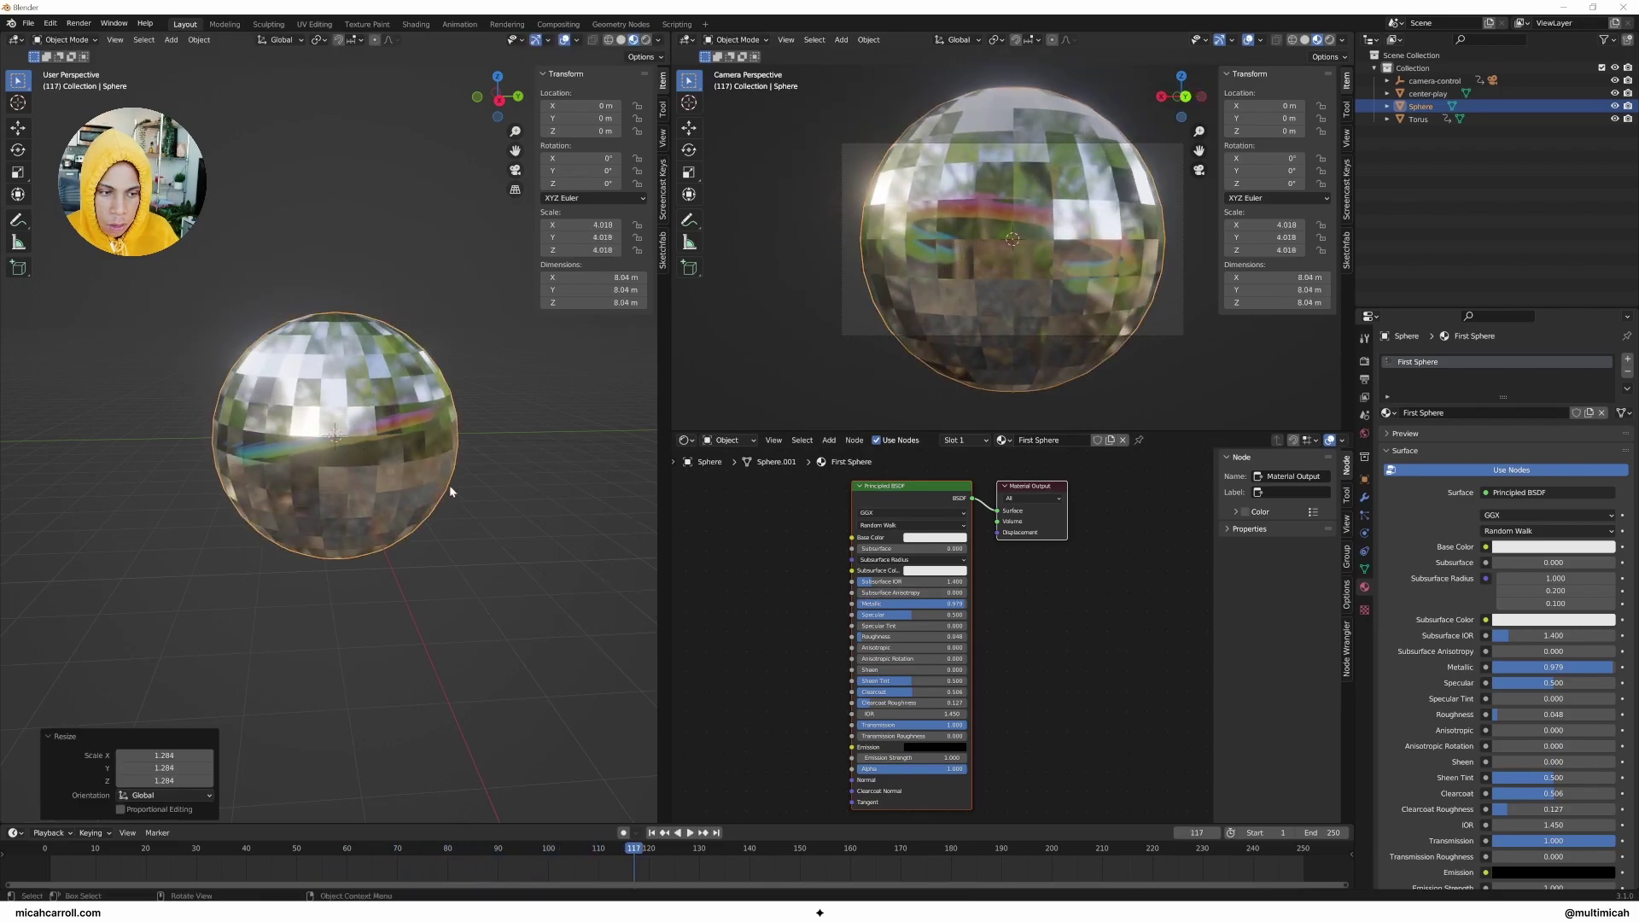
{"action": "middle_click_drag", "start_coordinate": [485, 467], "coordinate": [497, 481]}
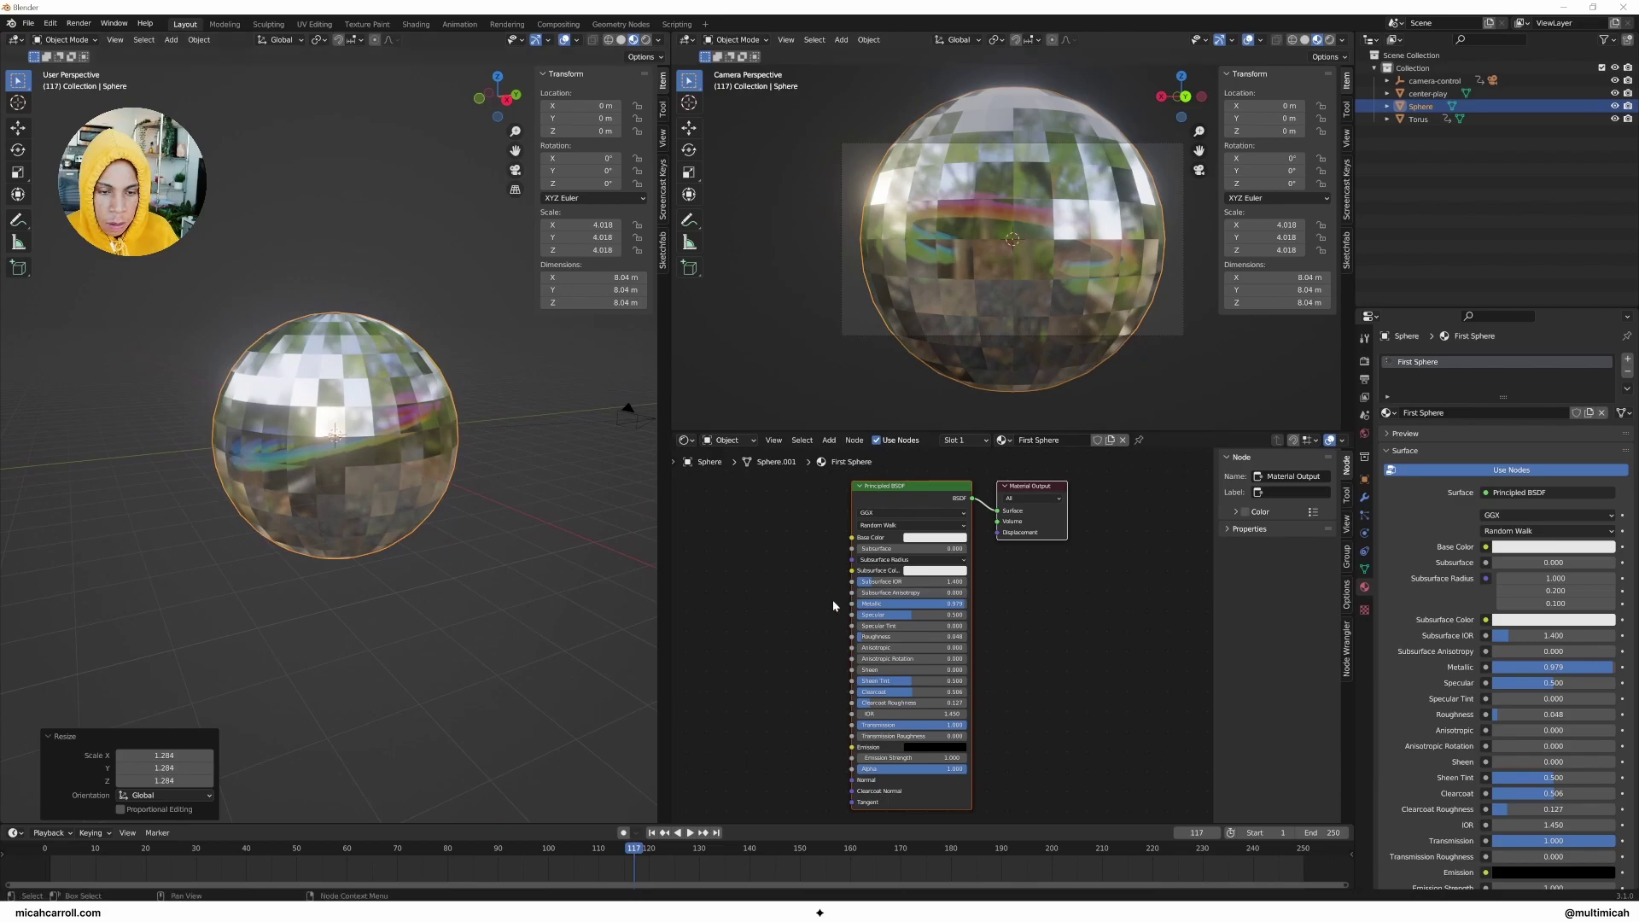
{"action": "scroll", "coordinate": [807, 603], "scroll_direction": "down", "scroll_amount": 2}
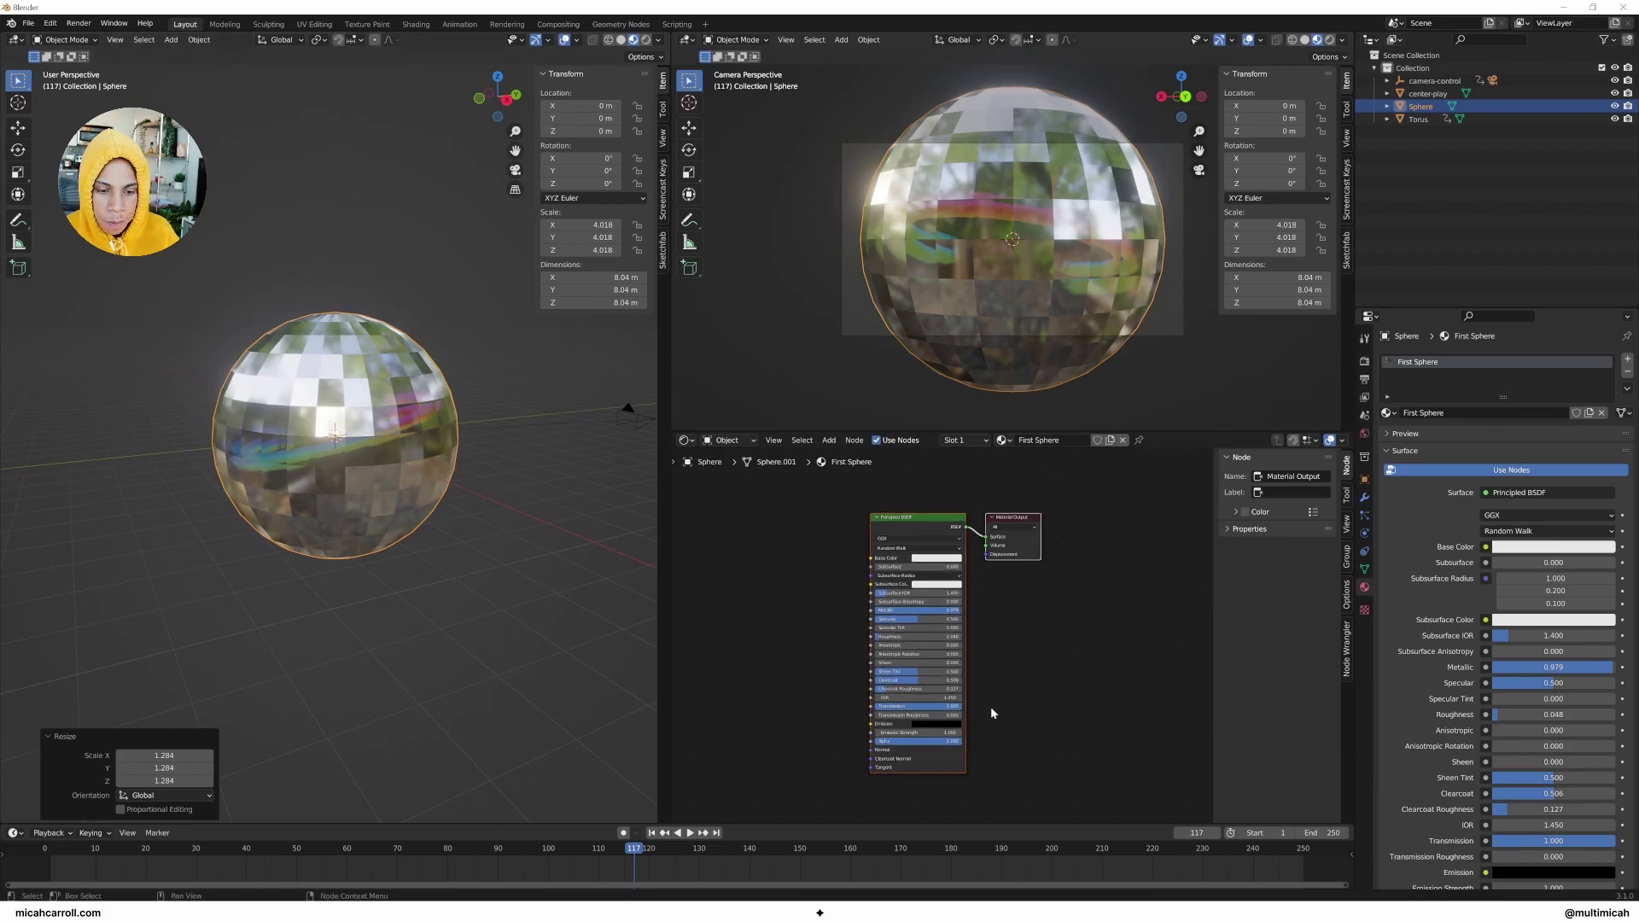
{"action": "scroll", "coordinate": [924, 730], "scroll_direction": "up", "scroll_amount": 2}
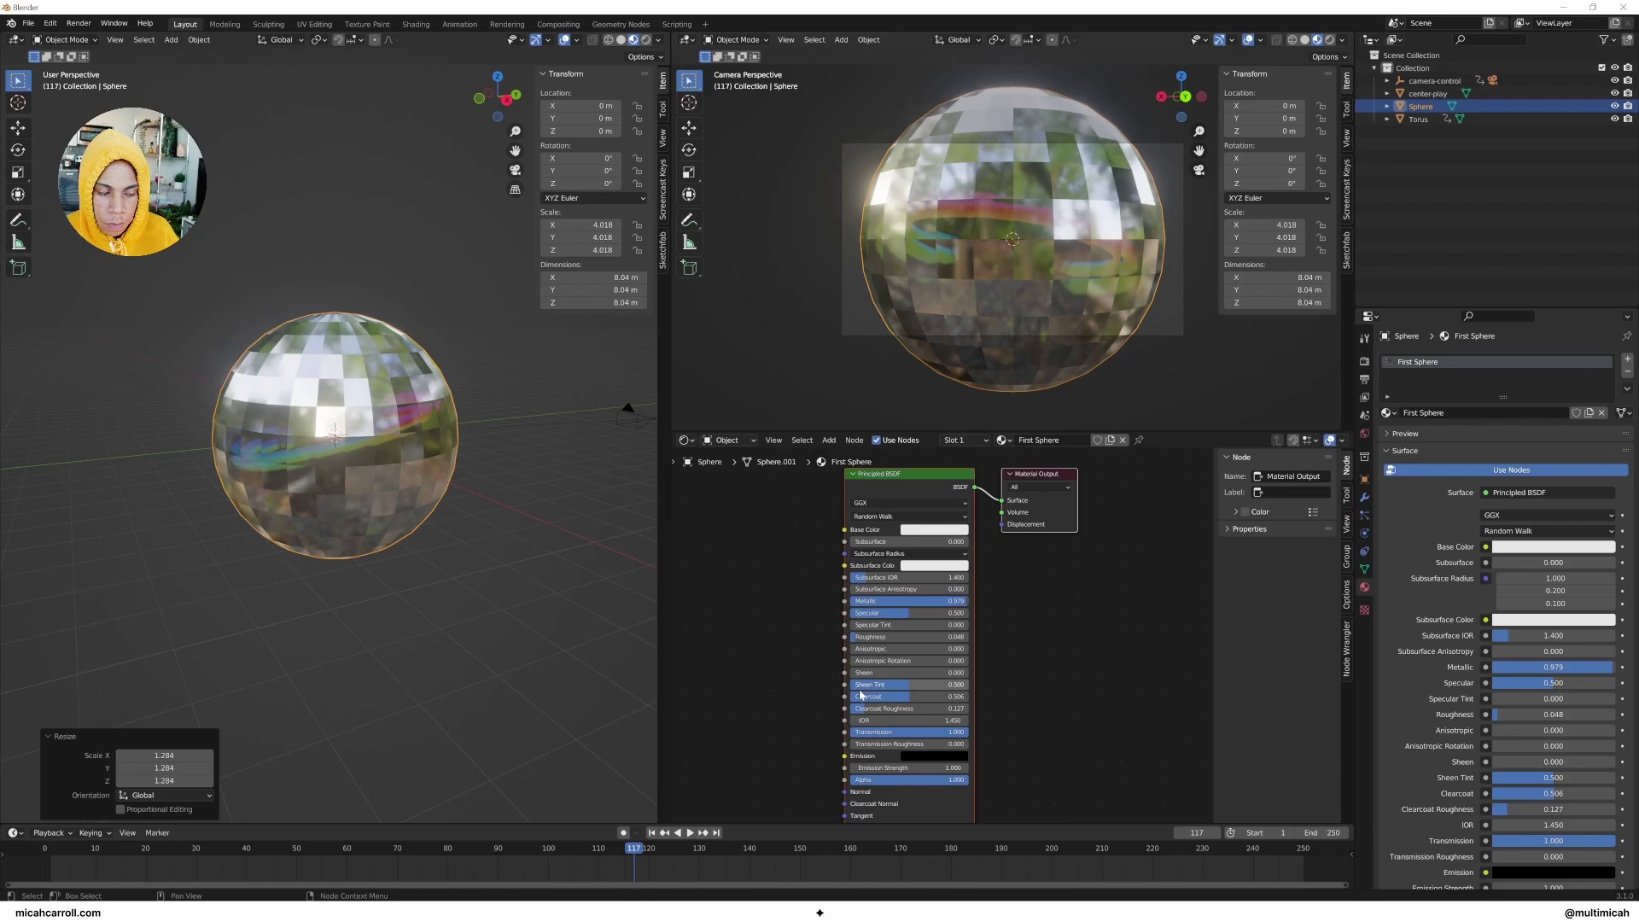
{"action": "middle_click_drag", "start_coordinate": [478, 485], "coordinate": [453, 458]}
Step: Enable Backface Culling on the glass material and preview playback in rendered, solid and material shading
{"action": "left_click", "coordinate": [452, 458]}
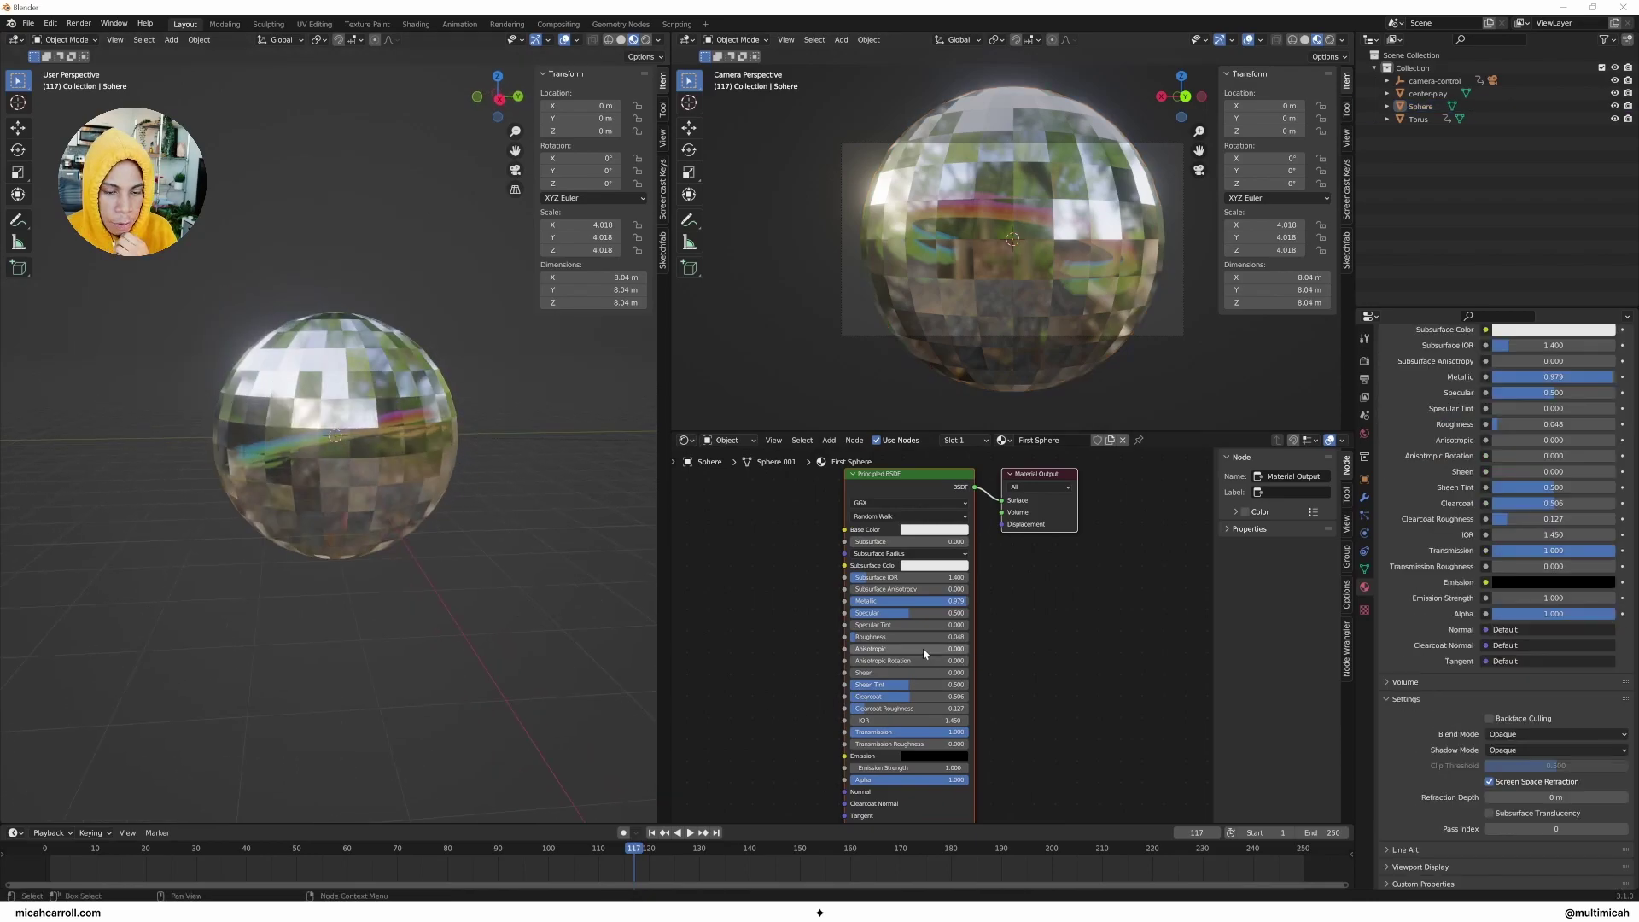
{"action": "left_click", "coordinate": [1490, 719]}
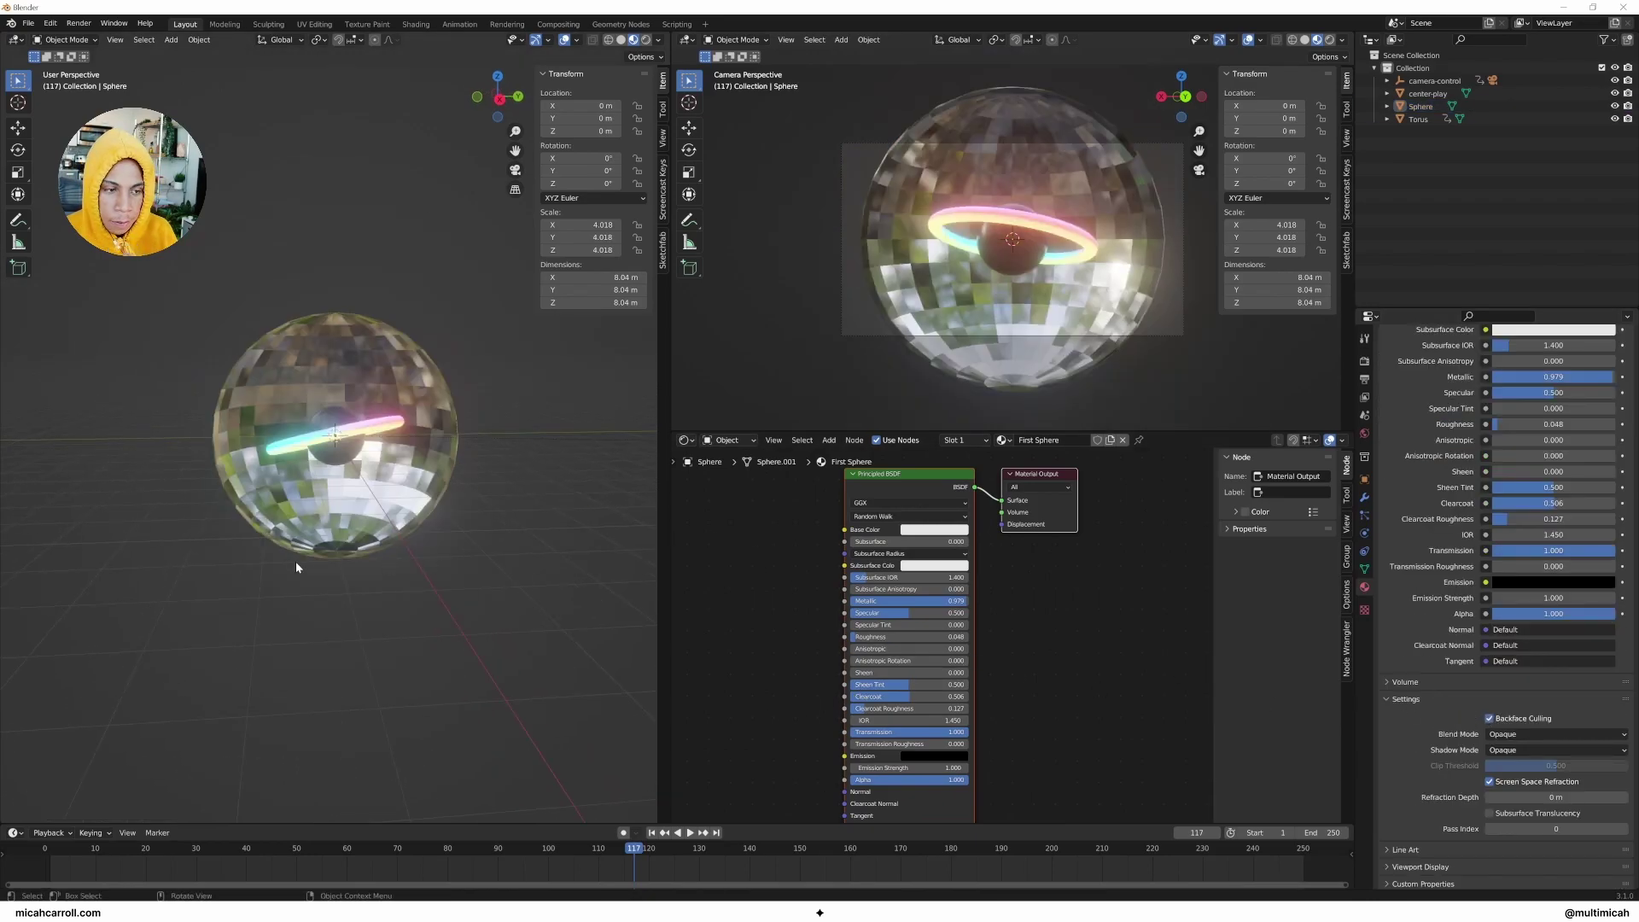
{"action": "key", "text": "space"}
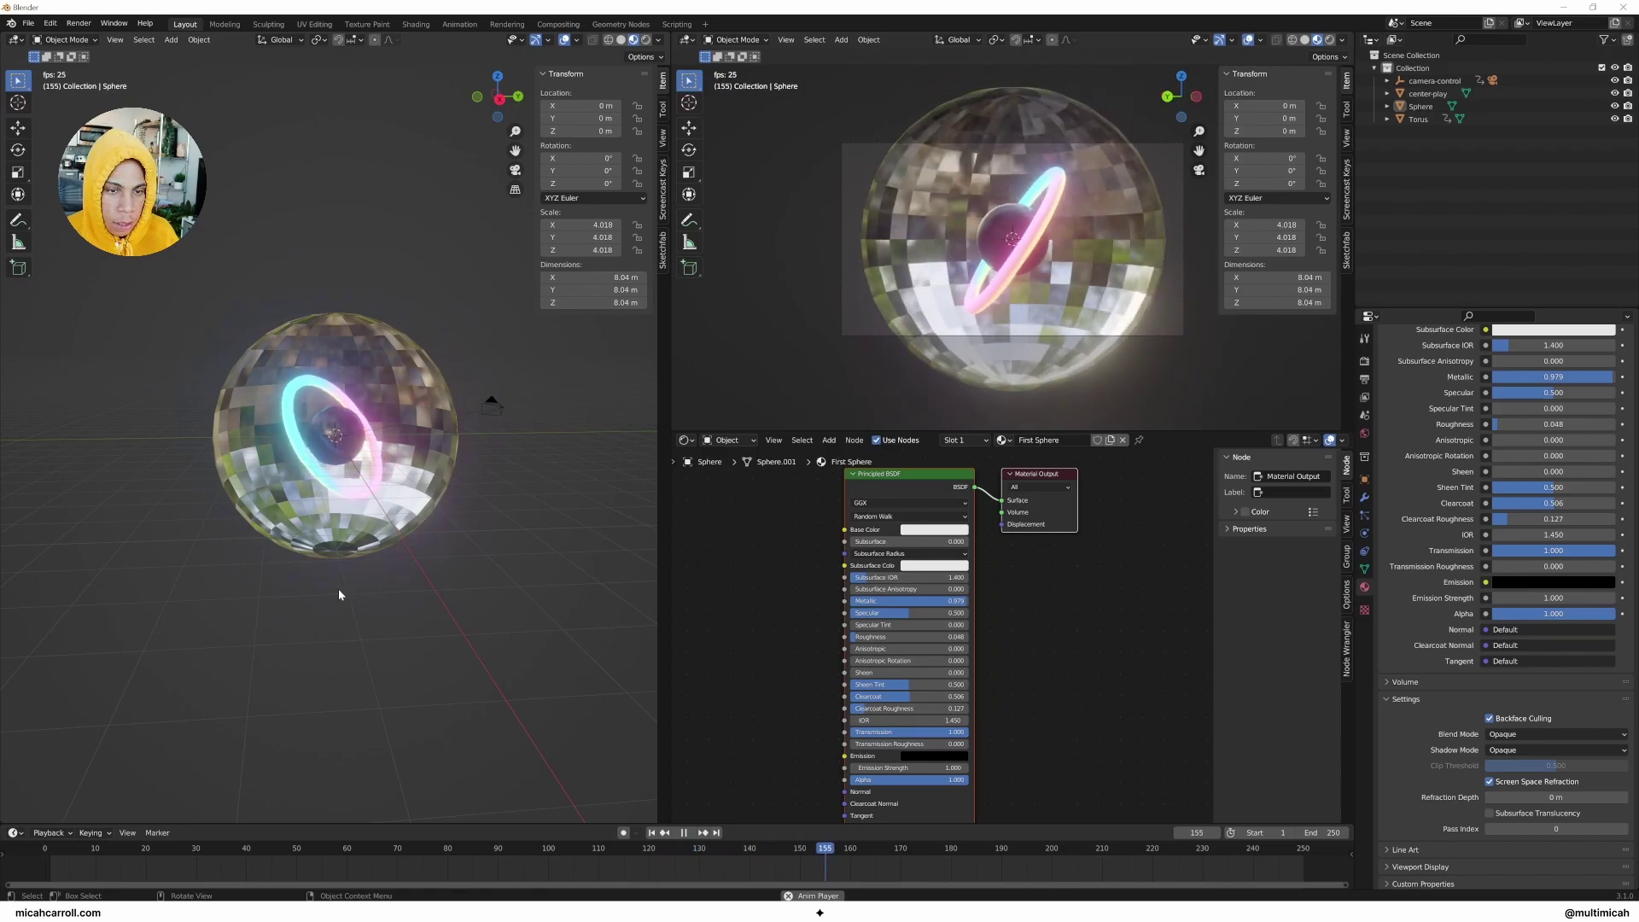
{"action": "key", "text": "z"}
{"action": "left_click", "coordinate": [408, 347]}
{"action": "key", "text": "z"}
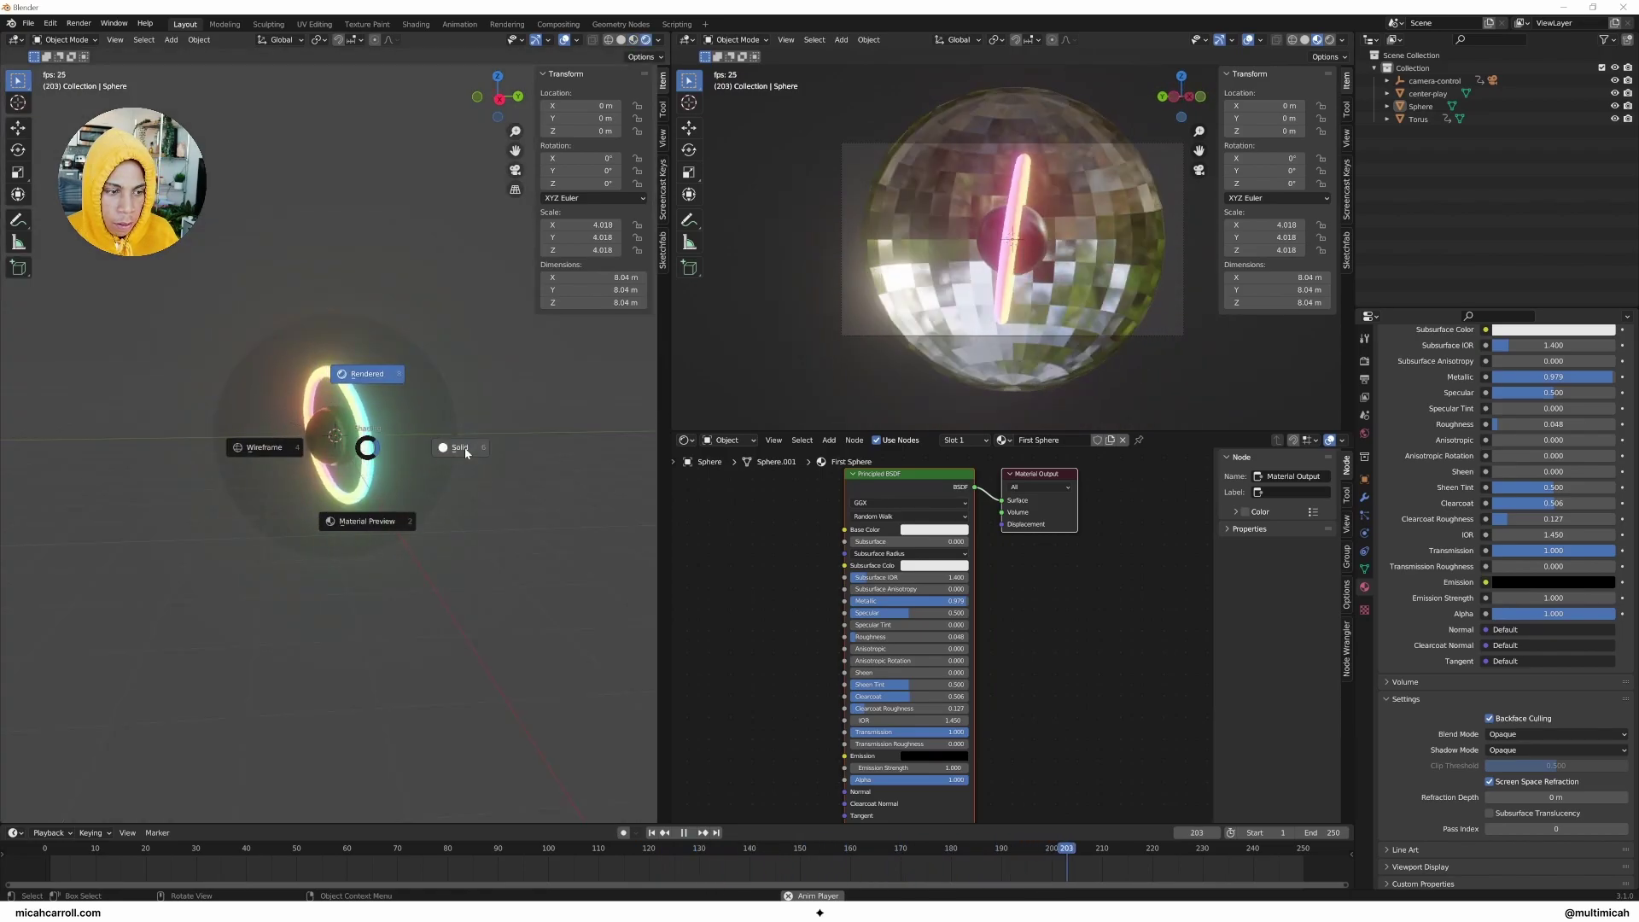
{"action": "left_click", "coordinate": [483, 448]}
{"action": "key", "text": "z"}
{"action": "left_click", "coordinate": [401, 580]}
{"action": "scroll", "coordinate": [298, 546], "scroll_direction": "up", "scroll_amount": 5}
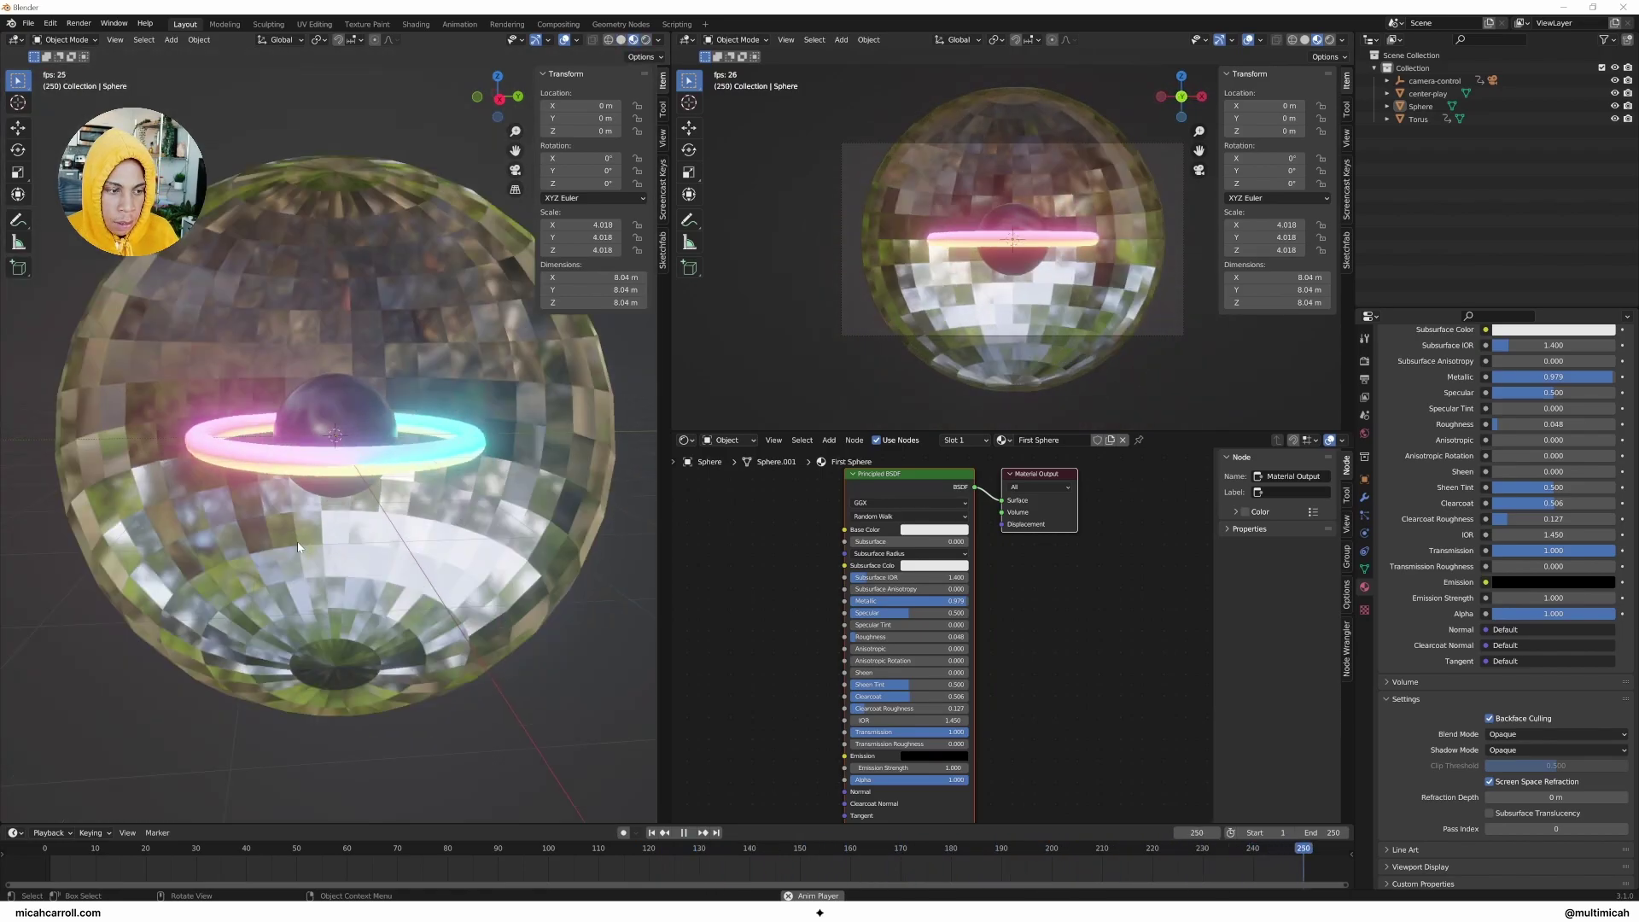
{"action": "scroll", "coordinate": [337, 491], "scroll_direction": "down", "scroll_amount": 5}
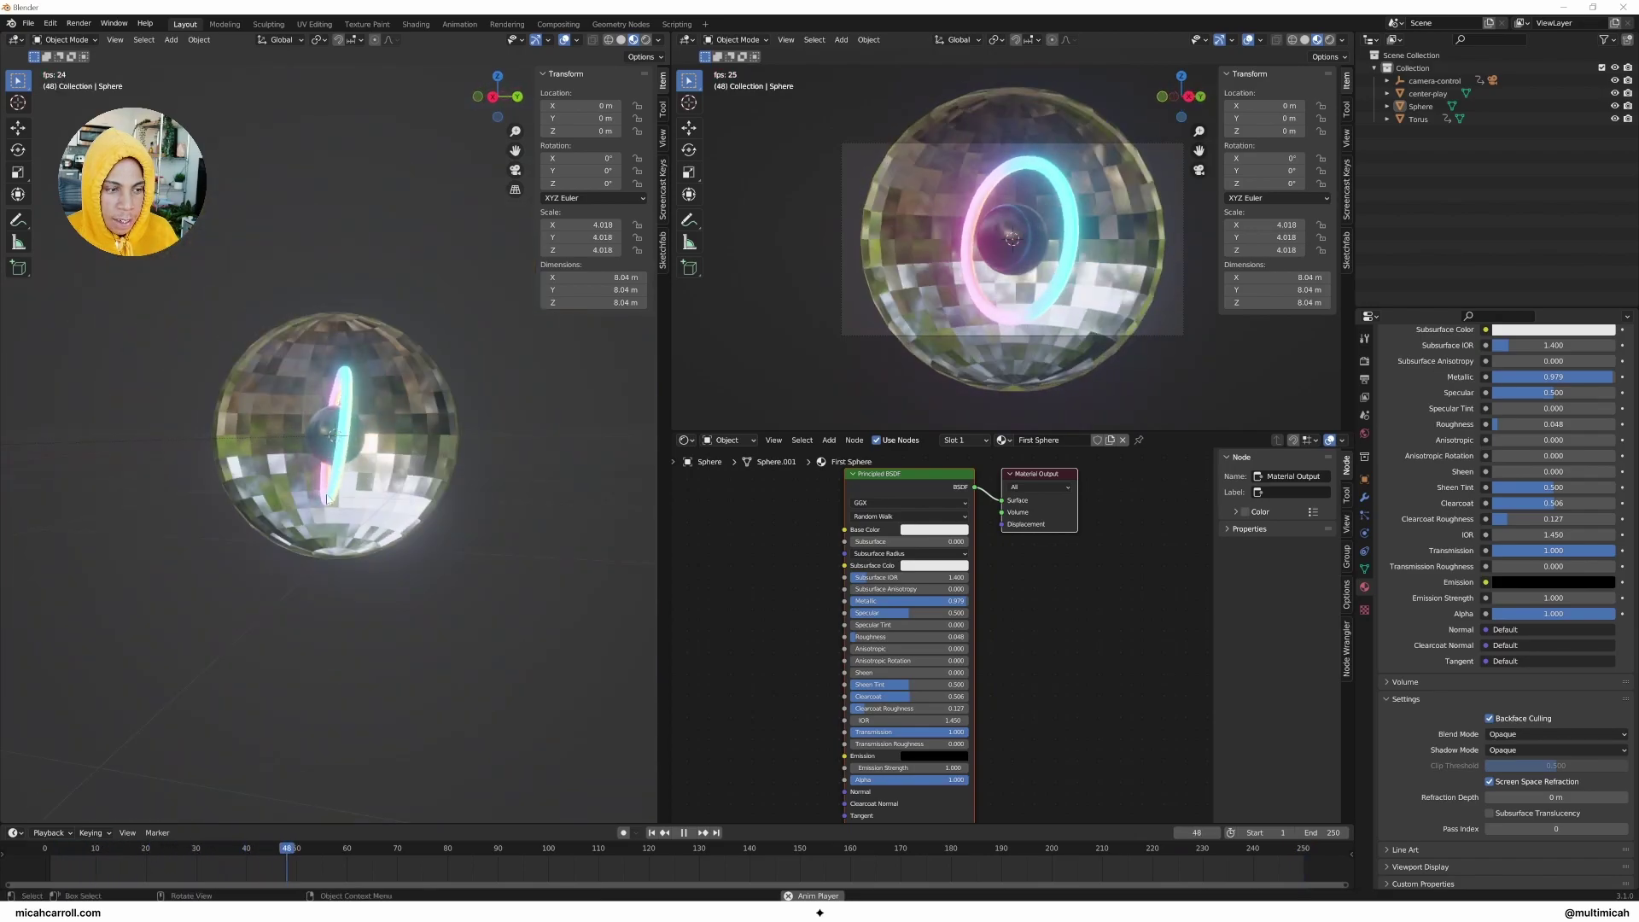
Step: Scale the outer sphere up 1.288 times and lower its Roughness to 0.045
{"action": "left_click", "coordinate": [410, 359]}
{"action": "key", "text": "s"}
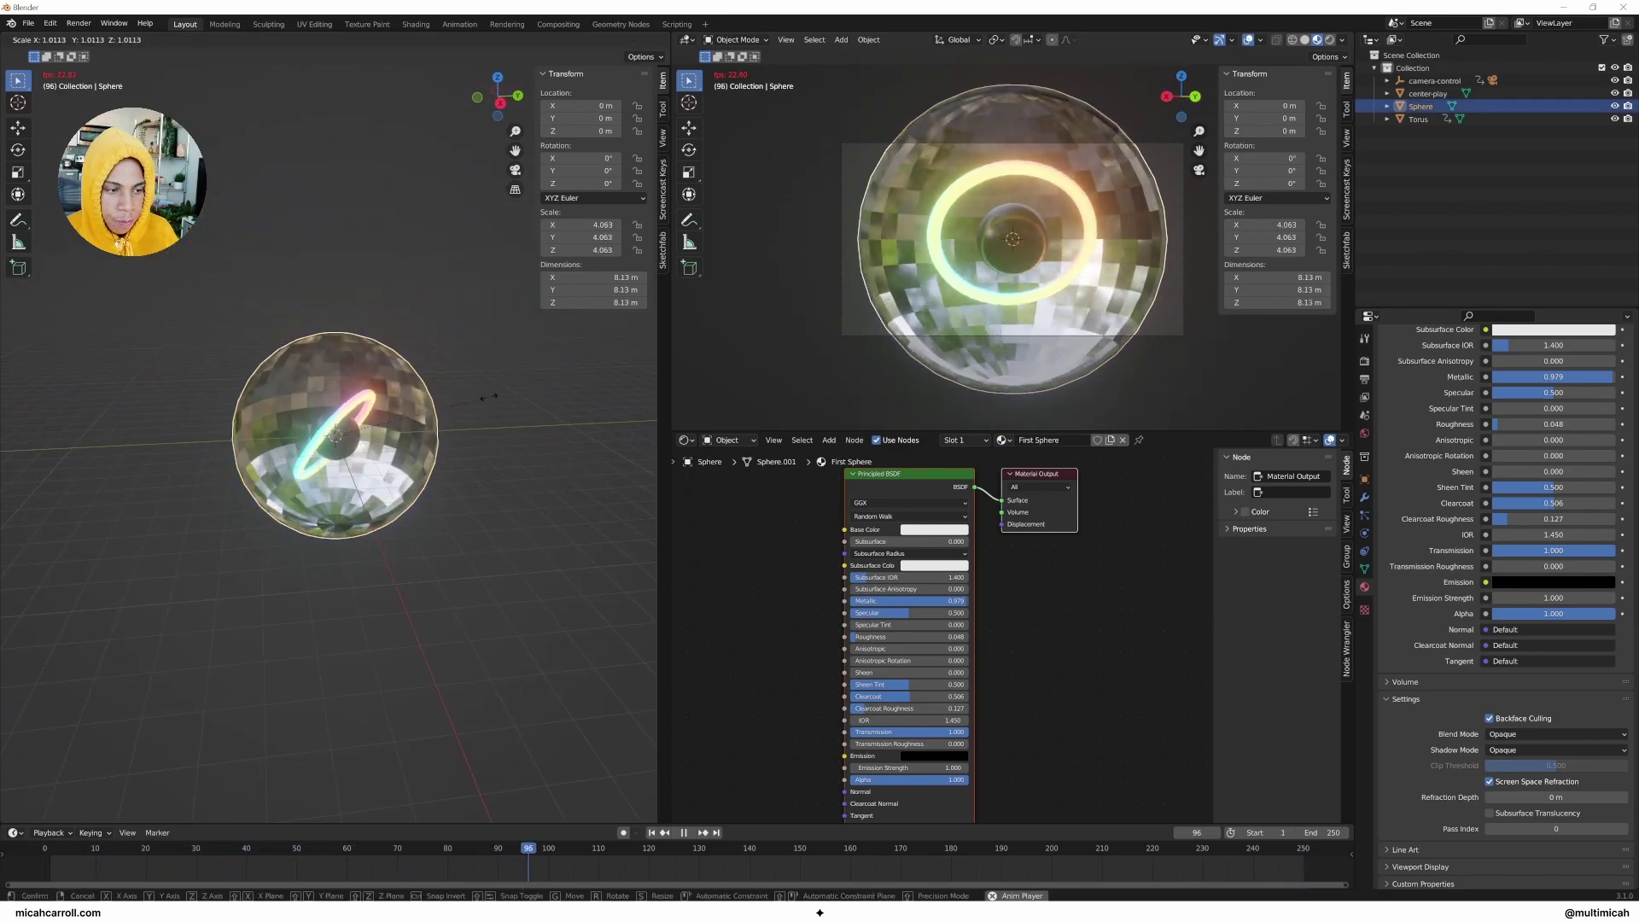
{"action": "left_click", "coordinate": [530, 392]}
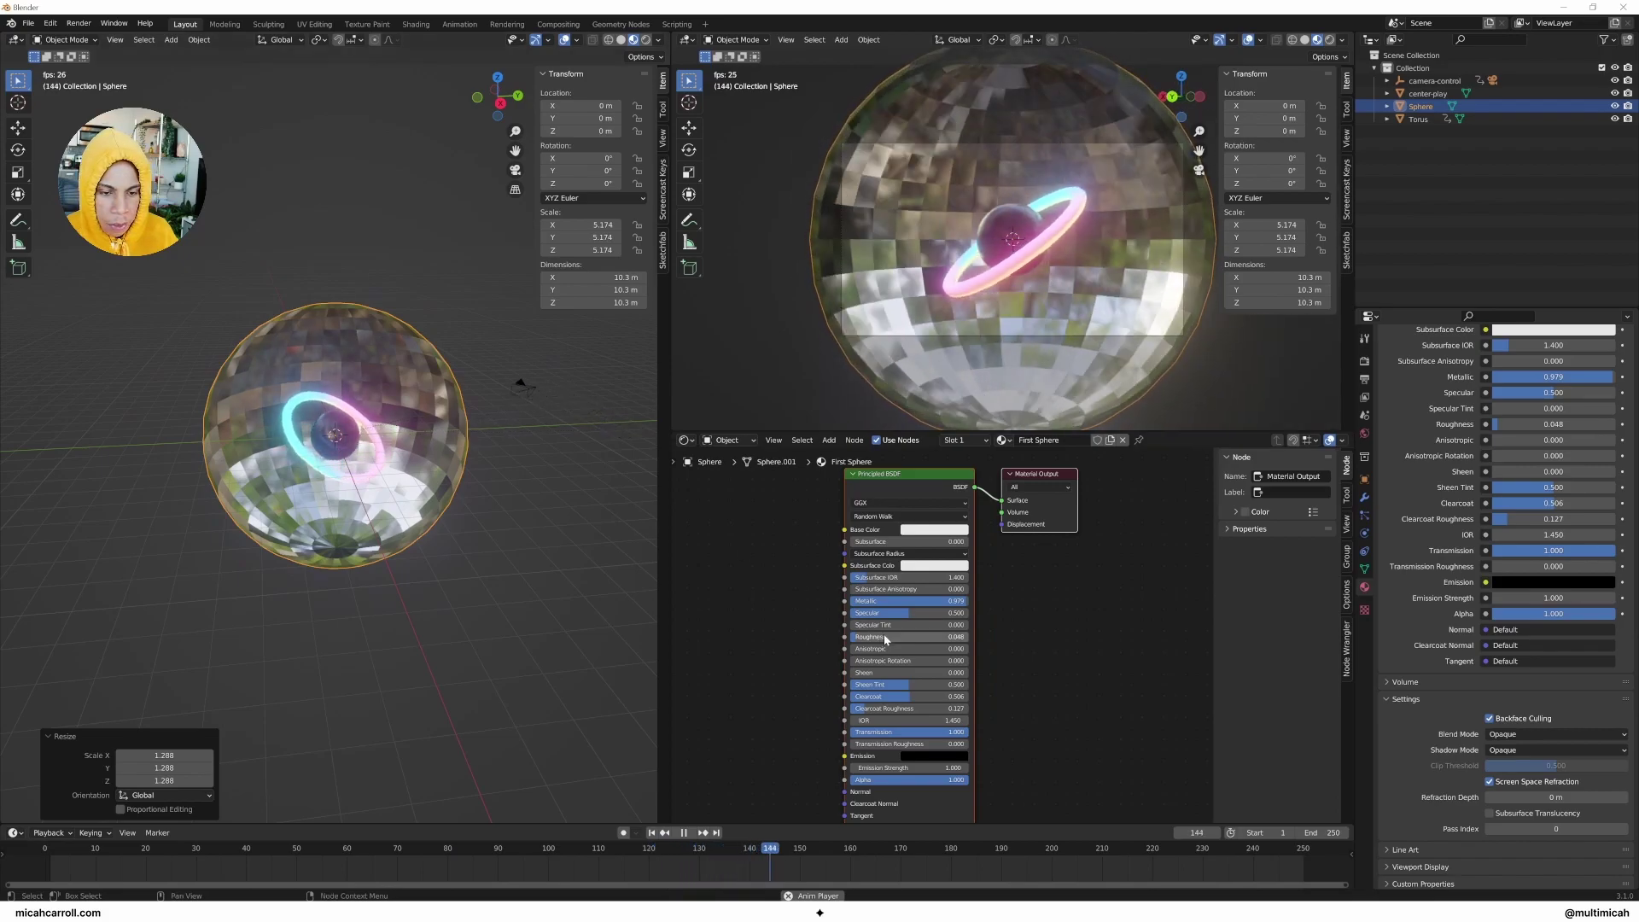
{"action": "mouse_move", "coordinate": [897, 637]}
{"action": "left_mouse_down"}
{"action": "mouse_move", "coordinate": [854, 637]}
{"action": "mouse_move", "coordinate": [894, 637]}
{"action": "left_mouse_up"}
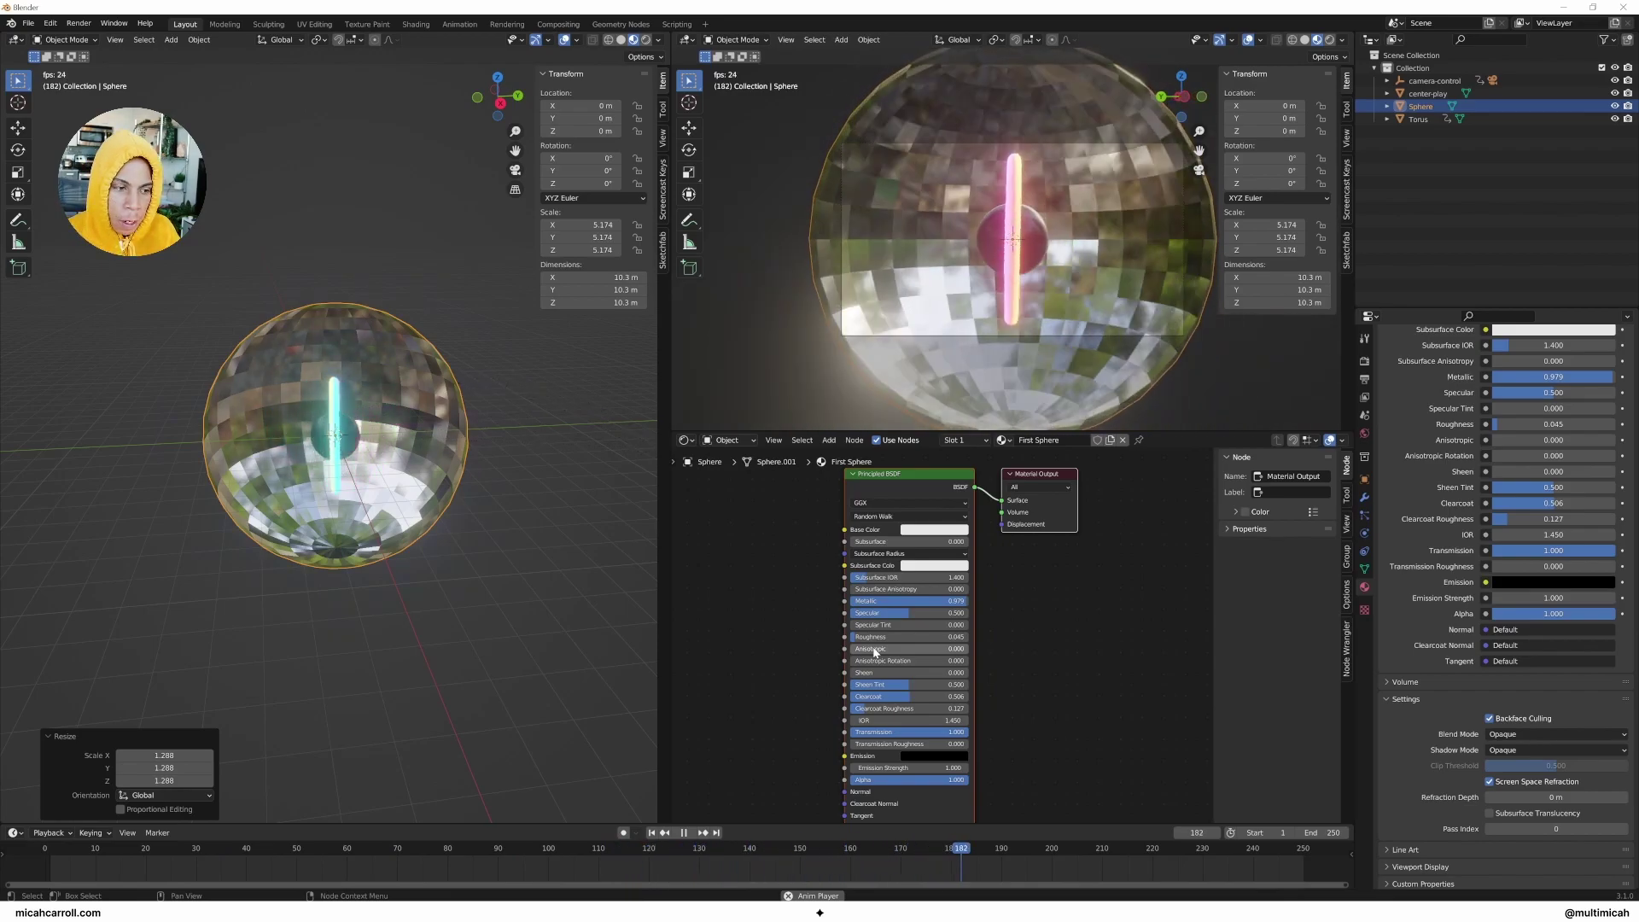
Step: Add a Simple Deform modifier to the outer sphere and set its Twist angle to 191°
{"action": "left_click", "coordinate": [453, 389]}
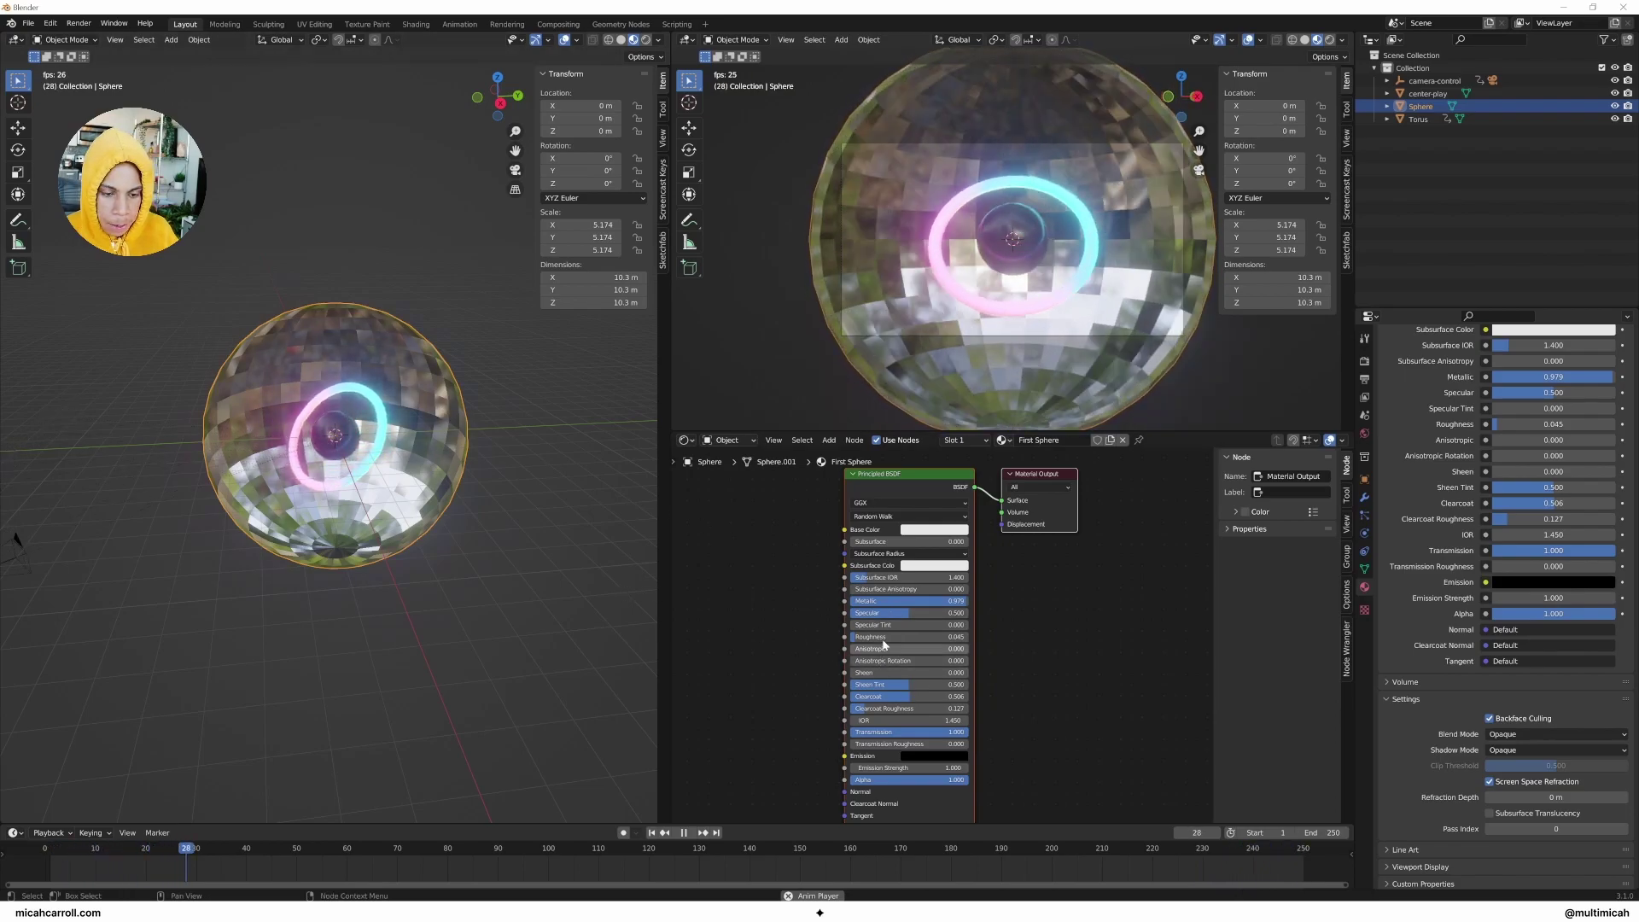
{"action": "left_click", "coordinate": [1365, 498]}
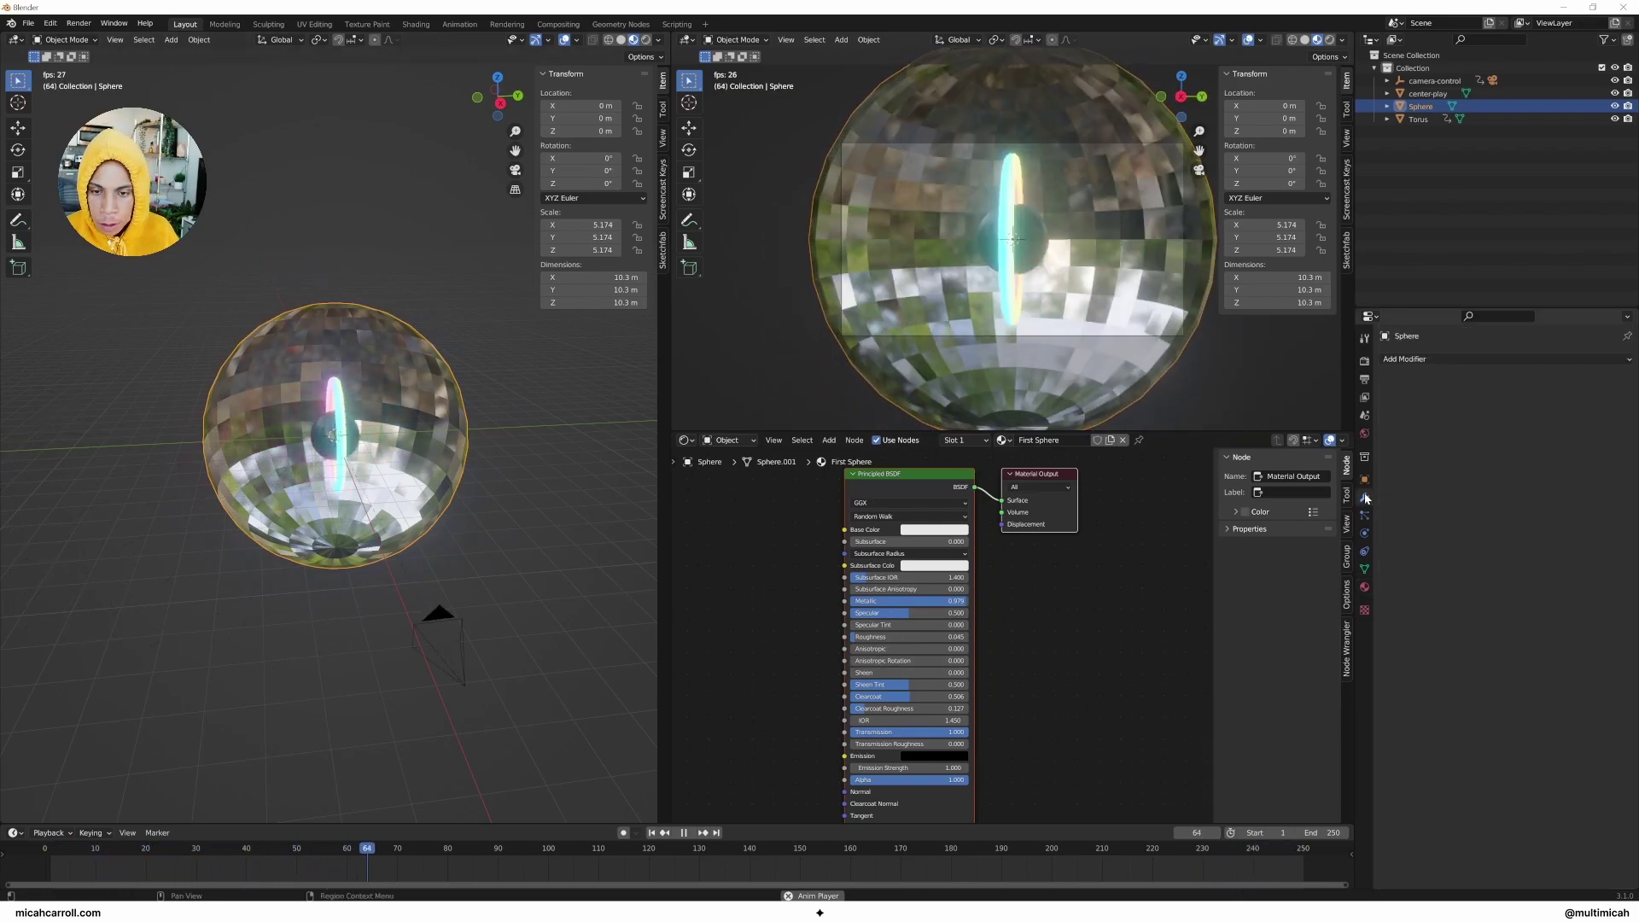
{"action": "left_click", "coordinate": [1450, 359]}
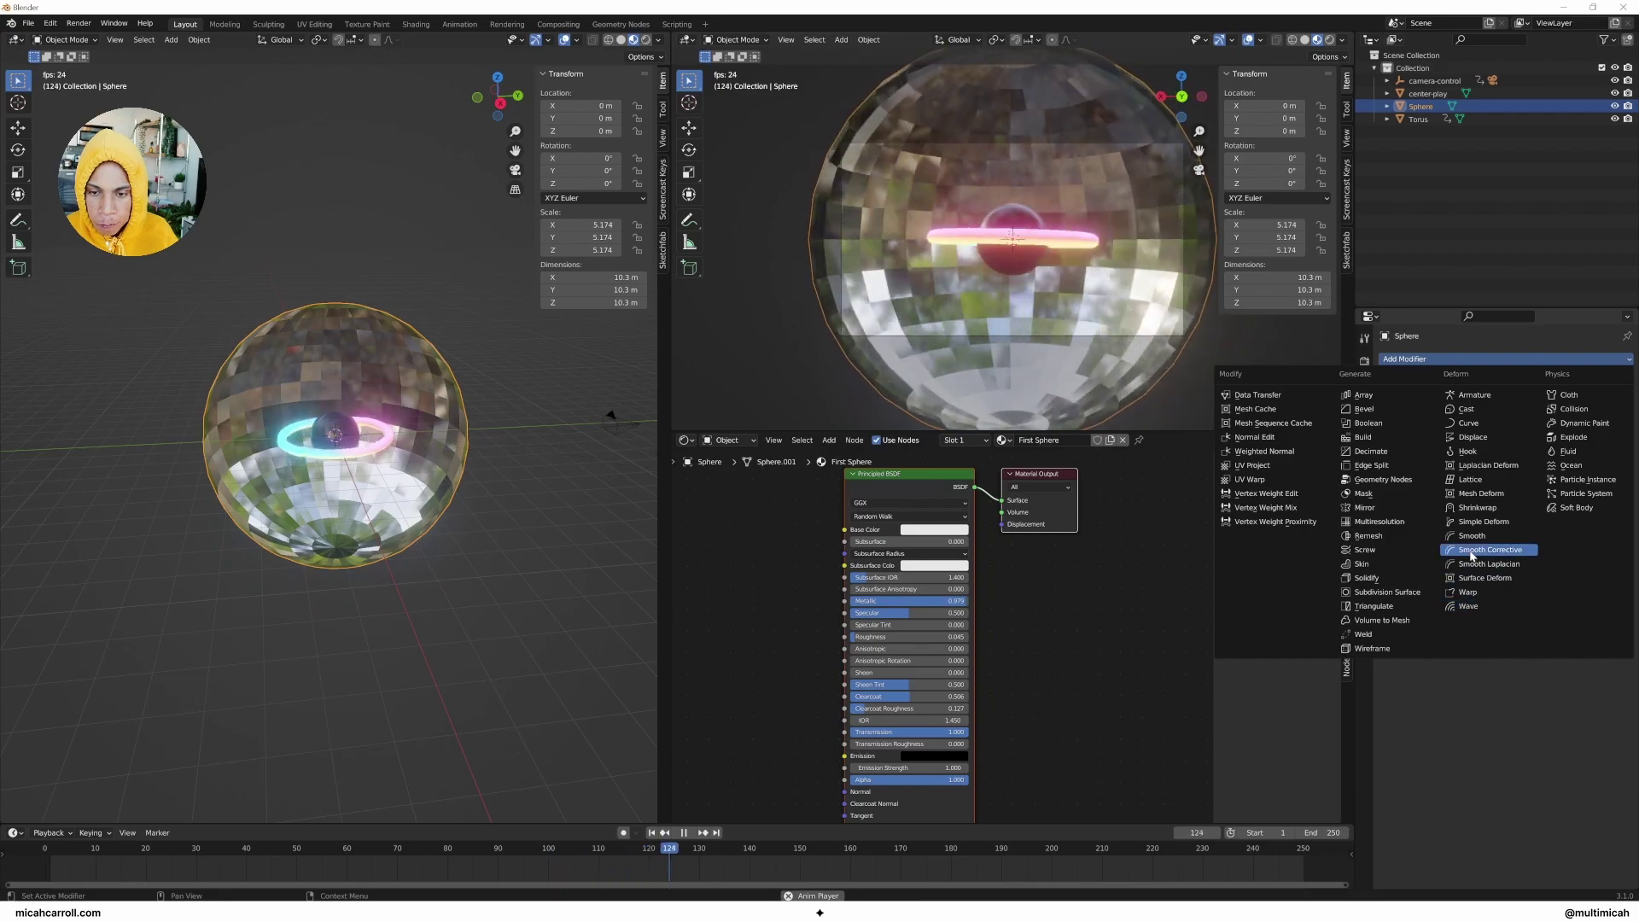
{"action": "left_click", "coordinate": [1482, 522]}
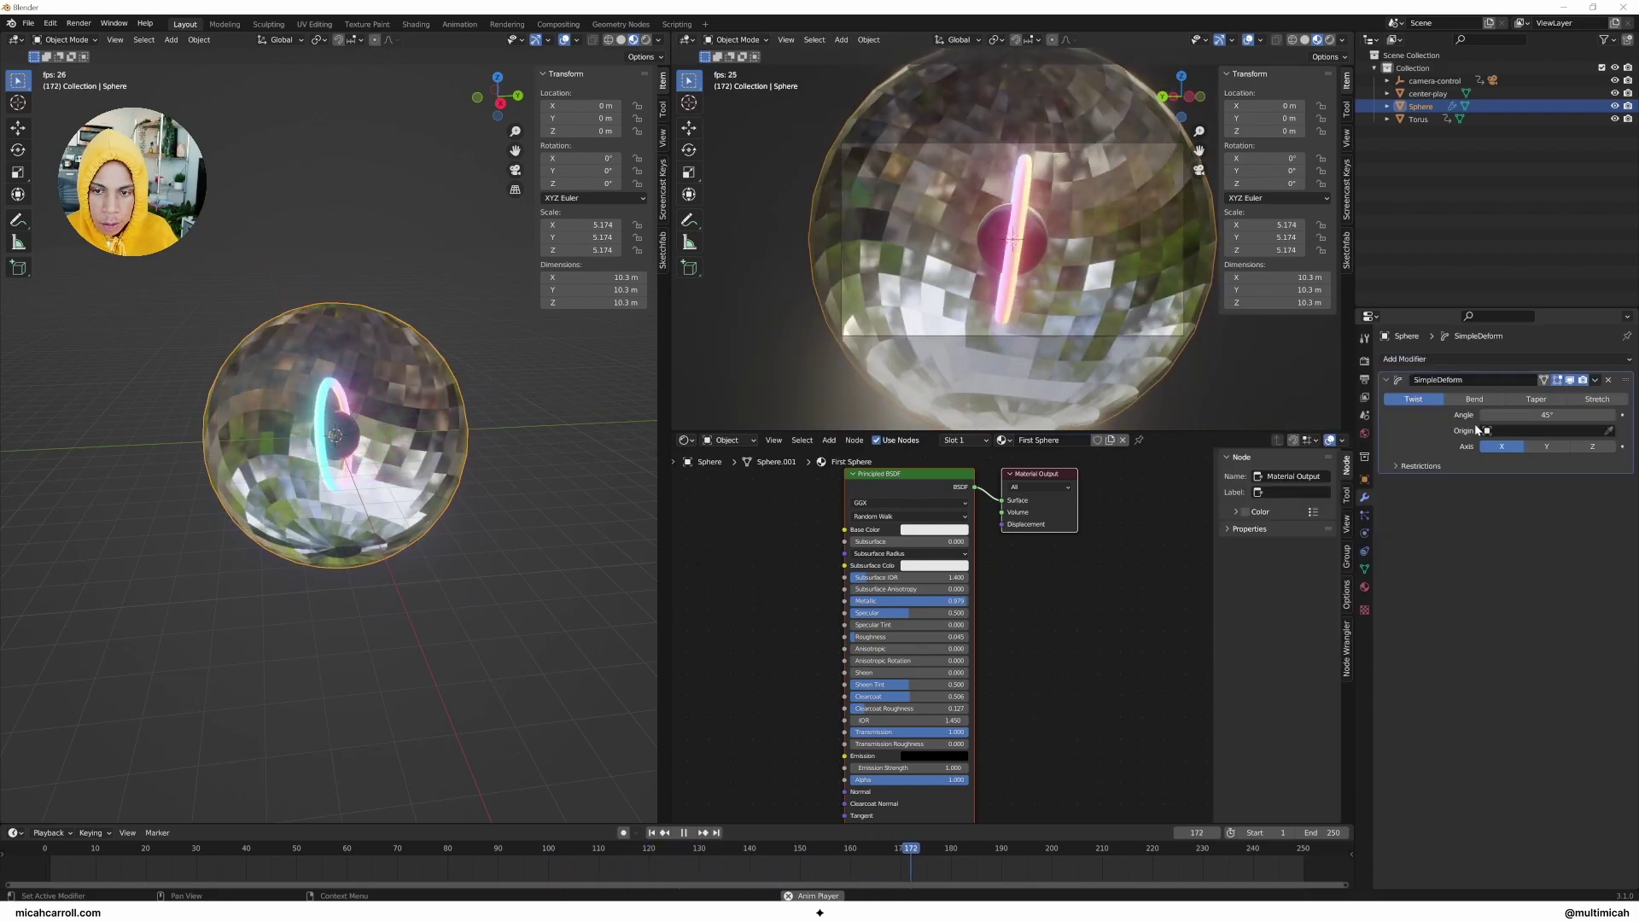
{"action": "left_click_drag", "start_coordinate": [1503, 415], "coordinate": [1601, 415]}
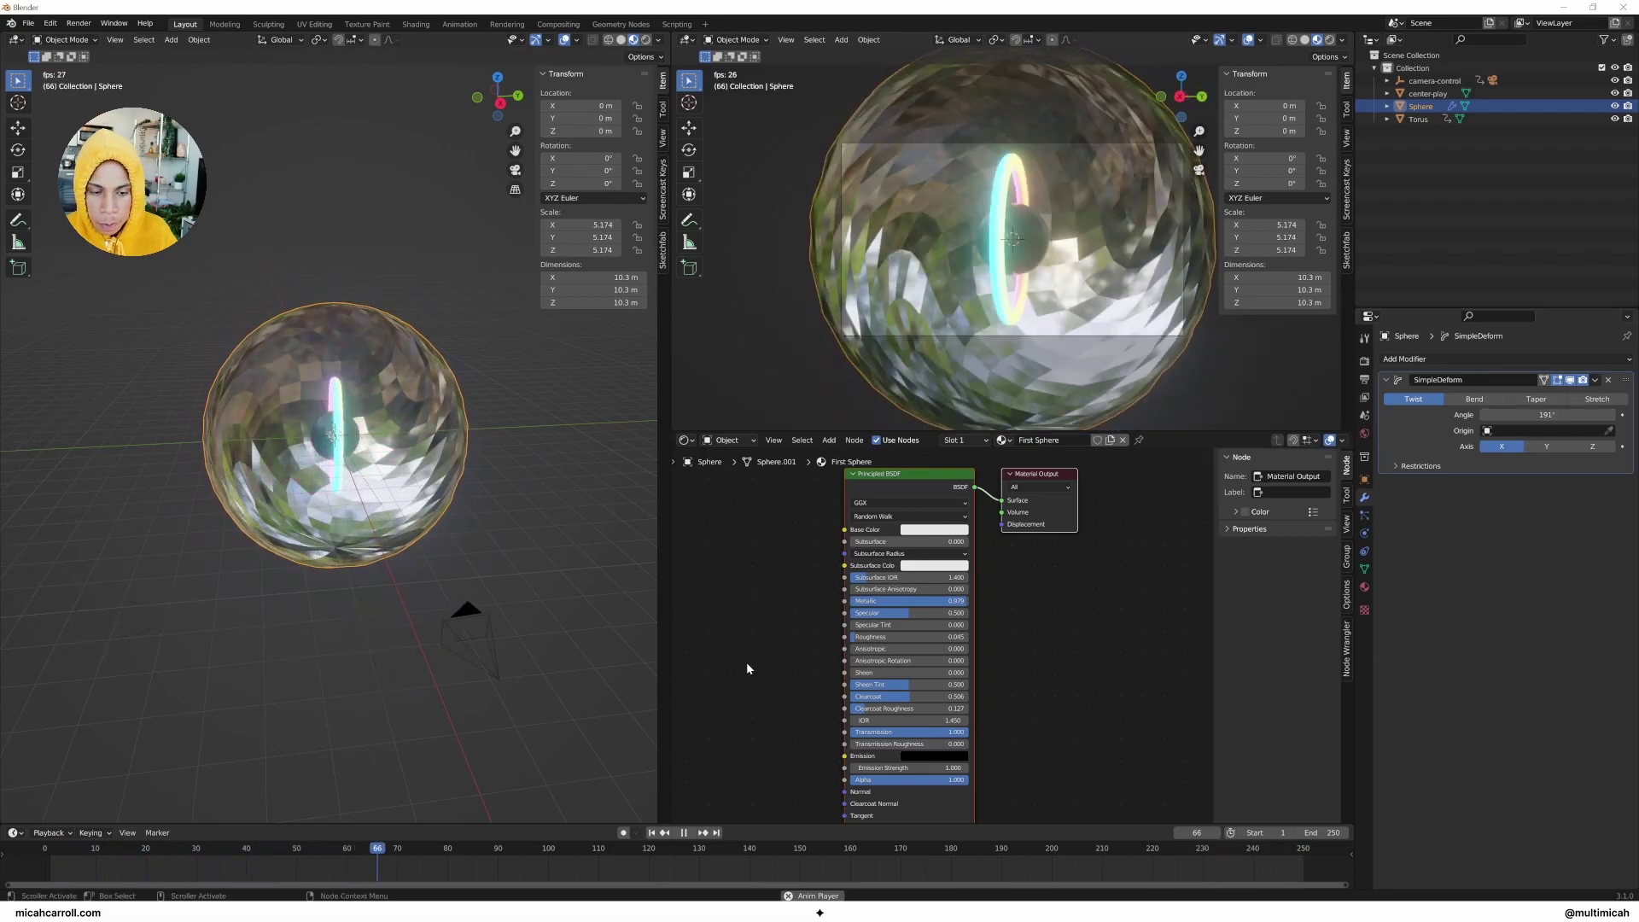
Step: Add a Subdivision Surface modifier and order it above the SimpleDeform twist in the stack
{"action": "left_click", "coordinate": [576, 613]}
{"action": "left_click", "coordinate": [424, 487]}
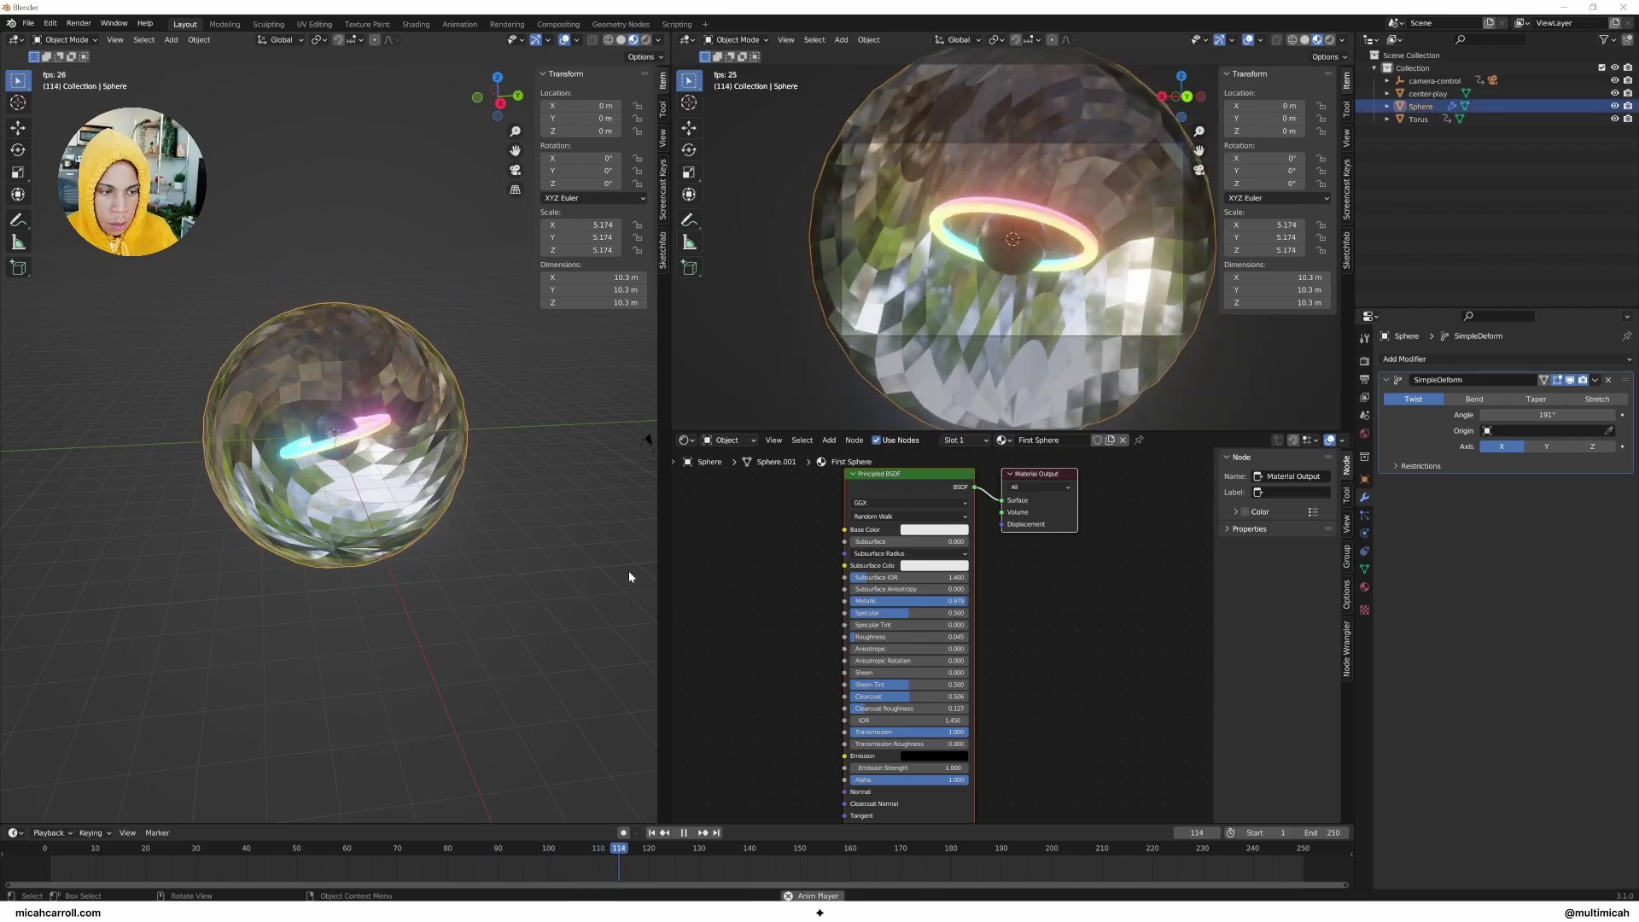
{"action": "right_click", "coordinate": [427, 478]}
{"action": "key", "text": "Escape"}
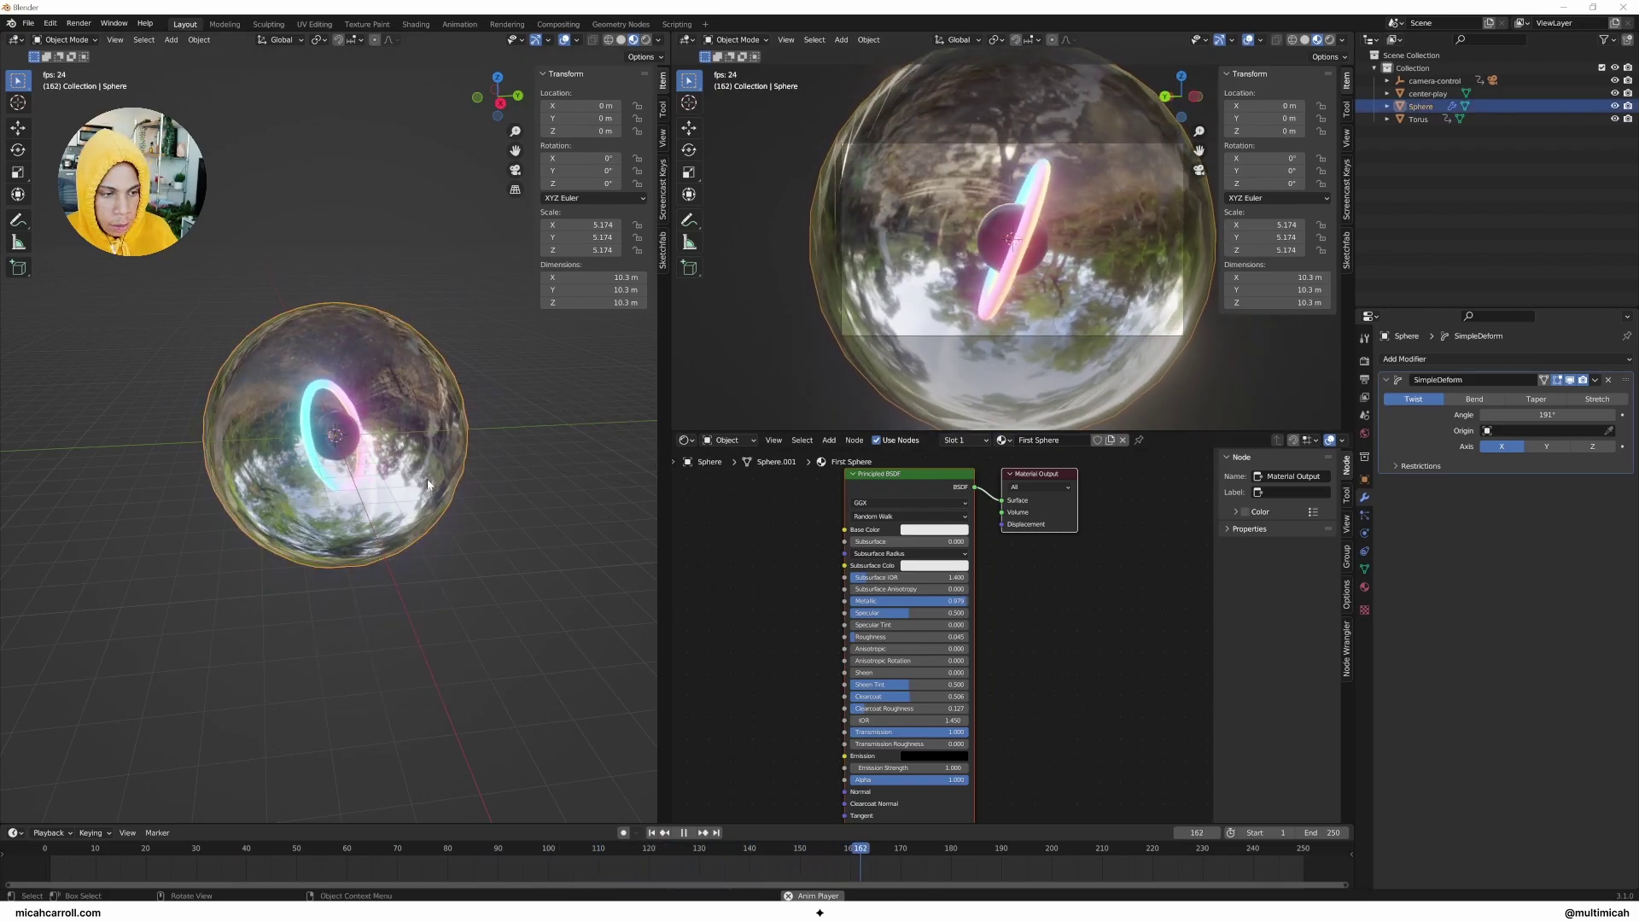
{"action": "left_click", "coordinate": [1461, 358]}
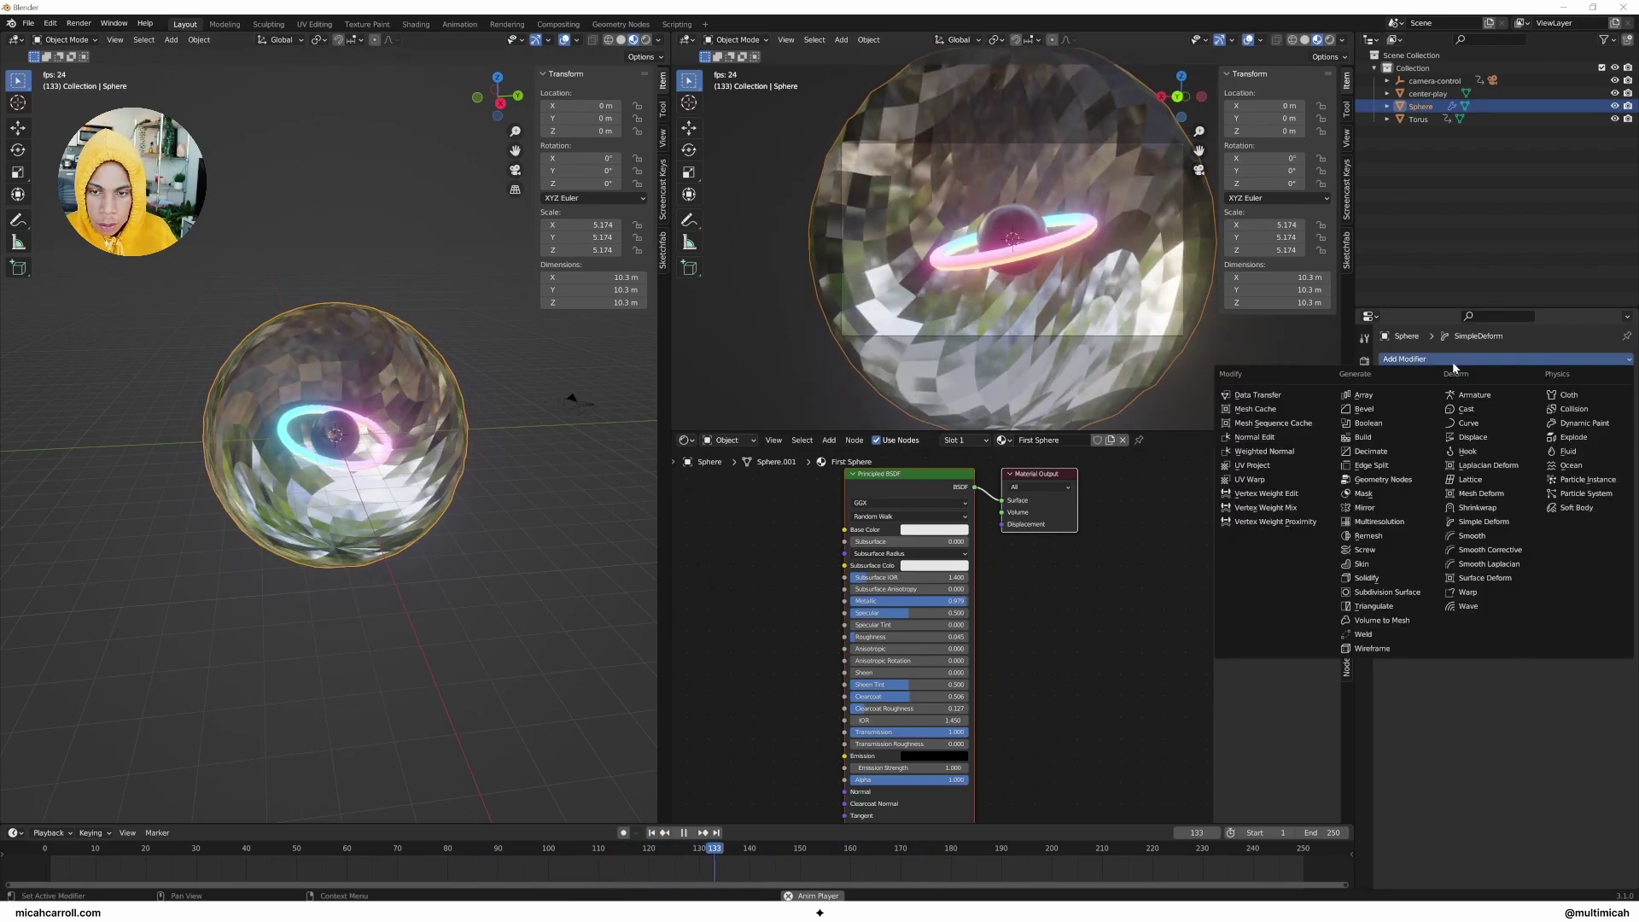
{"action": "left_click", "coordinate": [1392, 593]}
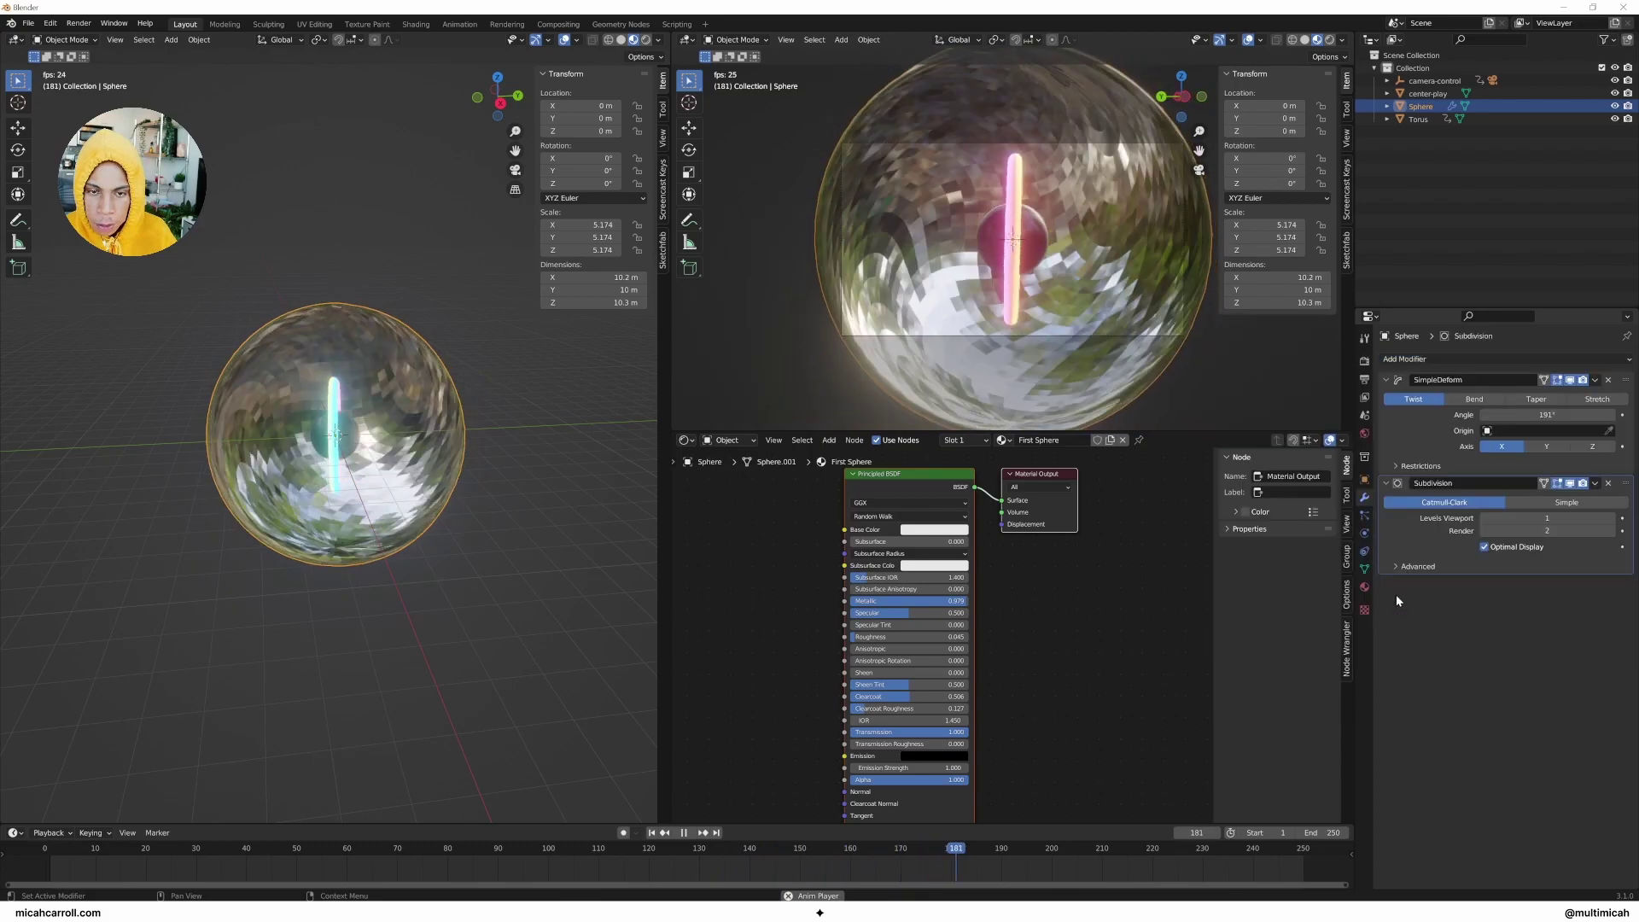
{"action": "left_click", "coordinate": [1386, 380], "text": "ctrl"}
{"action": "left_click", "coordinate": [1386, 379]}
{"action": "left_click_drag", "start_coordinate": [1600, 382], "coordinate": [1596, 401]}
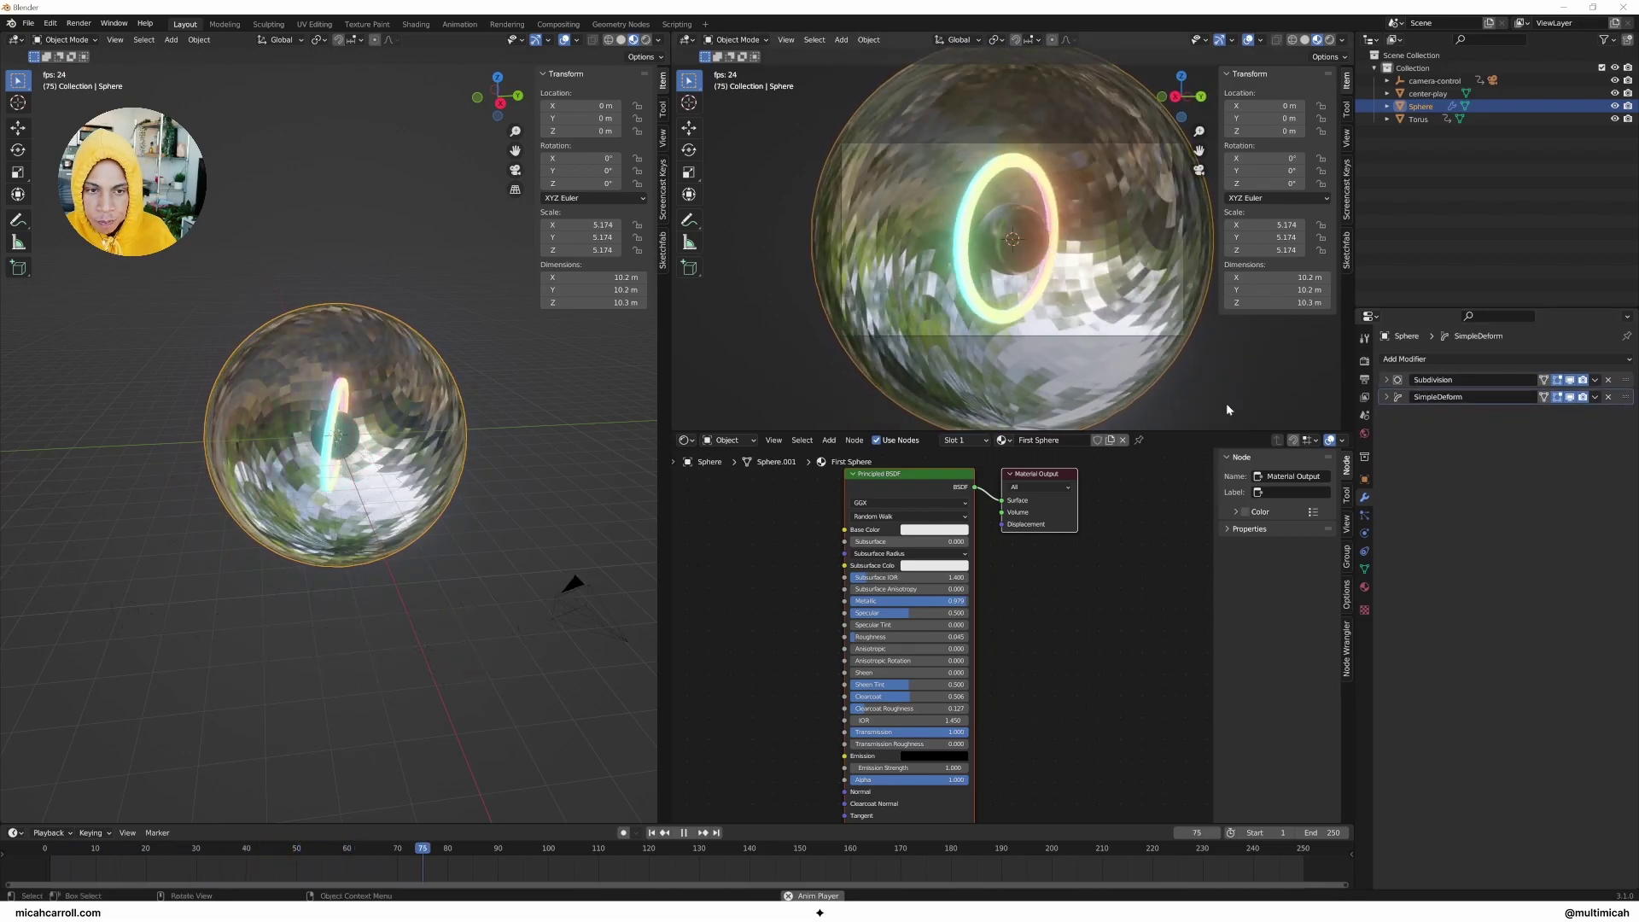
{"action": "left_click_drag", "start_coordinate": [1626, 397], "coordinate": [1625, 376]}
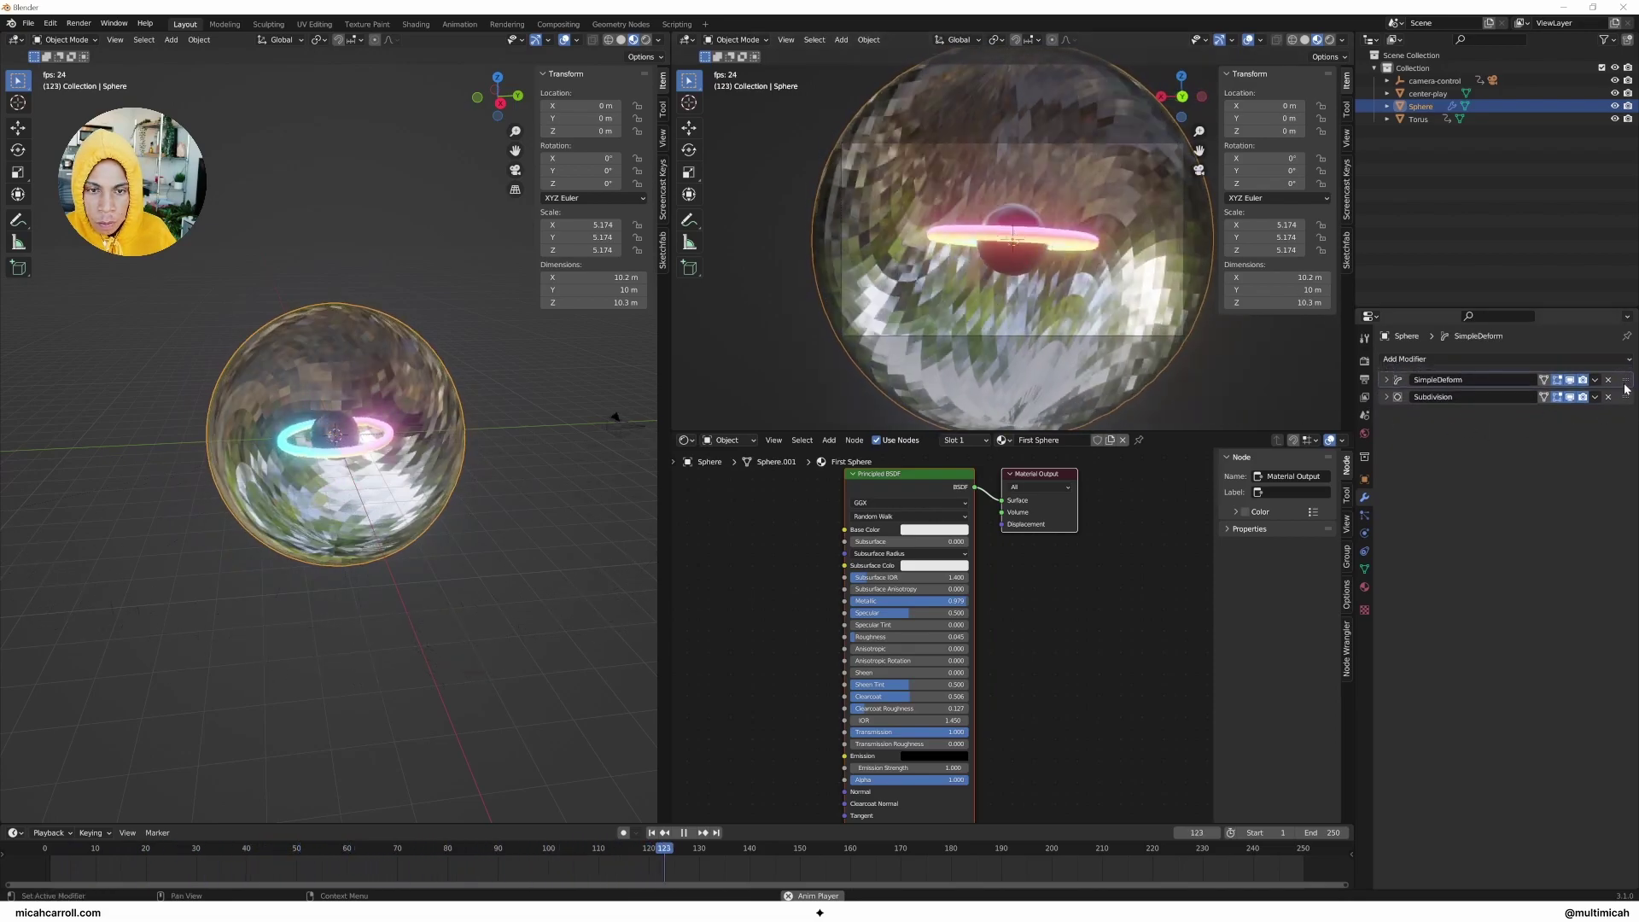
{"action": "key", "text": "ctrl+z"}
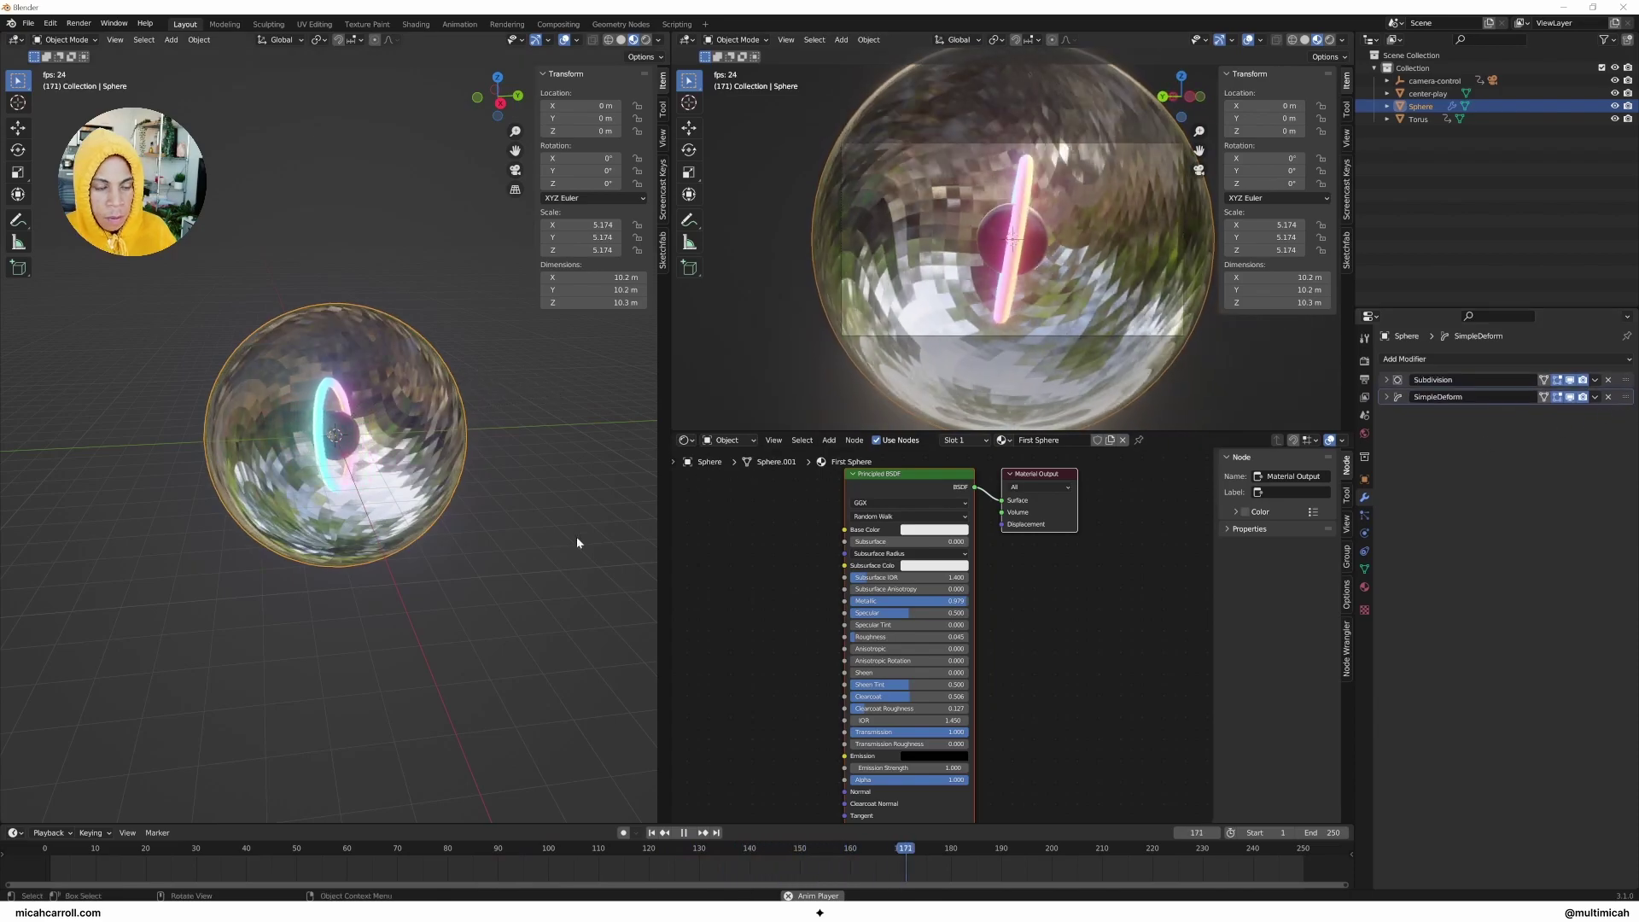
Step: Add a Bump node and connect its output to the glass shader's Normal input
{"action": "scroll", "coordinate": [700, 674], "scroll_direction": "down", "scroll_amount": 2}
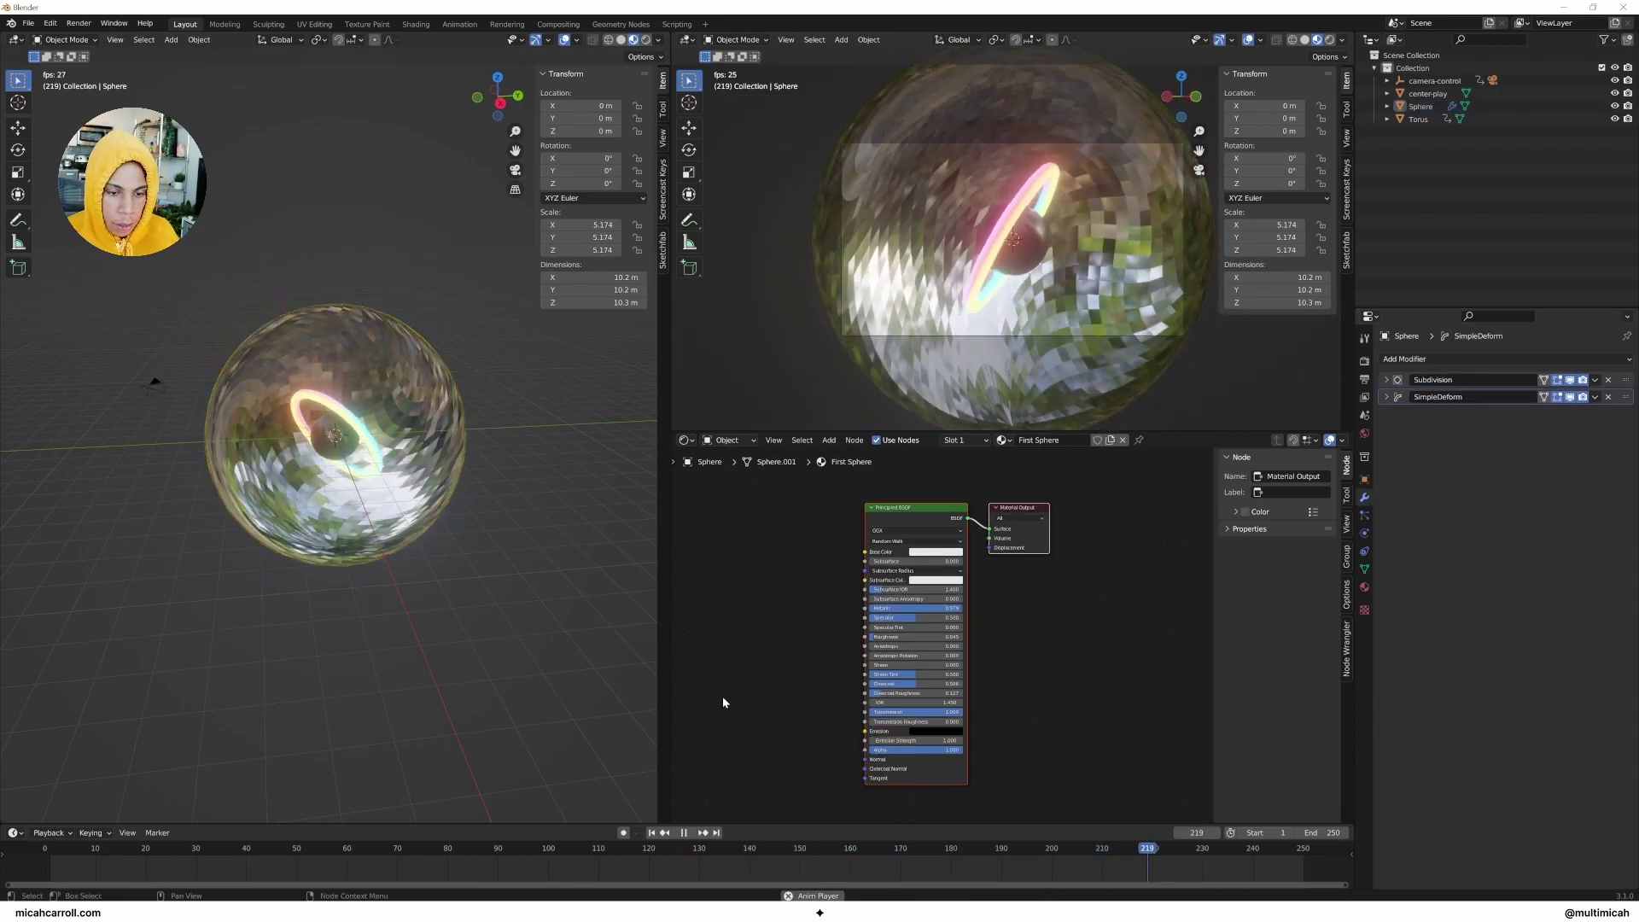
{"action": "middle_click_drag", "start_coordinate": [720, 700], "coordinate": [804, 628]}
{"action": "key", "text": "shift+a"}
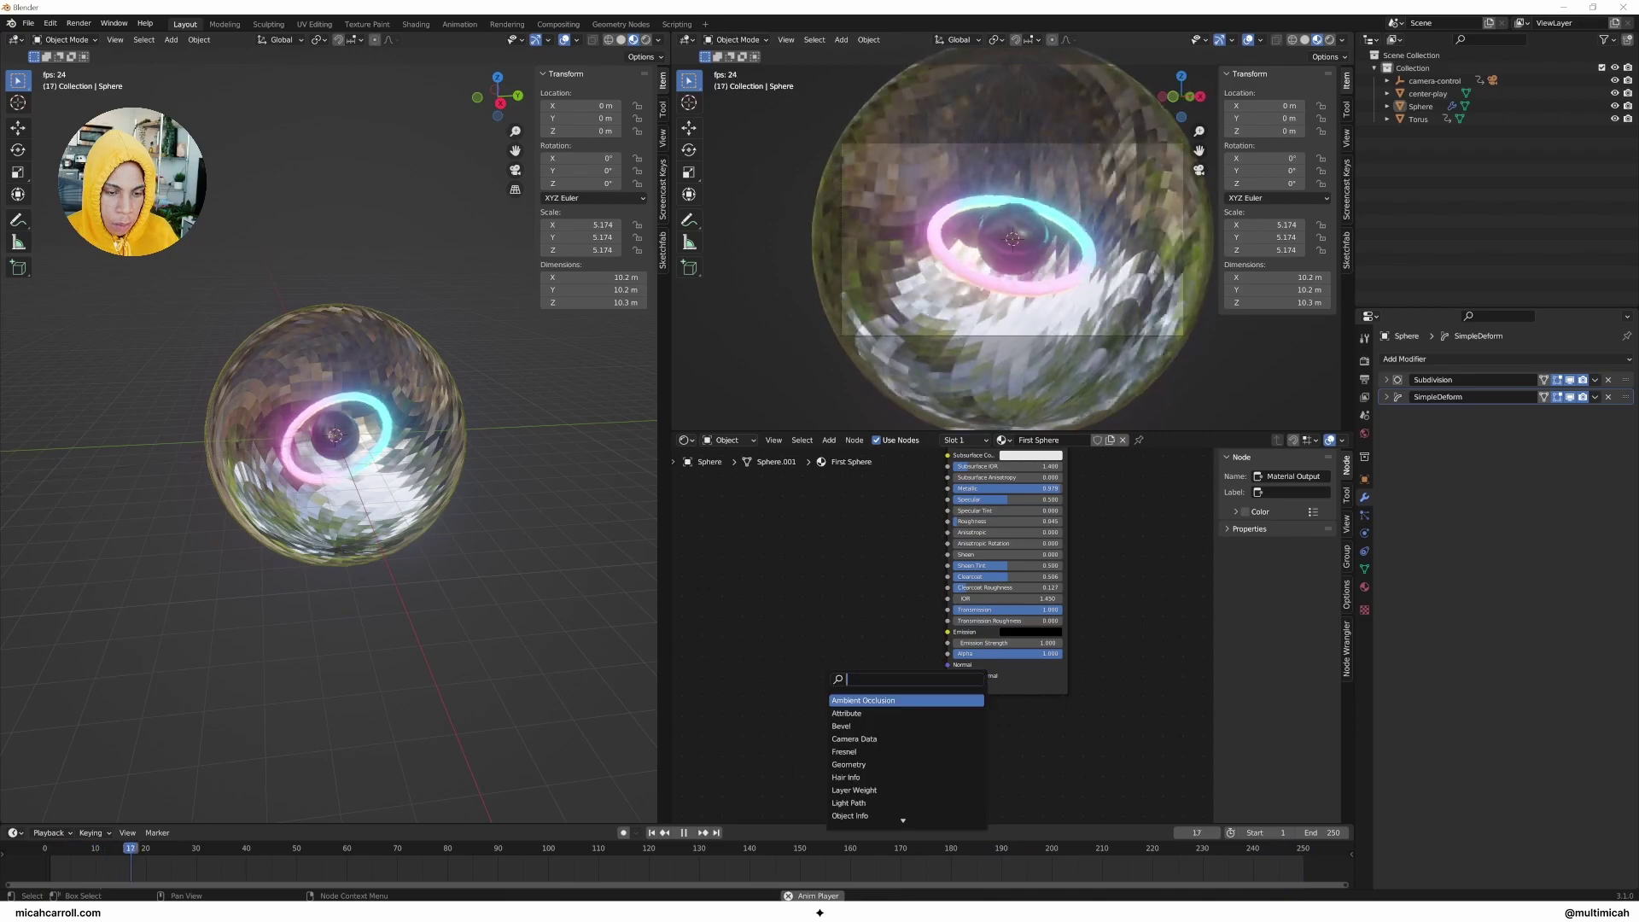
{"action": "type", "text": "bump"}
{"action": "key", "text": "Return"}
{"action": "left_click", "coordinate": [795, 627]}
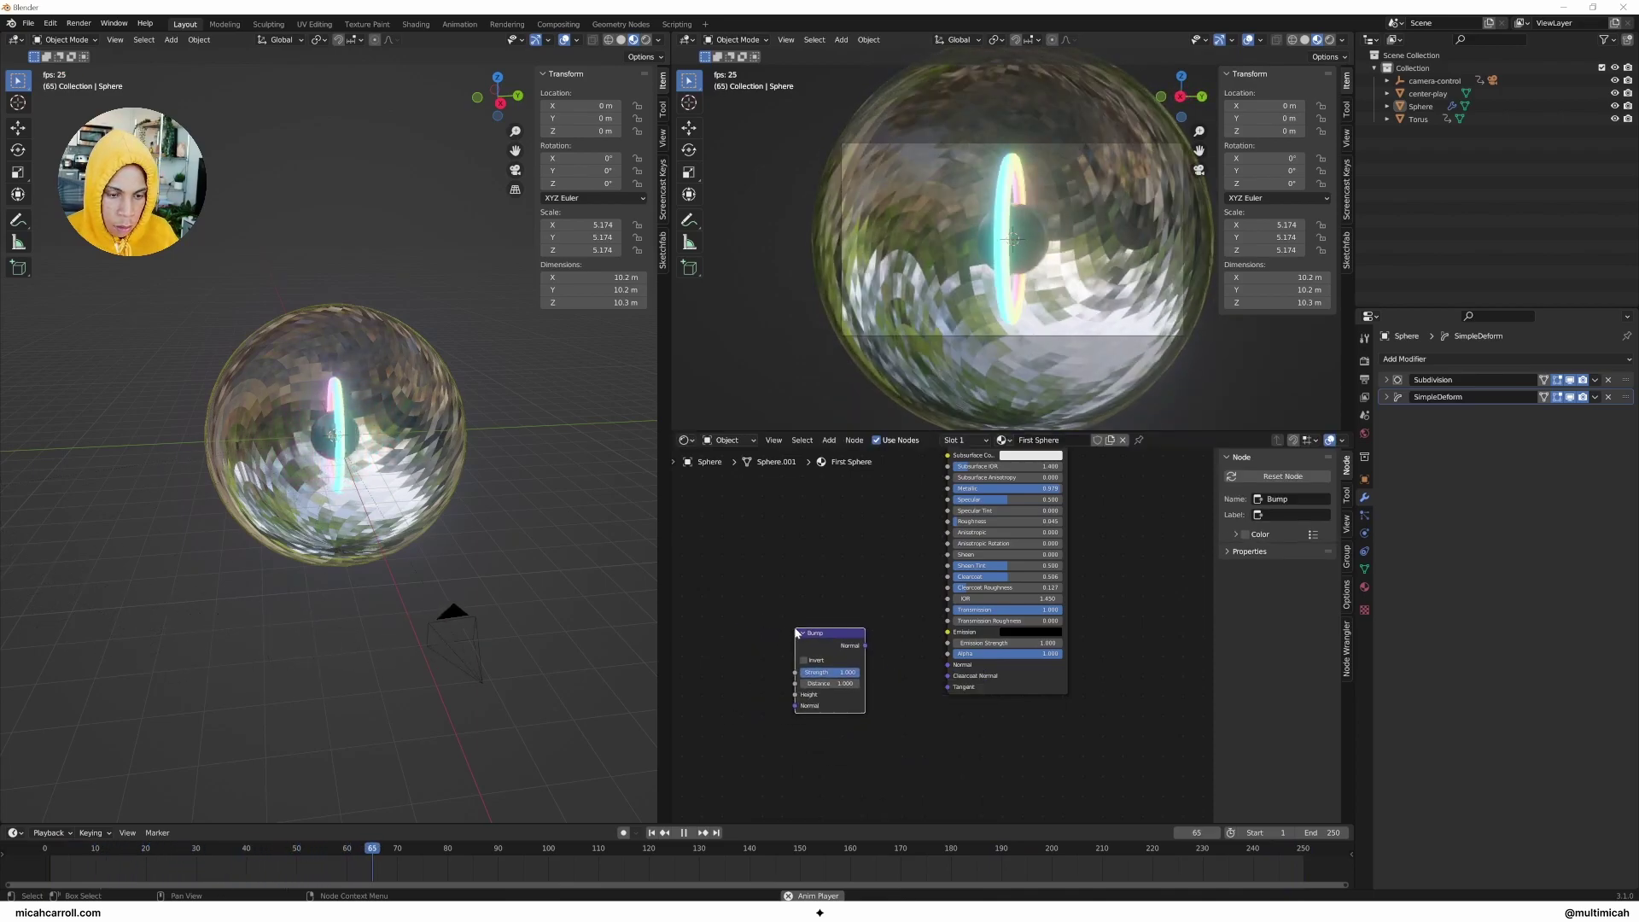
{"action": "left_click_drag", "start_coordinate": [865, 645], "coordinate": [884, 618]}
Step: Add a Magic Texture feeding Color into Bump Height, with Scale set to 10
{"action": "key", "text": "shift+a"}
{"action": "type", "text": "mag"}
{"action": "key", "text": "Return"}
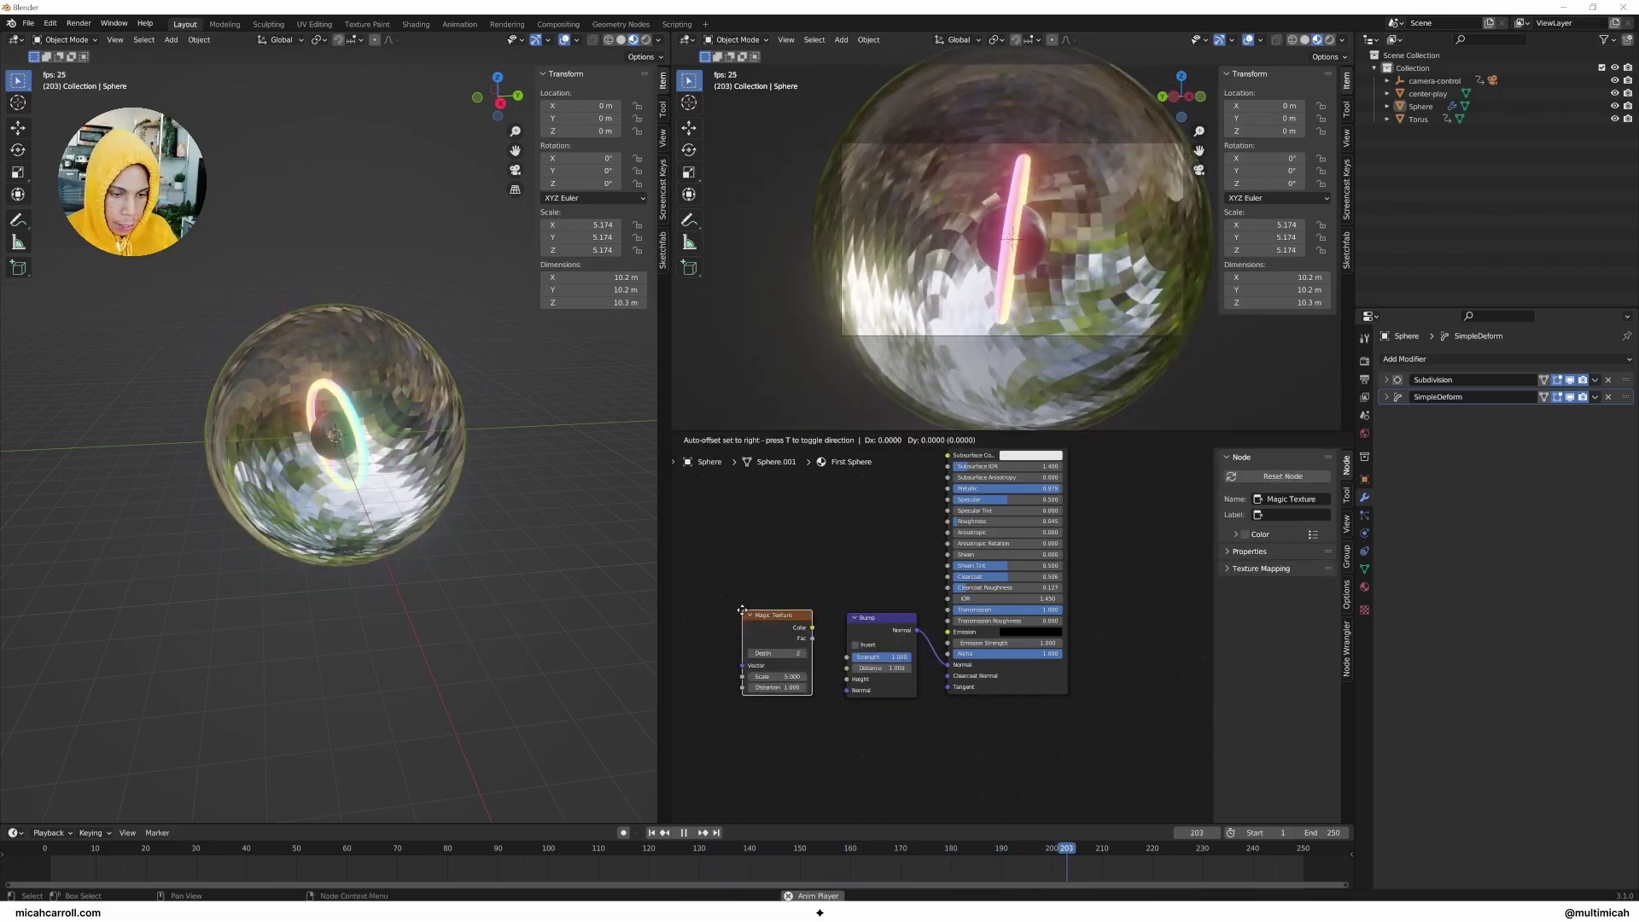
{"action": "left_click", "coordinate": [745, 612]}
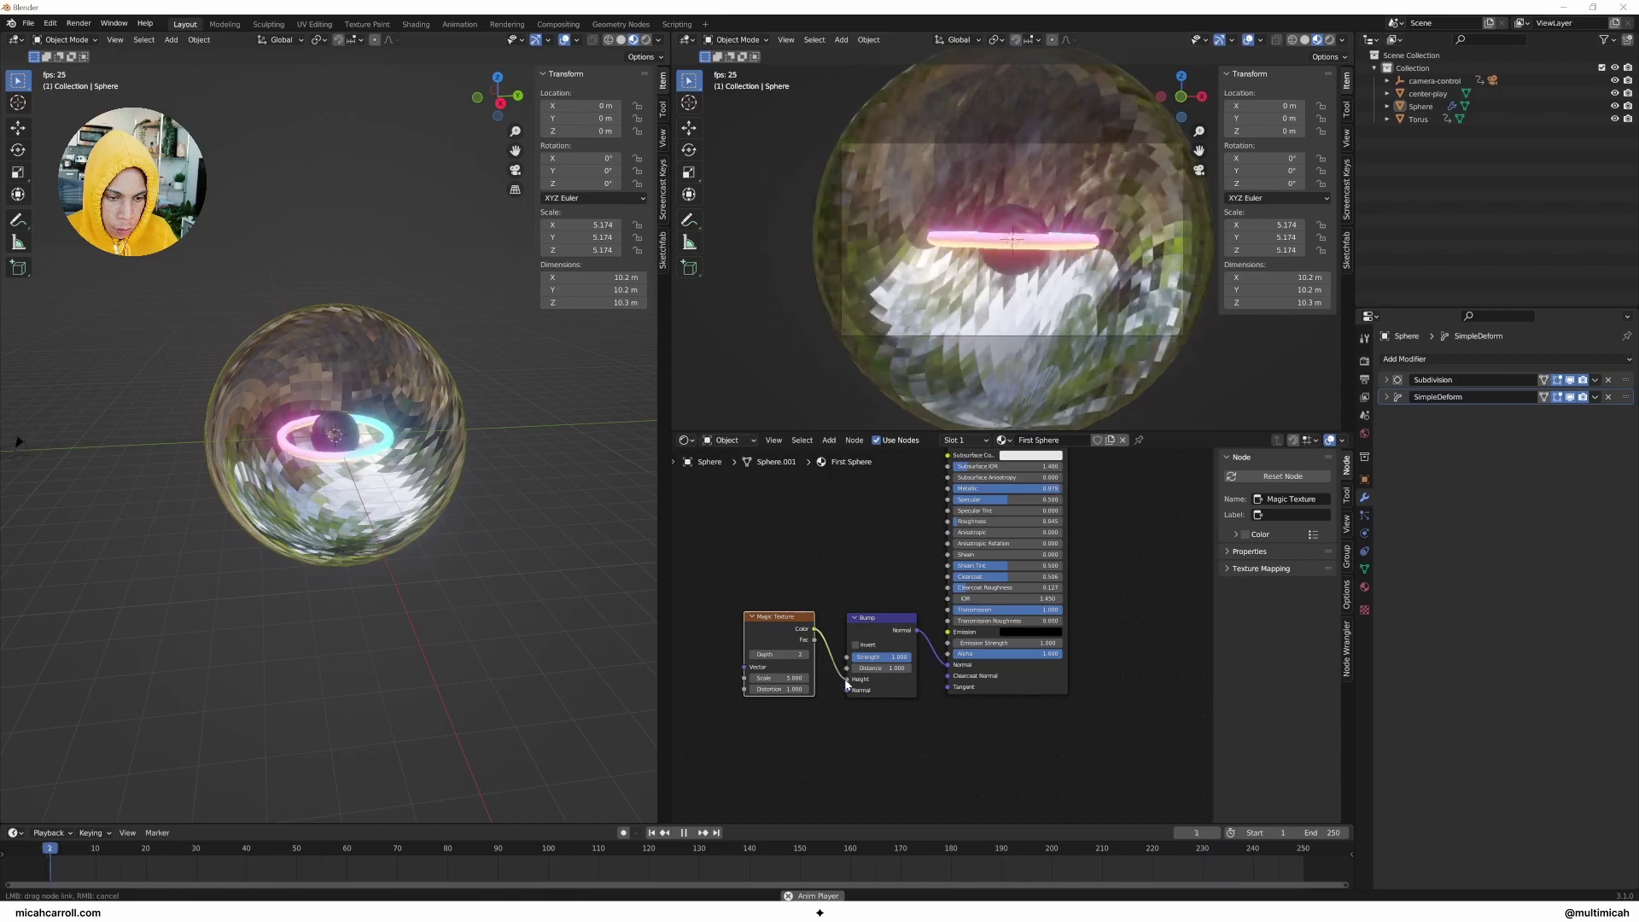
{"action": "left_click_drag", "start_coordinate": [849, 683], "coordinate": [850, 686]}
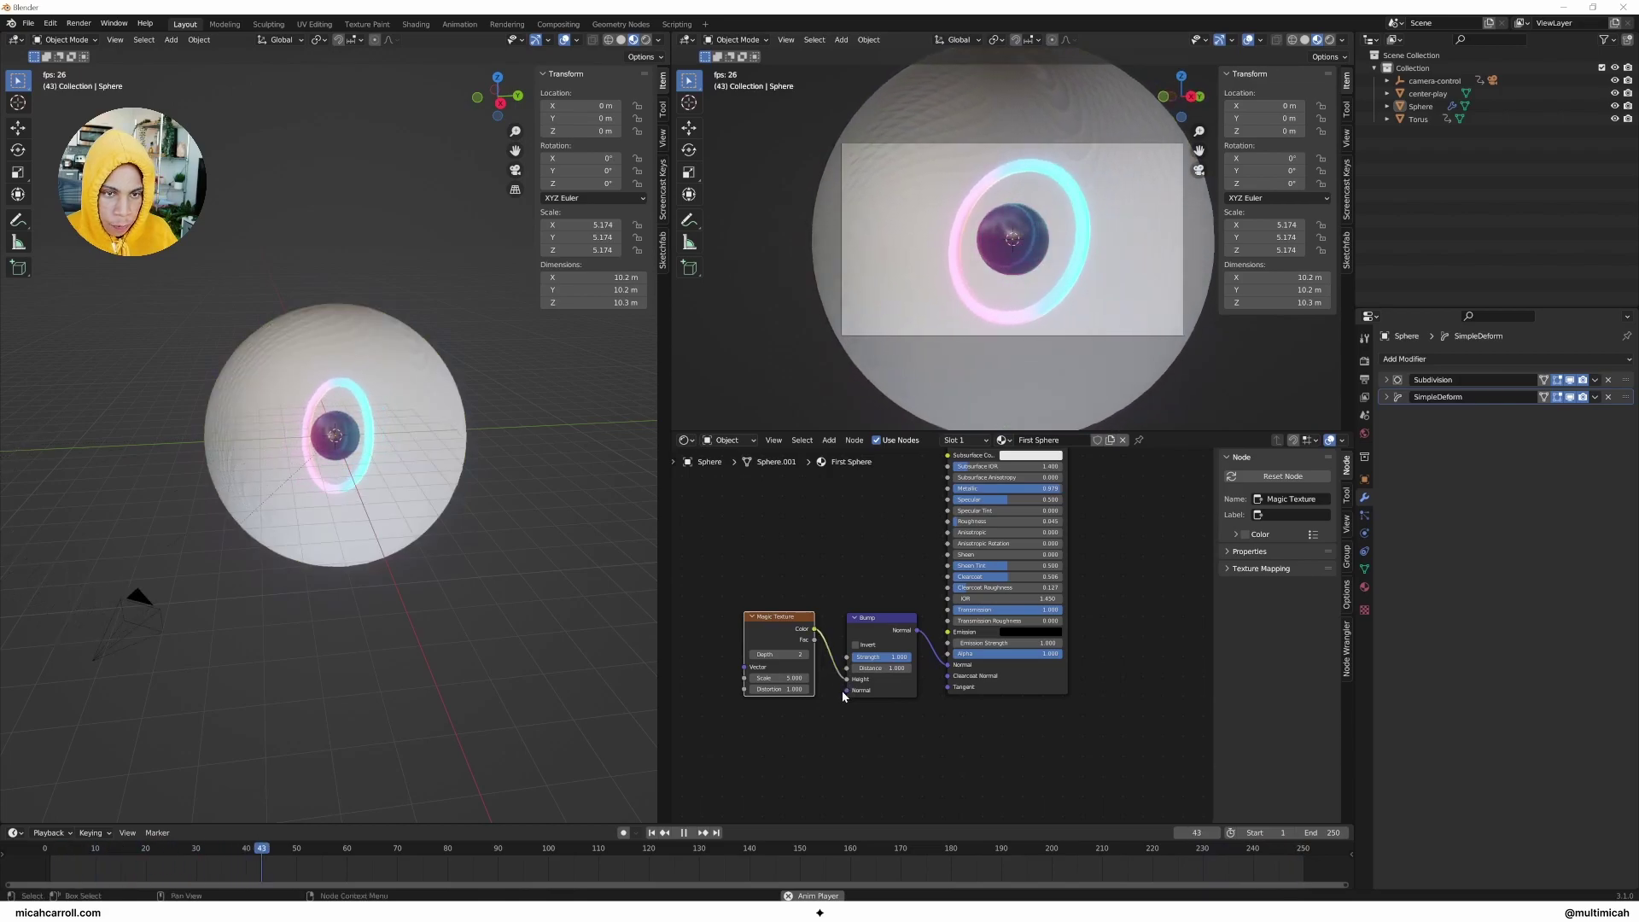
{"action": "scroll", "coordinate": [792, 720], "scroll_direction": "up", "scroll_amount": 2}
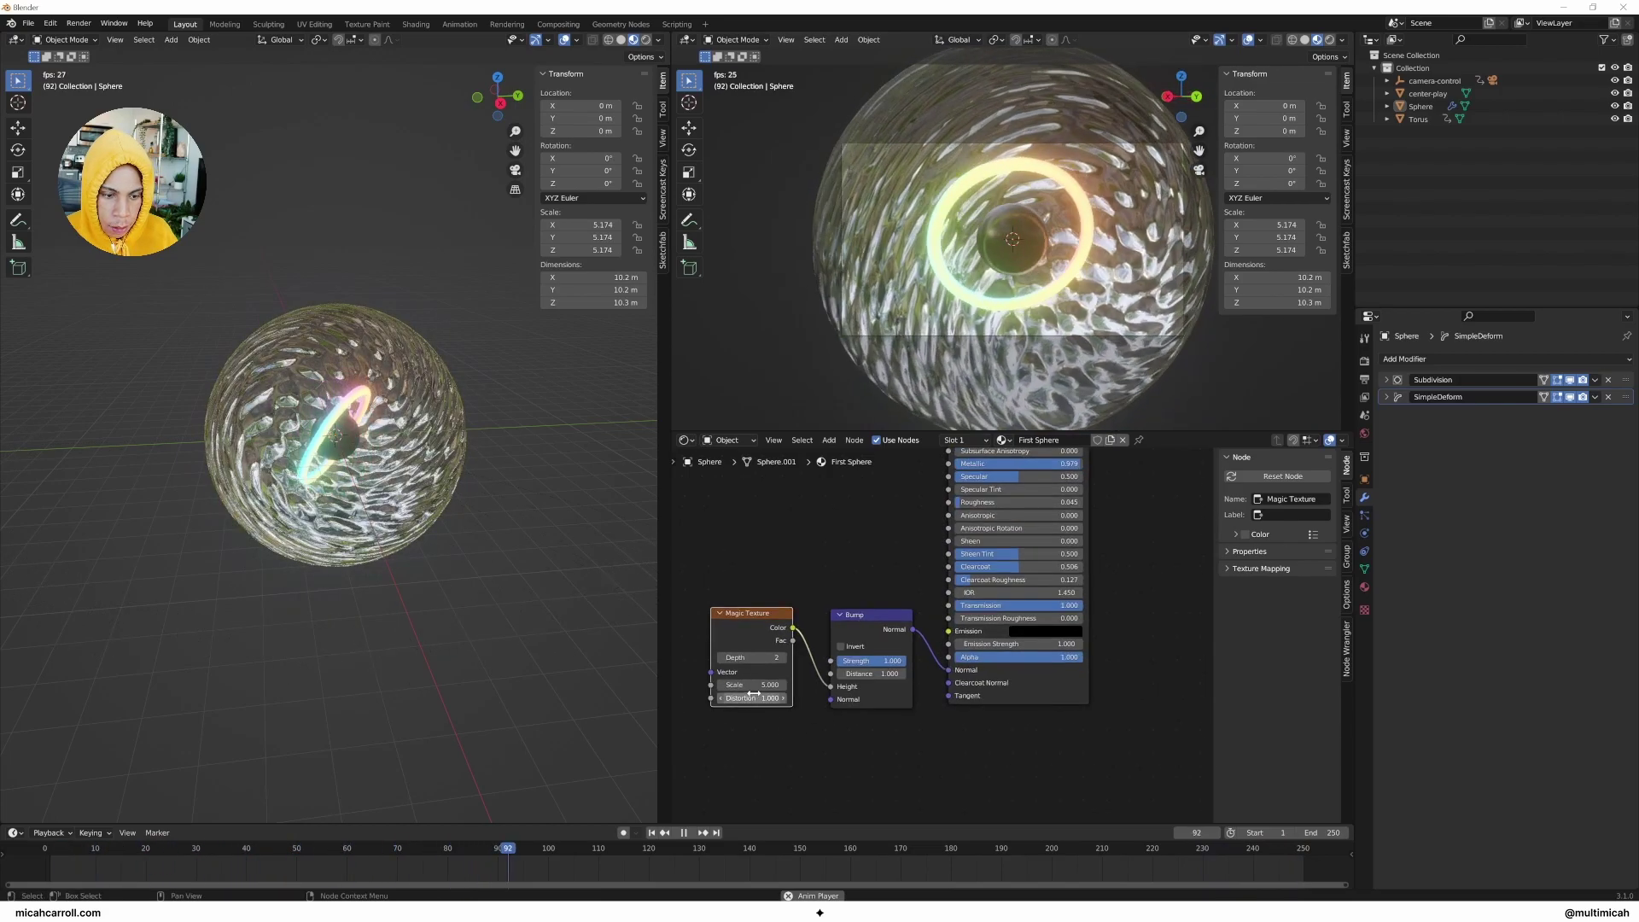
{"action": "left_click_drag", "start_coordinate": [751, 684], "coordinate": [903, 685]}
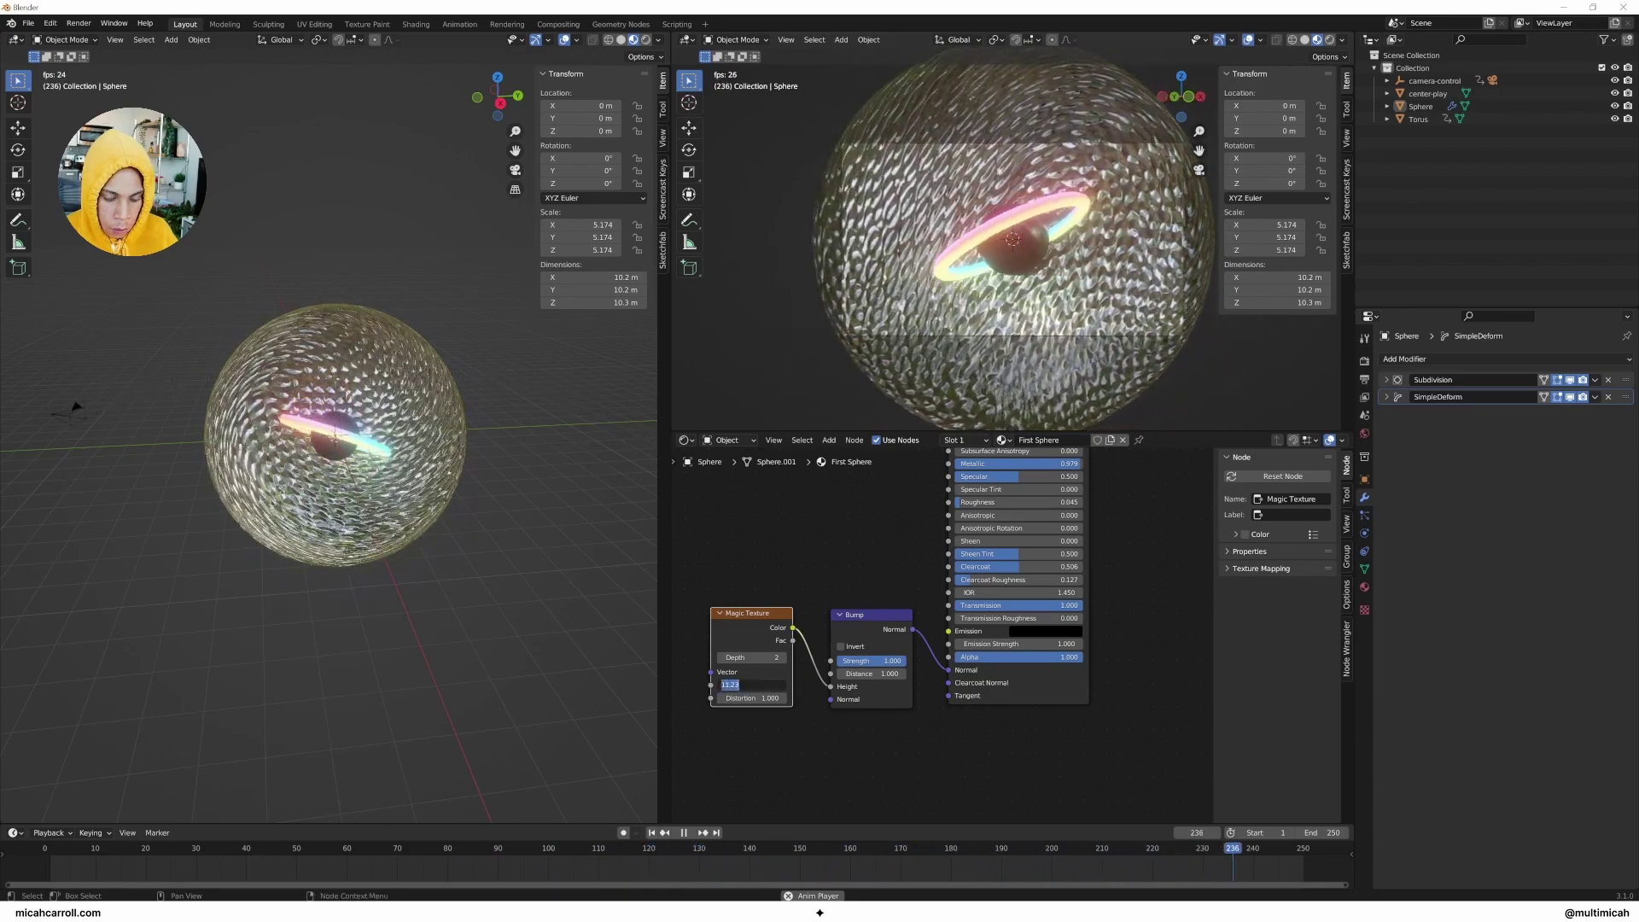
{"action": "type", "text": "0"}
{"action": "key", "text": "Return"}
{"action": "middle_click_drag", "start_coordinate": [817, 728], "coordinate": [972, 749]}
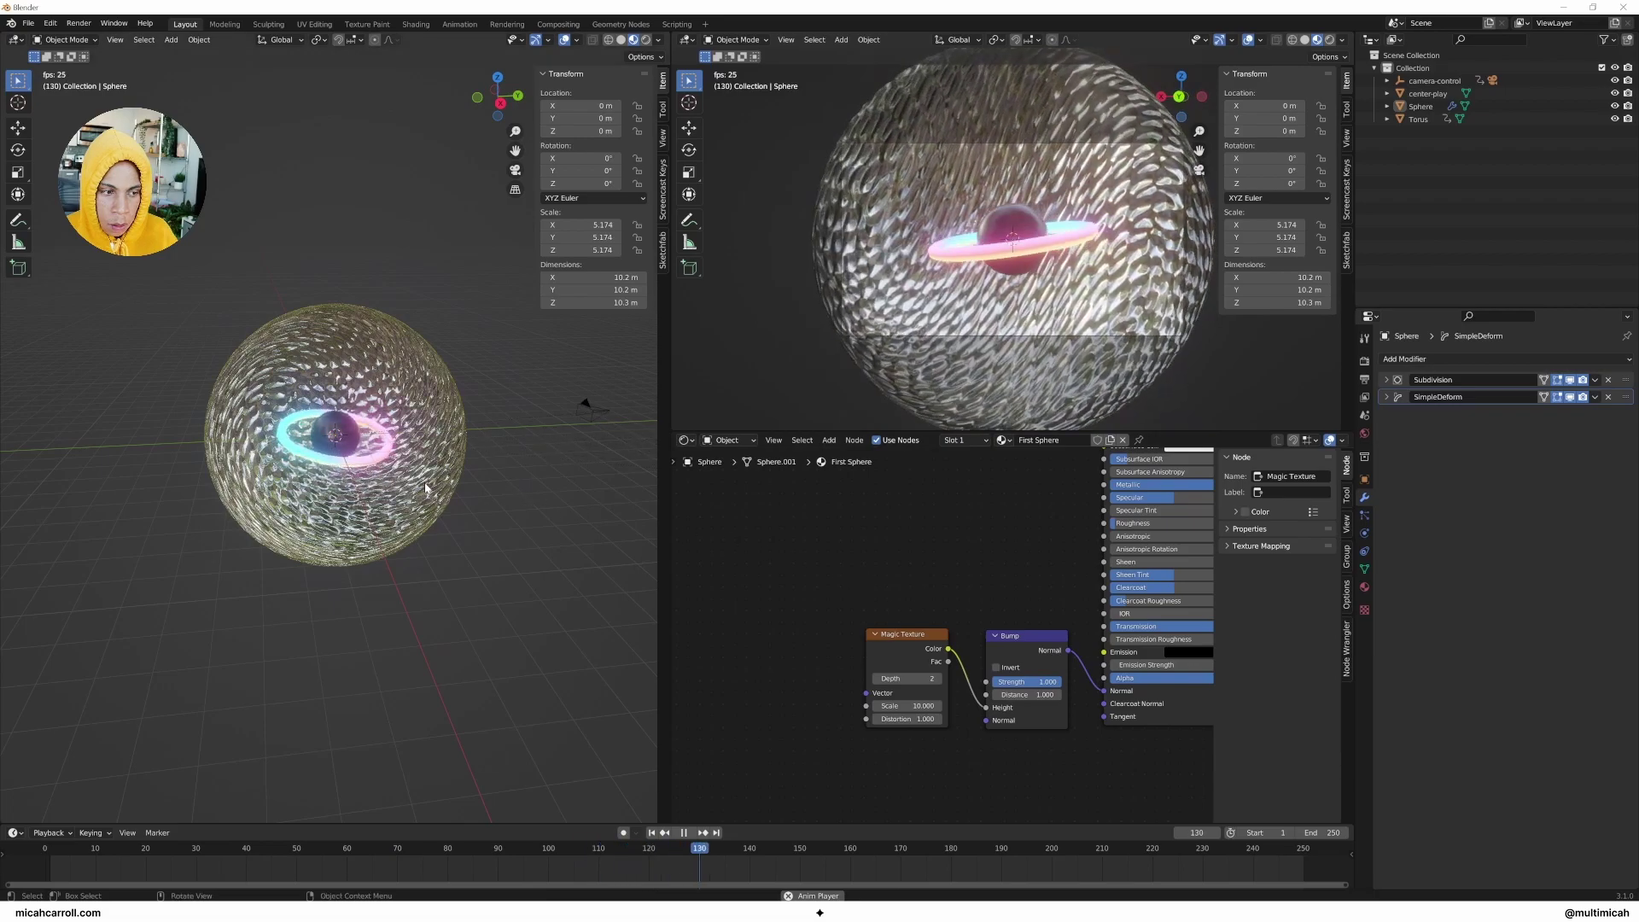
Step: Toggle Screen Space Refraction on the outer sphere's material to compare, leaving it off
{"action": "left_click", "coordinate": [1365, 367]}
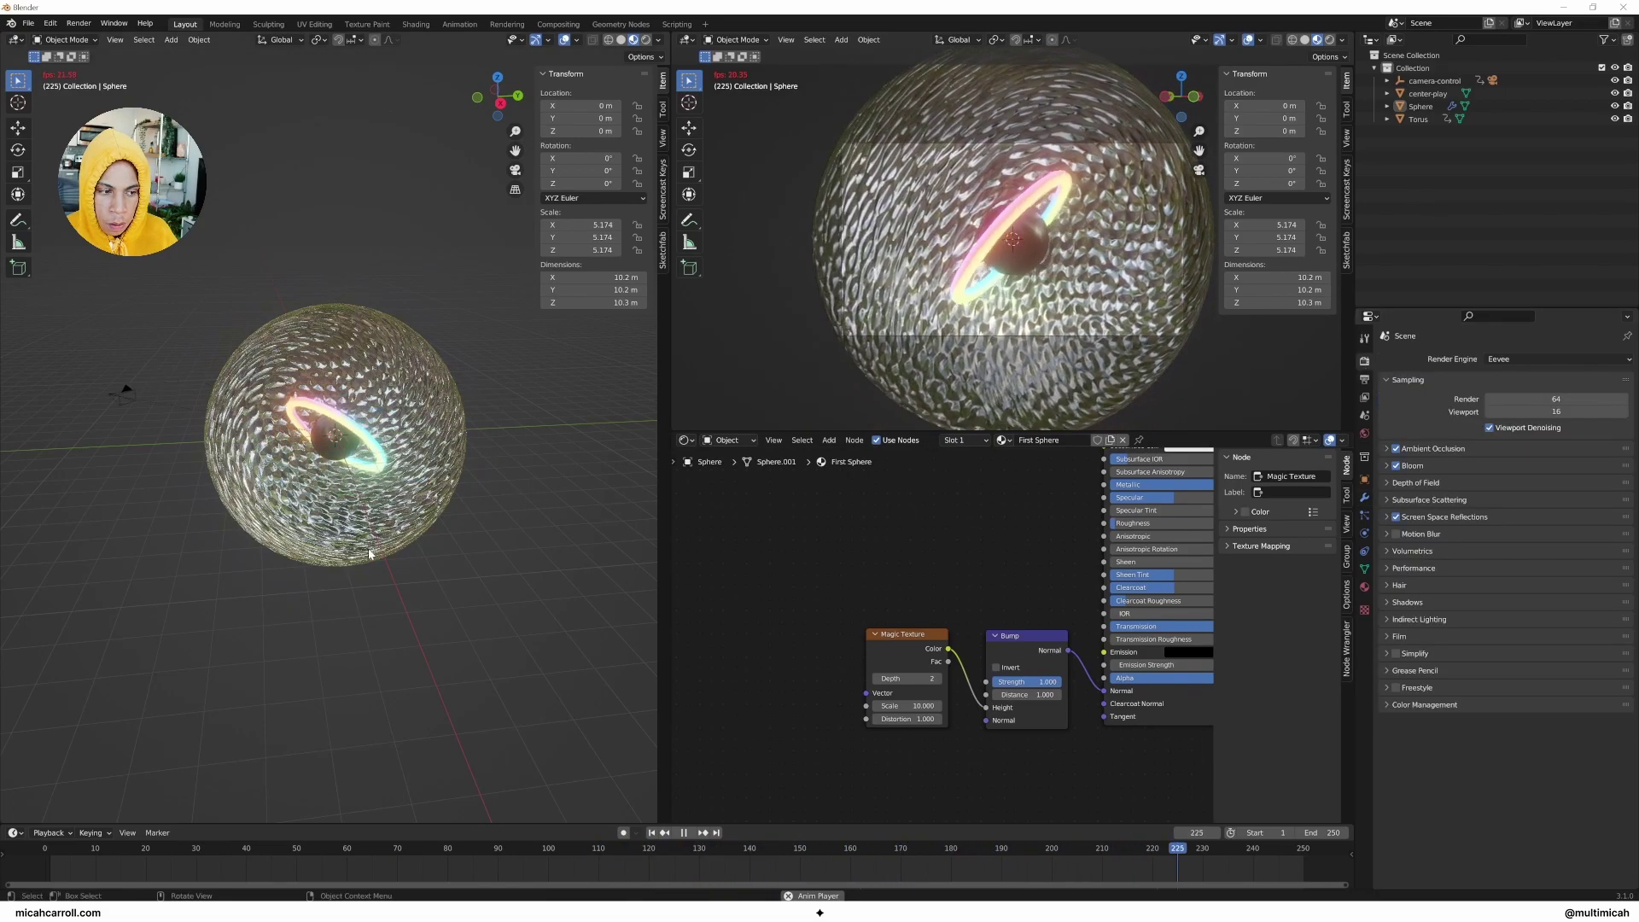
{"action": "middle_click_drag", "start_coordinate": [369, 554], "coordinate": [367, 444]}
{"action": "left_click", "coordinate": [367, 444]}
{"action": "left_click", "coordinate": [1365, 587]}
{"action": "scroll", "coordinate": [1438, 674], "scroll_direction": "down", "scroll_amount": 10}
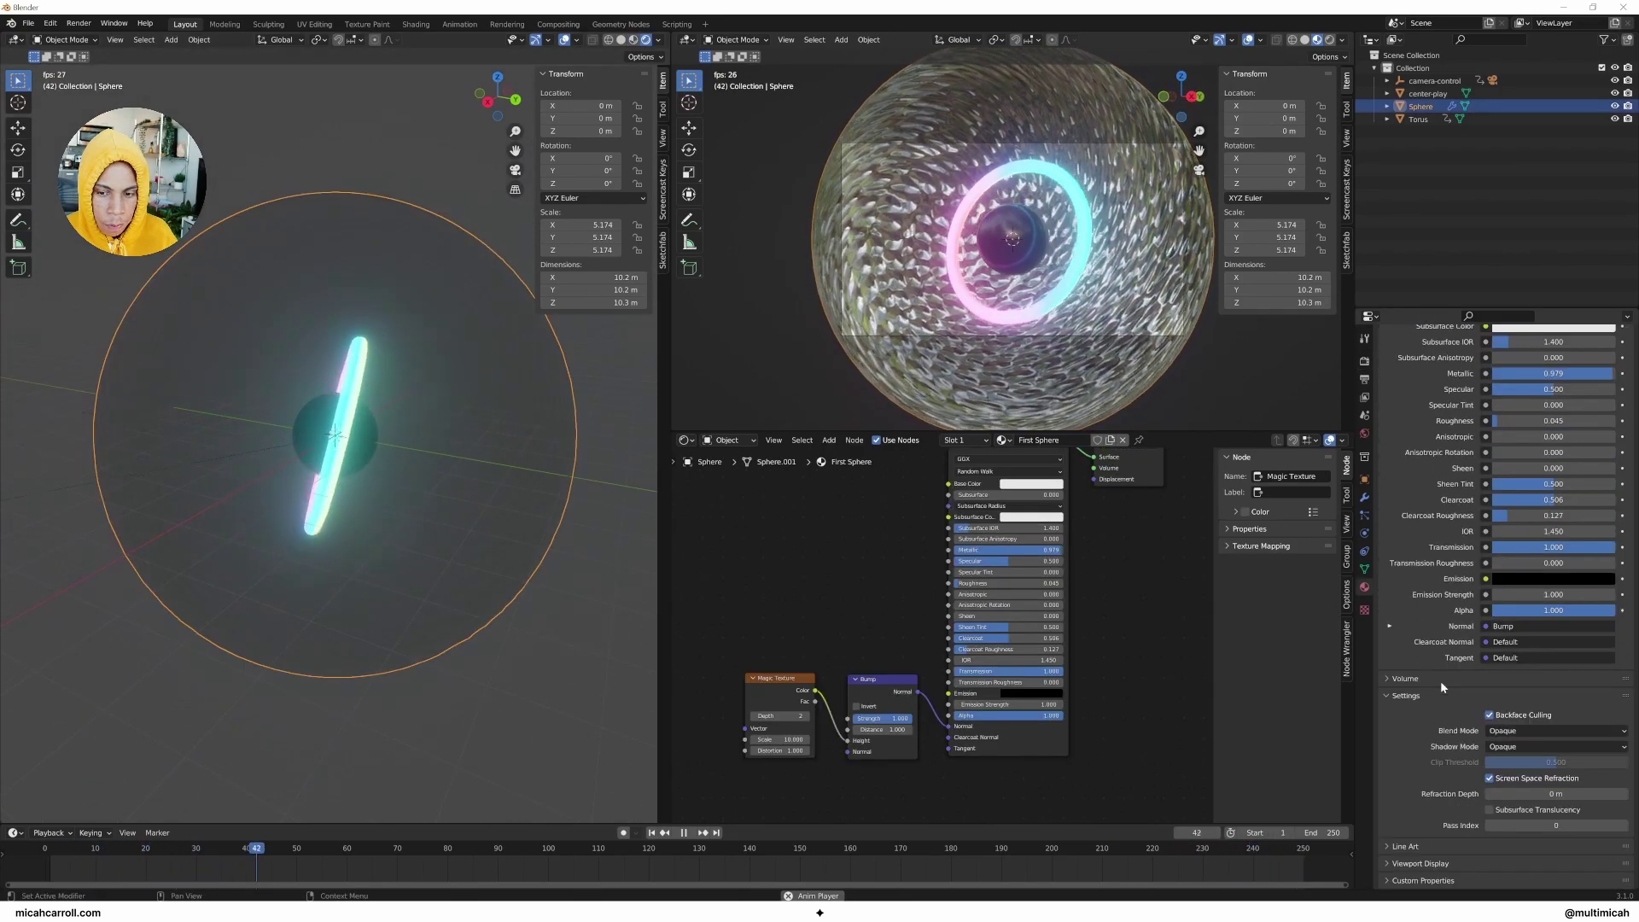
{"action": "left_click", "coordinate": [1502, 778]}
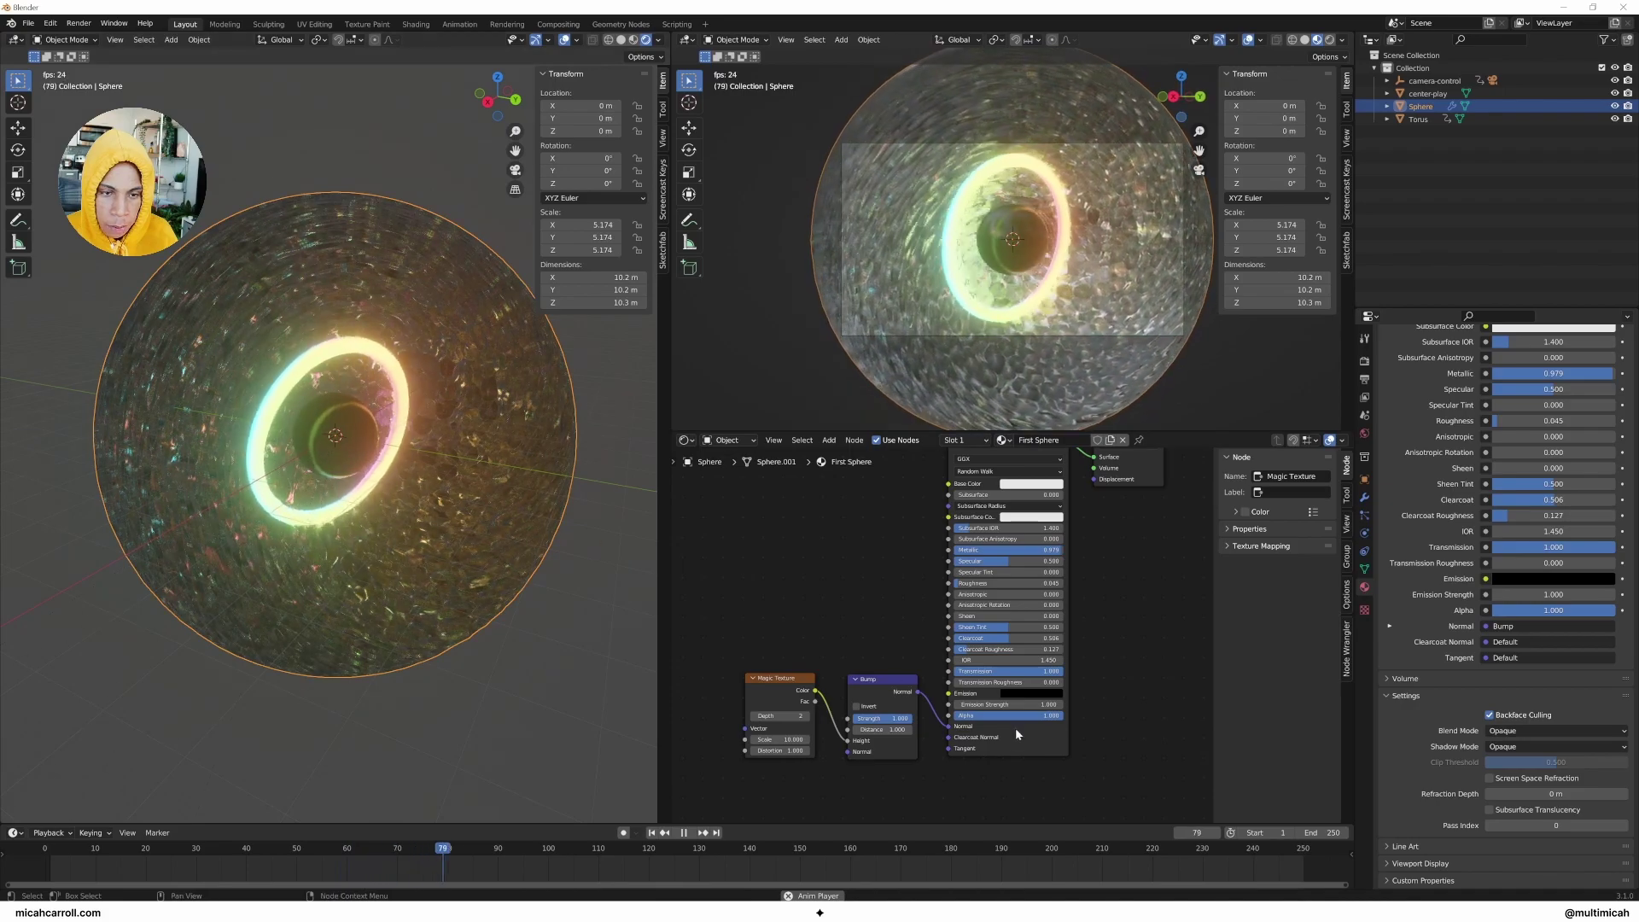
{"action": "left_click", "coordinate": [1491, 779]}
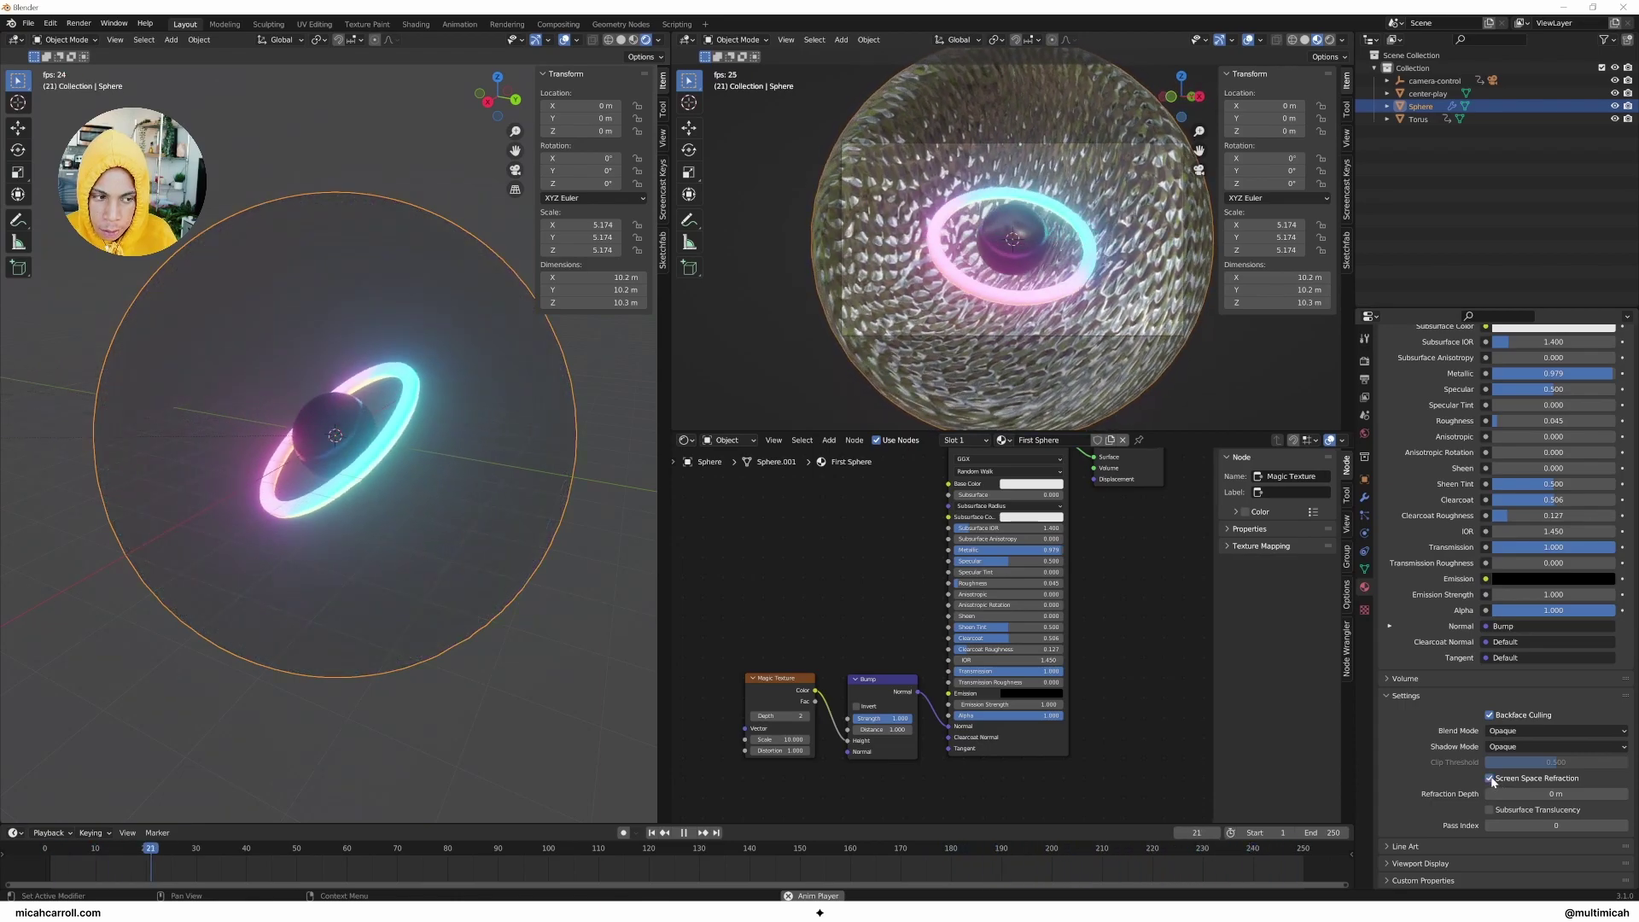
{"action": "left_click", "coordinate": [1491, 778]}
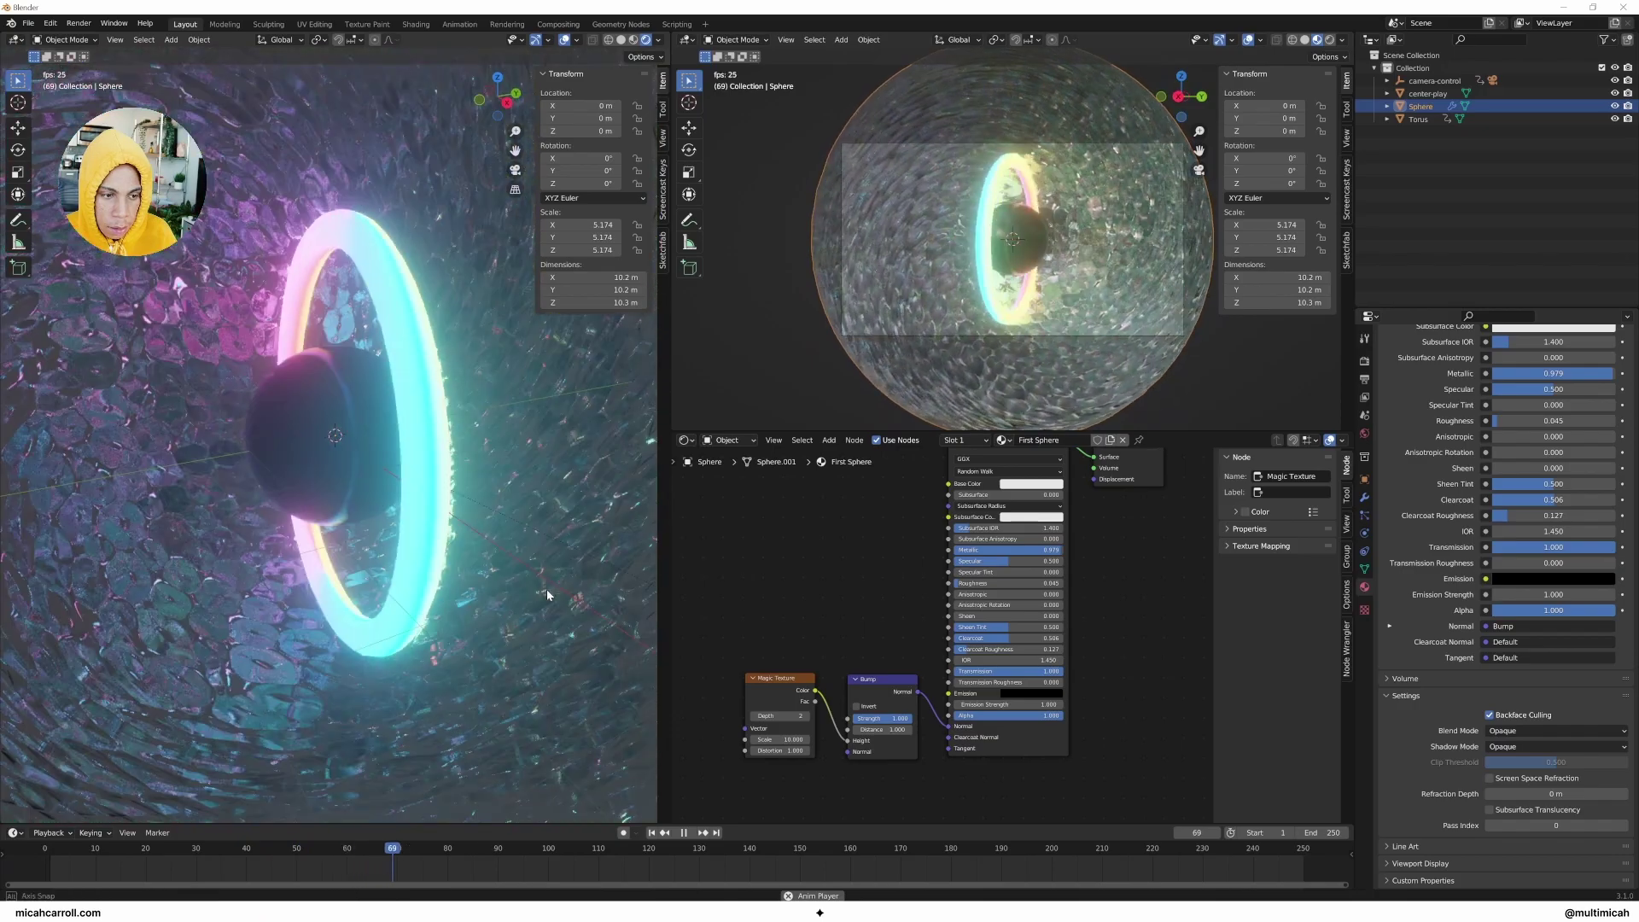
{"action": "middle_click_drag", "start_coordinate": [547, 589], "coordinate": [531, 584]}
{"action": "scroll", "coordinate": [531, 584], "scroll_direction": "down", "scroll_amount": 5}
{"action": "scroll", "coordinate": [453, 499], "scroll_direction": "up", "scroll_amount": 2}
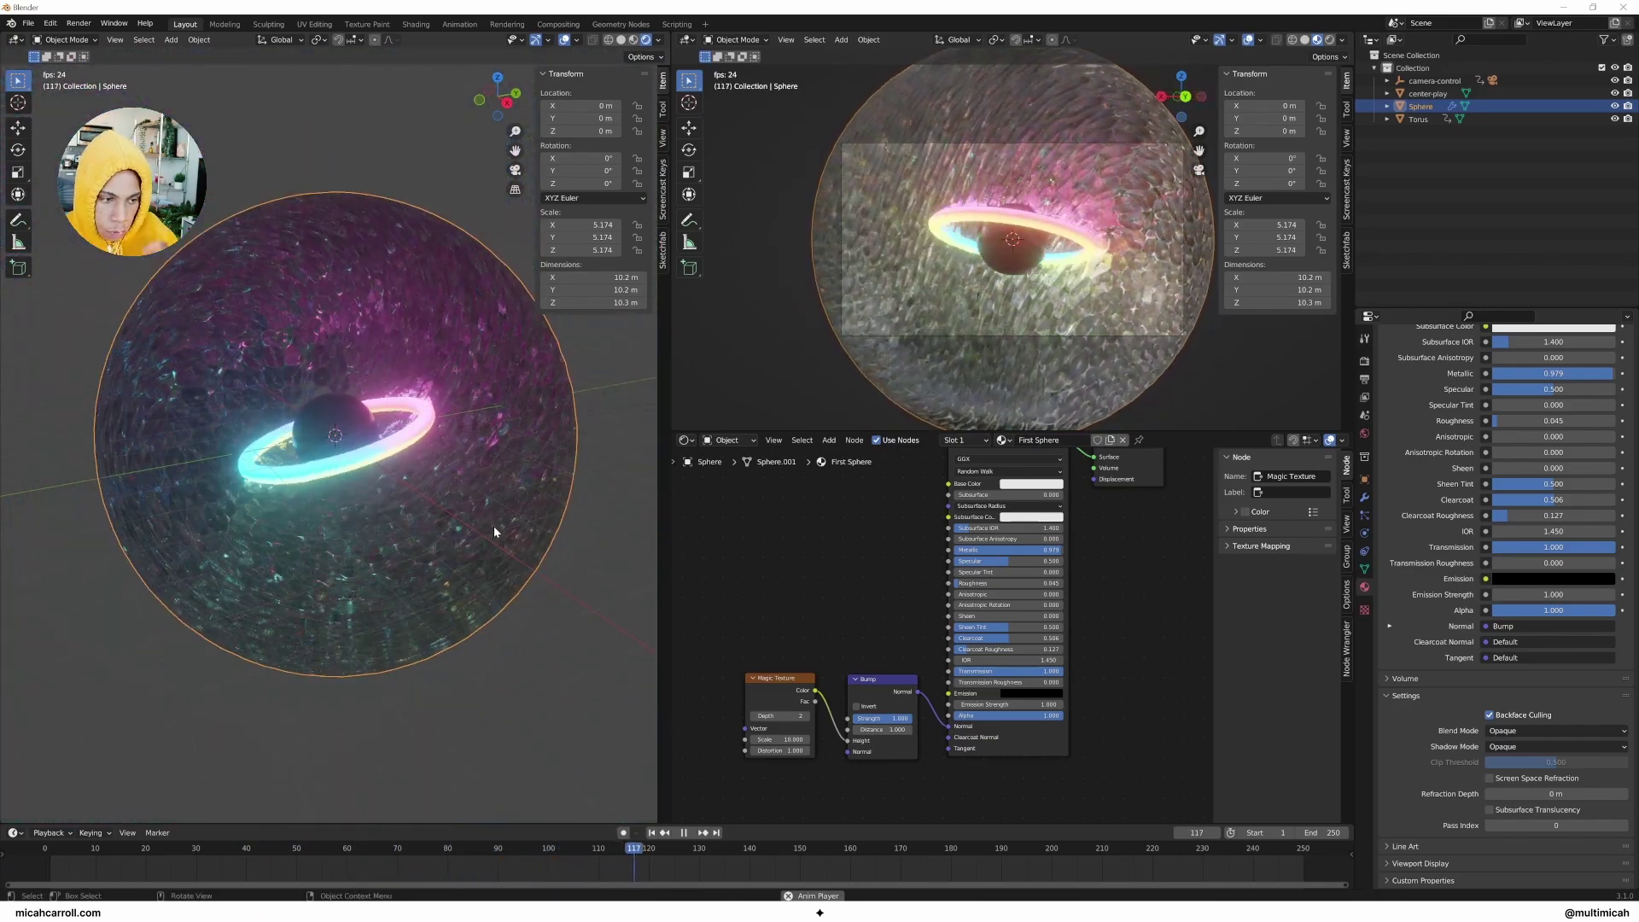
Step: Raise the glass material's Base Color Value to 0.201 for dark grey, then reselect the sphere
{"action": "scroll", "coordinate": [878, 562], "scroll_direction": "down", "scroll_amount": 2}
{"action": "middle_click_drag", "start_coordinate": [879, 561], "coordinate": [886, 567]}
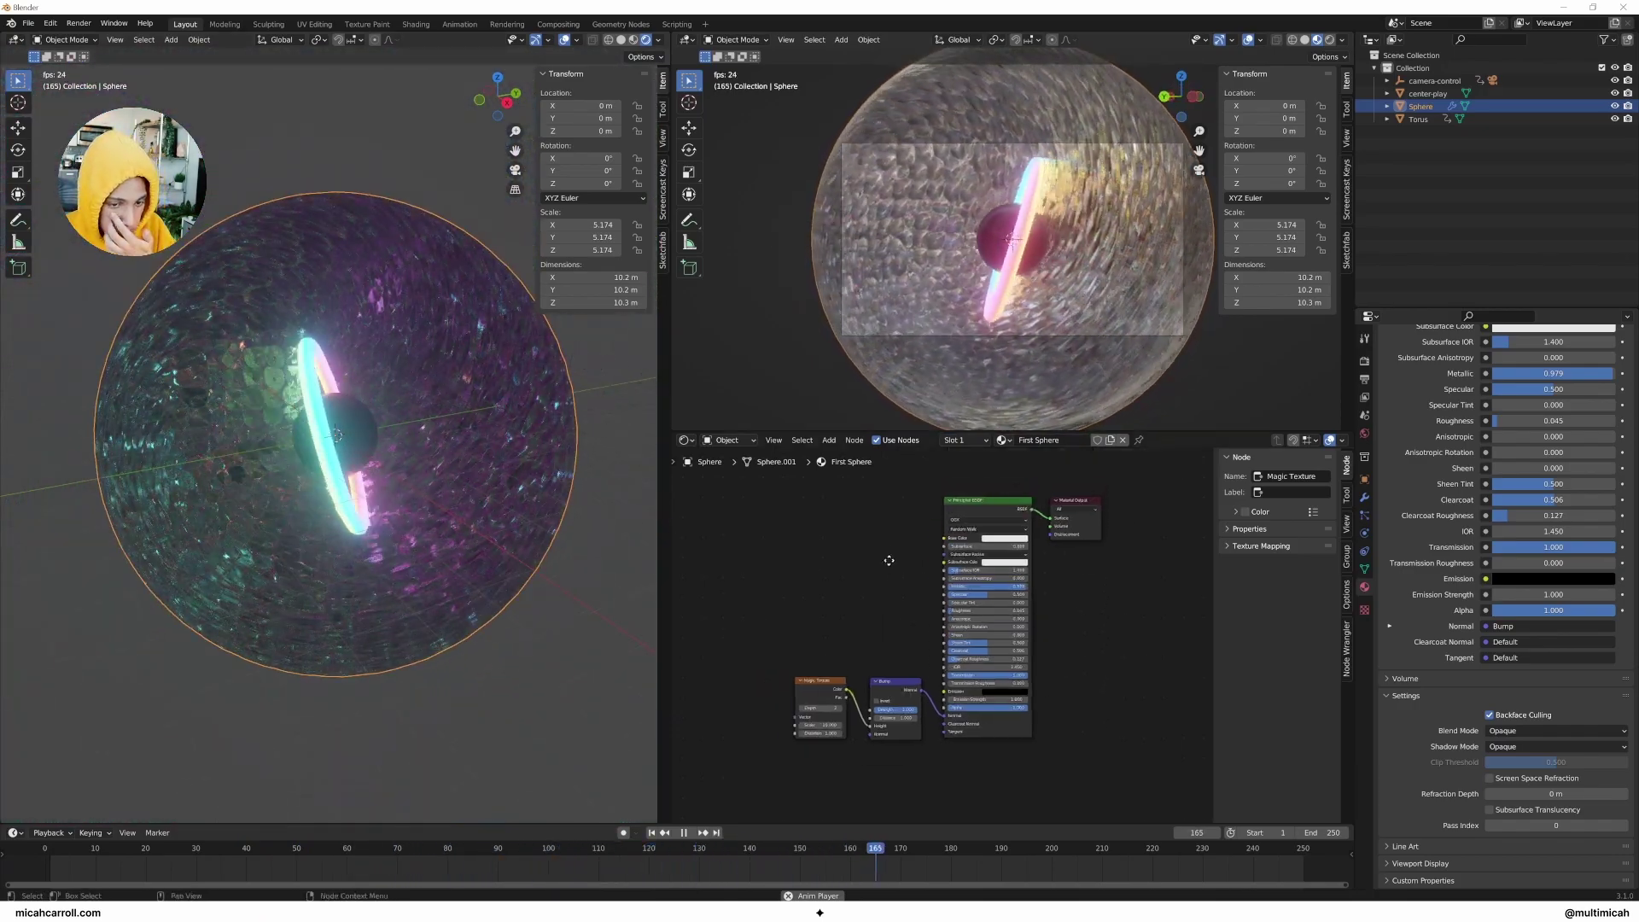
{"action": "scroll", "coordinate": [885, 567], "scroll_direction": "up", "scroll_amount": 3}
{"action": "left_click", "coordinate": [1012, 747]}
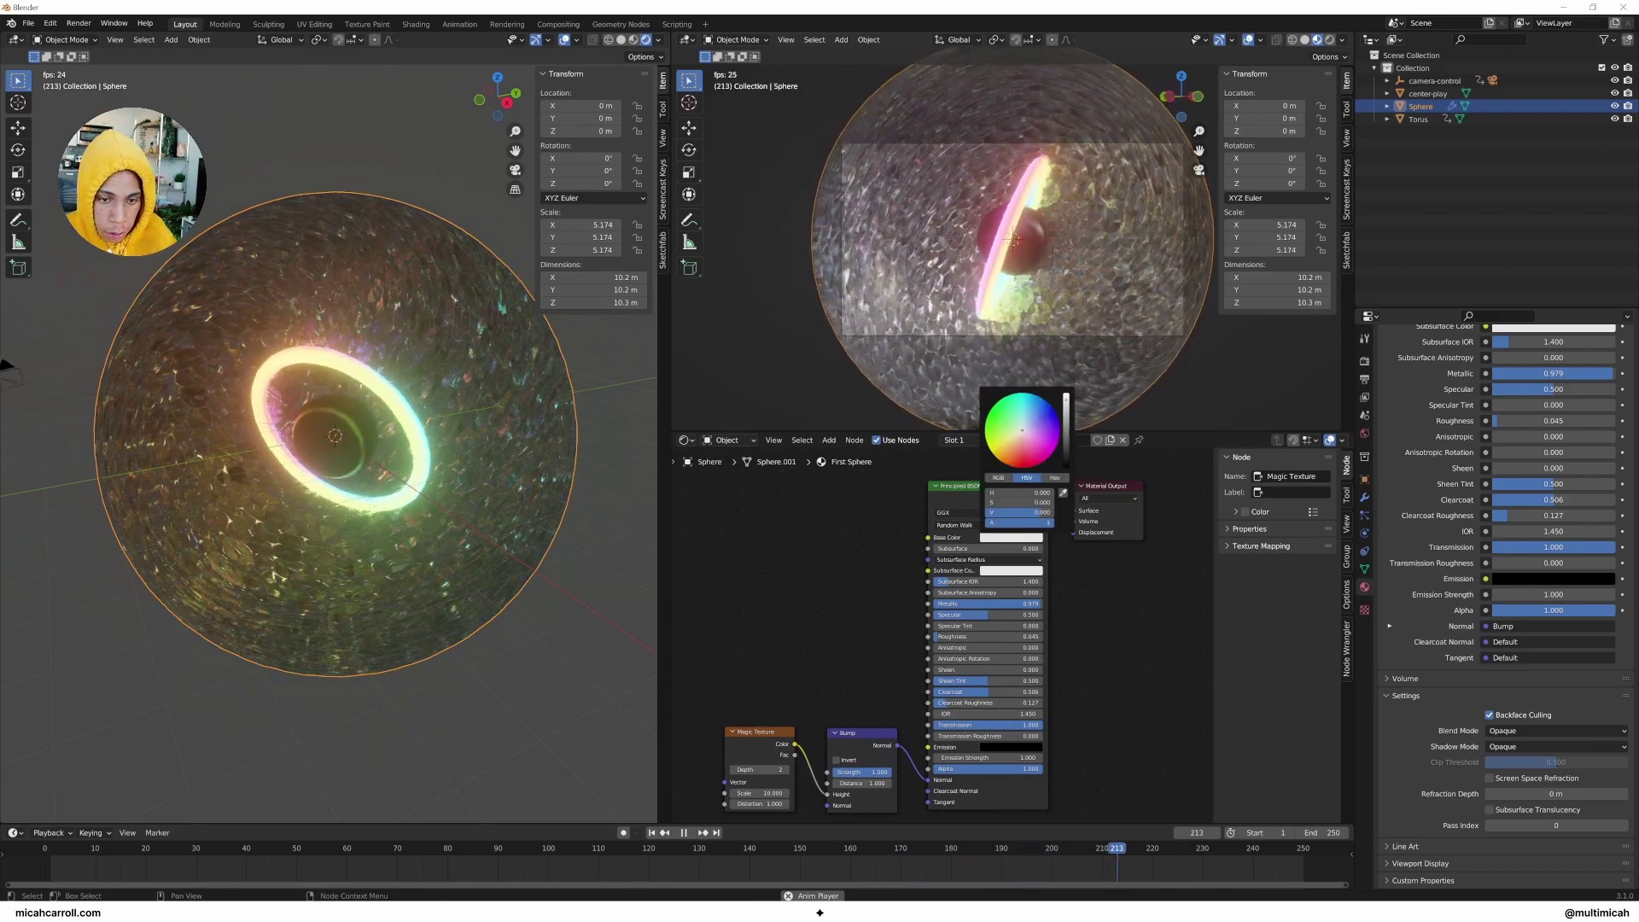
{"action": "left_click_drag", "start_coordinate": [1022, 512], "coordinate": [1037, 512]}
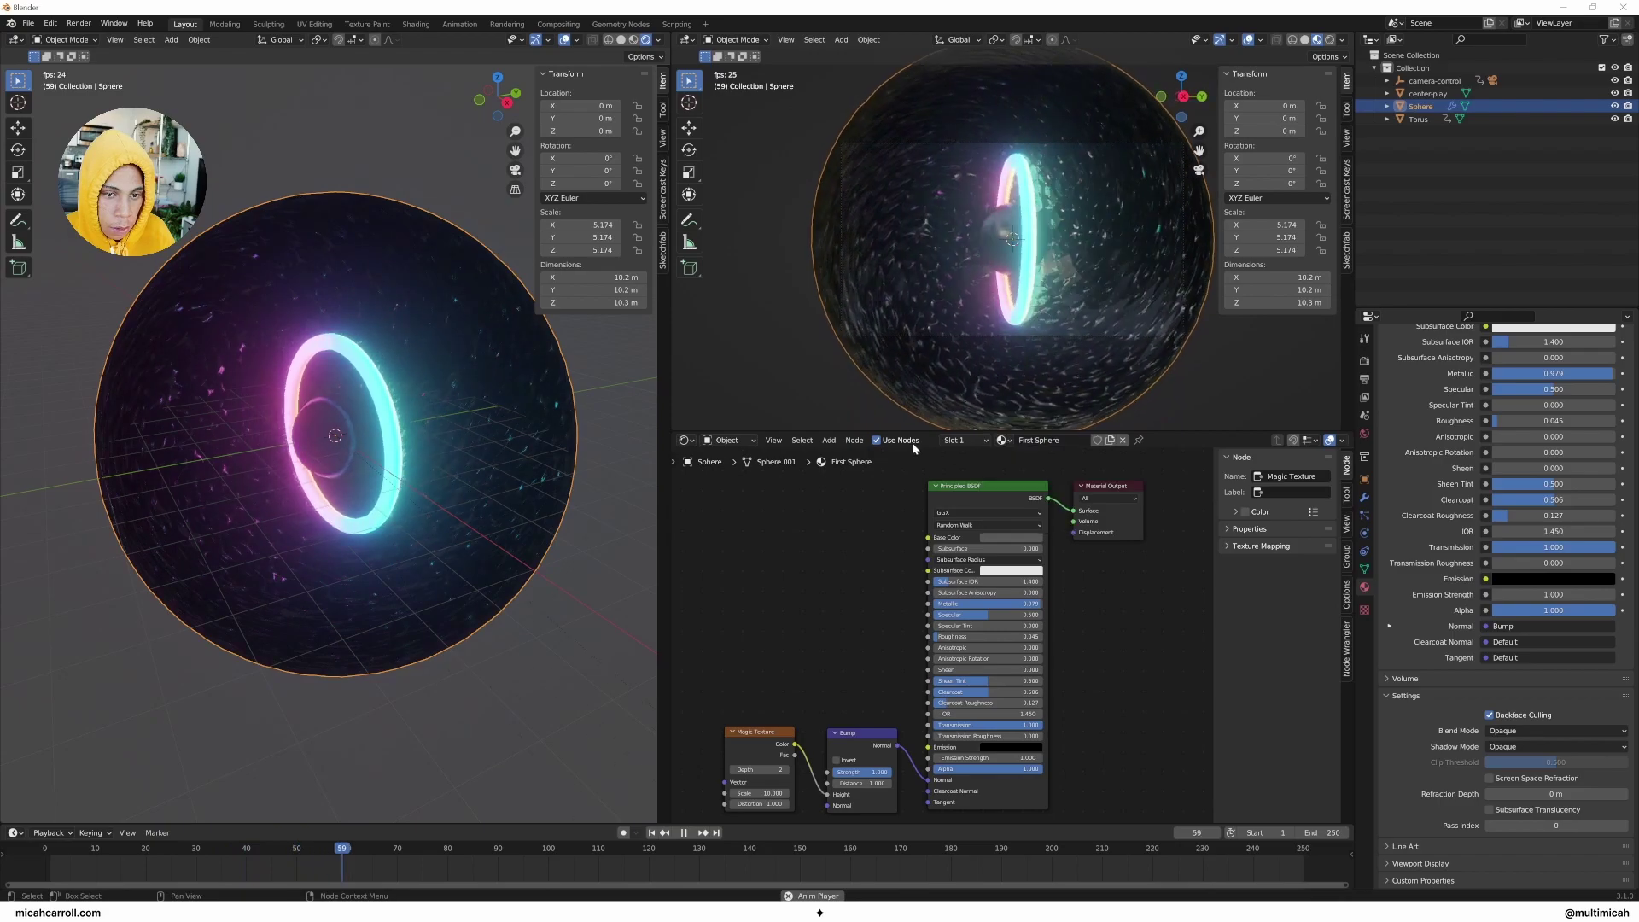
{"action": "key", "text": "z"}
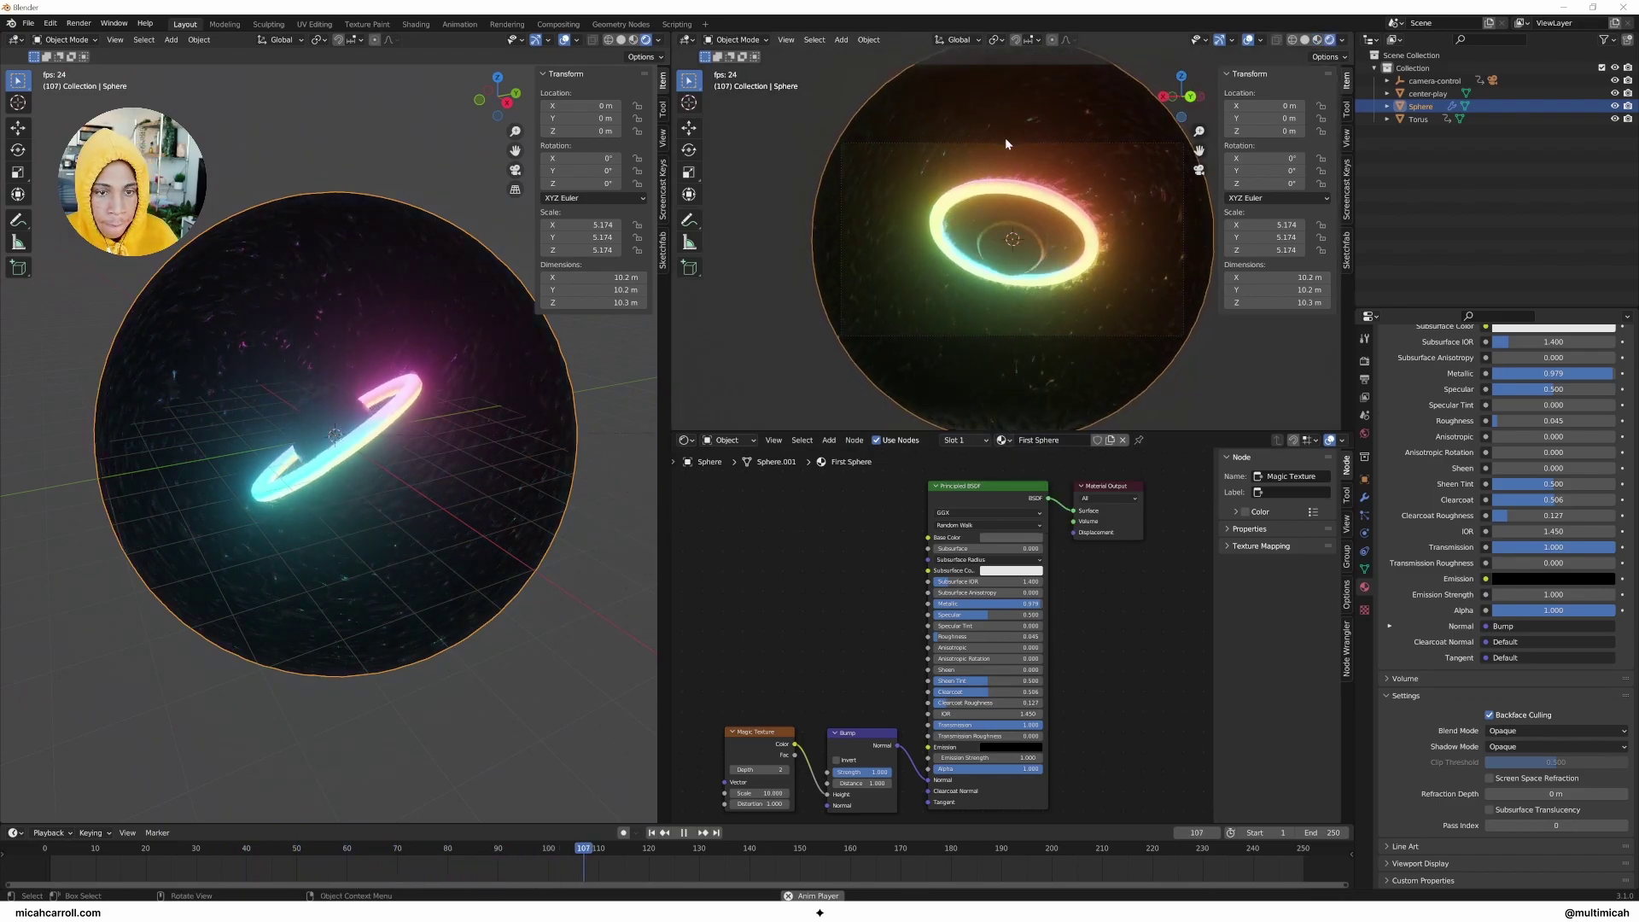
{"action": "left_click", "coordinate": [736, 329]}
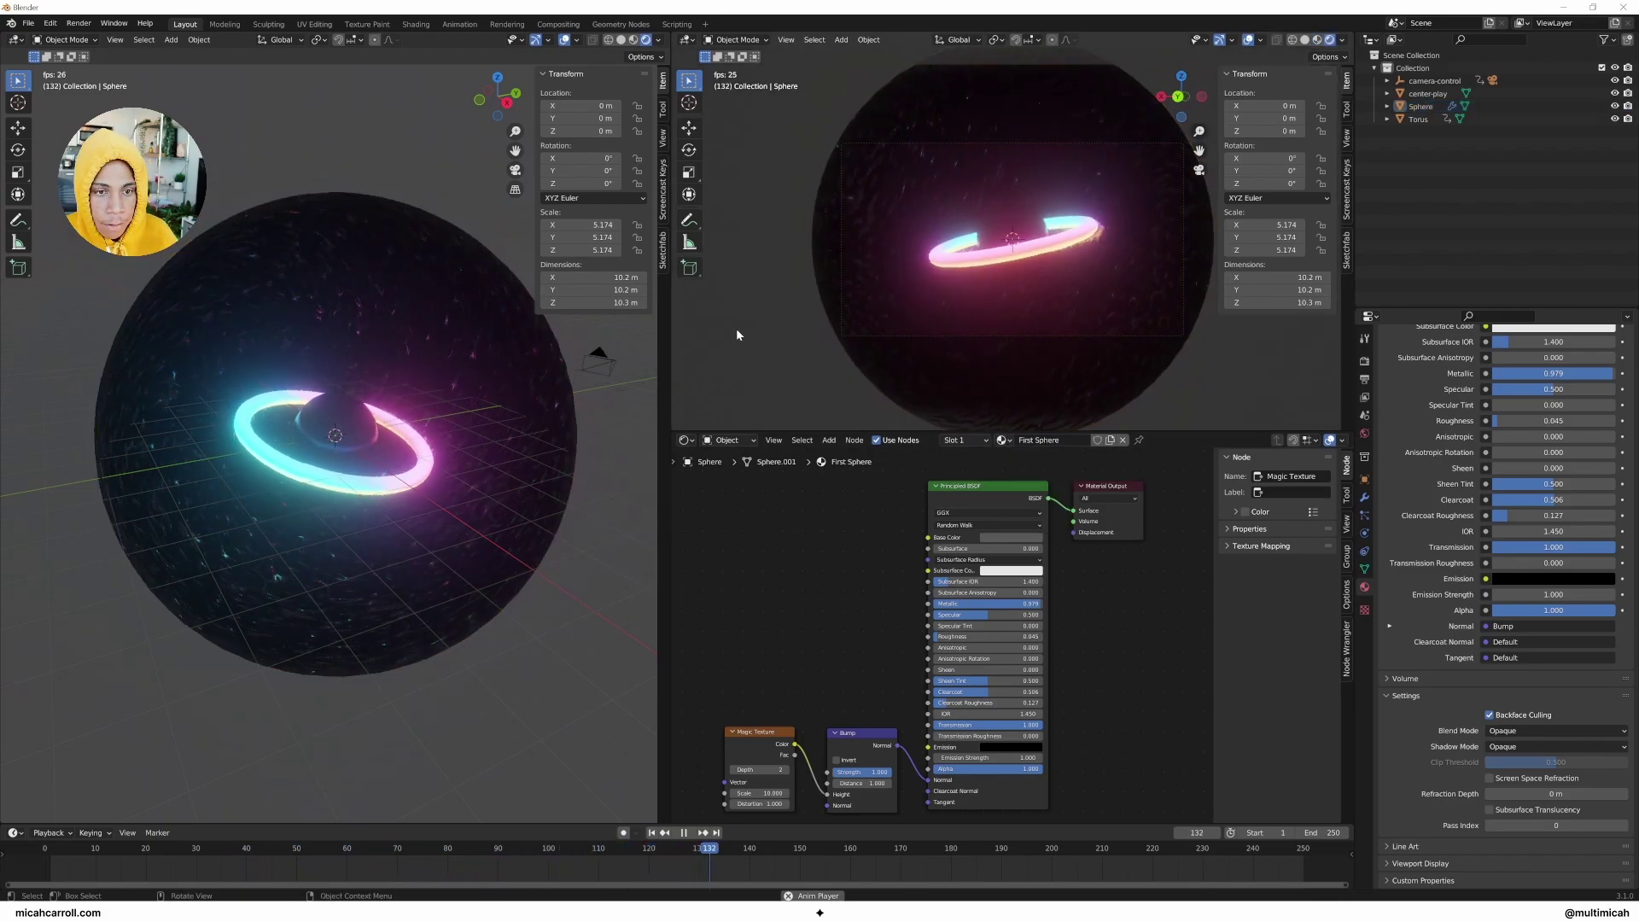
{"action": "left_click", "coordinate": [442, 440]}
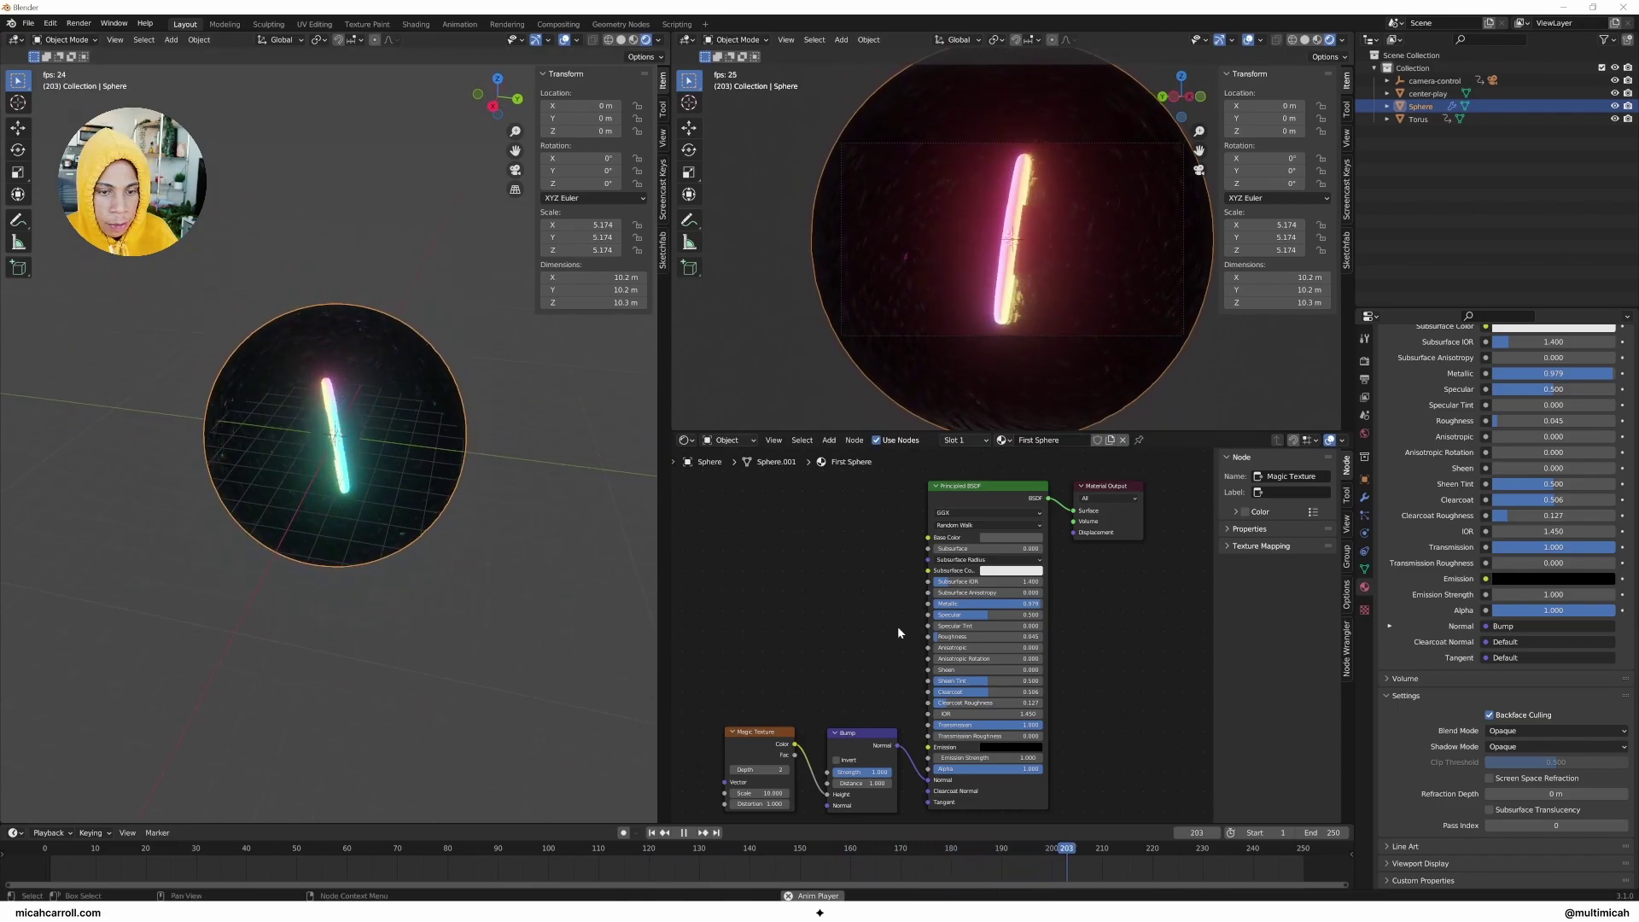
Step: Duplicate the glass sphere as Sphere.001, scale it up to 11.209, and reselect the original
{"action": "key", "text": "shift+d"}
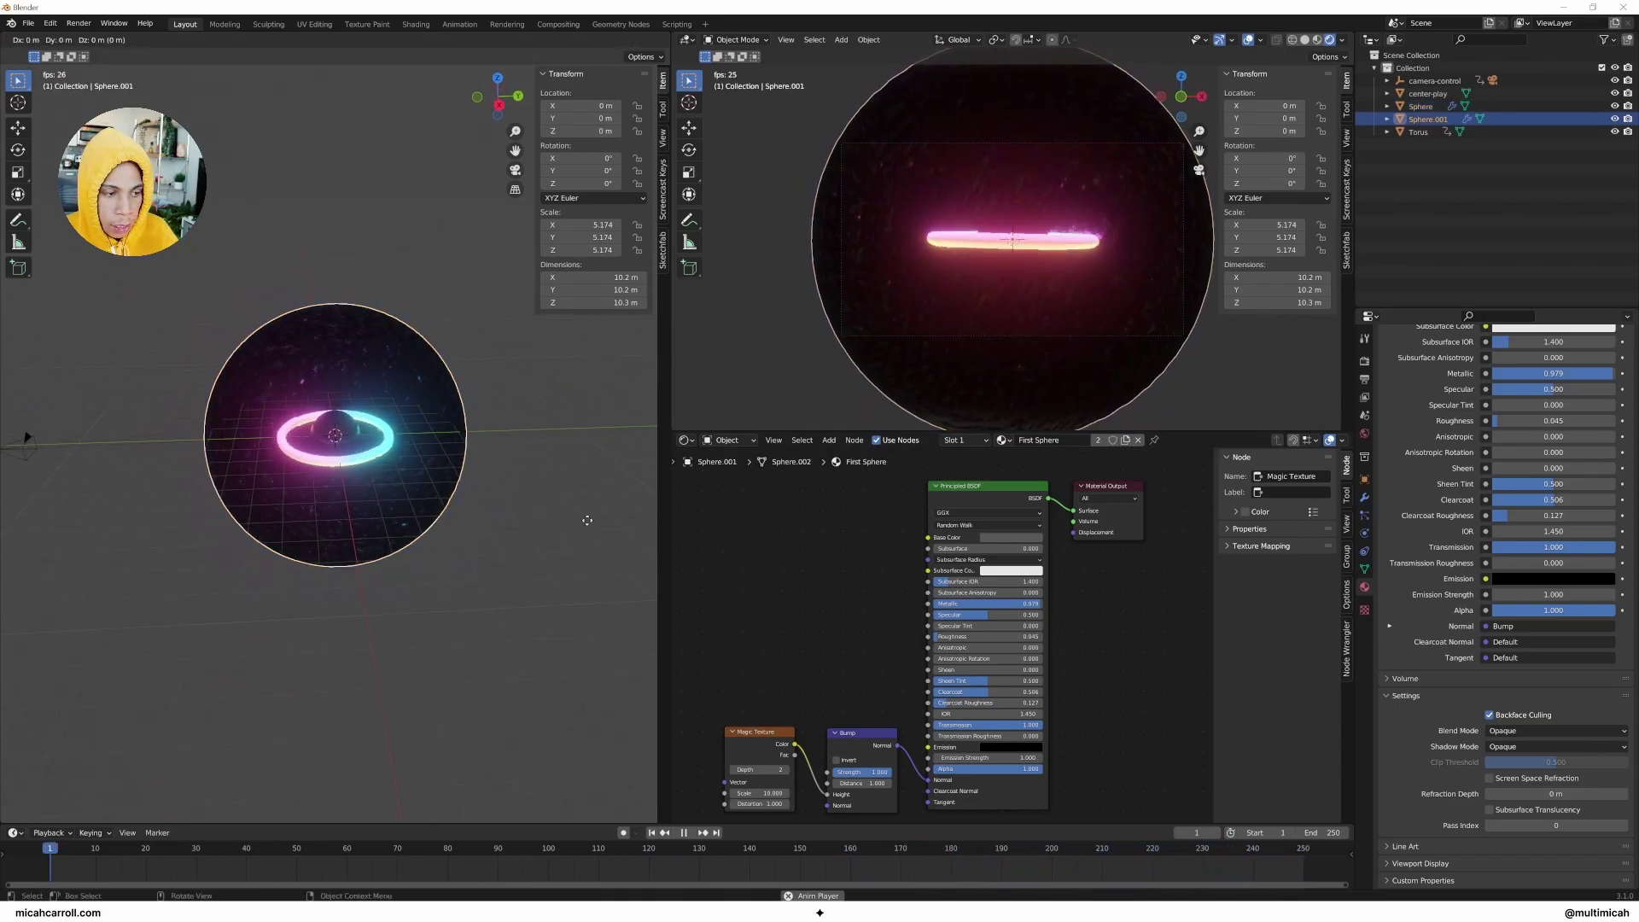
{"action": "key", "text": "s"}
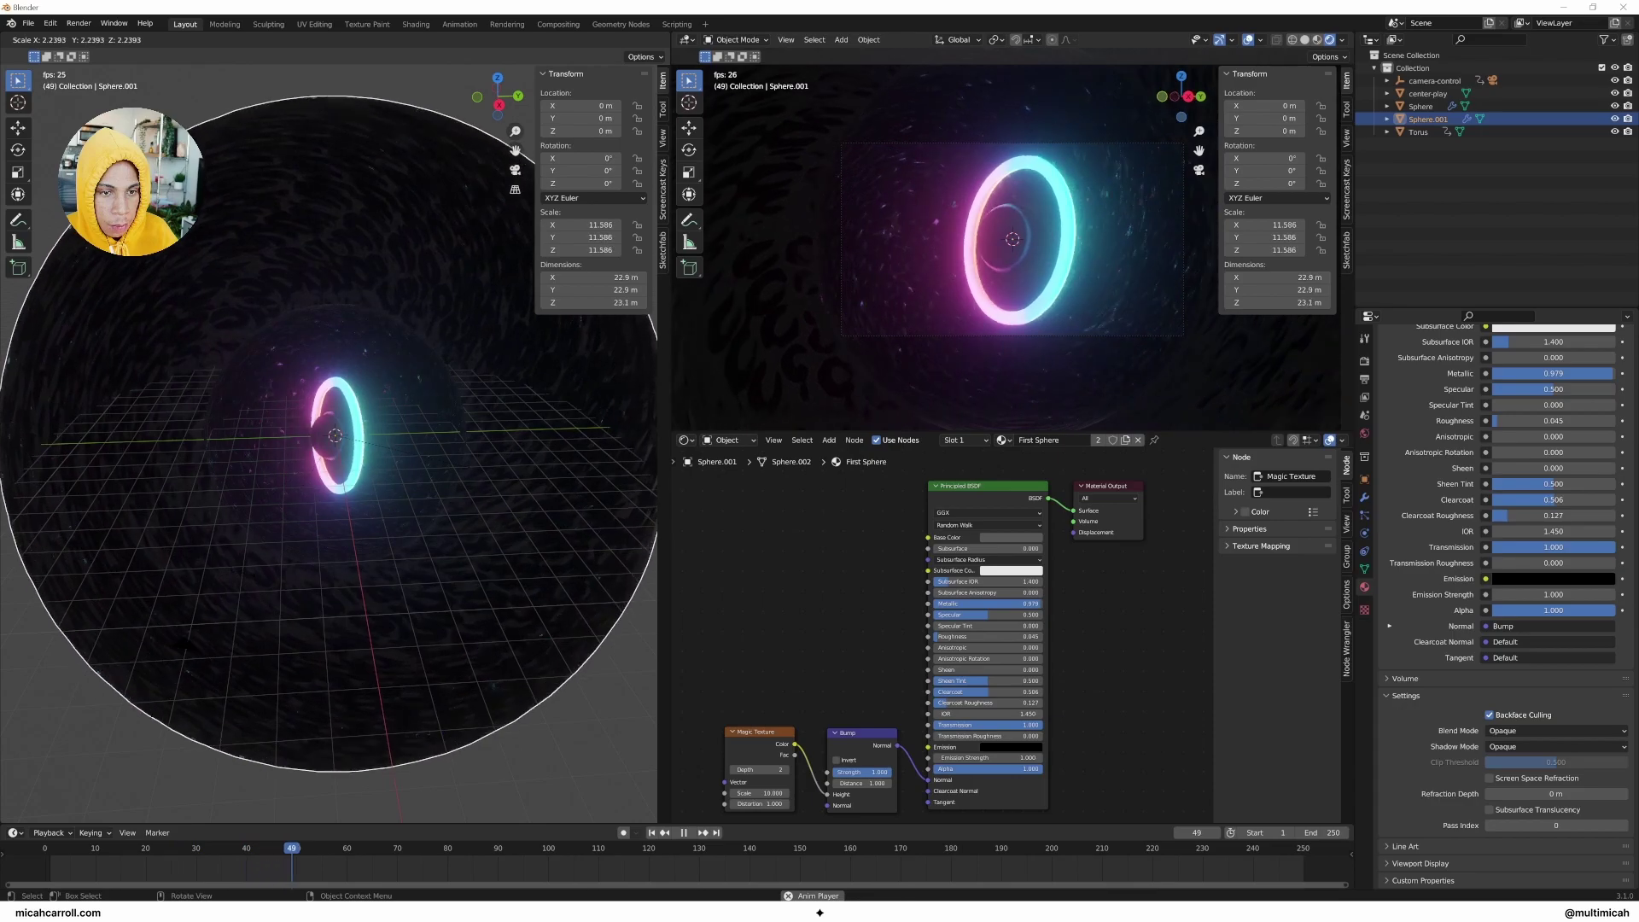
{"action": "left_click", "coordinate": [221, 599]}
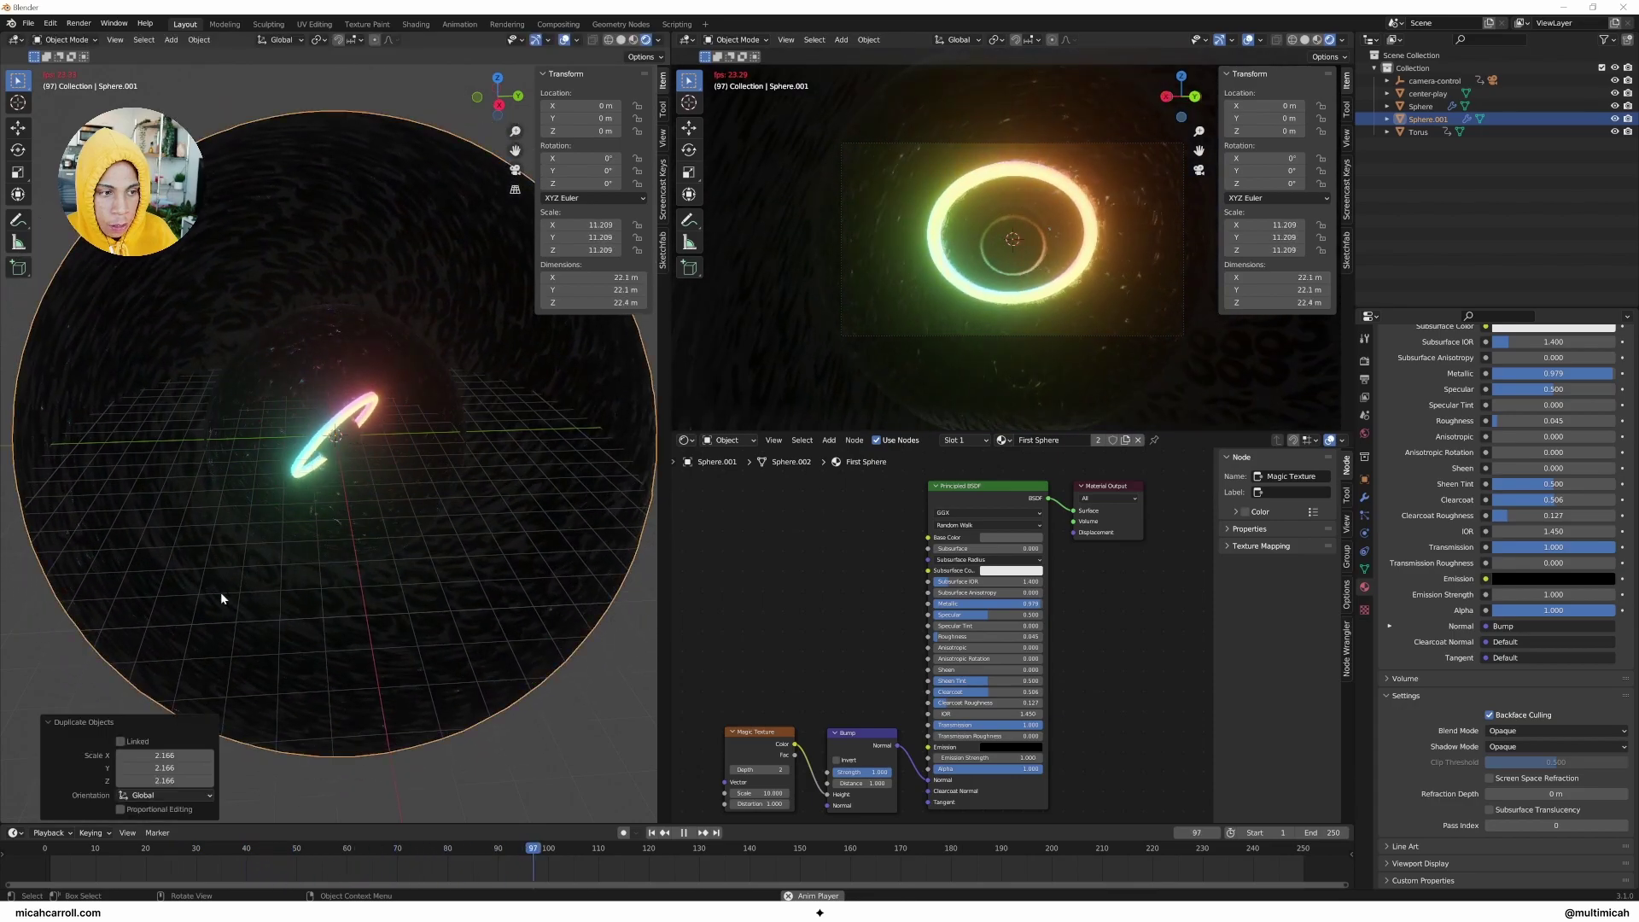
{"action": "right_click", "coordinate": [454, 651]}
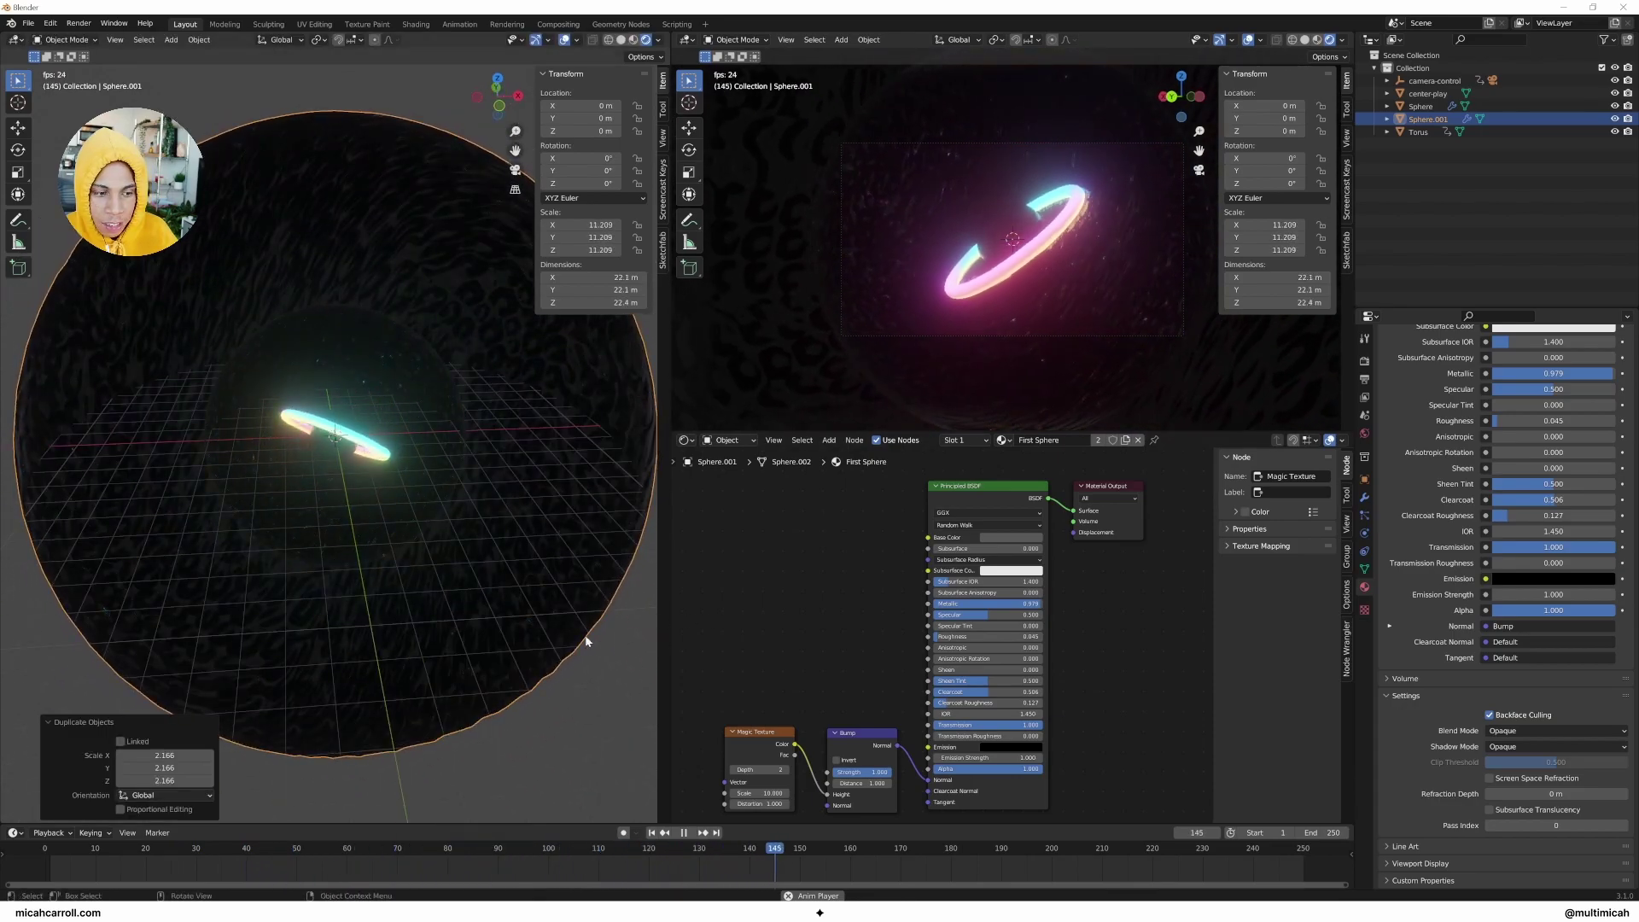
{"action": "middle_click_drag", "start_coordinate": [572, 647], "coordinate": [498, 695]}
{"action": "left_click", "coordinate": [421, 393]}
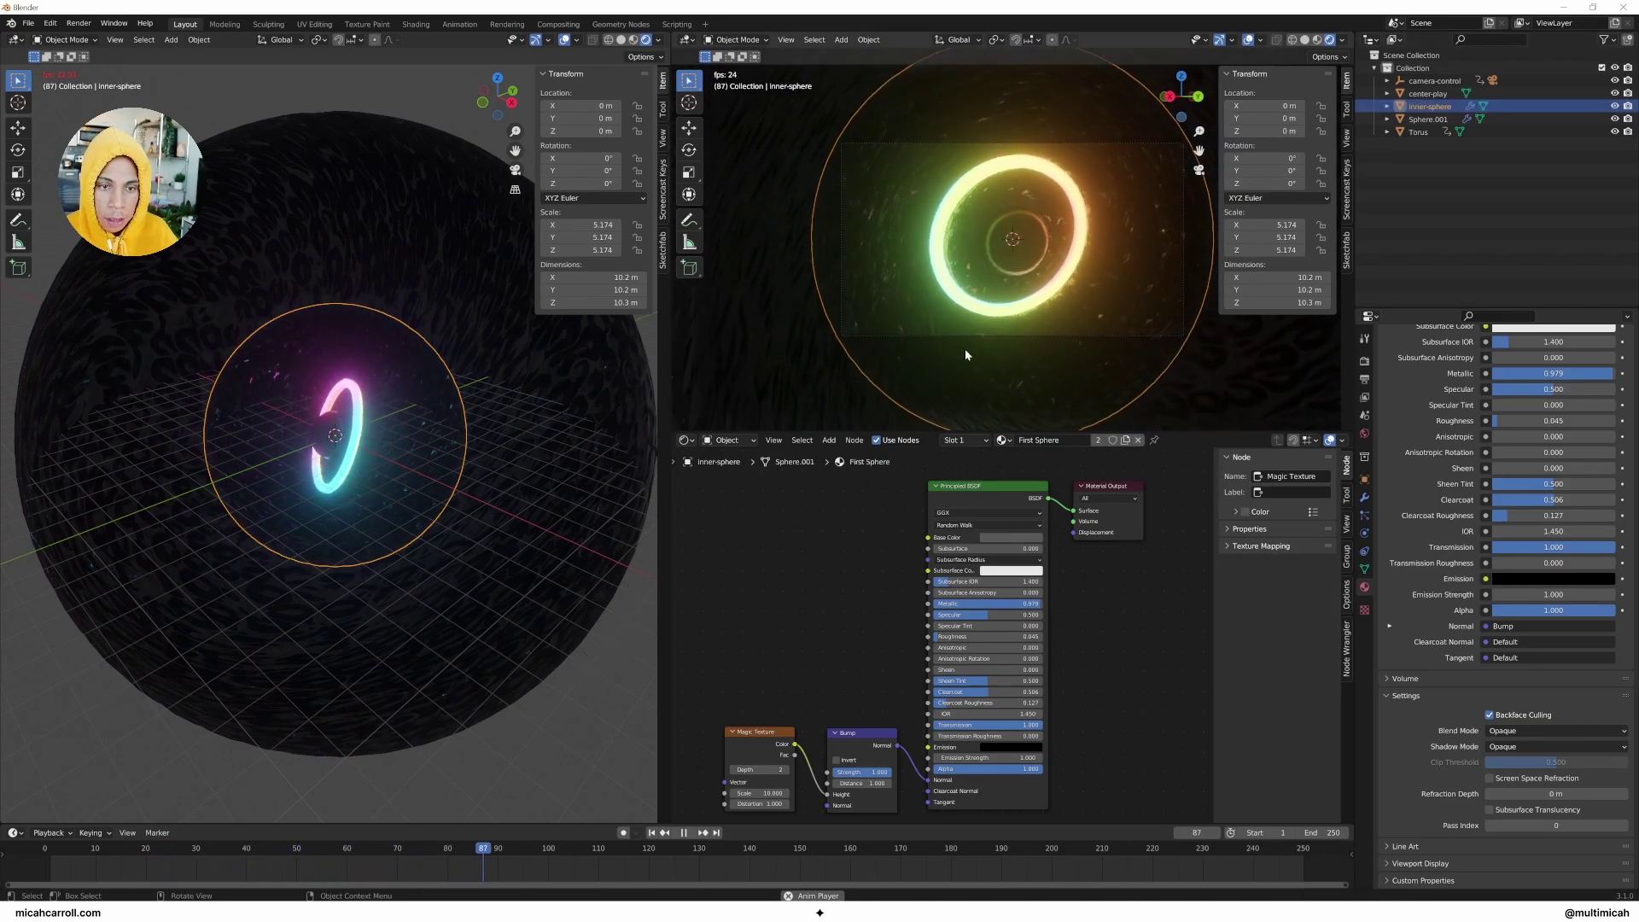
Step: Select inner-sphere and insert a Z rotation keyframe at frame 0
{"action": "left_click", "coordinate": [430, 396]}
{"action": "left_click", "coordinate": [434, 393]}
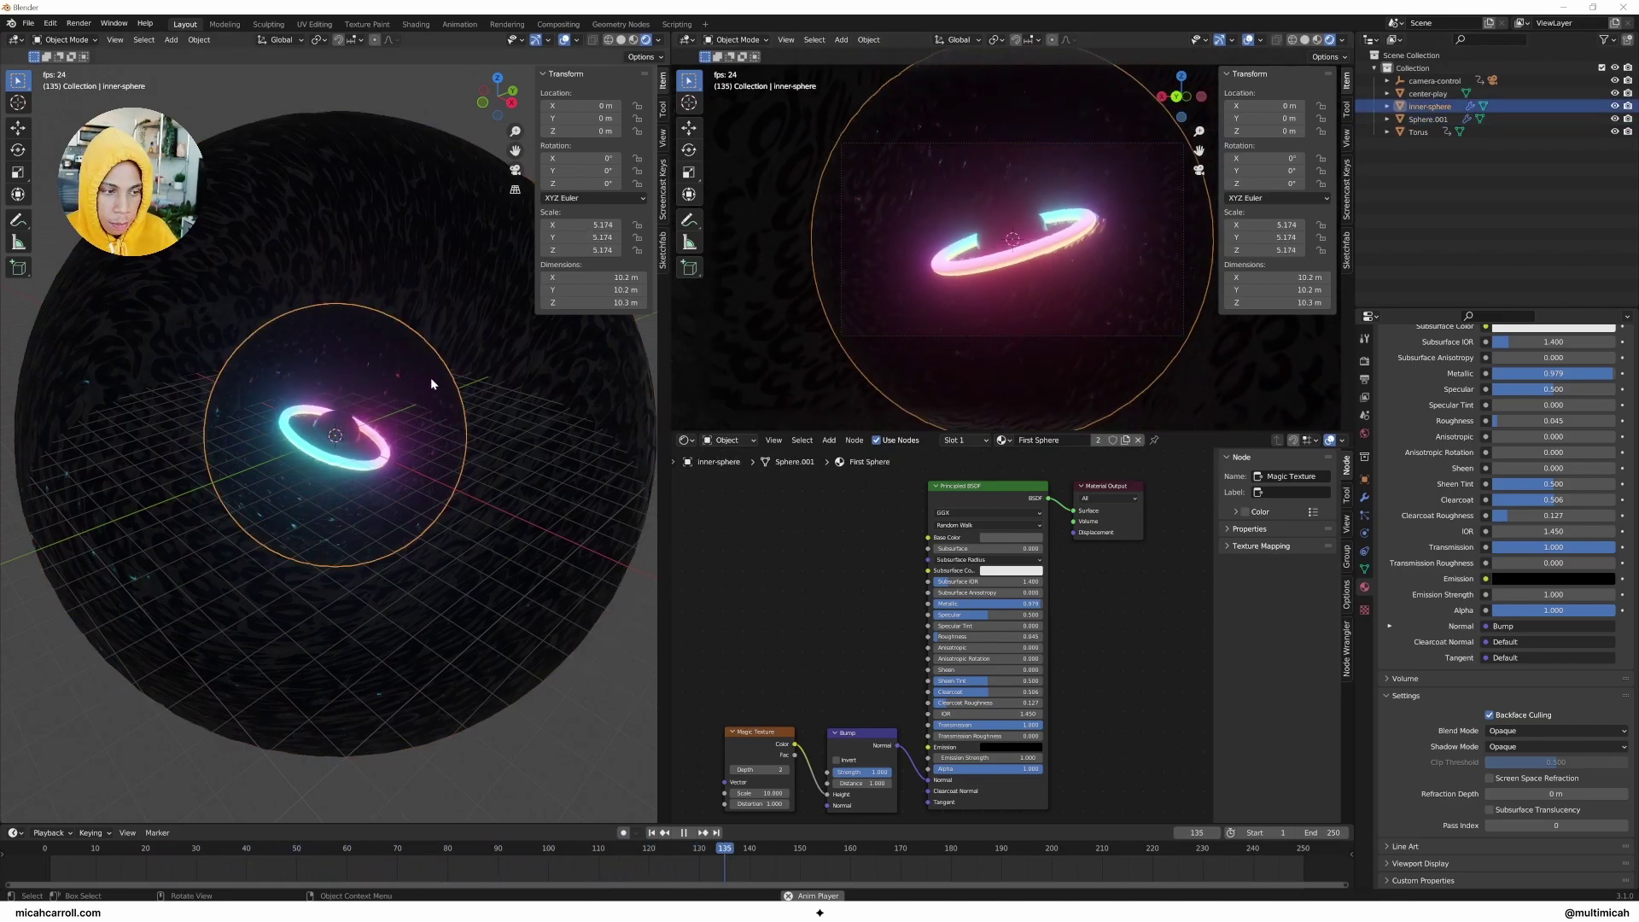
{"action": "middle_click_drag", "start_coordinate": [430, 378], "coordinate": [483, 428]}
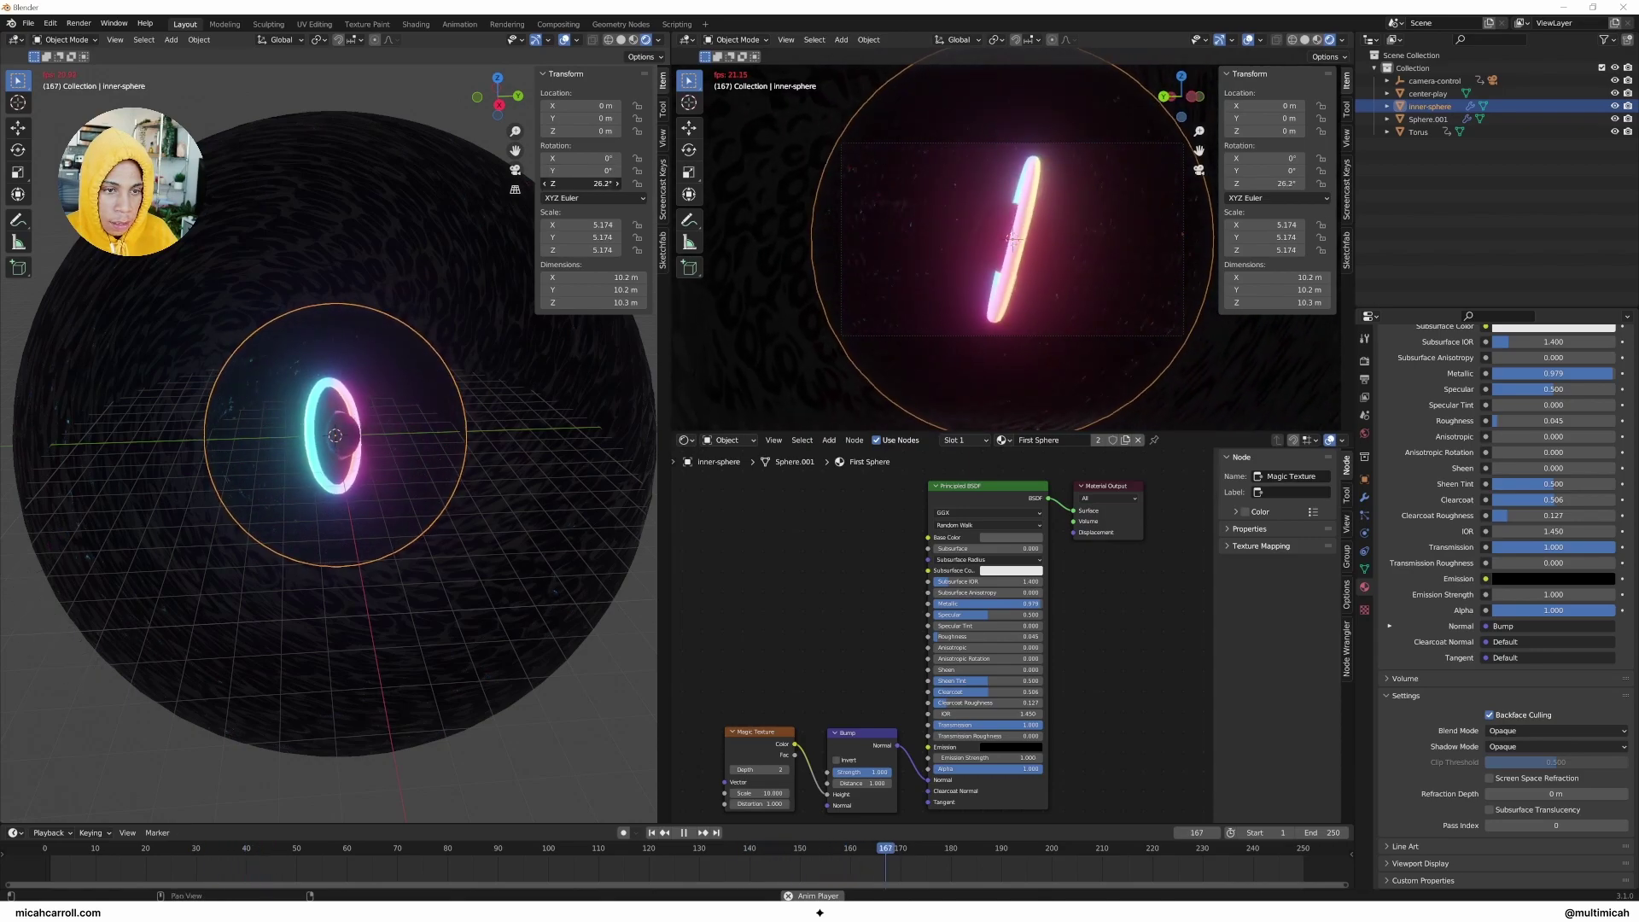
{"action": "key", "text": "Escape"}
{"action": "left_click", "coordinate": [47, 853]}
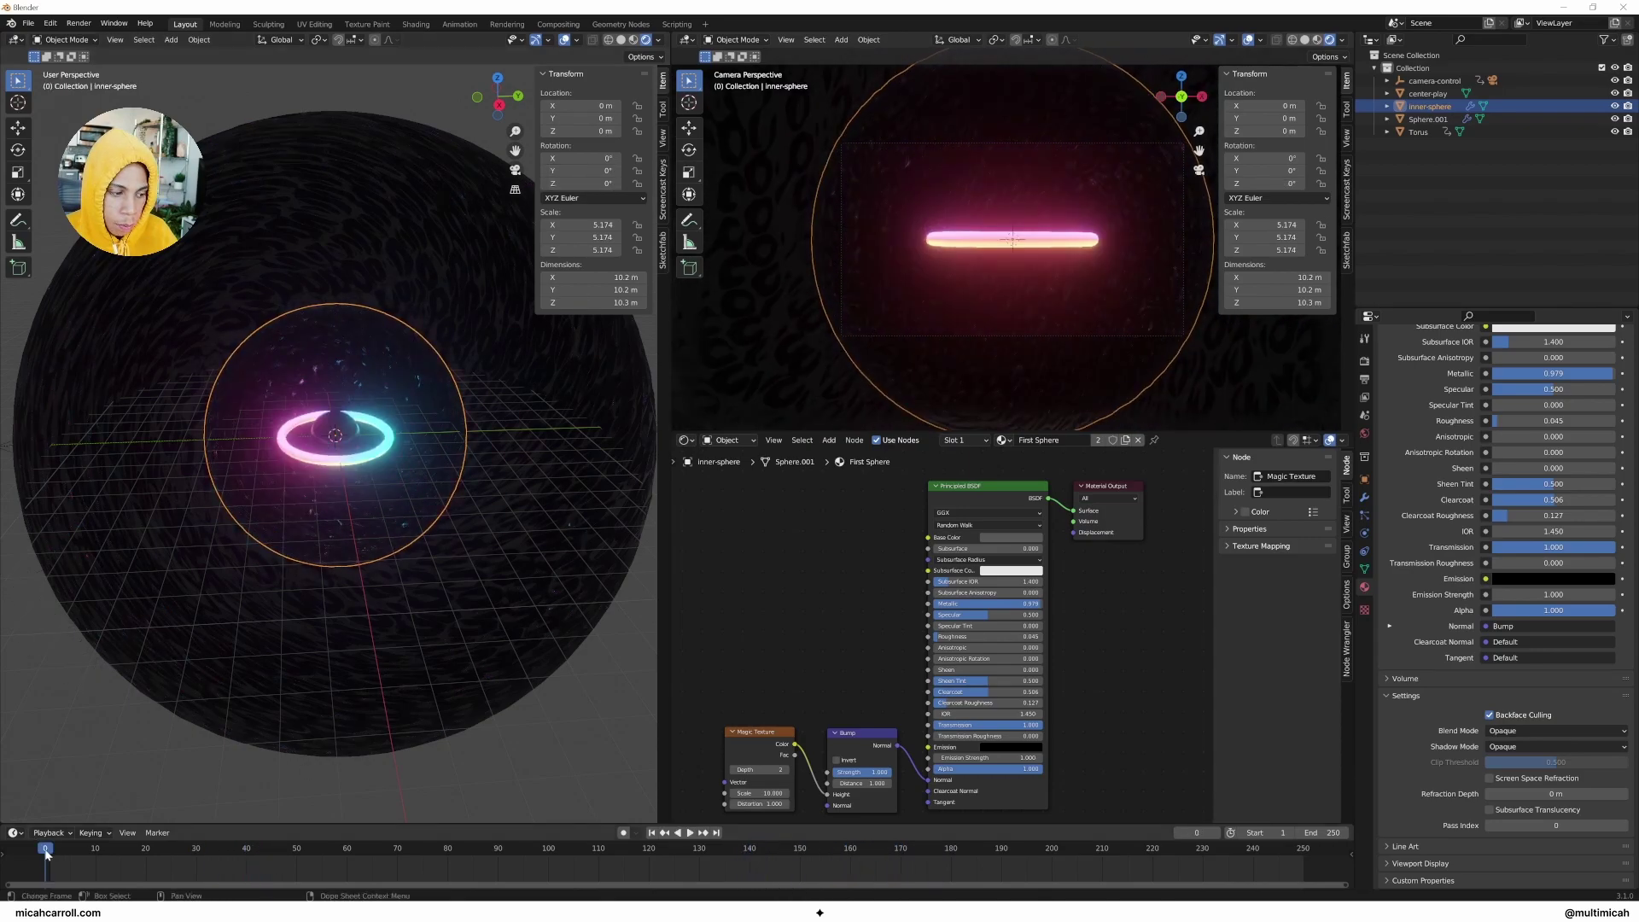
{"action": "right_click", "coordinate": [579, 185]}
{"action": "left_click", "coordinate": [579, 187]}
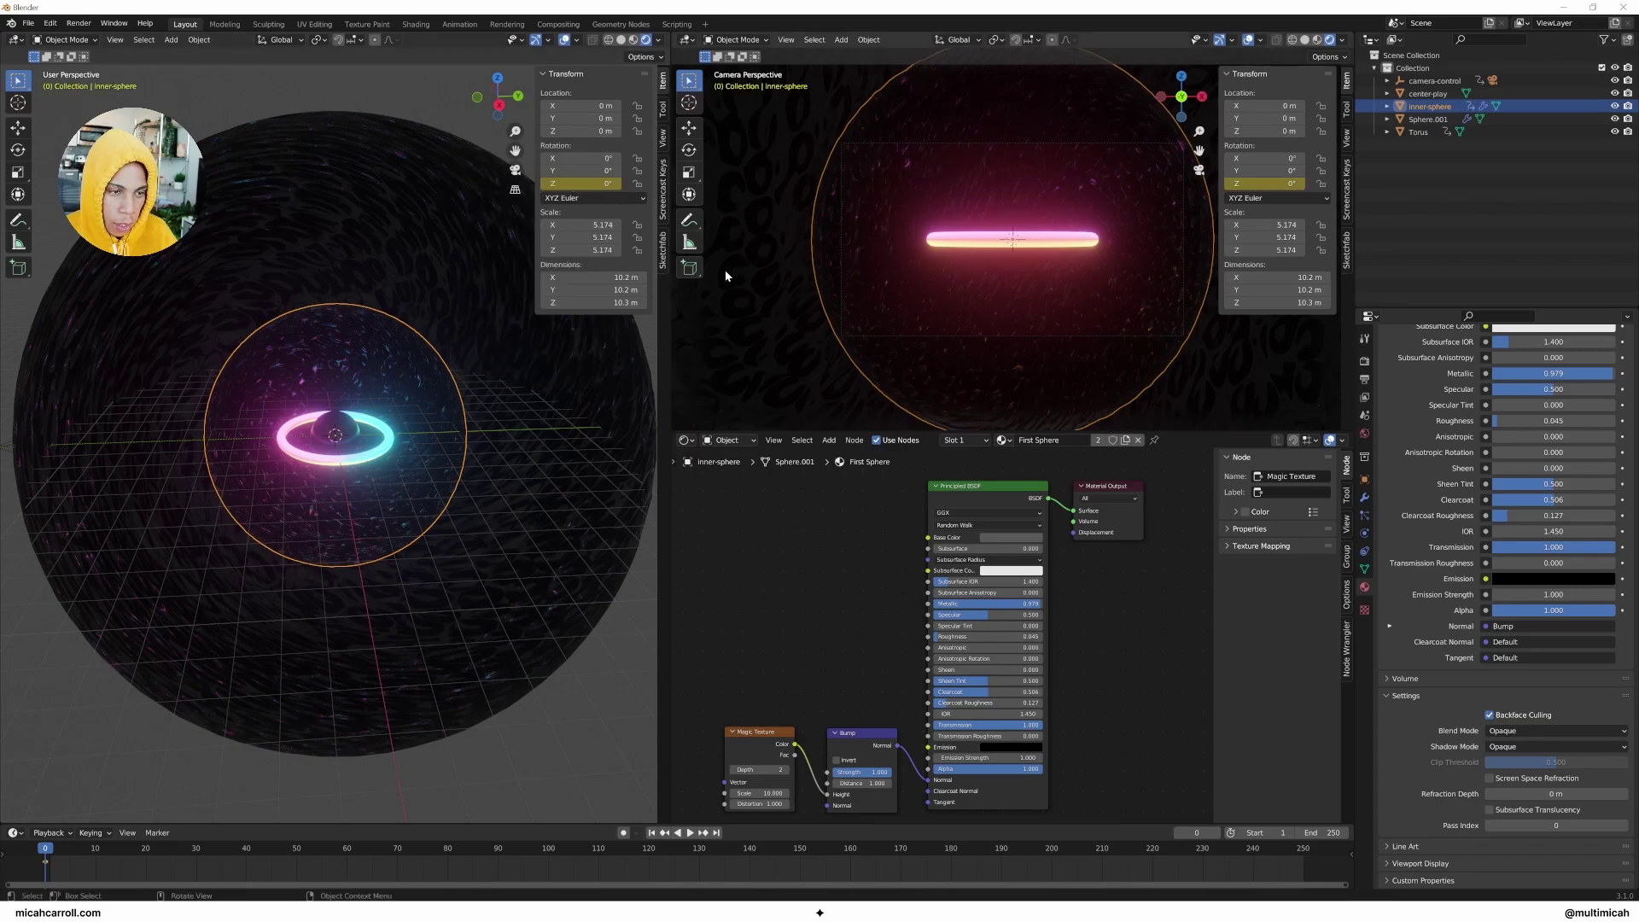
Step: At frame 250, set inner-sphere's Z rotation to 360°, keyframe it, and play back
{"action": "key", "text": "shift+Right"}
{"action": "double_click", "coordinate": [580, 183]}
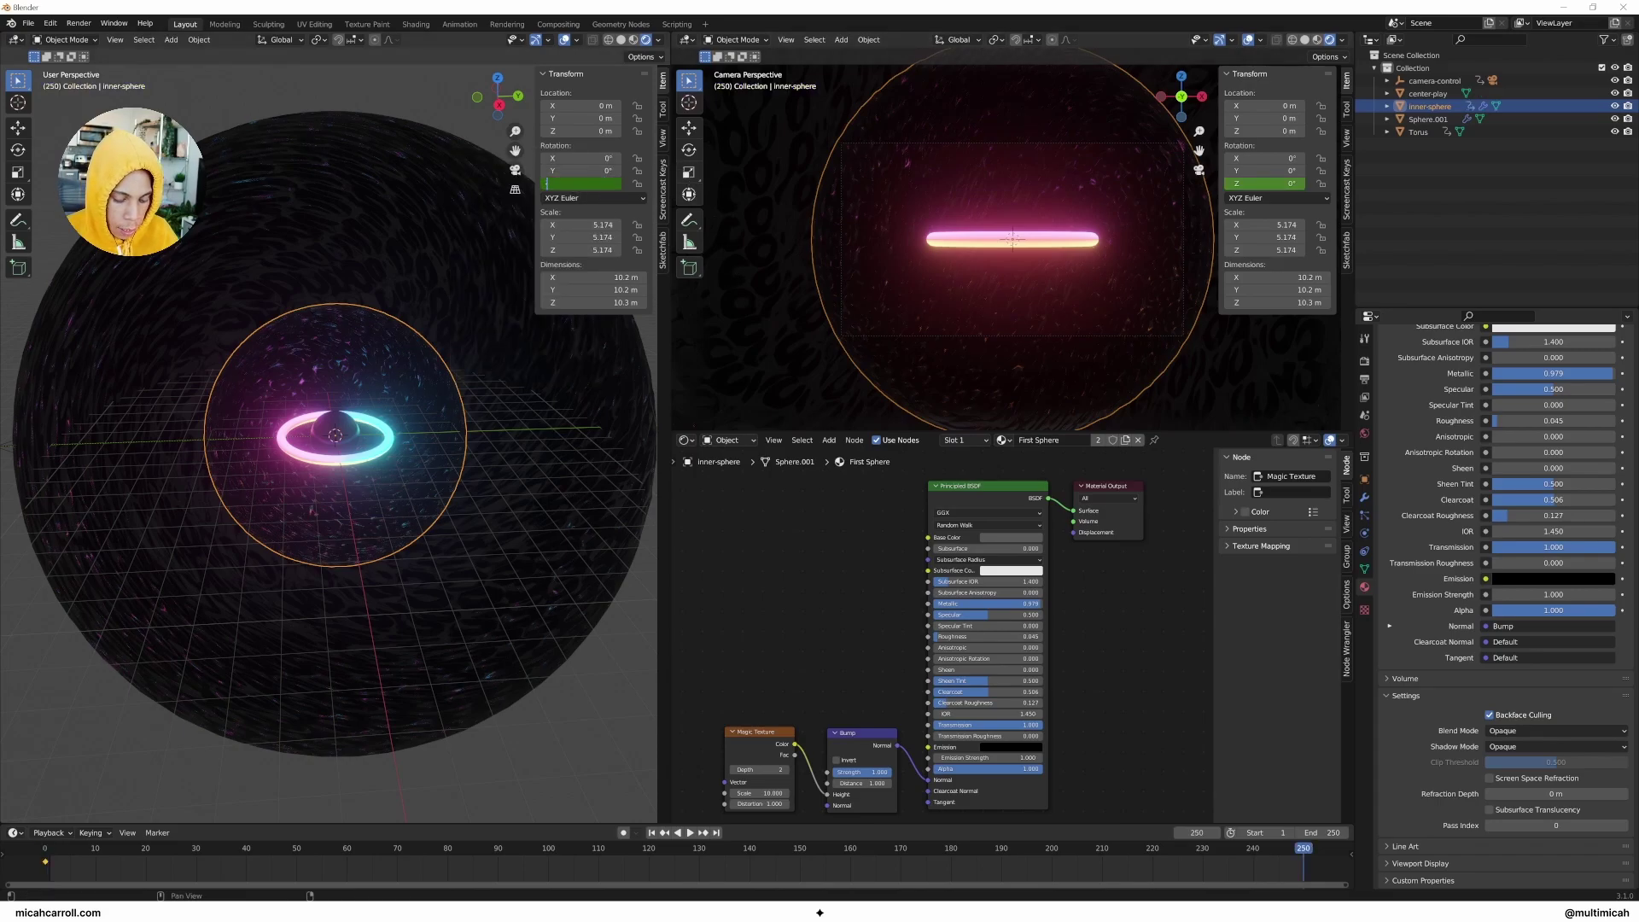
{"action": "right_click", "coordinate": [595, 183]}
{"action": "left_click", "coordinate": [598, 185]}
{"action": "key", "text": "space"}
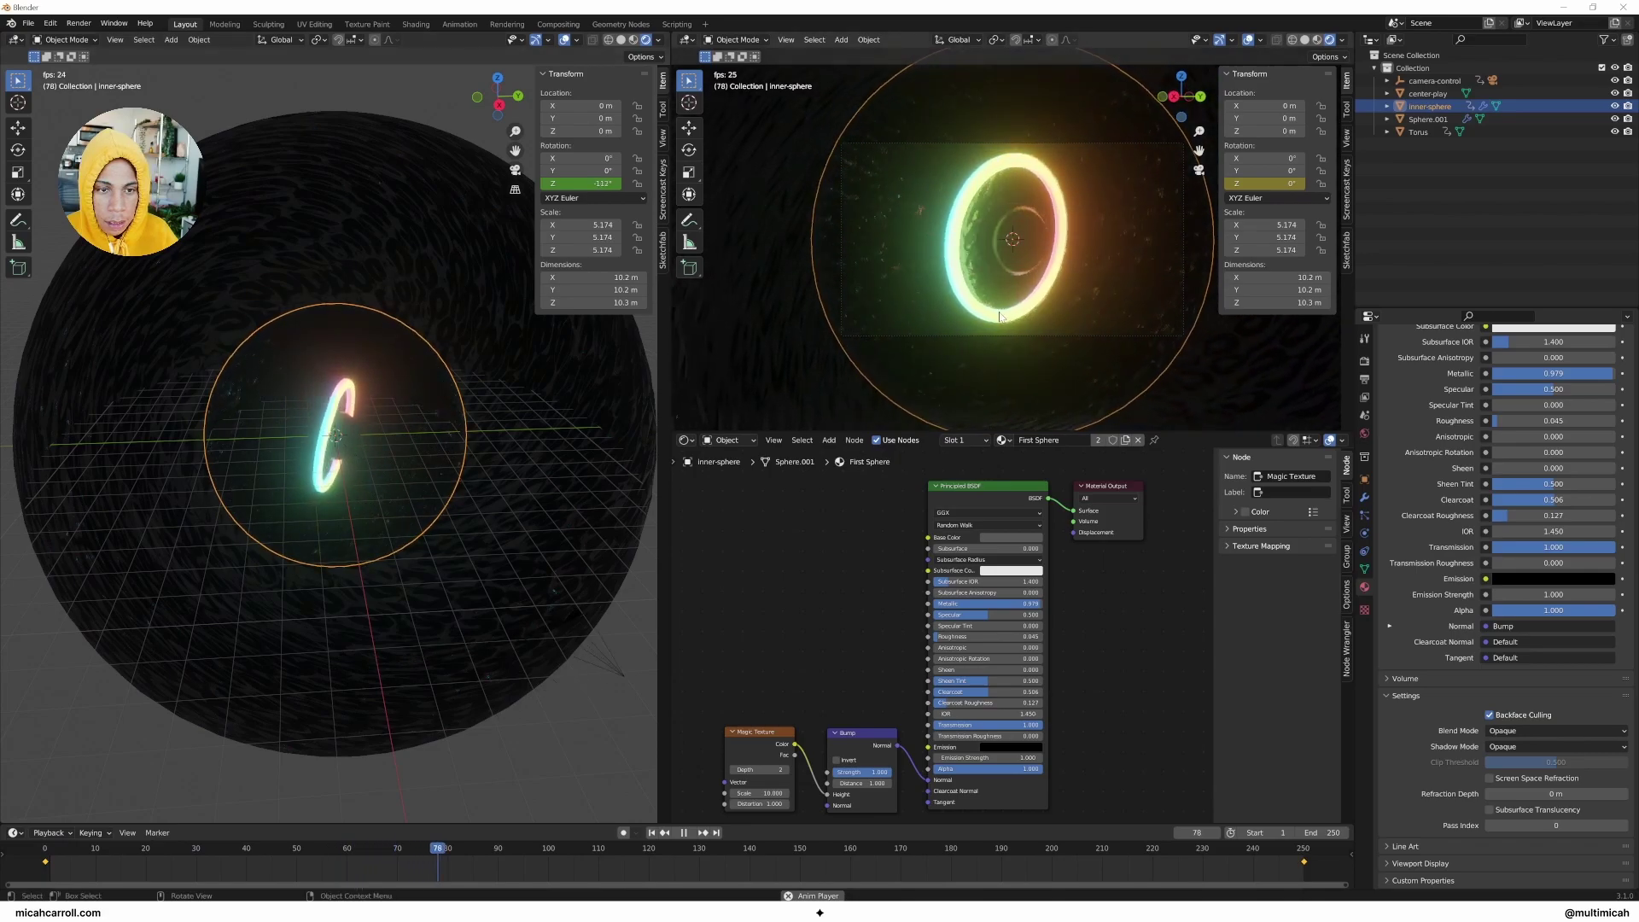
{"action": "key", "text": "n"}
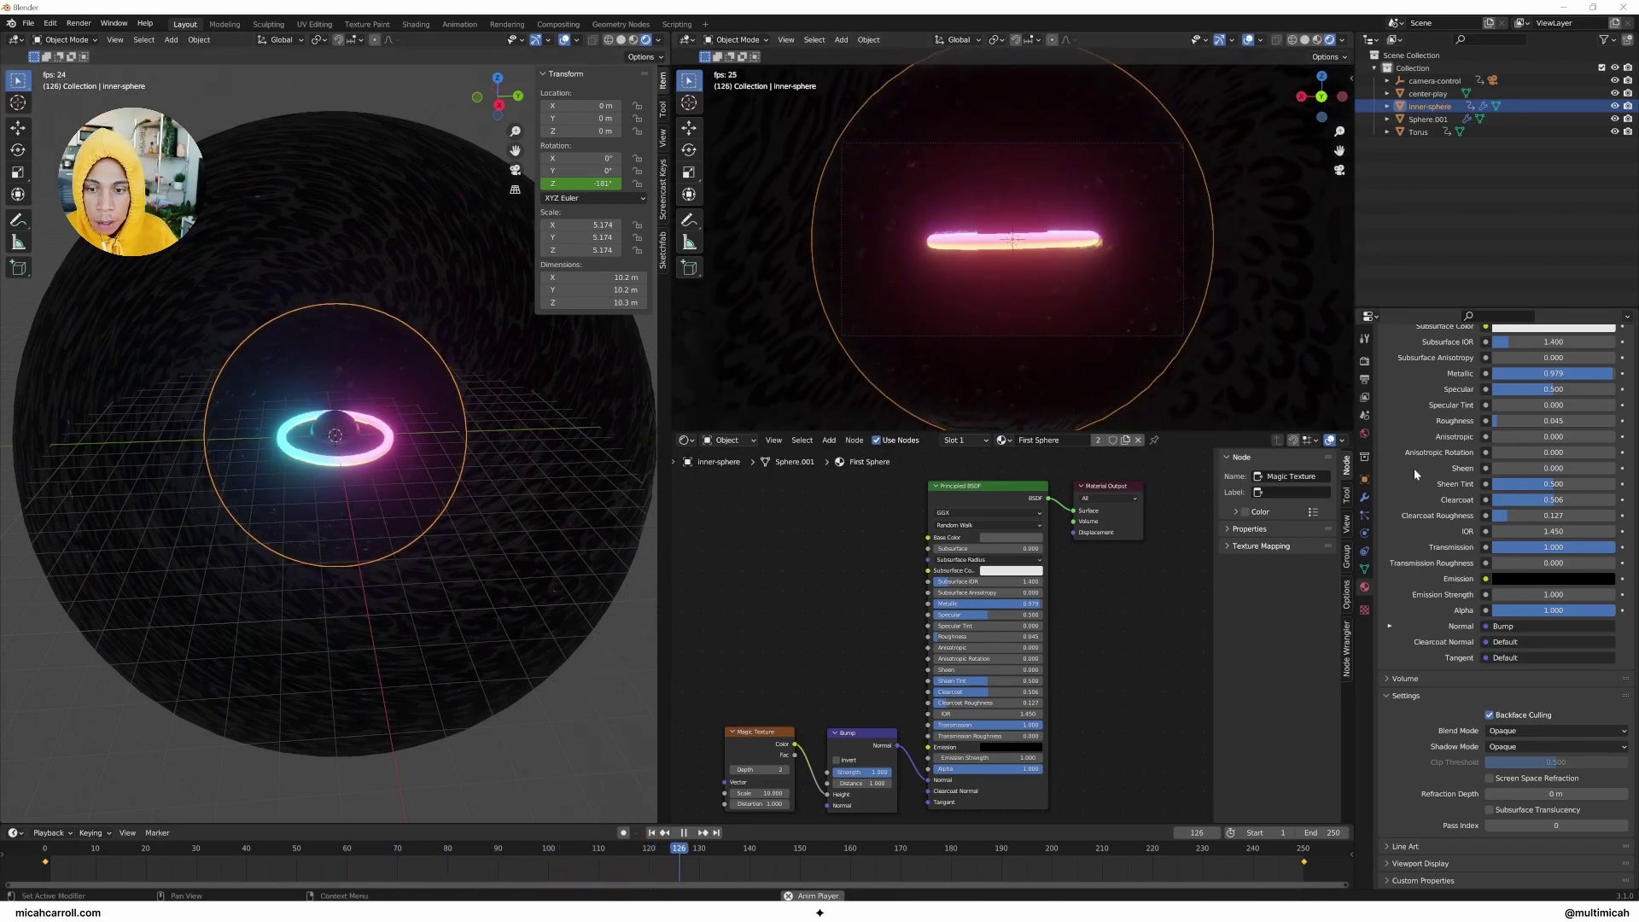
Step: Set the Camera's Passepartout to 1.000 in its Viewport Display settings
{"action": "left_click", "coordinate": [1428, 81]}
{"action": "left_click", "coordinate": [1388, 80]}
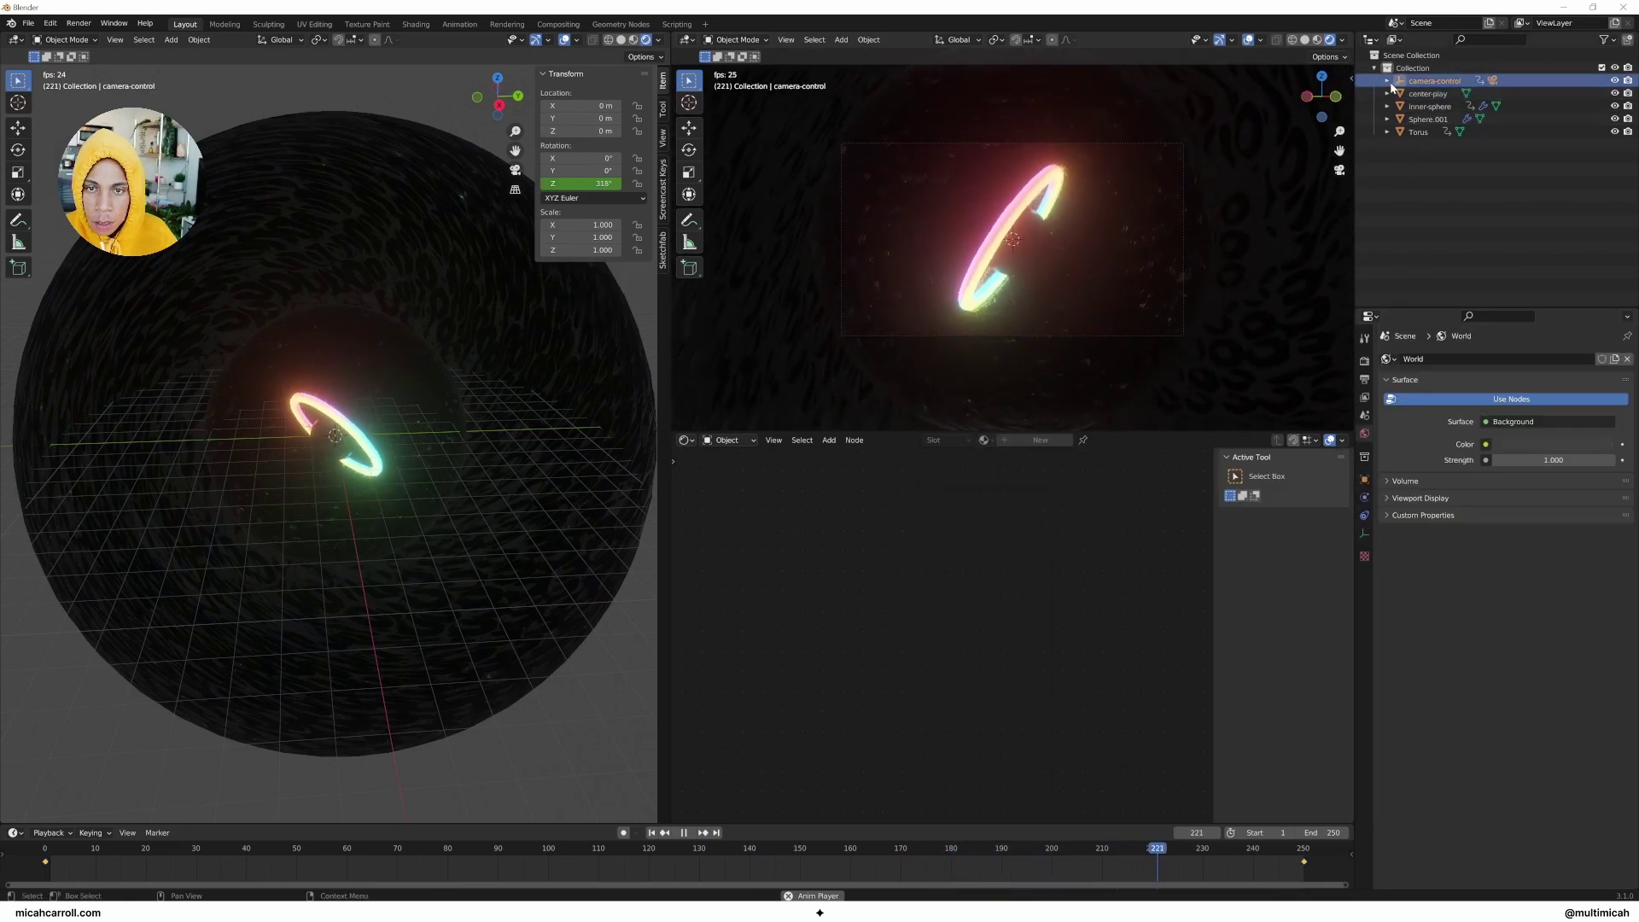
{"action": "left_click", "coordinate": [1422, 107]}
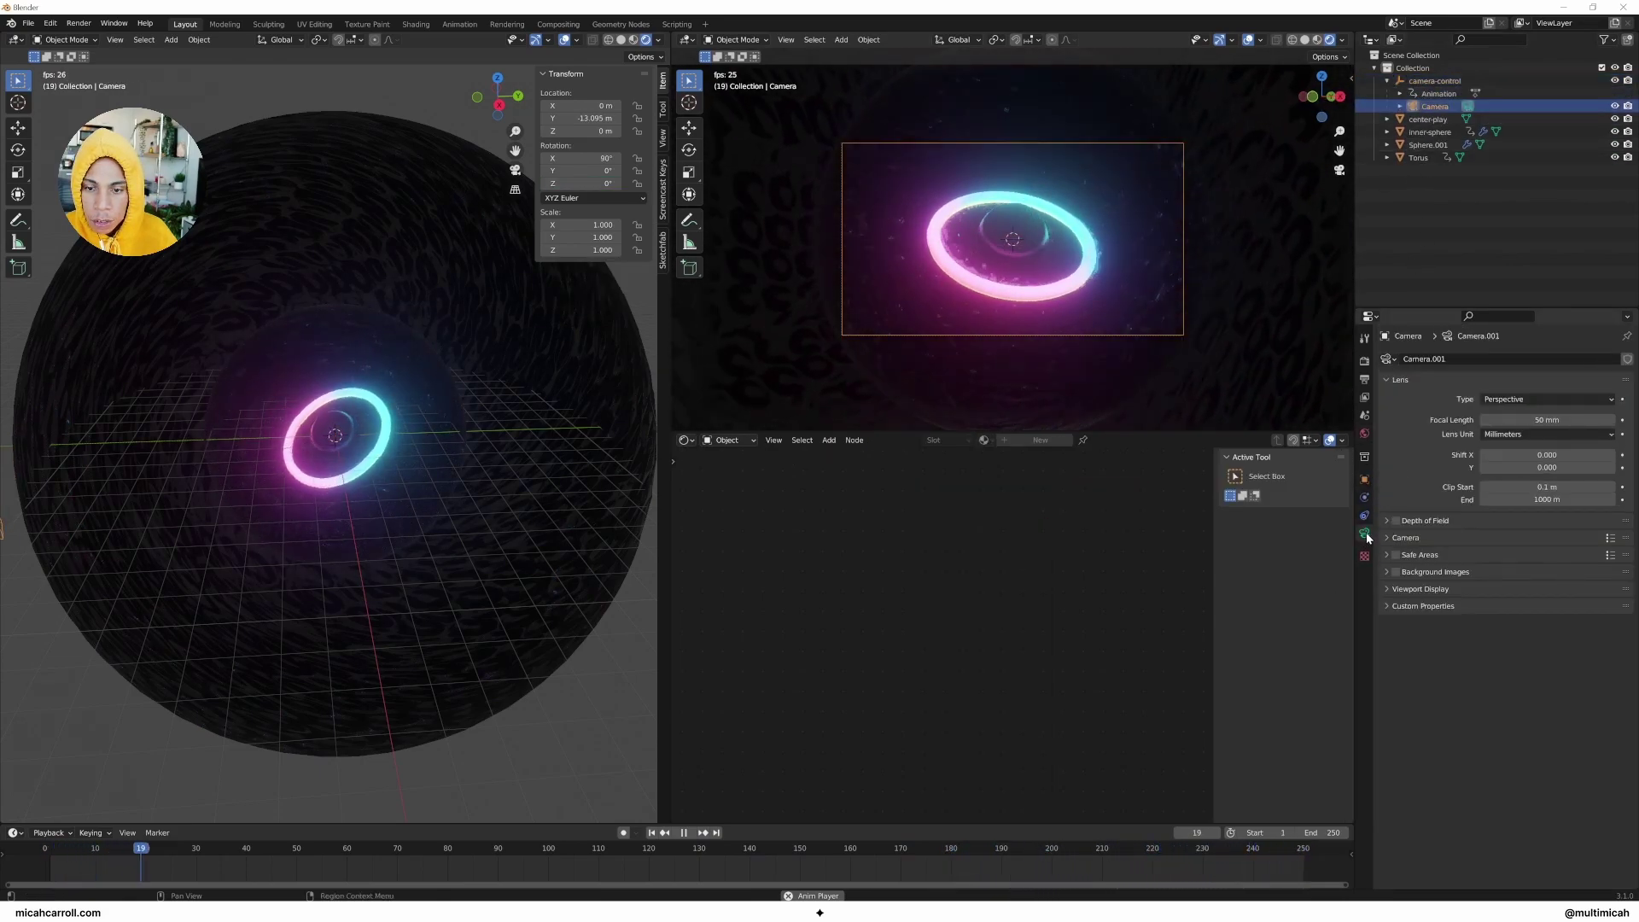
{"action": "left_click", "coordinate": [1419, 589]}
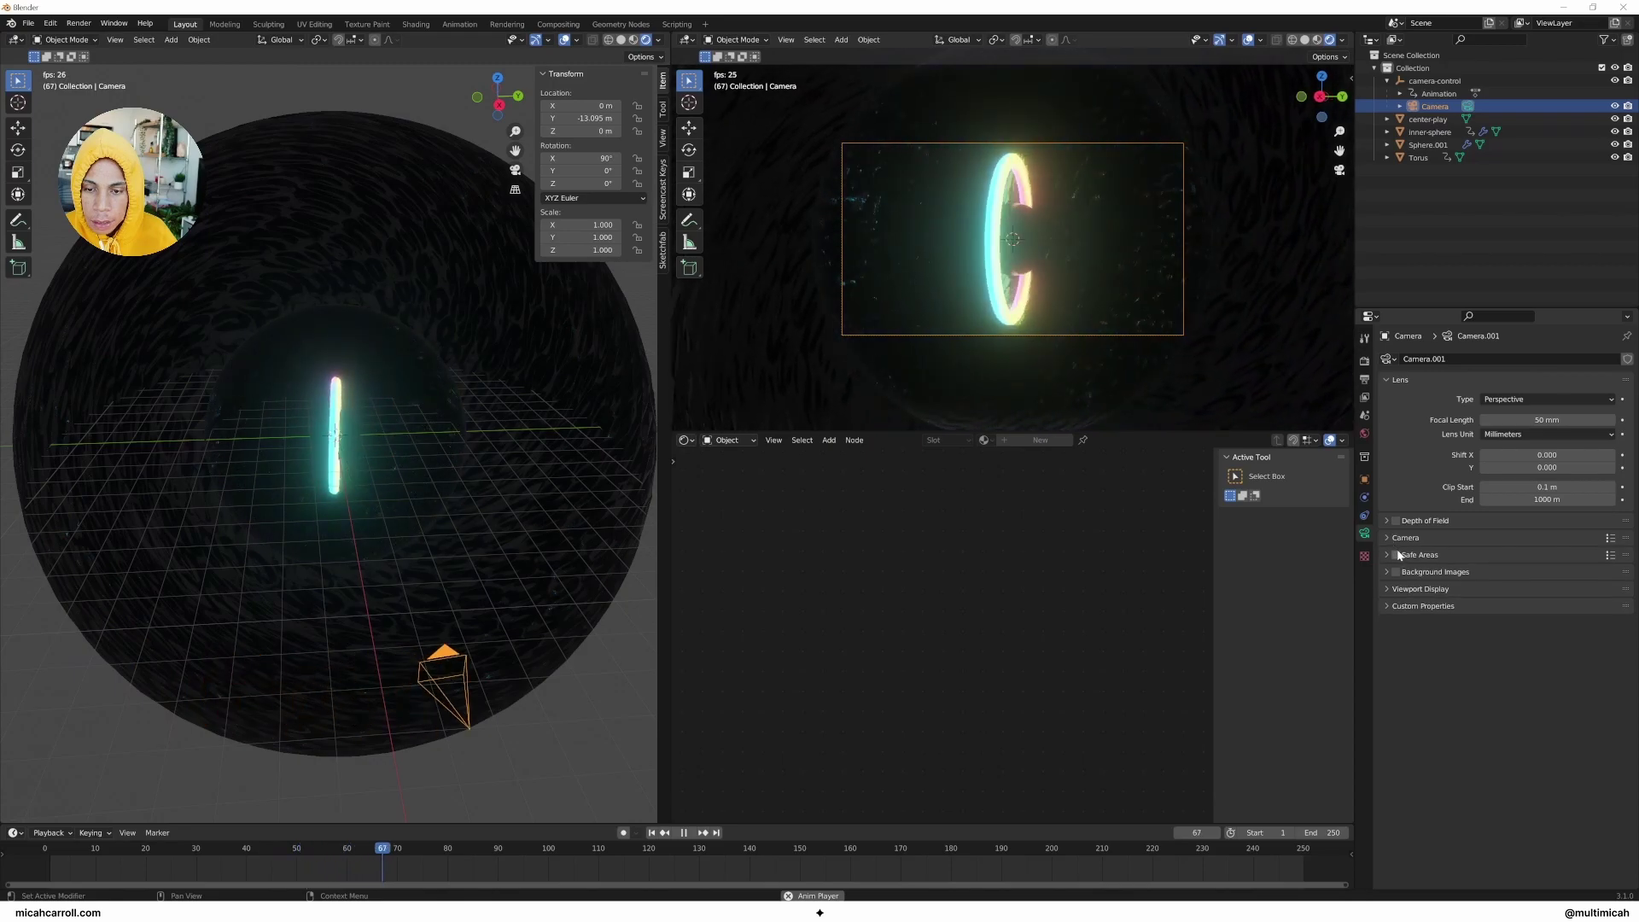
{"action": "left_click_drag", "start_coordinate": [1523, 681], "coordinate": [1618, 681]}
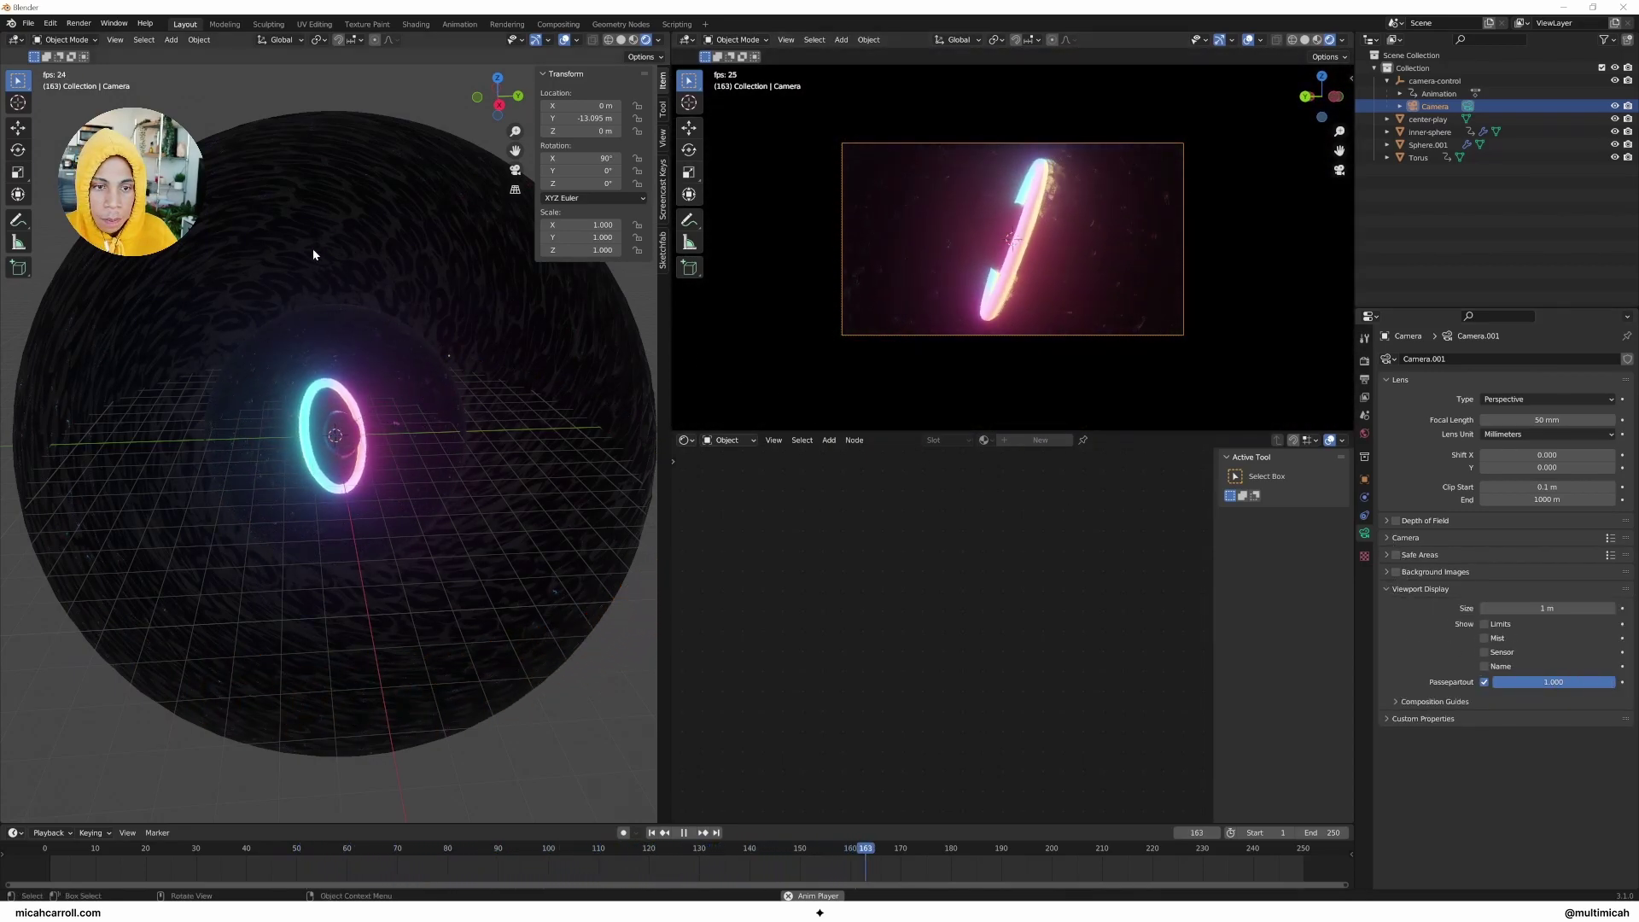
{"action": "left_click", "coordinate": [210, 113]}
{"action": "left_click", "coordinate": [401, 309]}
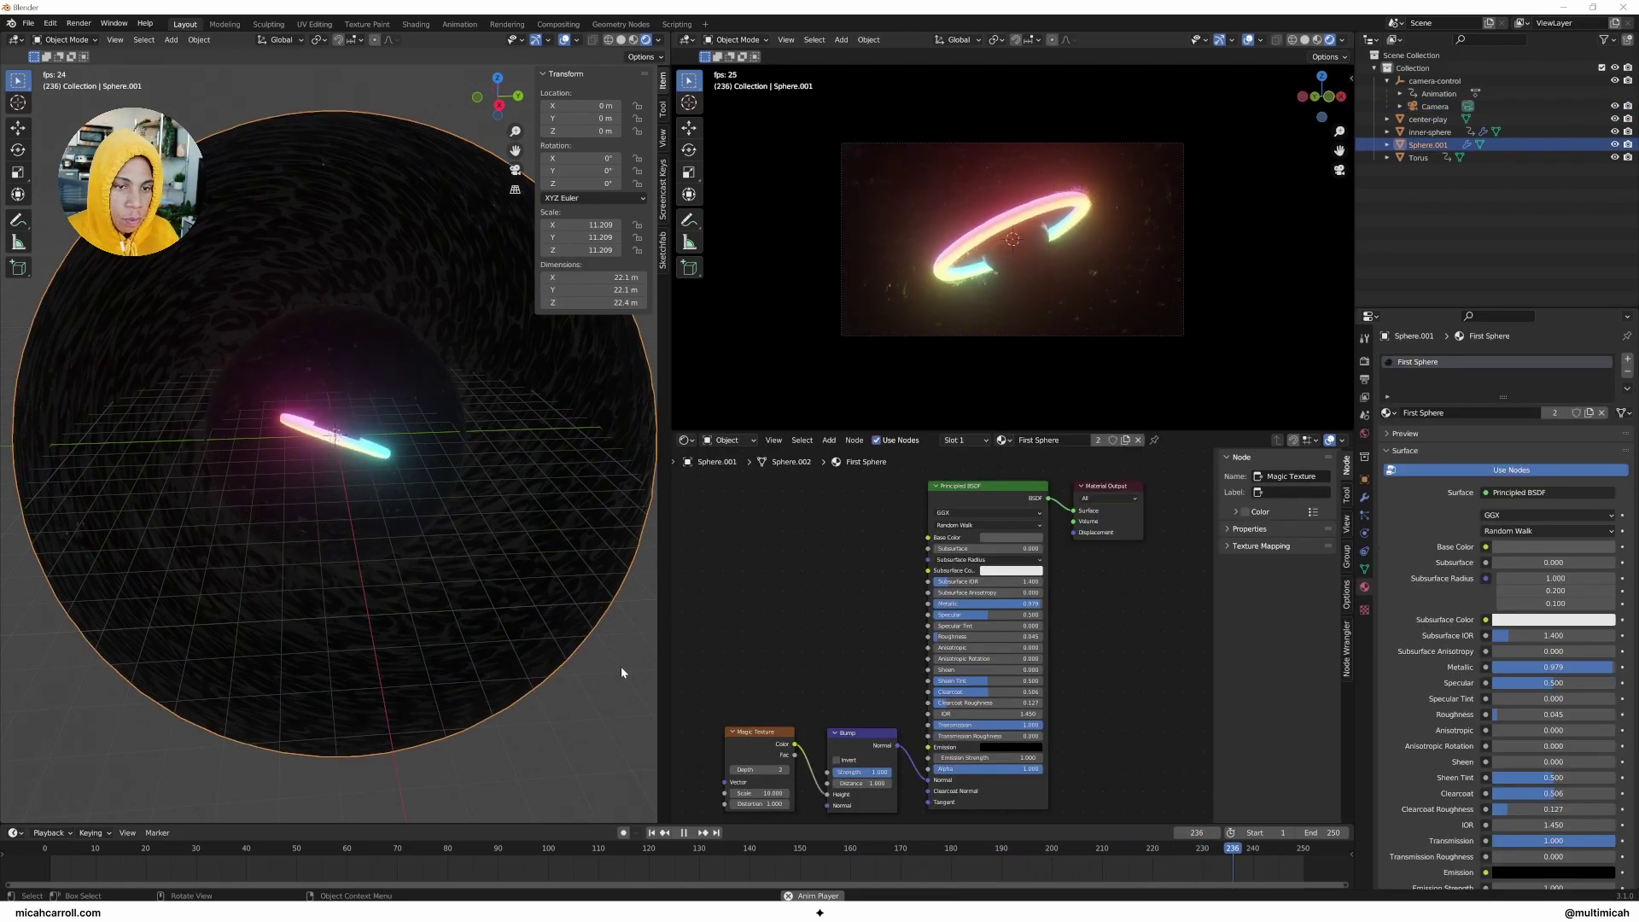
Step: Scale the inner-sphere down slightly and reselect it
{"action": "left_click", "coordinate": [387, 361]}
{"action": "key", "text": "s"}
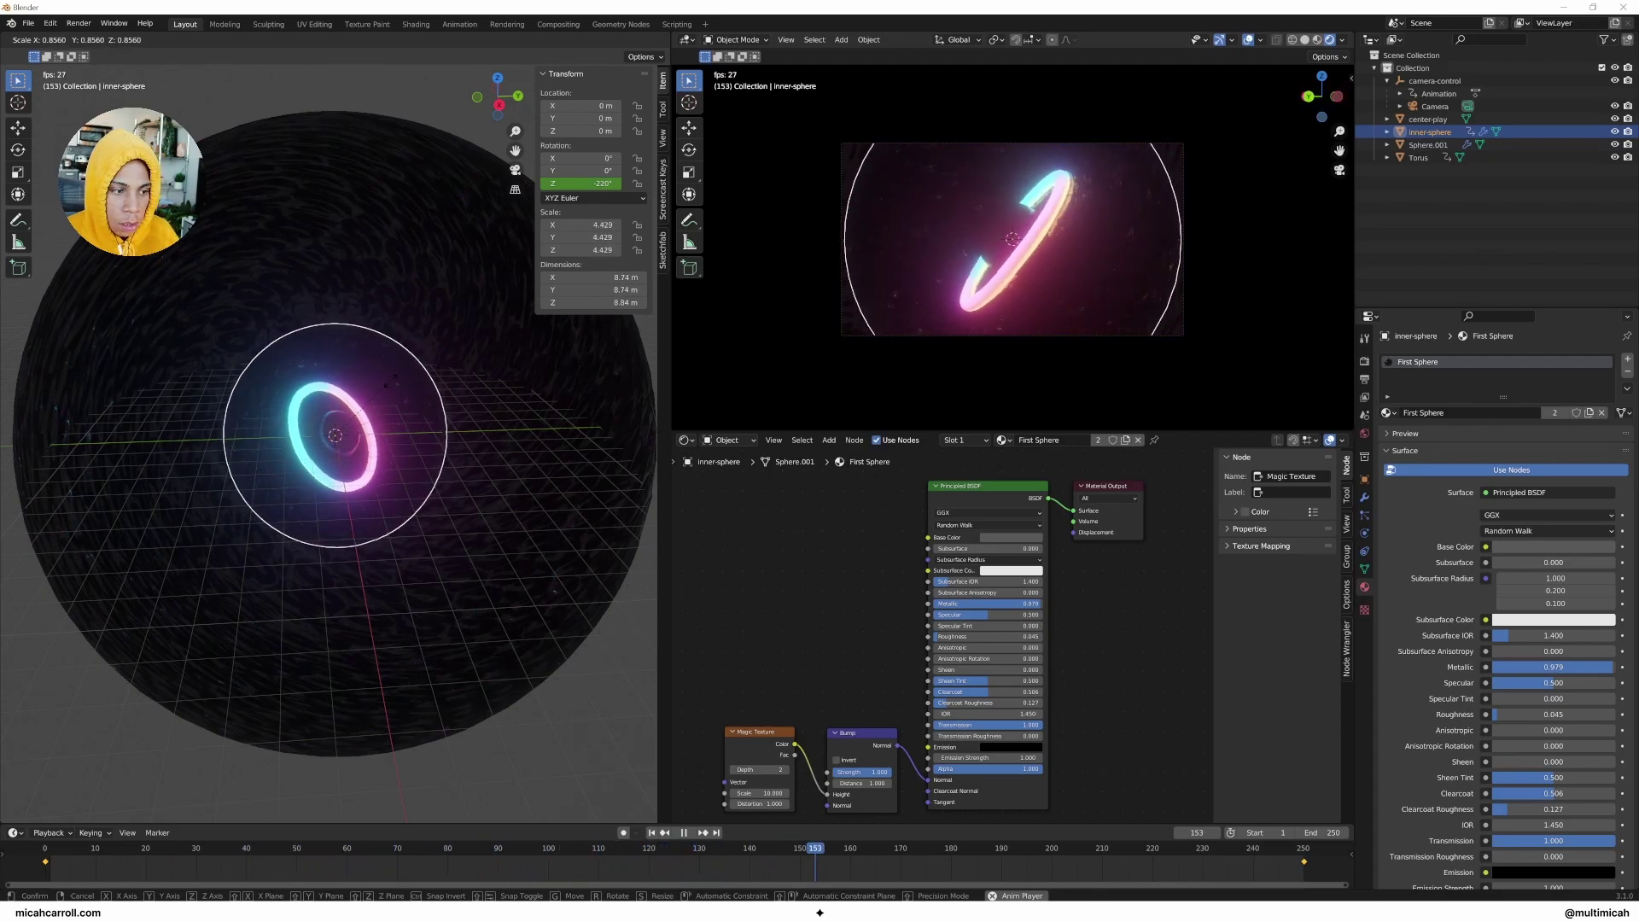
{"action": "left_click", "coordinate": [421, 383]}
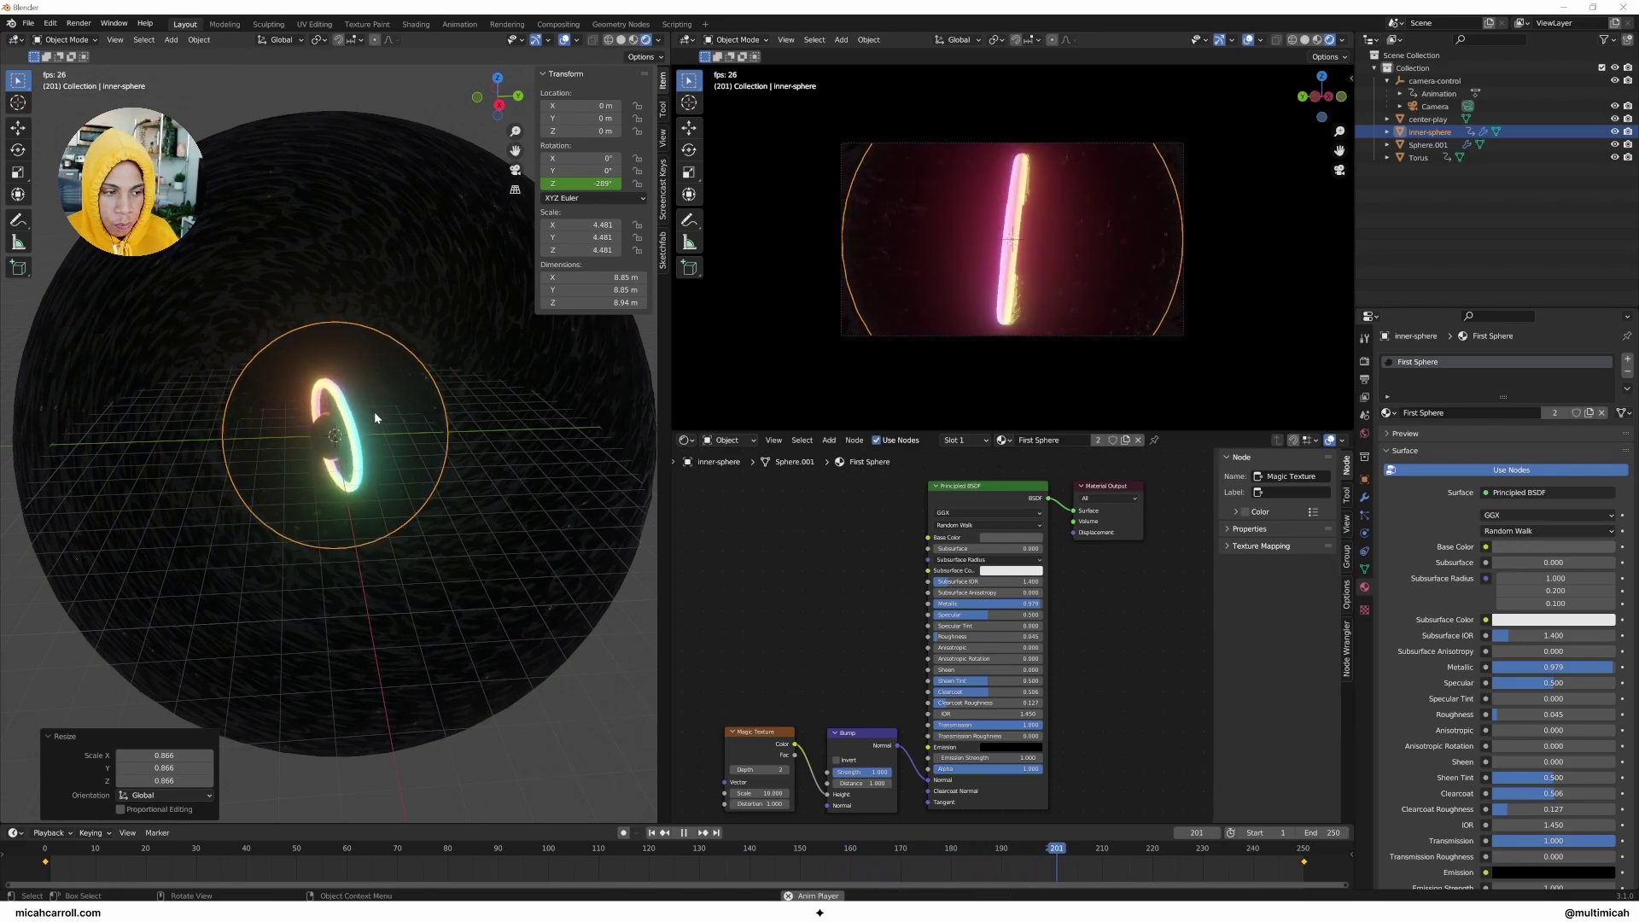
{"action": "left_click", "coordinate": [354, 455]}
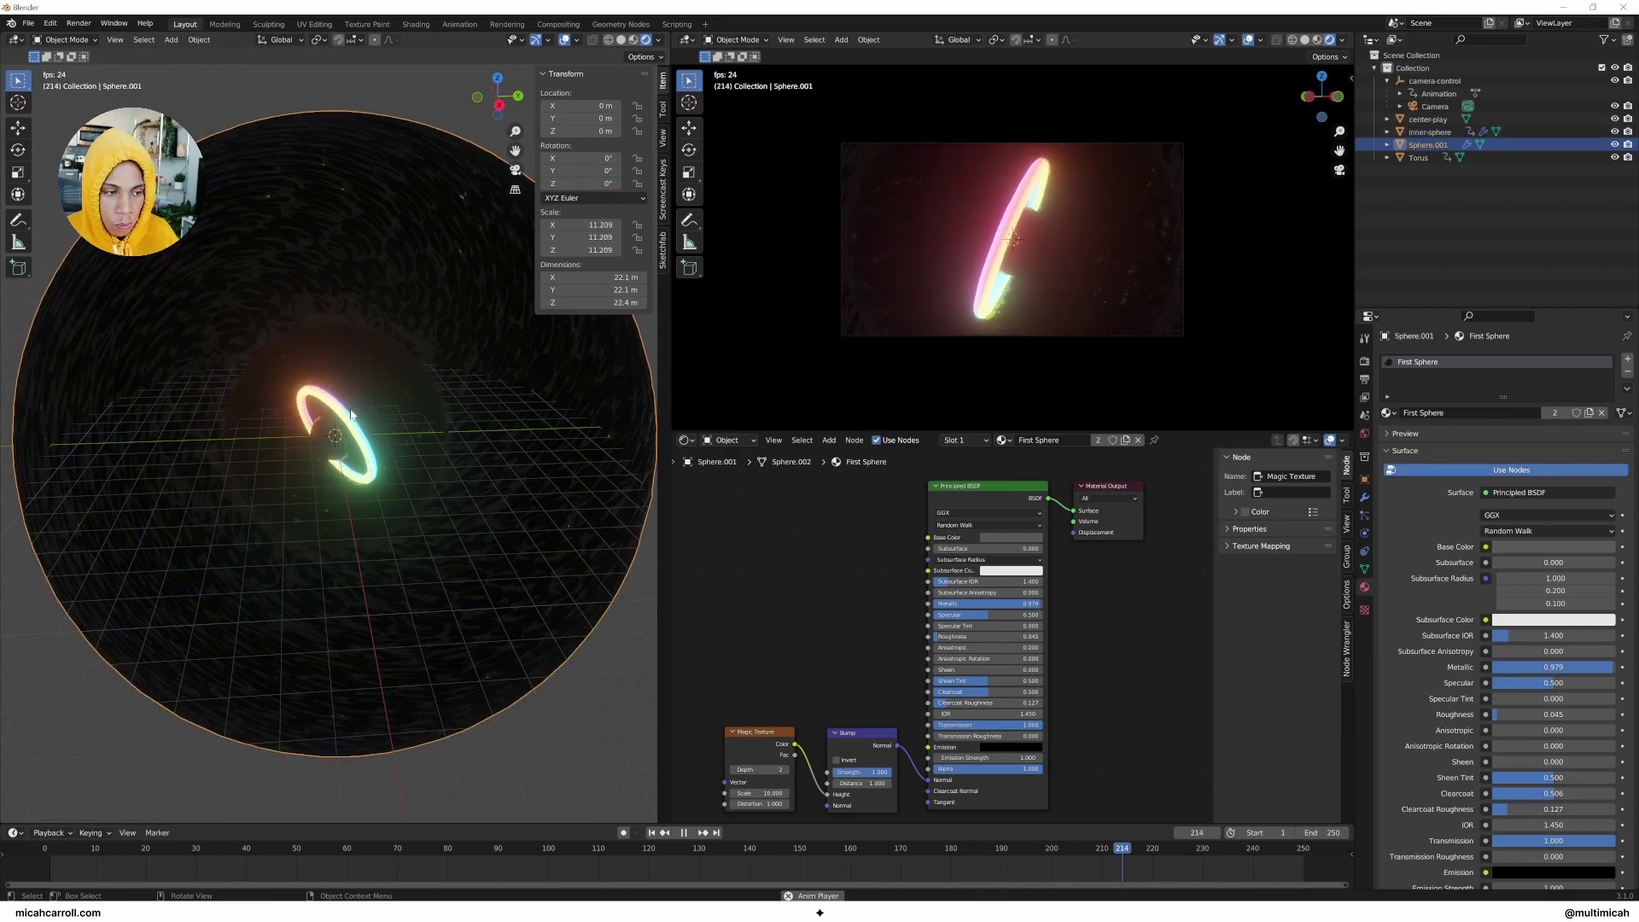
{"action": "left_click", "coordinate": [354, 455]}
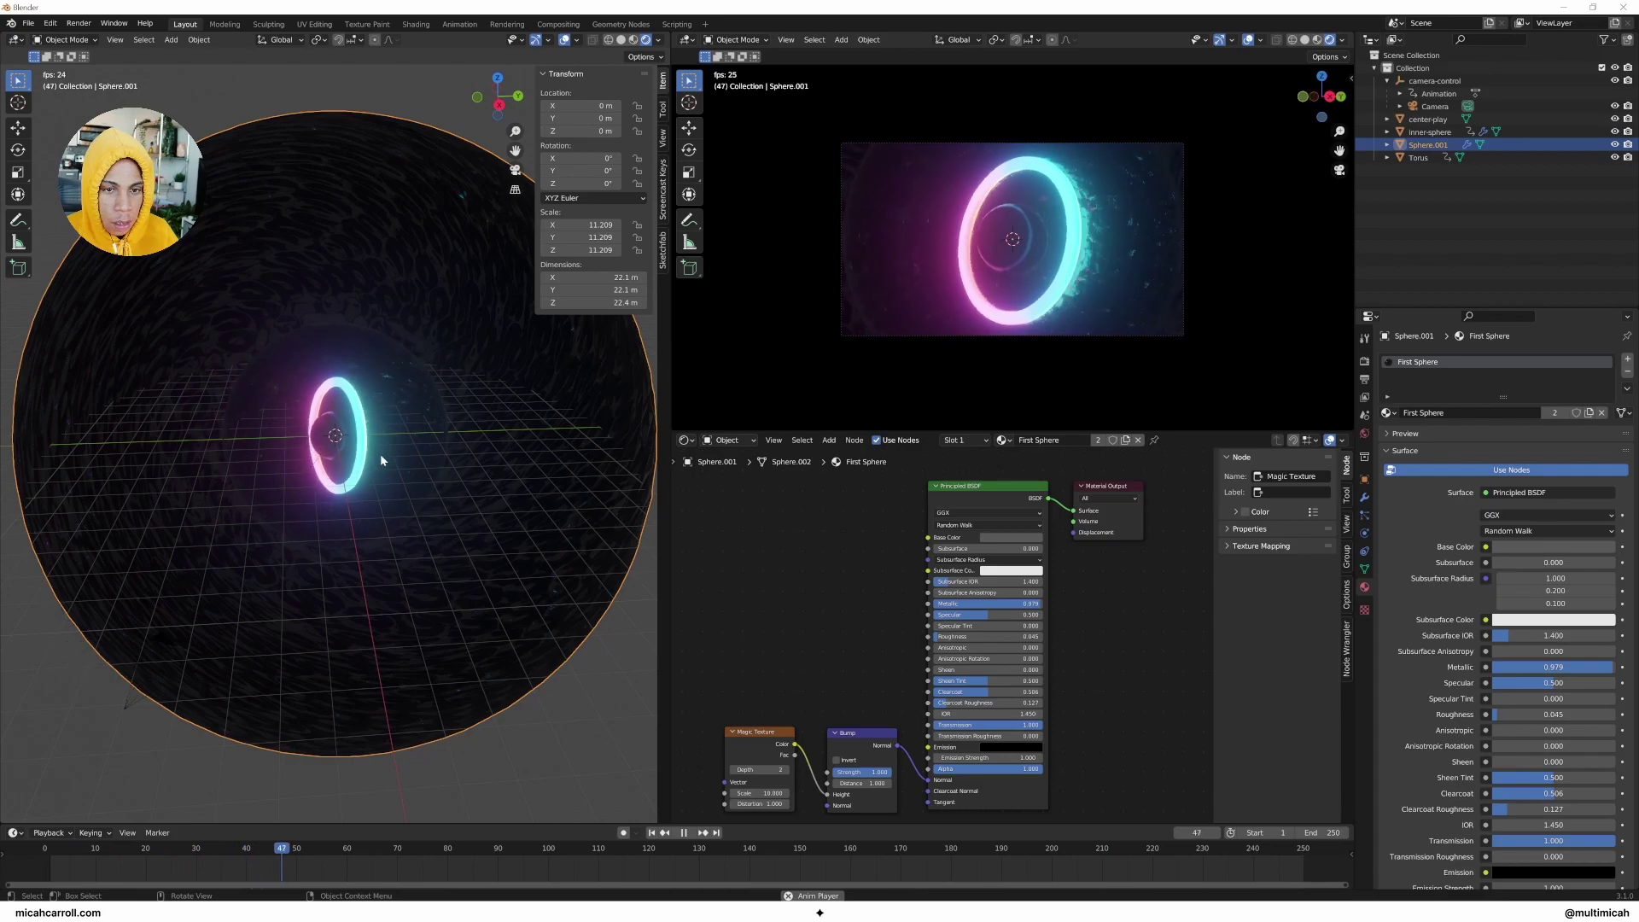
{"action": "left_click", "coordinate": [360, 400]}
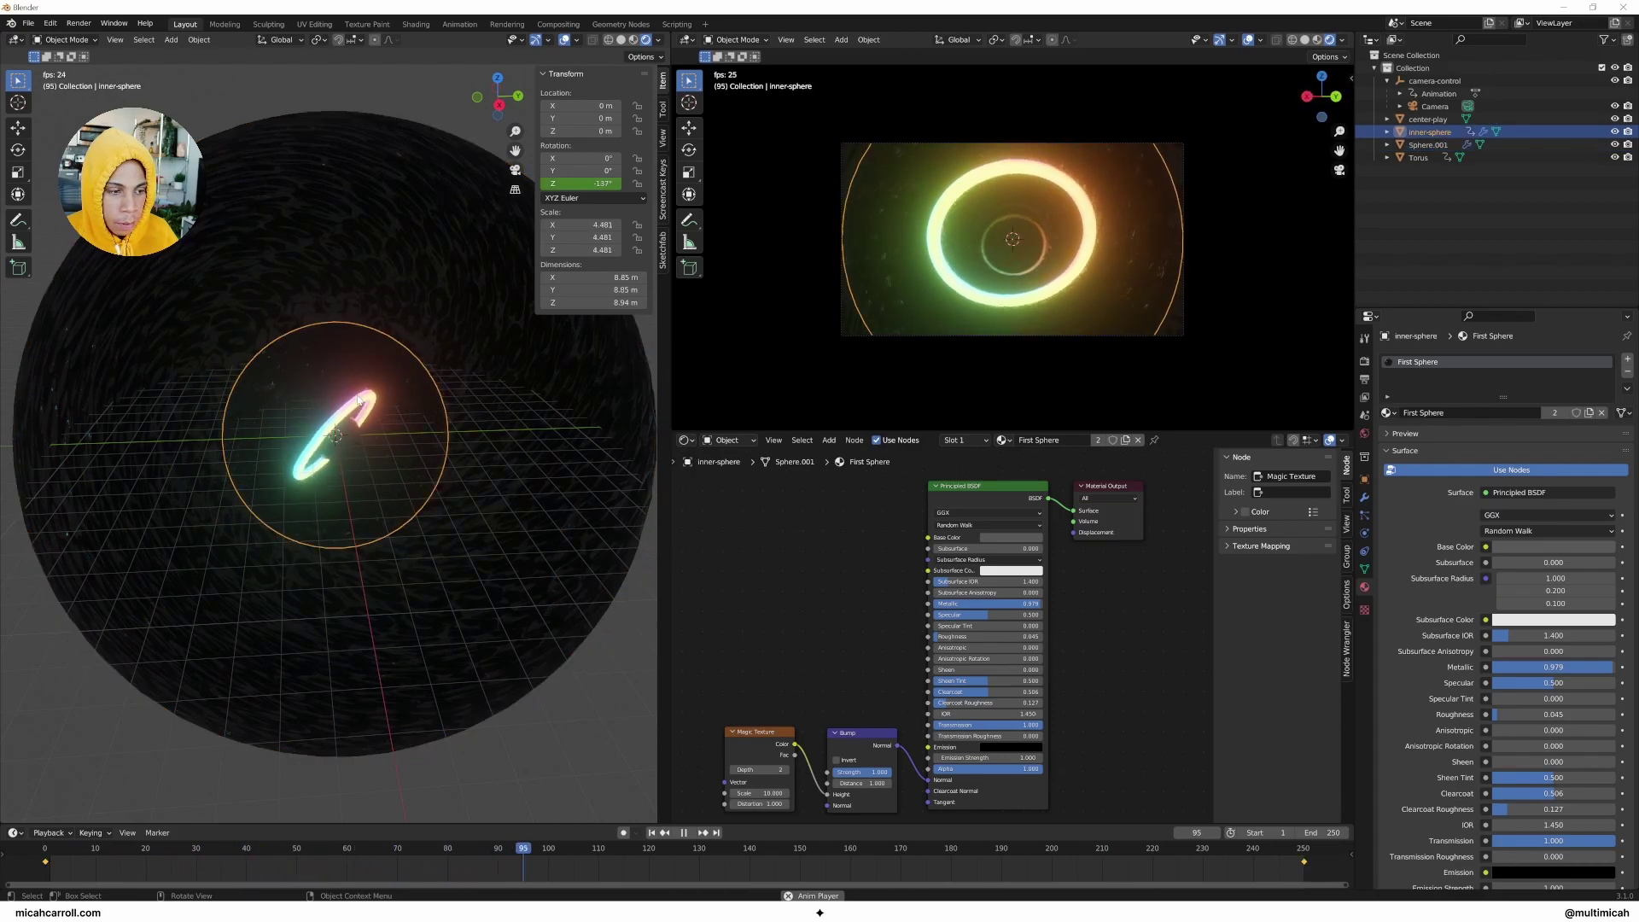
Step: Preview the spinning animation, select Sphere.001, and preview the playback again
{"action": "key", "text": "space"}
{"action": "key", "text": "space"}
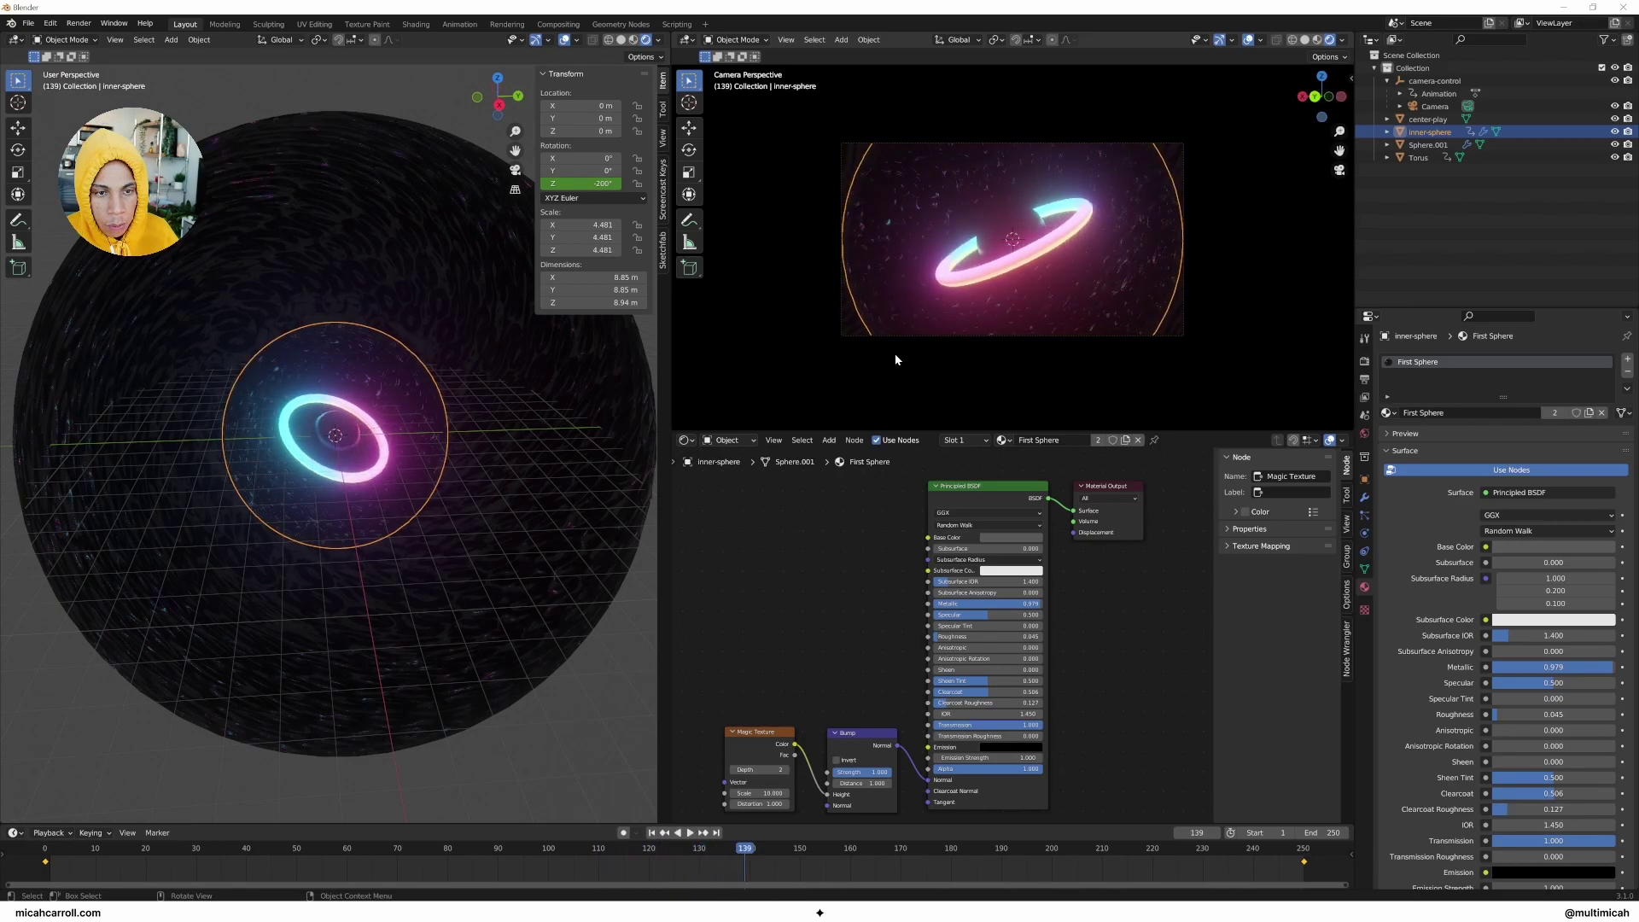
{"action": "key", "text": "space"}
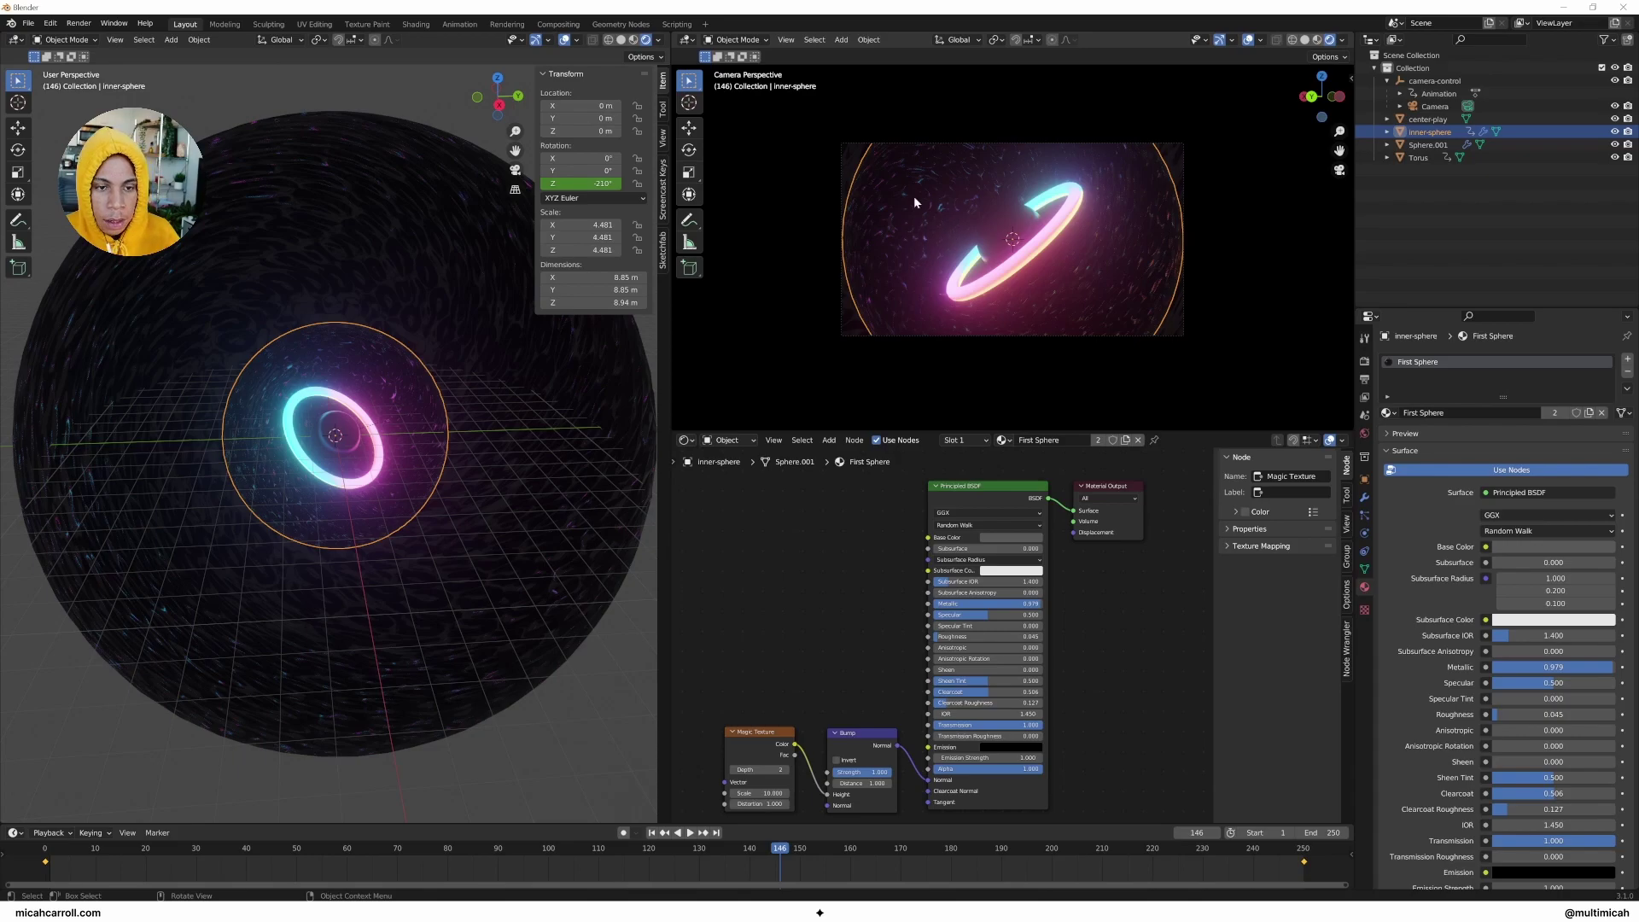
{"action": "key", "text": "space"}
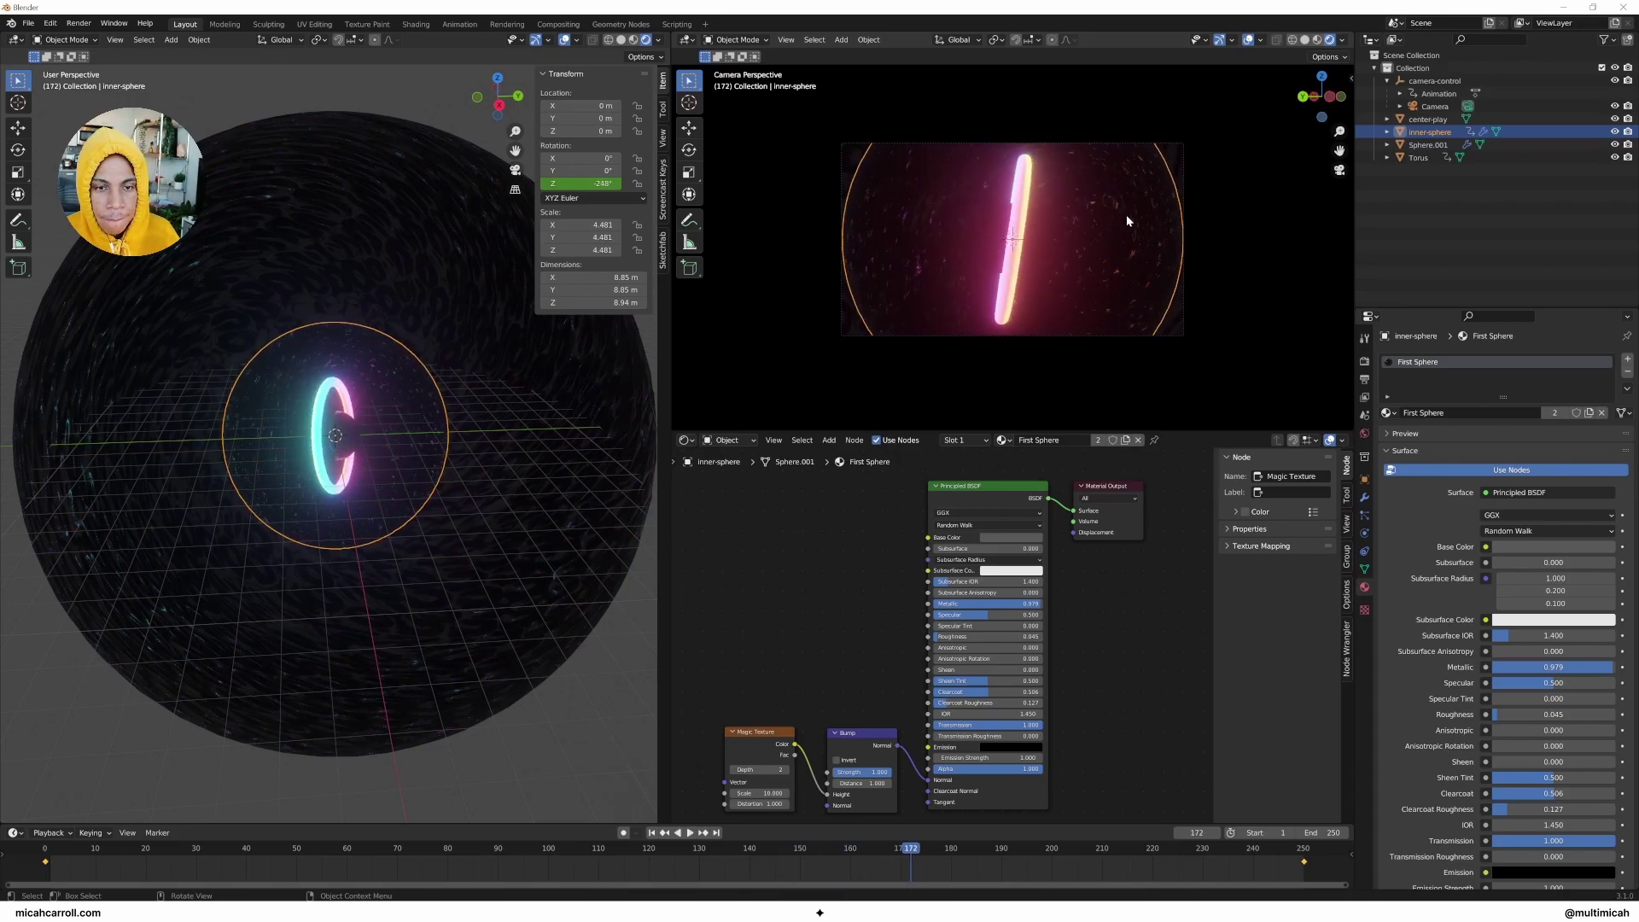
{"action": "key", "text": "space"}
{"action": "key", "text": "space"}
{"action": "key", "text": "space"}
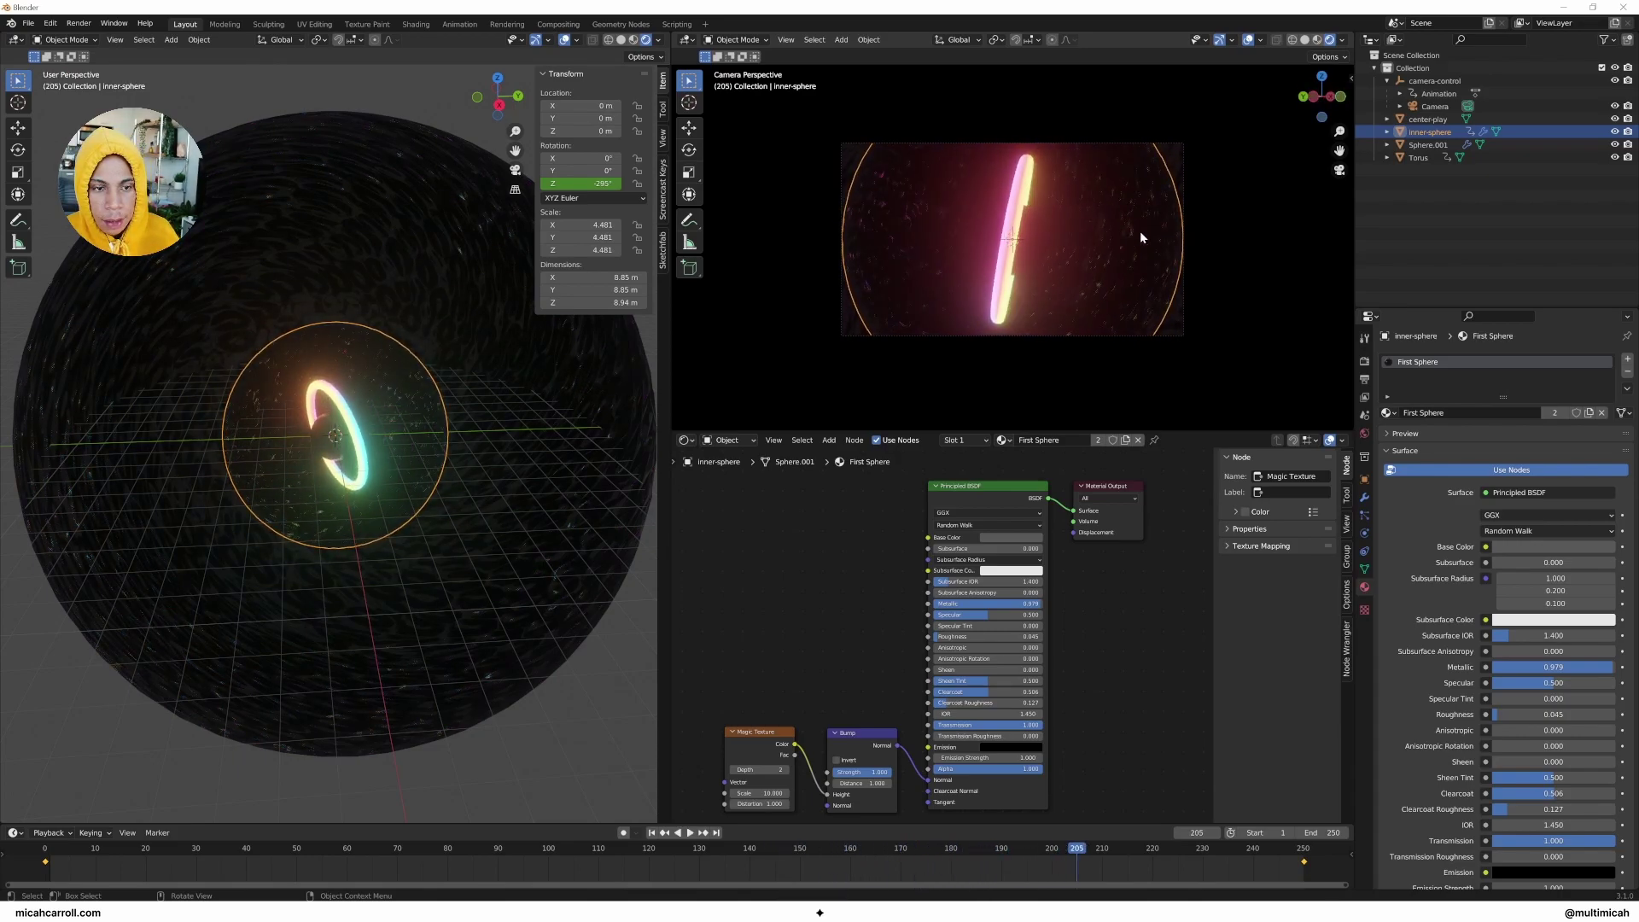
{"action": "left_click", "coordinate": [509, 376]}
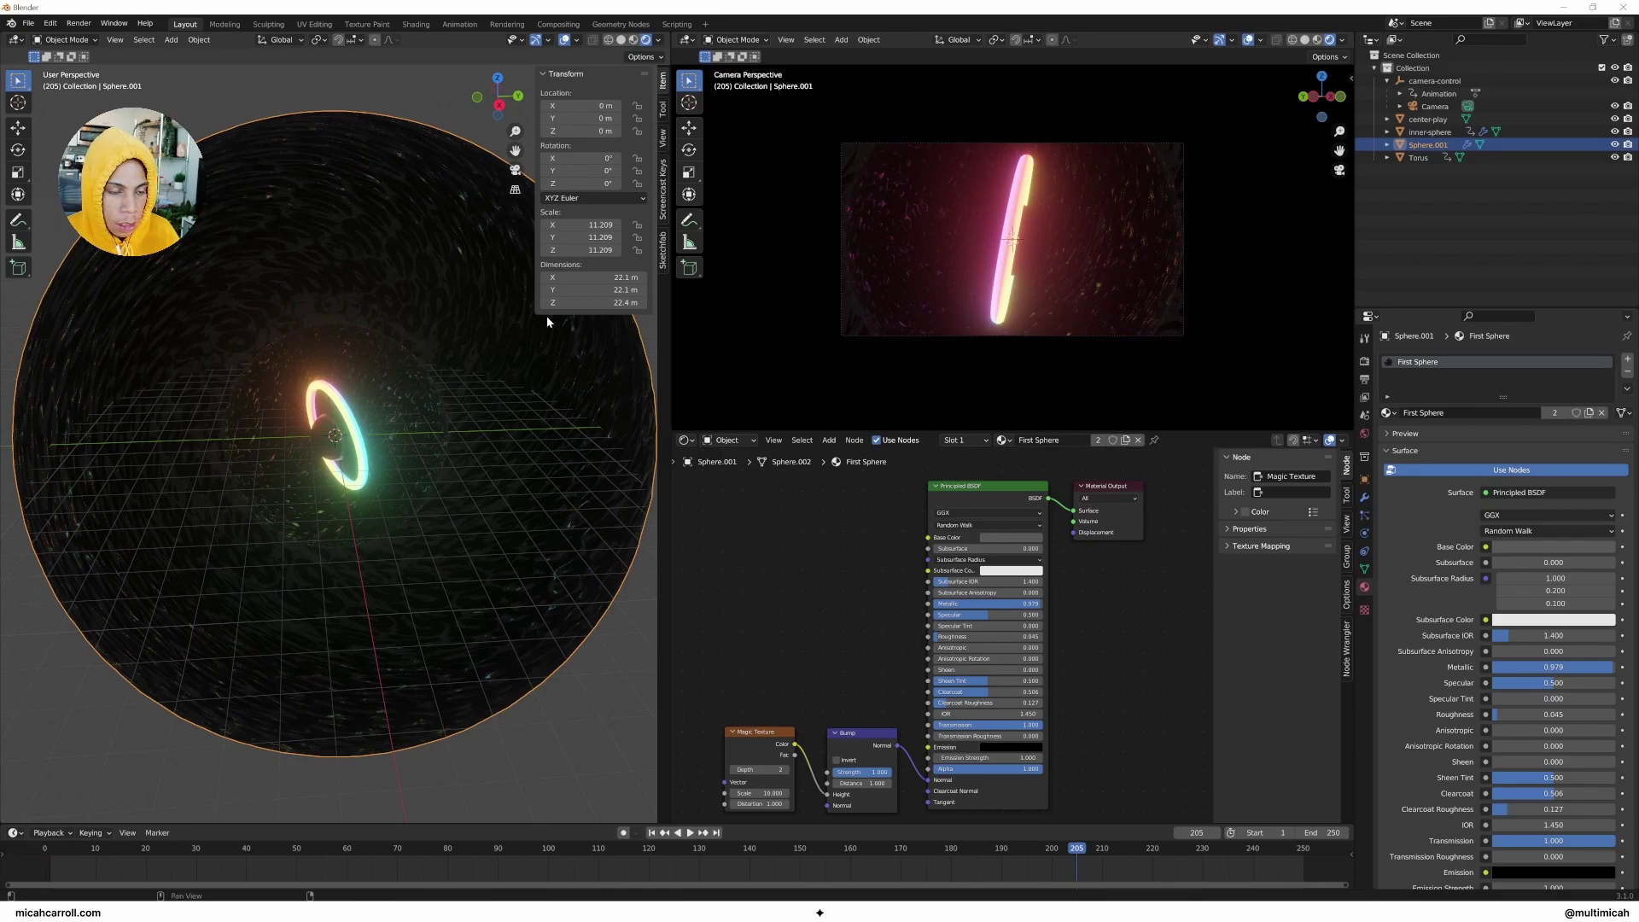
{"action": "key", "text": "space"}
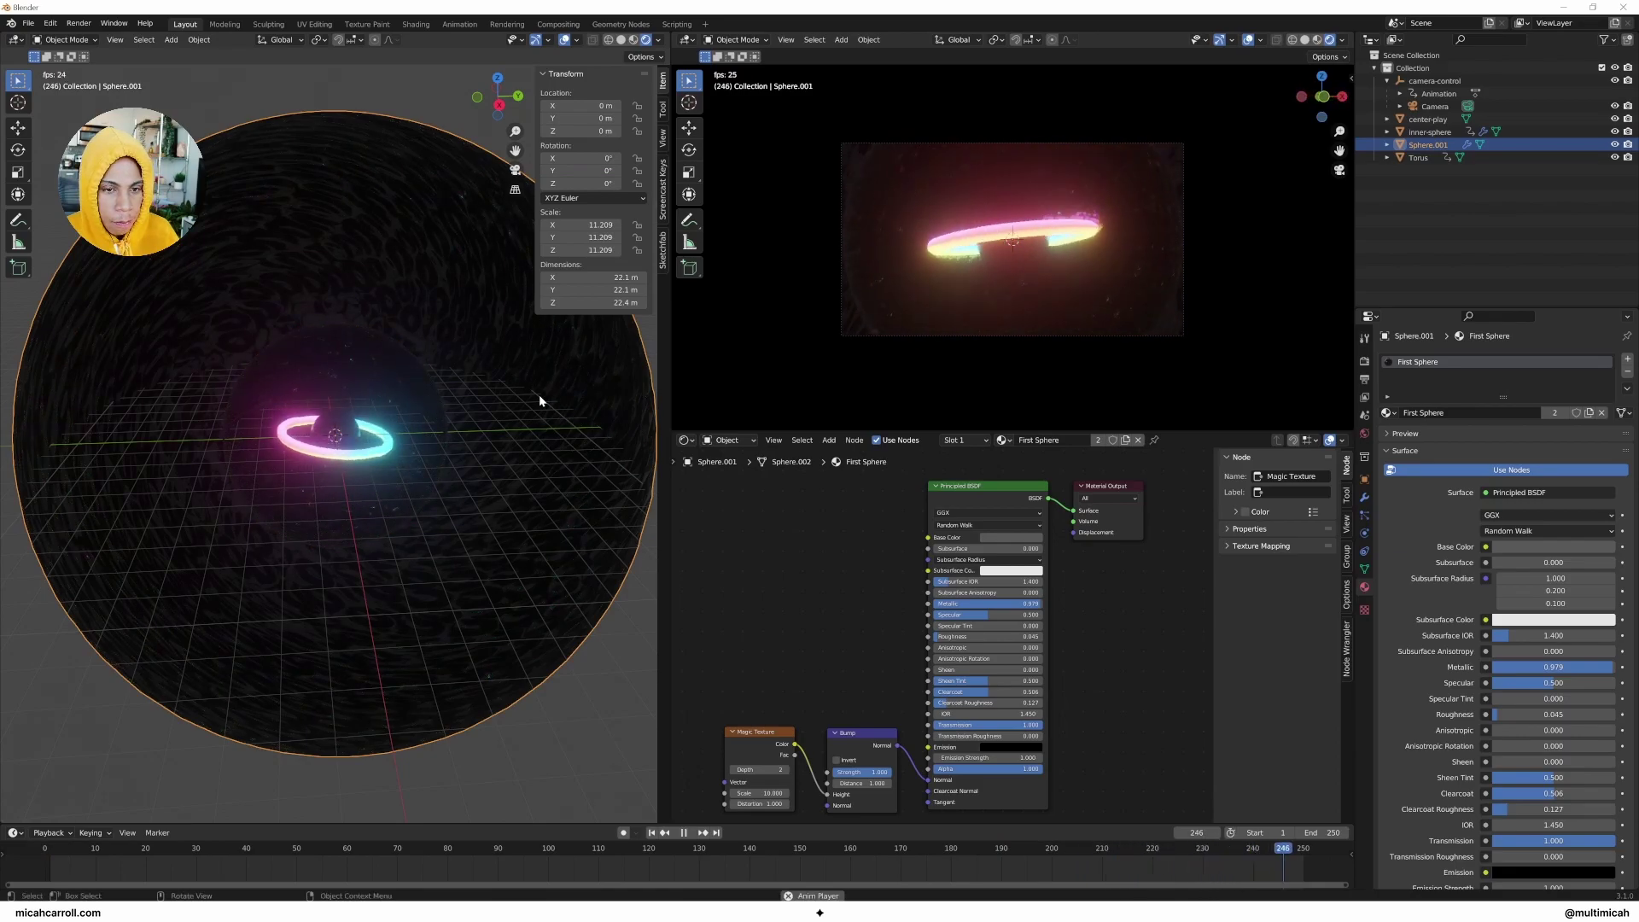
{"action": "key", "text": "space"}
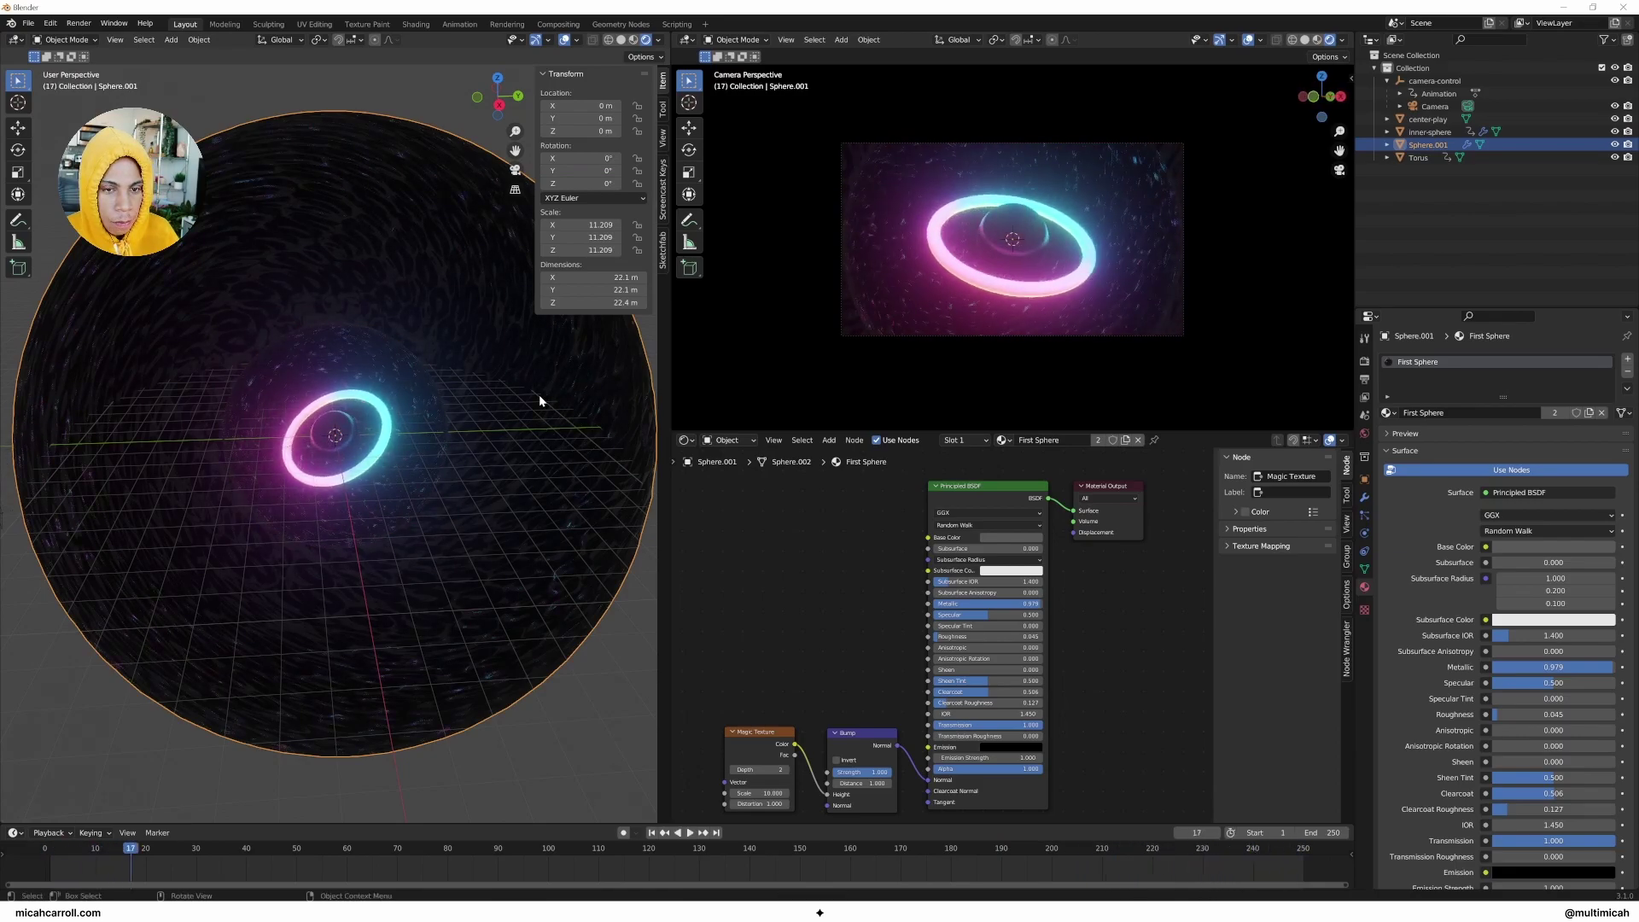
Step: Keyframe Sphere.001's Z rotation at the first frame
{"action": "right_click", "coordinate": [578, 183]}
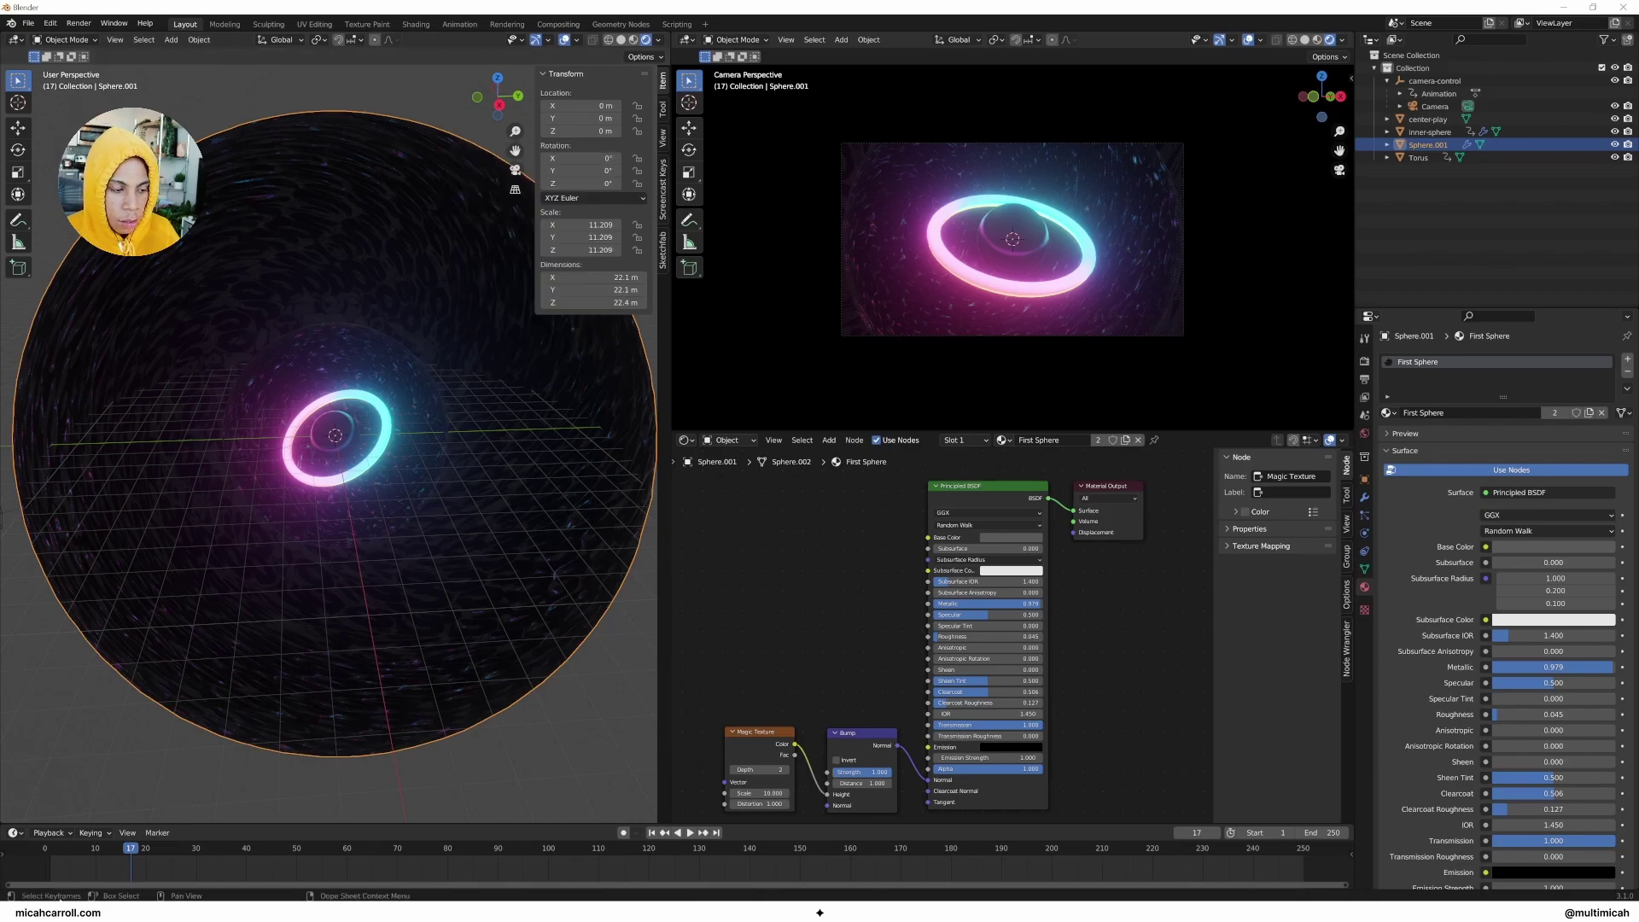
{"action": "left_click", "coordinate": [49, 850]}
{"action": "key", "text": "space"}
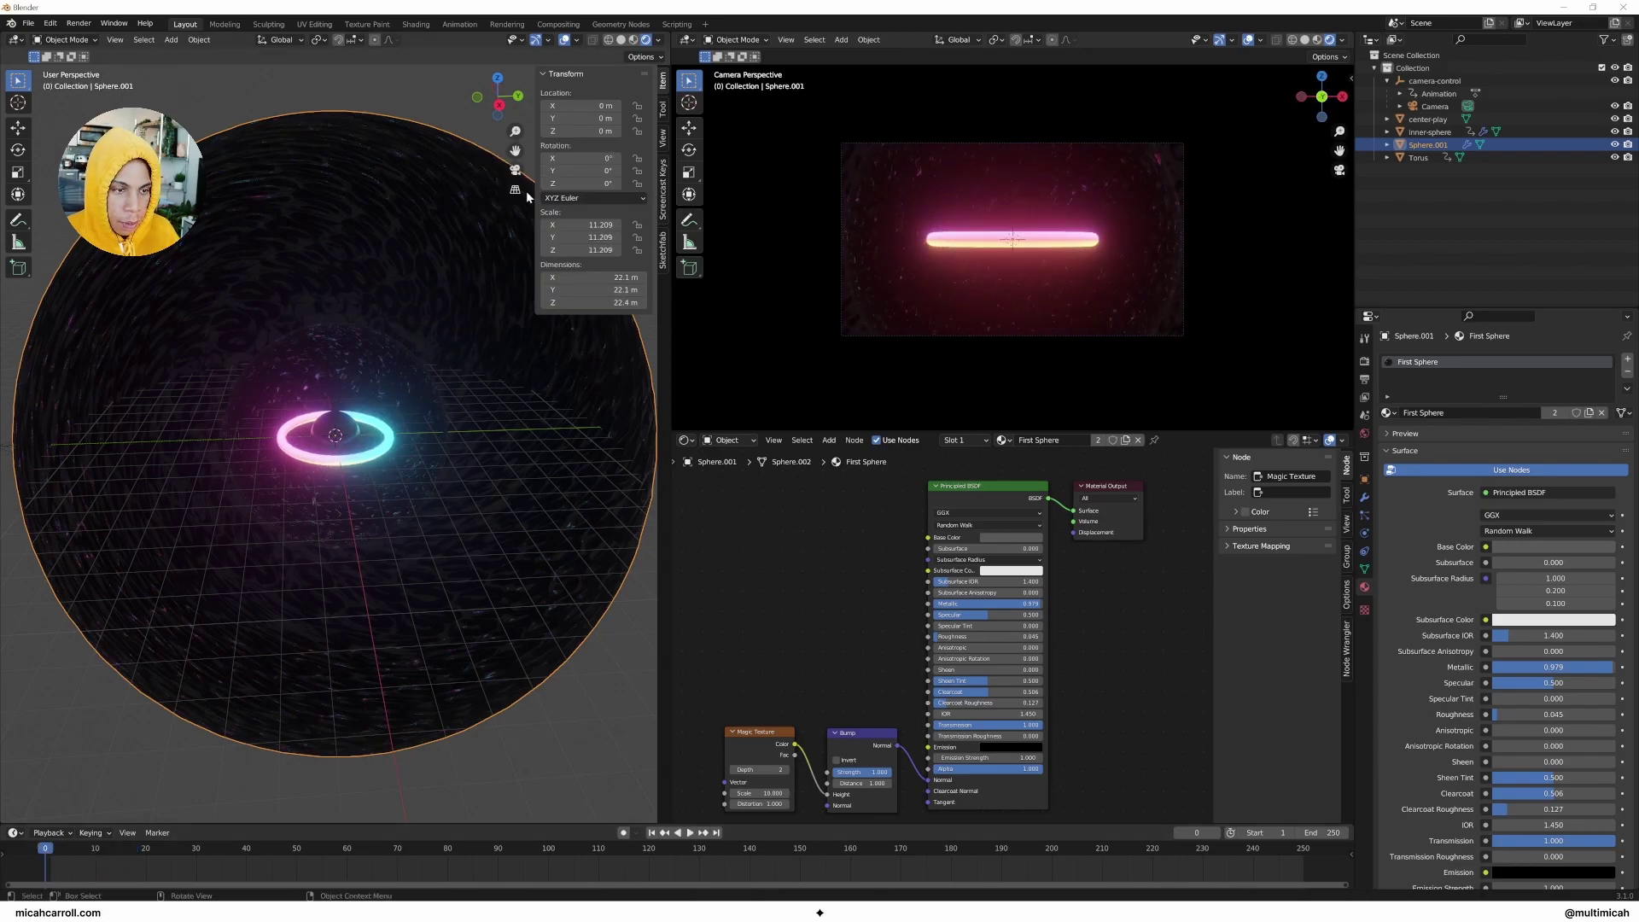
{"action": "right_click", "coordinate": [576, 184]}
{"action": "left_click", "coordinate": [576, 184]}
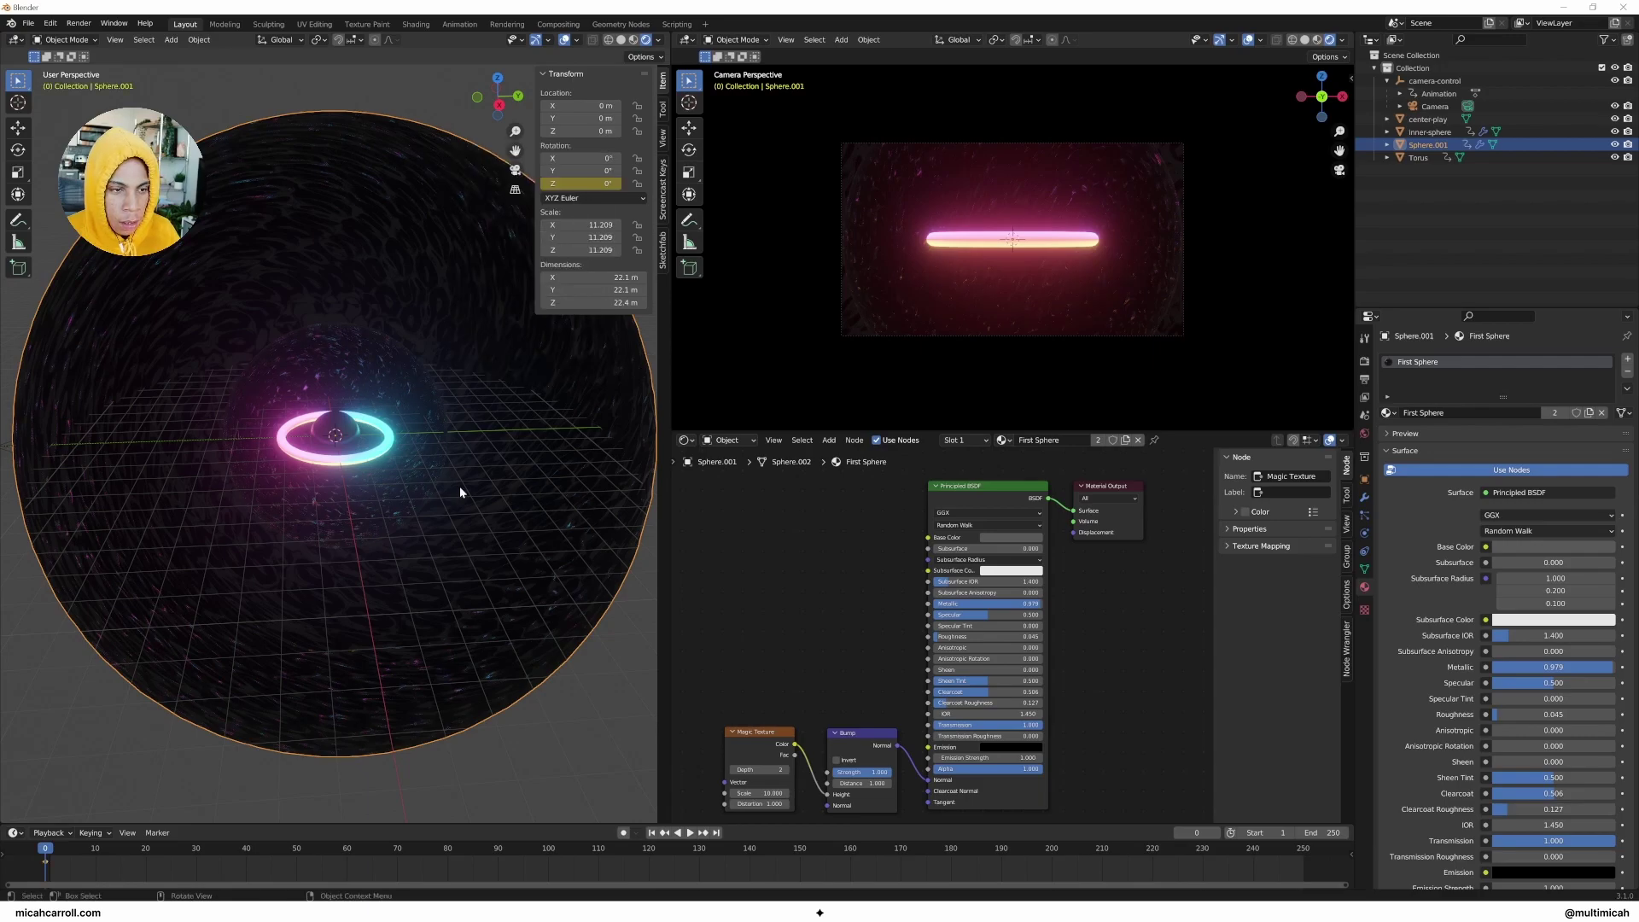
Step: Keyframe Sphere.001's Z rotation at the last frame, check playback, and return to frame 0
{"action": "right_click", "coordinate": [588, 186]}
{"action": "left_click", "coordinate": [589, 184]}
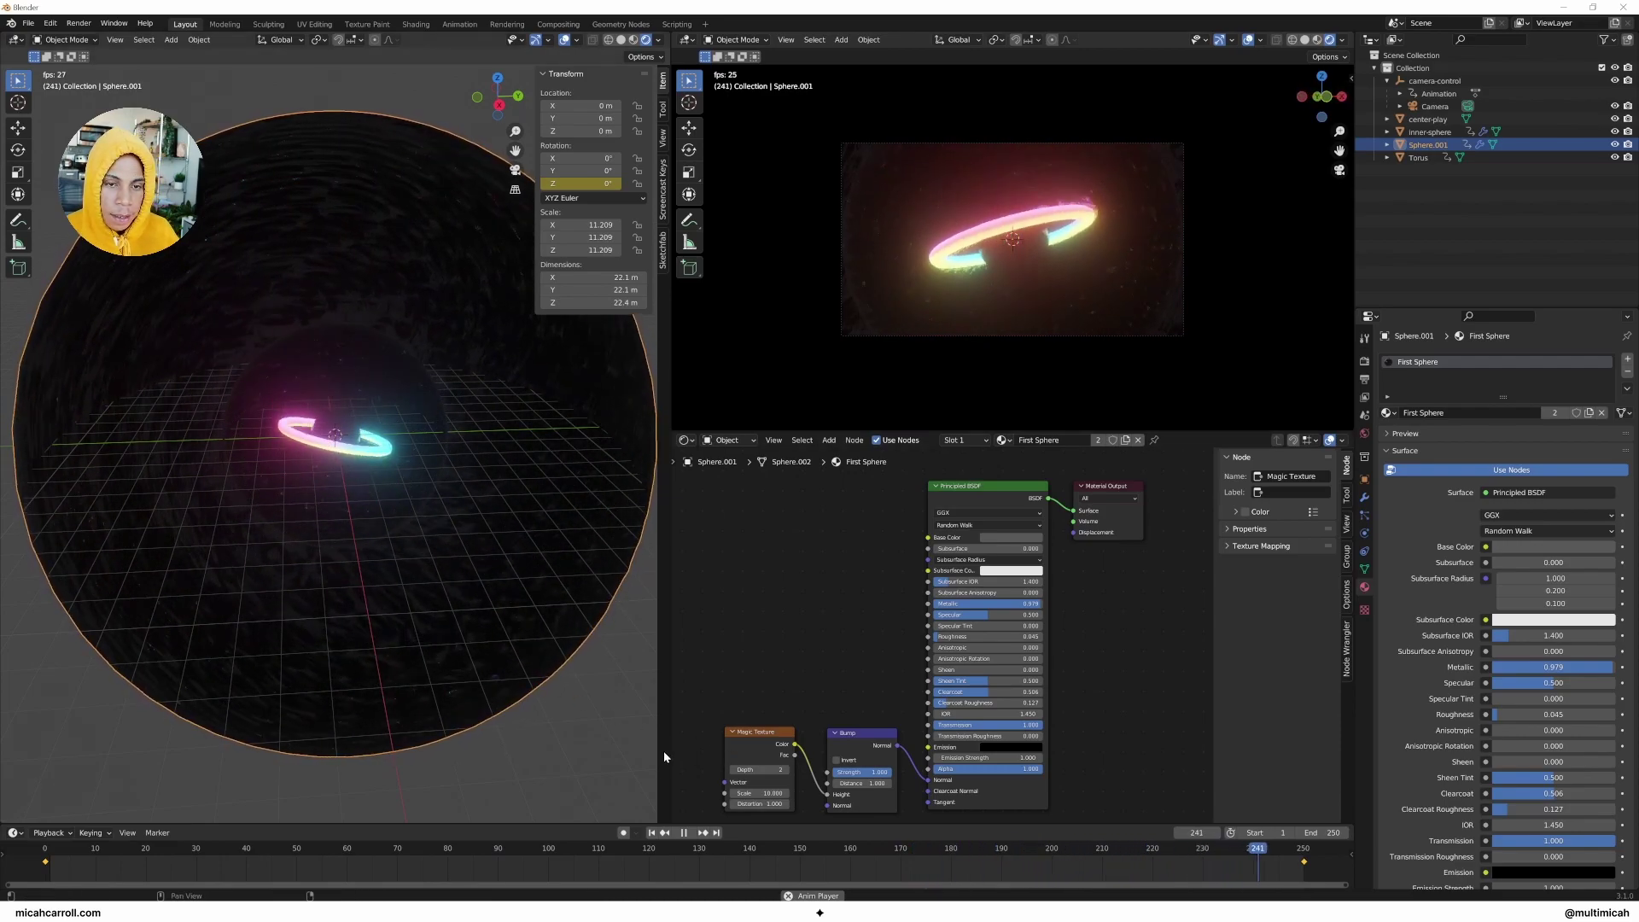
{"action": "key", "text": "space"}
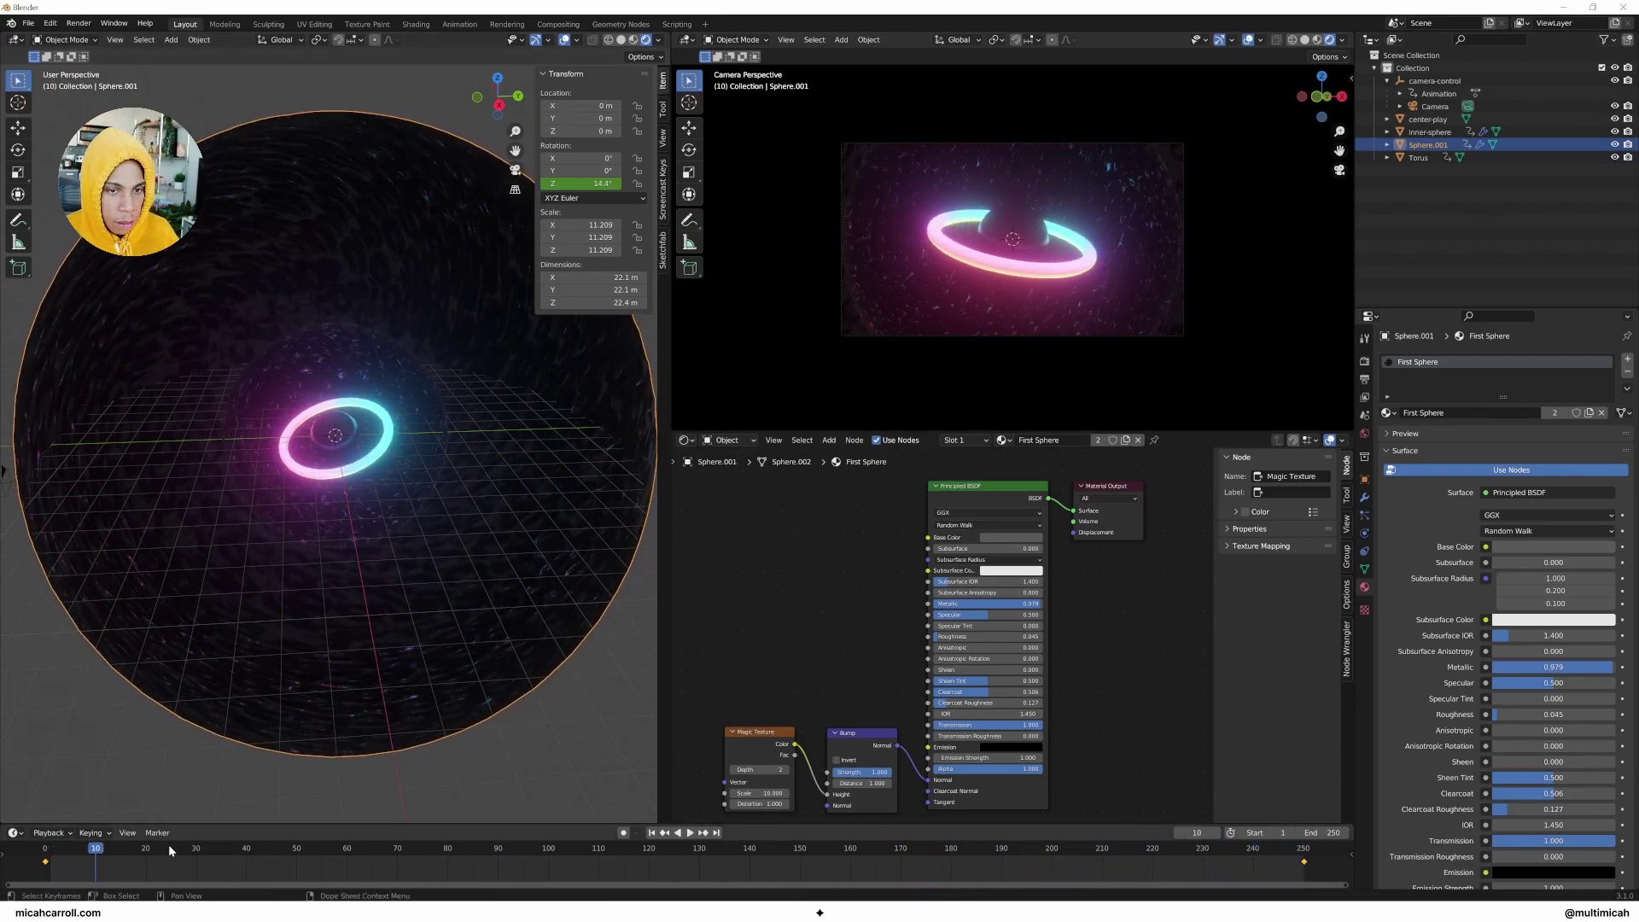
{"action": "left_click", "coordinate": [60, 850]}
{"action": "left_click_drag", "start_coordinate": [60, 850], "coordinate": [45, 851]}
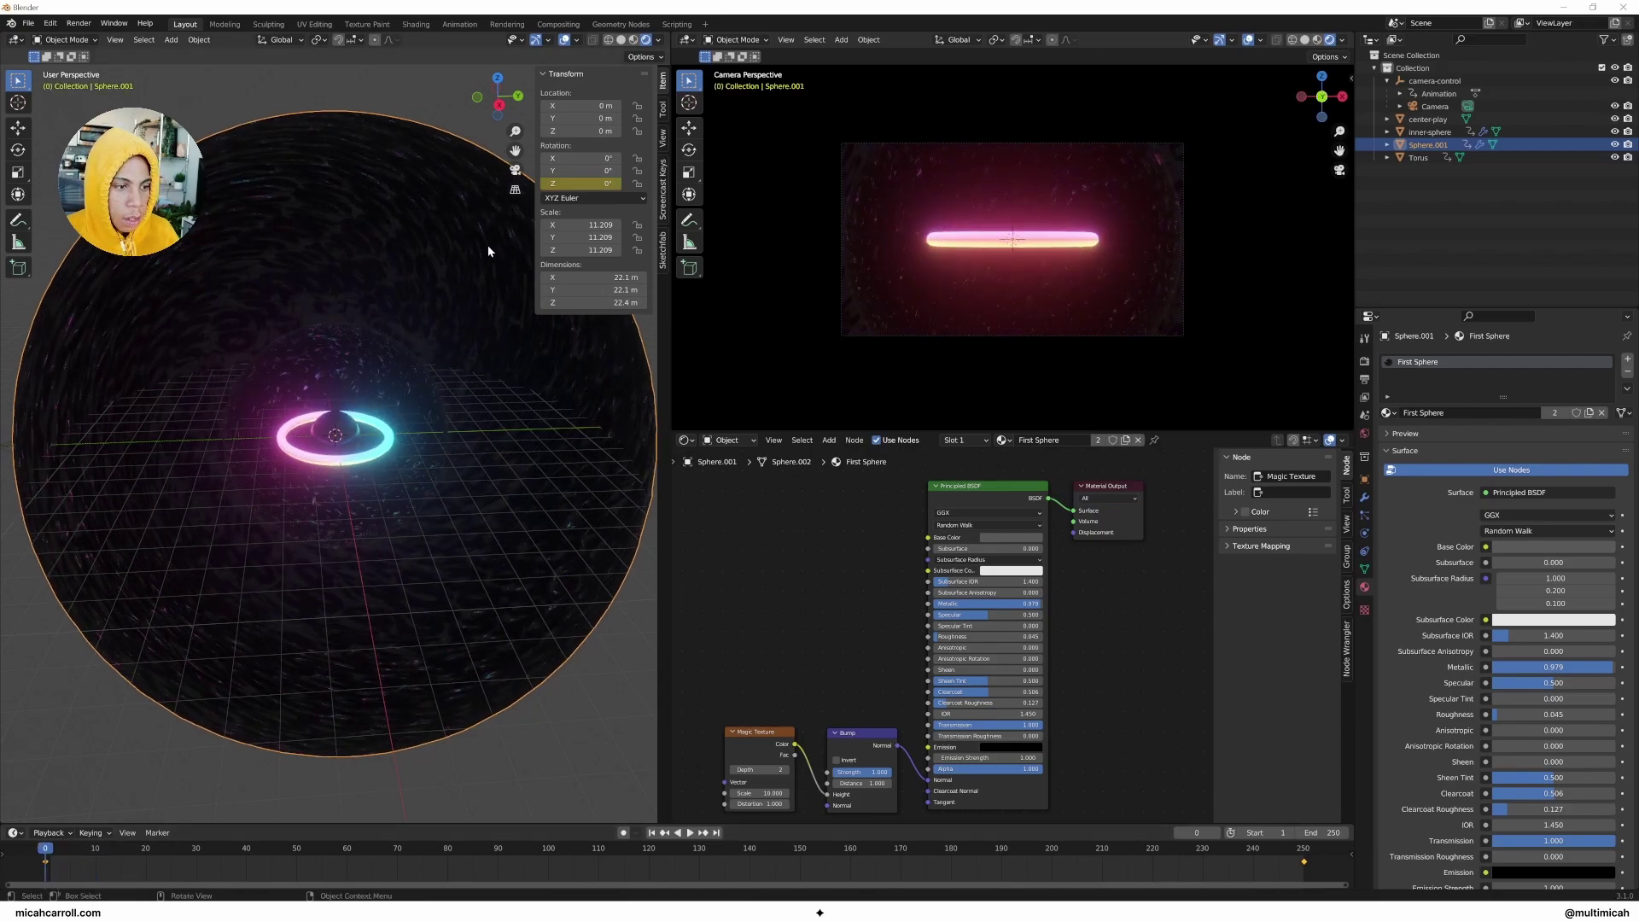
{"action": "key", "text": "ctrl+s"}
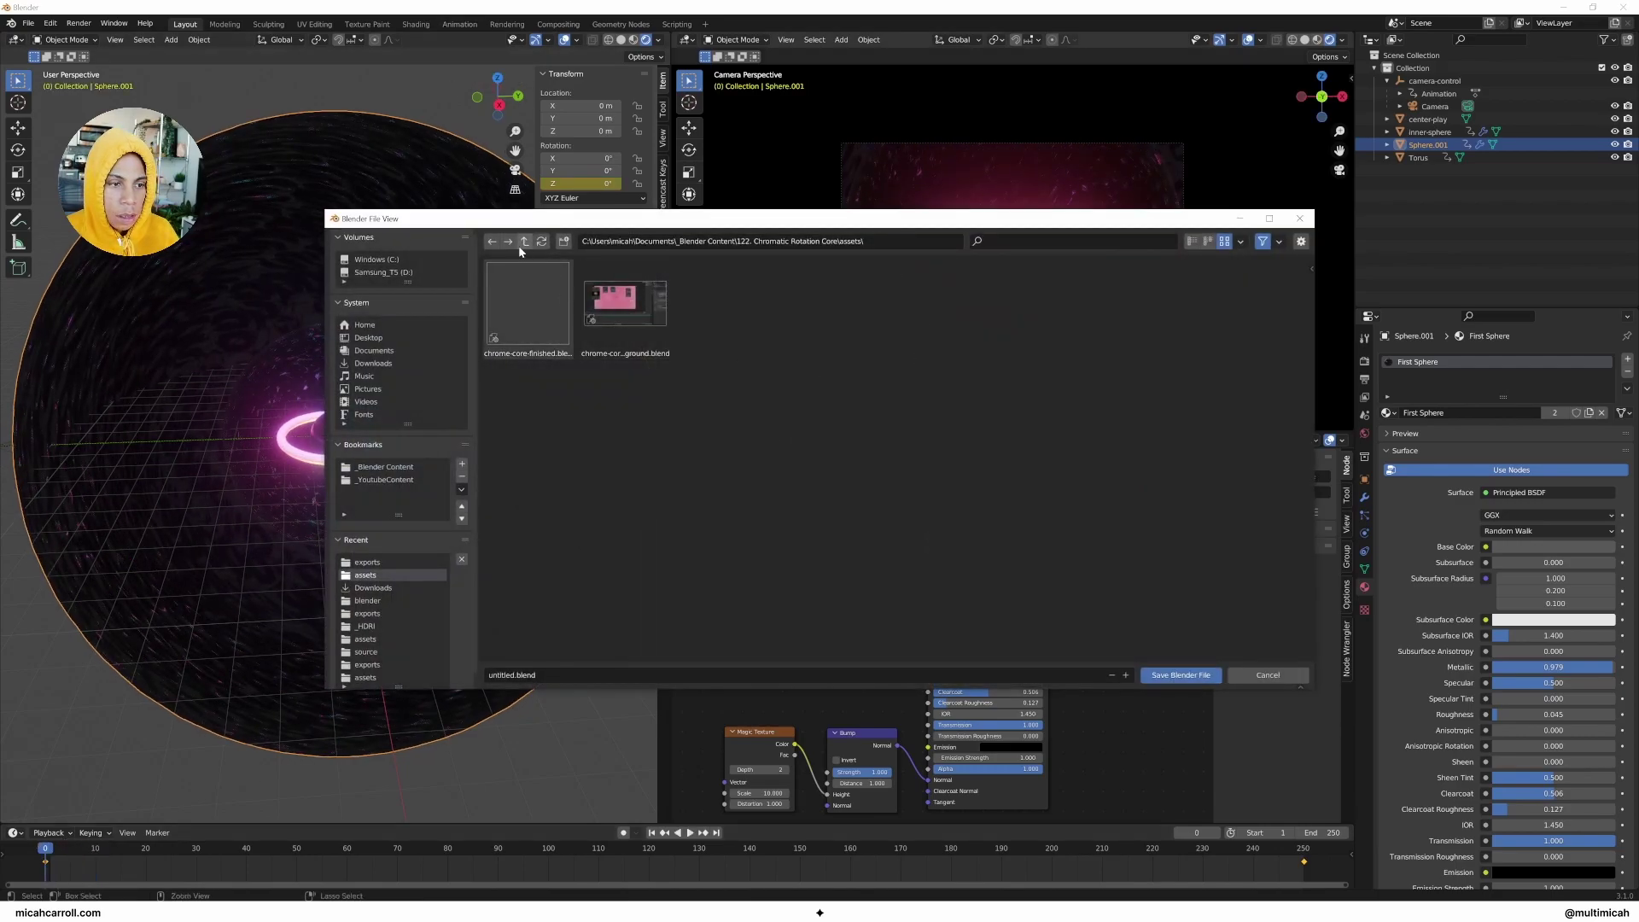
Step: Save the project as blender-tutorial-trippy-sphere.blend in the assets folder
{"action": "left_click", "coordinate": [525, 241]}
{"action": "left_click", "coordinate": [547, 311]}
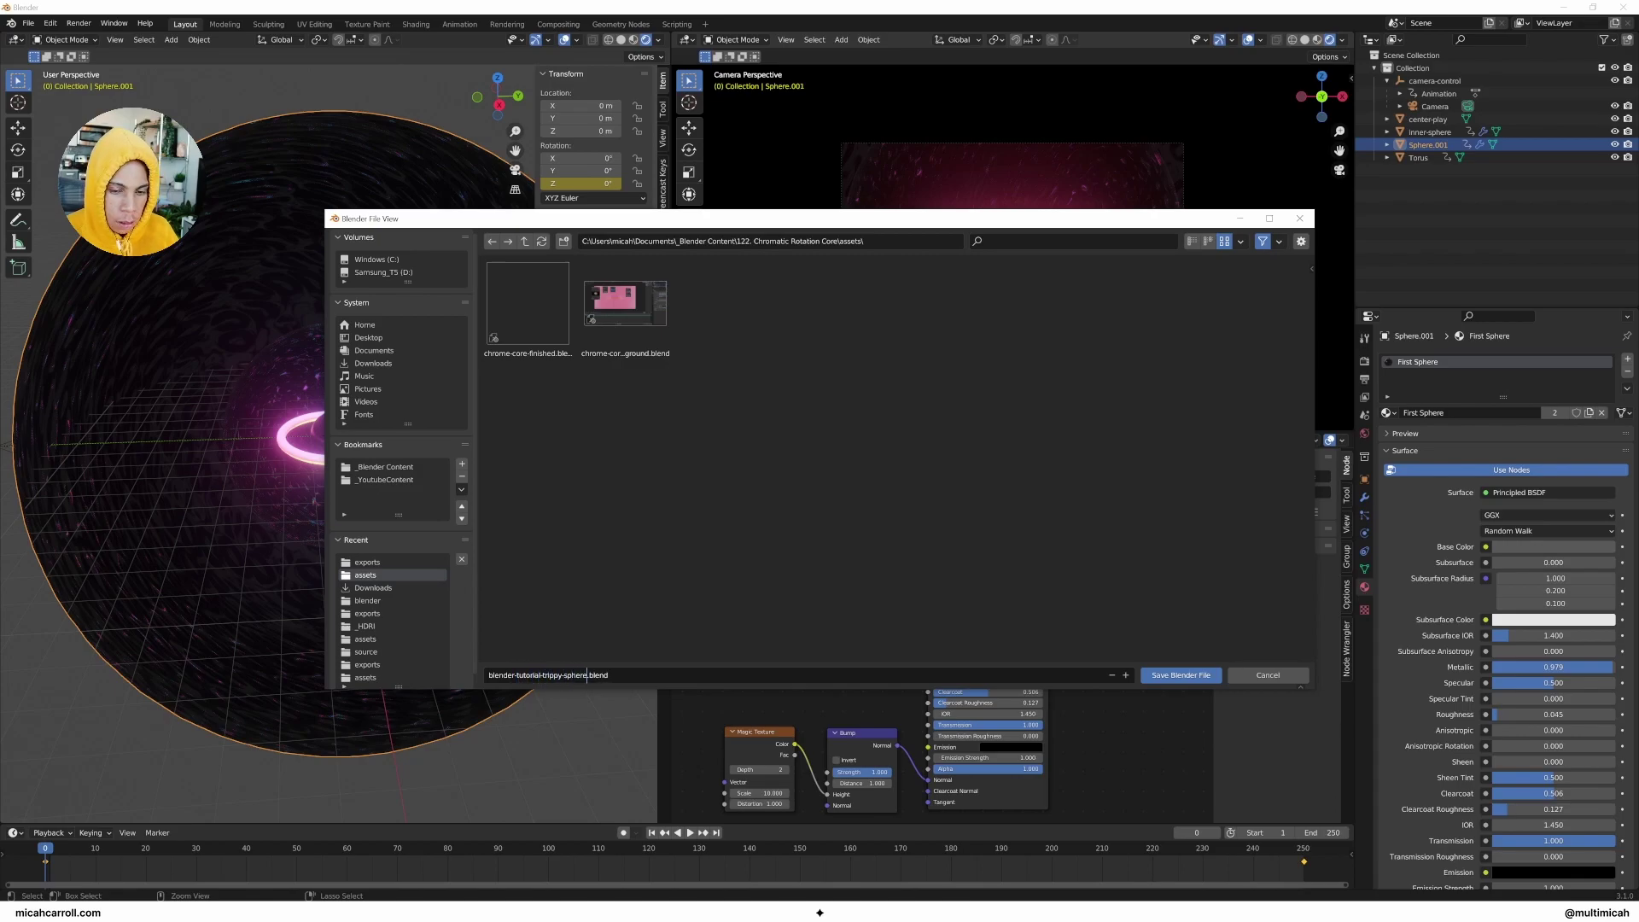
{"action": "left_click", "coordinate": [1175, 678]}
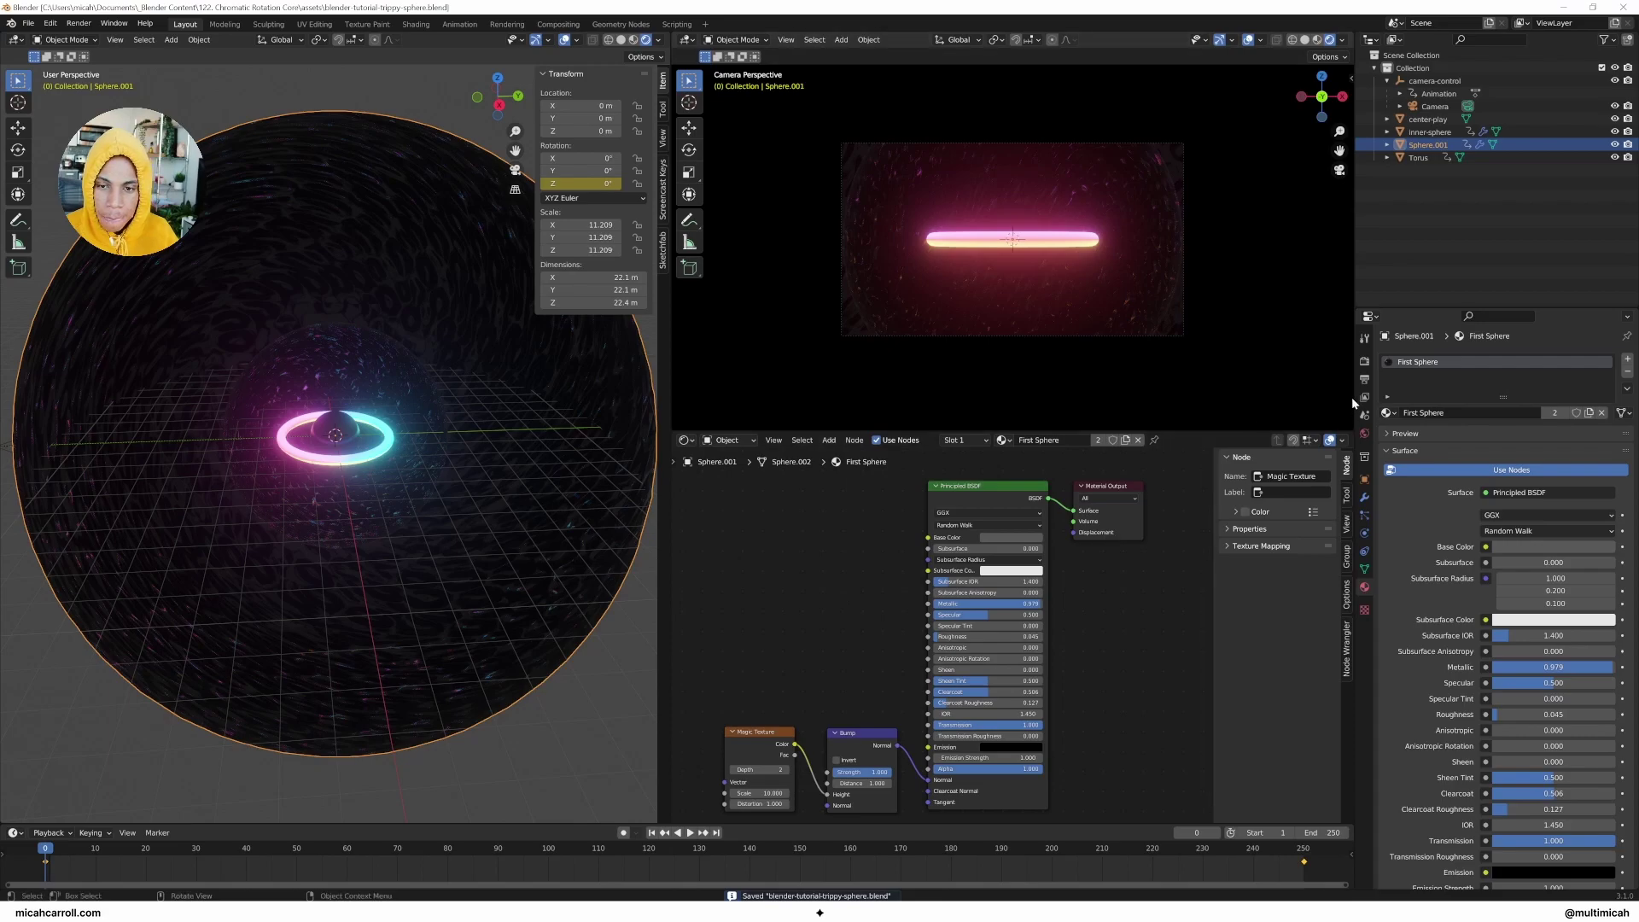
Step: Switch to the Compositing workspace, enable Use Nodes and move Render Layers left
{"action": "left_click", "coordinate": [1365, 364]}
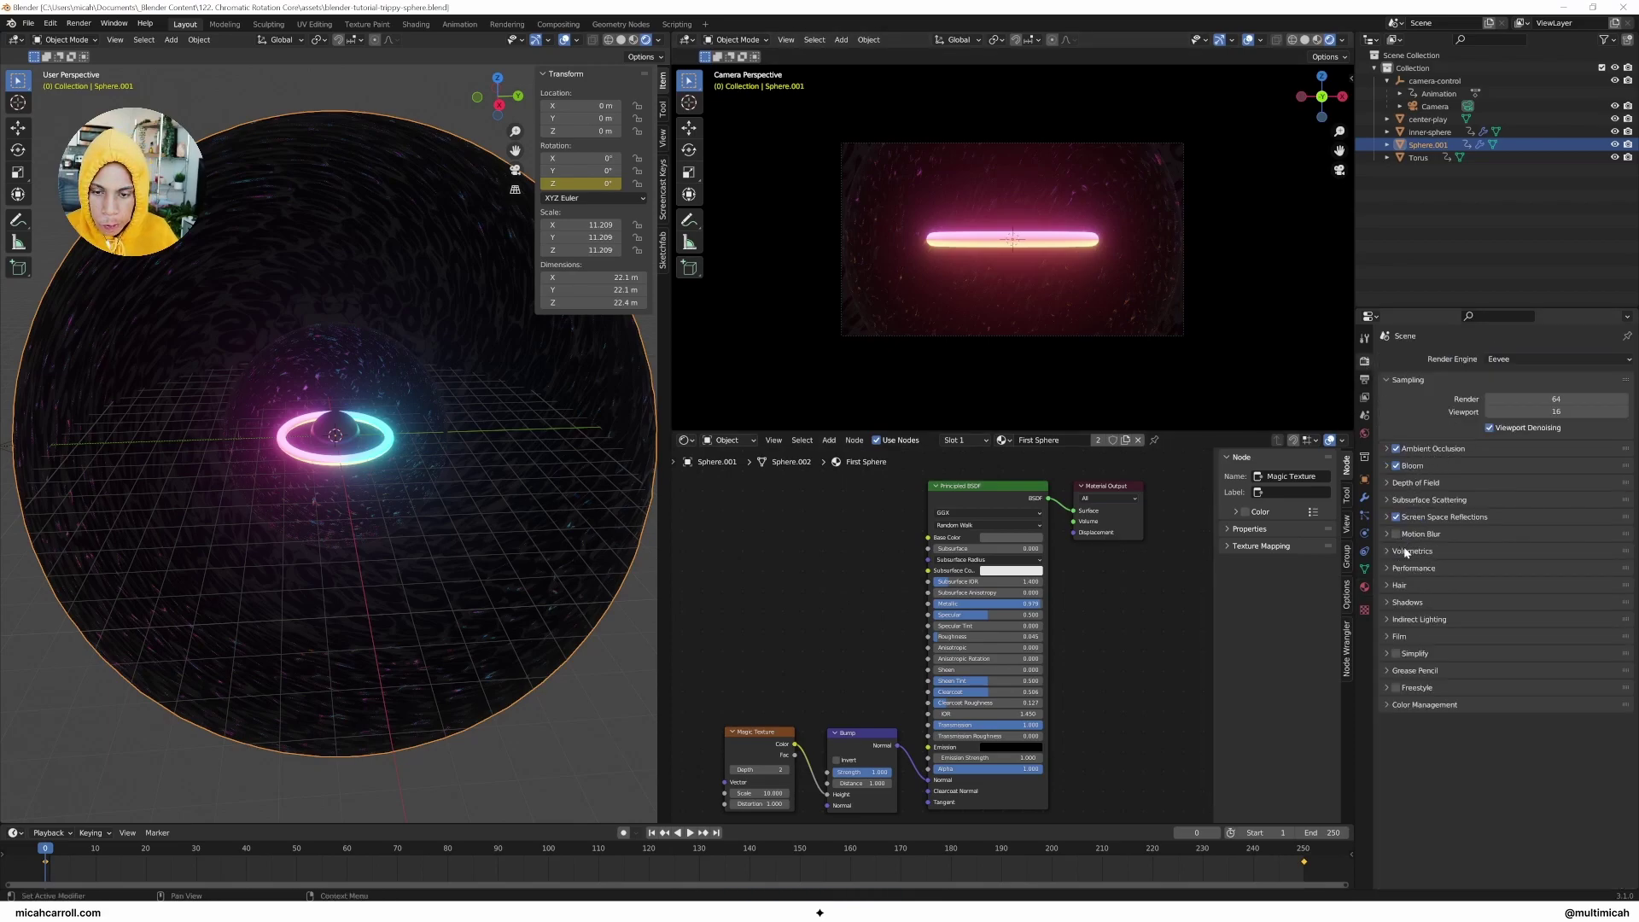
{"action": "left_click", "coordinate": [557, 24]}
{"action": "left_click", "coordinate": [146, 41]}
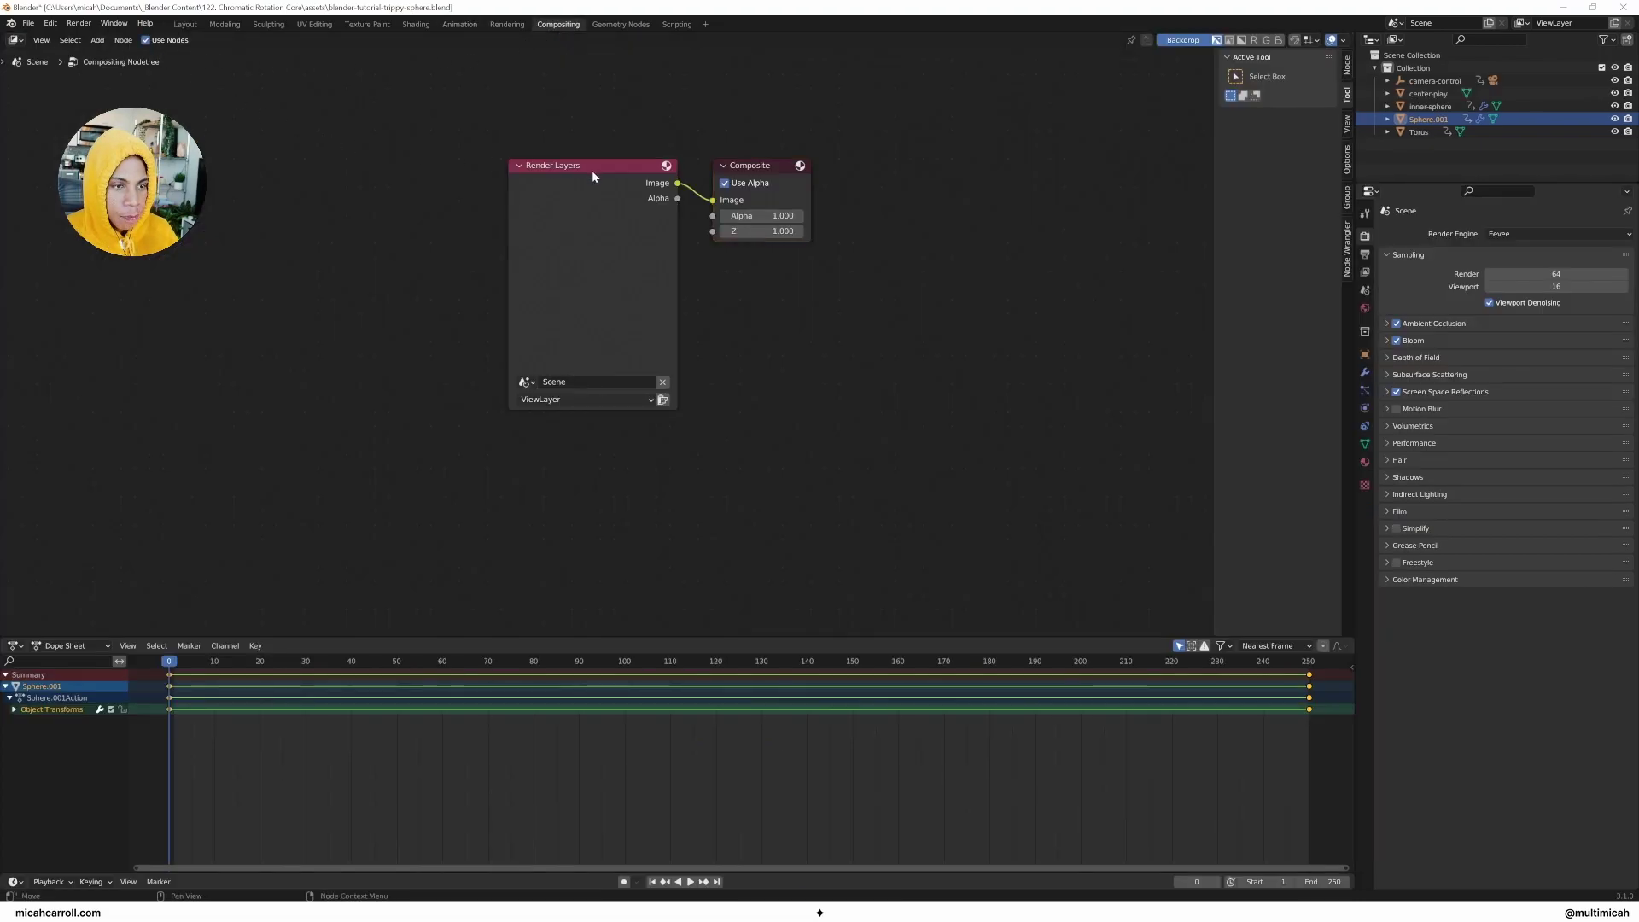
{"action": "left_click_drag", "start_coordinate": [594, 170], "coordinate": [264, 150]}
Step: Add a Reroute point on the link and feed it into a new Viewer node
{"action": "key", "text": "shift+a"}
{"action": "left_click", "coordinate": [556, 236]}
{"action": "type", "text": "re"}
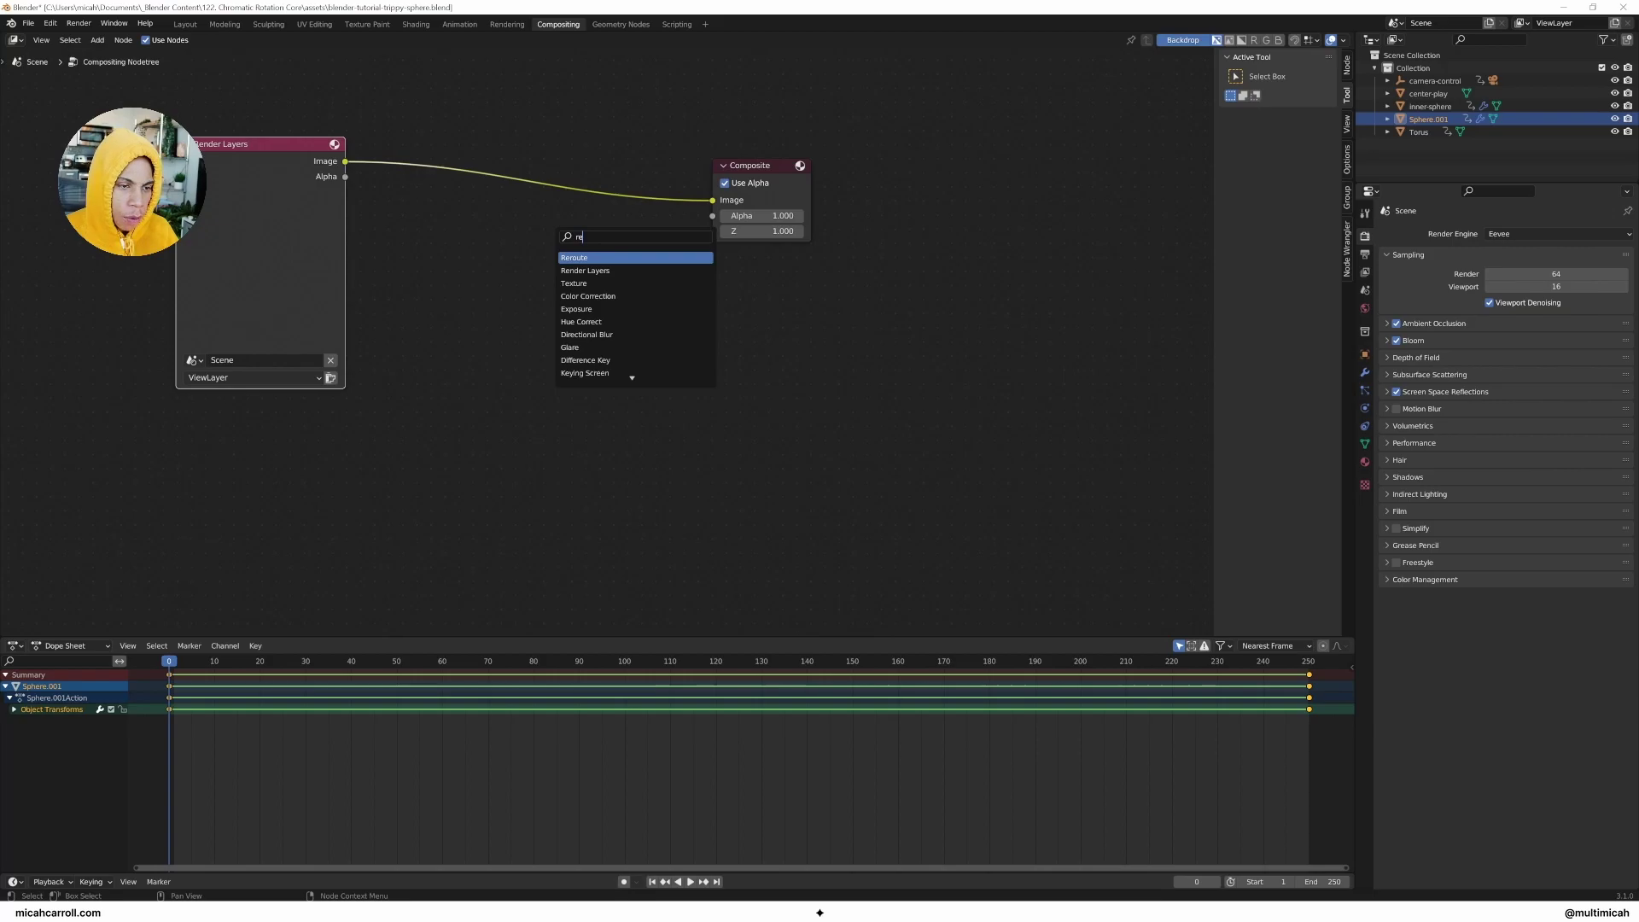
{"action": "key", "text": "Return"}
{"action": "left_click", "coordinate": [566, 187]}
{"action": "key", "text": "shift+a"}
{"action": "left_click", "coordinate": [617, 220]}
{"action": "type", "text": "v"}
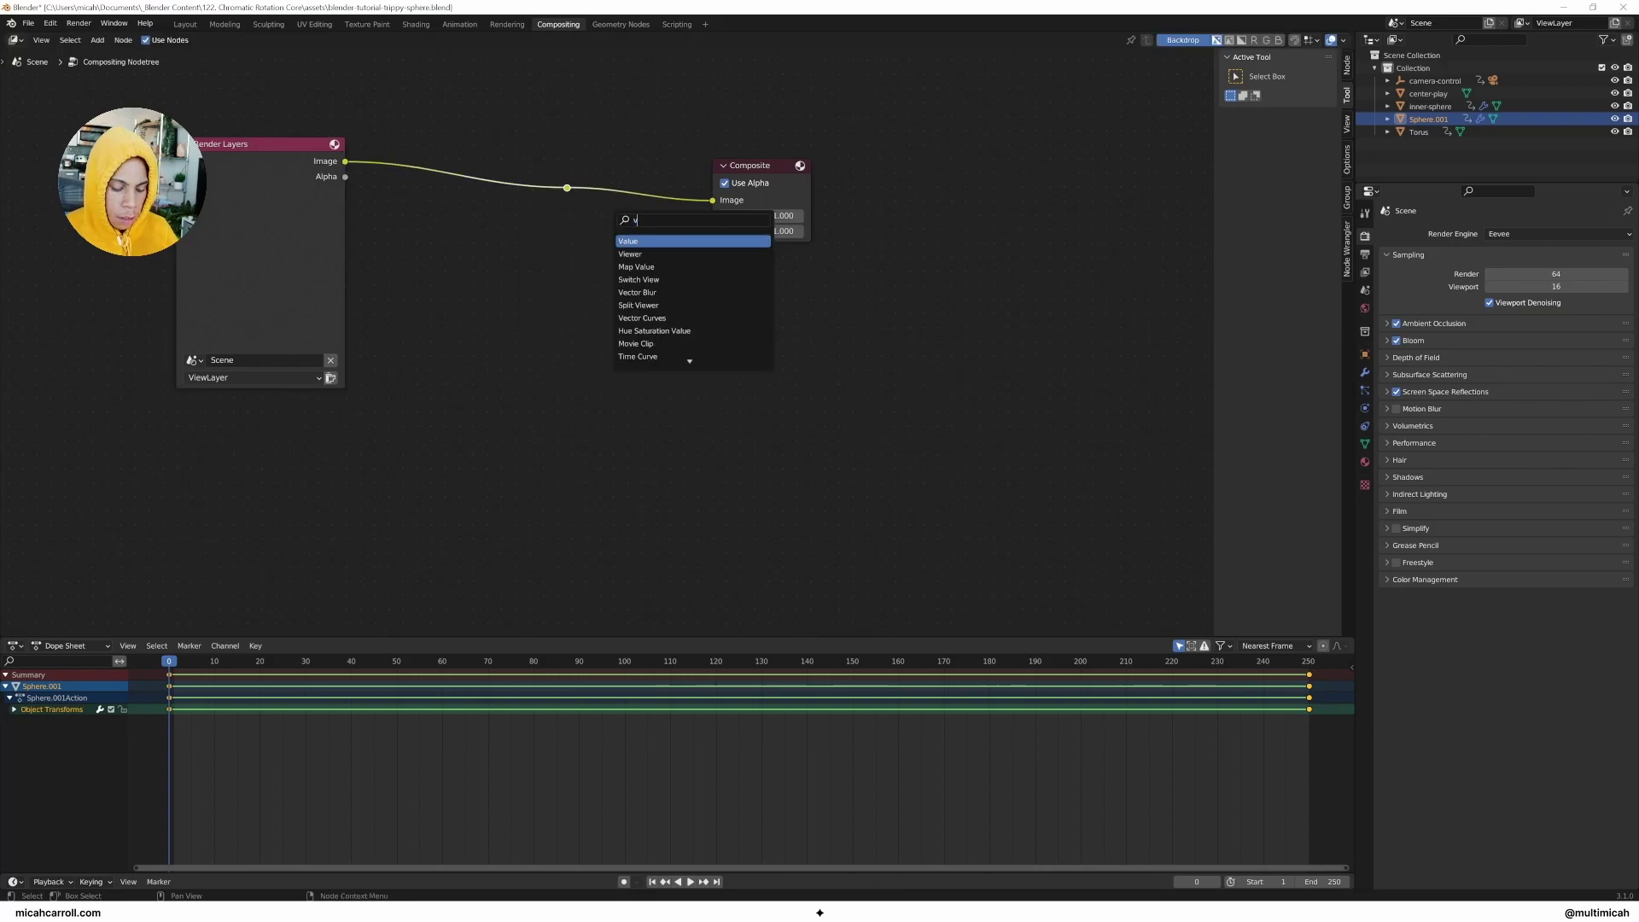
{"action": "type", "text": "iewe"}
{"action": "key", "text": "Return"}
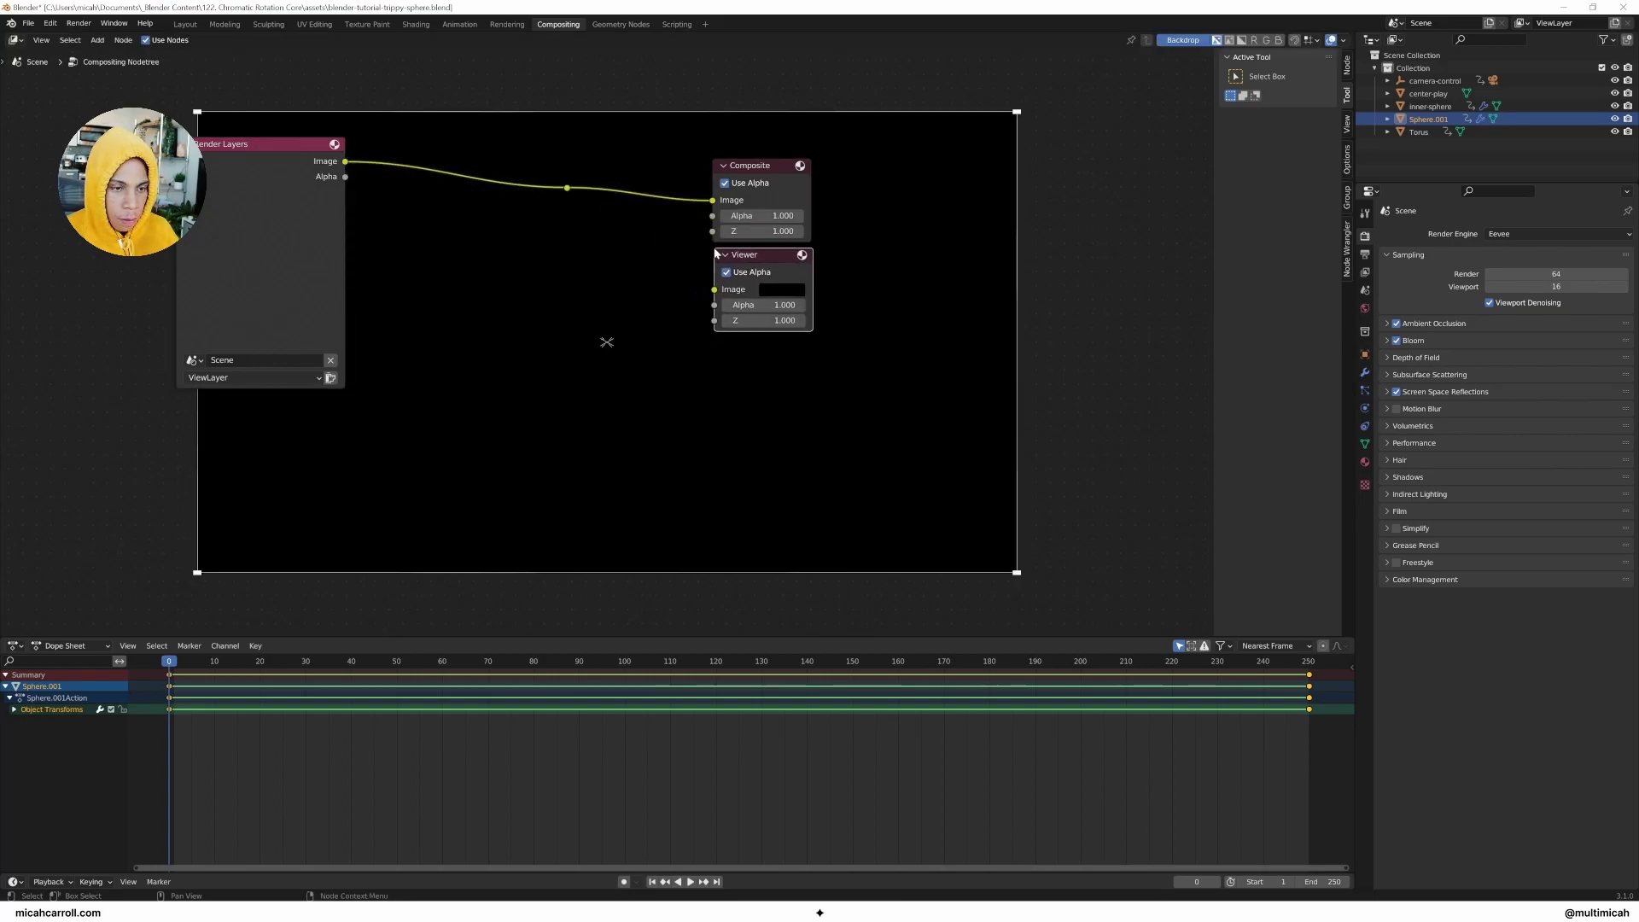
{"action": "left_click_drag", "start_coordinate": [568, 188], "coordinate": [715, 288]}
Step: Insert a Lens Distortion node and then a Mix node into the Render Layers–Composite link
{"action": "key", "text": "shift+a"}
{"action": "left_click", "coordinate": [523, 259]}
{"action": "type", "text": "lens"}
{"action": "key", "text": "Return"}
{"action": "left_click", "coordinate": [404, 123]}
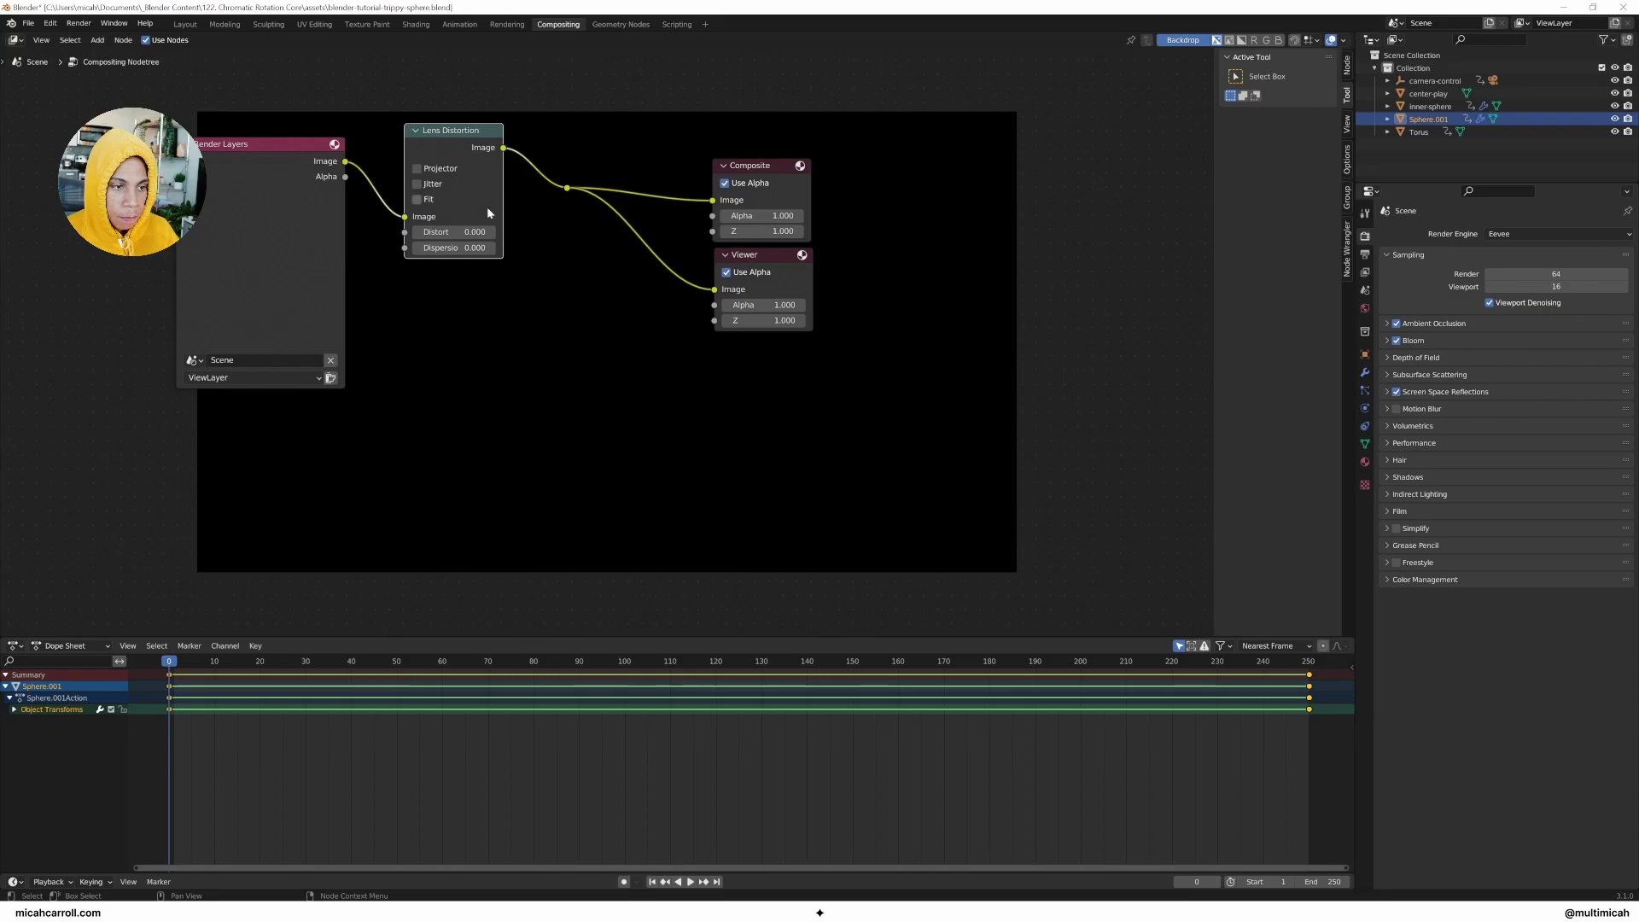
{"action": "left_click_drag", "start_coordinate": [457, 152], "coordinate": [355, 146]}
{"action": "key", "text": "shift+a"}
{"action": "type", "text": "mix"}
{"action": "key", "text": "Return"}
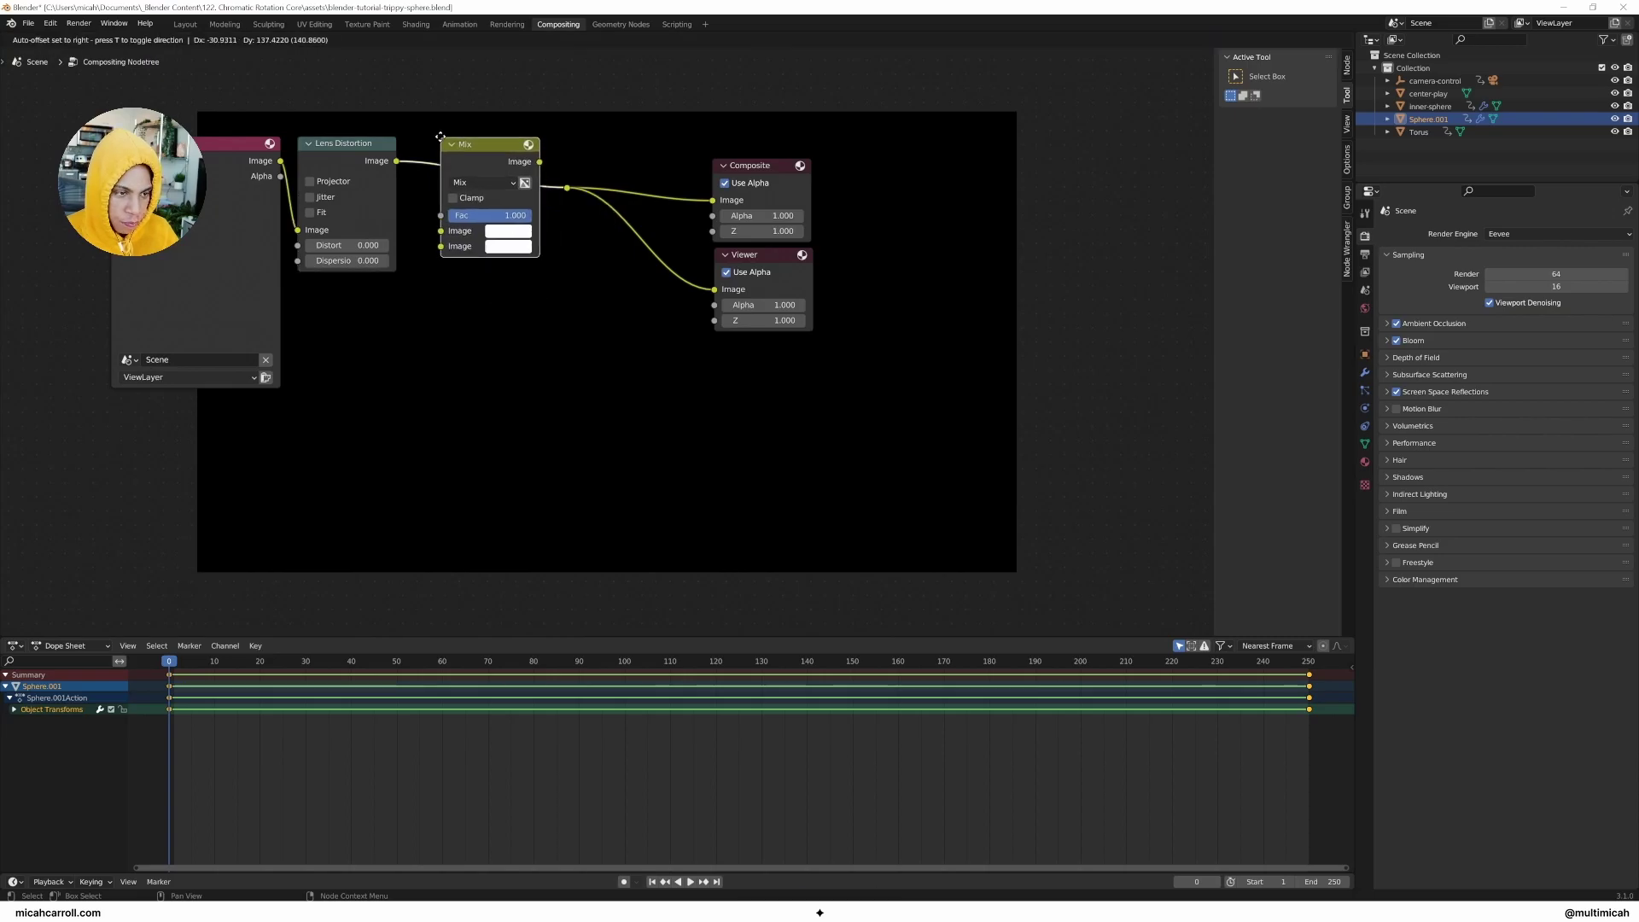
{"action": "left_click", "coordinate": [435, 238]}
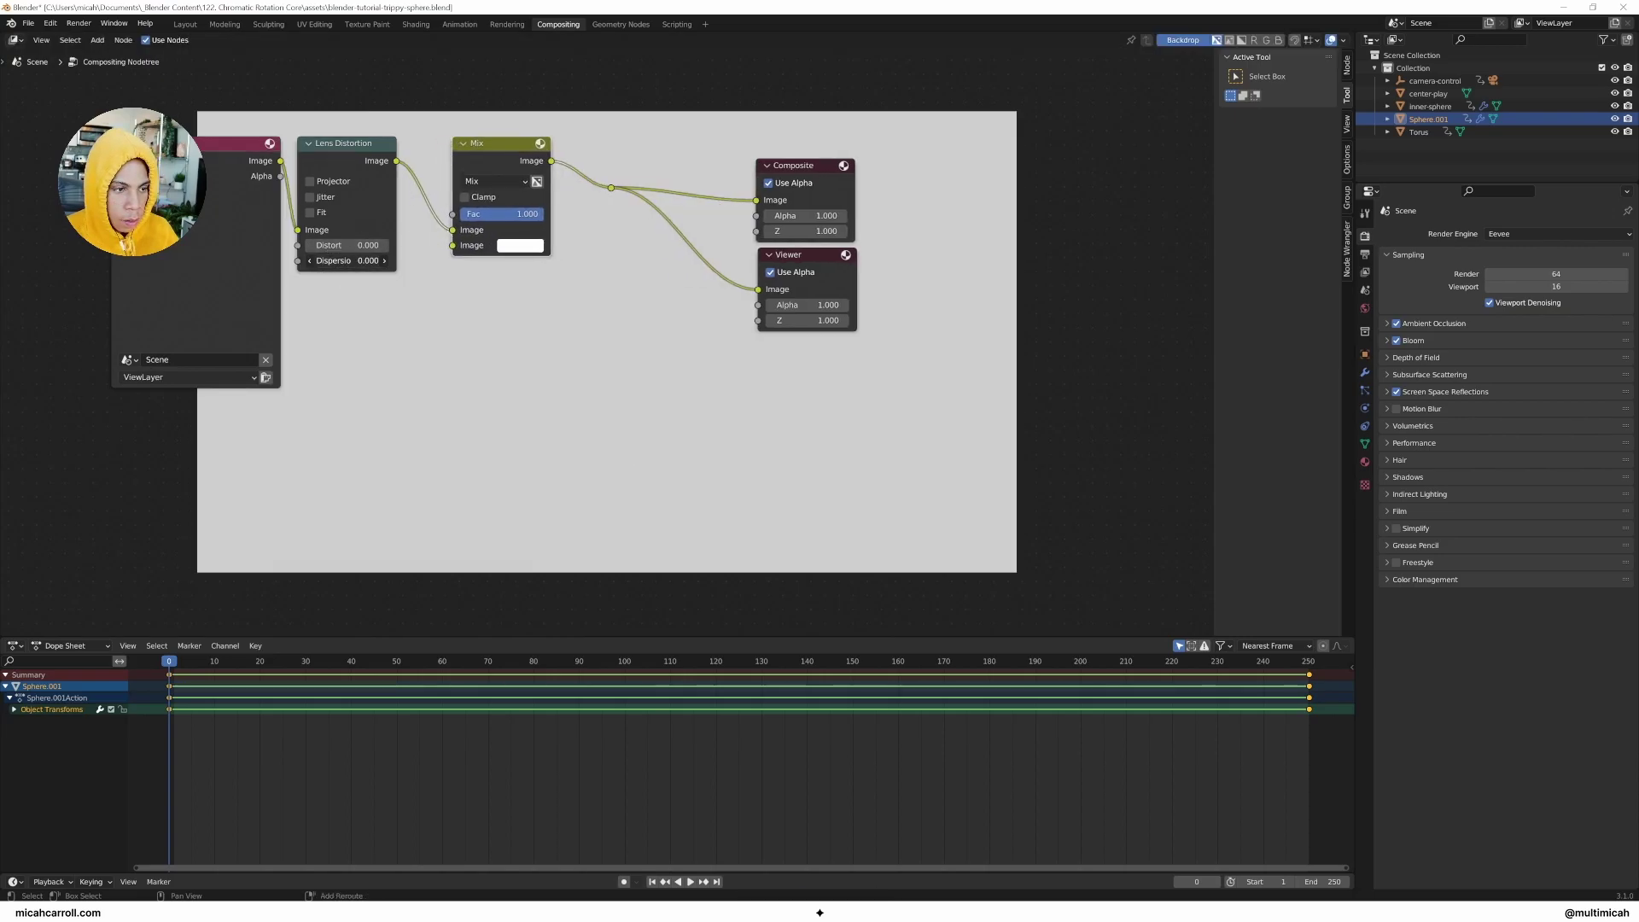
Step: Test-render the current frame through the compositor
{"action": "left_click", "coordinate": [79, 23]}
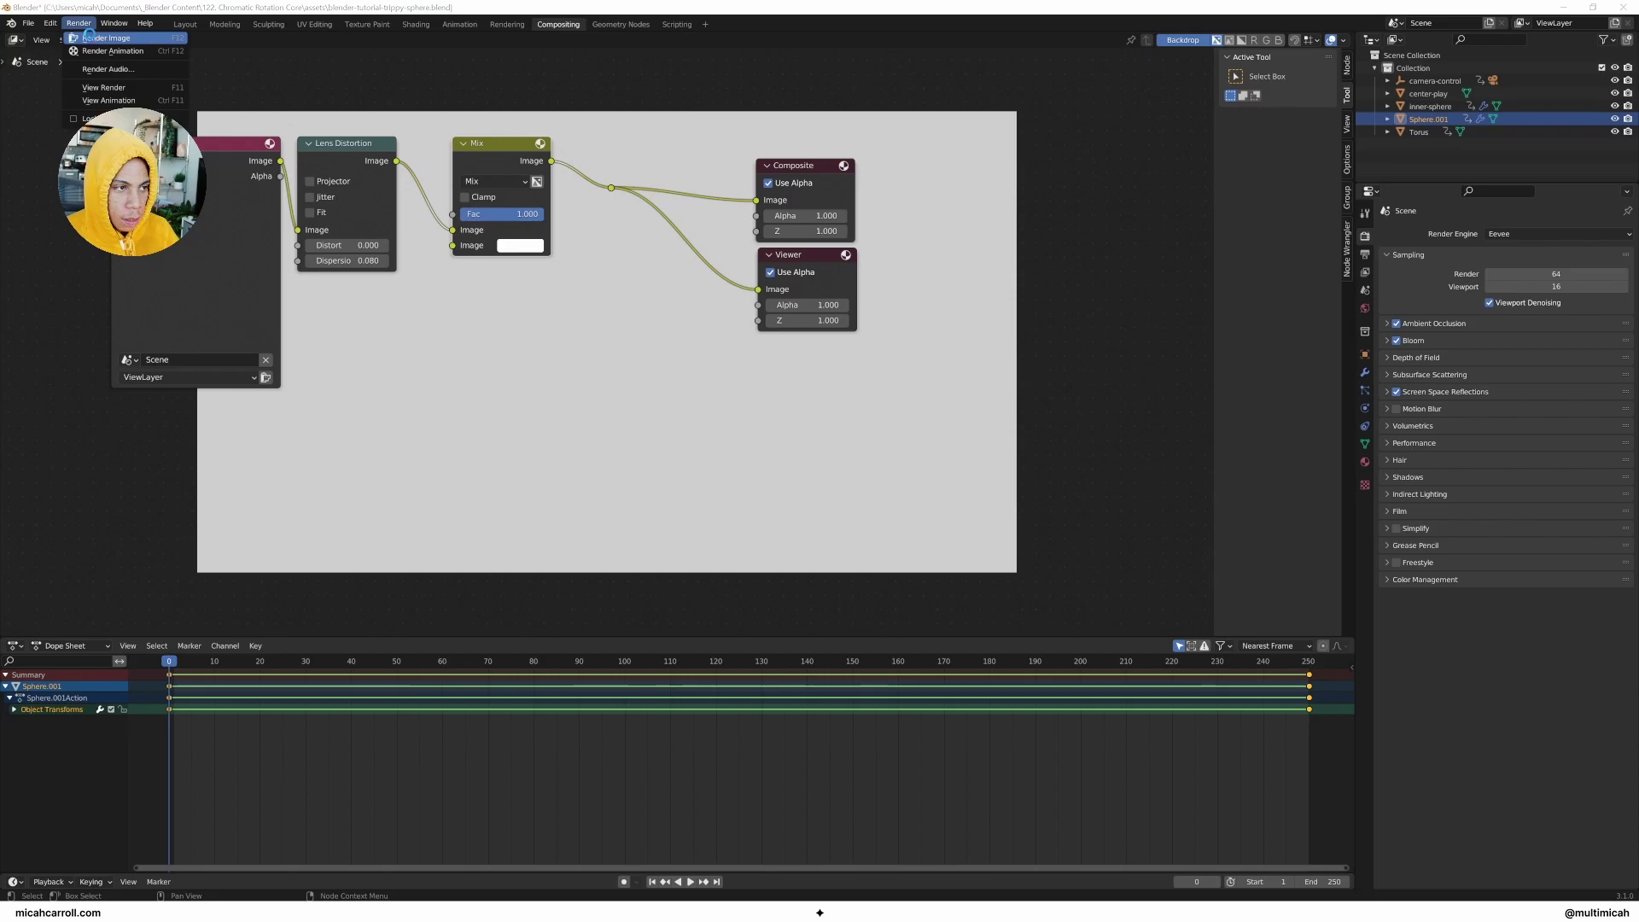
{"action": "left_click", "coordinate": [94, 38]}
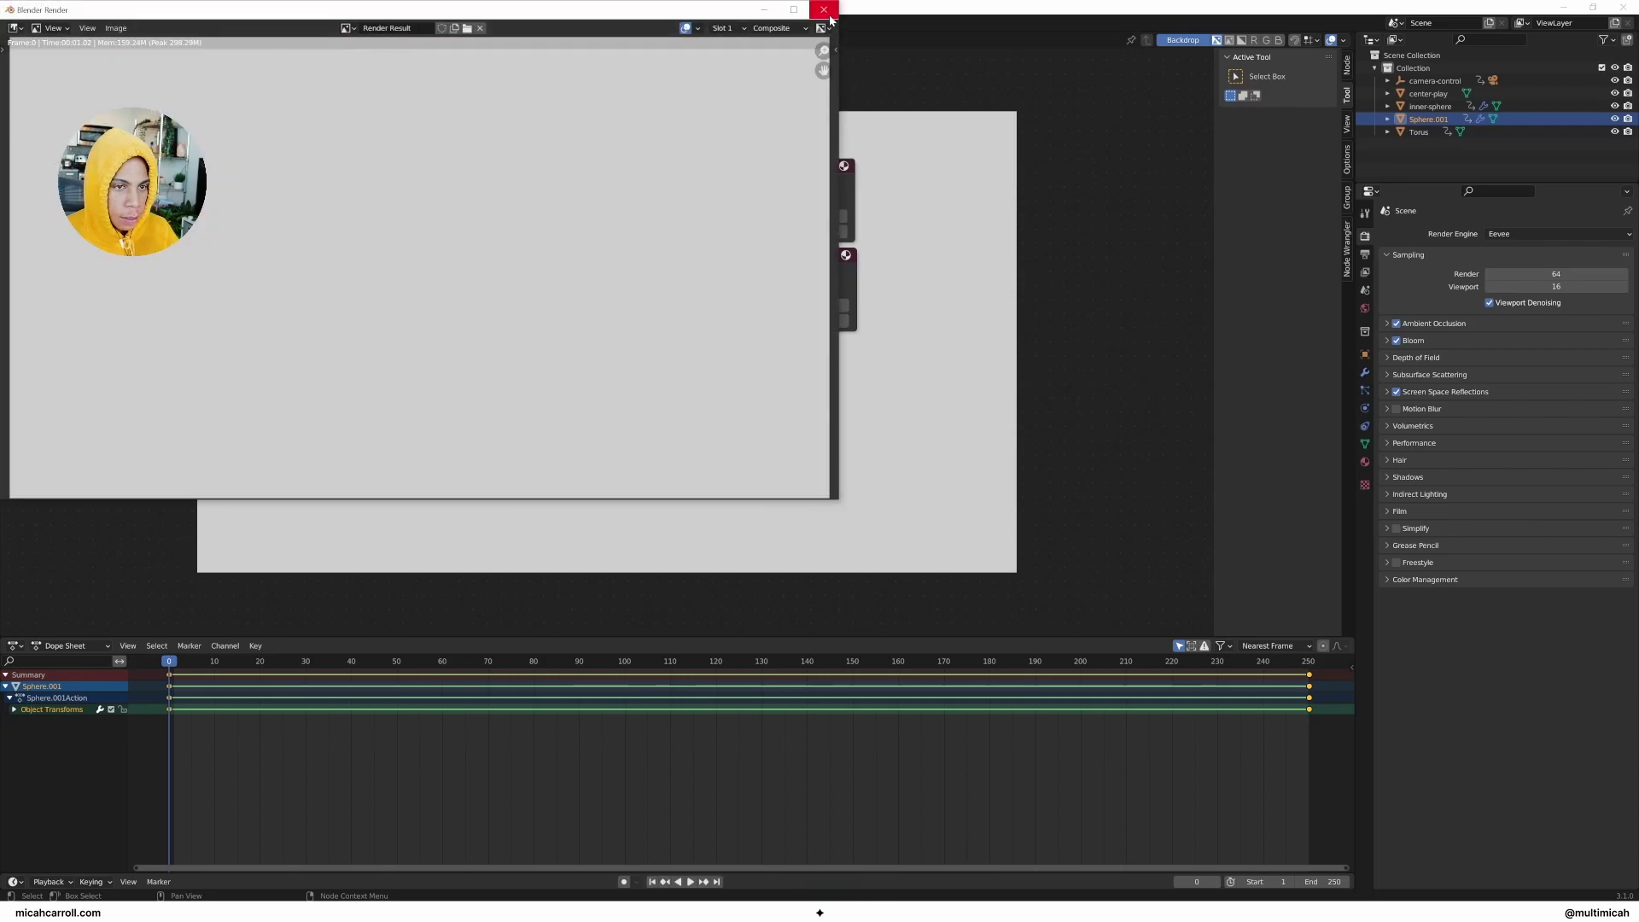
{"action": "left_click", "coordinate": [824, 11]}
Step: Try the Mix node's Value blend mode, then reconnect the link to its first Image input
{"action": "left_click_drag", "start_coordinate": [453, 232], "coordinate": [453, 245]}
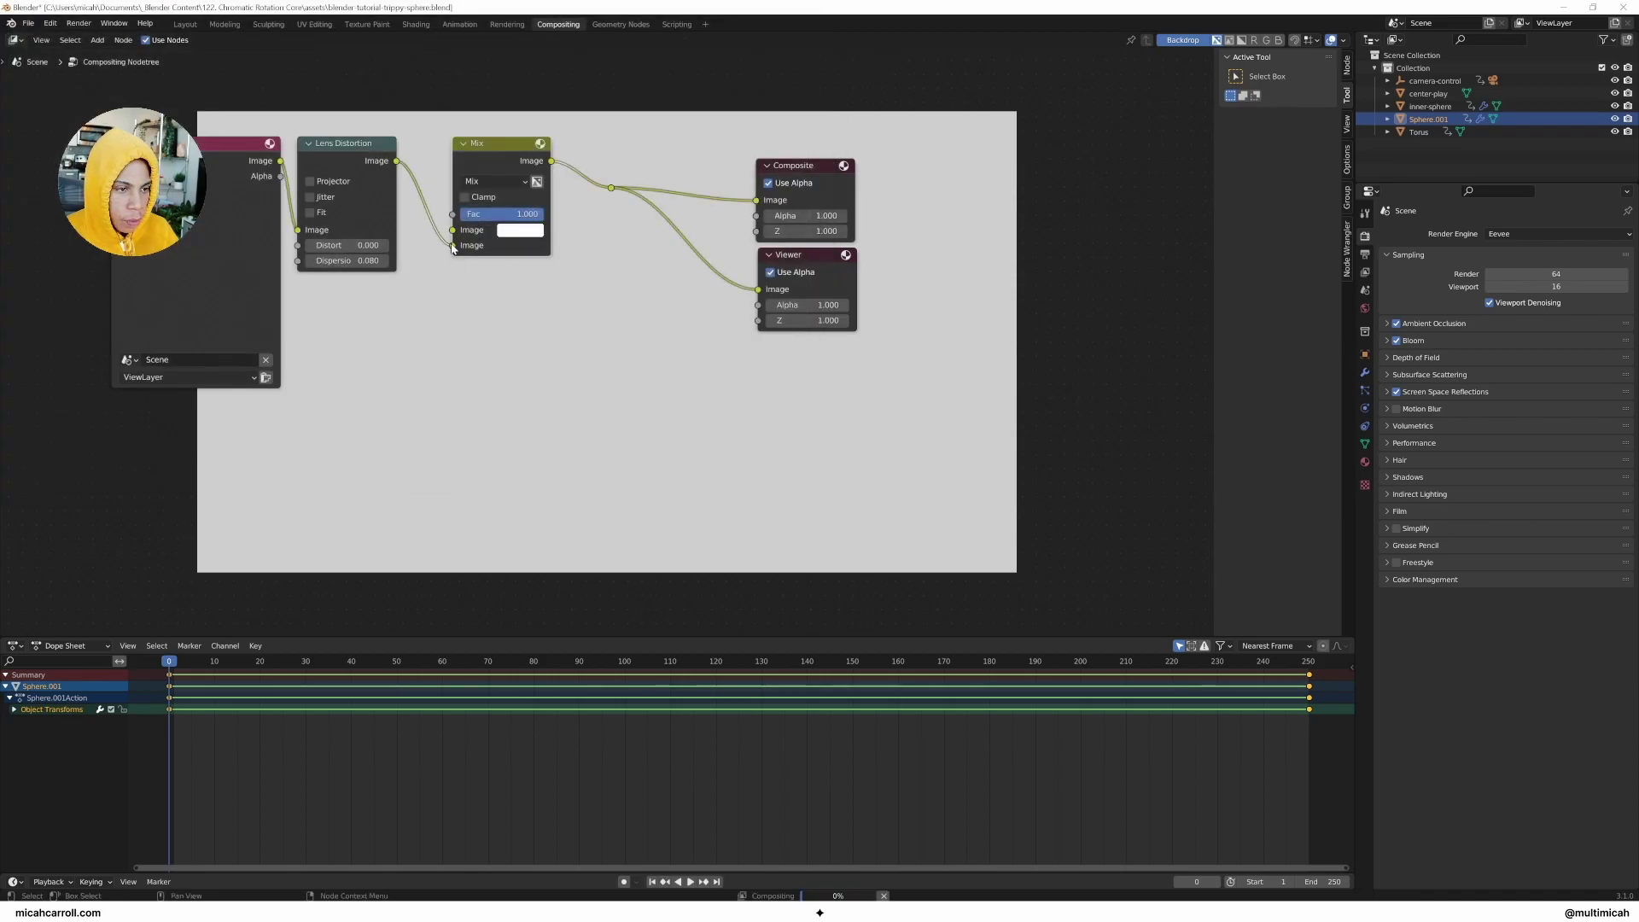
{"action": "left_click", "coordinate": [495, 181]}
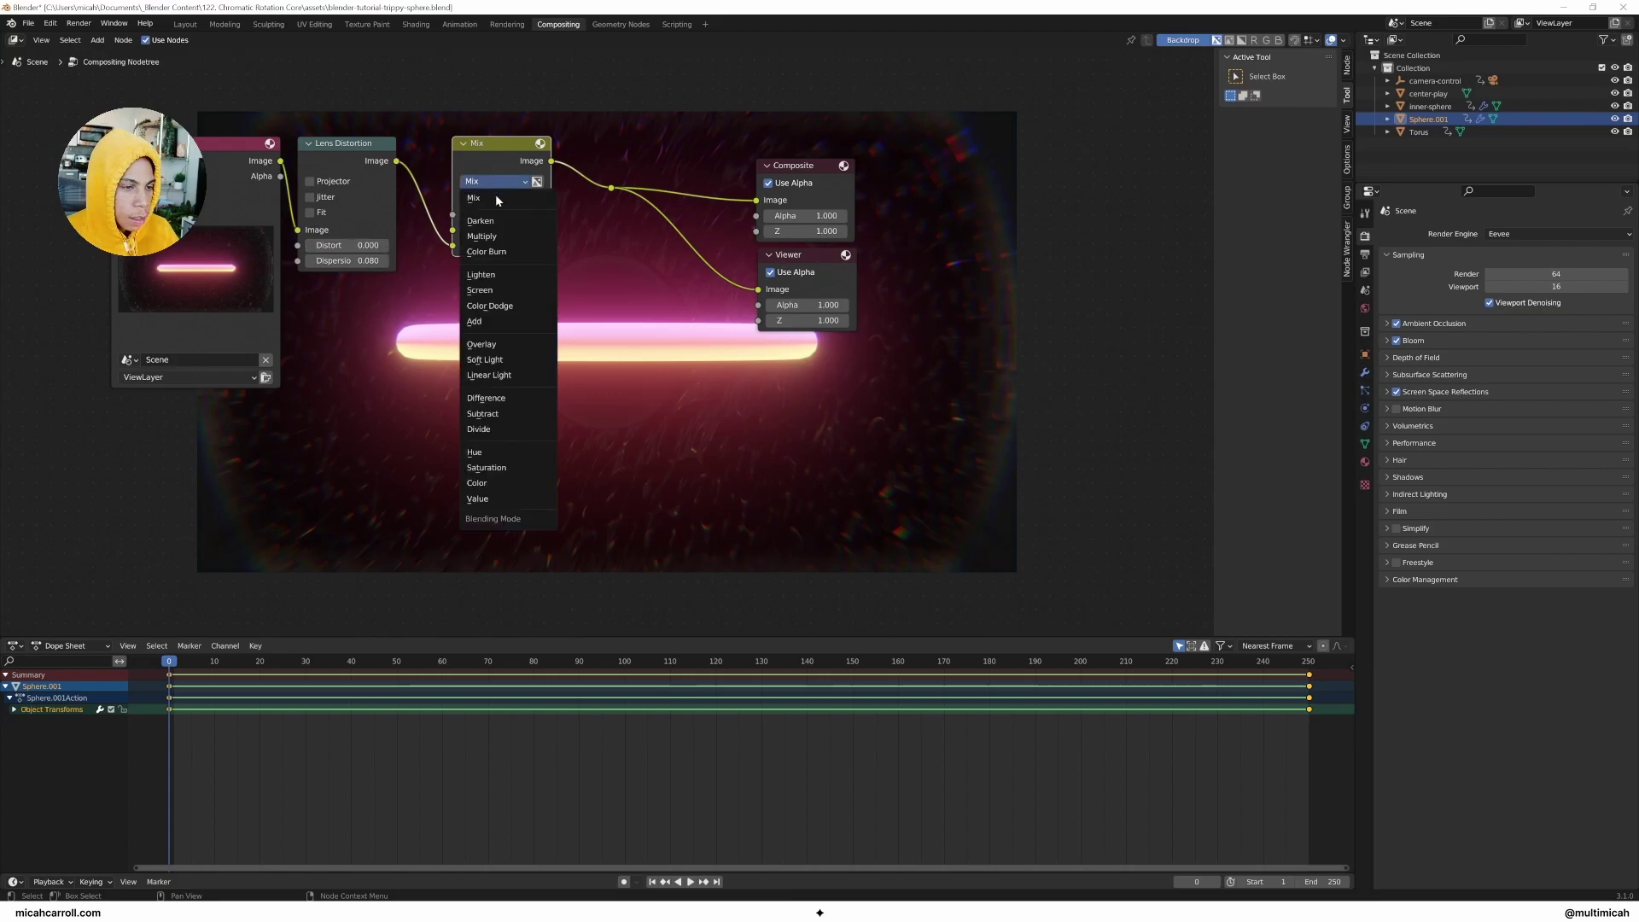
{"action": "left_click", "coordinate": [521, 490]}
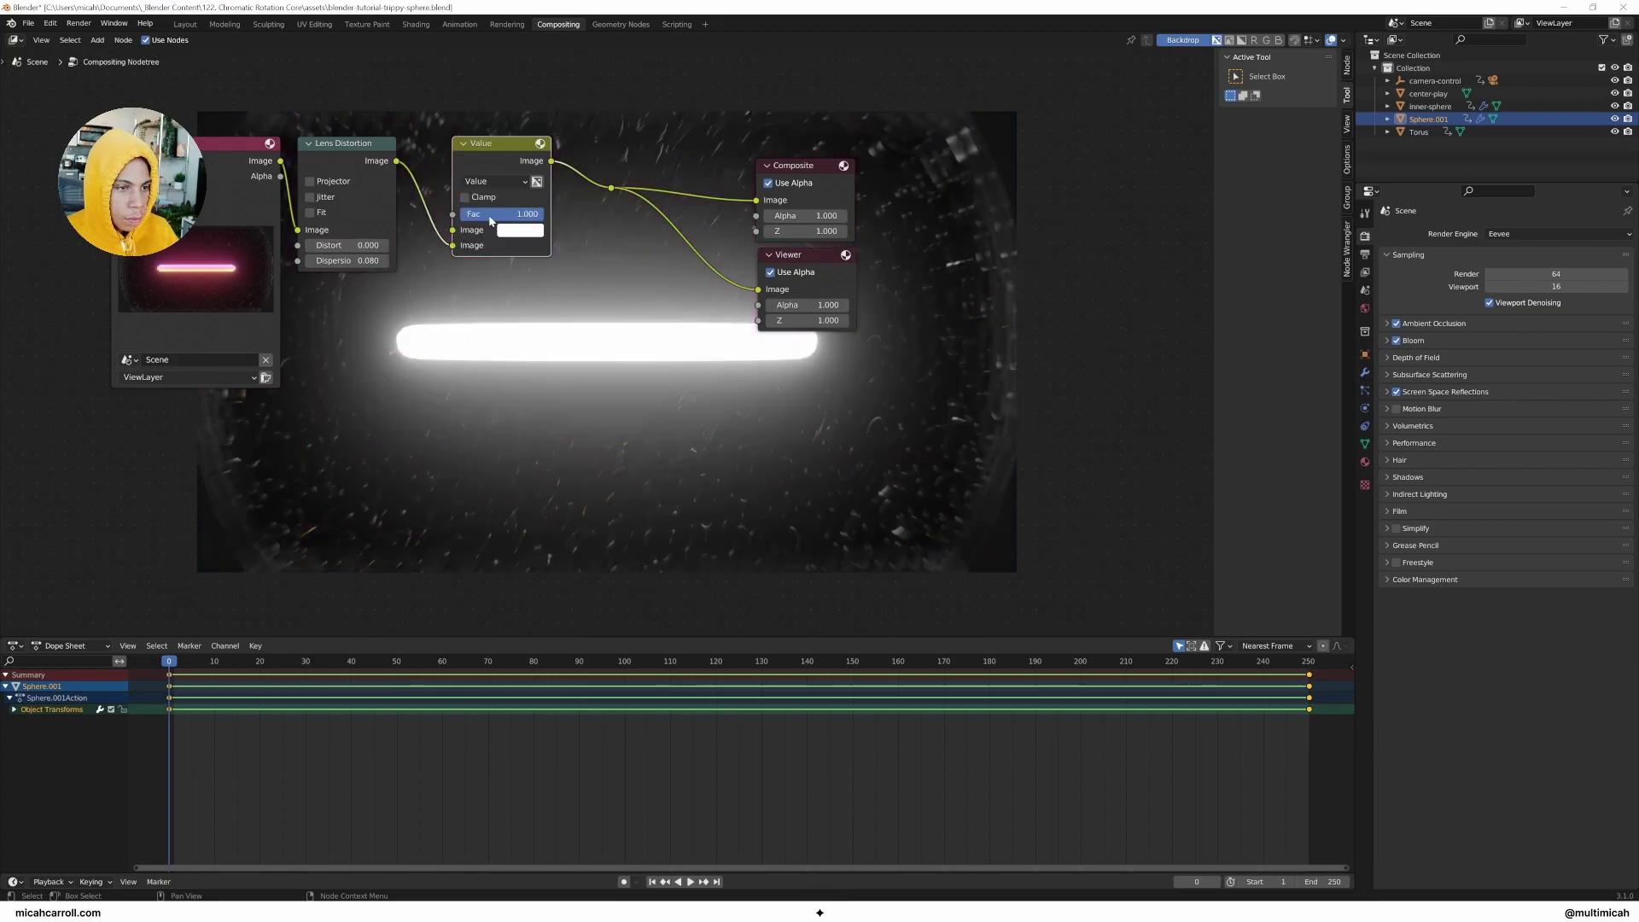
{"action": "left_click_drag", "start_coordinate": [460, 248], "coordinate": [454, 231]}
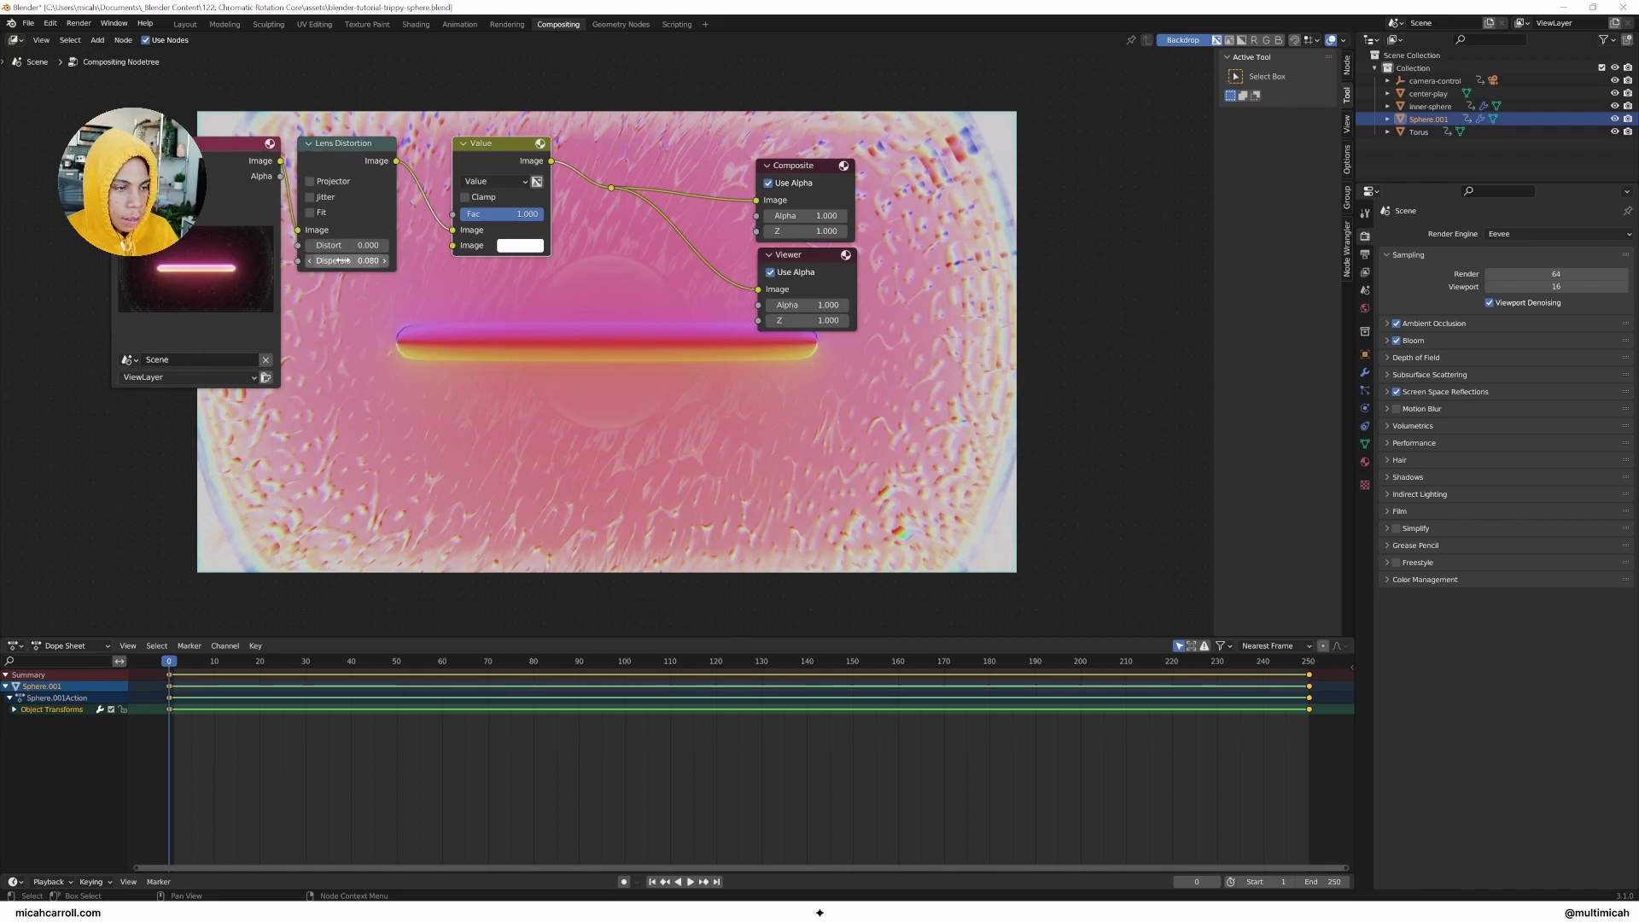
Step: Set Lens Distortion dispersion to 0.080, test-render frame 70, enable Jitter and return to Layout
{"action": "mouse_move", "coordinate": [341, 260]}
{"action": "left_mouse_down"}
{"action": "mouse_move", "coordinate": [470, 260]}
{"action": "mouse_move", "coordinate": [342, 260]}
{"action": "left_mouse_up"}
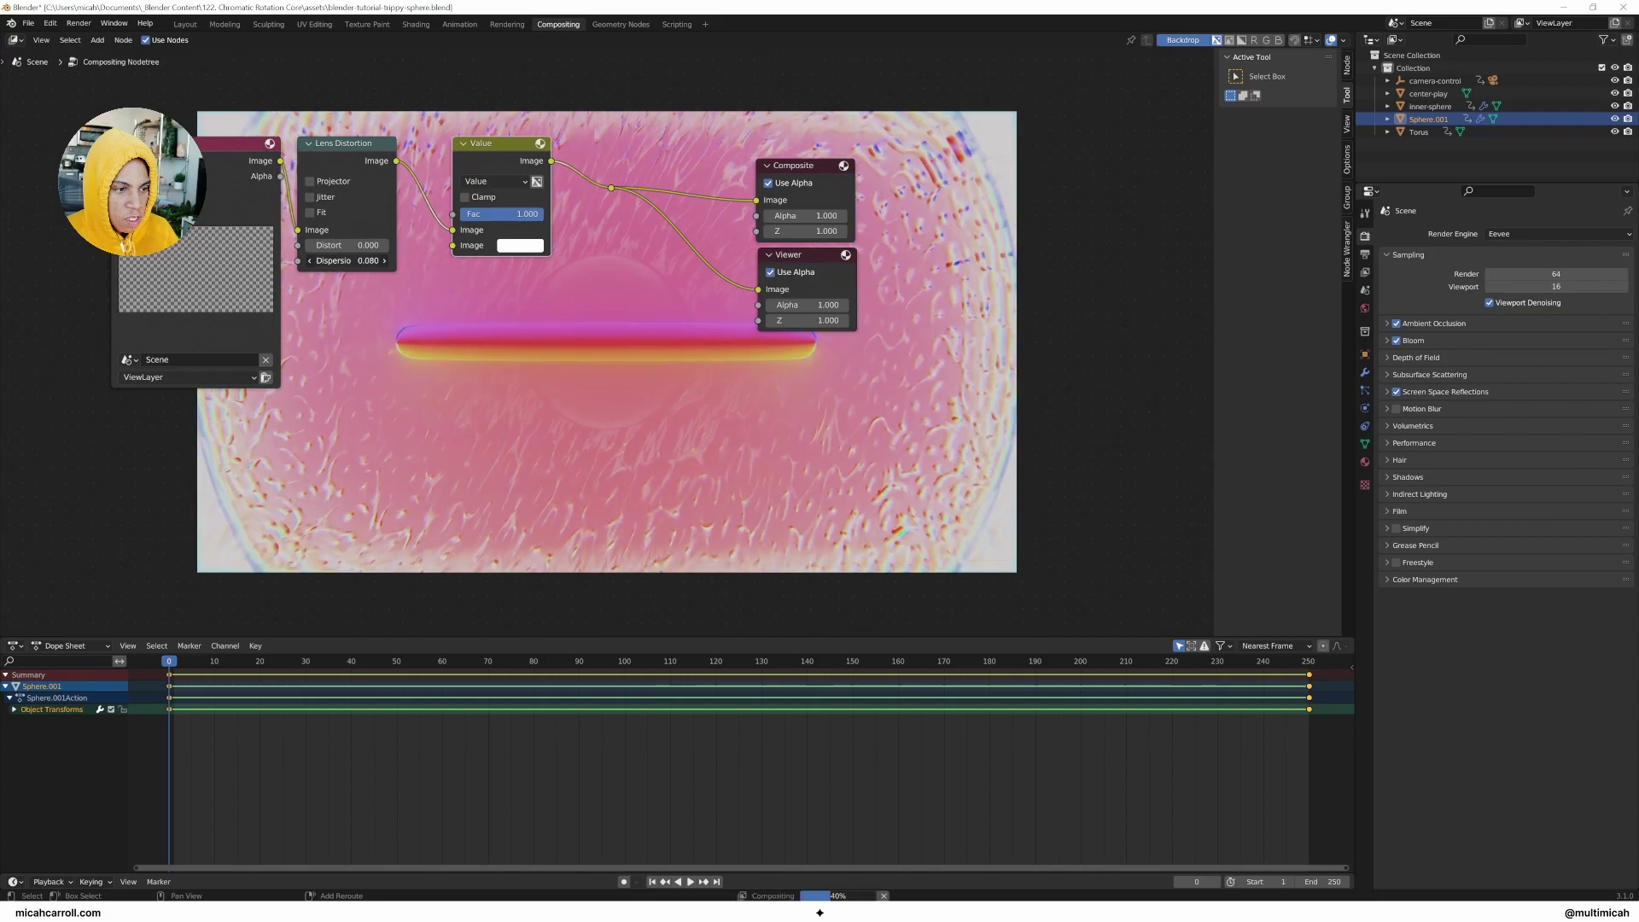
{"action": "left_click", "coordinate": [481, 702]}
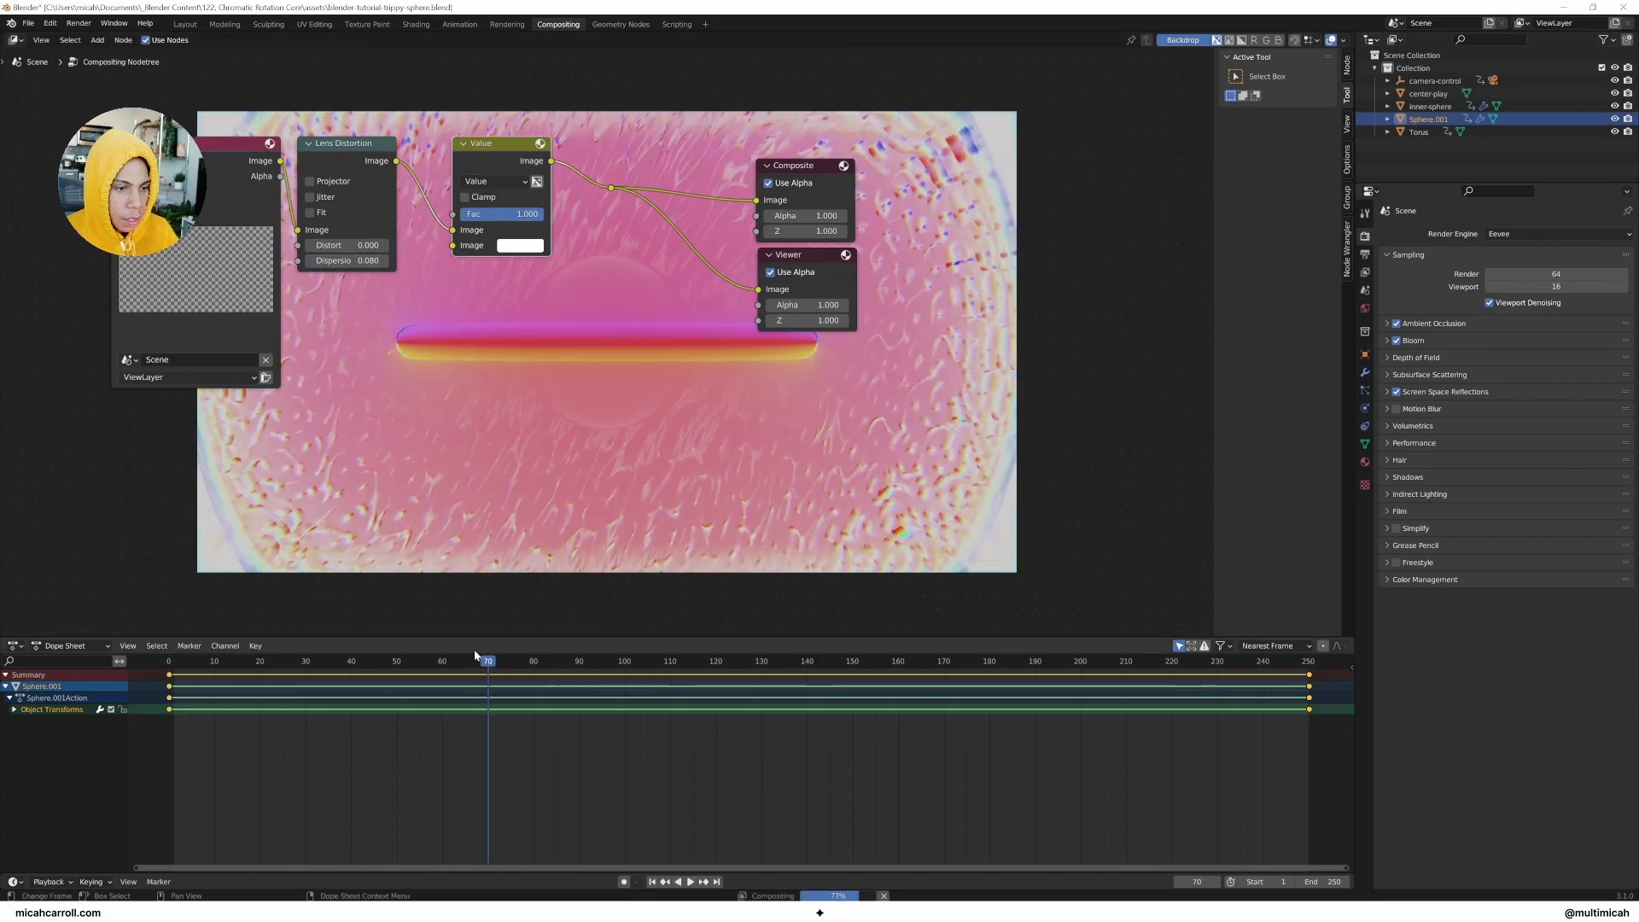
{"action": "left_click", "coordinate": [77, 25]}
{"action": "left_click", "coordinate": [94, 38]}
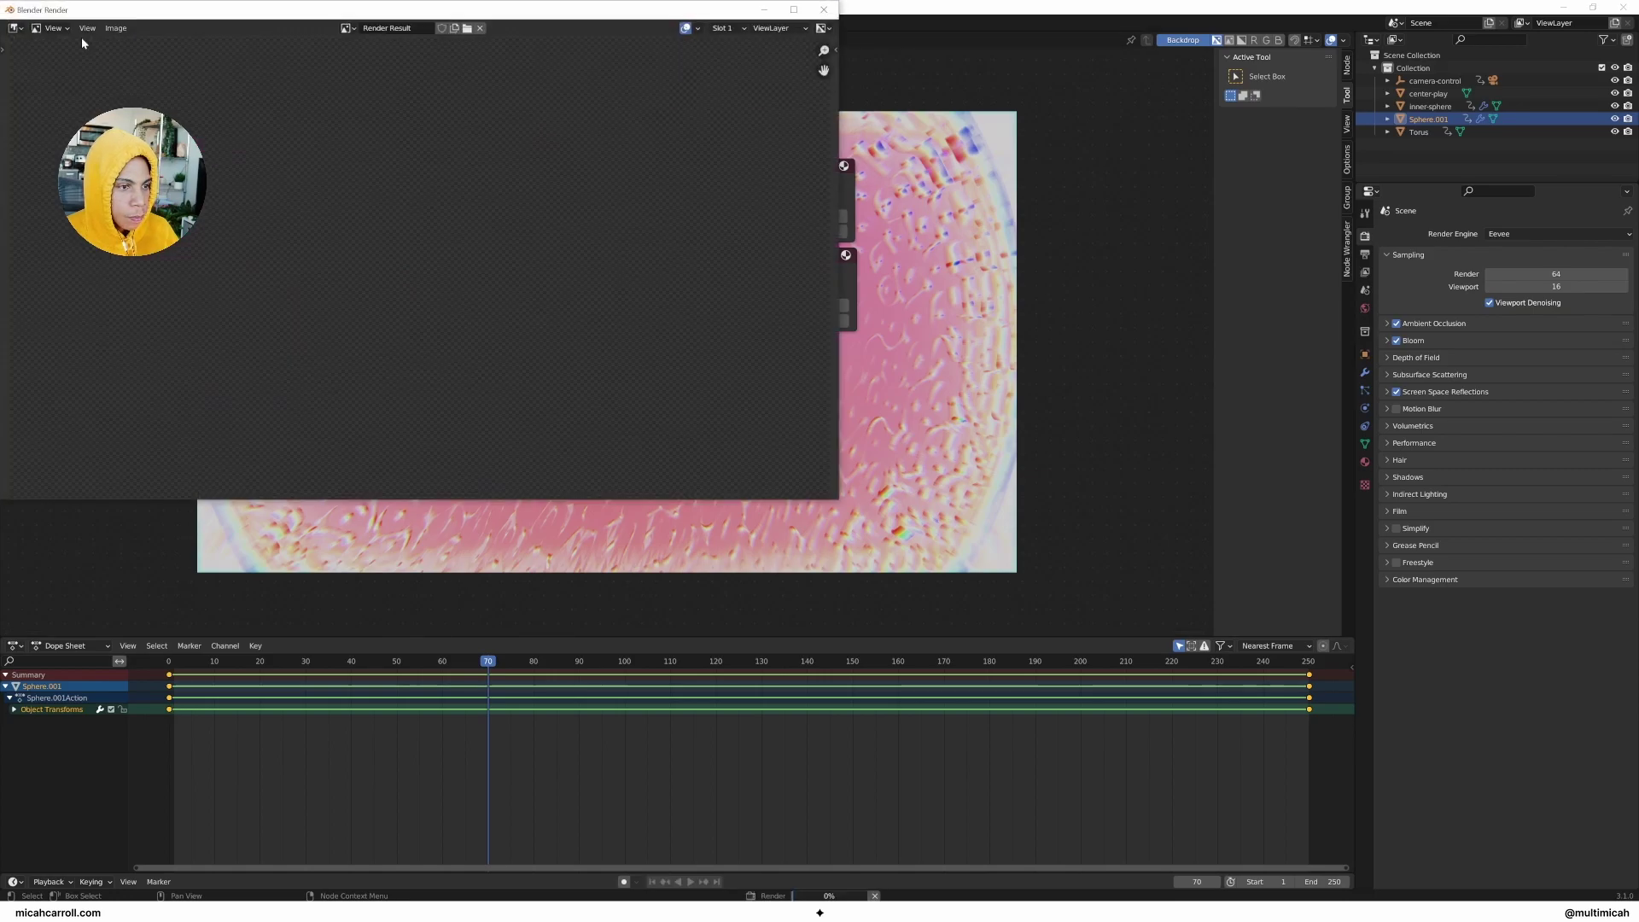
{"action": "left_click", "coordinate": [824, 10]}
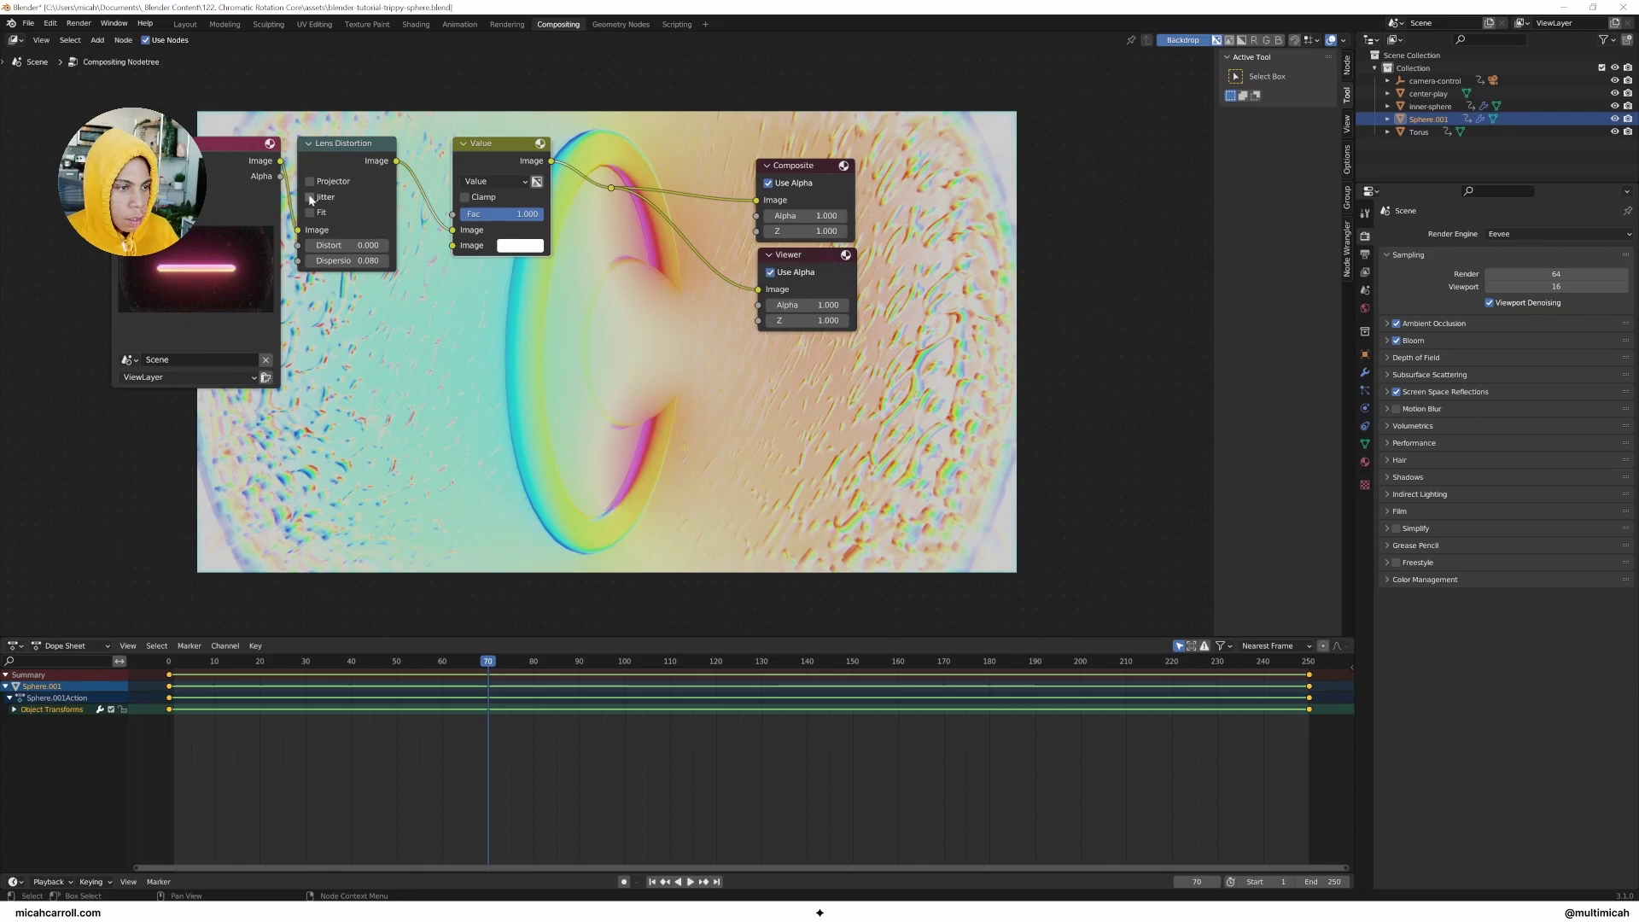
{"action": "left_click", "coordinate": [311, 198]}
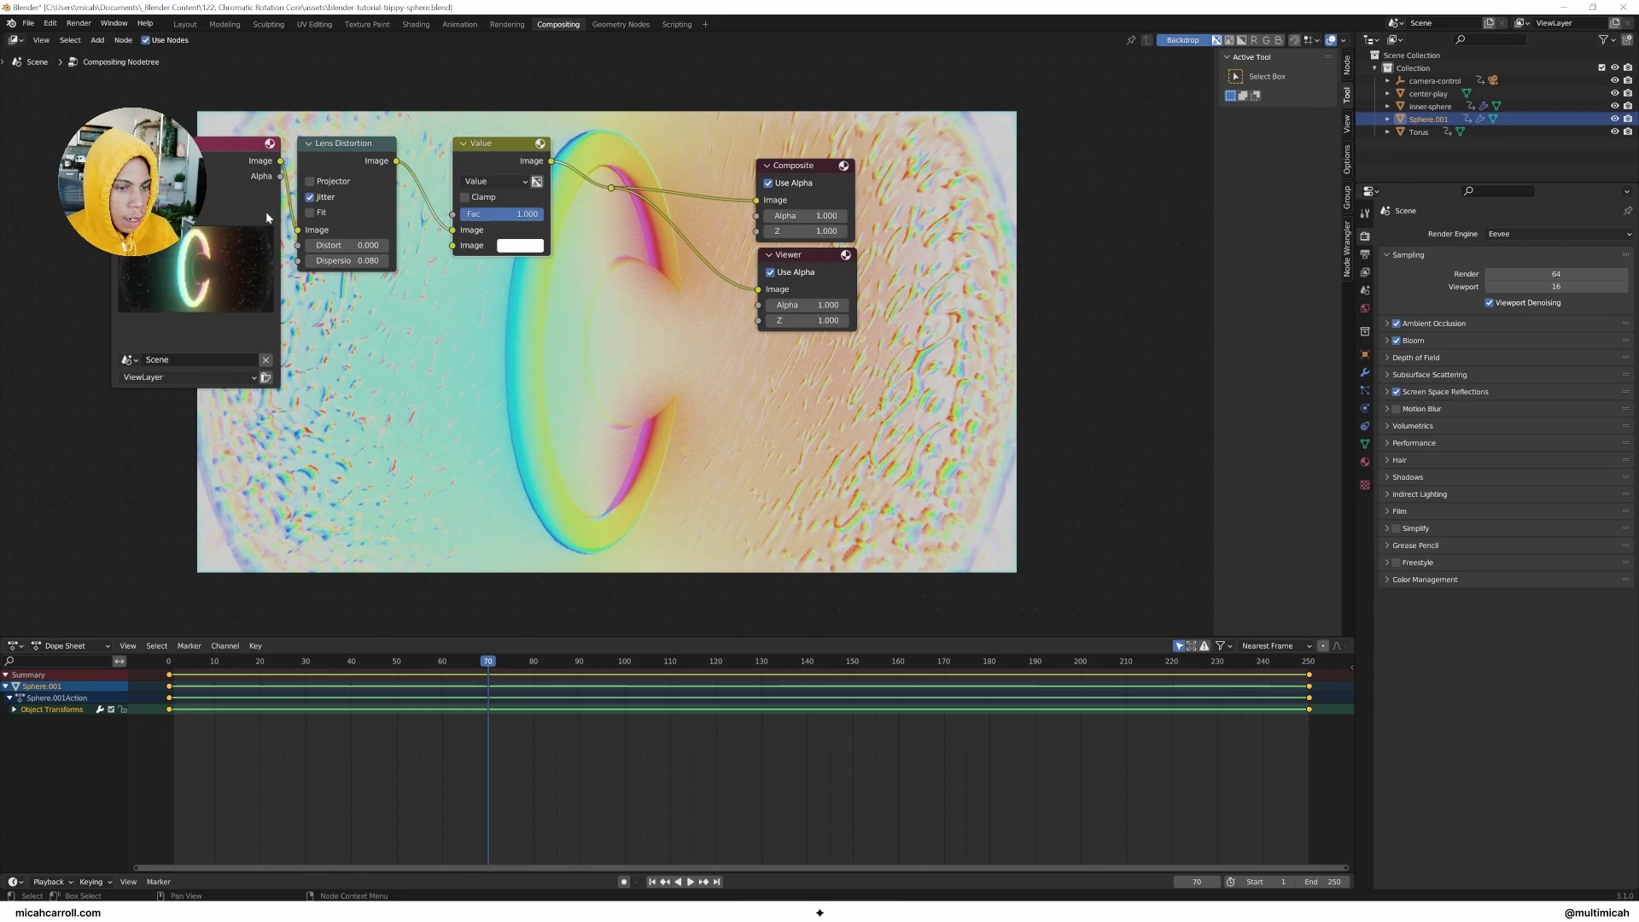
{"action": "left_click", "coordinate": [184, 24]}
Step: Select the camera and shift it along the X axis
{"action": "left_click", "coordinate": [577, 685]}
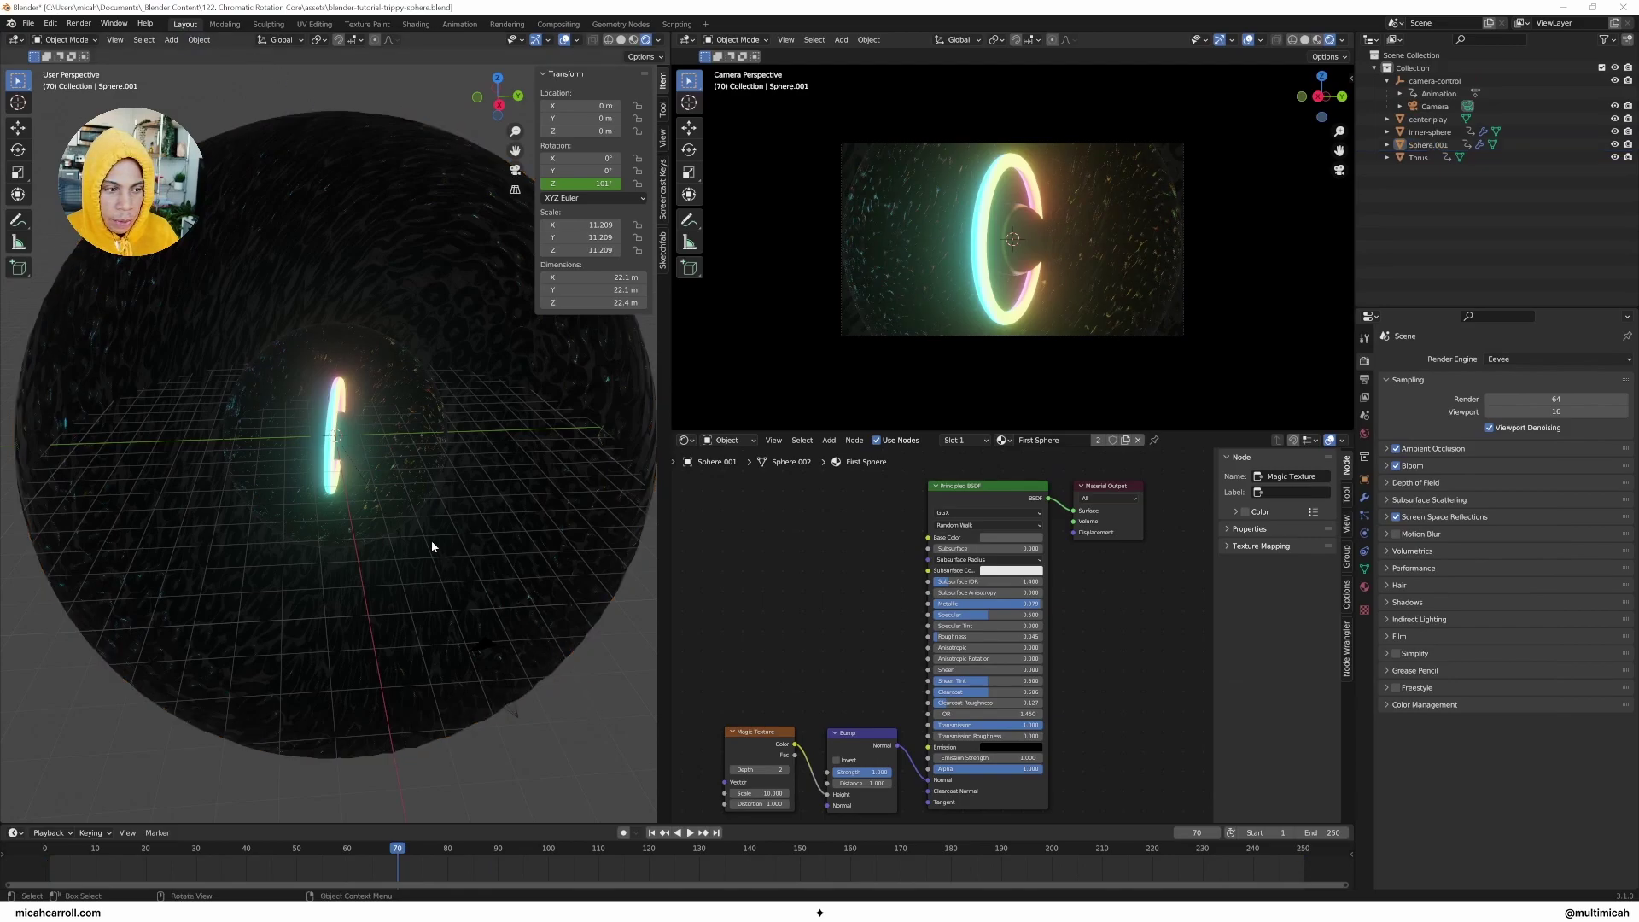
{"action": "left_click", "coordinate": [1434, 106]}
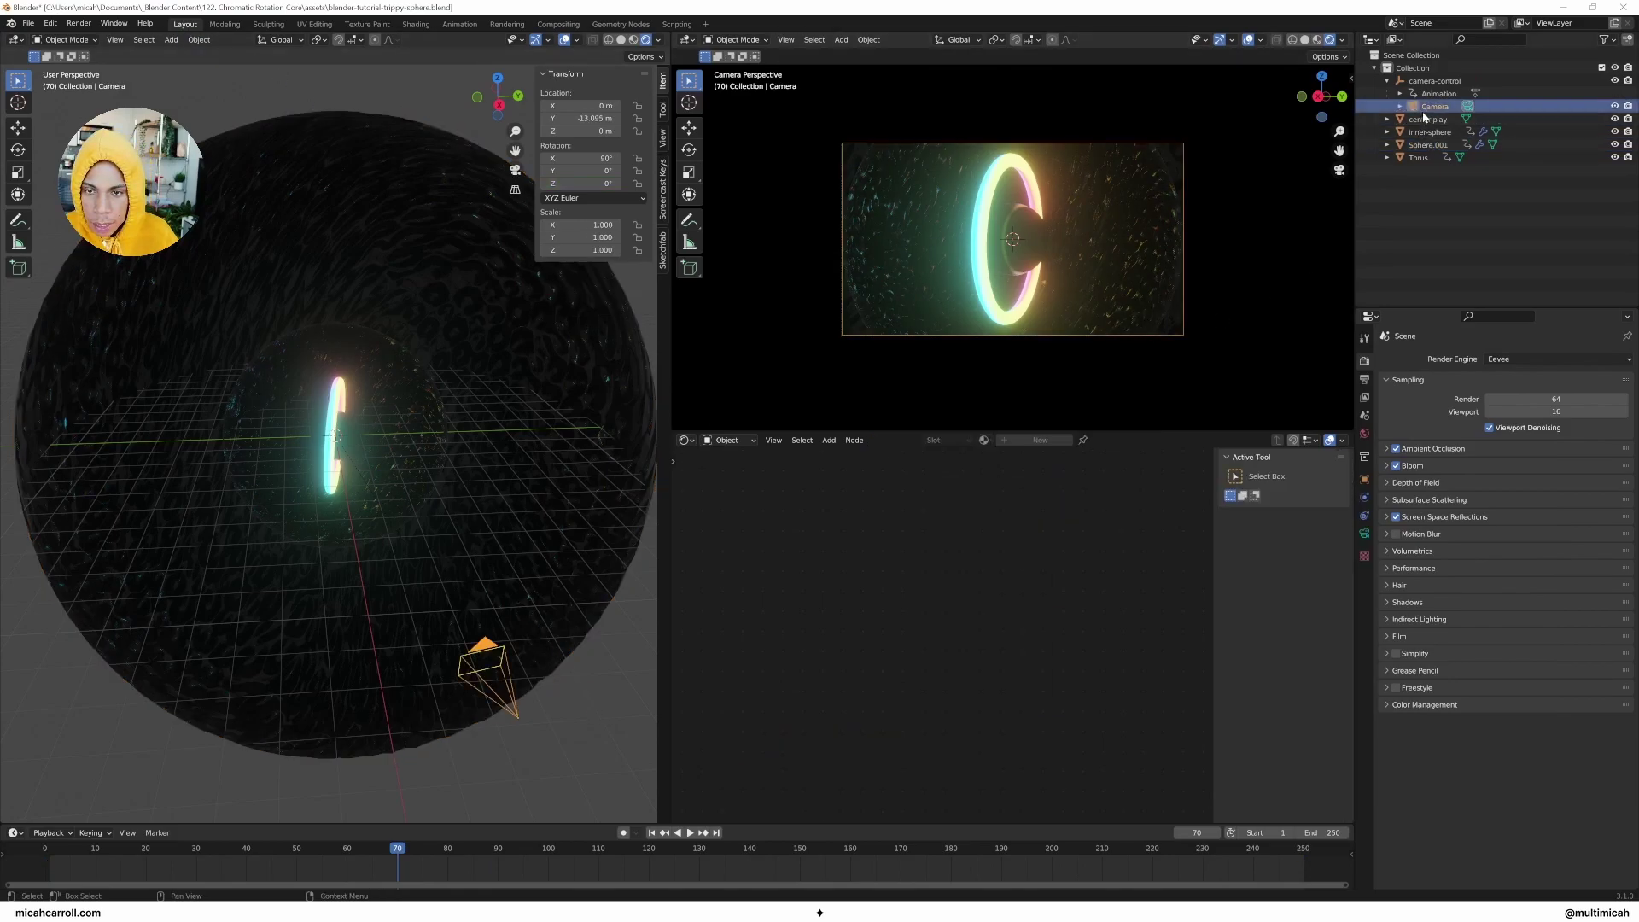
{"action": "key", "text": "g"}
{"action": "right_click", "coordinate": [320, 610]}
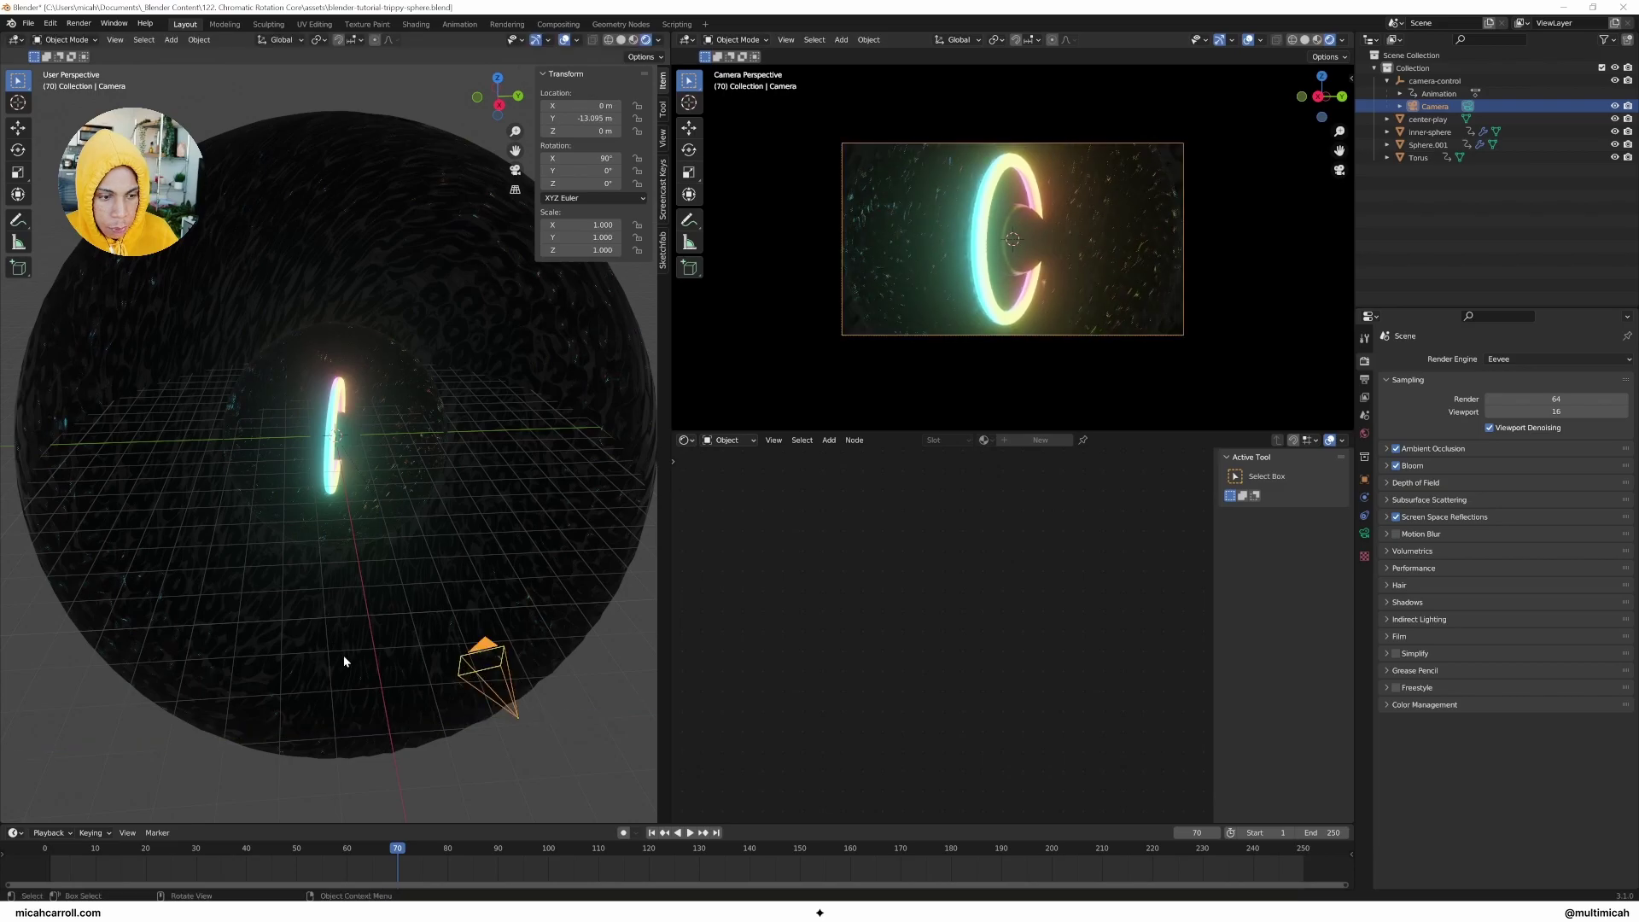
{"action": "middle_click_drag", "start_coordinate": [368, 659], "coordinate": [367, 650]}
{"action": "key", "text": "g"}
{"action": "key", "text": "x"}
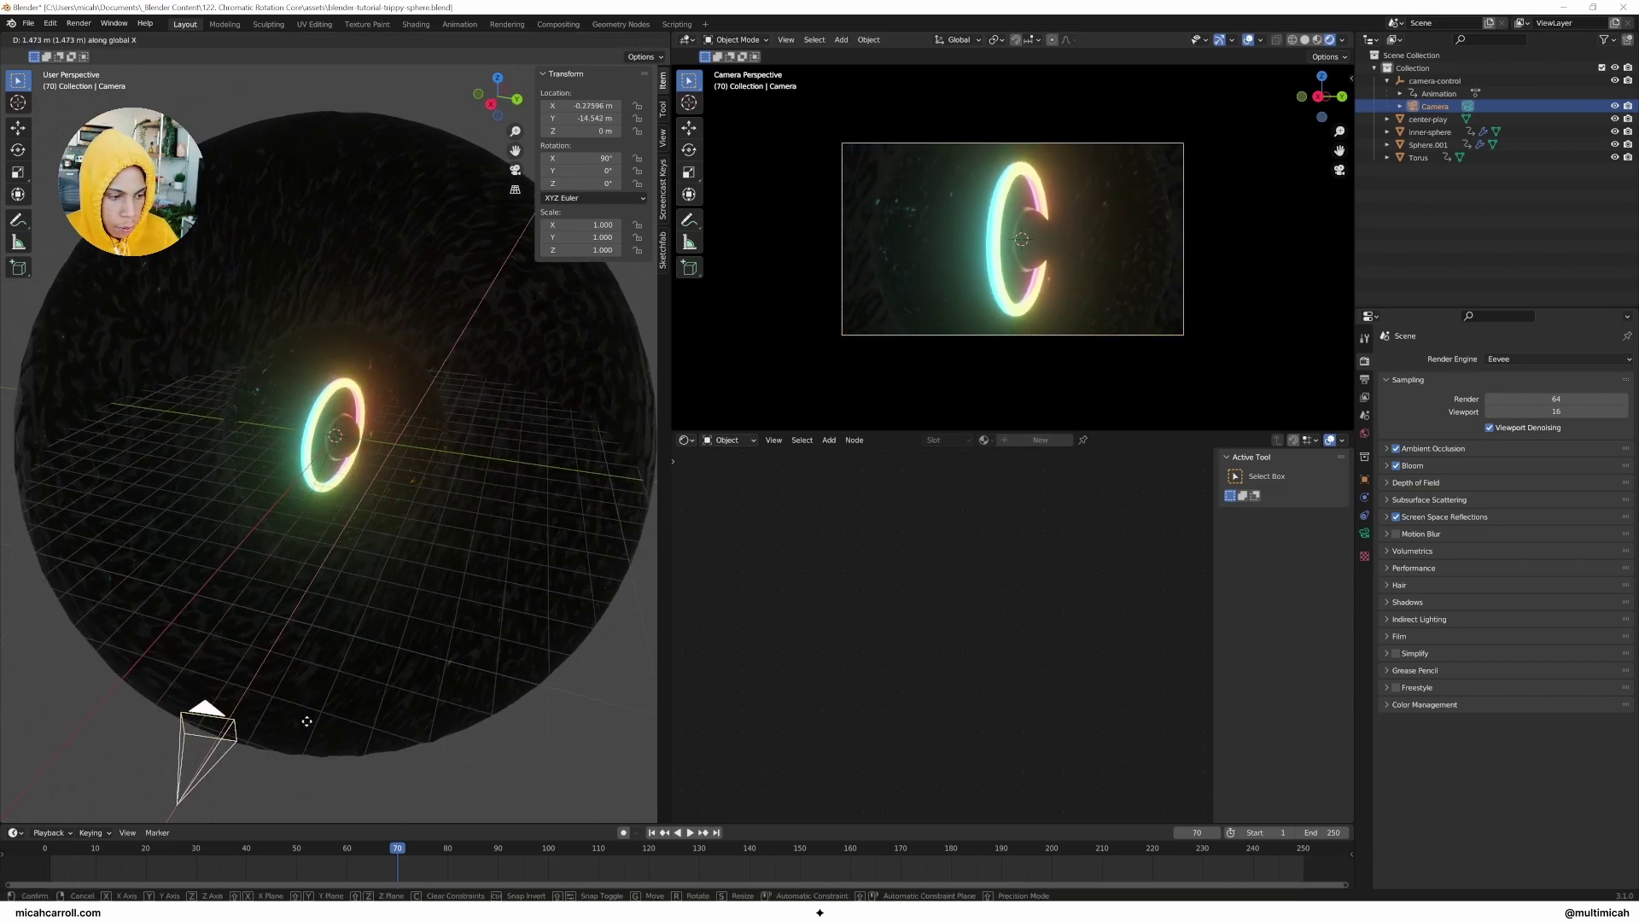
{"action": "left_click", "coordinate": [278, 772]}
Step: Preview playback, try moving the camera along Y, then undo the camera moves
{"action": "key", "text": "space"}
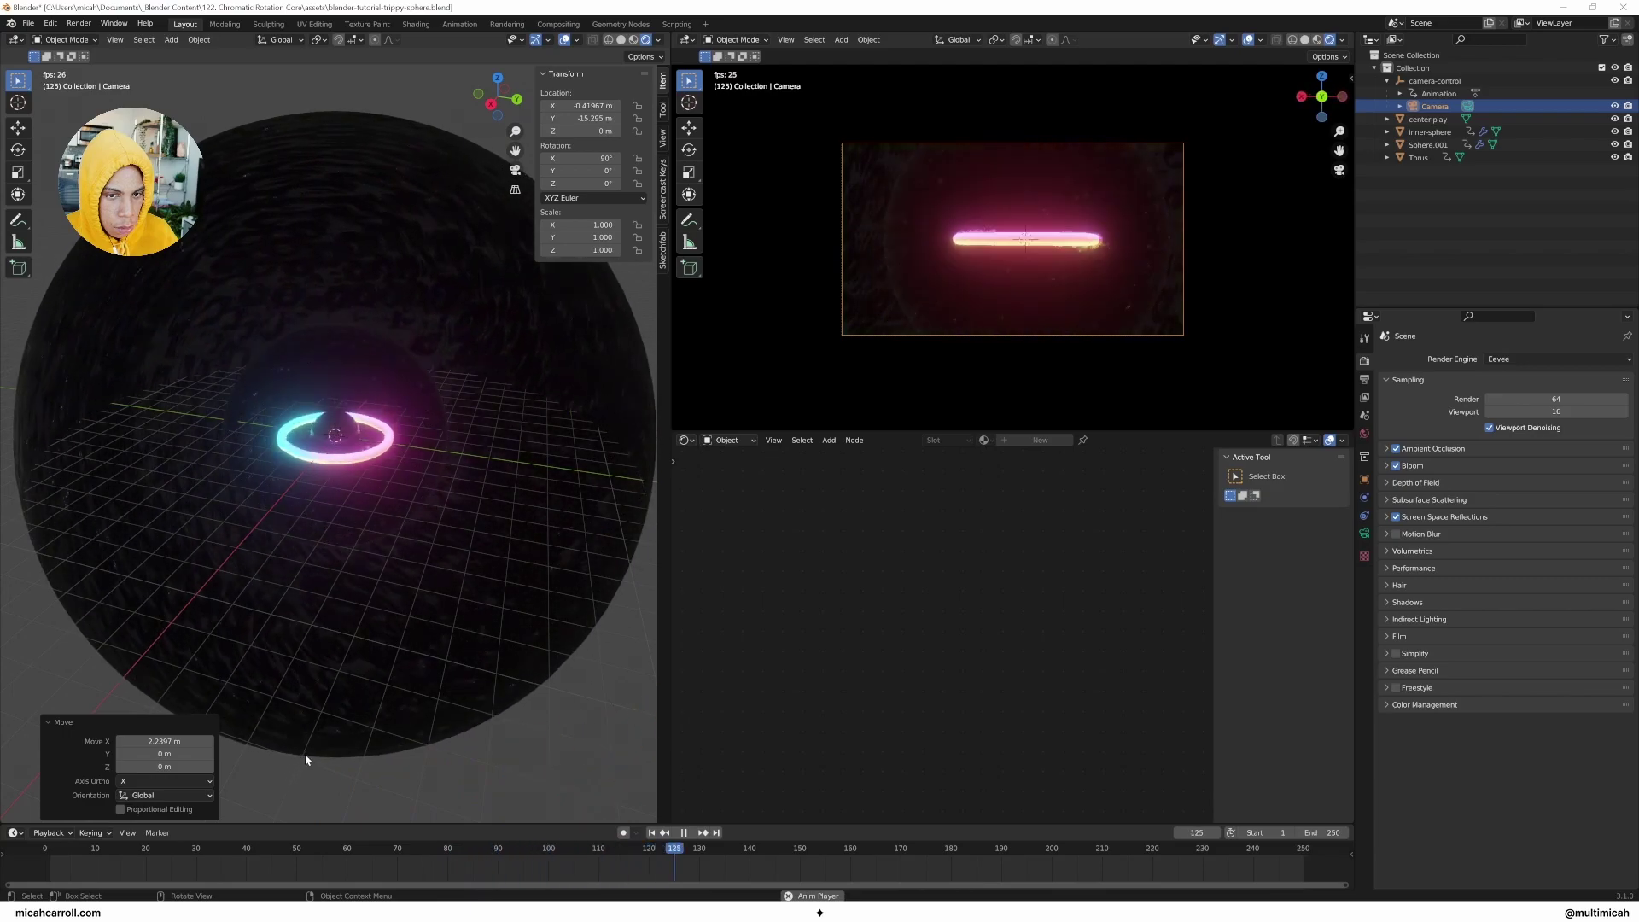
{"action": "key", "text": "space"}
{"action": "key", "text": "Down"}
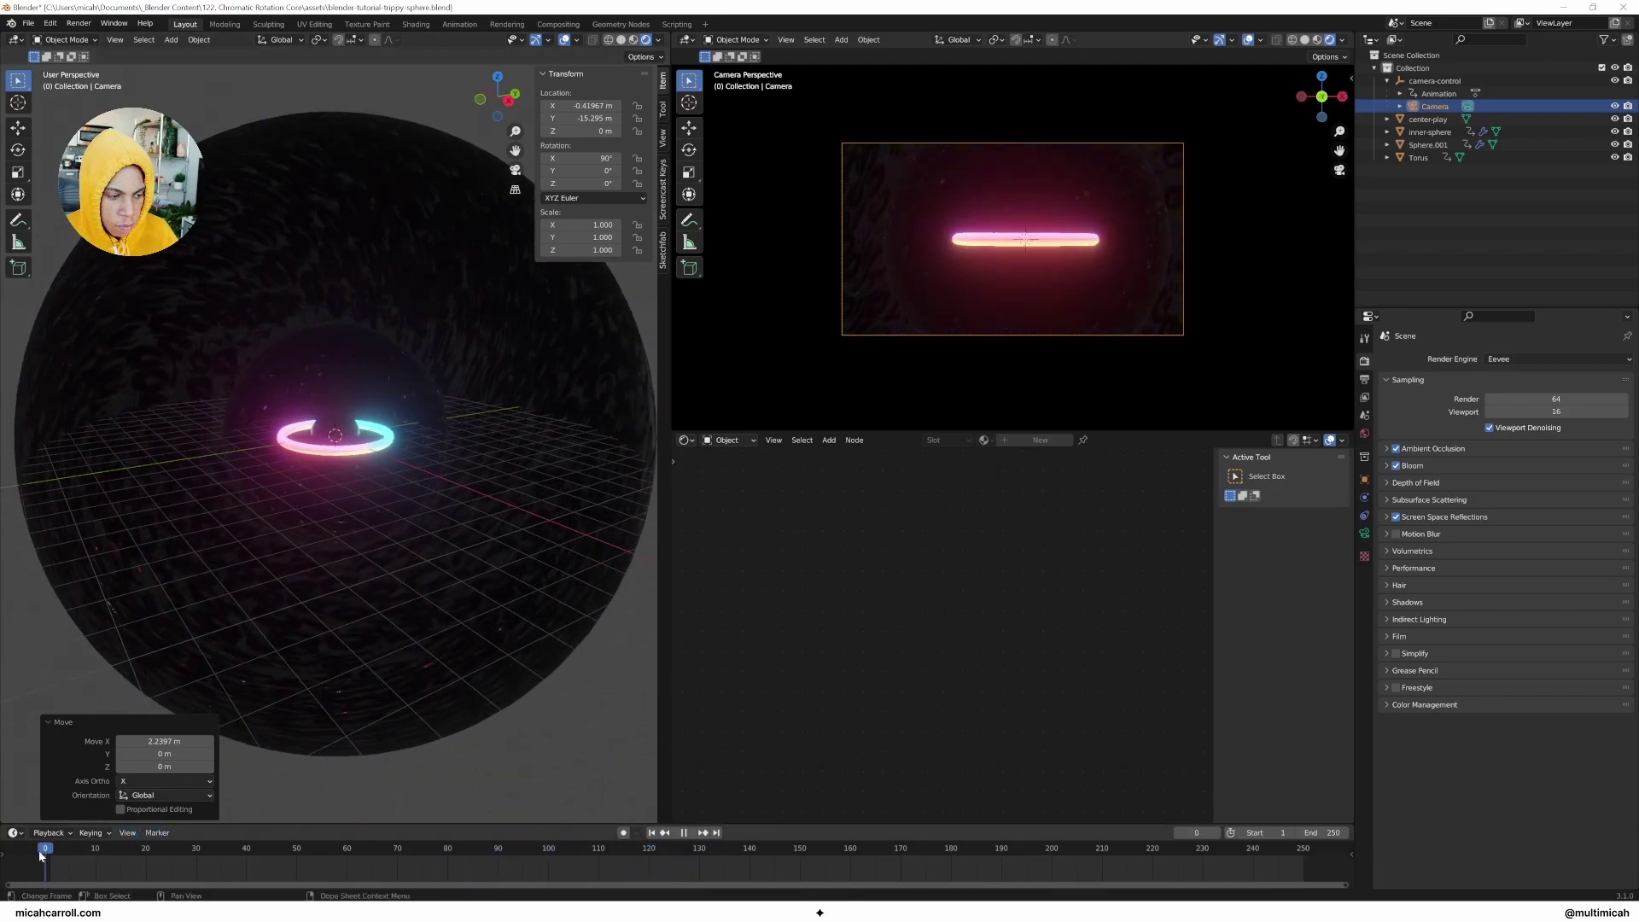
{"action": "scroll", "coordinate": [325, 635], "scroll_direction": "down", "scroll_amount": 5}
{"action": "middle_click_drag", "start_coordinate": [325, 641], "coordinate": [395, 628]}
{"action": "scroll", "coordinate": [422, 624], "scroll_direction": "up", "scroll_amount": 3}
{"action": "key", "text": "g"}
{"action": "key", "text": "y"}
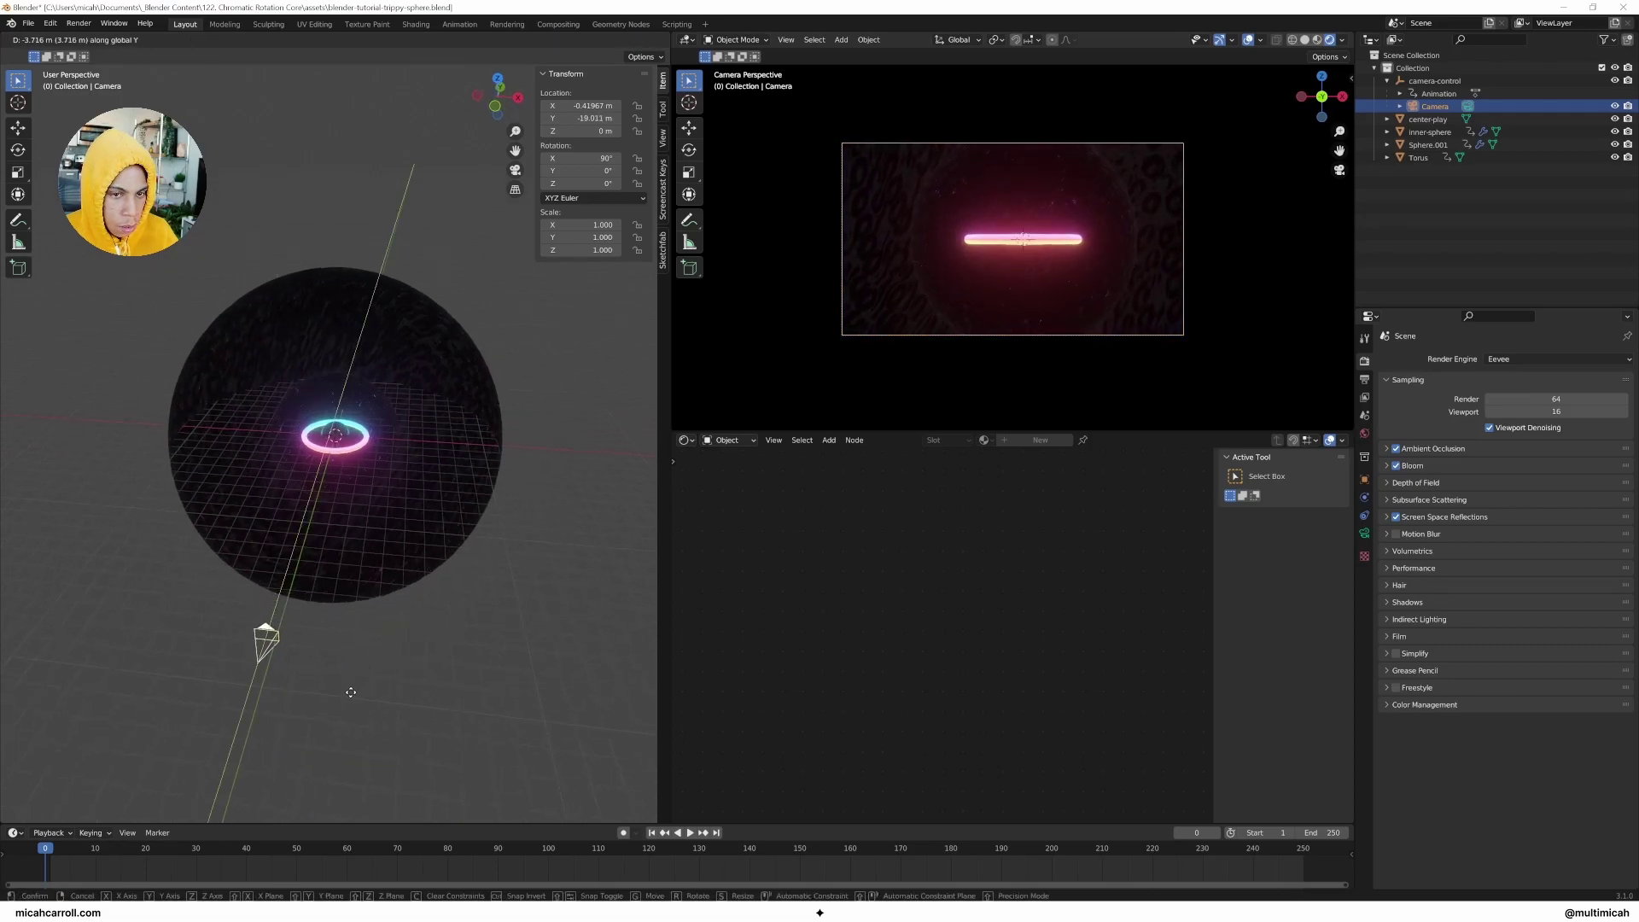
{"action": "left_click", "coordinate": [370, 663]}
{"action": "key", "text": "Up"}
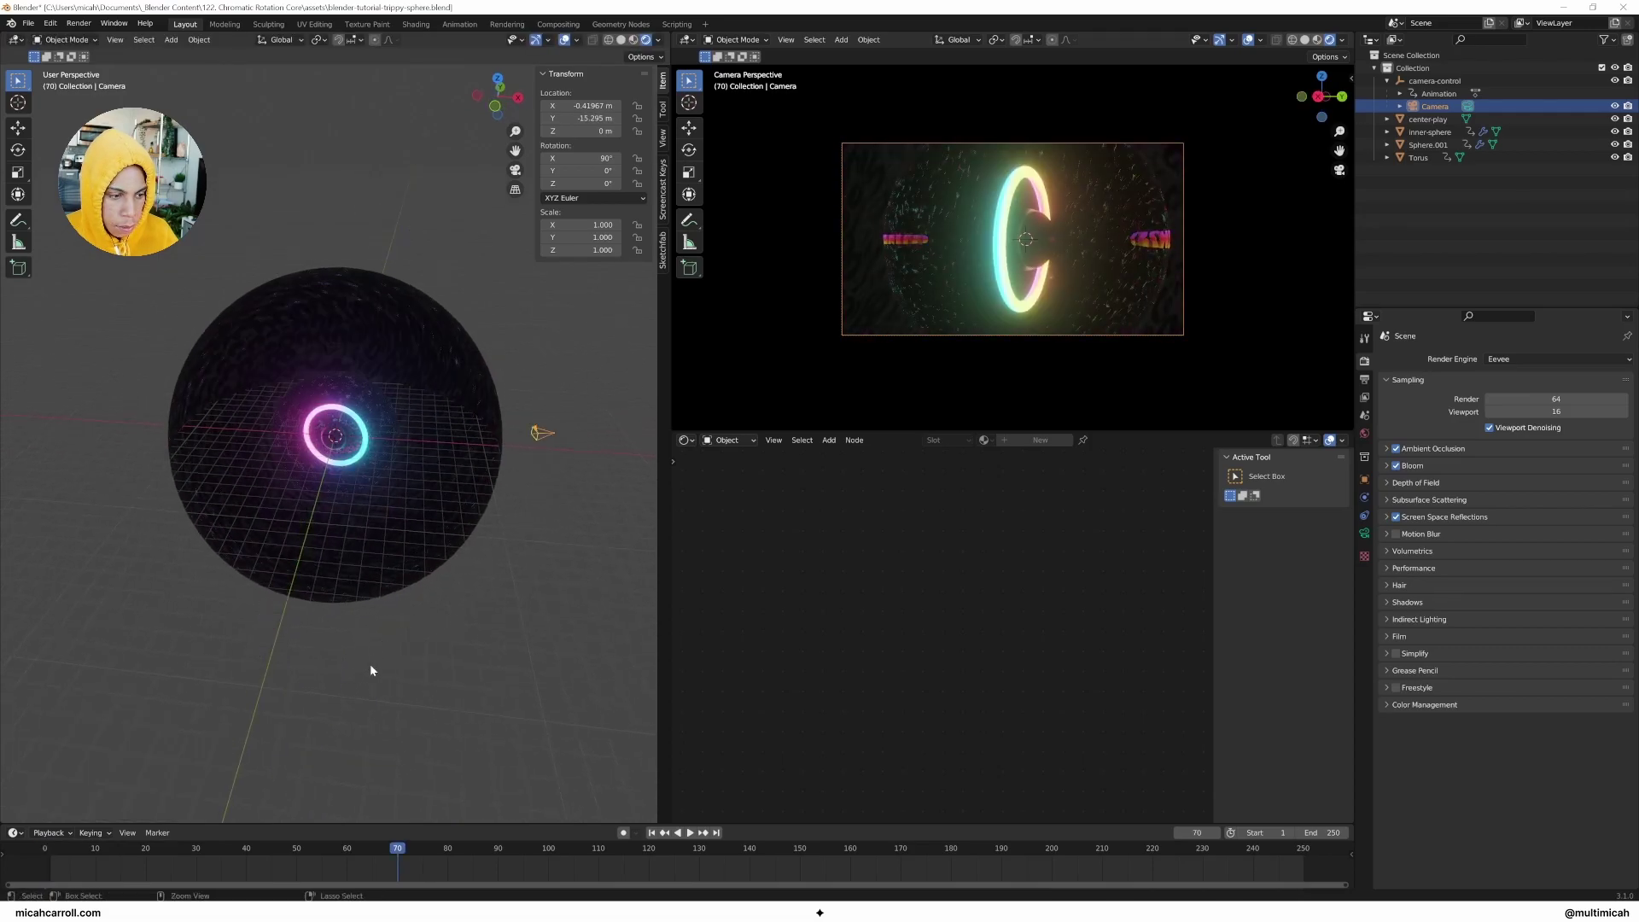
{"action": "key", "text": "ctrl+z"}
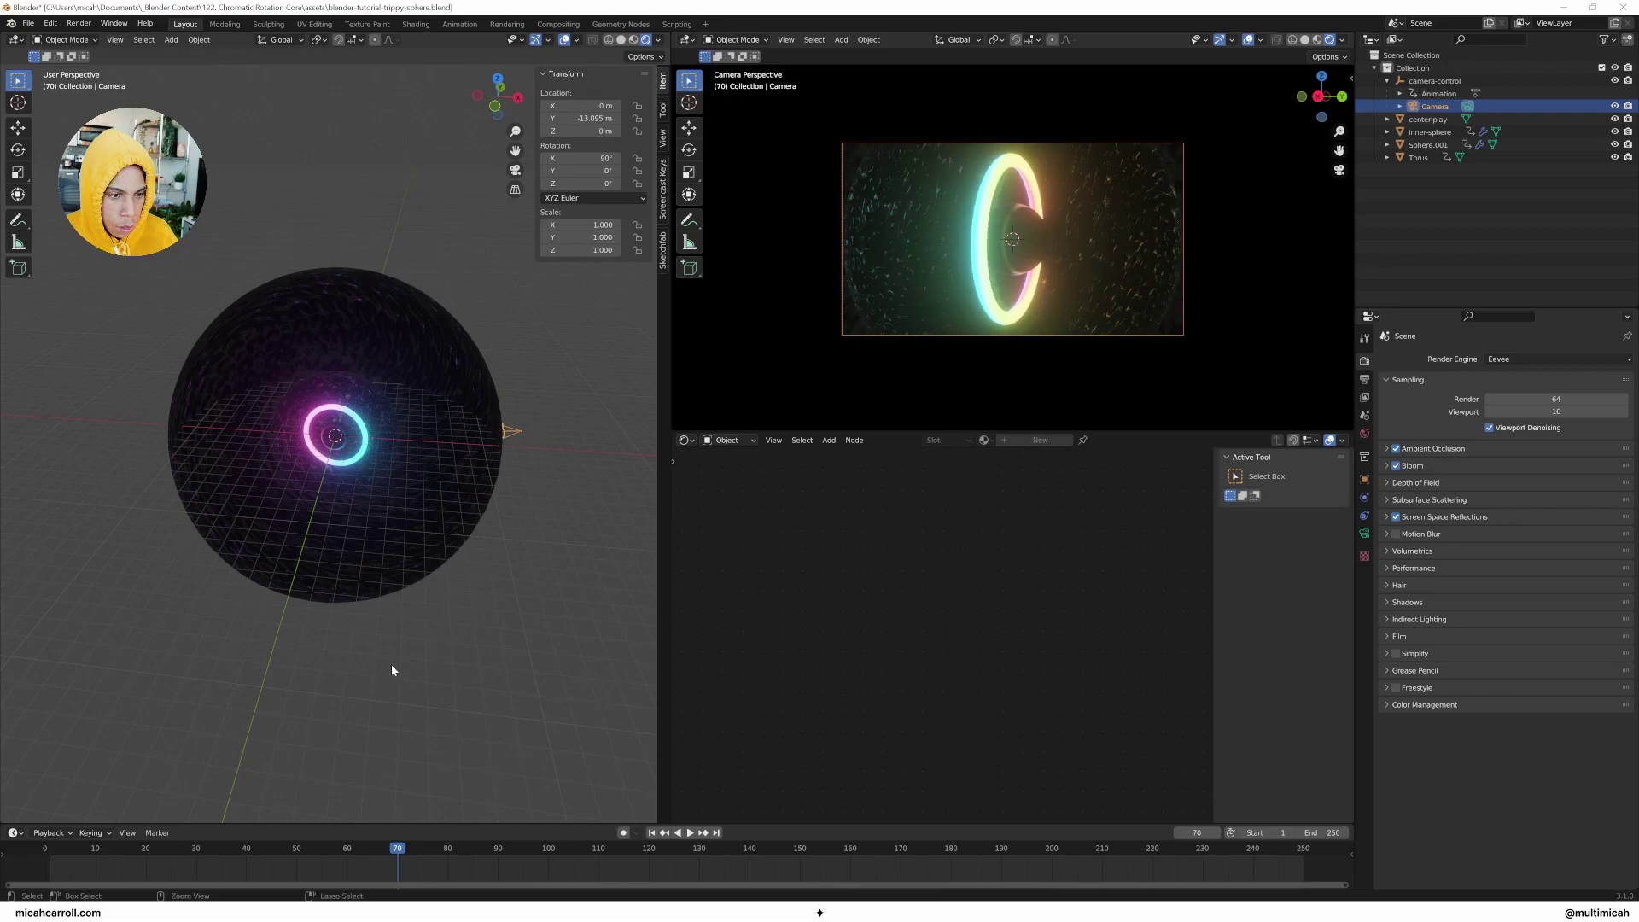
Step: From frame 0, pull the camera back along Y to -21.46 m and play the animation
{"action": "left_click_drag", "start_coordinate": [87, 857], "coordinate": [45, 851]}
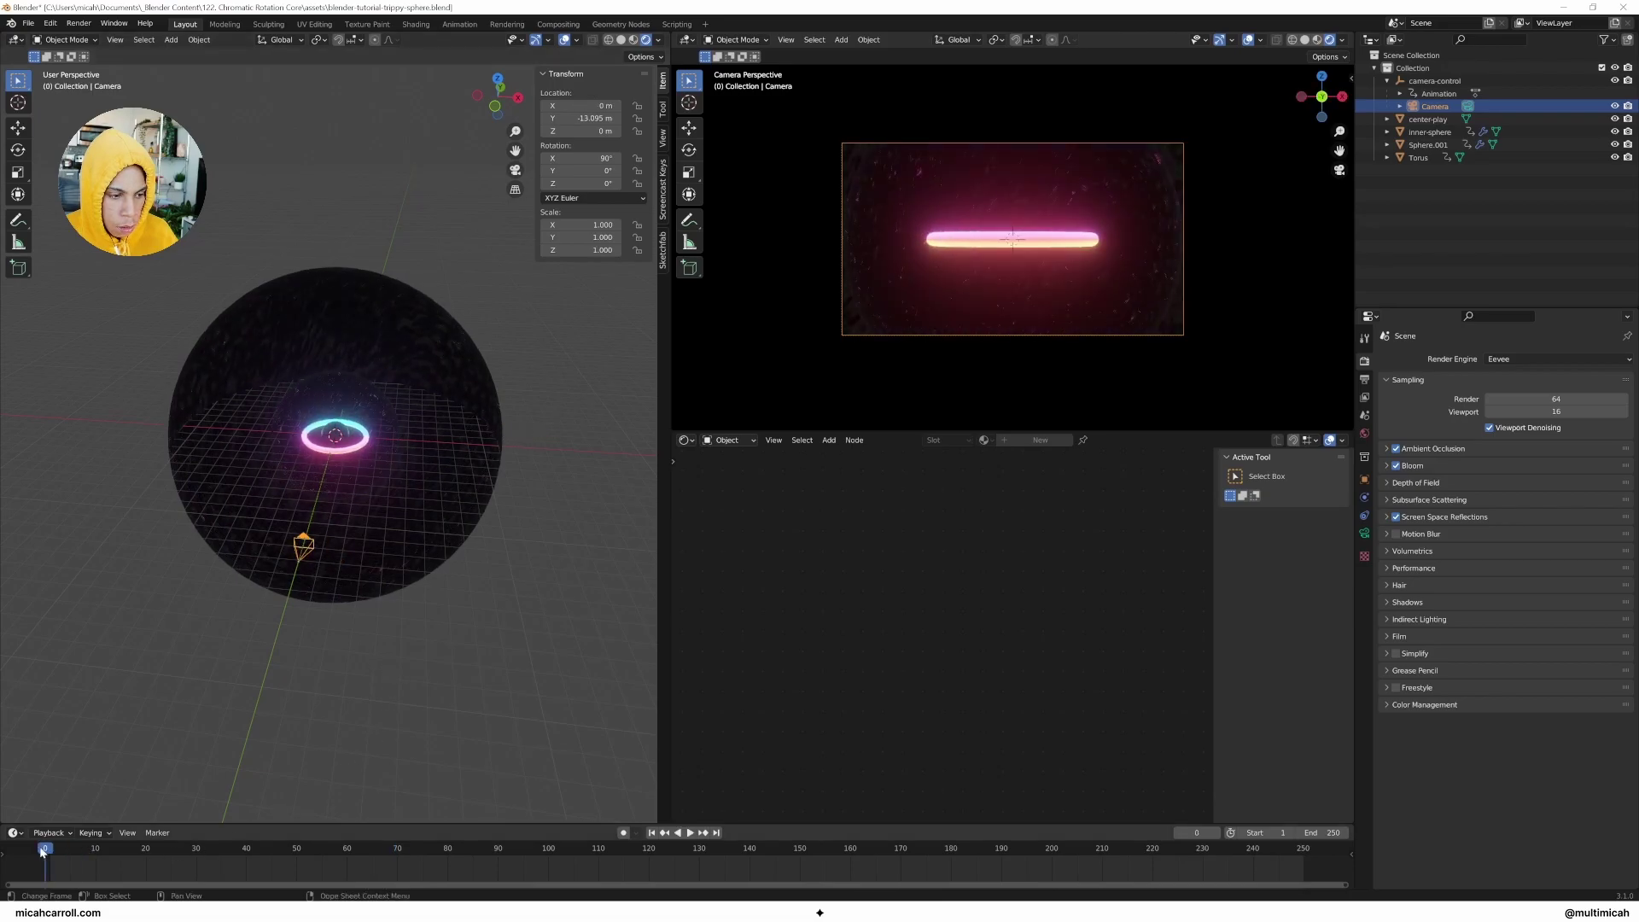
{"action": "scroll", "coordinate": [374, 587], "scroll_direction": "up", "scroll_amount": 2}
{"action": "key", "text": "g"}
{"action": "key", "text": "y"}
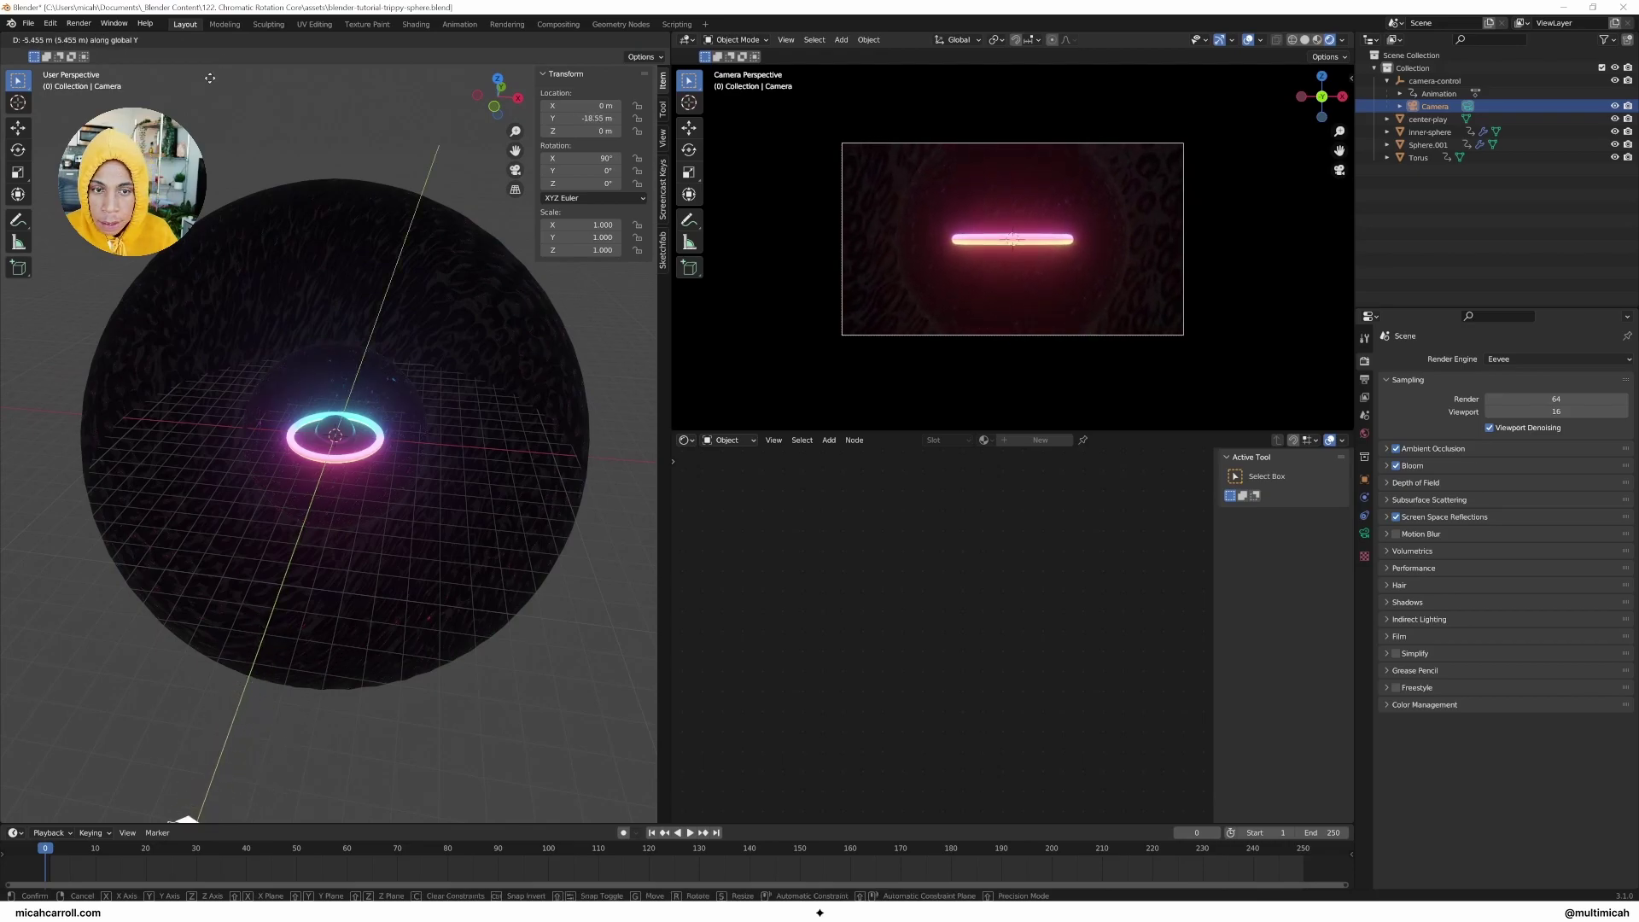
{"action": "left_click", "coordinate": [101, 329]}
{"action": "key", "text": "space"}
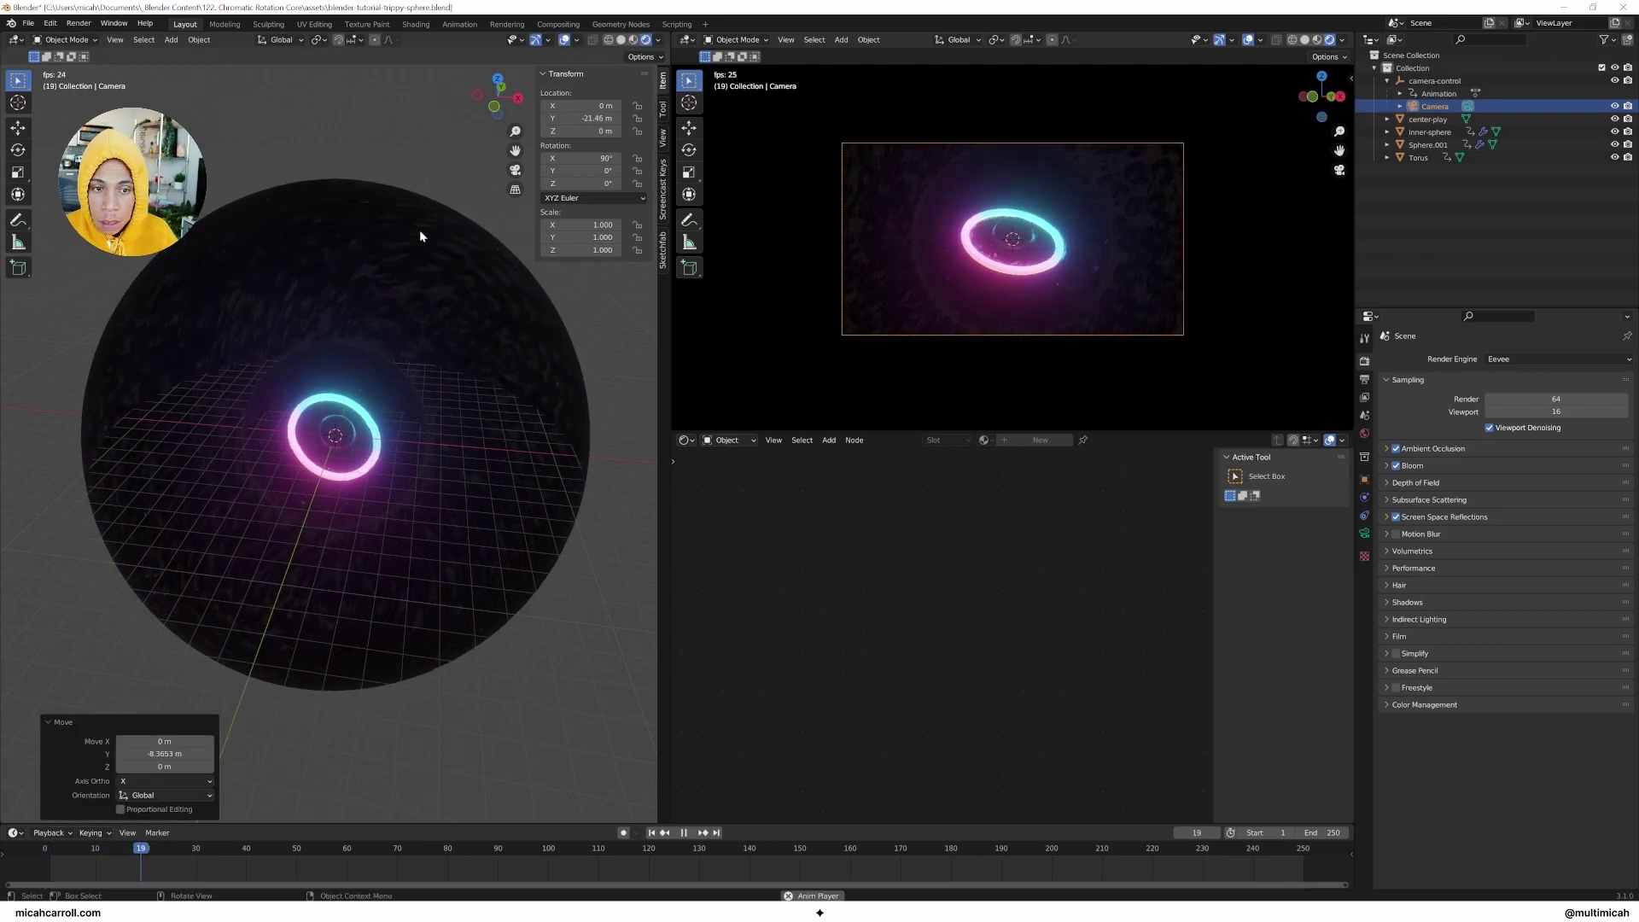
{"action": "key", "text": "space"}
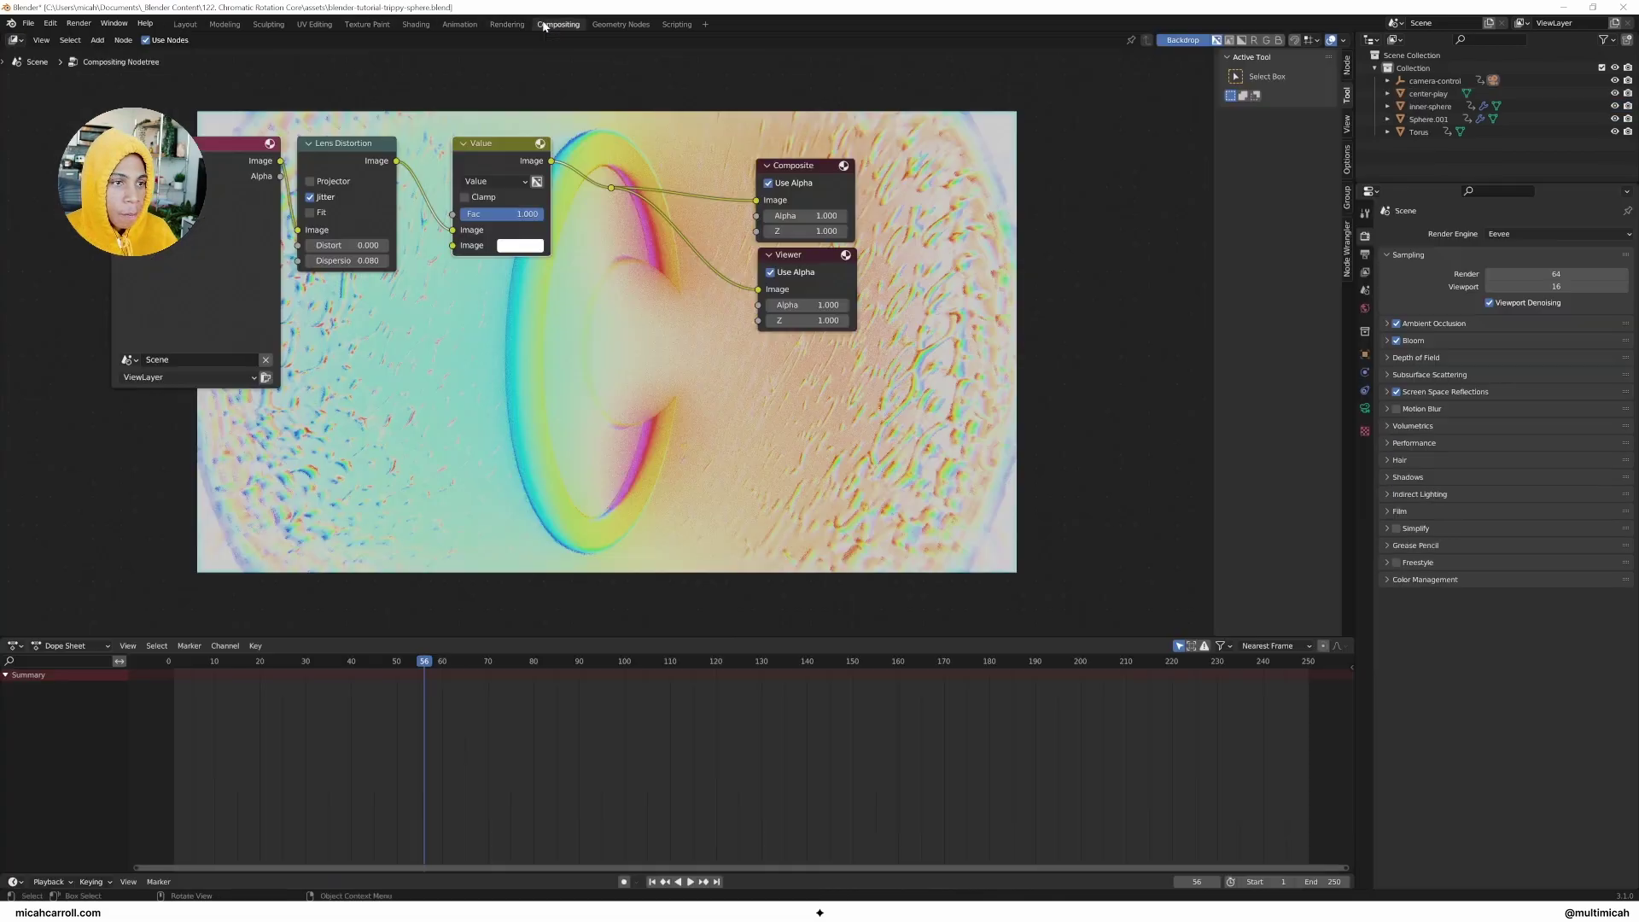
Step: In the Compositing workspace, test-render frame 56 and close the result
{"action": "left_click", "coordinate": [559, 24]}
{"action": "left_click", "coordinate": [79, 23]}
{"action": "left_click", "coordinate": [101, 37]}
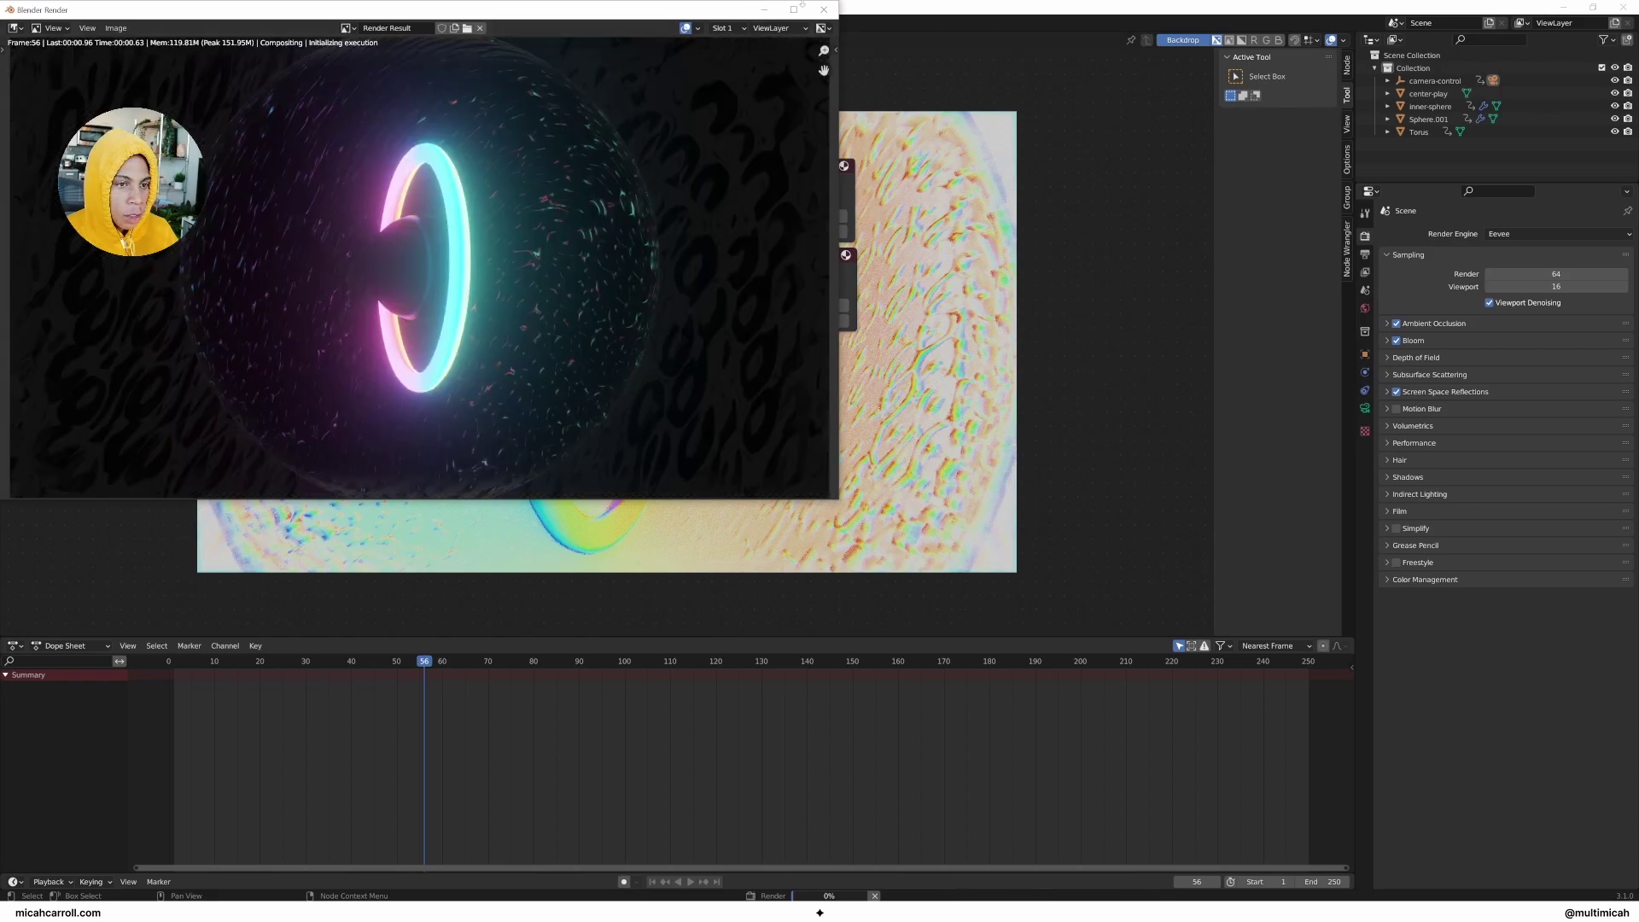
{"action": "left_click", "coordinate": [824, 11]}
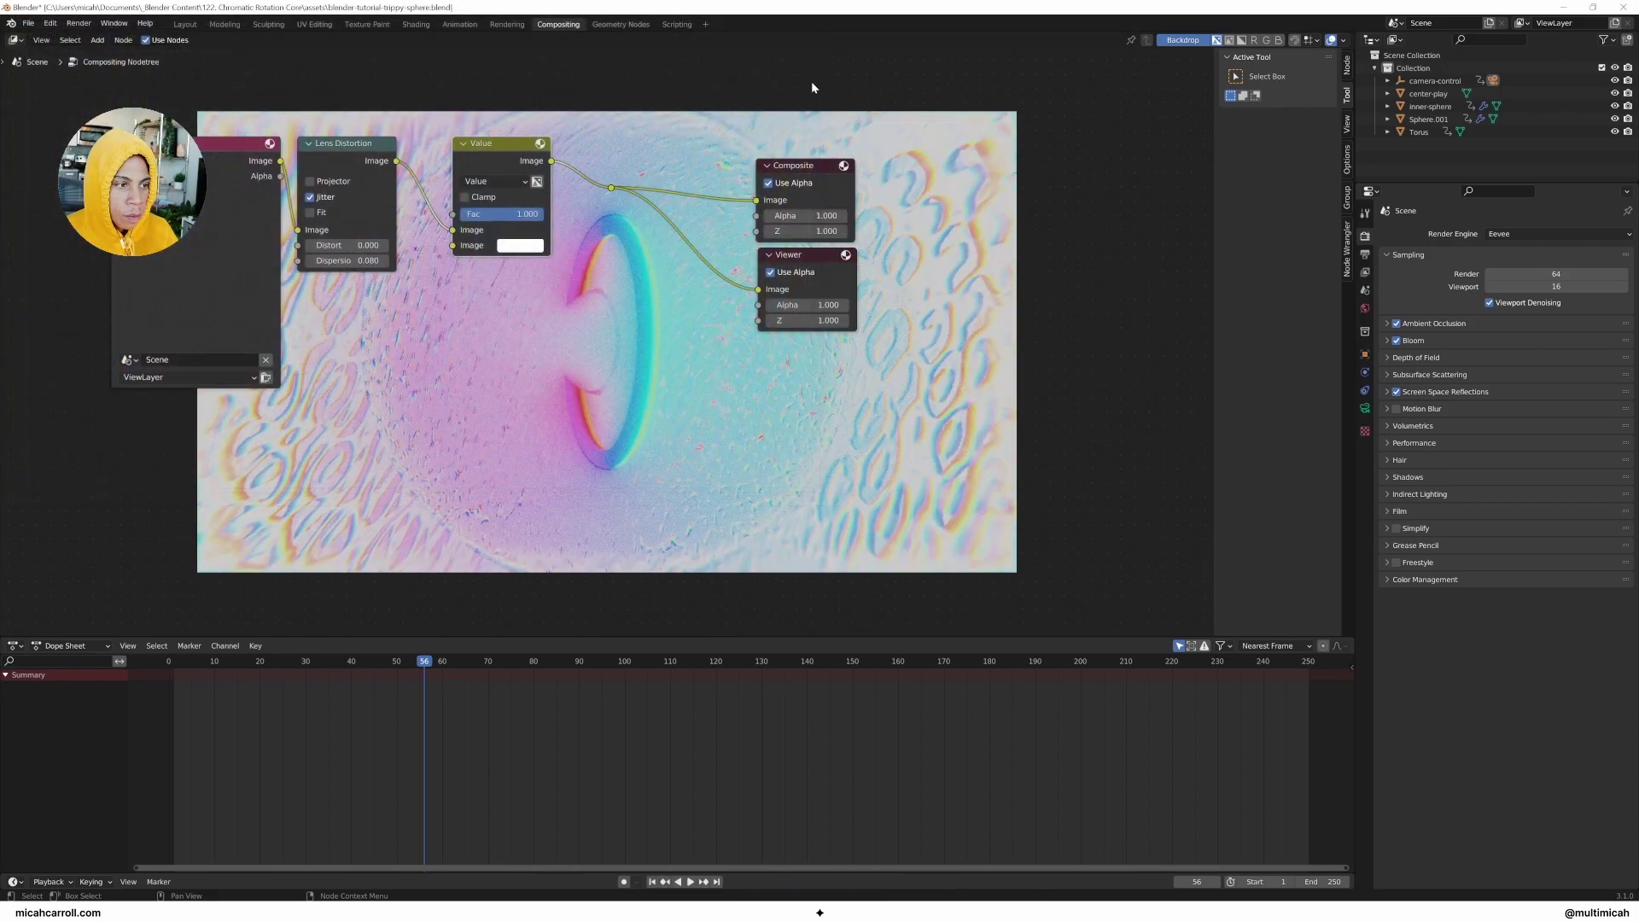
Step: Move to frame 6 and test-render it
{"action": "left_click_drag", "start_coordinate": [443, 662], "coordinate": [196, 662]}
{"action": "left_click", "coordinate": [79, 23]}
{"action": "left_click", "coordinate": [98, 38]}
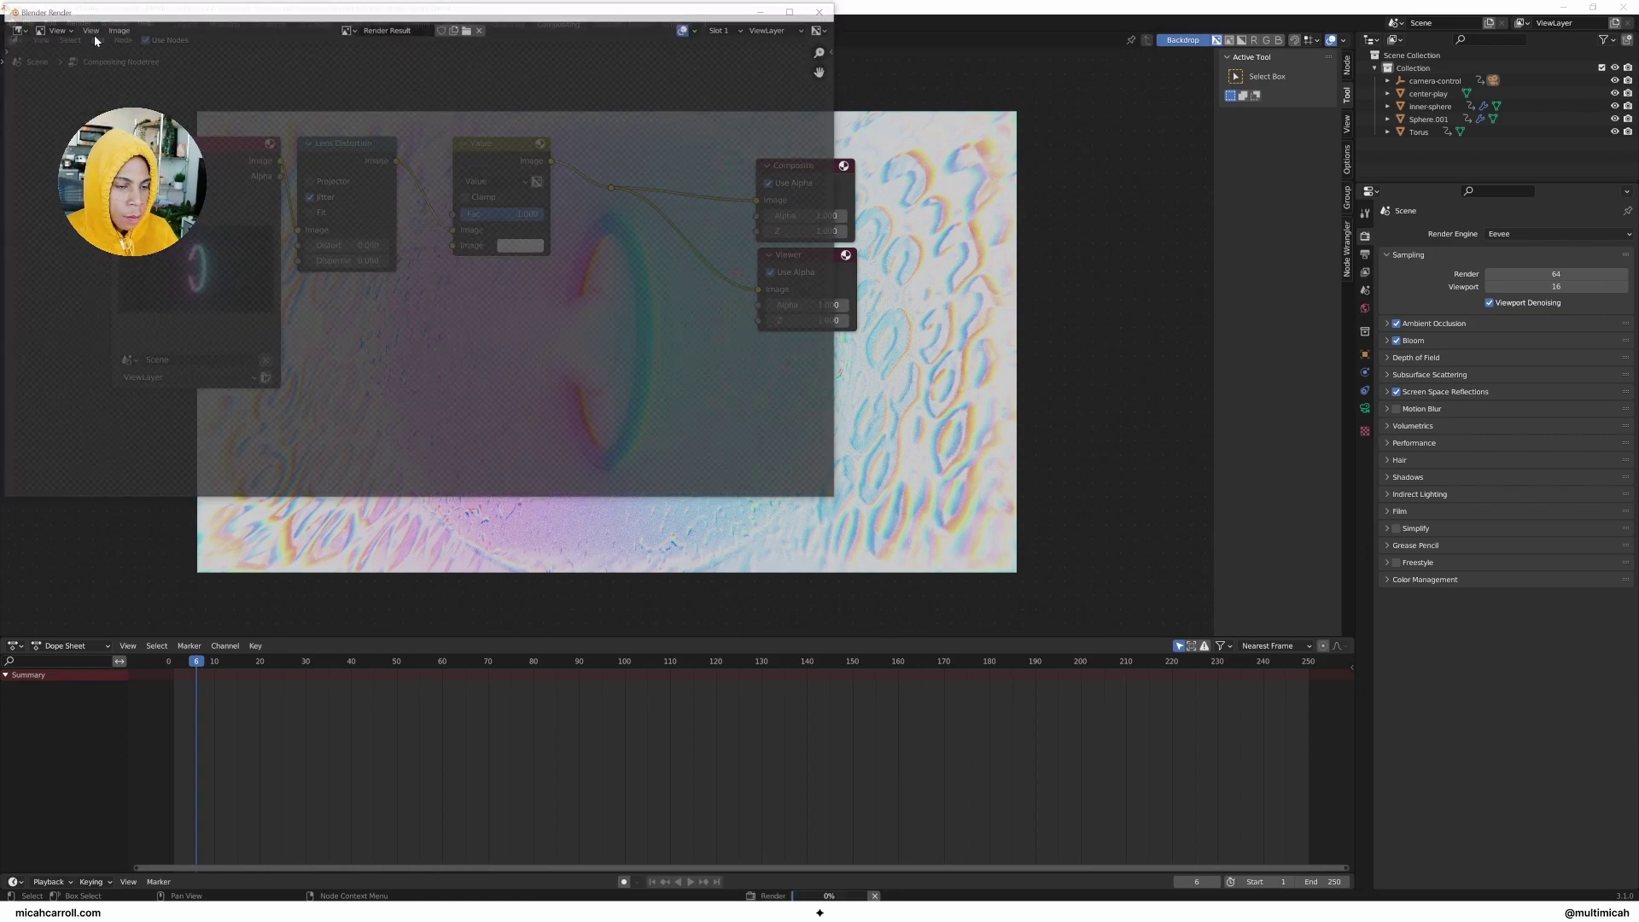
{"action": "left_click", "coordinate": [824, 11]}
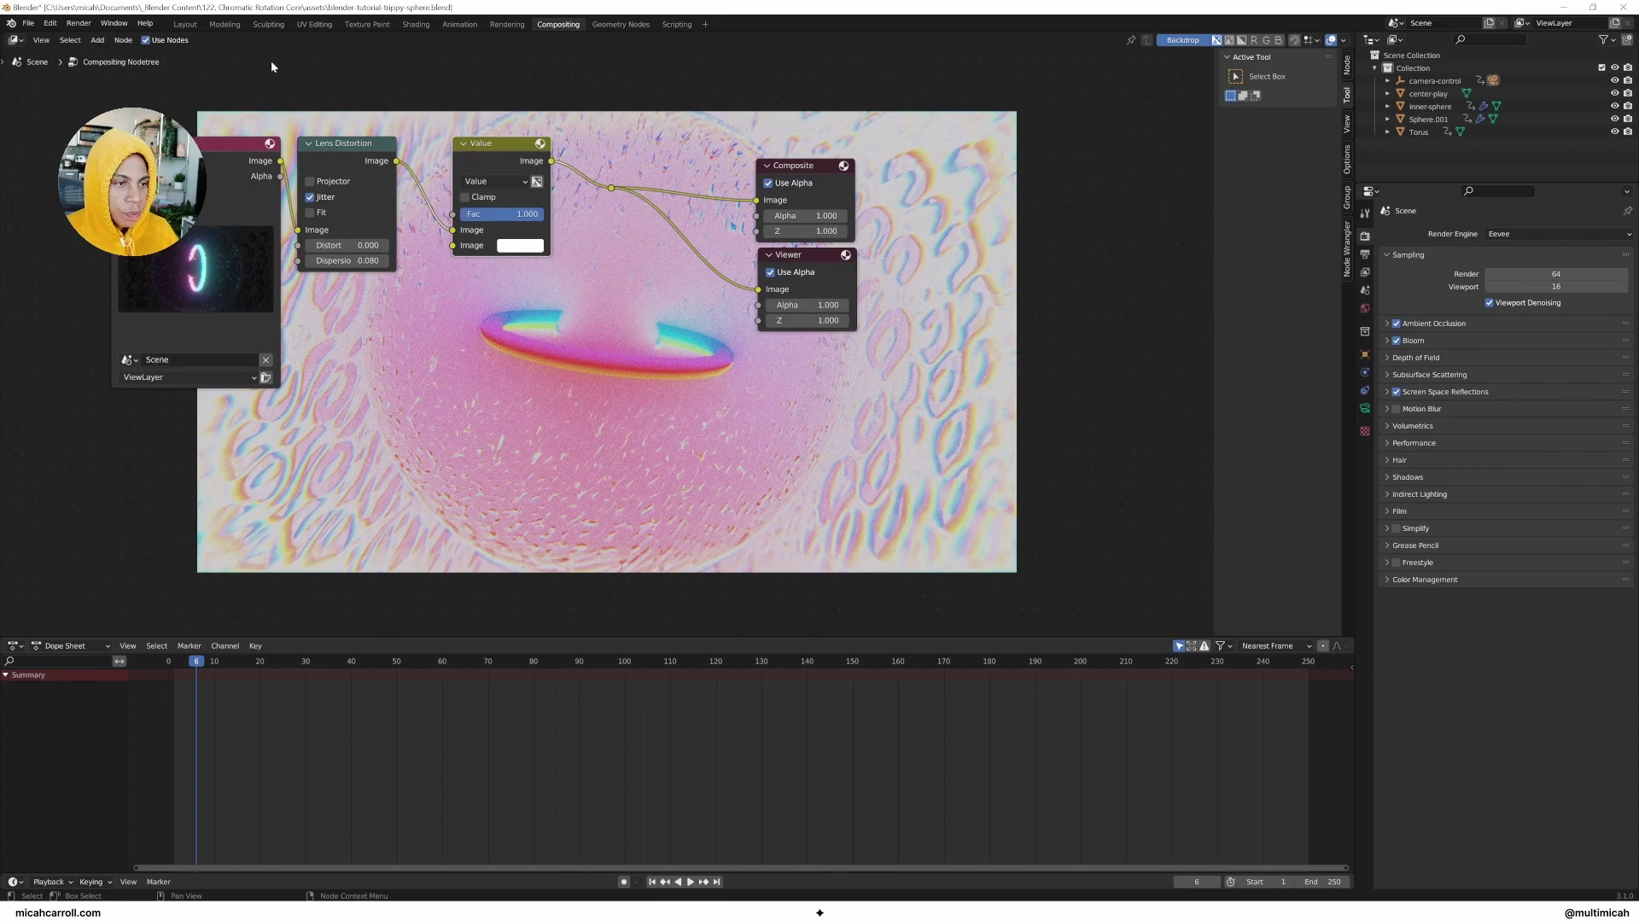
Step: Add a Mapping node to the outer sphere's Magic Texture, fed by Object coordinates, scale 8.2
{"action": "left_click", "coordinate": [189, 25]}
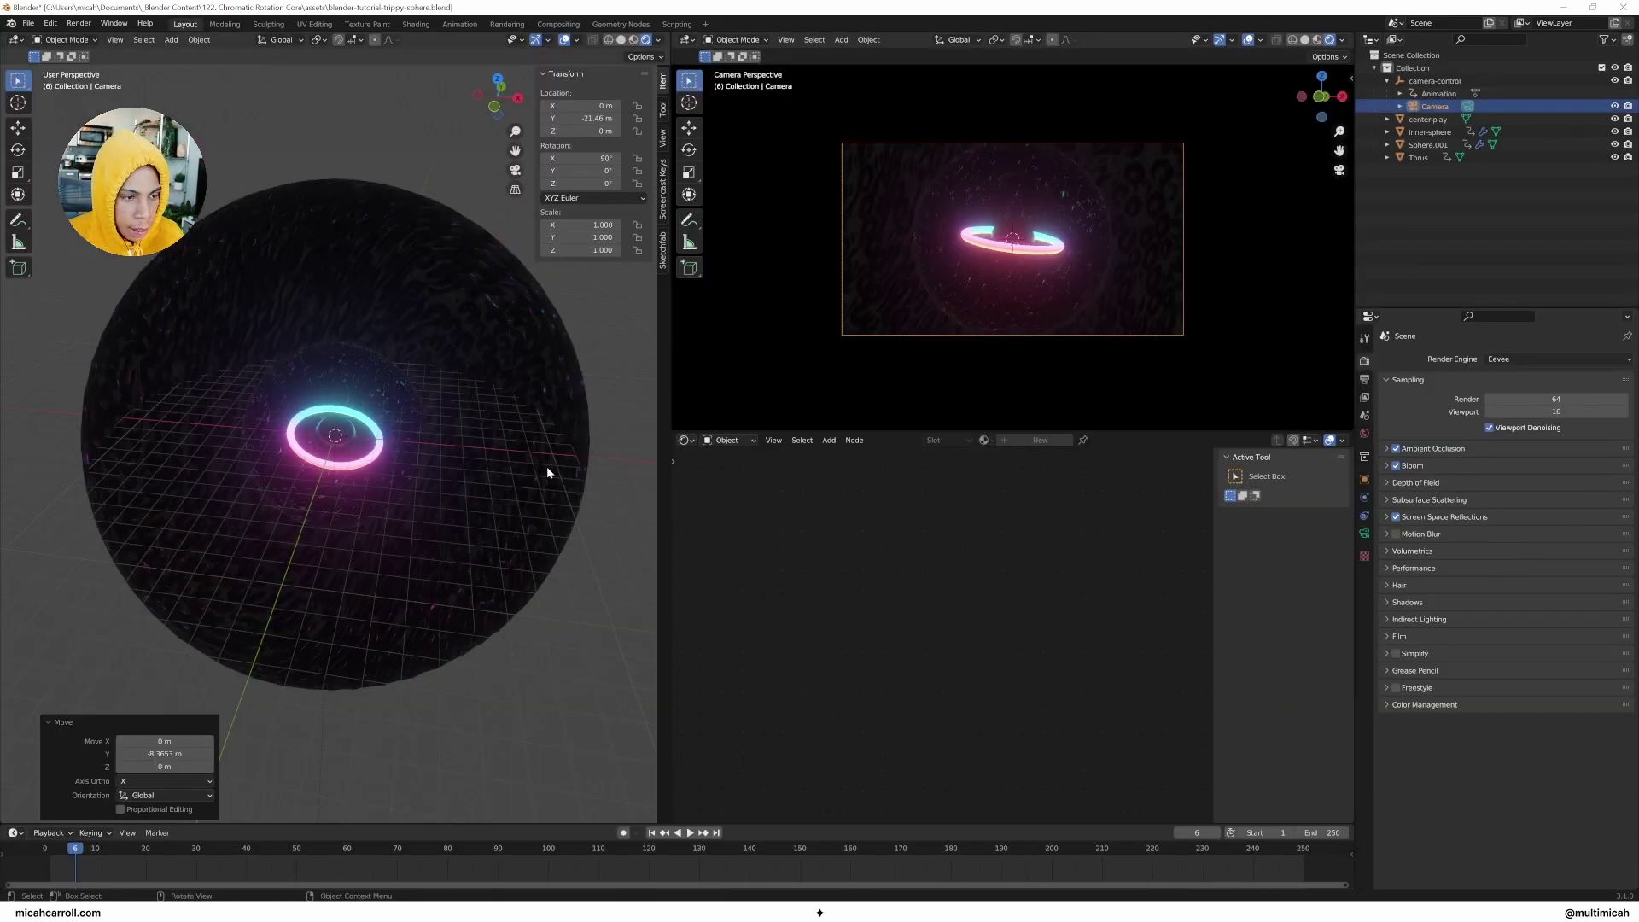
{"action": "scroll", "coordinate": [561, 465], "scroll_direction": "up", "scroll_amount": 5}
{"action": "middle_click_drag", "start_coordinate": [572, 469], "coordinate": [607, 514]}
{"action": "scroll", "coordinate": [607, 514], "scroll_direction": "down", "scroll_amount": 4}
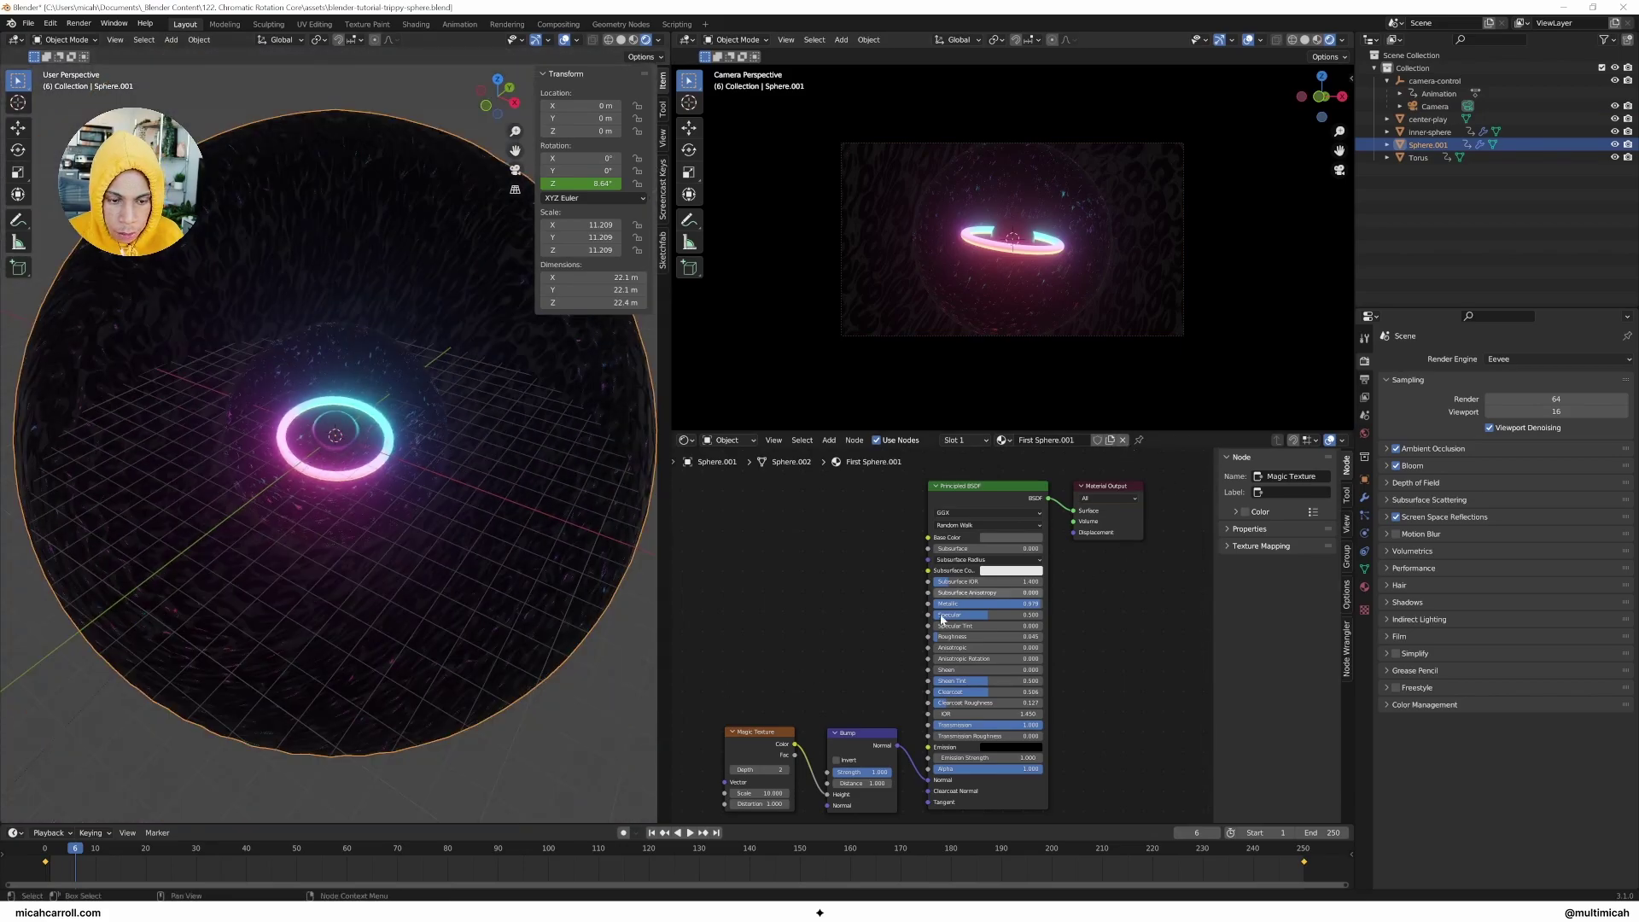
{"action": "middle_click_drag", "start_coordinate": [775, 727], "coordinate": [818, 619]}
{"action": "key", "text": "ctrl+t"}
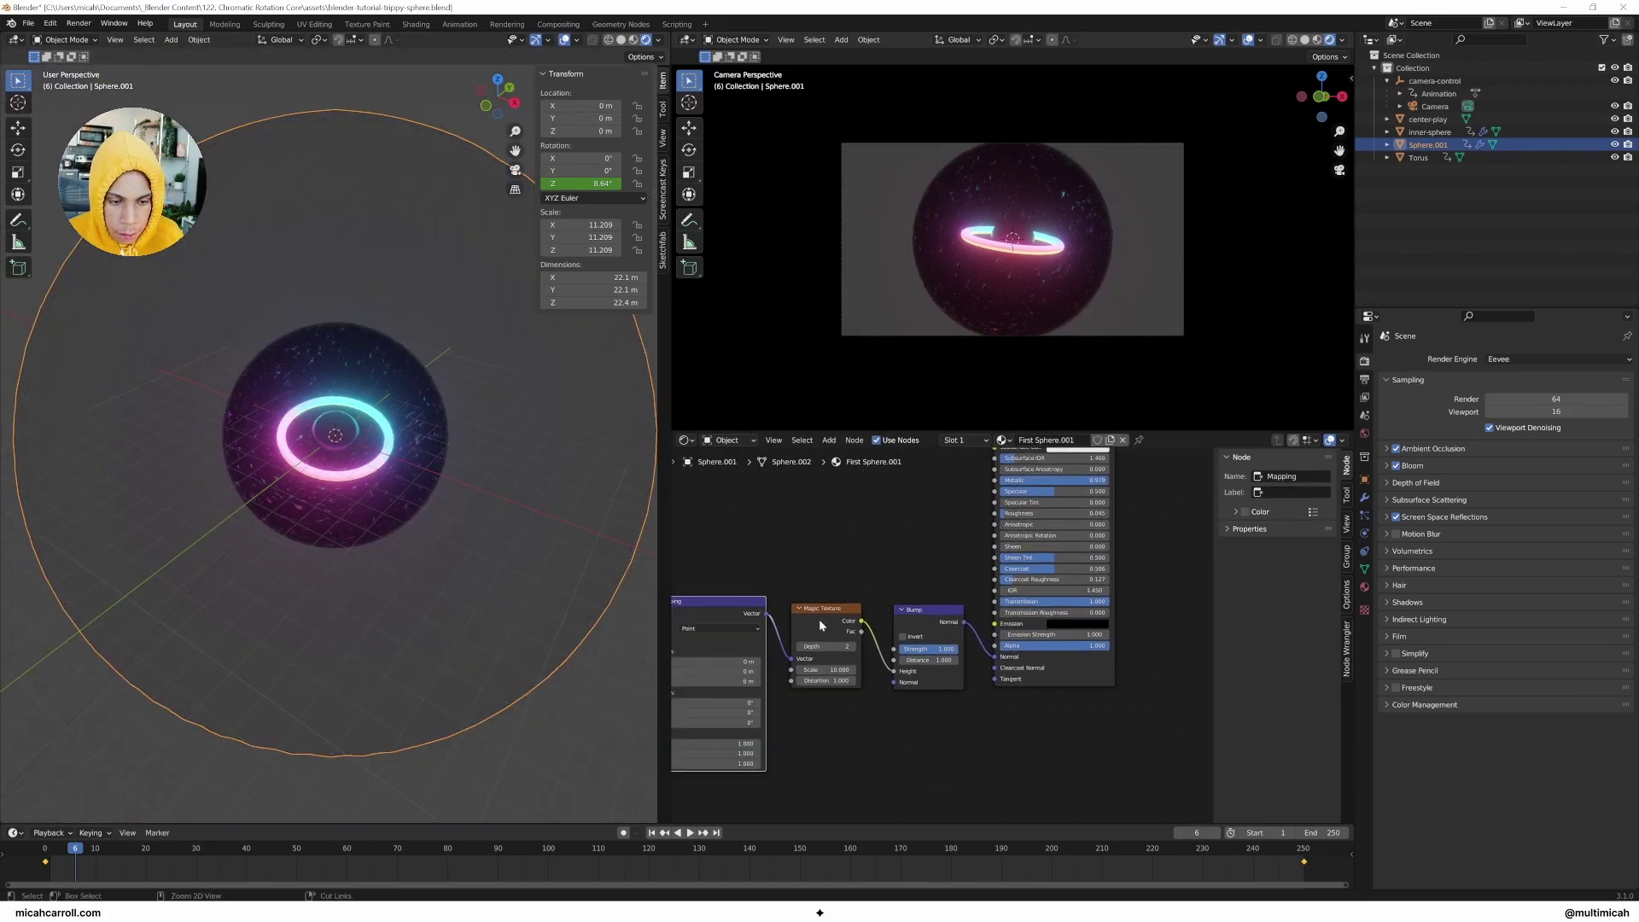
{"action": "middle_click_drag", "start_coordinate": [792, 565], "coordinate": [931, 474]}
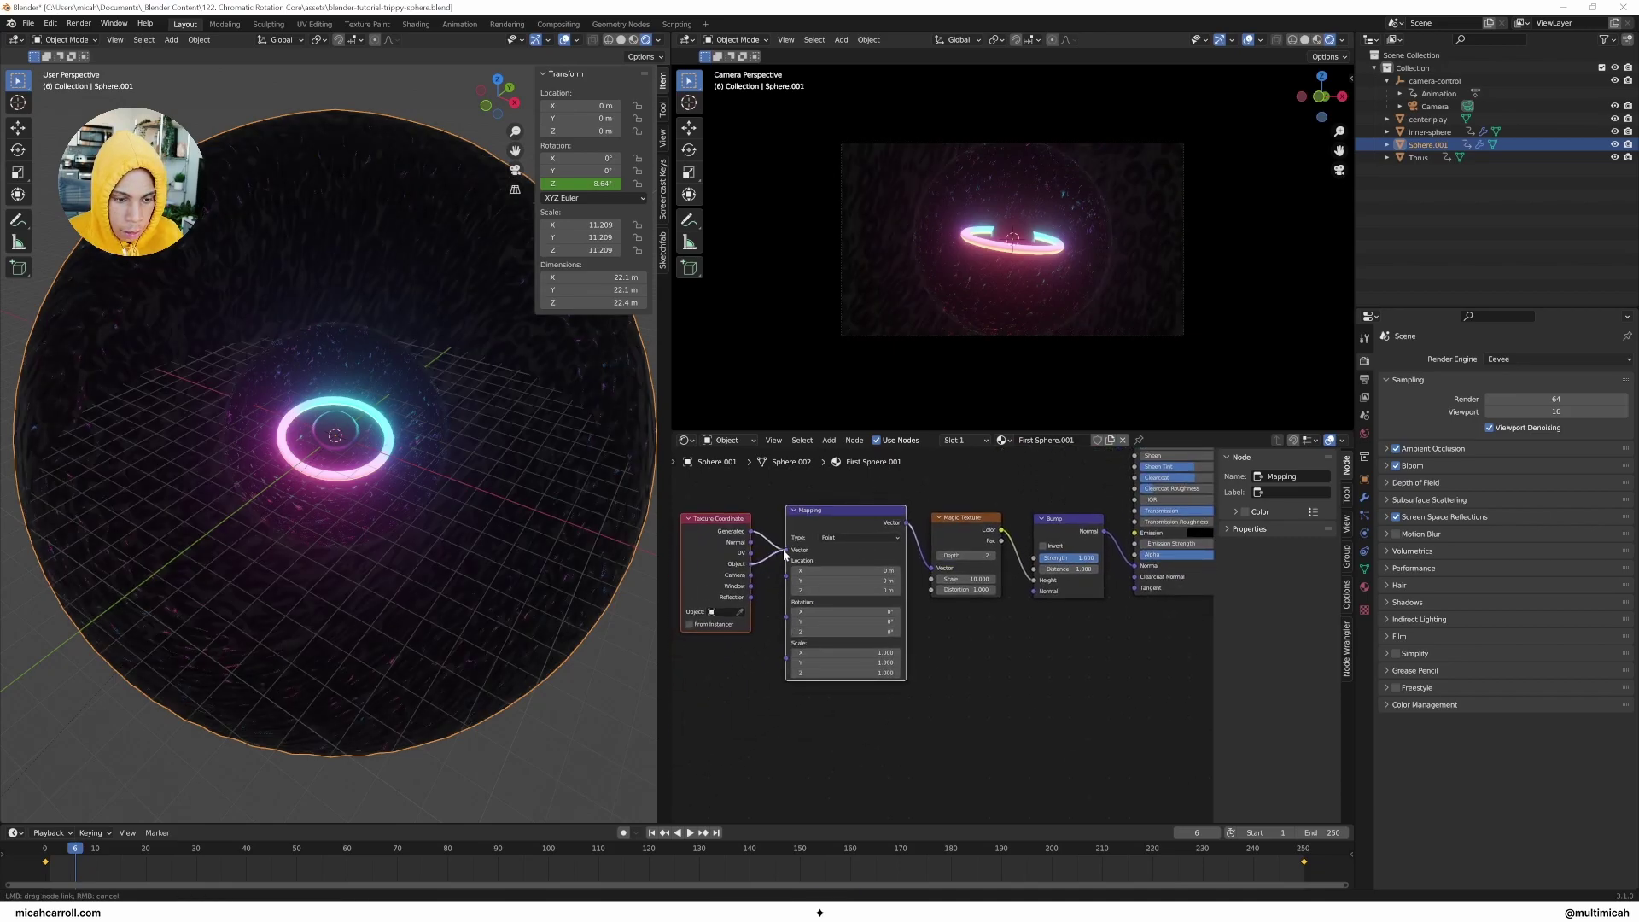
{"action": "left_click_drag", "start_coordinate": [784, 555], "coordinate": [786, 551]}
{"action": "scroll", "coordinate": [794, 614], "scroll_direction": "up", "scroll_amount": 2}
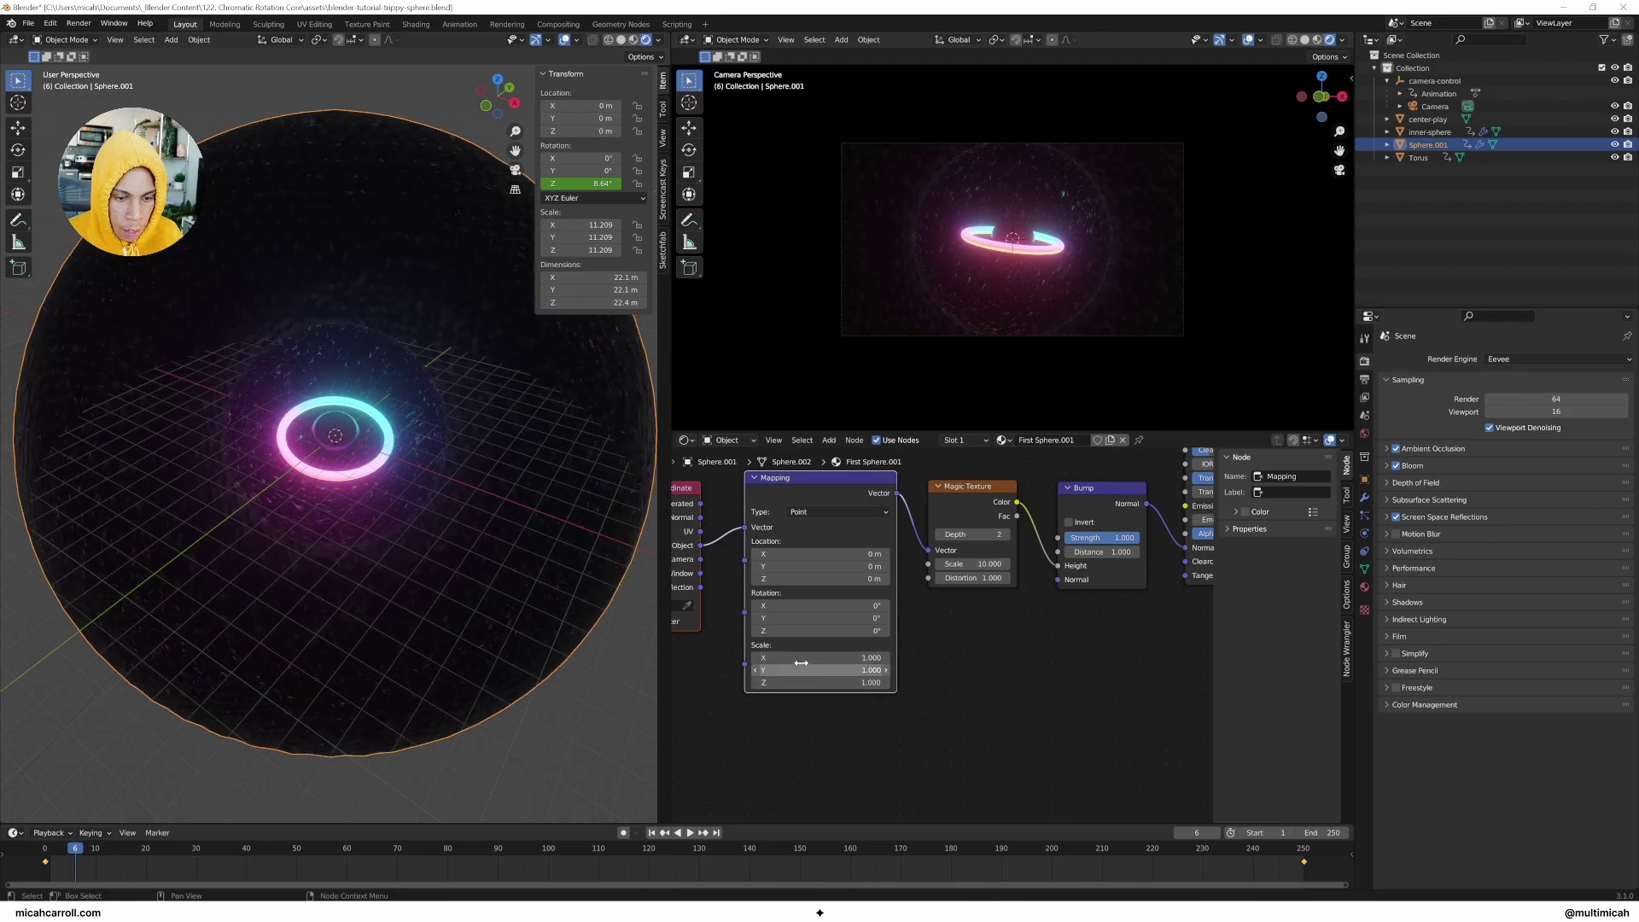
{"action": "mouse_move", "coordinate": [801, 661]}
{"action": "left_mouse_down"}
{"action": "mouse_move", "coordinate": [846, 683]}
{"action": "mouse_move", "coordinate": [804, 657]}
{"action": "left_mouse_up"}
Step: Add a Mapping node to inner-sphere's Magic Texture and set its scale to 1.14 during playback
{"action": "left_click", "coordinate": [364, 380]}
{"action": "key", "text": "ctrl+t"}
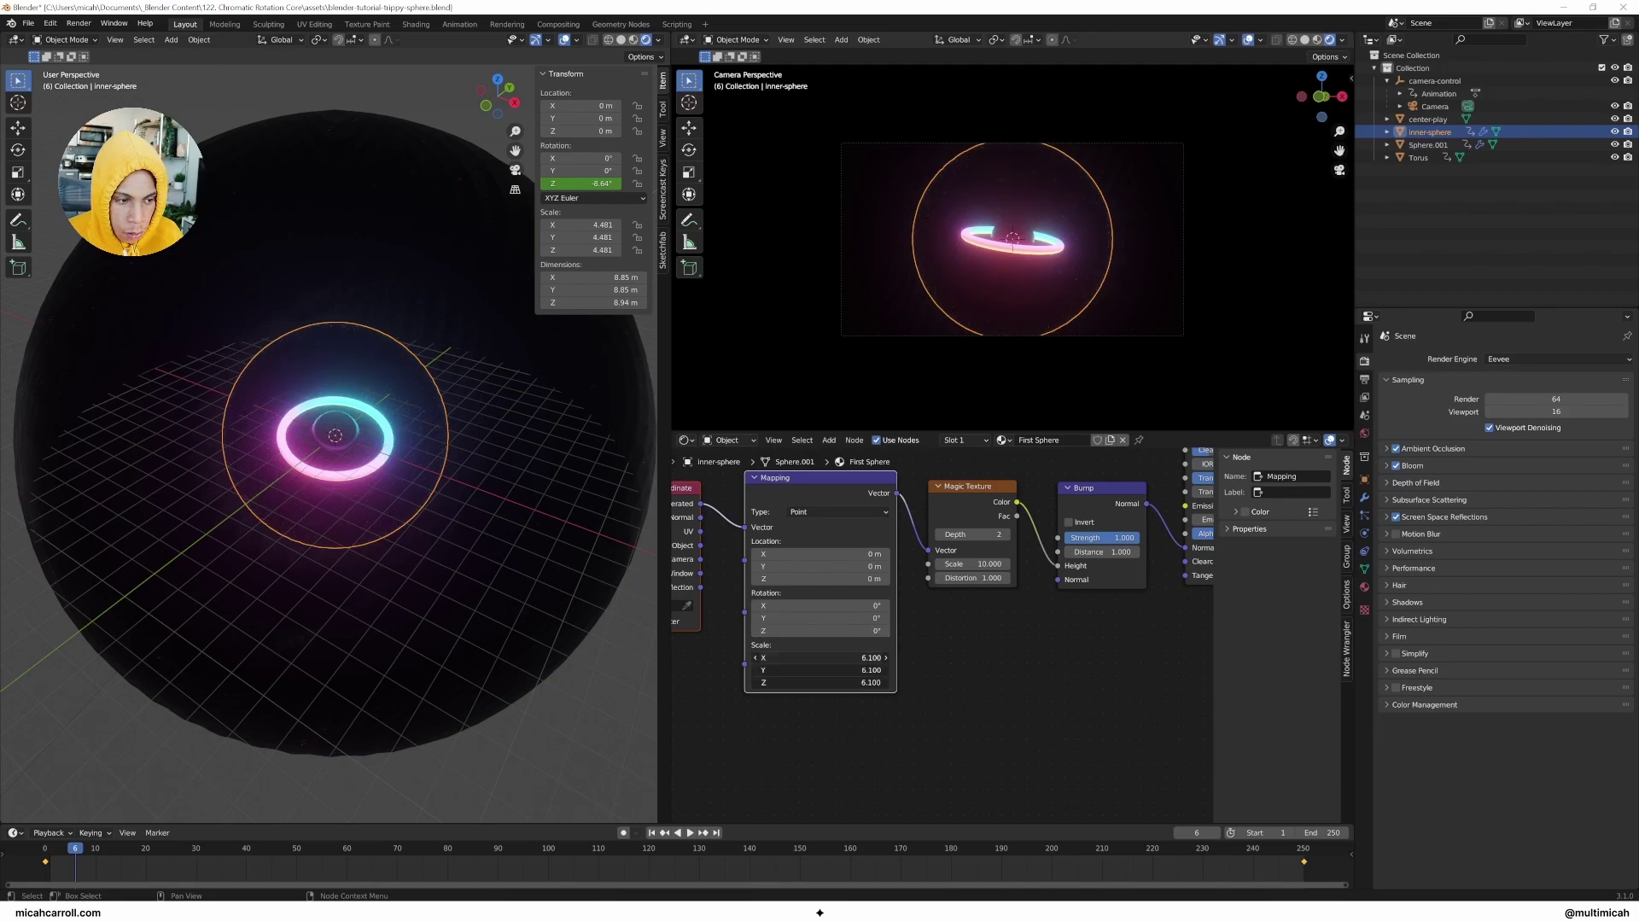
{"action": "scroll", "coordinate": [328, 376], "scroll_direction": "up", "scroll_amount": 6}
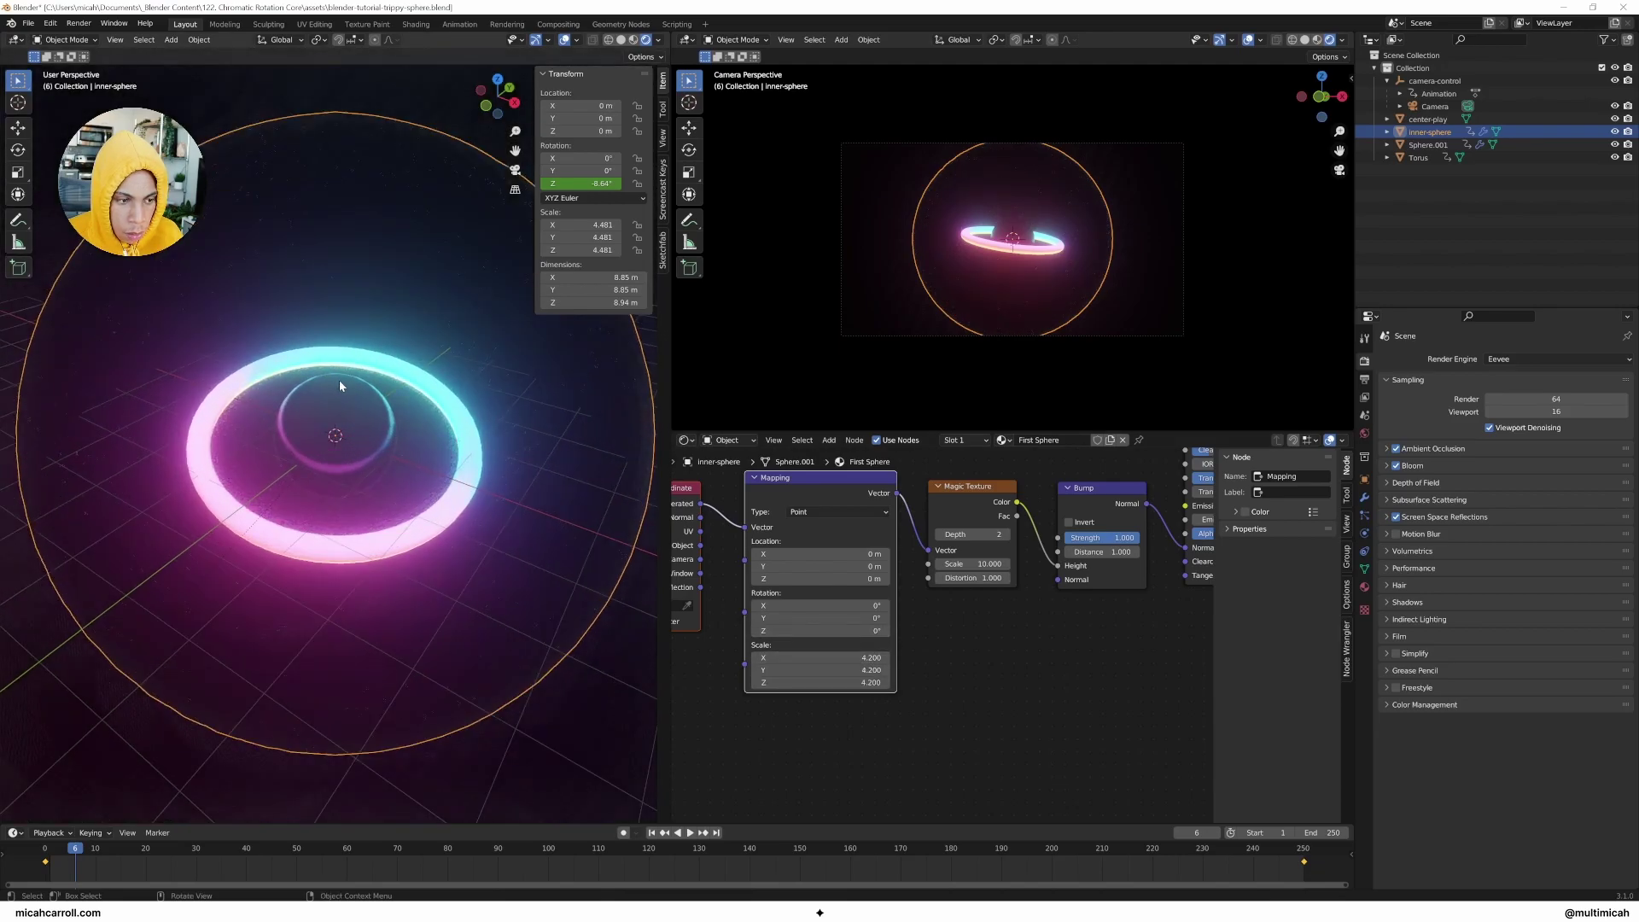
{"action": "key", "text": "space"}
{"action": "key", "text": "space"}
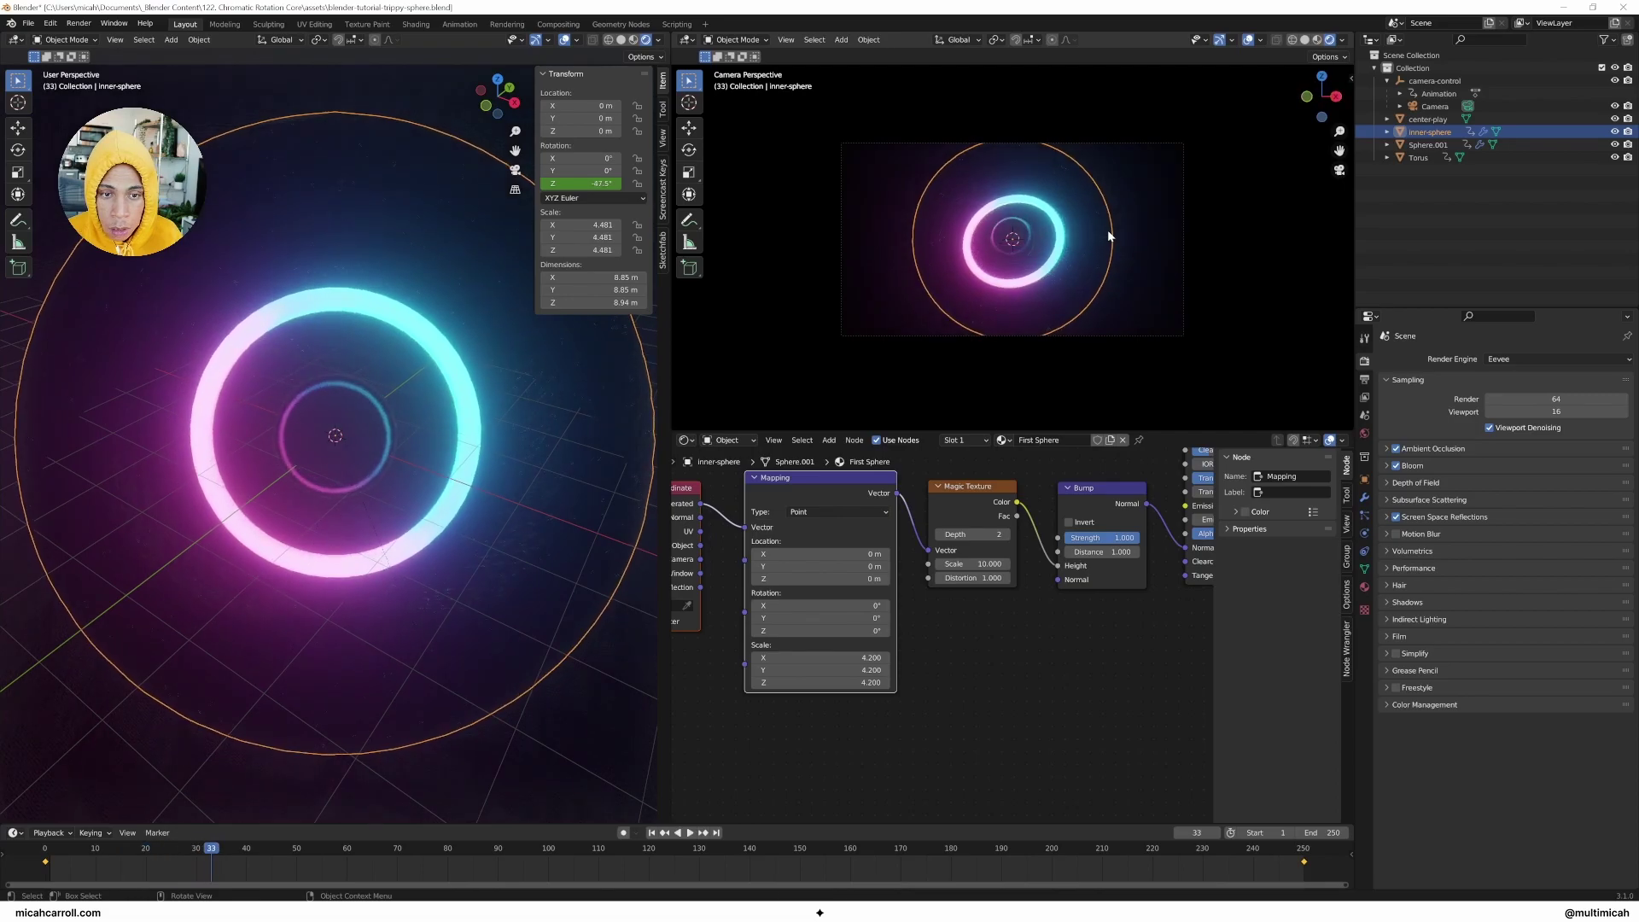
{"action": "mouse_move", "coordinate": [880, 657]}
{"action": "left_mouse_down", "text": "alt"}
{"action": "mouse_move", "coordinate": [768, 658]}
{"action": "mouse_move", "coordinate": [914, 657]}
{"action": "left_mouse_up", "text": "alt"}
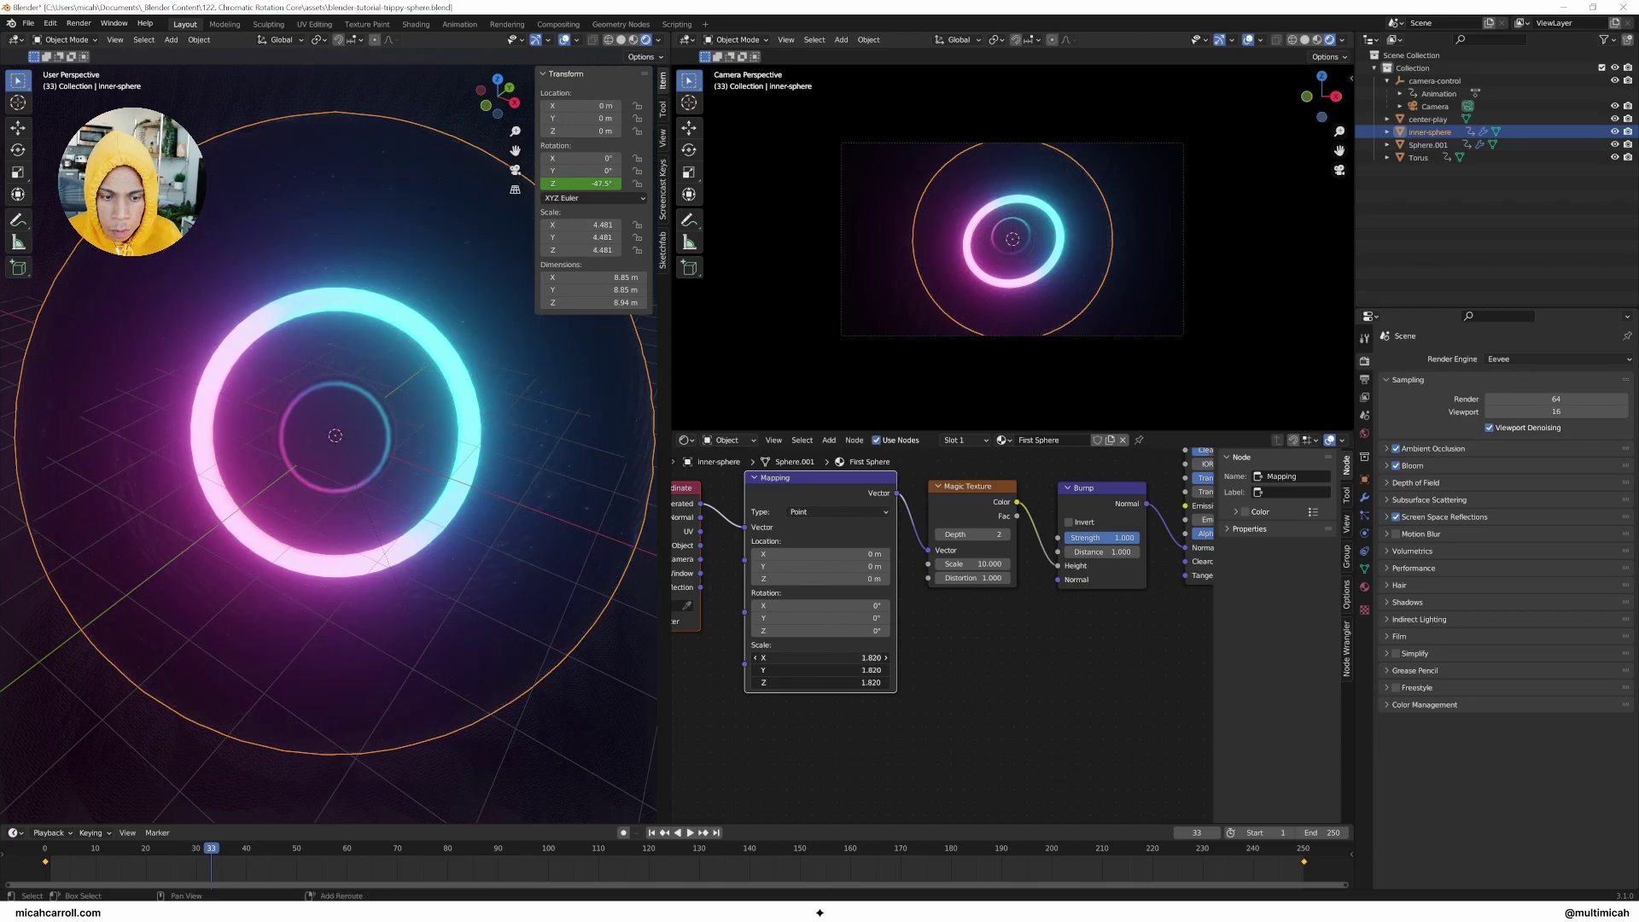
{"action": "left_click_drag", "start_coordinate": [854, 657], "coordinate": [833, 670], "text": "alt"}
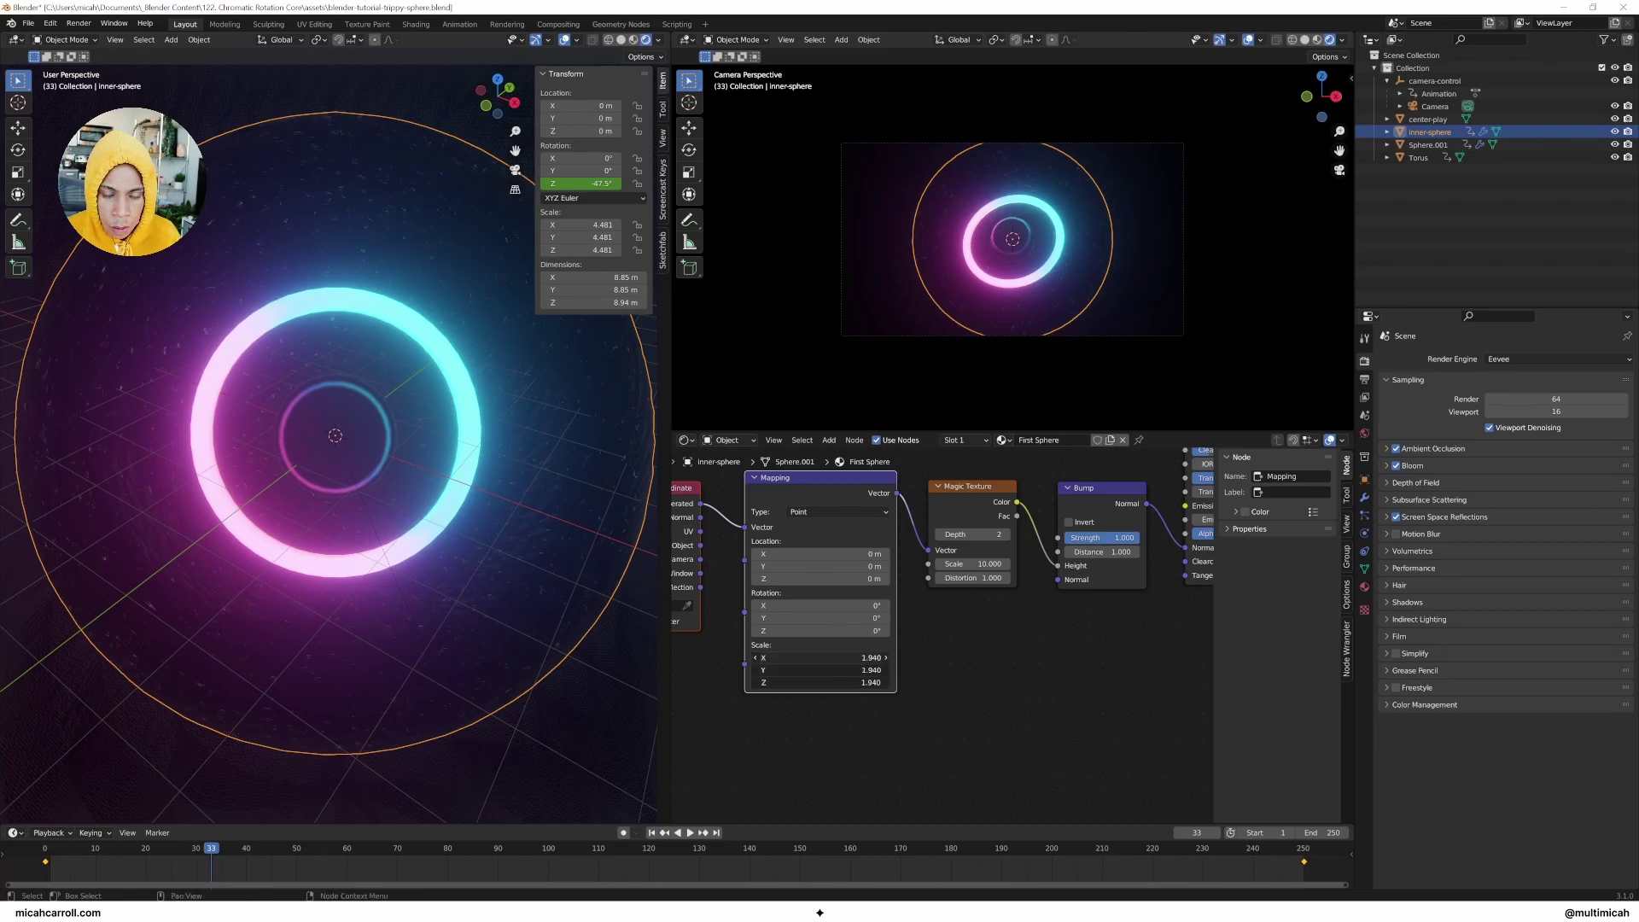
{"action": "left_click_drag", "start_coordinate": [845, 658], "coordinate": [820, 658]}
{"action": "key", "text": "space"}
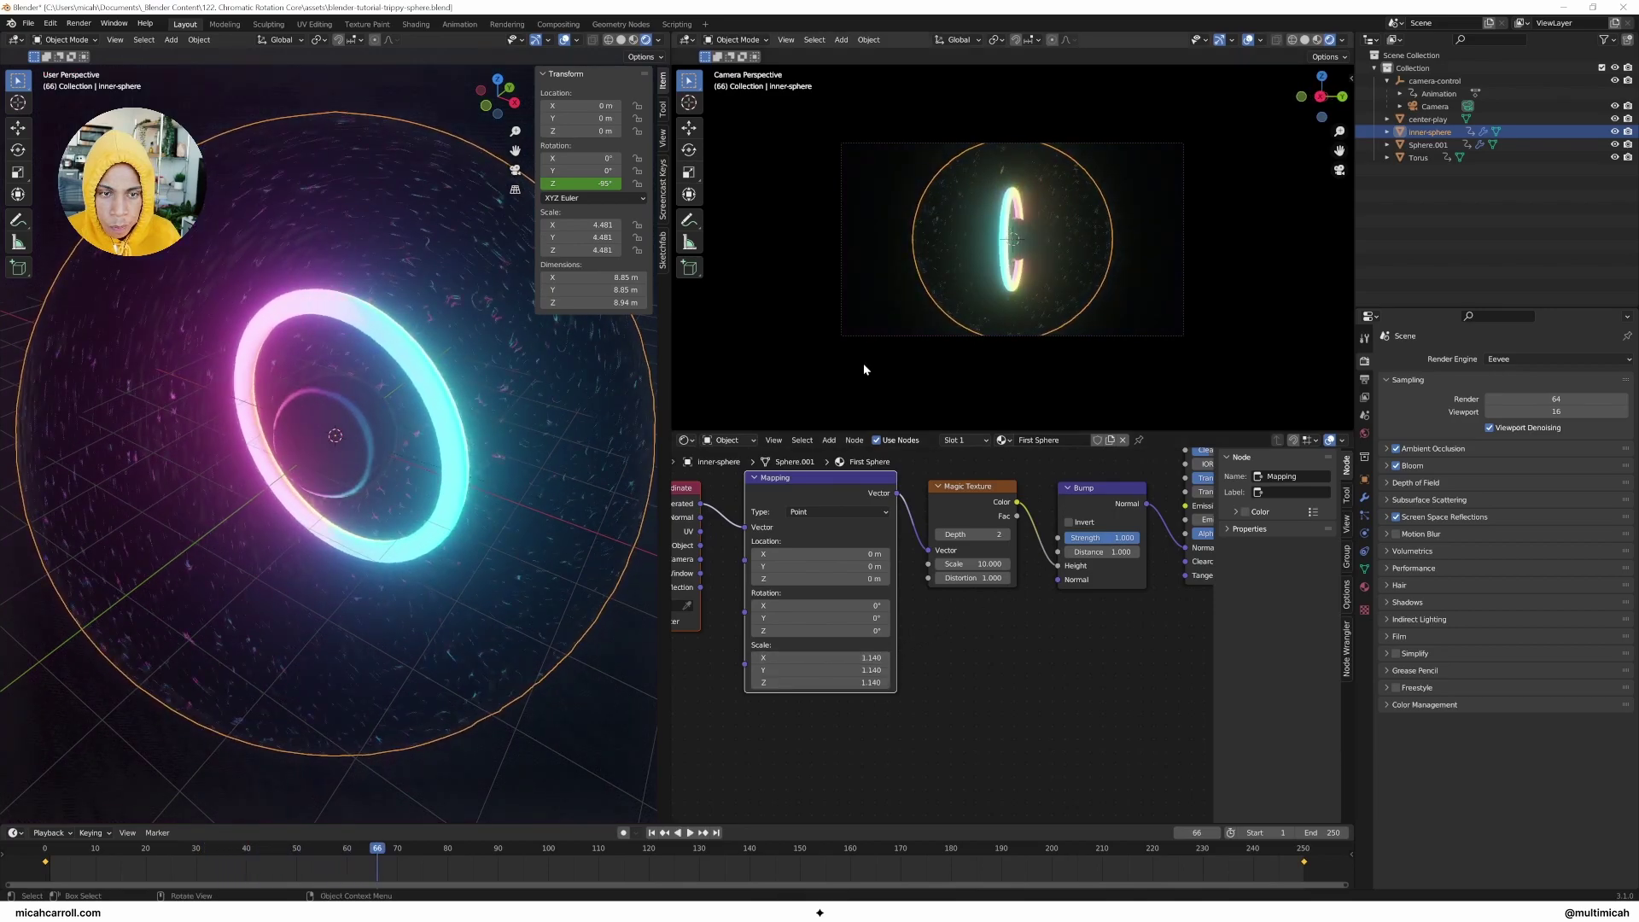
Step: Select the outer sphere, orbit so the ring faces forward, then inspect the inner sphere's material
{"action": "left_click", "coordinate": [478, 381]}
{"action": "key", "text": "s"}
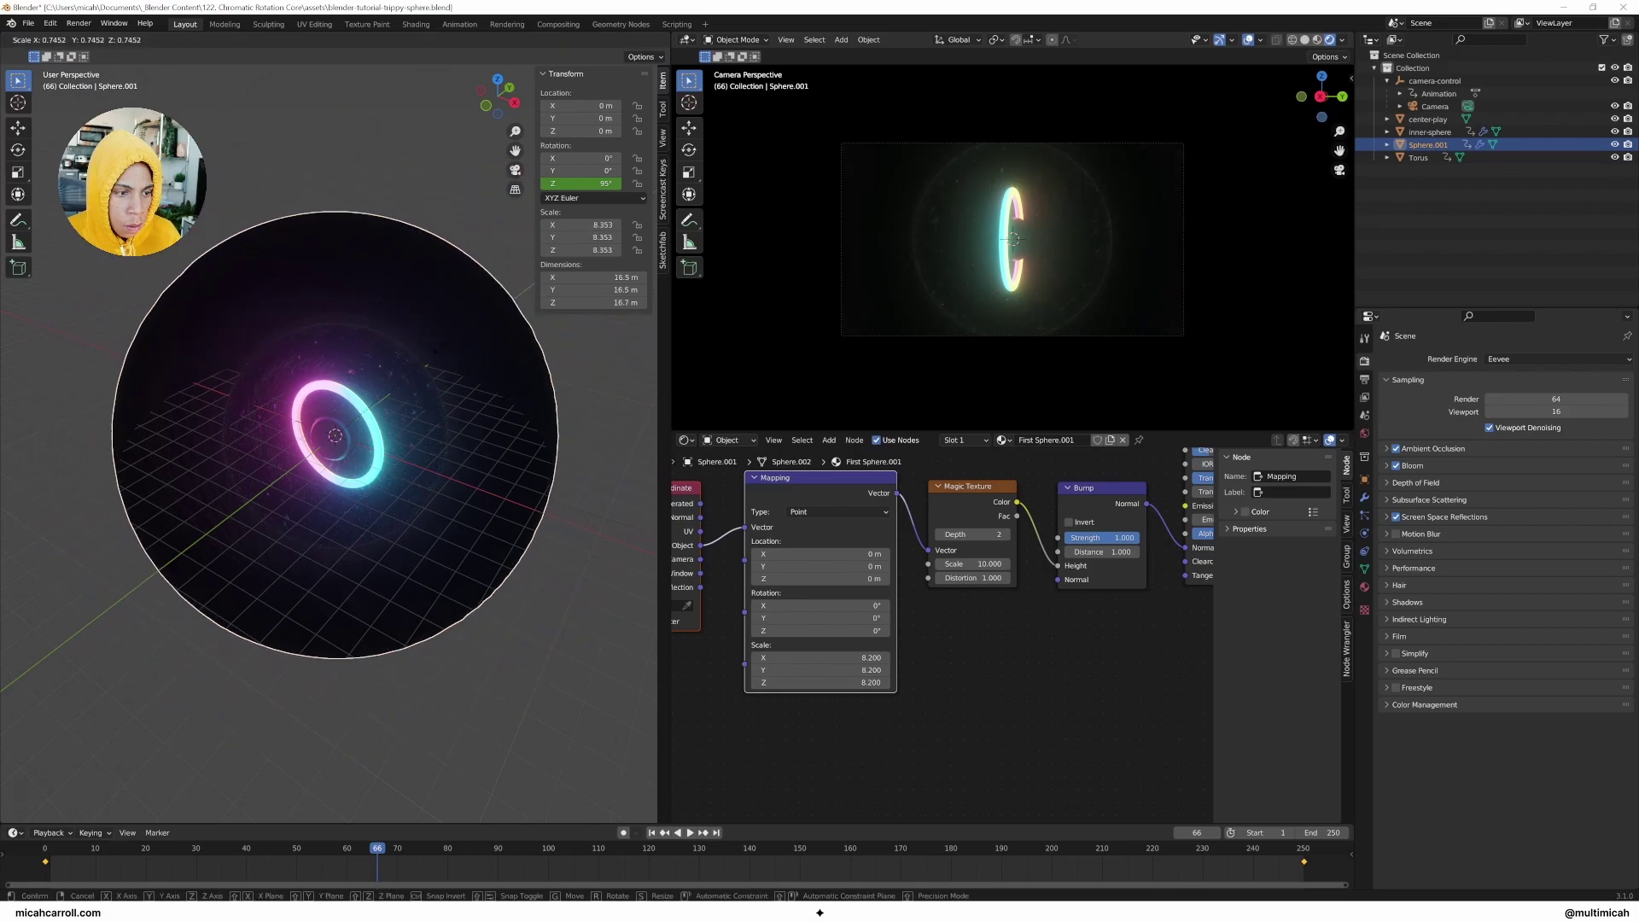
{"action": "key", "text": "Escape"}
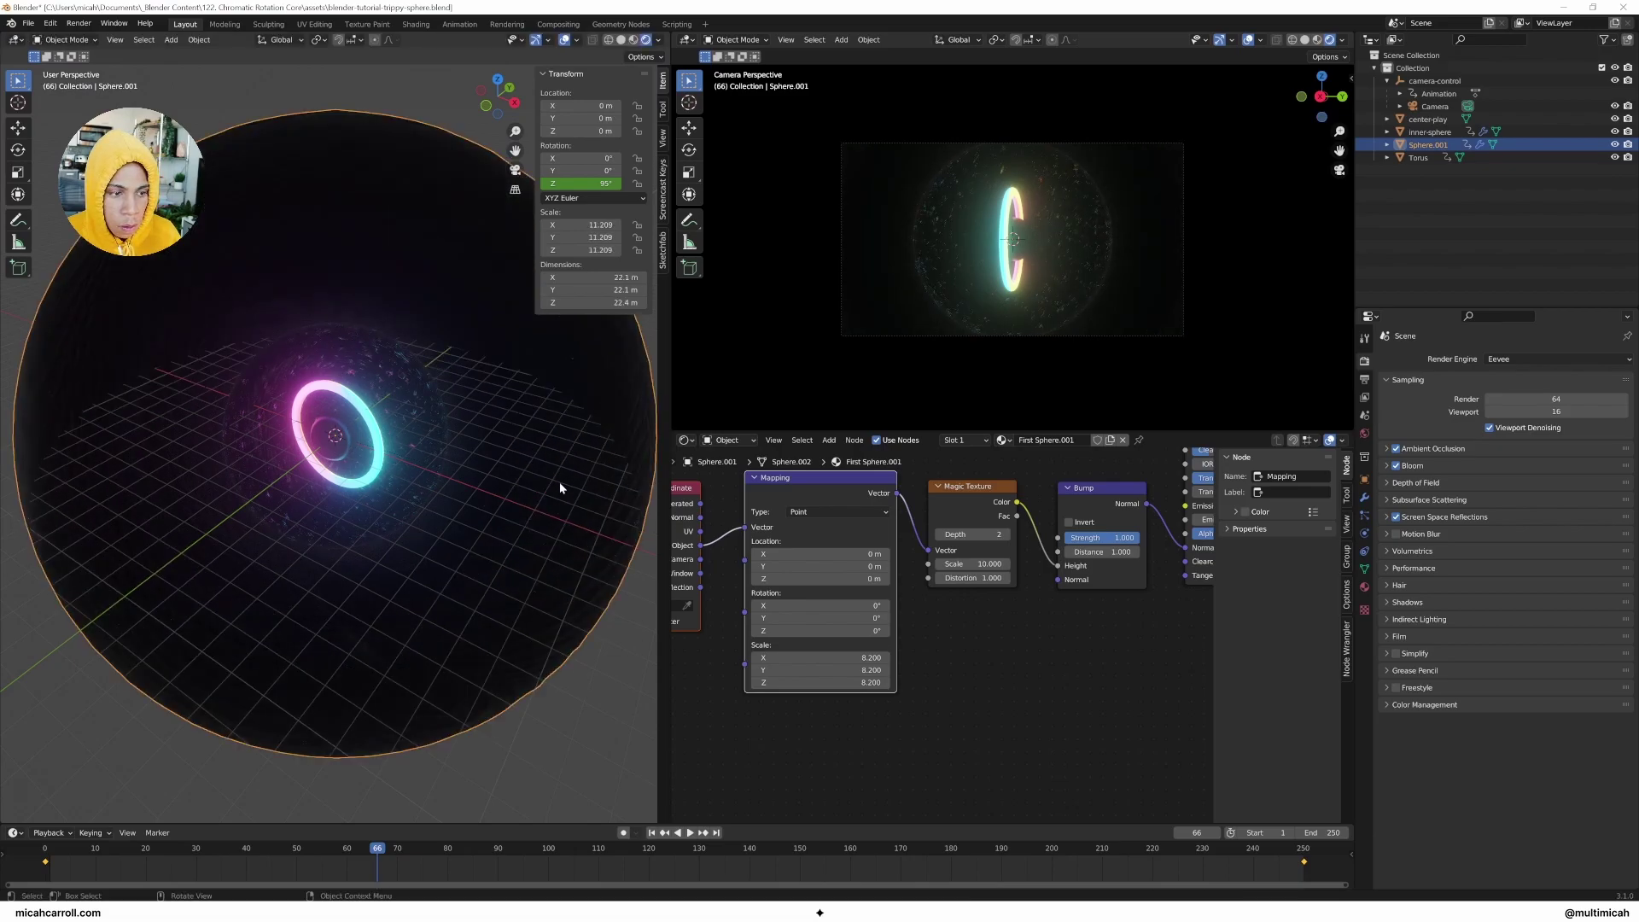
{"action": "mouse_move", "coordinate": [549, 479]}
{"action": "middle_mouse_down"}
{"action": "mouse_move", "coordinate": [494, 475]}
{"action": "mouse_move", "coordinate": [543, 469]}
{"action": "middle_mouse_up"}
{"action": "left_click", "coordinate": [406, 409]}
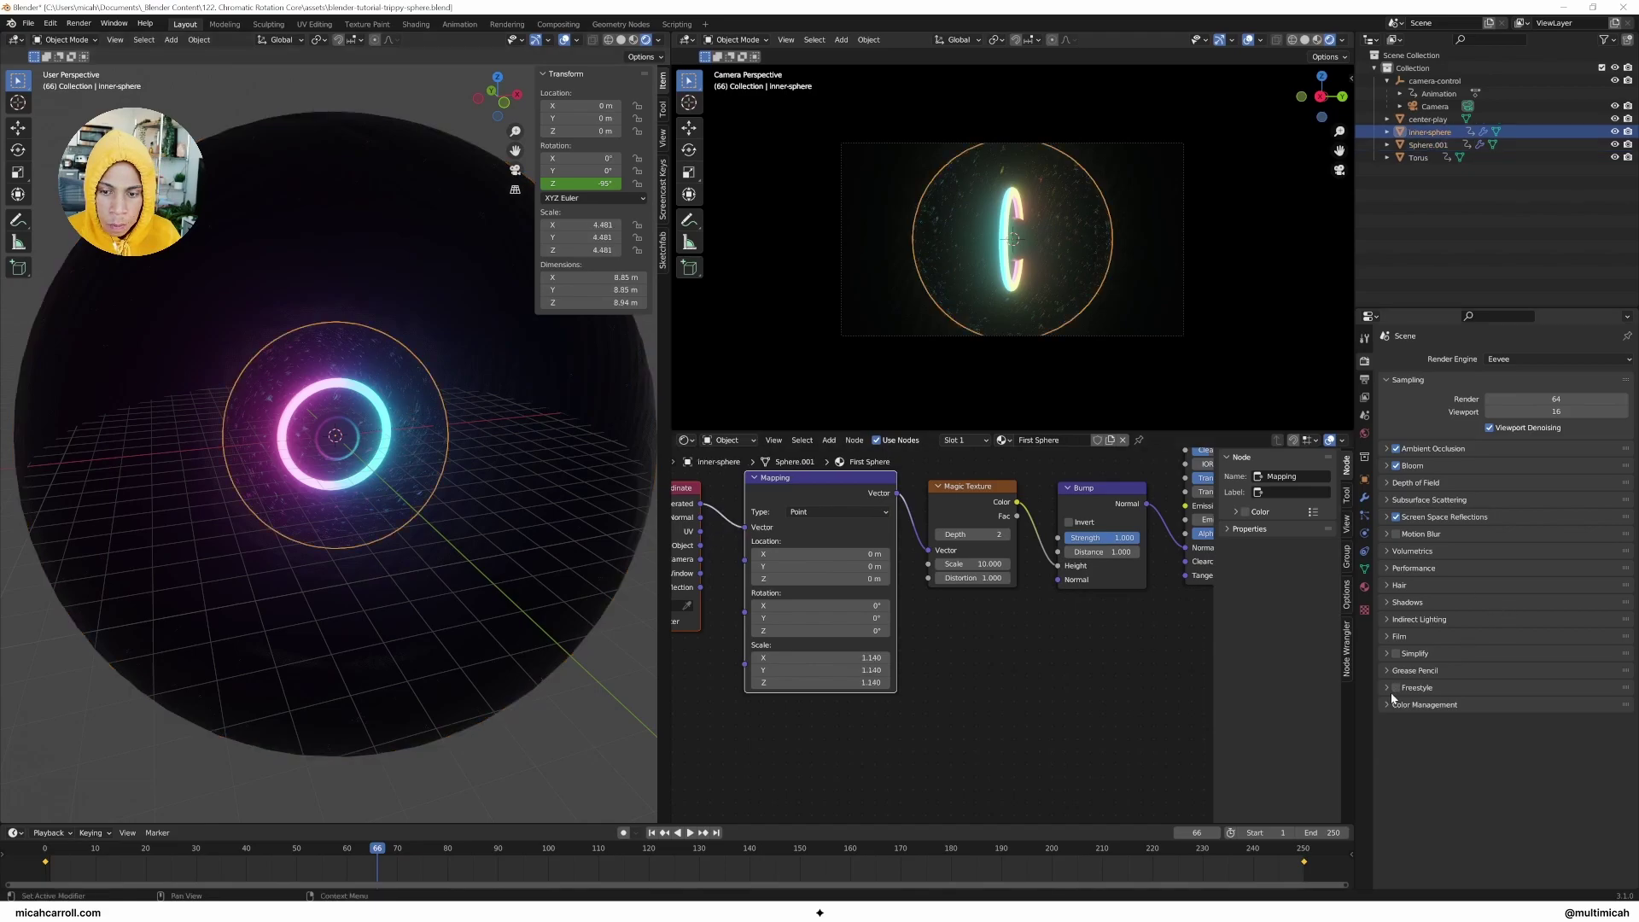
{"action": "left_click", "coordinate": [1364, 587]}
{"action": "scroll", "coordinate": [1441, 659], "scroll_direction": "down", "scroll_amount": 15}
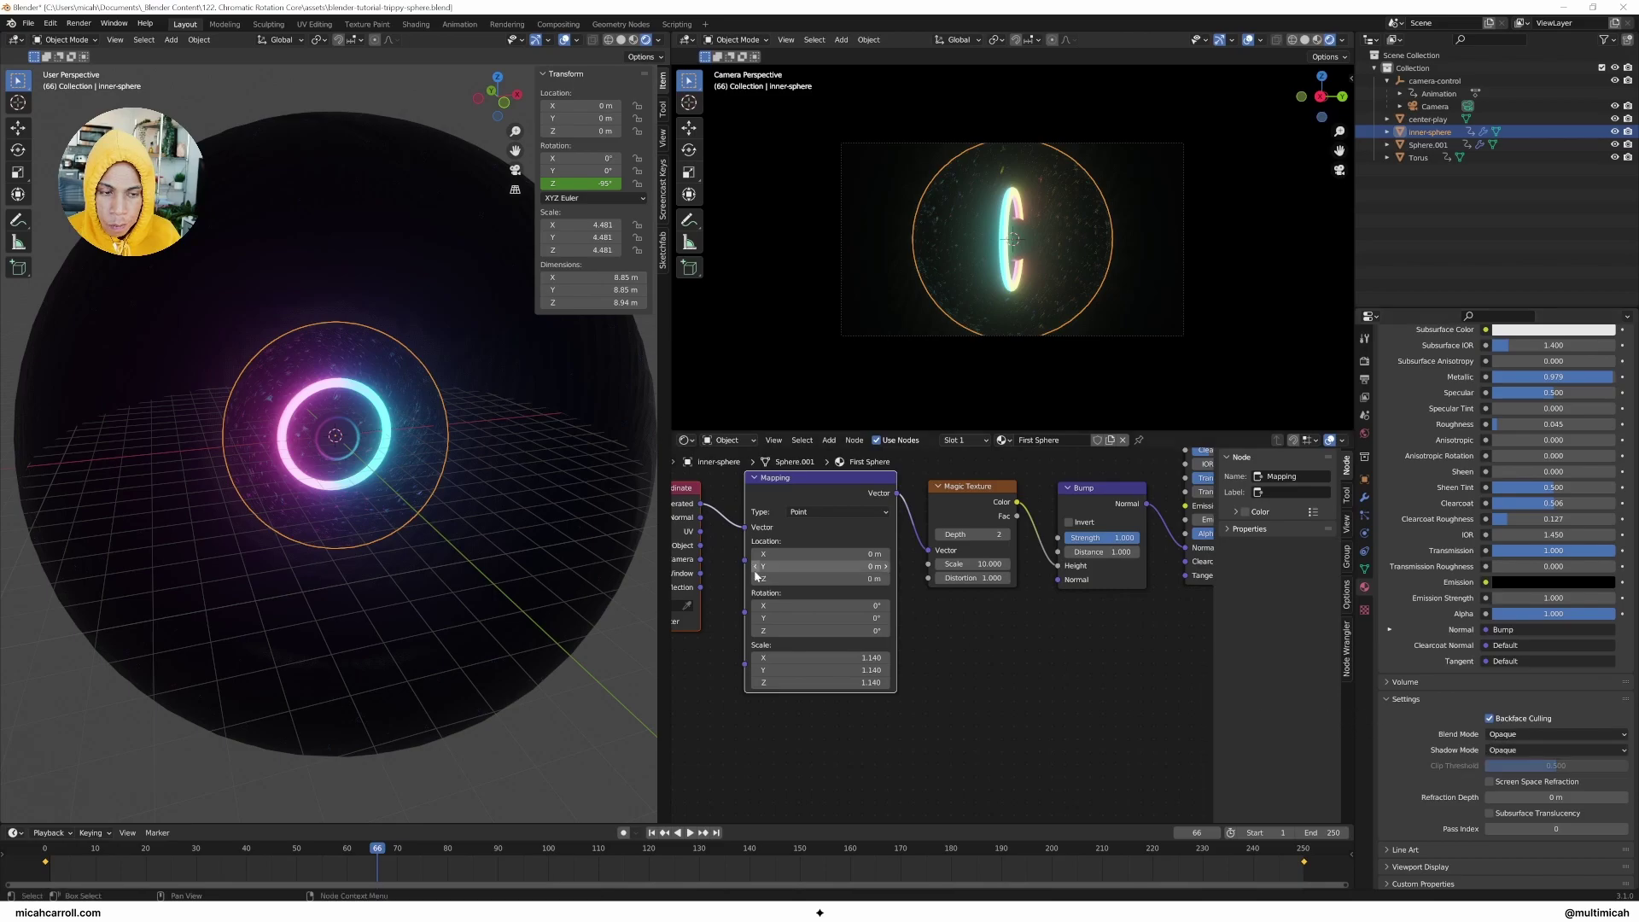
Step: Reselect the outer glass sphere, frame its shader nodes and play the animation
{"action": "left_click", "coordinate": [571, 468]}
{"action": "middle_click_drag", "start_coordinate": [616, 464], "coordinate": [700, 495]}
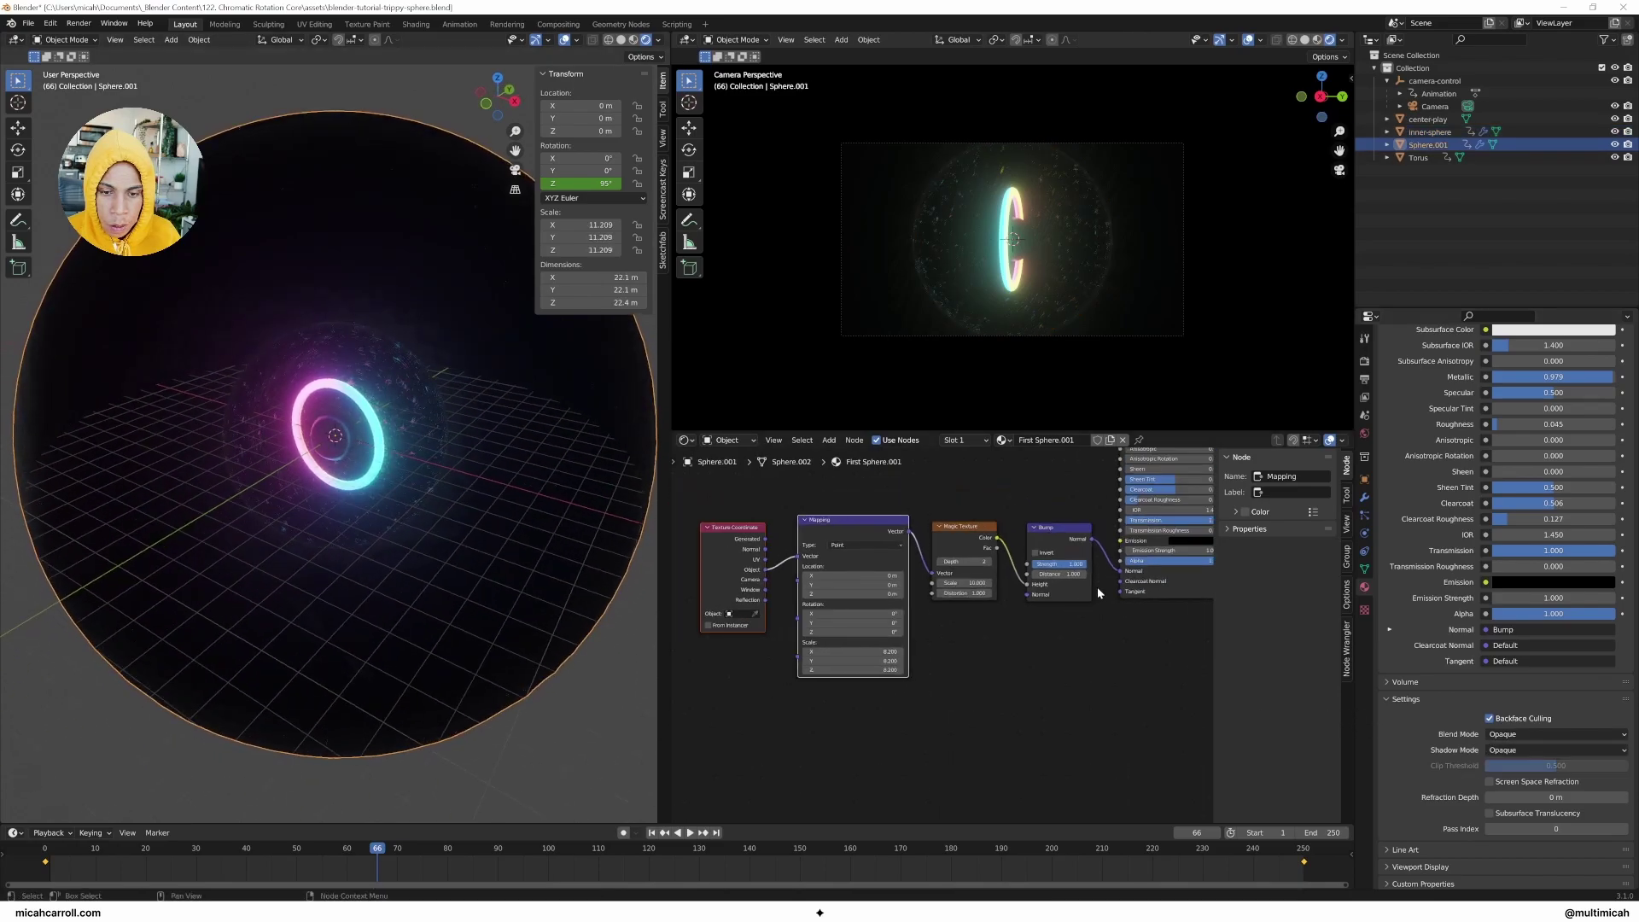
{"action": "middle_click_drag", "start_coordinate": [1101, 592], "coordinate": [897, 724]}
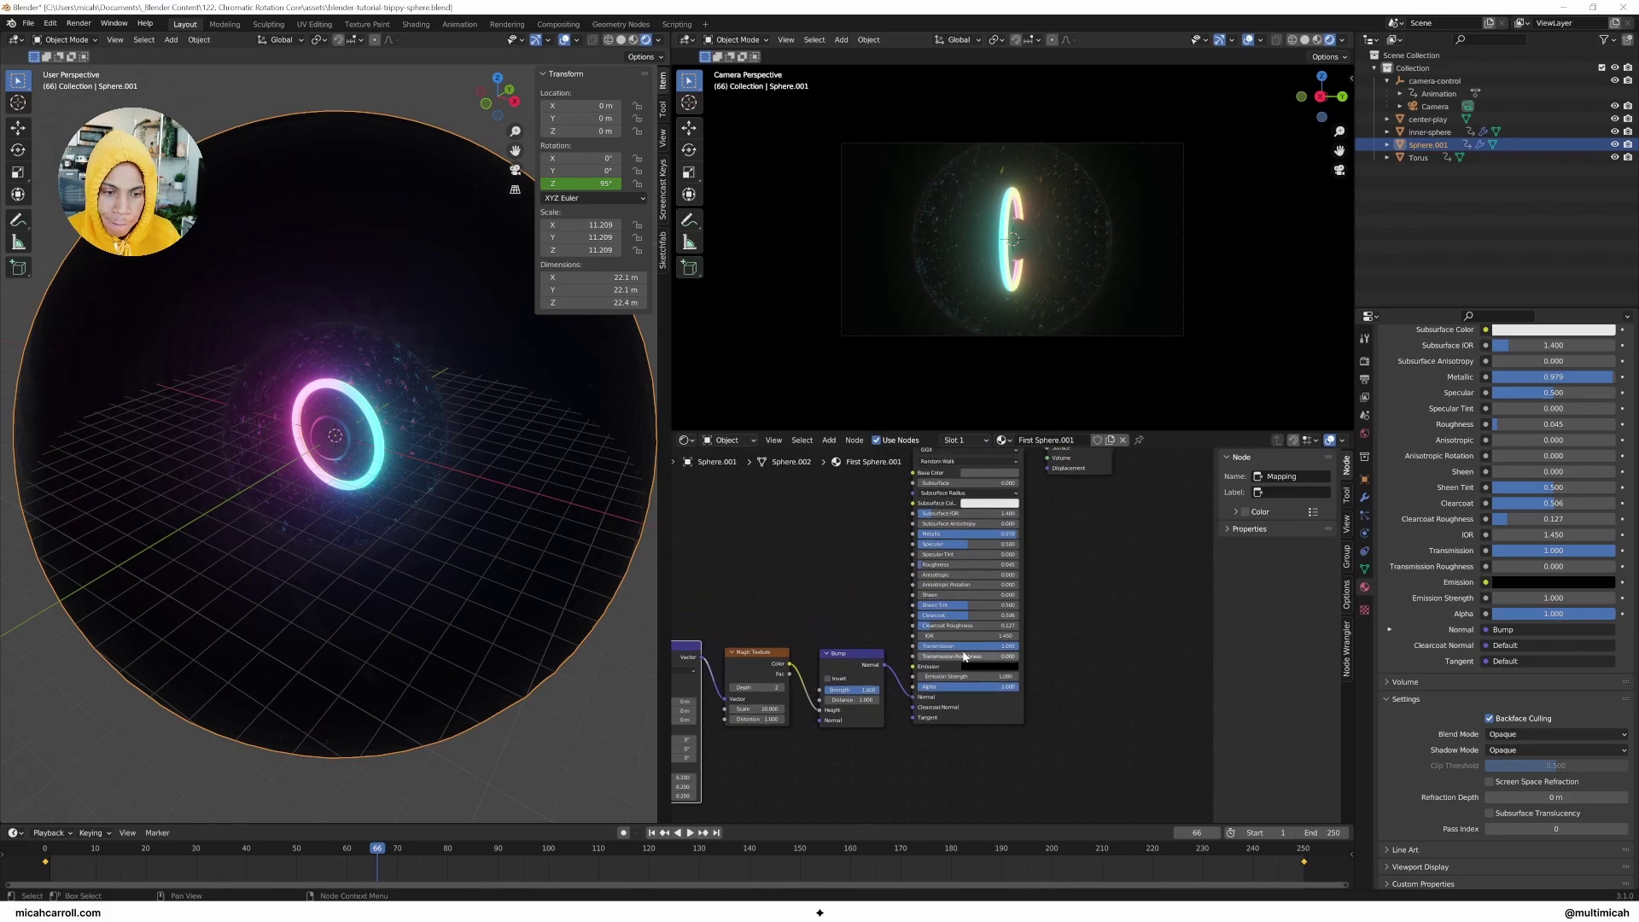
{"action": "scroll", "coordinate": [475, 511], "scroll_direction": "up", "scroll_amount": 2}
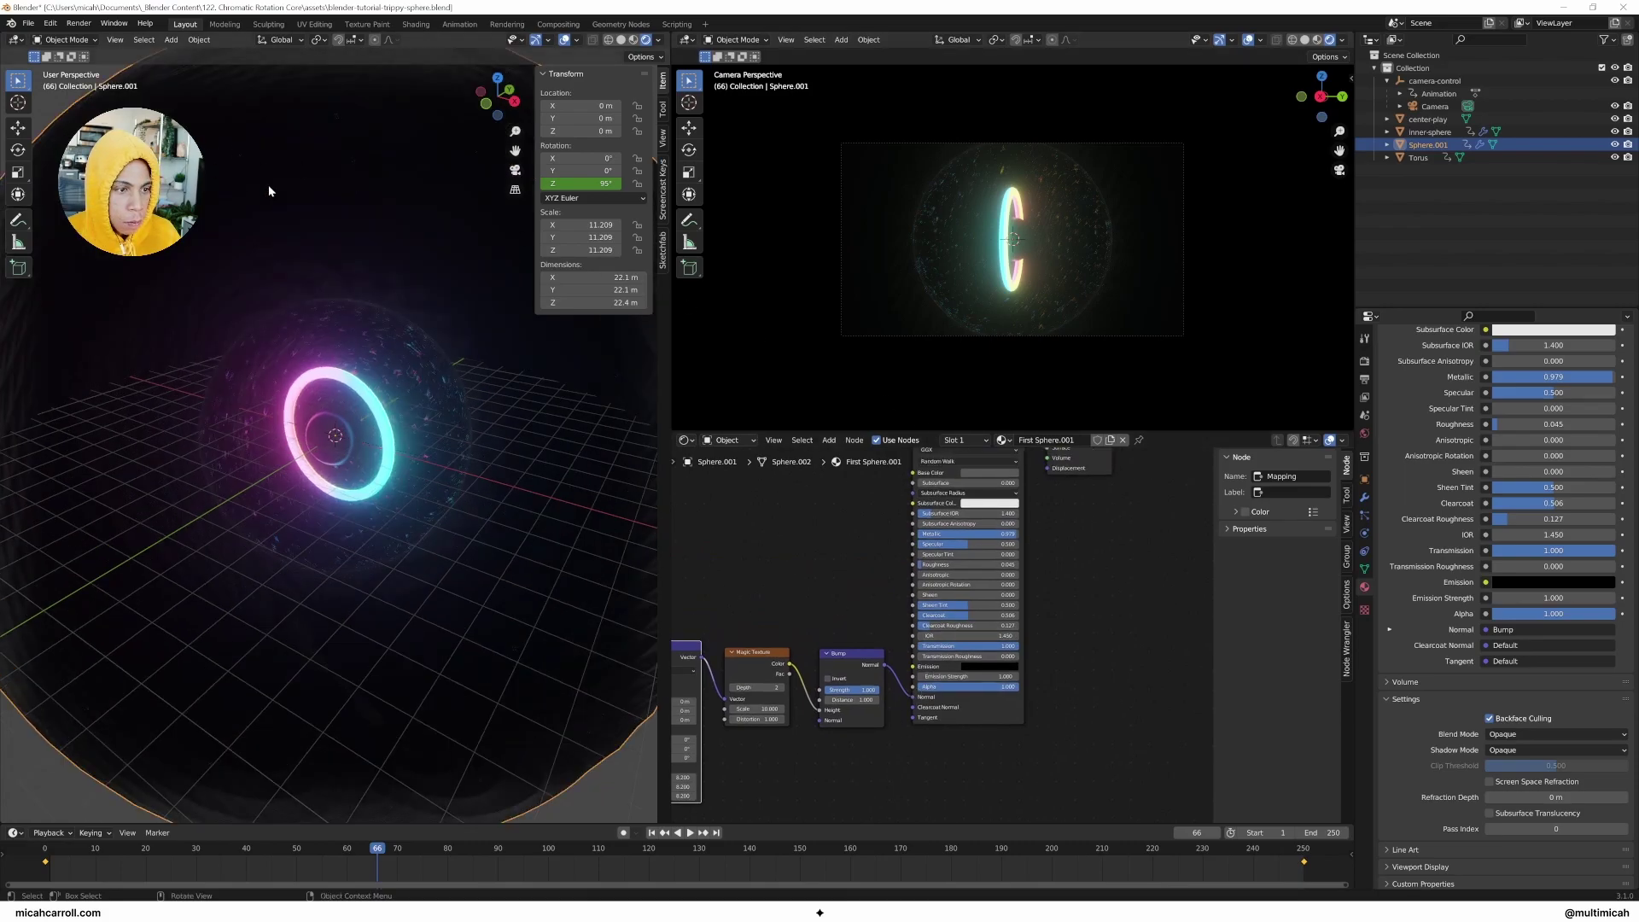
{"action": "key", "text": "space"}
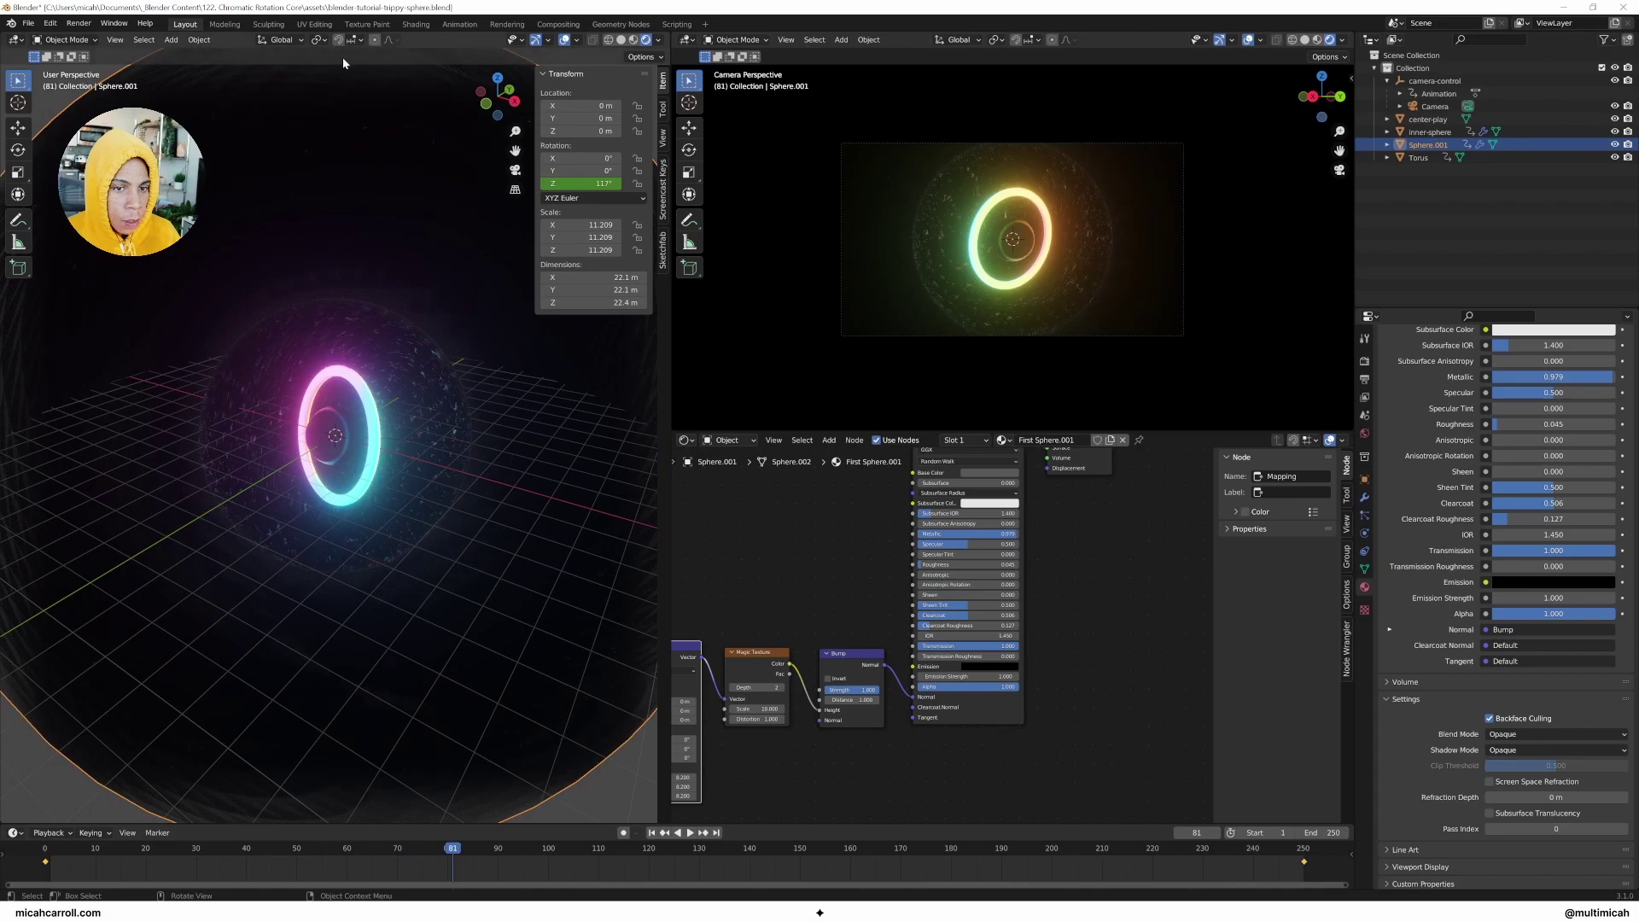
Step: In the Compositing workspace, test-render frame 81 and close the result
{"action": "left_click", "coordinate": [505, 24]}
{"action": "left_click", "coordinate": [557, 24]}
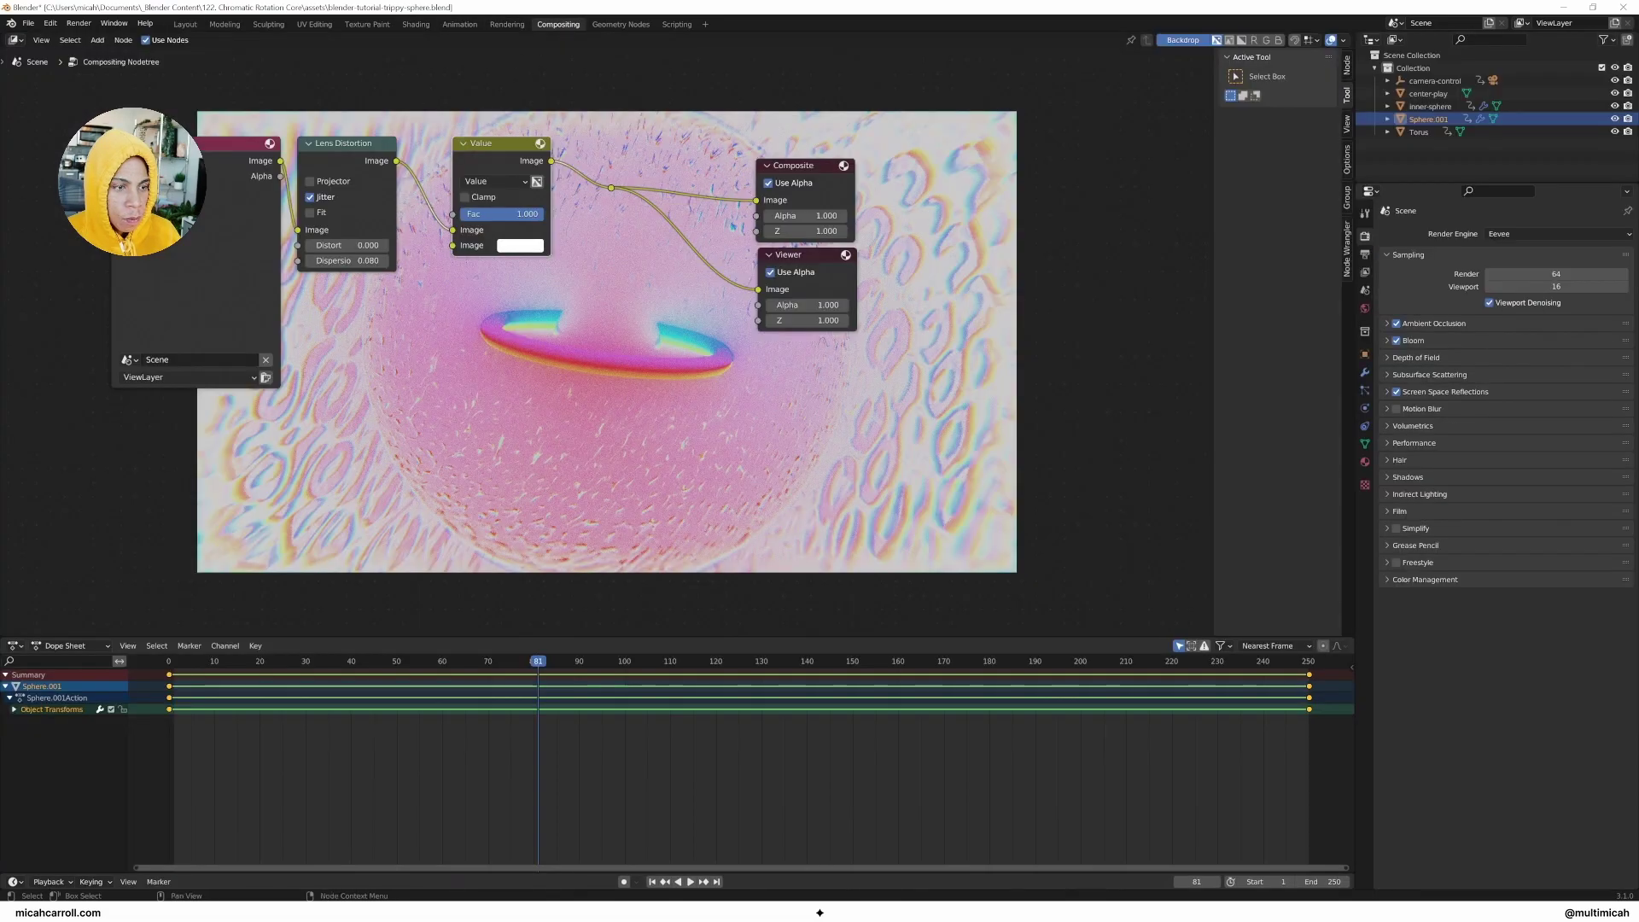
{"action": "left_click", "coordinate": [79, 24]}
{"action": "left_click", "coordinate": [94, 41]}
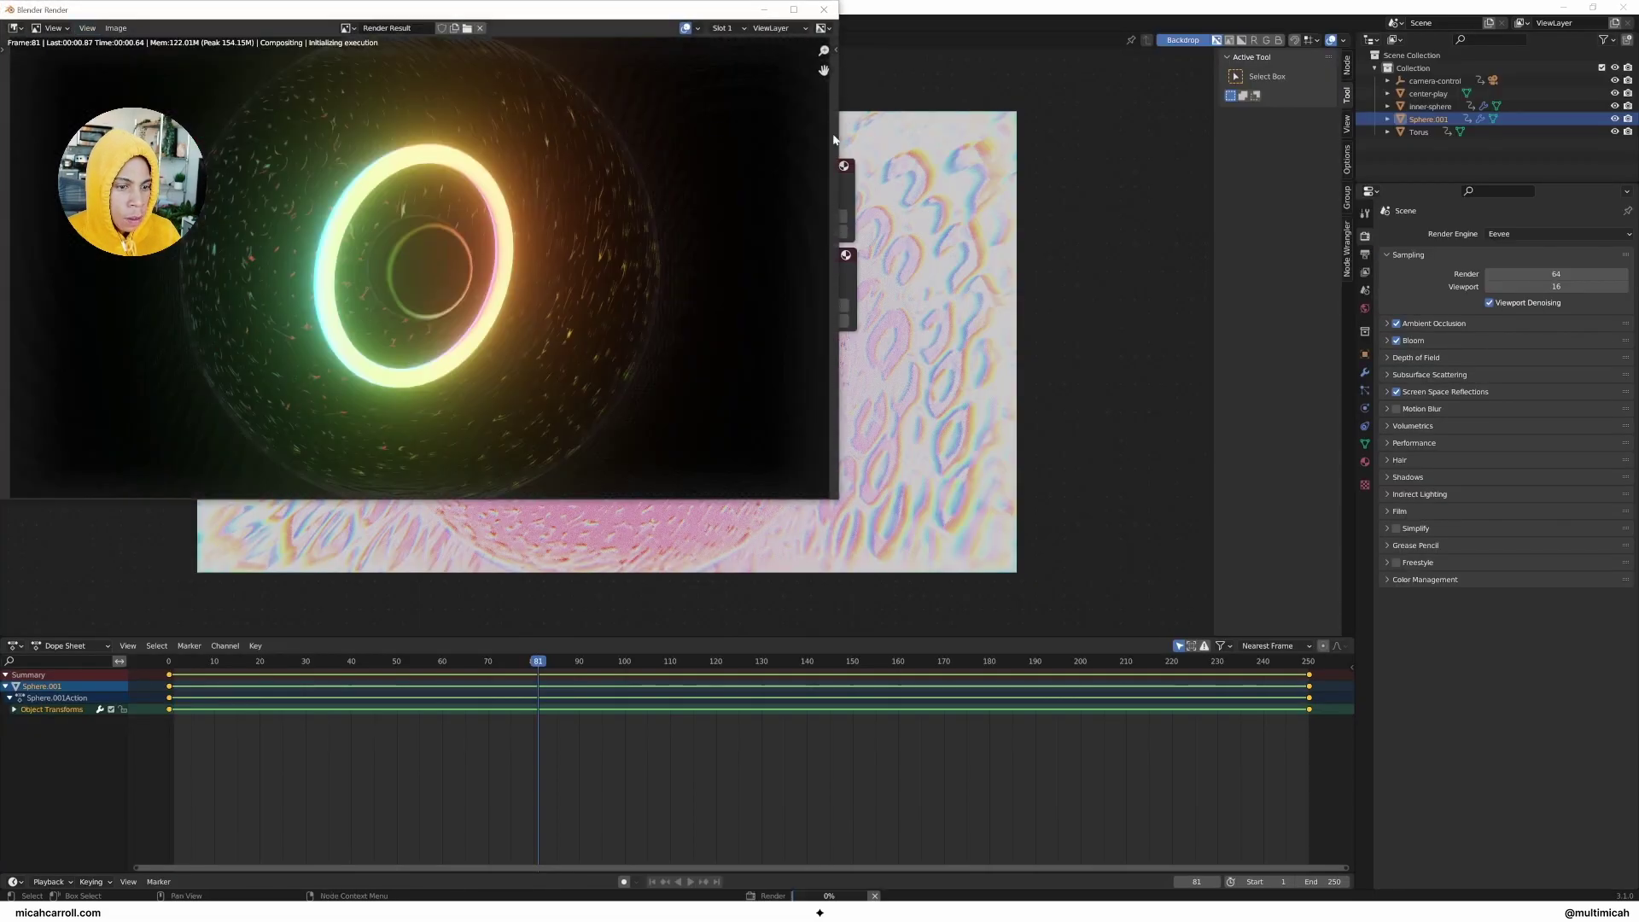
{"action": "left_click", "coordinate": [824, 16]}
Step: Stop playback, return to frame 0 and test-render it
{"action": "key", "text": "space"}
{"action": "left_click_drag", "start_coordinate": [547, 659], "coordinate": [141, 653]}
{"action": "left_click", "coordinate": [68, 24]}
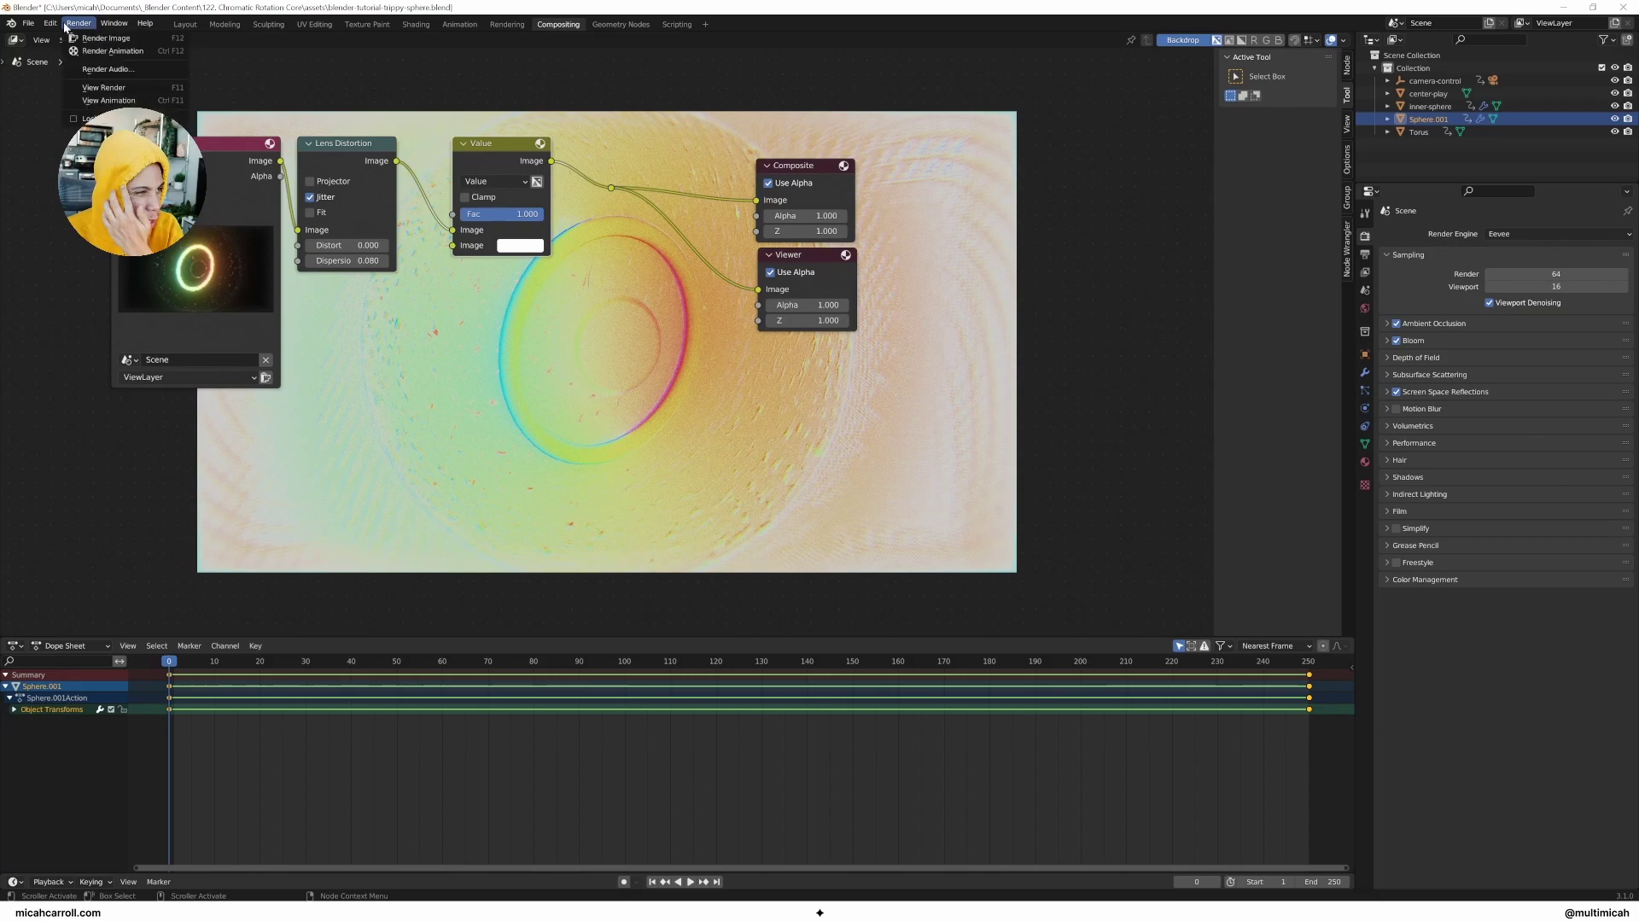
{"action": "left_click", "coordinate": [80, 36]}
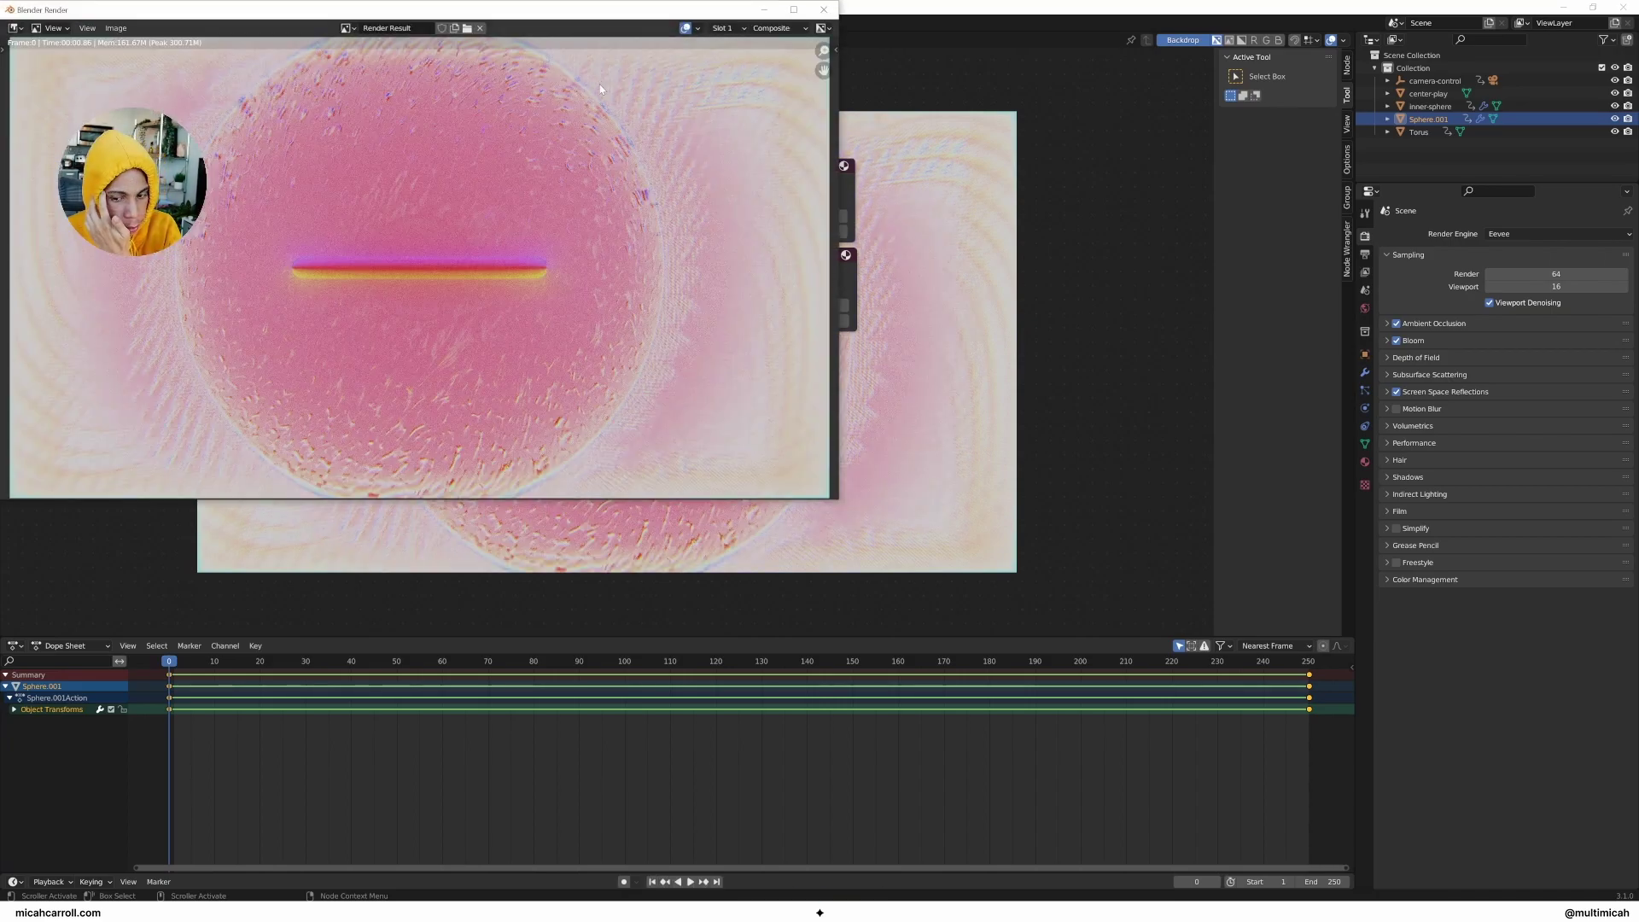
{"action": "left_click", "coordinate": [824, 10]}
Step: Move the playhead to frame 30 and test-render it
{"action": "left_click_drag", "start_coordinate": [255, 660], "coordinate": [306, 660]}
{"action": "left_click", "coordinate": [79, 23]}
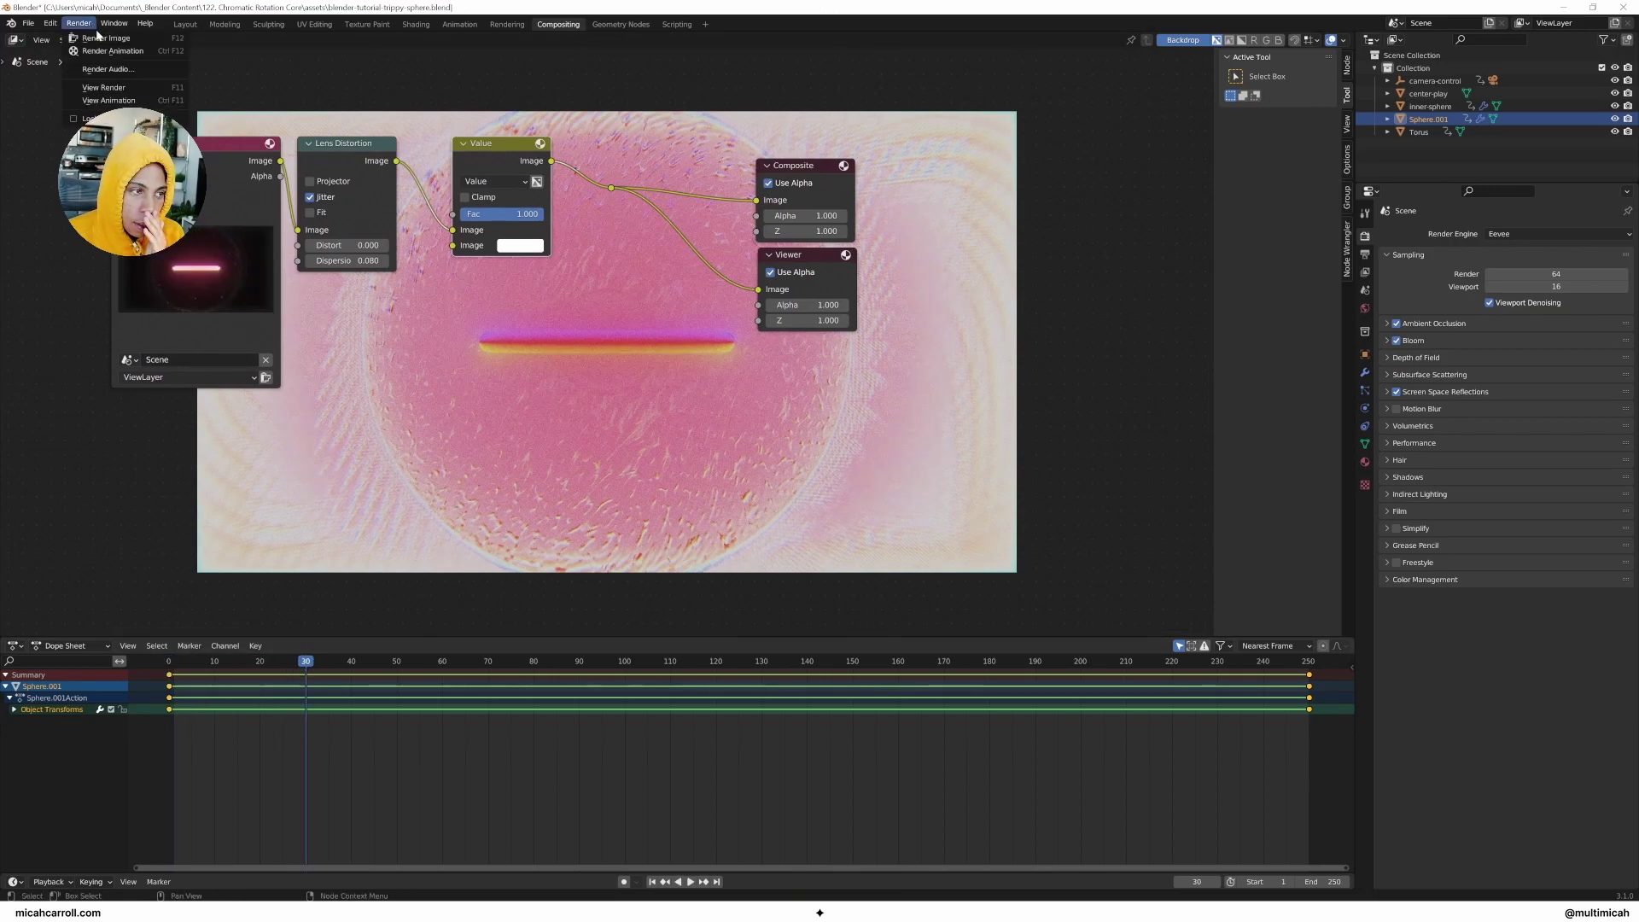
{"action": "left_click", "coordinate": [101, 38]}
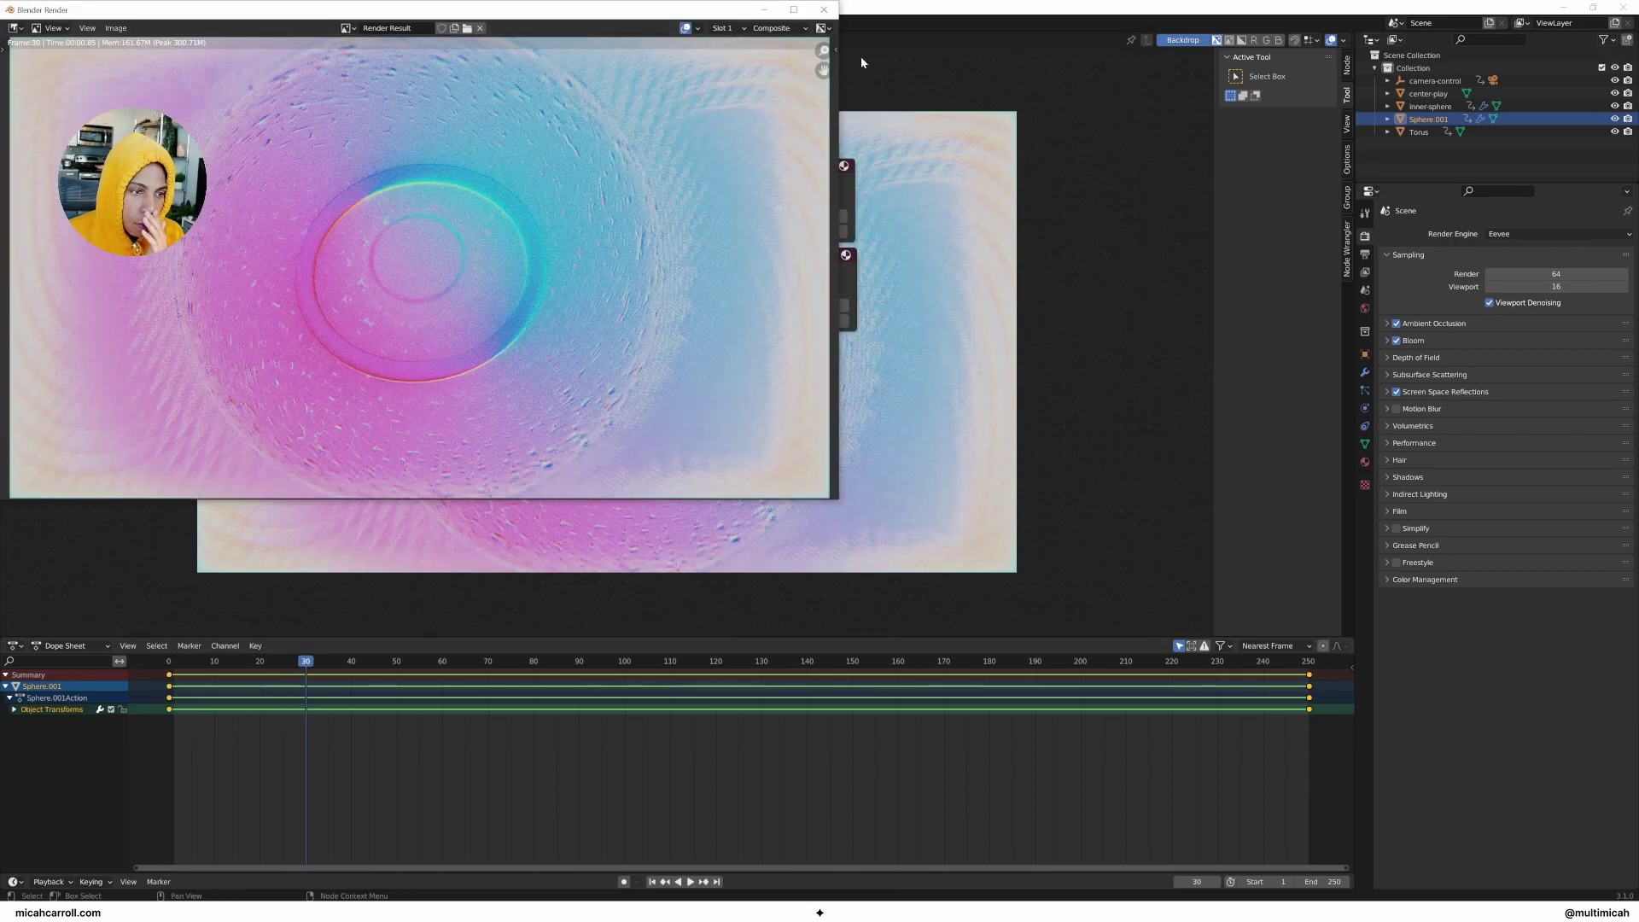
{"action": "left_click", "coordinate": [823, 10]}
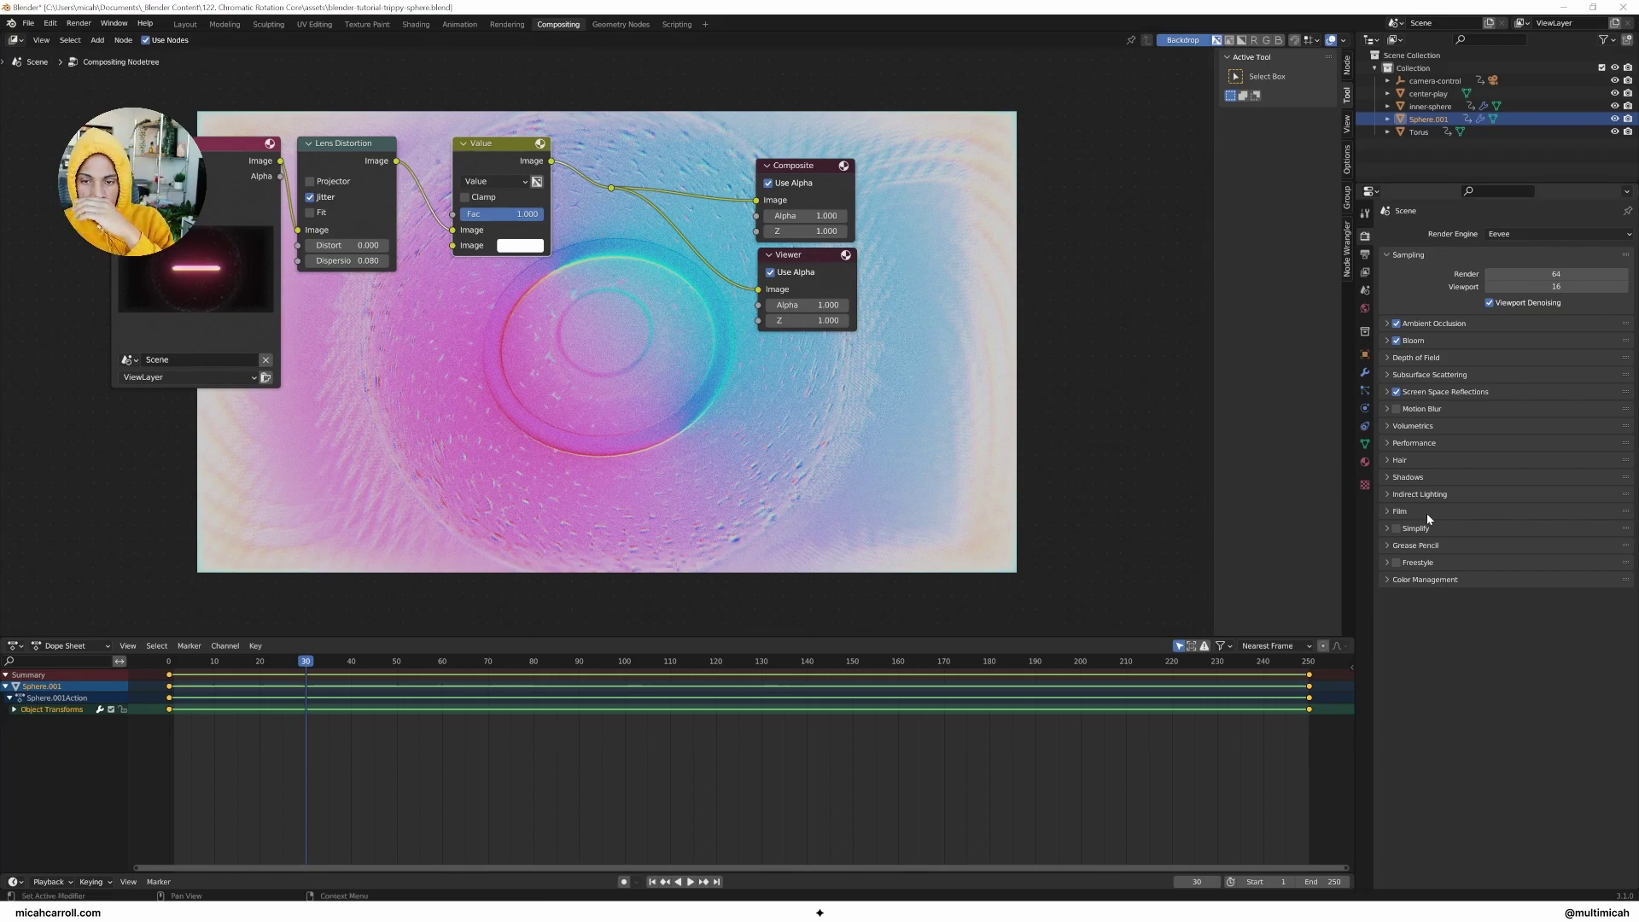
Step: Back in Layout, expand Color Management in the scene's render settings
{"action": "left_click", "coordinate": [1402, 511]}
{"action": "left_click", "coordinate": [193, 24]}
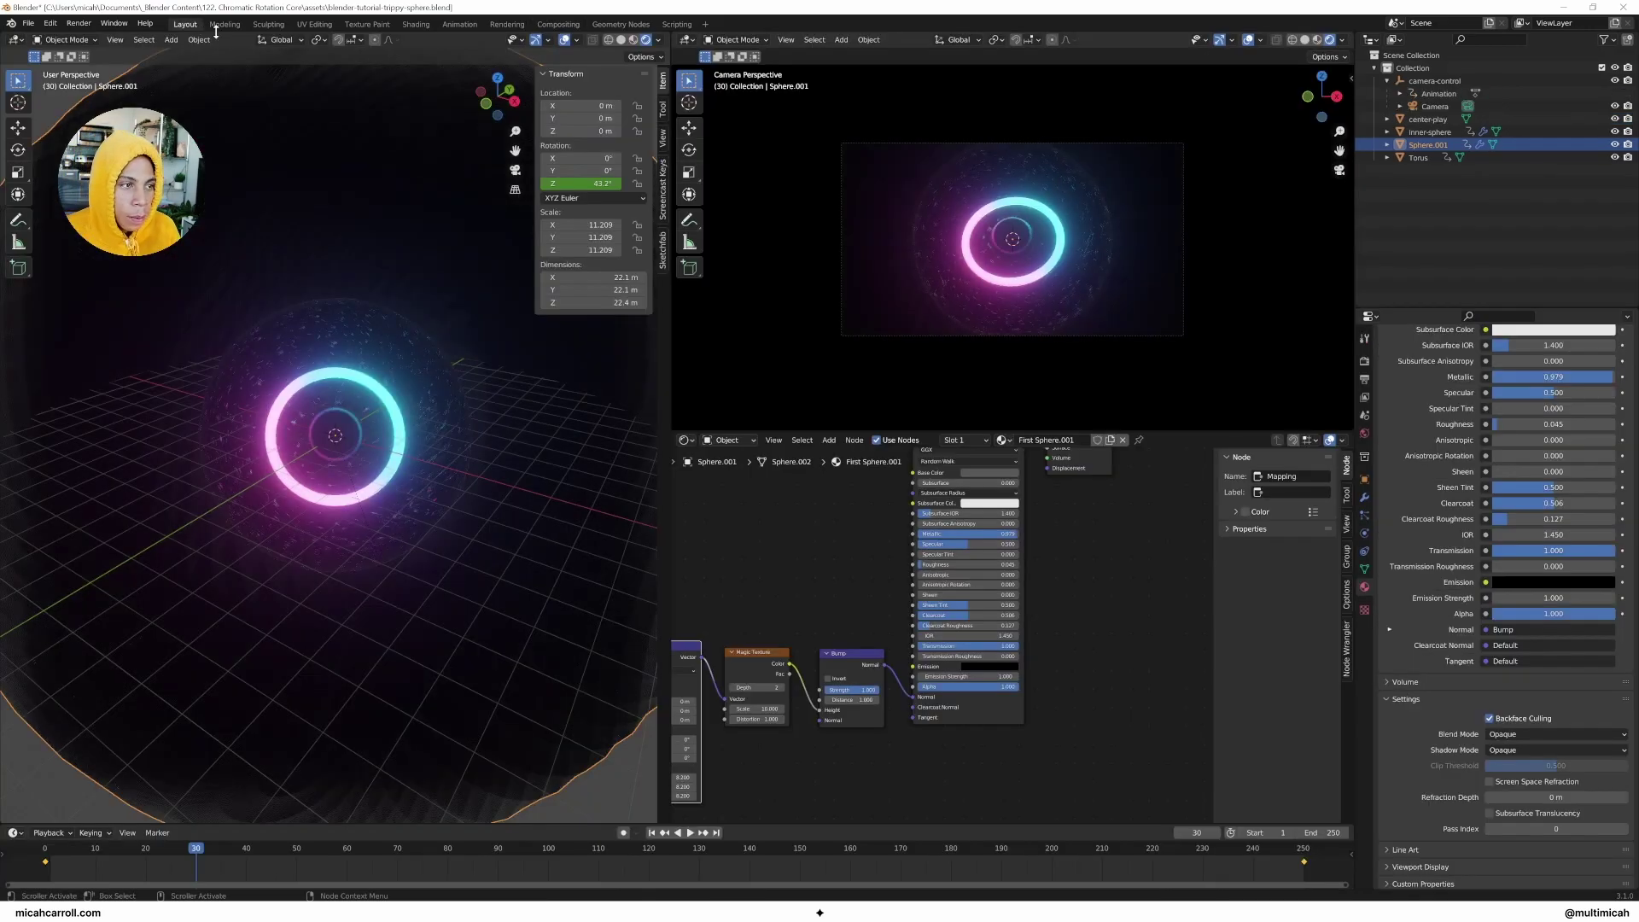
{"action": "left_click", "coordinate": [1365, 361]}
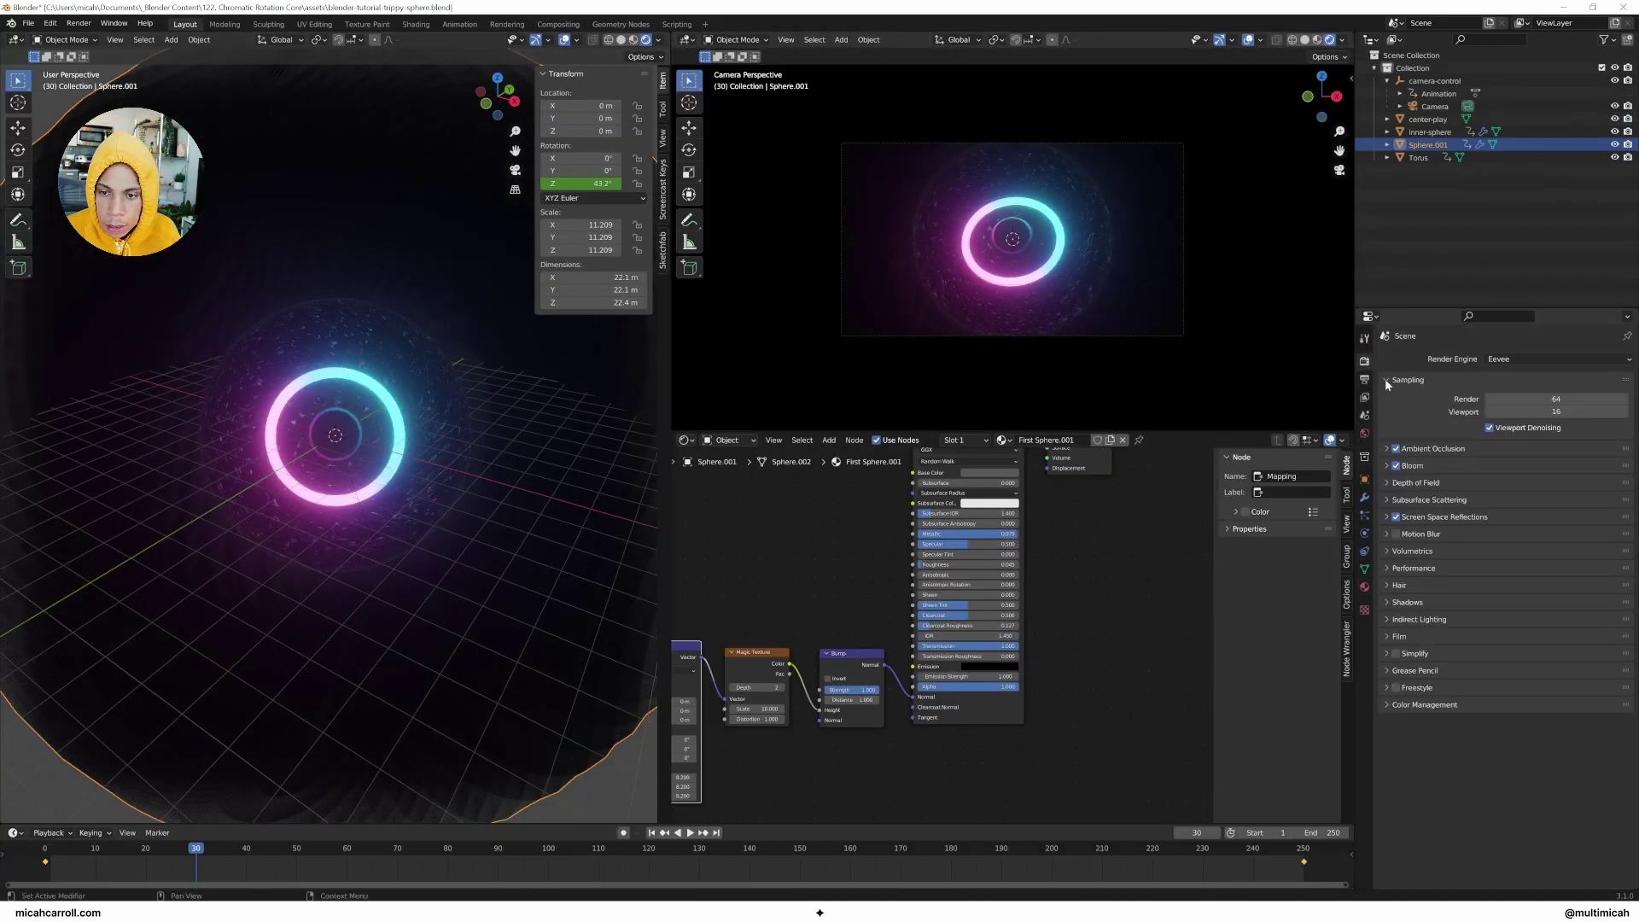
{"action": "left_click", "coordinate": [1400, 705]}
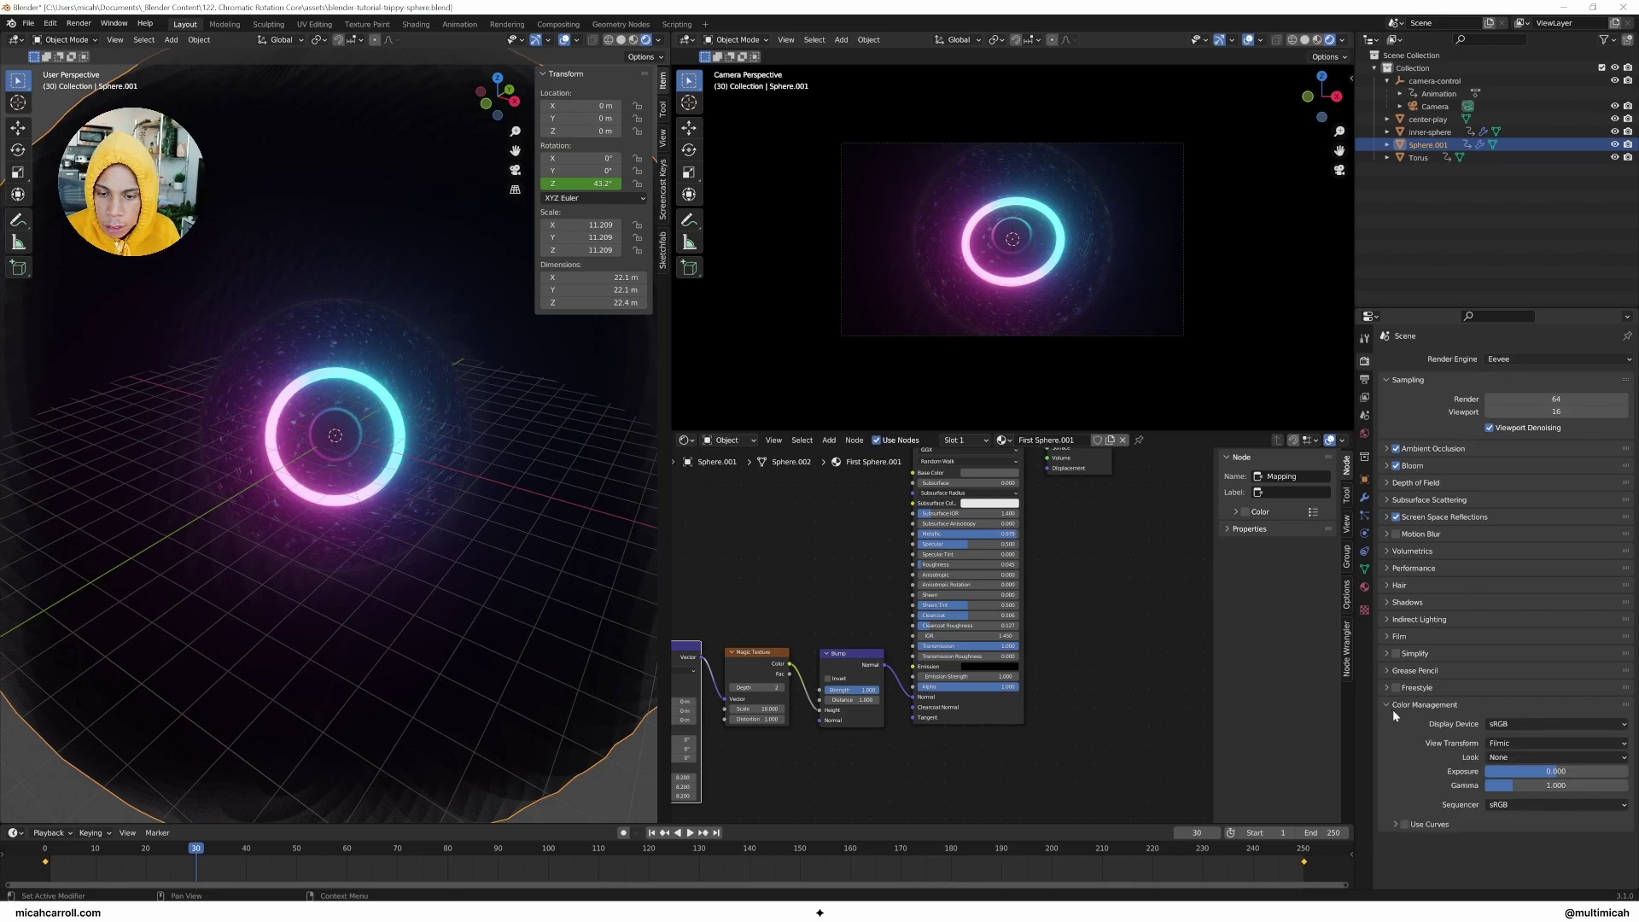
Step: Try the Medium High and High Contrast looks, settling on Medium Contrast
{"action": "left_click", "coordinate": [1524, 755]}
{"action": "left_click", "coordinate": [1543, 815]}
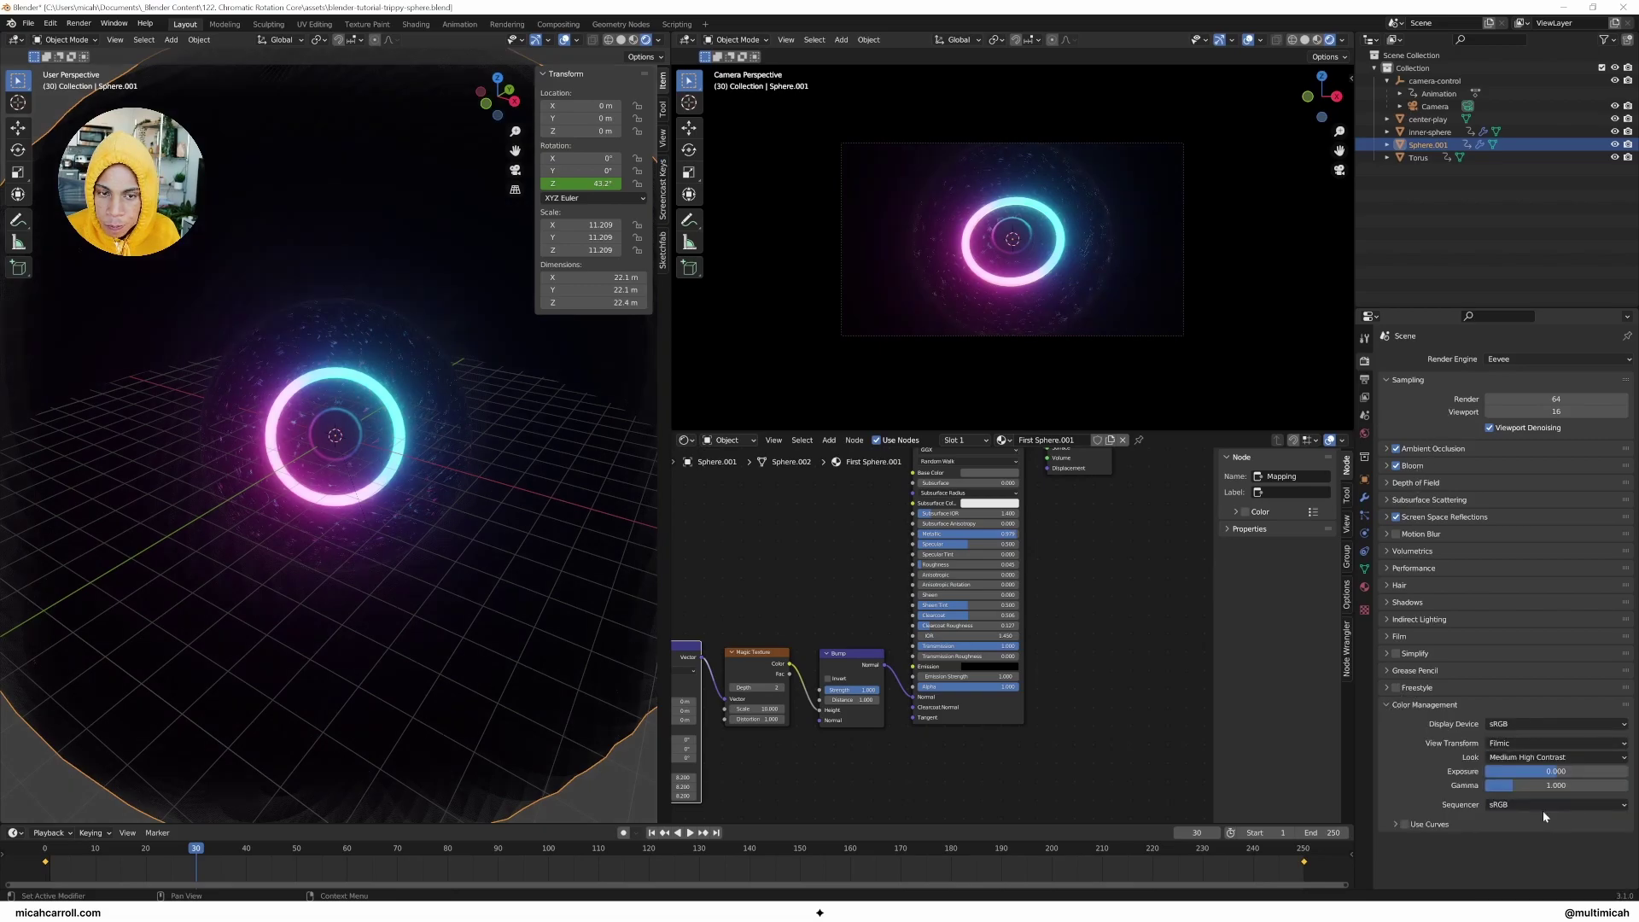
{"action": "left_click", "coordinate": [1524, 758]}
{"action": "left_click", "coordinate": [1528, 822]}
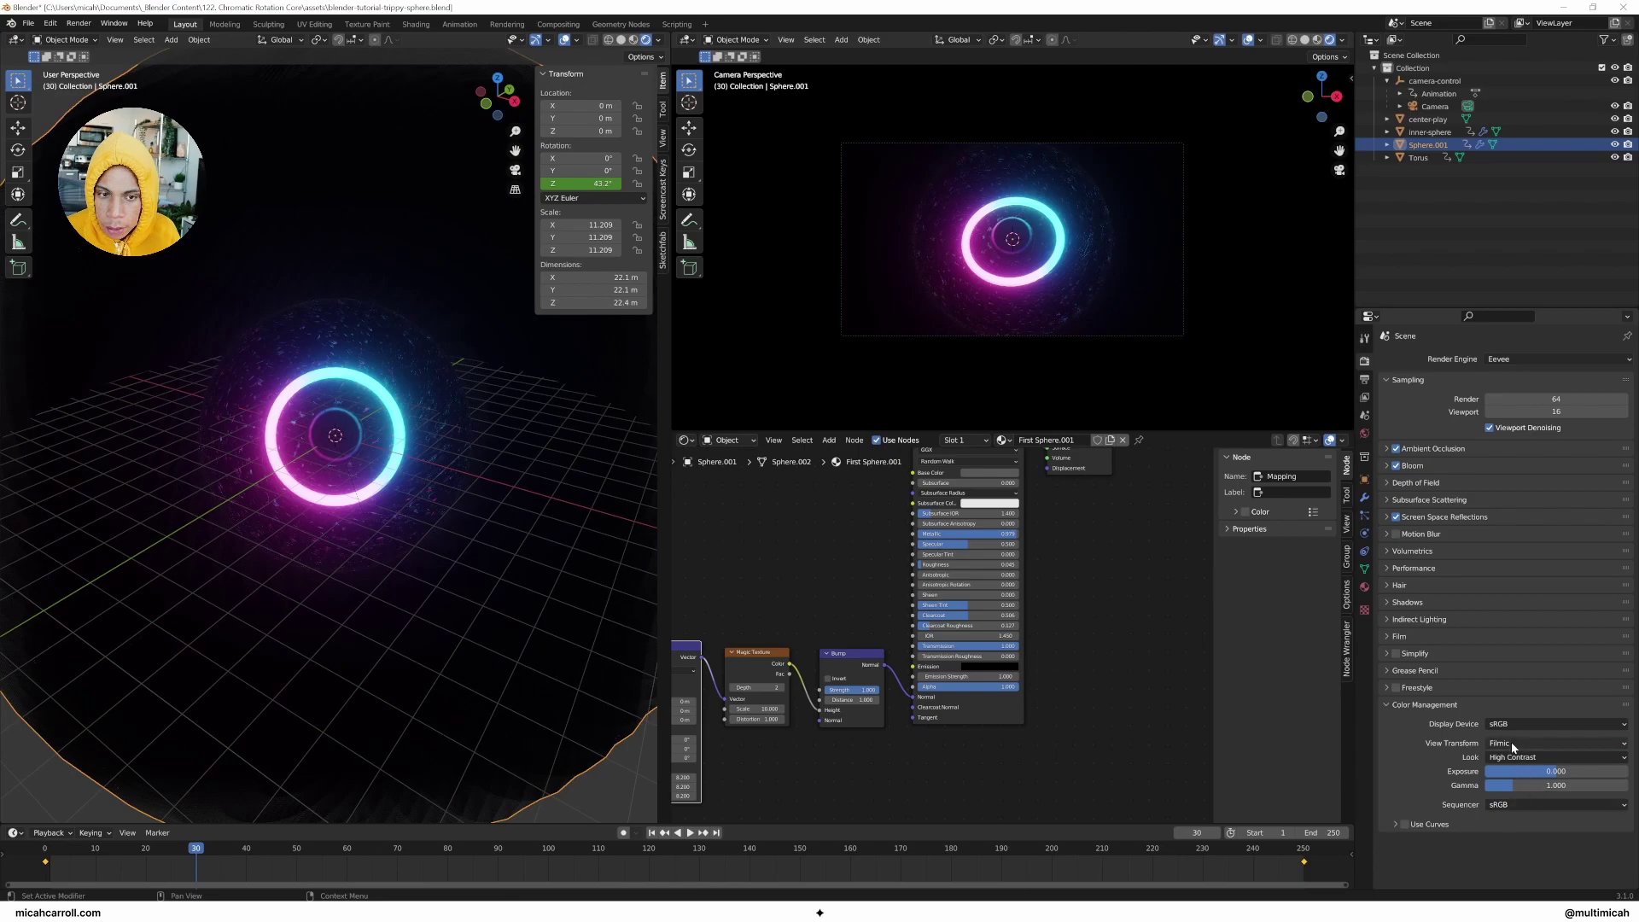
{"action": "left_click", "coordinate": [1524, 756]}
{"action": "left_click", "coordinate": [1545, 831]}
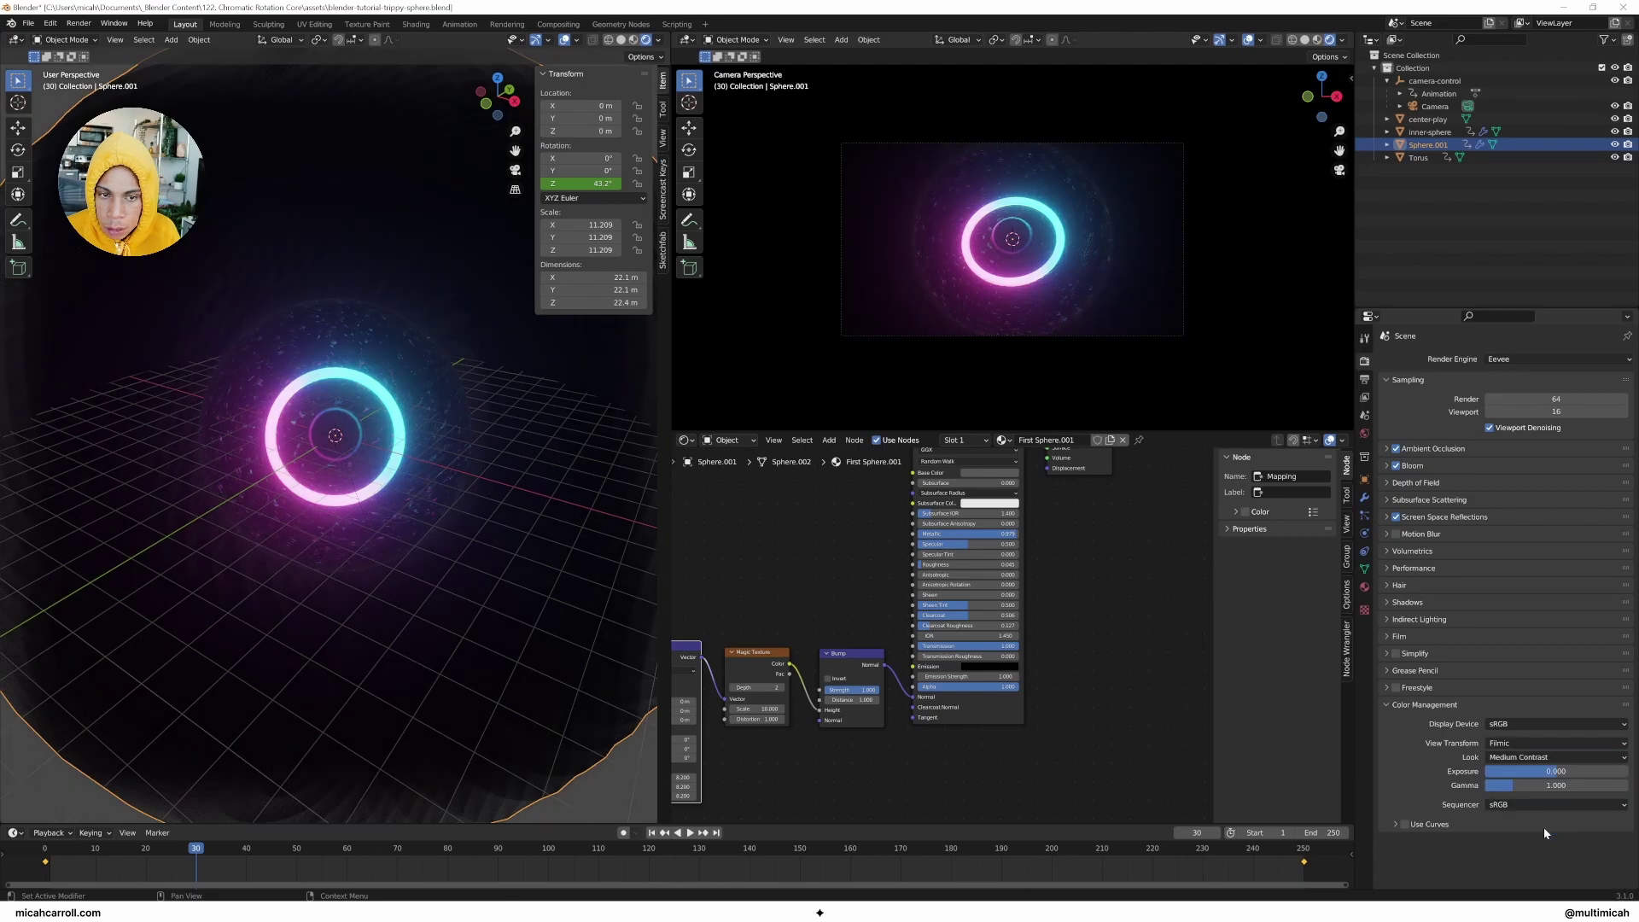
Step: Render a test frame from the Compositing workspace to check the new look, then close it
{"action": "left_click", "coordinate": [543, 26]}
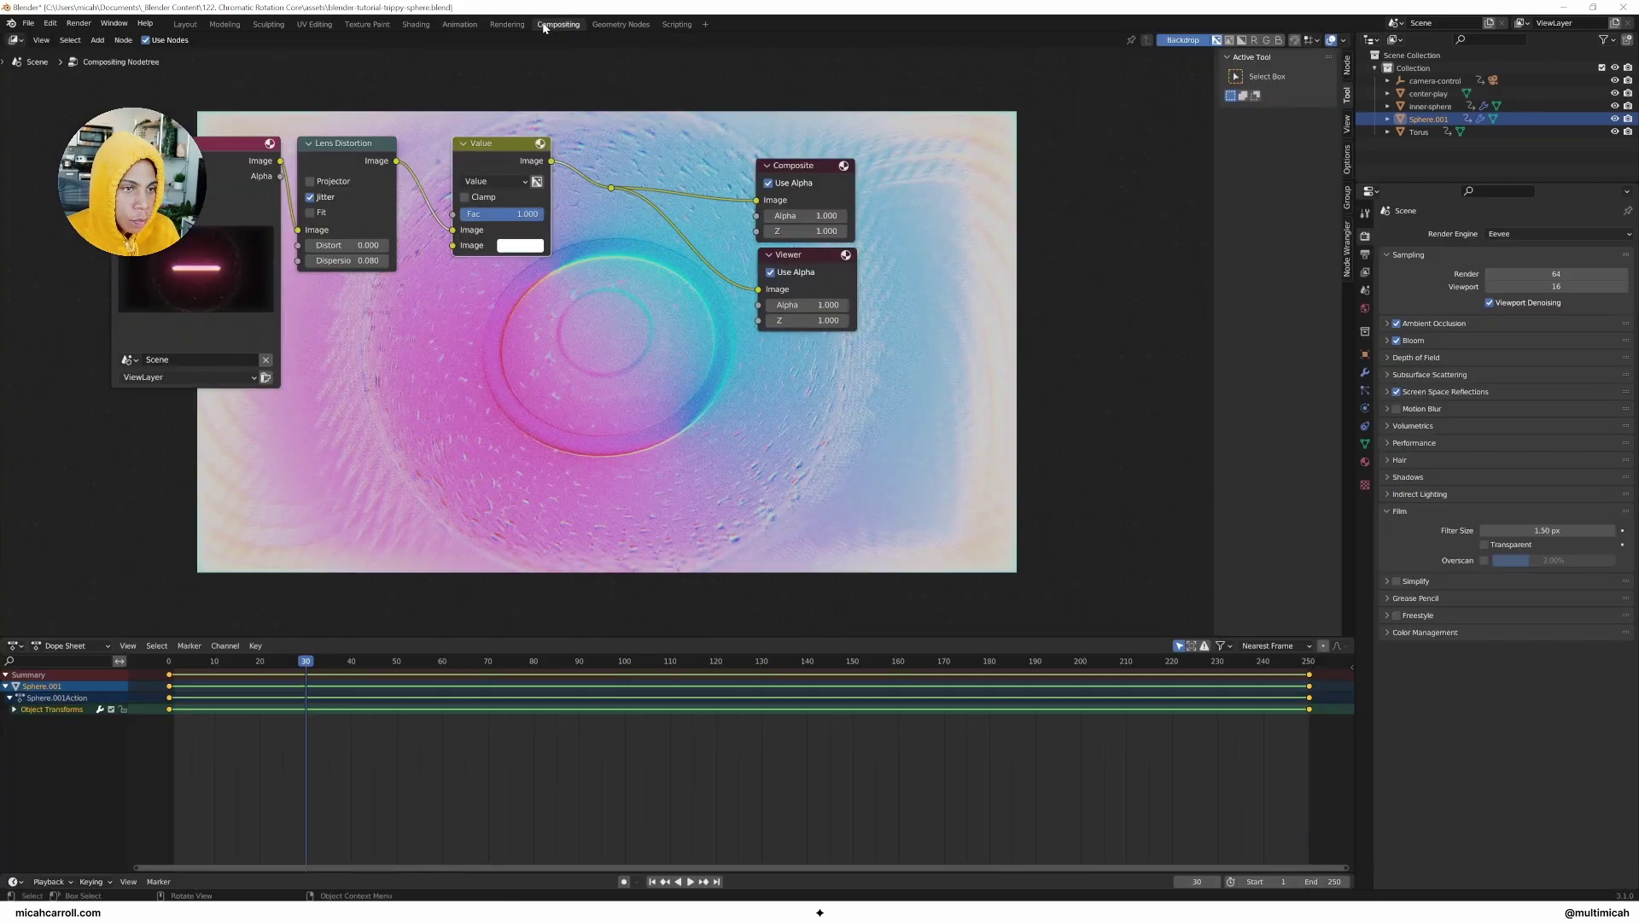
{"action": "left_click", "coordinate": [79, 26]}
{"action": "left_click", "coordinate": [98, 52]}
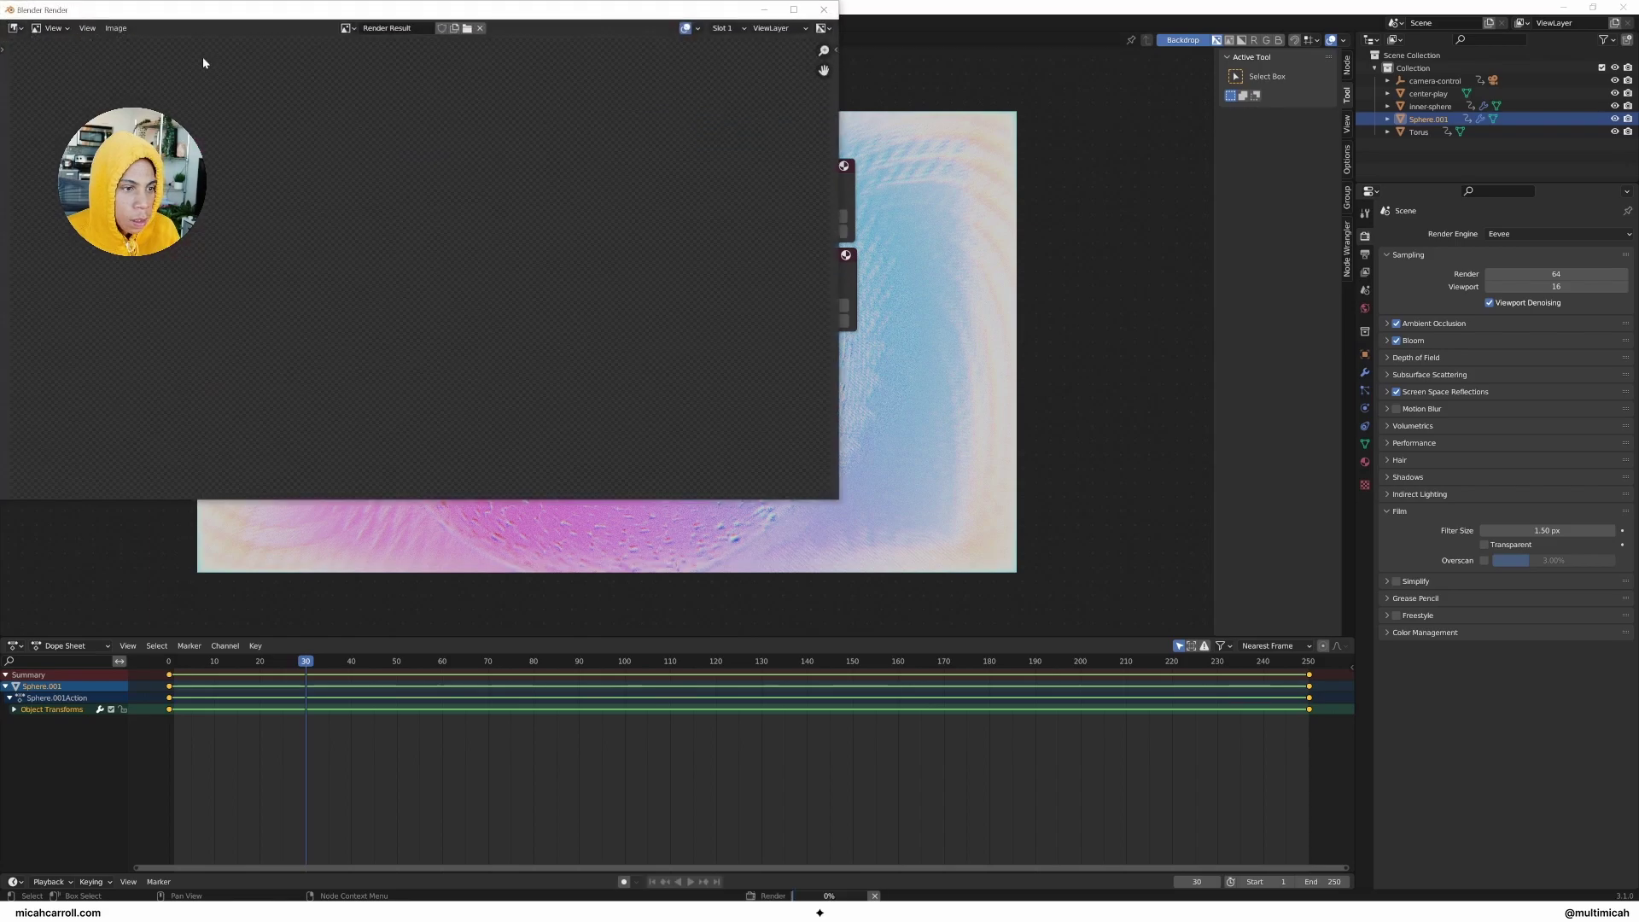
{"action": "left_click", "coordinate": [825, 10]}
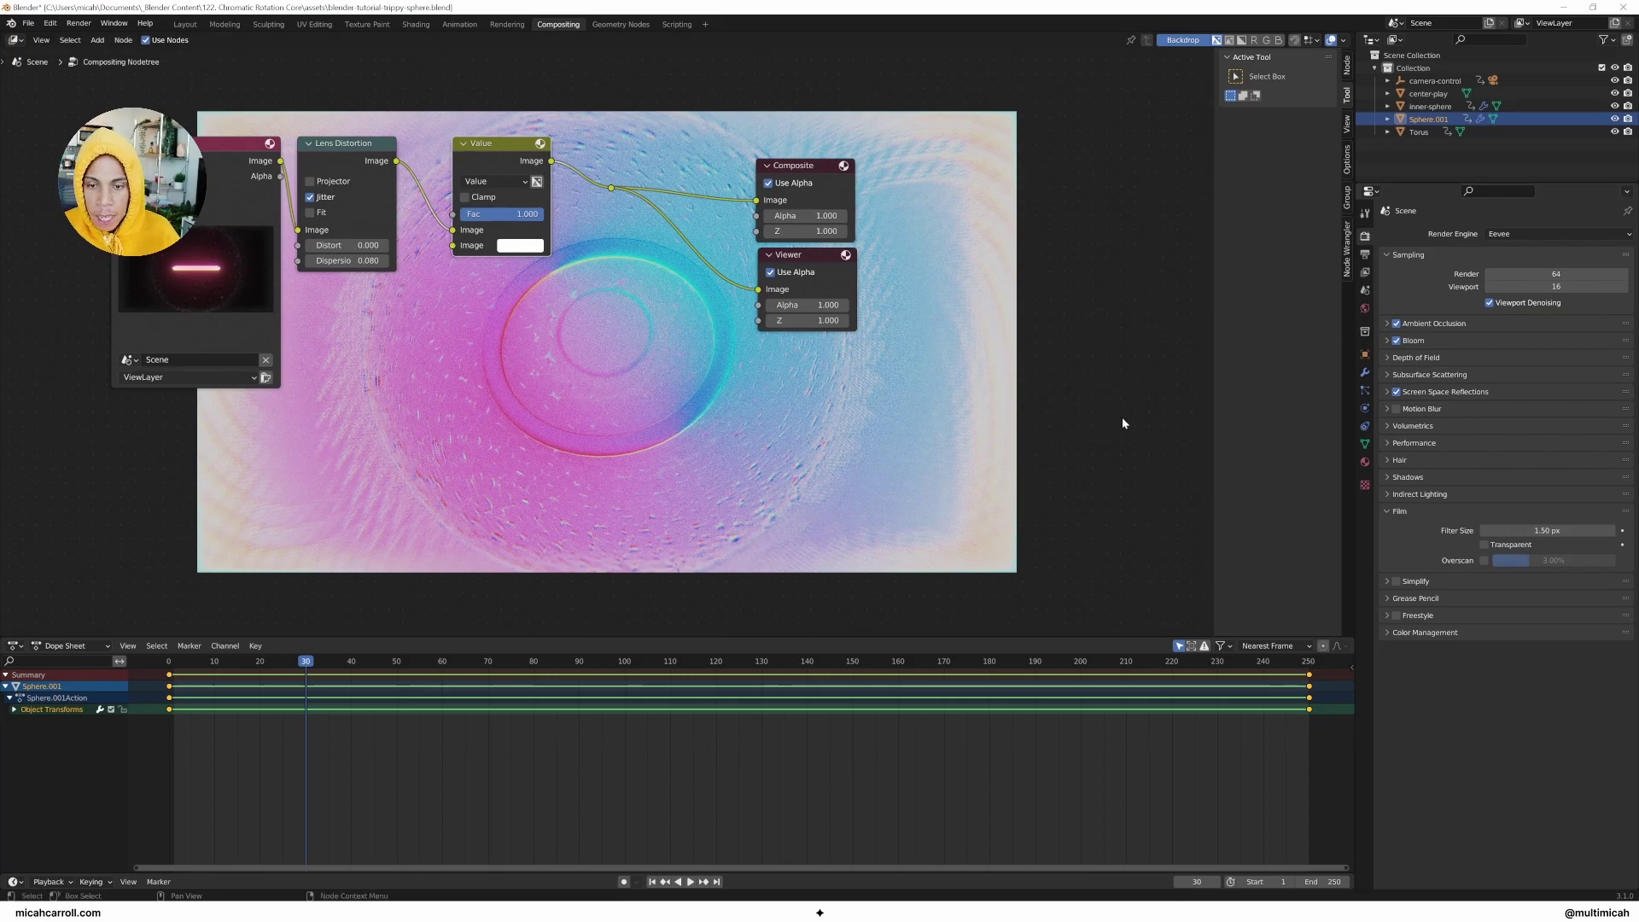
Step: Set the output path to youtube-tutorial-chromatic.mp4 in the 122. Chromatic Rotation Core exports folder
{"action": "left_click", "coordinate": [1365, 254]}
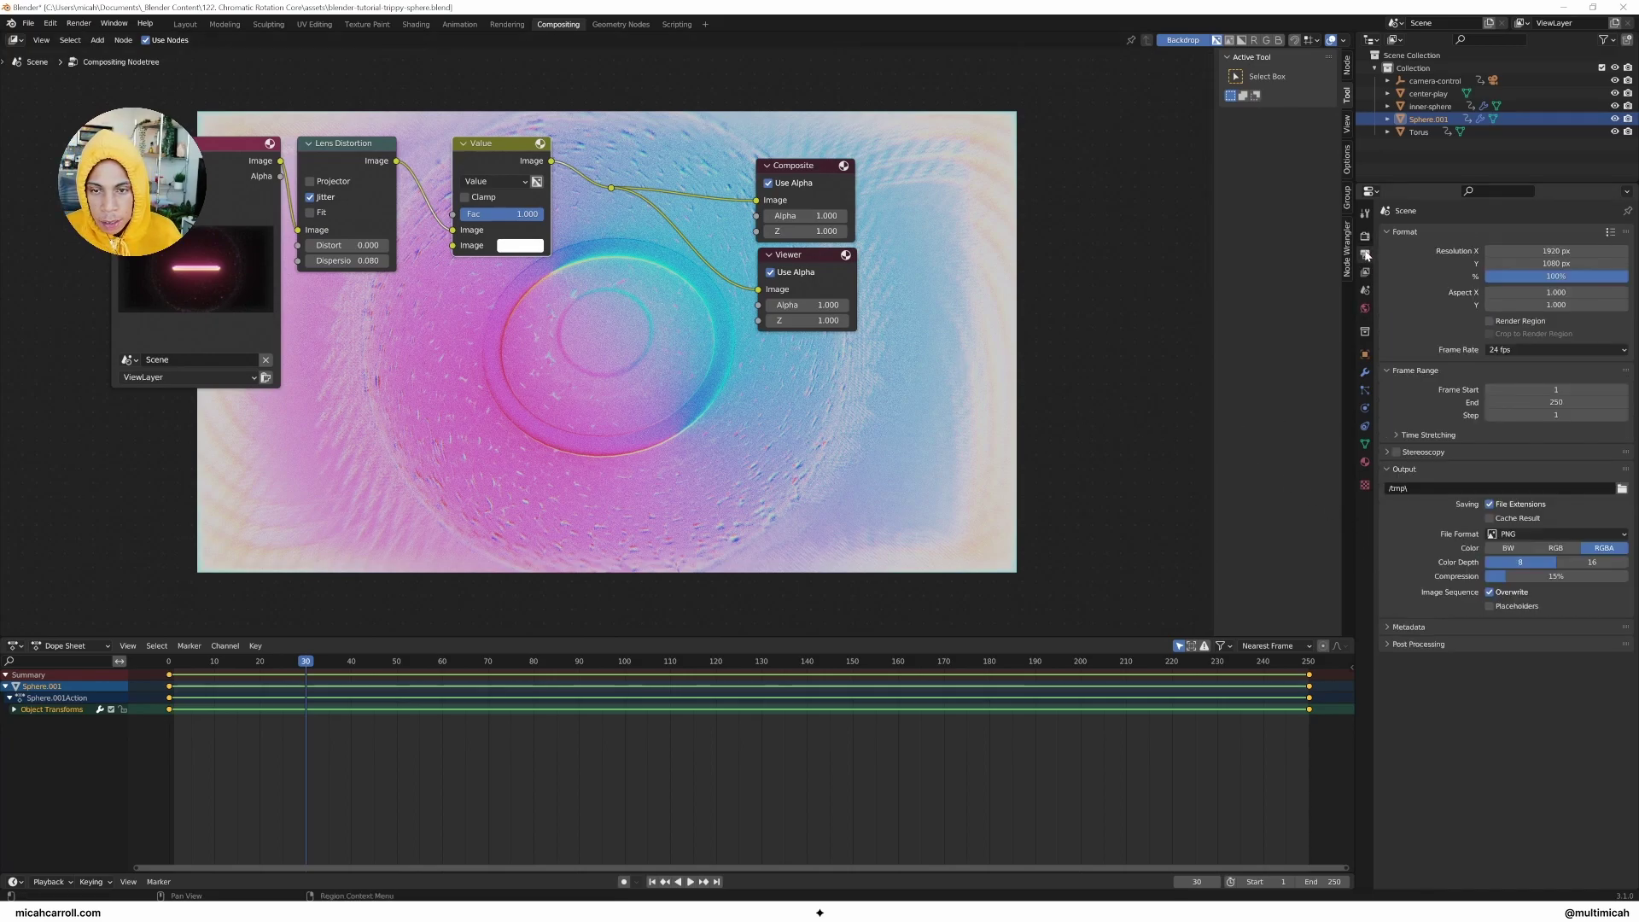
{"action": "left_click", "coordinate": [1622, 489]}
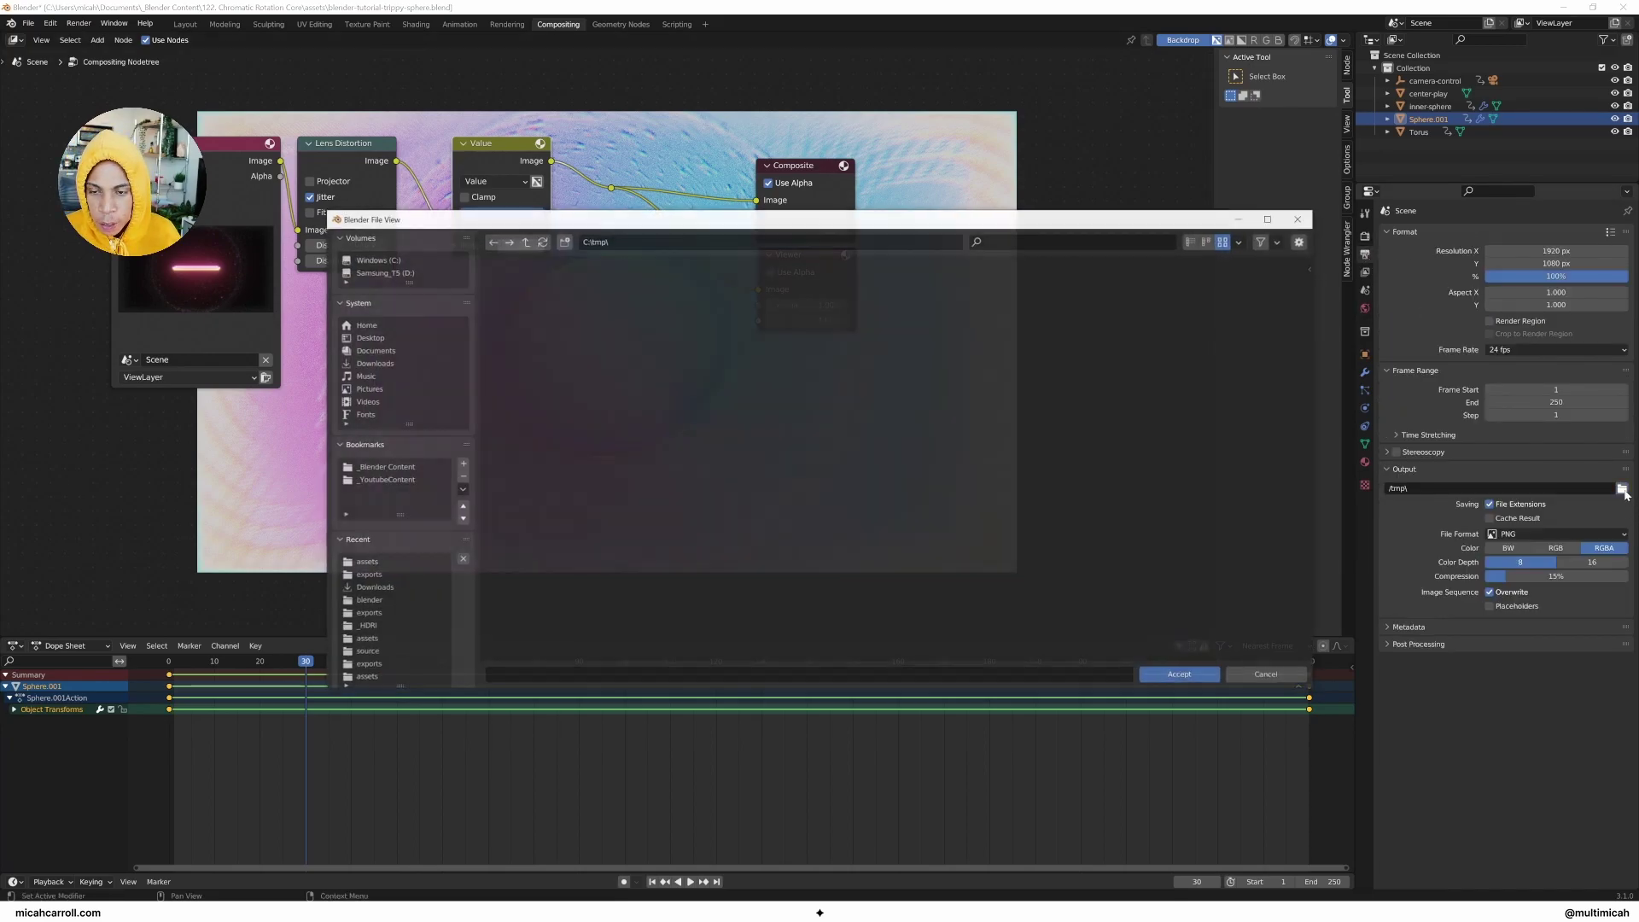
{"action": "left_click", "coordinate": [408, 470]}
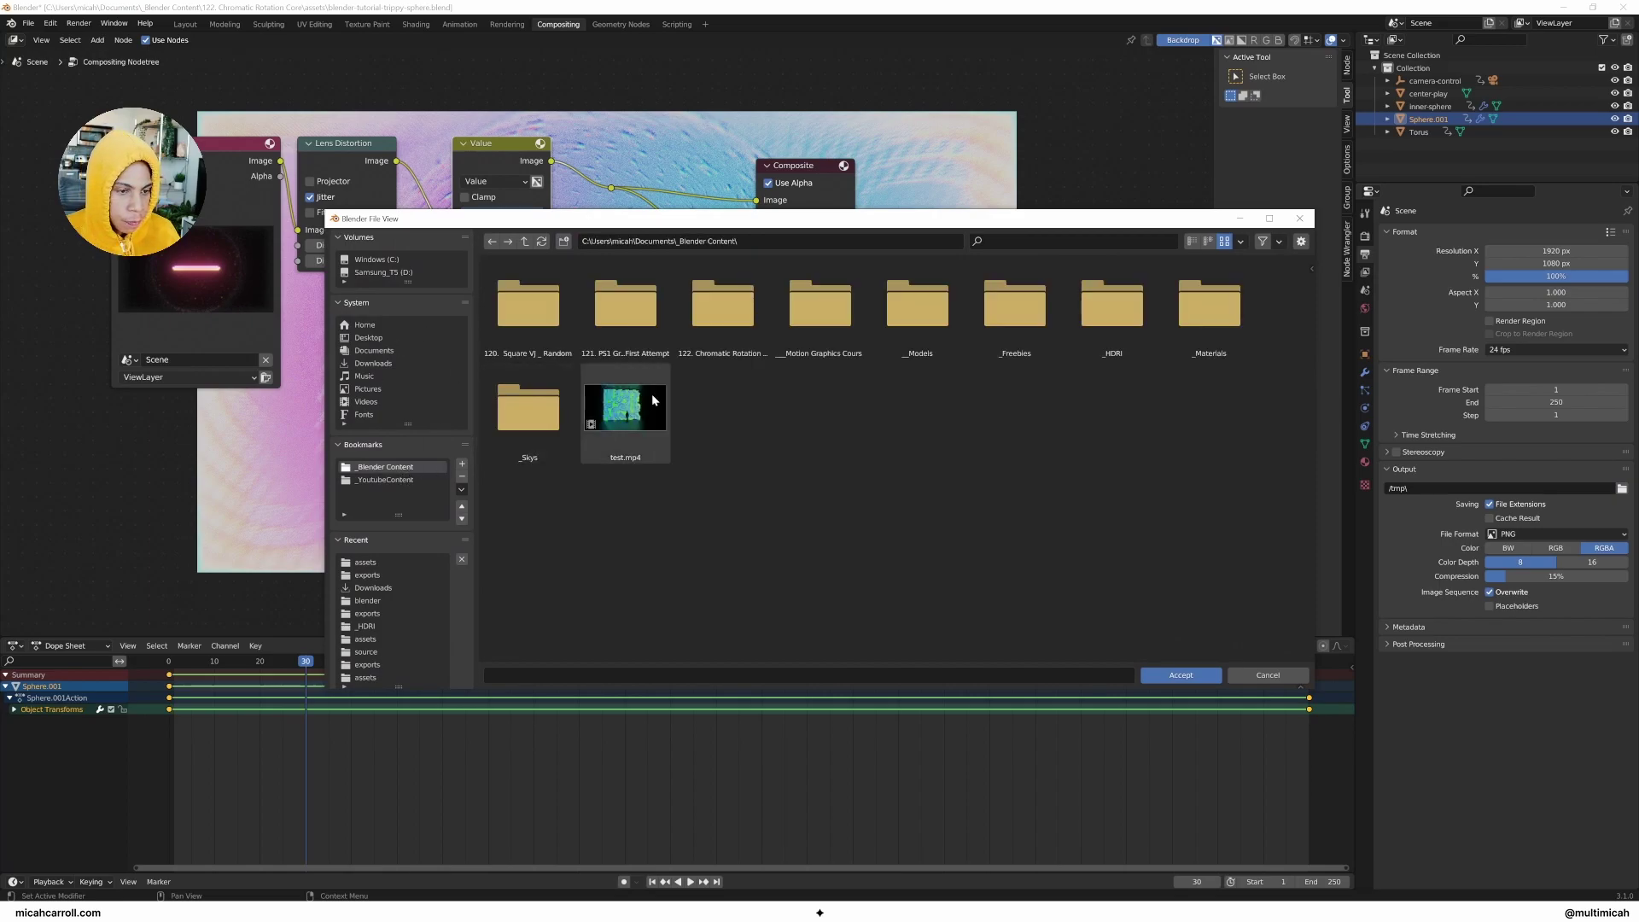
{"action": "double_click", "coordinate": [722, 307]}
{"action": "double_click", "coordinate": [608, 324]}
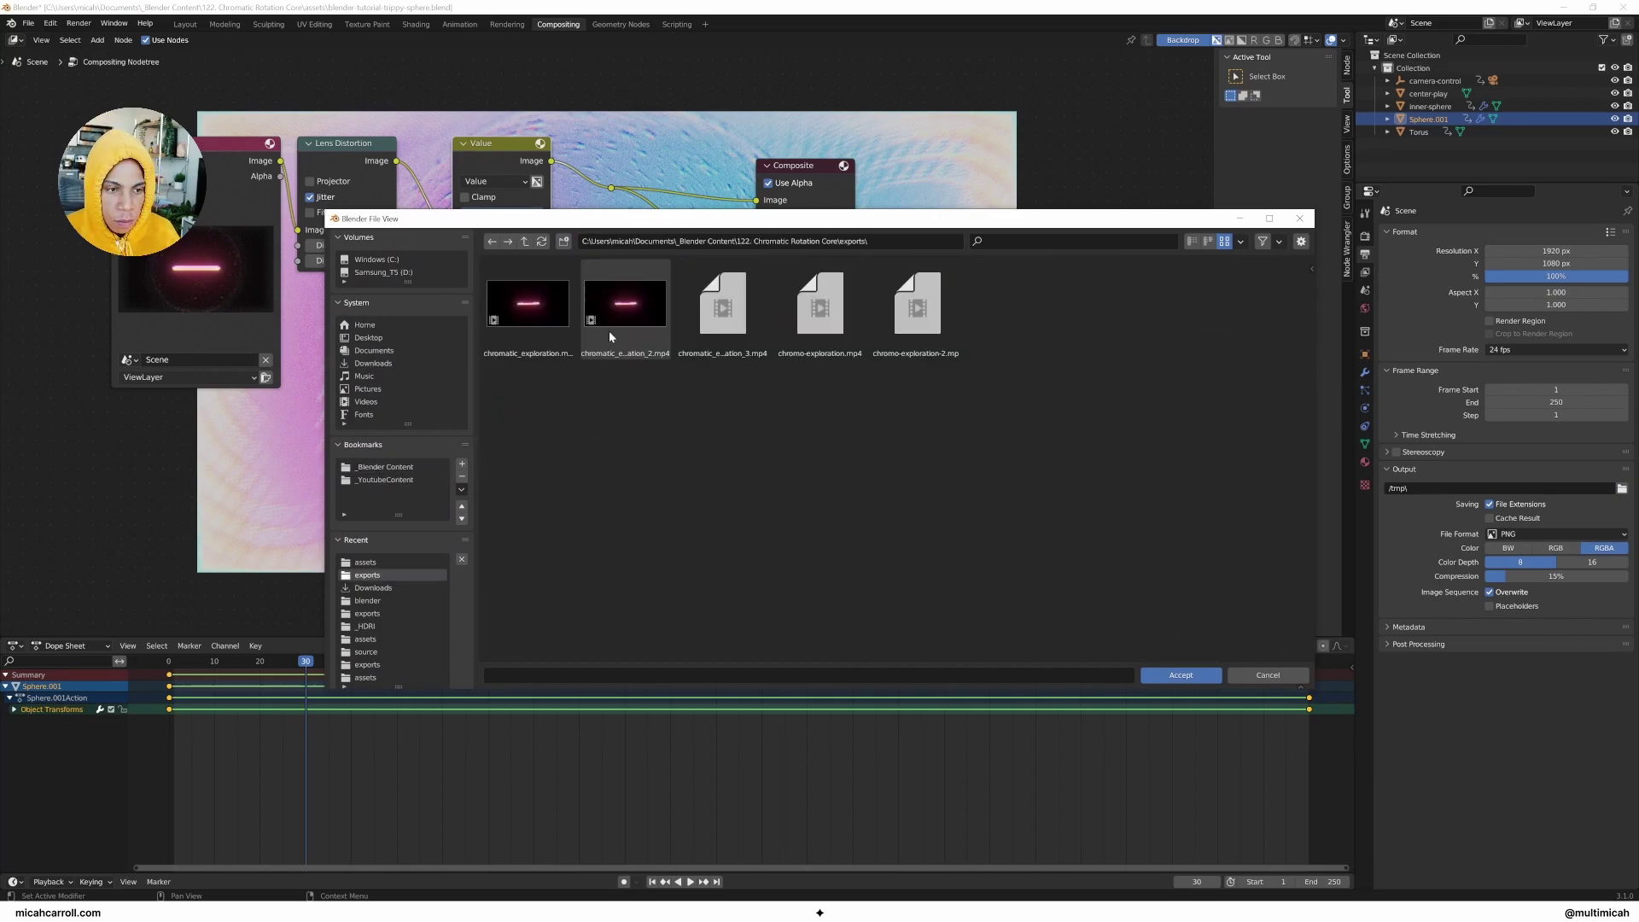
{"action": "left_click", "coordinate": [614, 676]}
{"action": "type", "text": "youtube-tutorial-chr"}
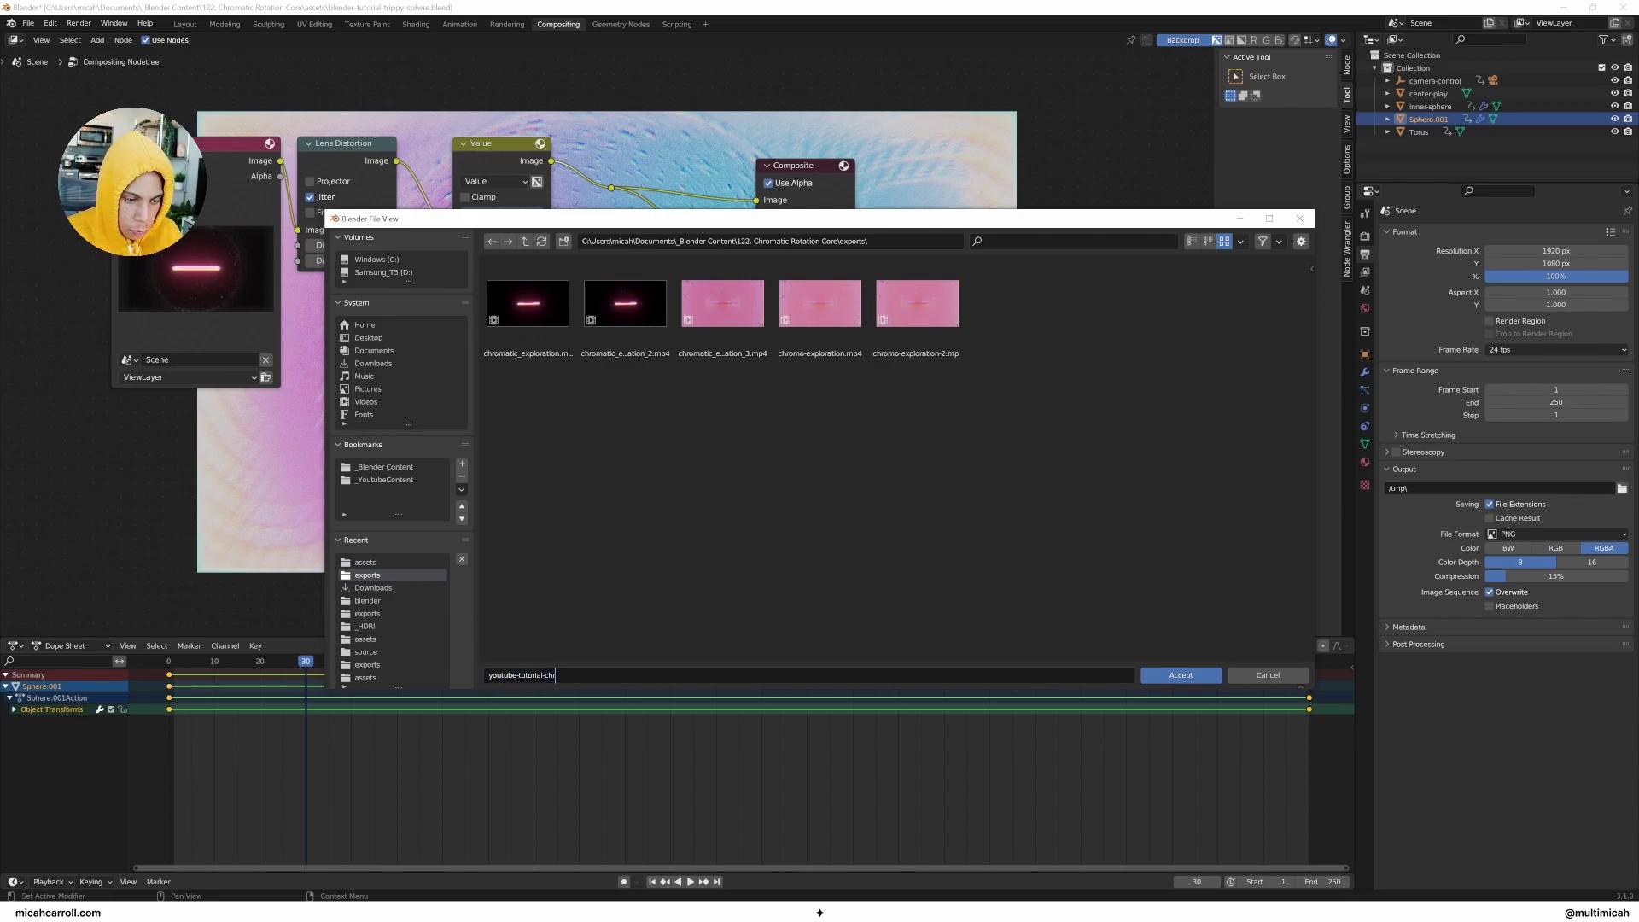
{"action": "type", "text": "omatic.mp4"}
{"action": "left_click", "coordinate": [1181, 675]}
Step: Output FFmpeg Video in an MPEG-4 container at Perceptually Lossless quality, and start the animation render
{"action": "left_click", "coordinate": [1566, 534]}
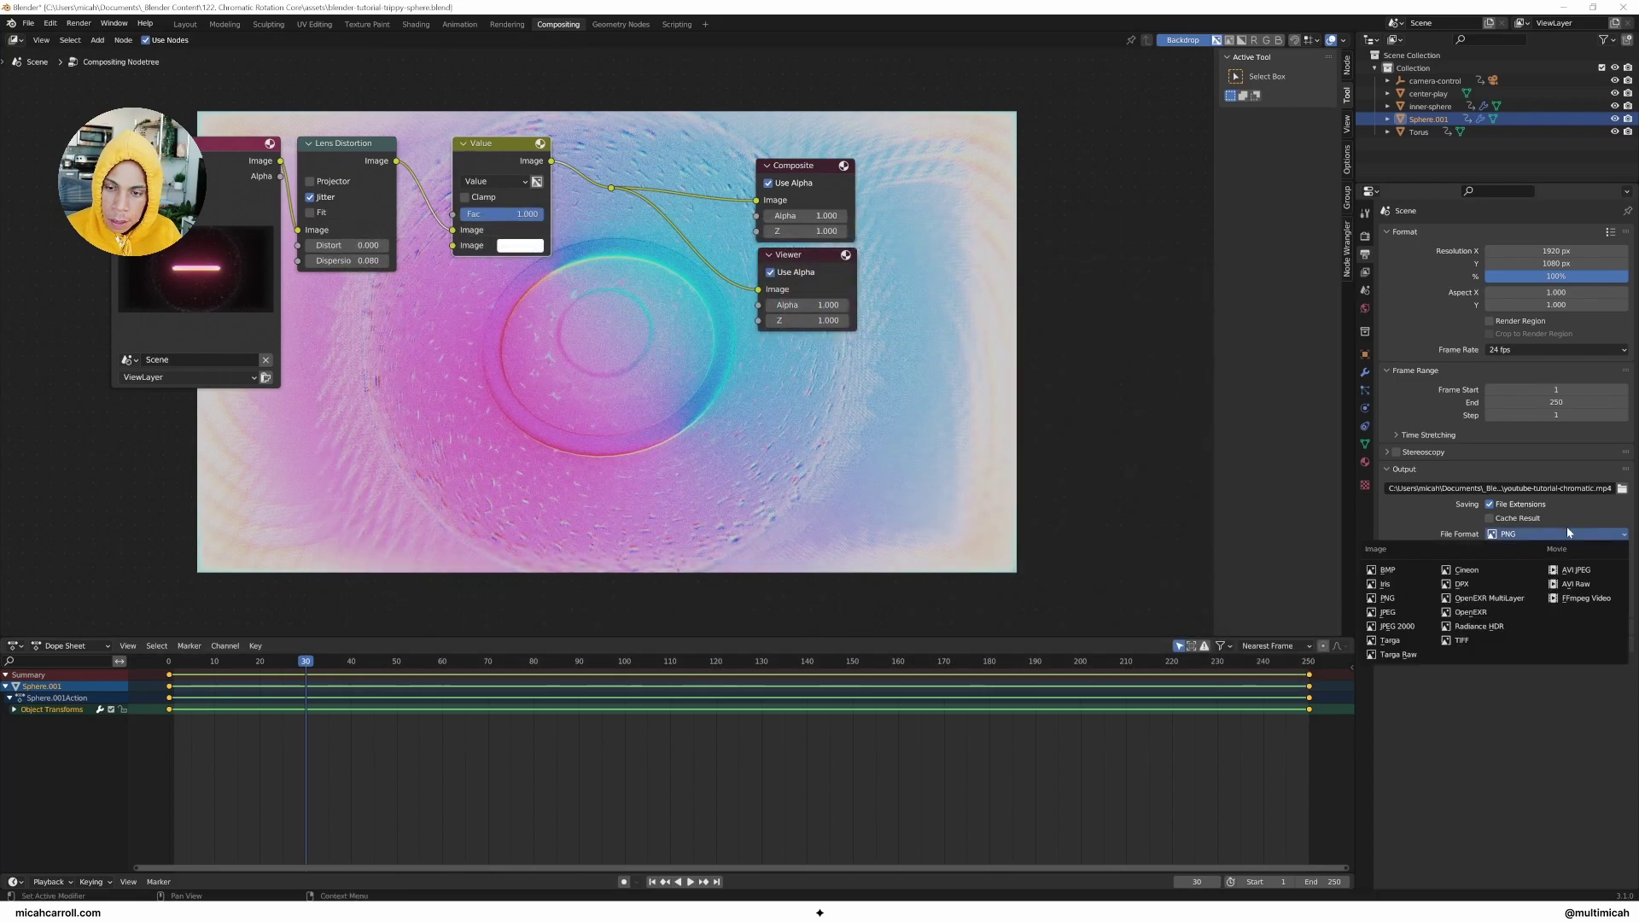
{"action": "left_click", "coordinate": [1570, 591]}
{"action": "left_click", "coordinate": [1537, 586]}
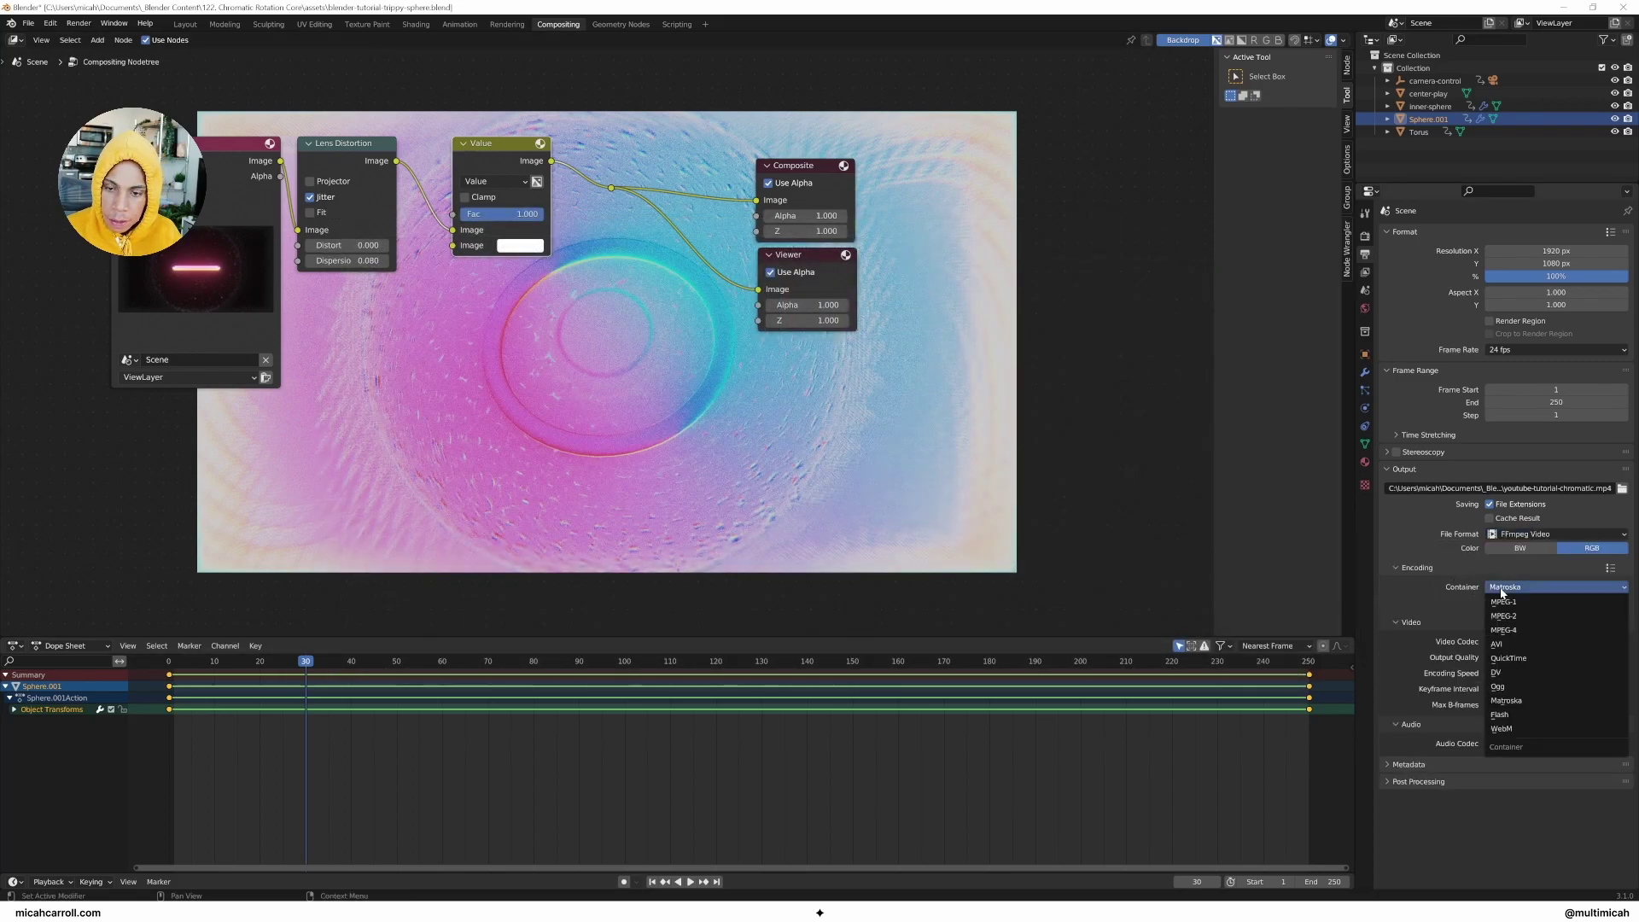
{"action": "left_click", "coordinate": [1528, 646]}
{"action": "left_click", "coordinate": [1514, 657]}
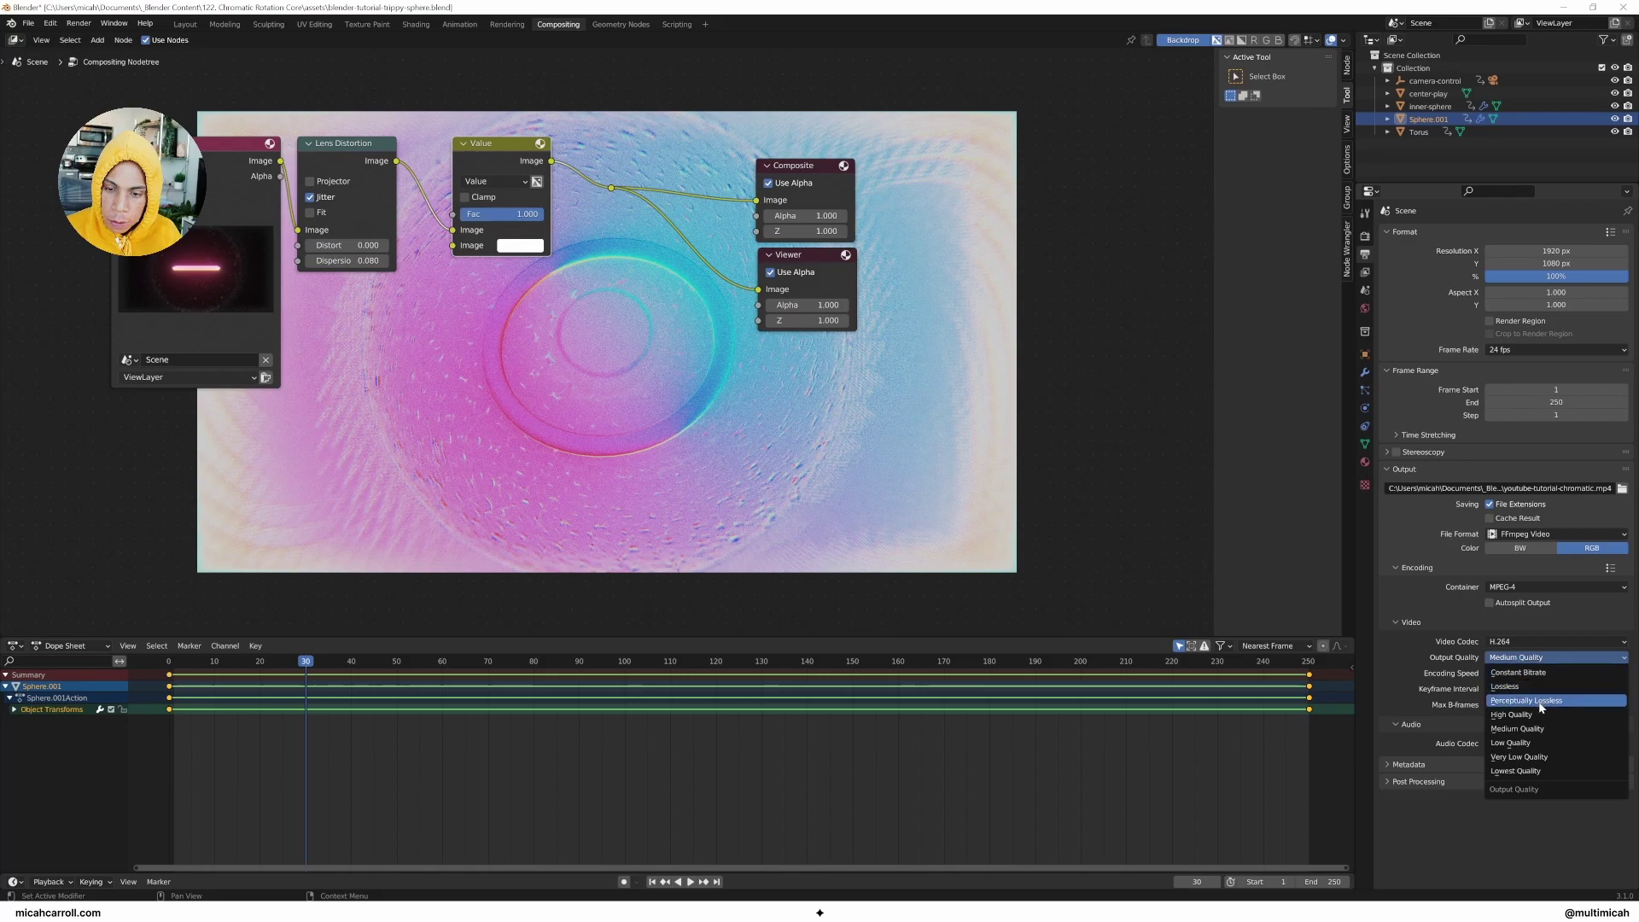
{"action": "left_click", "coordinate": [1527, 700]}
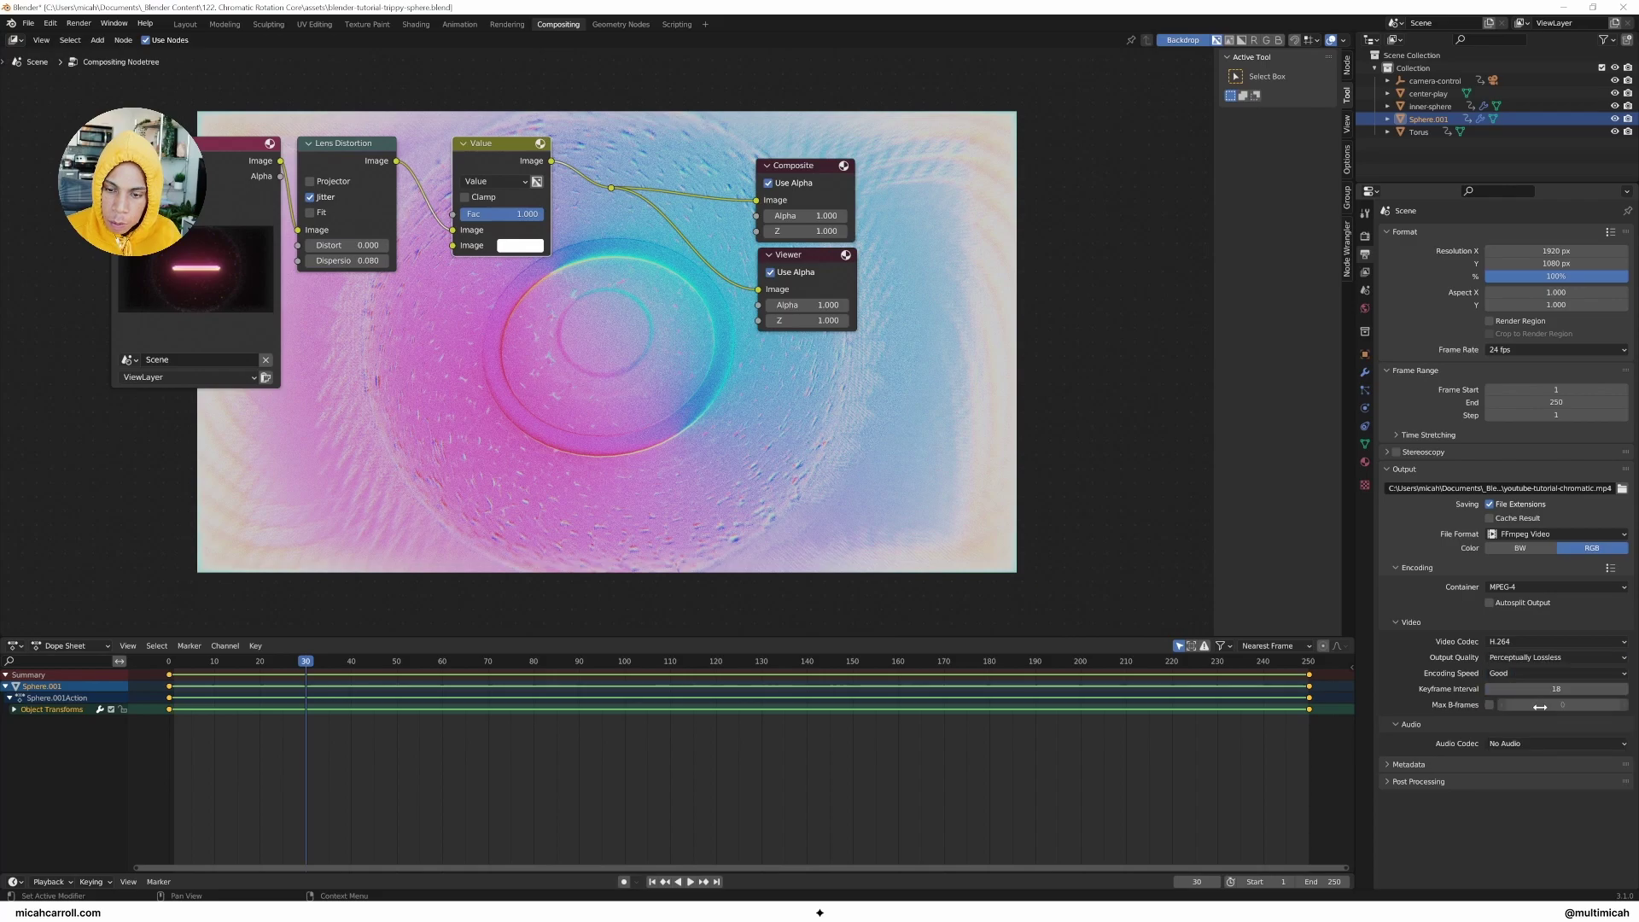
{"action": "left_click", "coordinate": [79, 23]}
{"action": "left_click", "coordinate": [103, 54]}
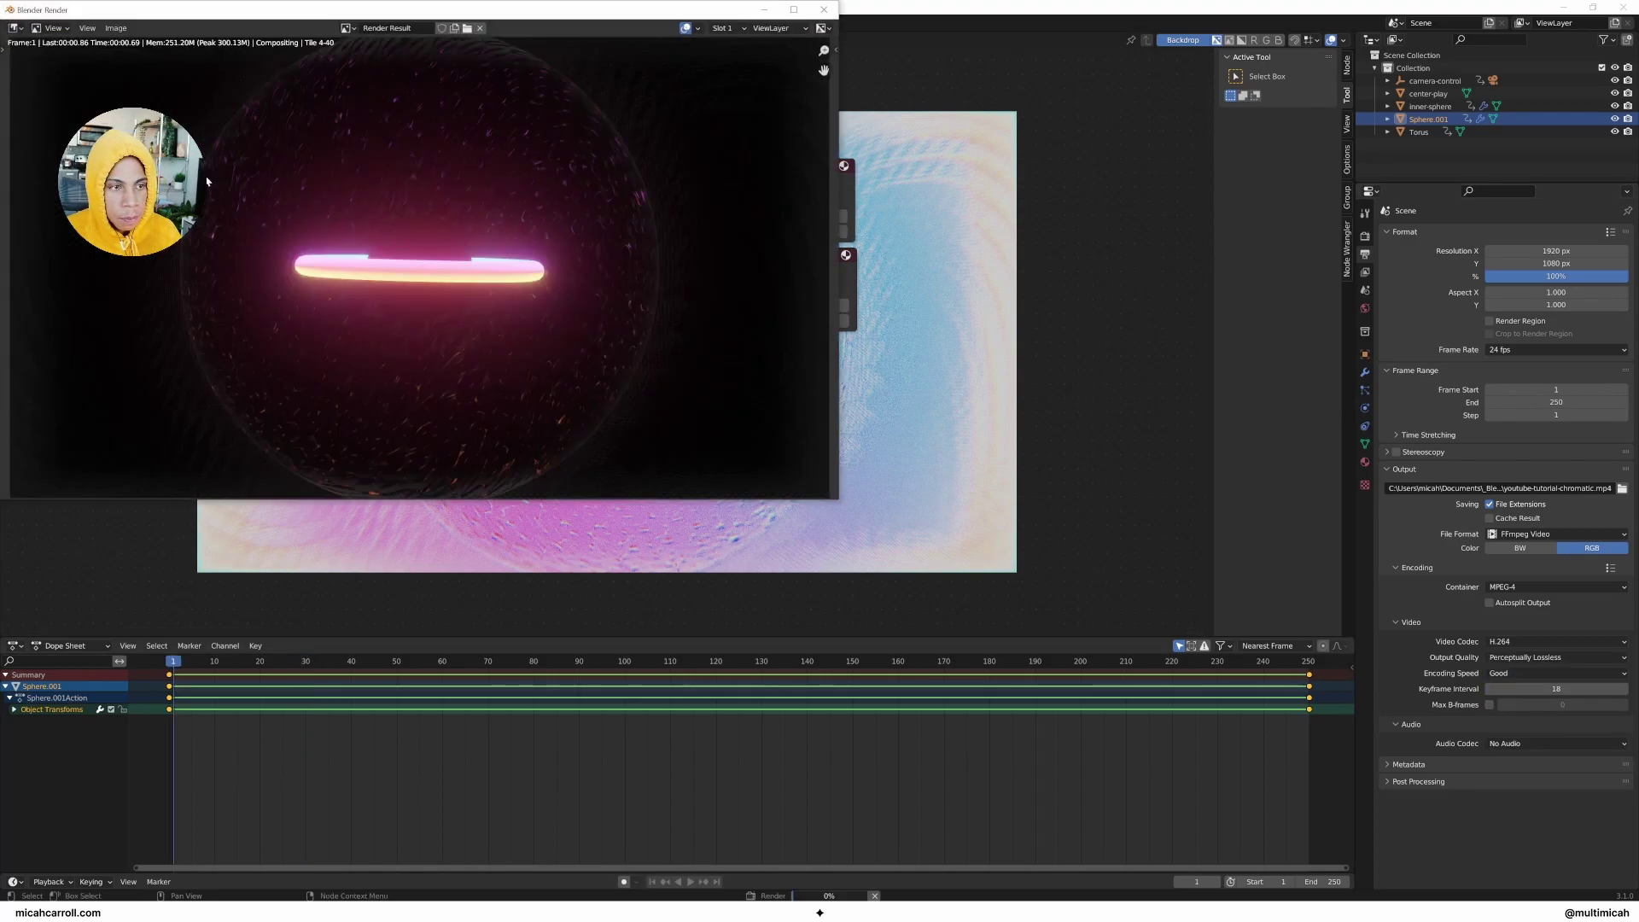